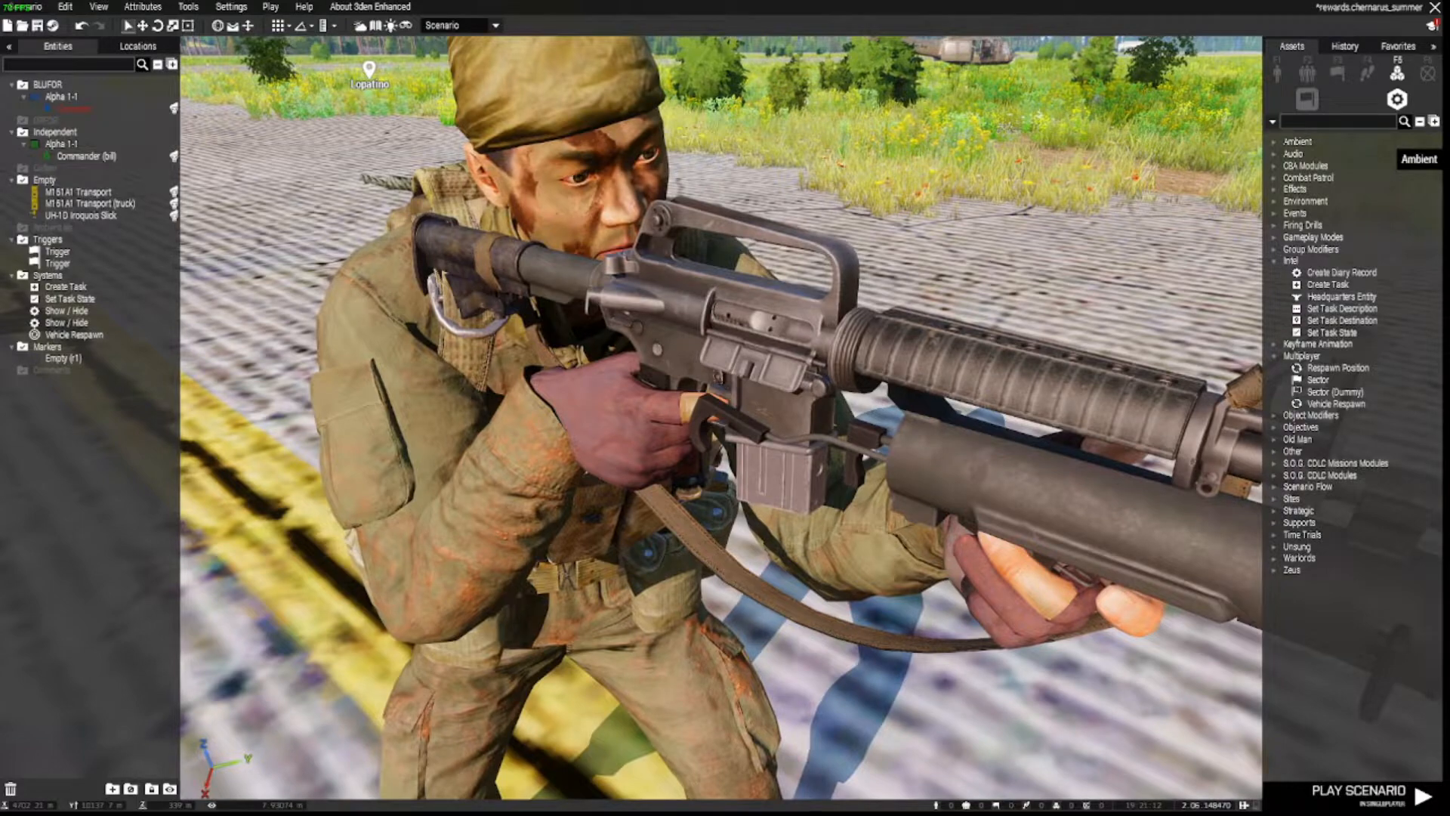
- Examine the grenadier and the commander standing on the runway from several sides and distances
scroll(878, 600, down, 3)
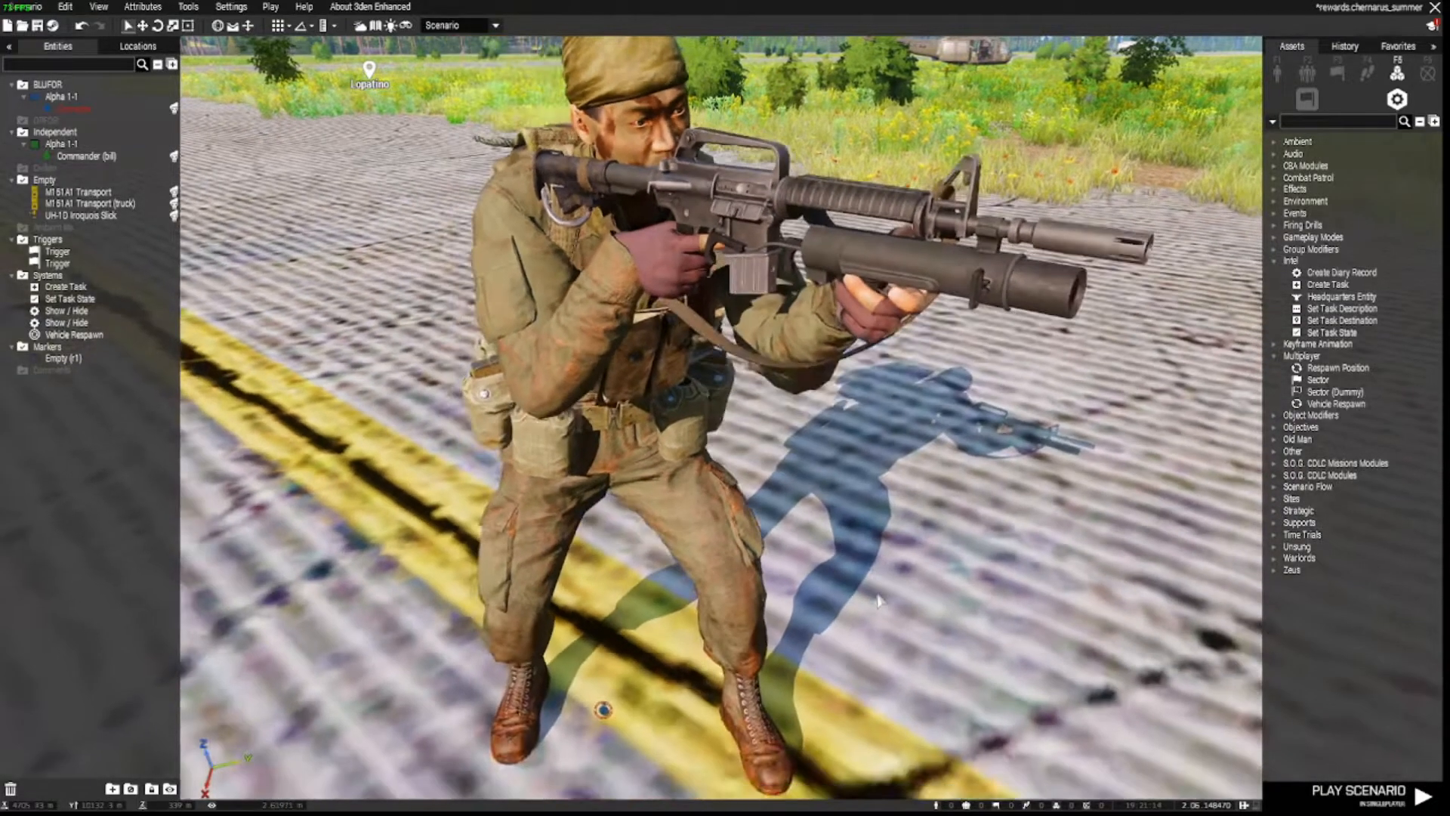
scroll(878, 600, down, 5)
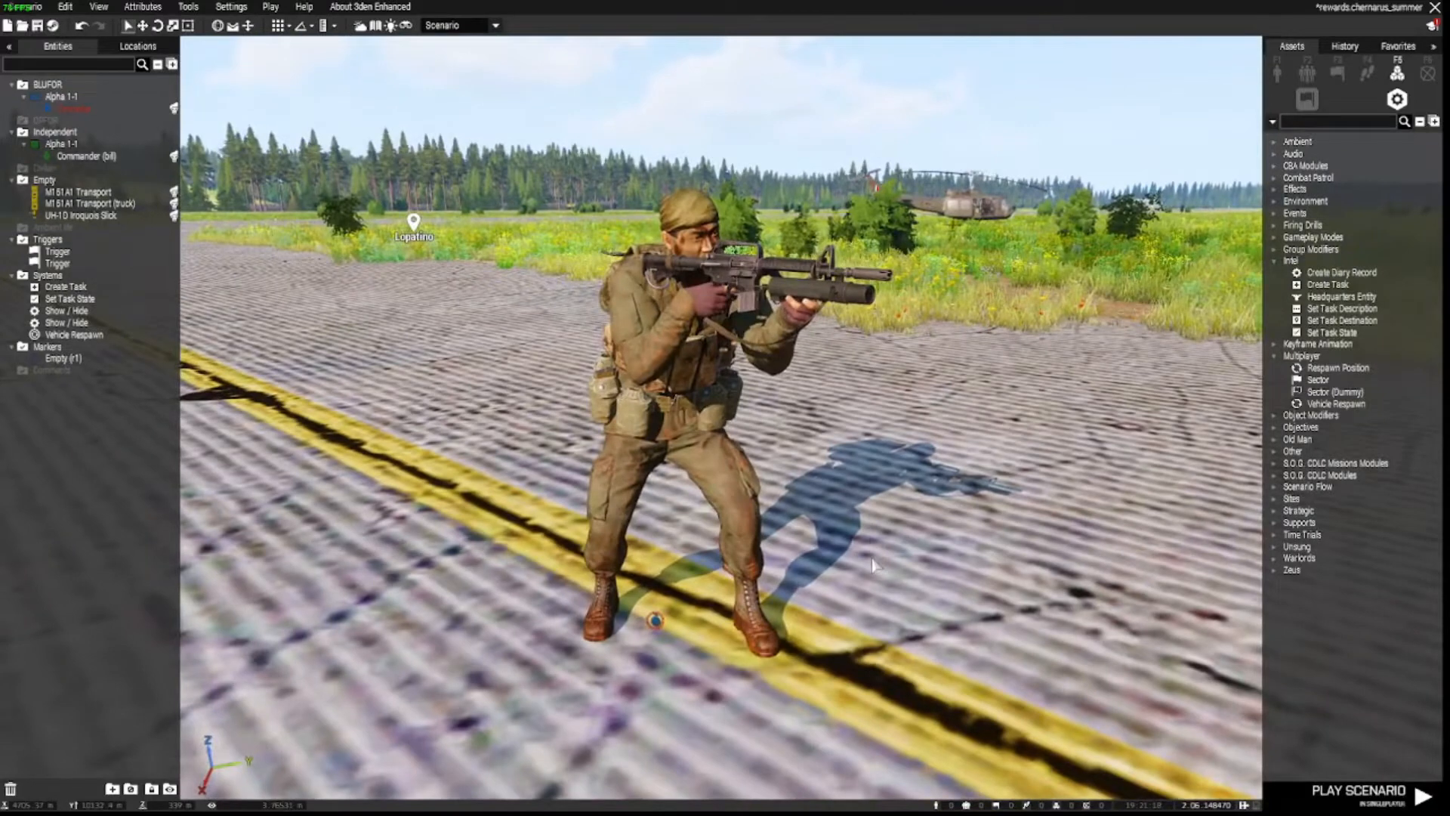
scroll(873, 565, up, 2)
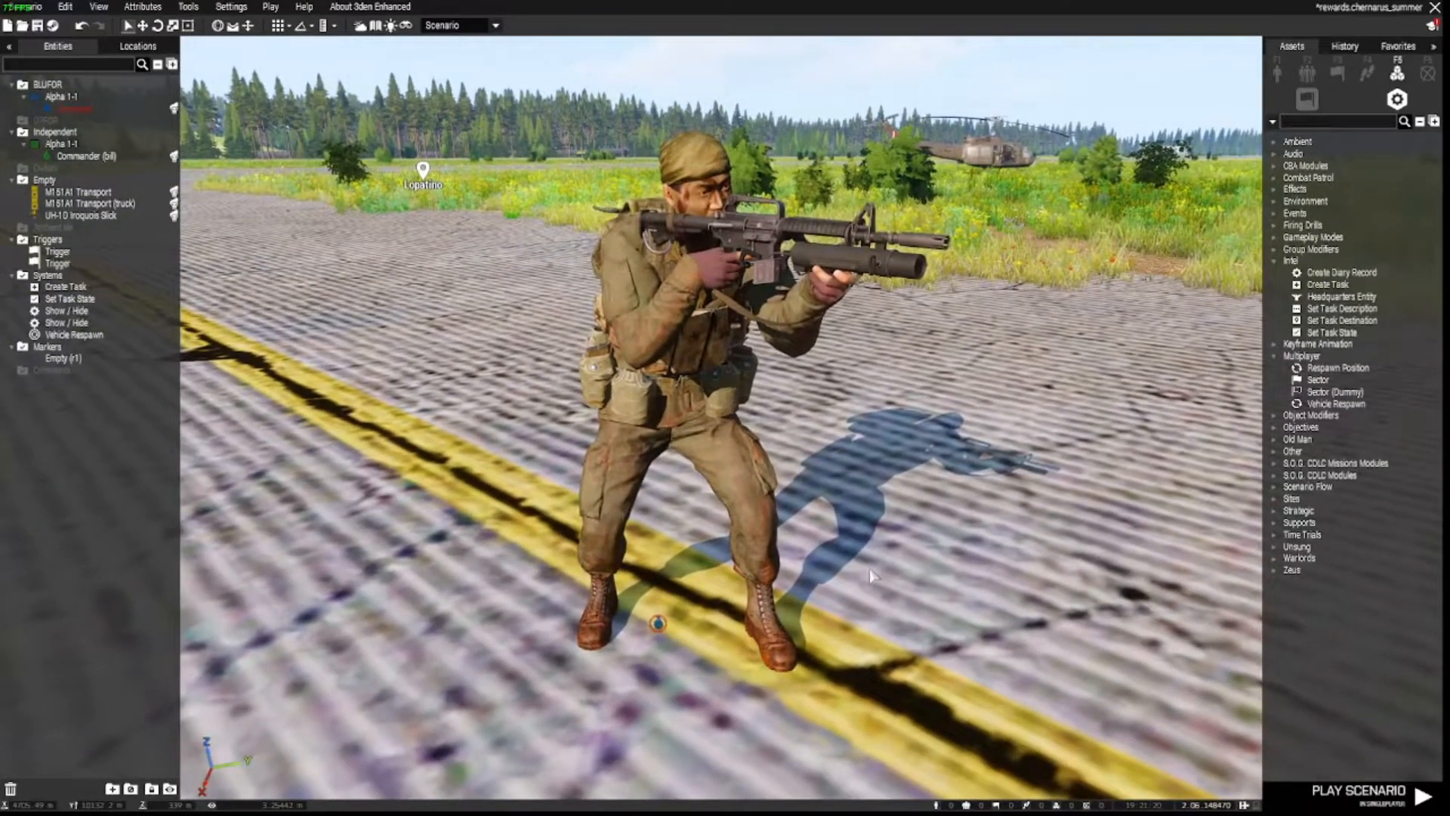
right_drag(873, 576, 991, 524)
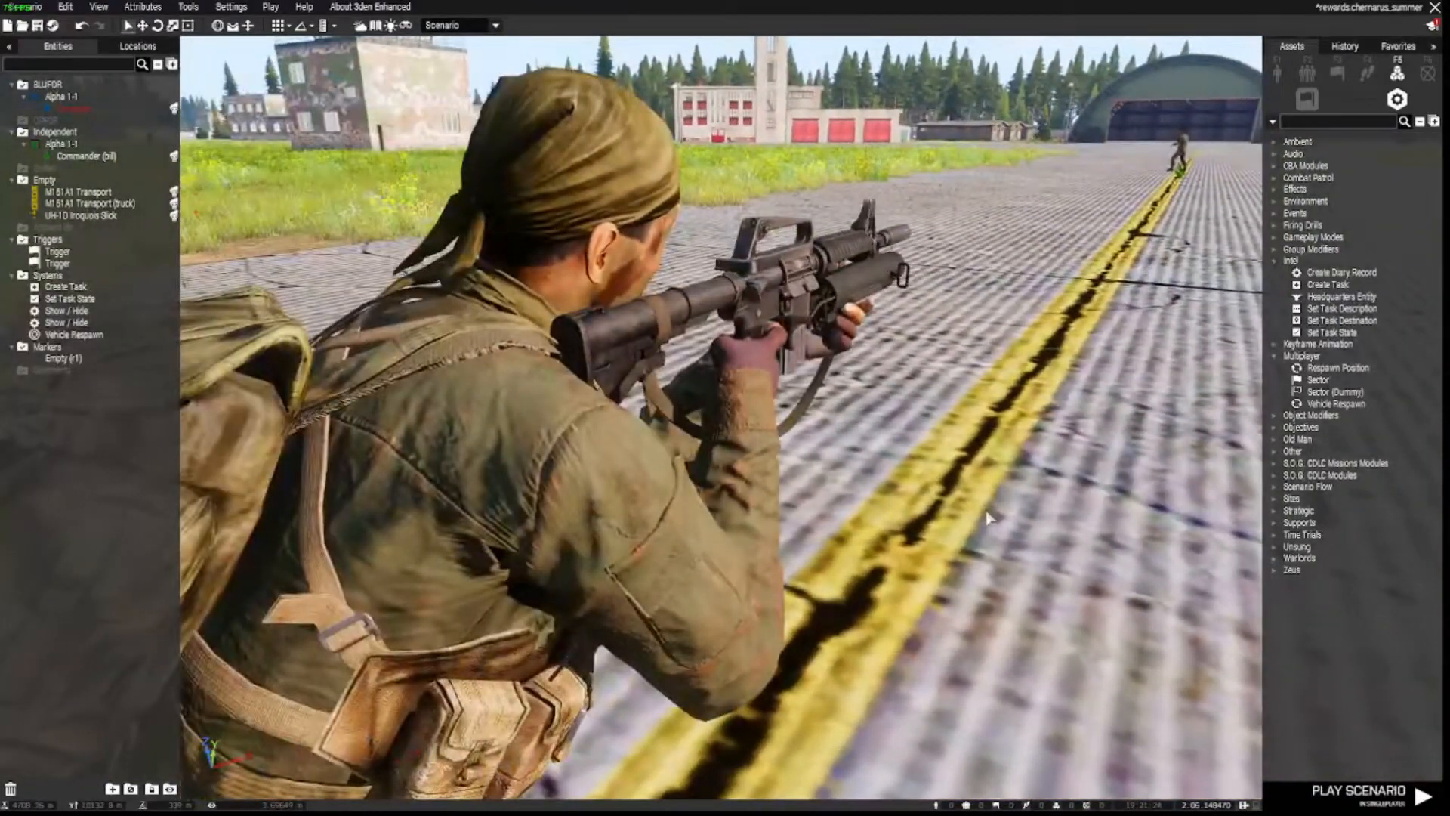
scroll(989, 518, down, 4)
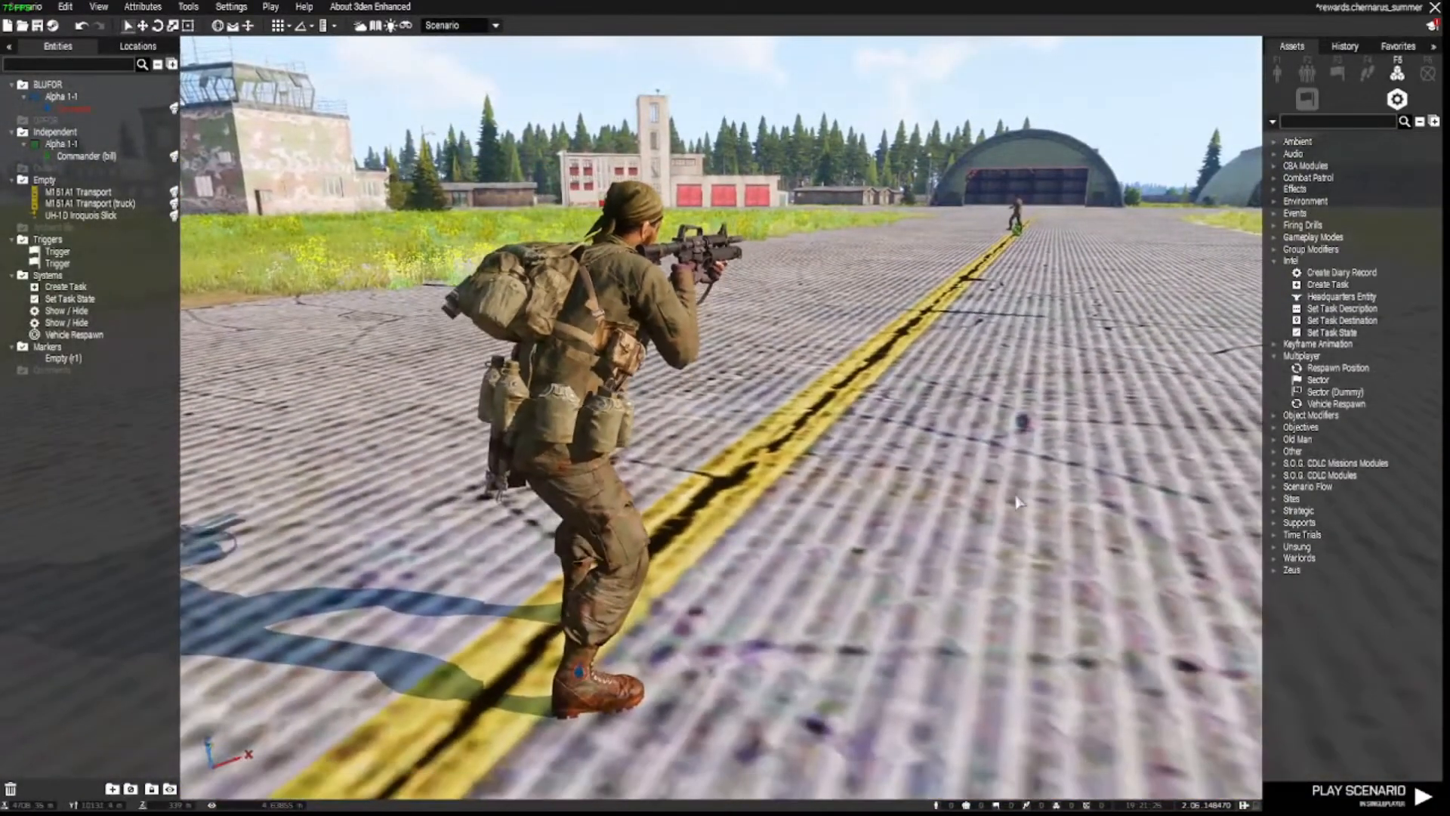
right_drag(1017, 501, 987, 521)
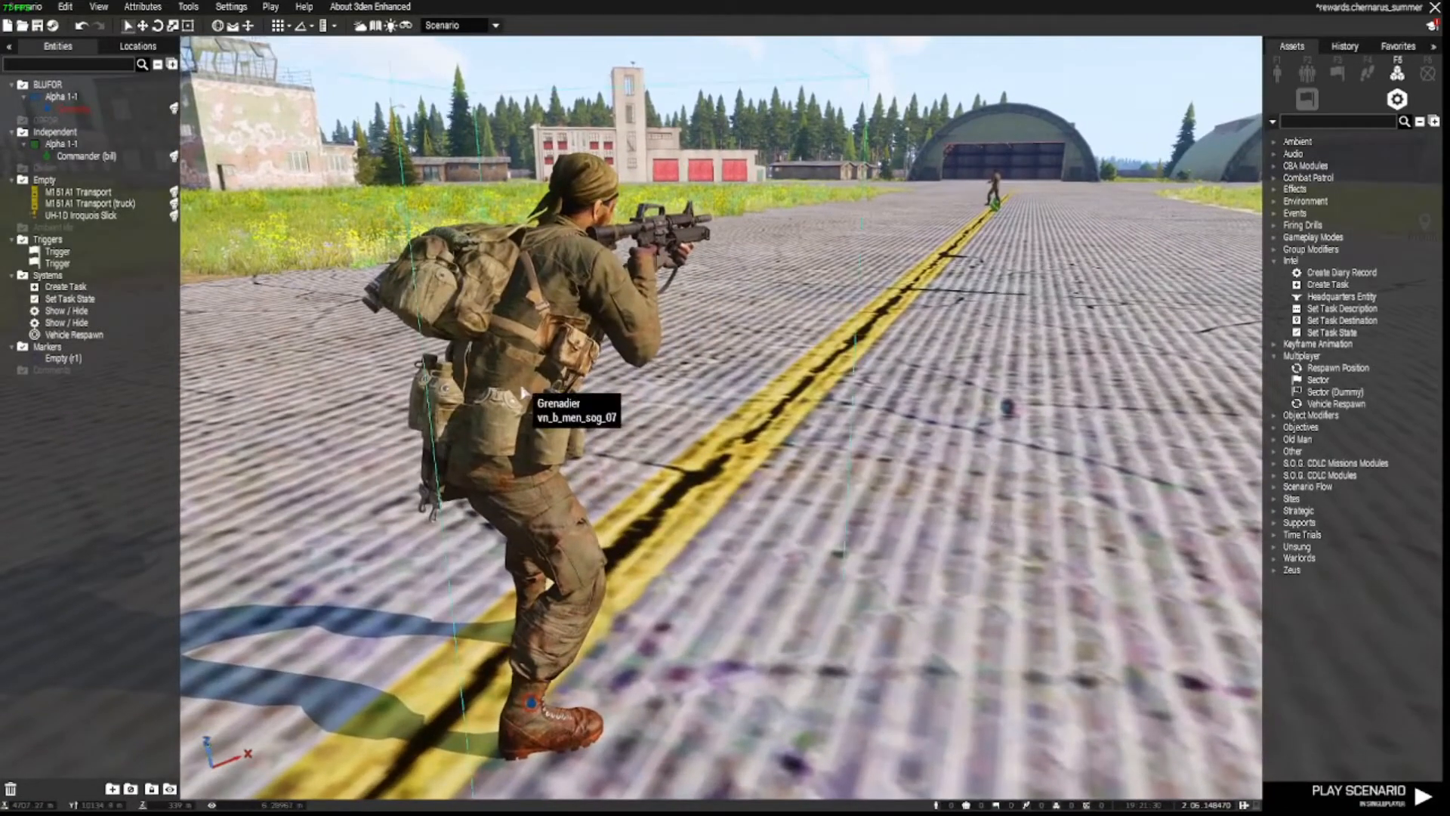
right_drag(538, 410, 712, 540)
key(w)
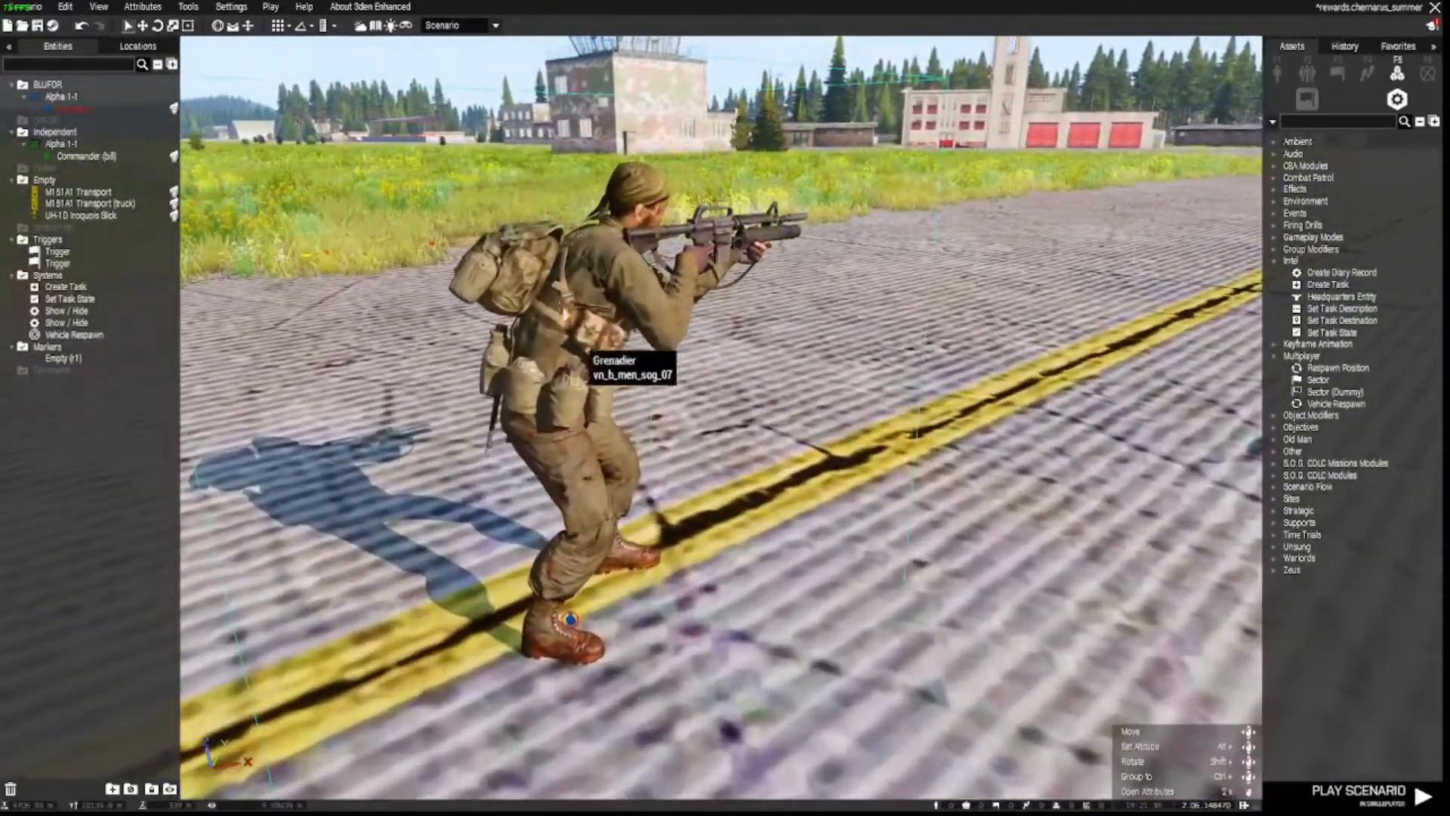
click(581, 321)
right_drag(582, 321, 992, 531)
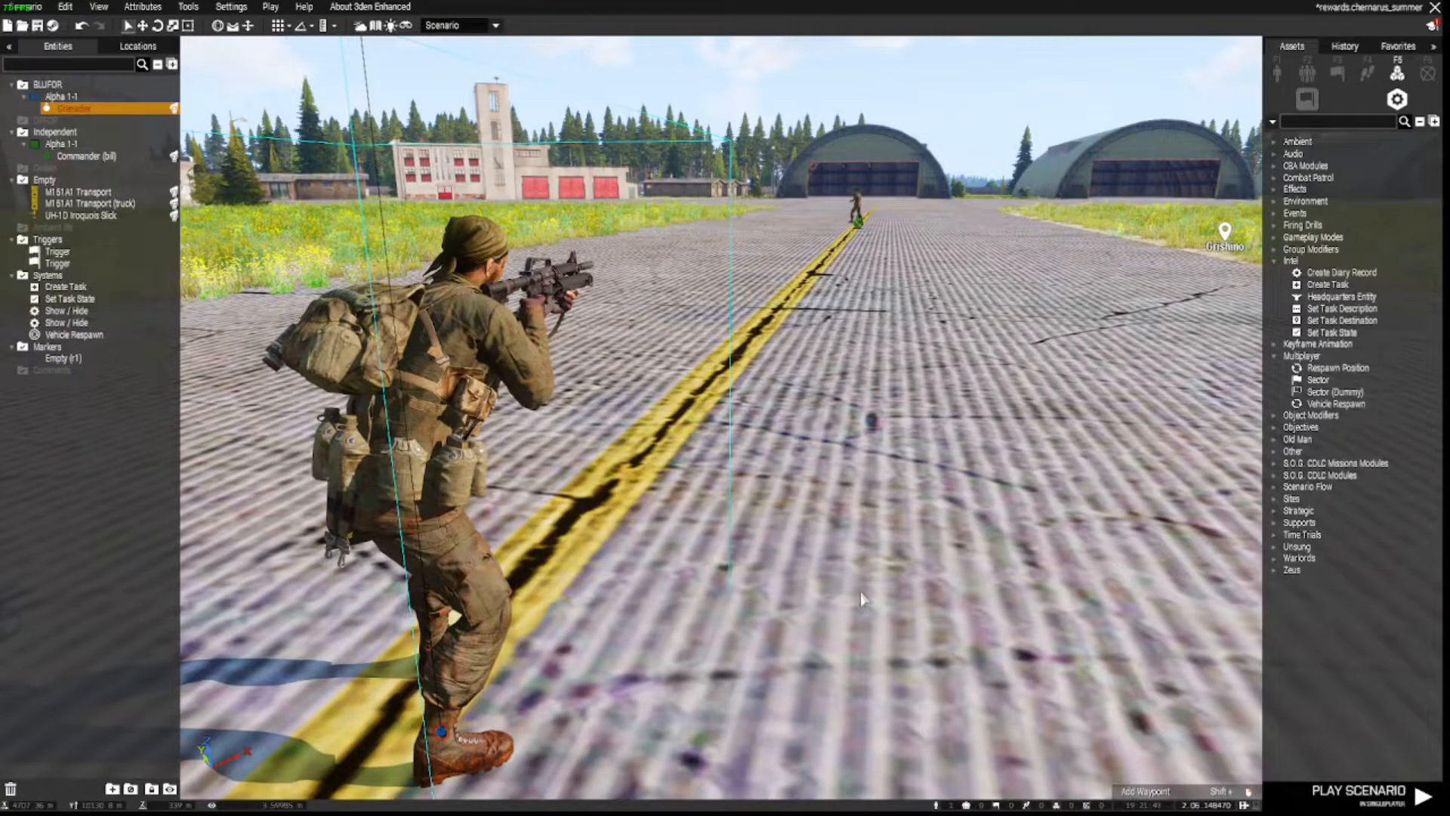
key(w)
right_drag(861, 598, 891, 582)
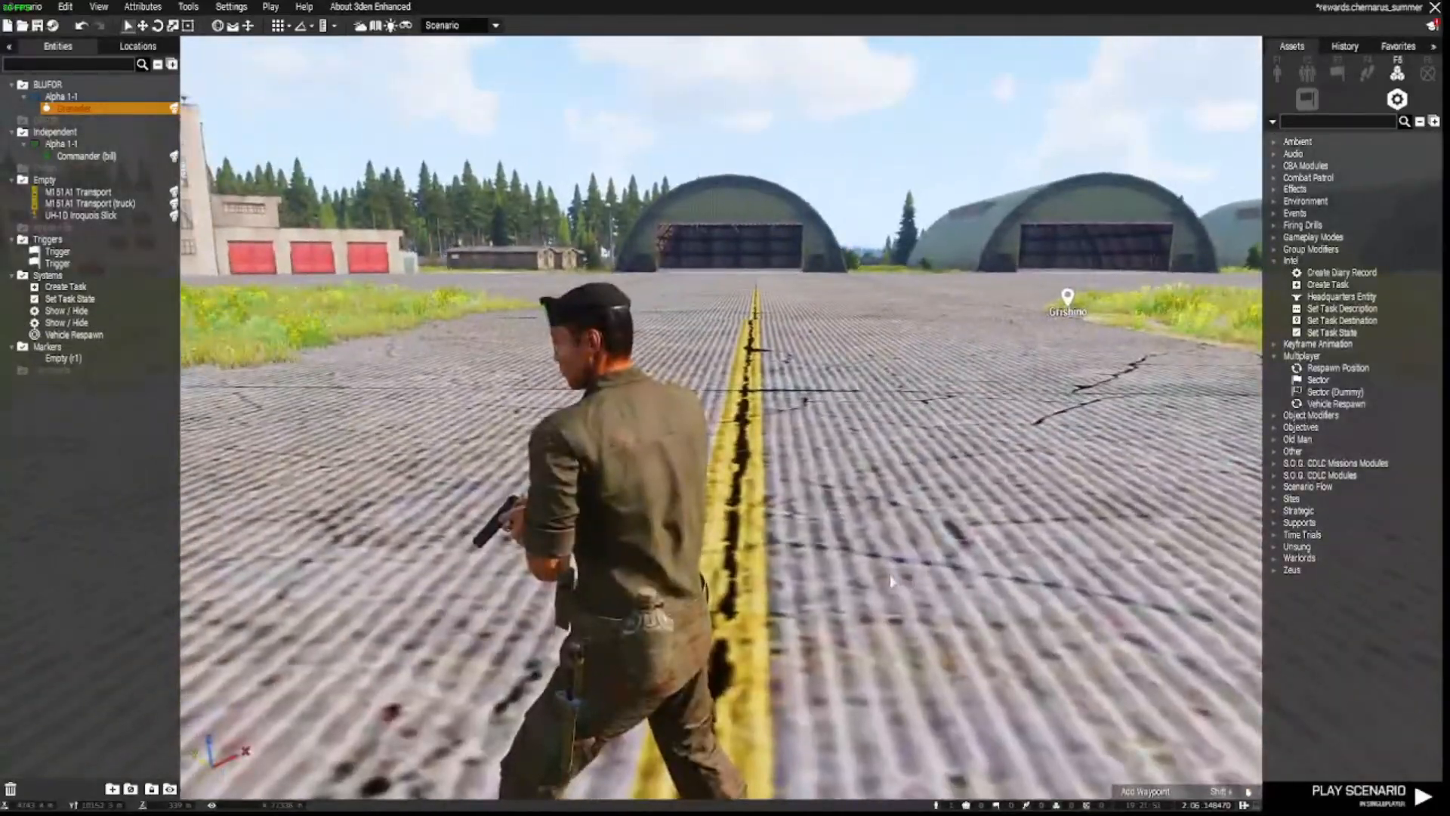
key(s)
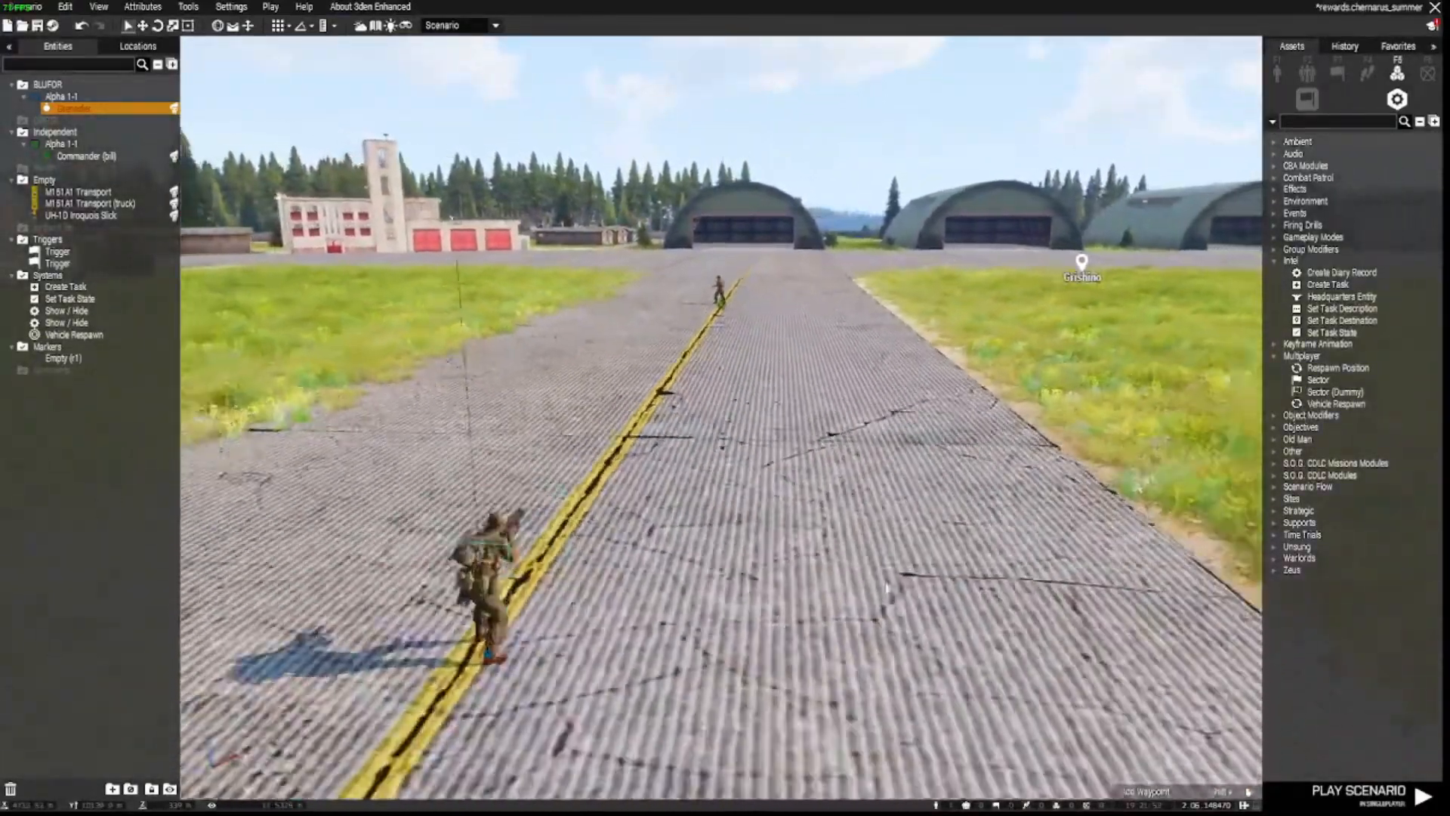
- Place a Create Task module on the yellow runway line just in front of the commander
key(w)
right_drag(888, 589, 920, 647)
key(s)
key(q)
key(s)
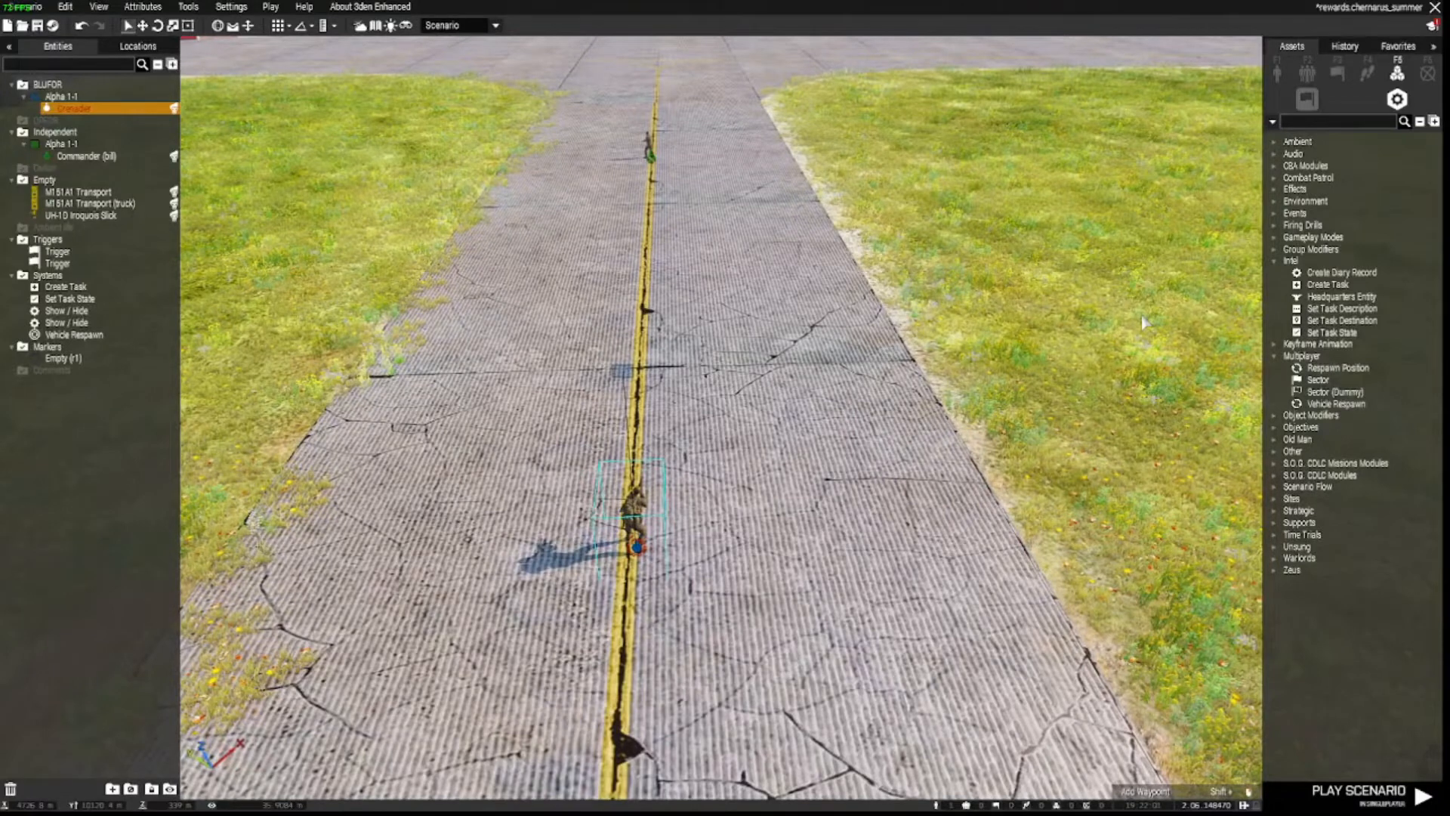
key(w)
key(a)
key(d)
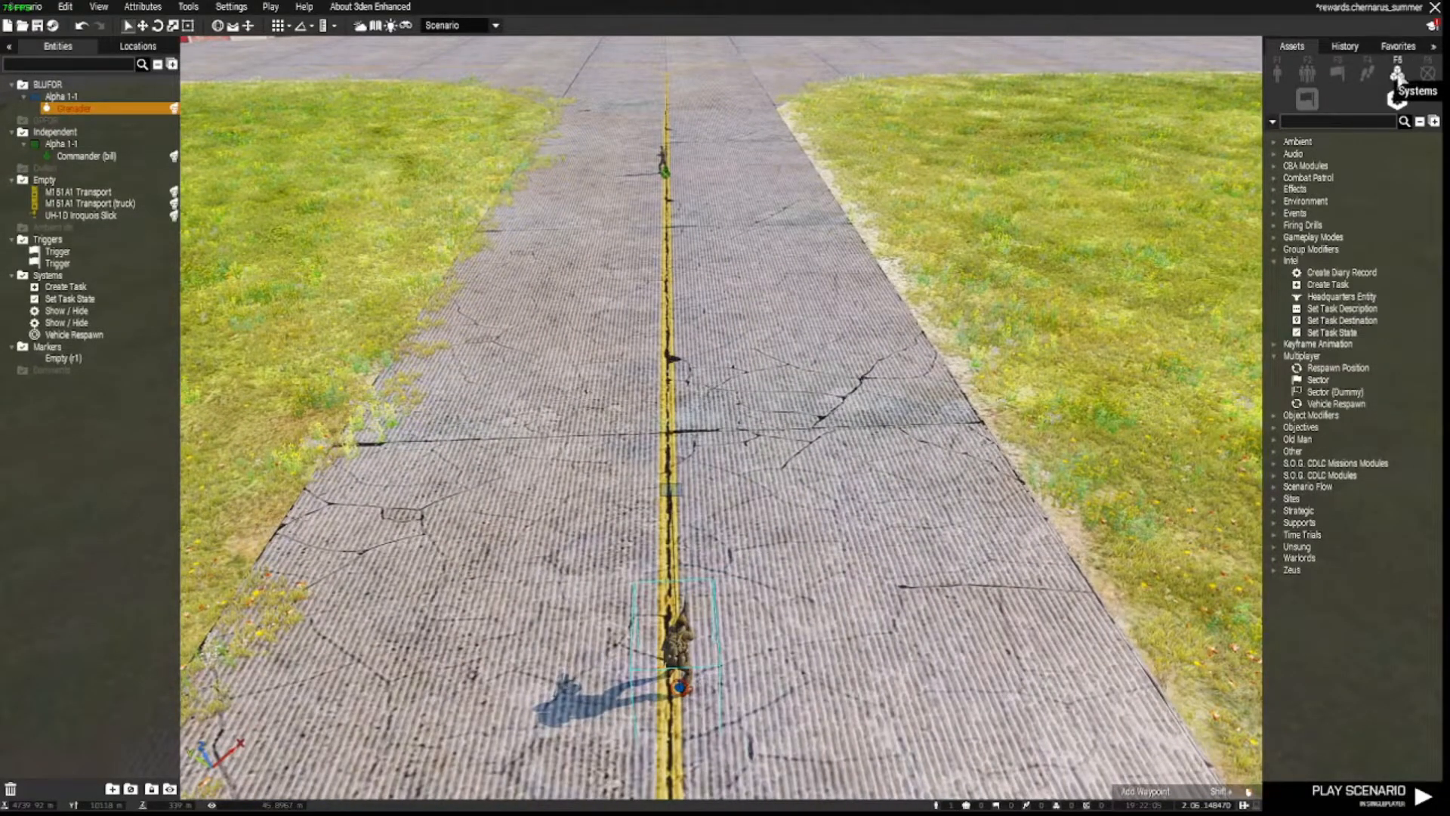
click(1321, 285)
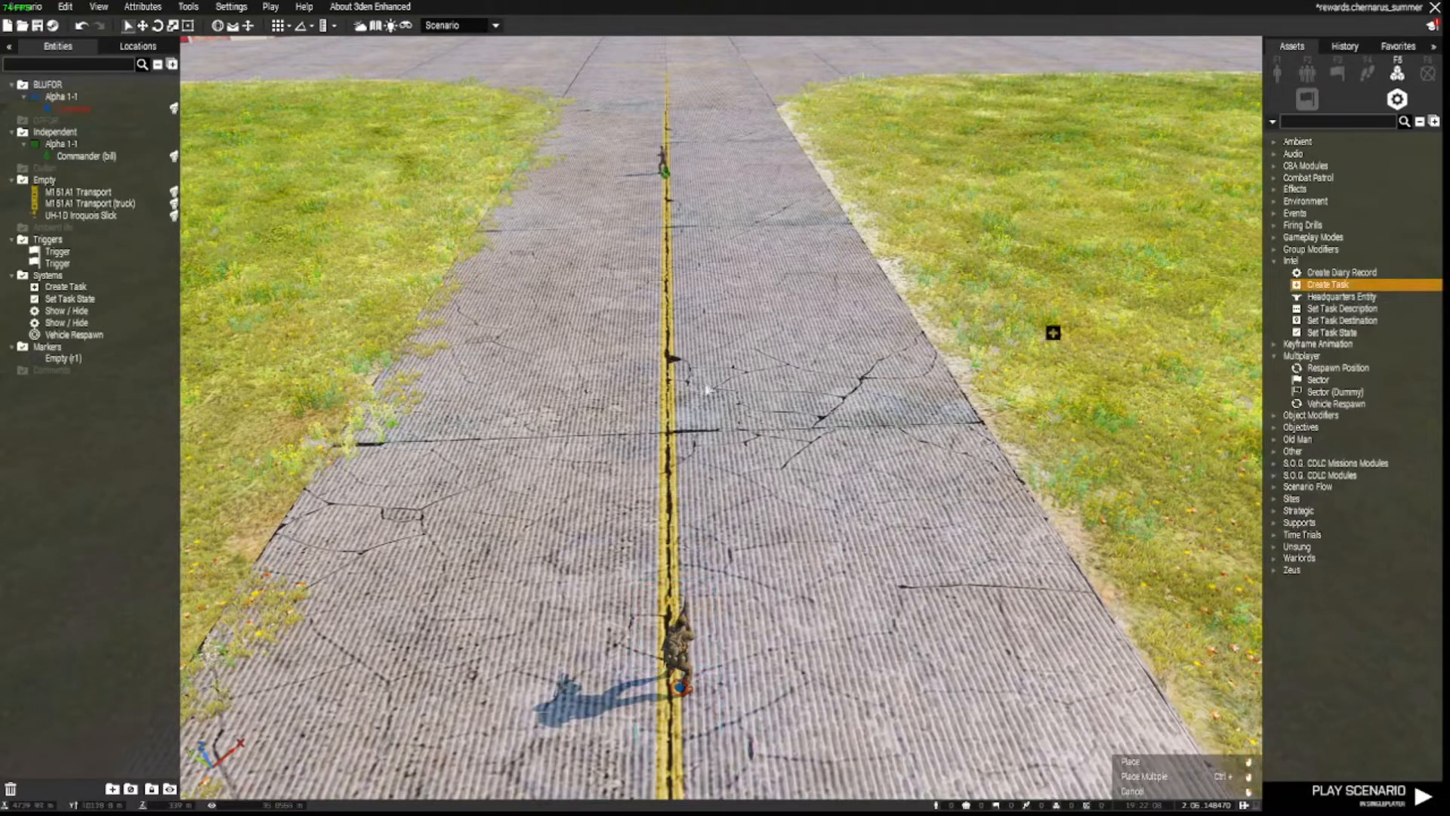
click(665, 203)
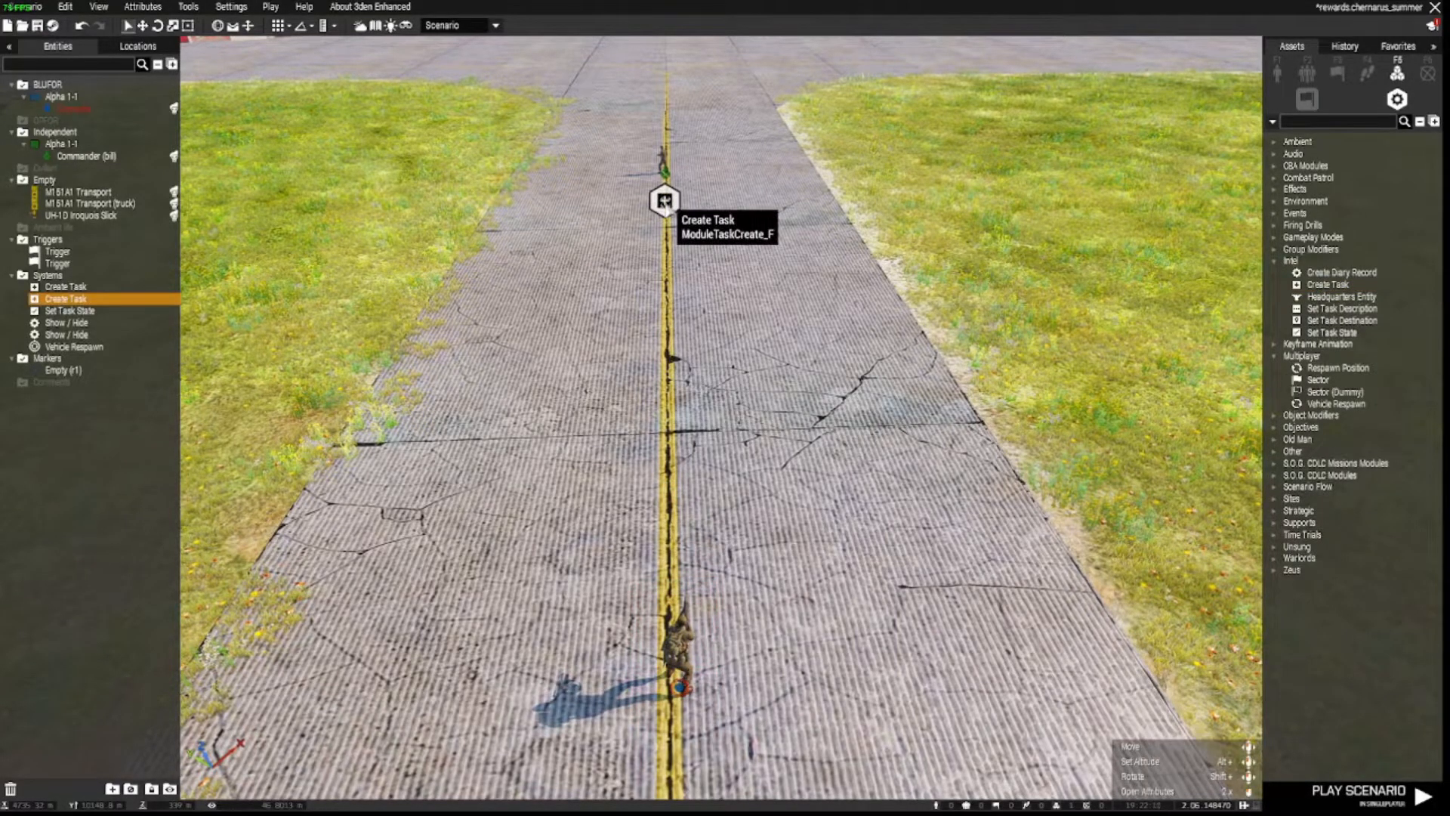
- Configure the new Create Task module: owner All playable units, ID task1, title "Kill the warlord", description "Kill him", state Assigned
key(w)
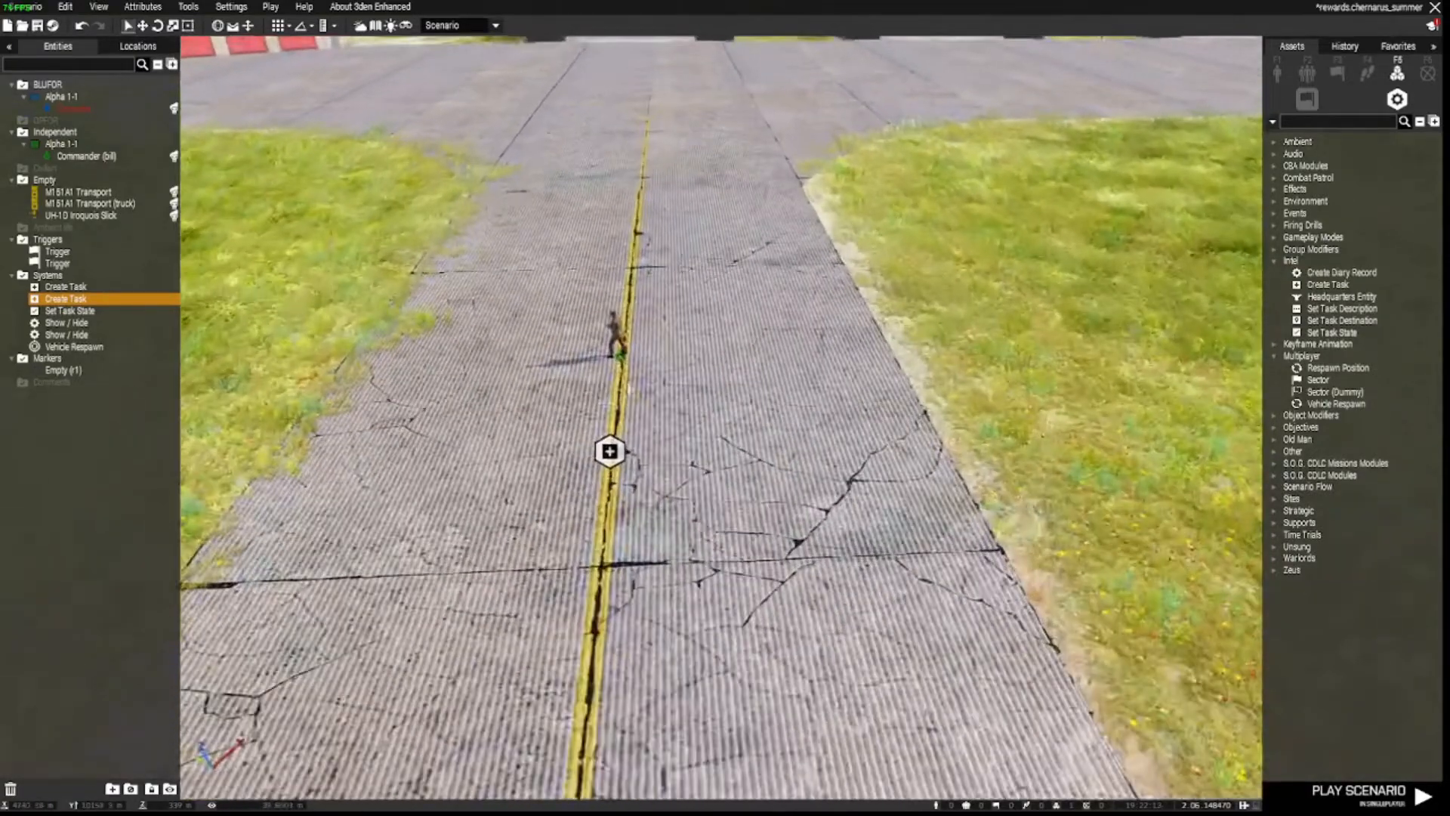
double_click(610, 451)
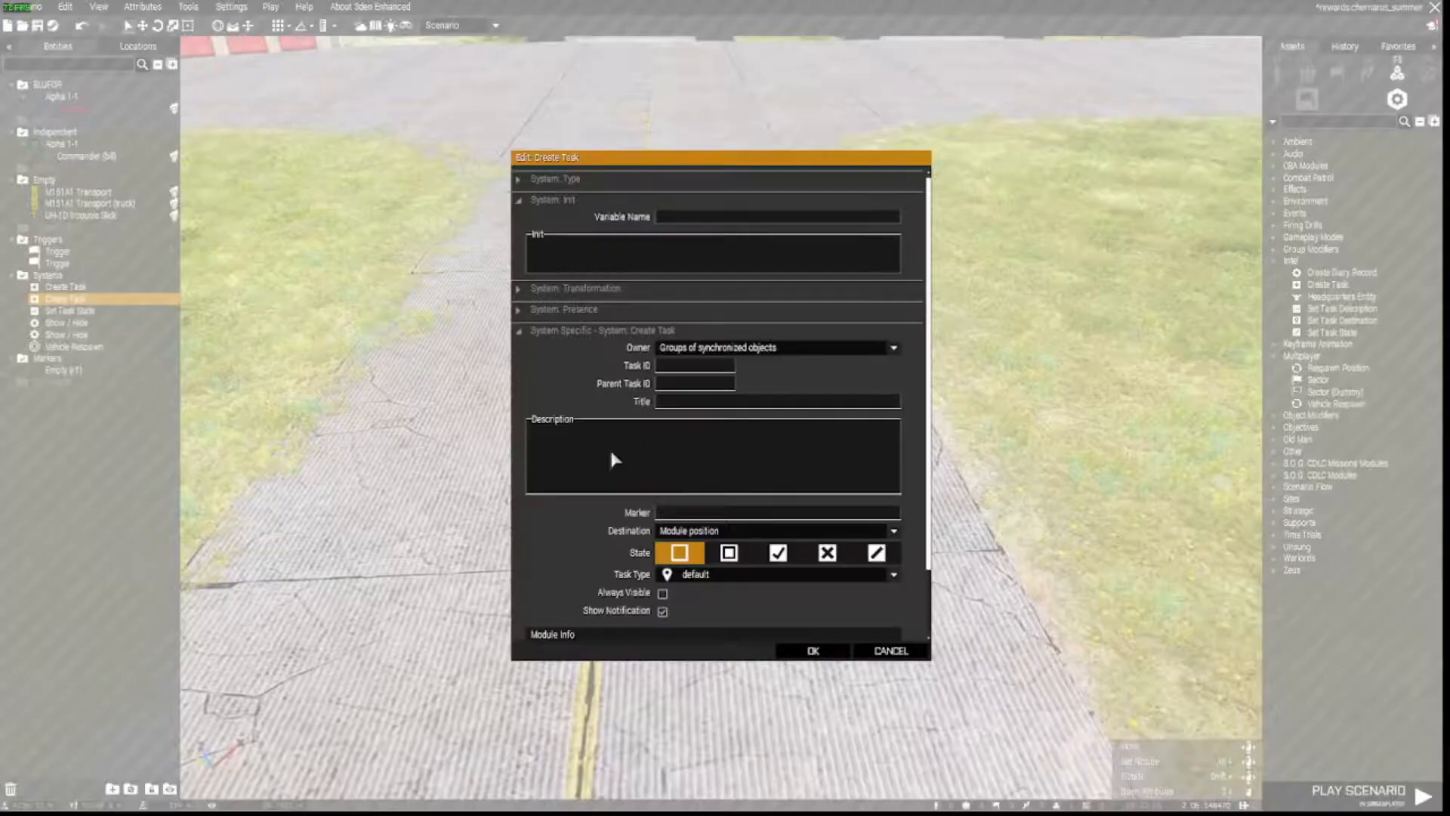
click(894, 349)
click(753, 408)
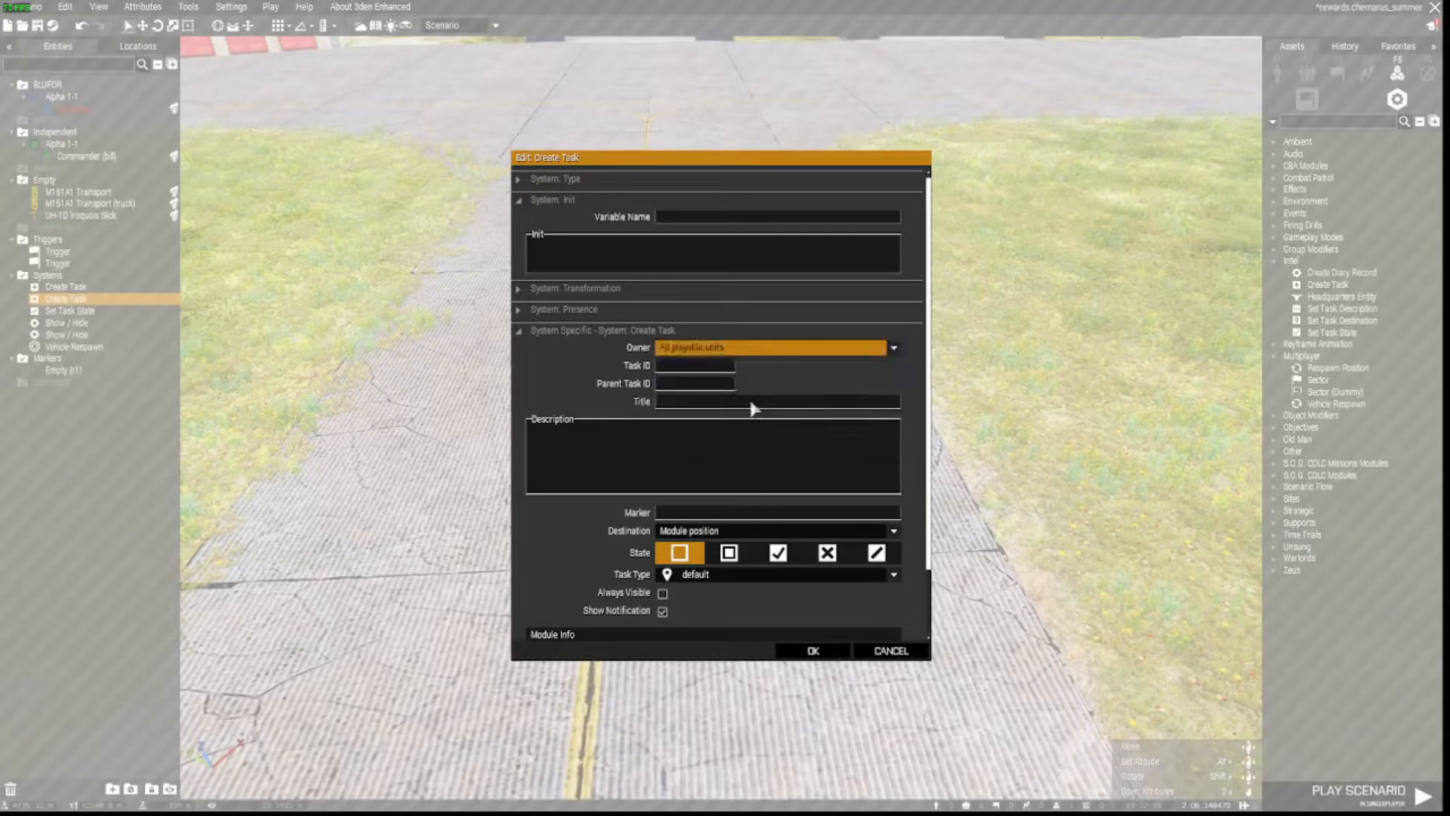
click(692, 368)
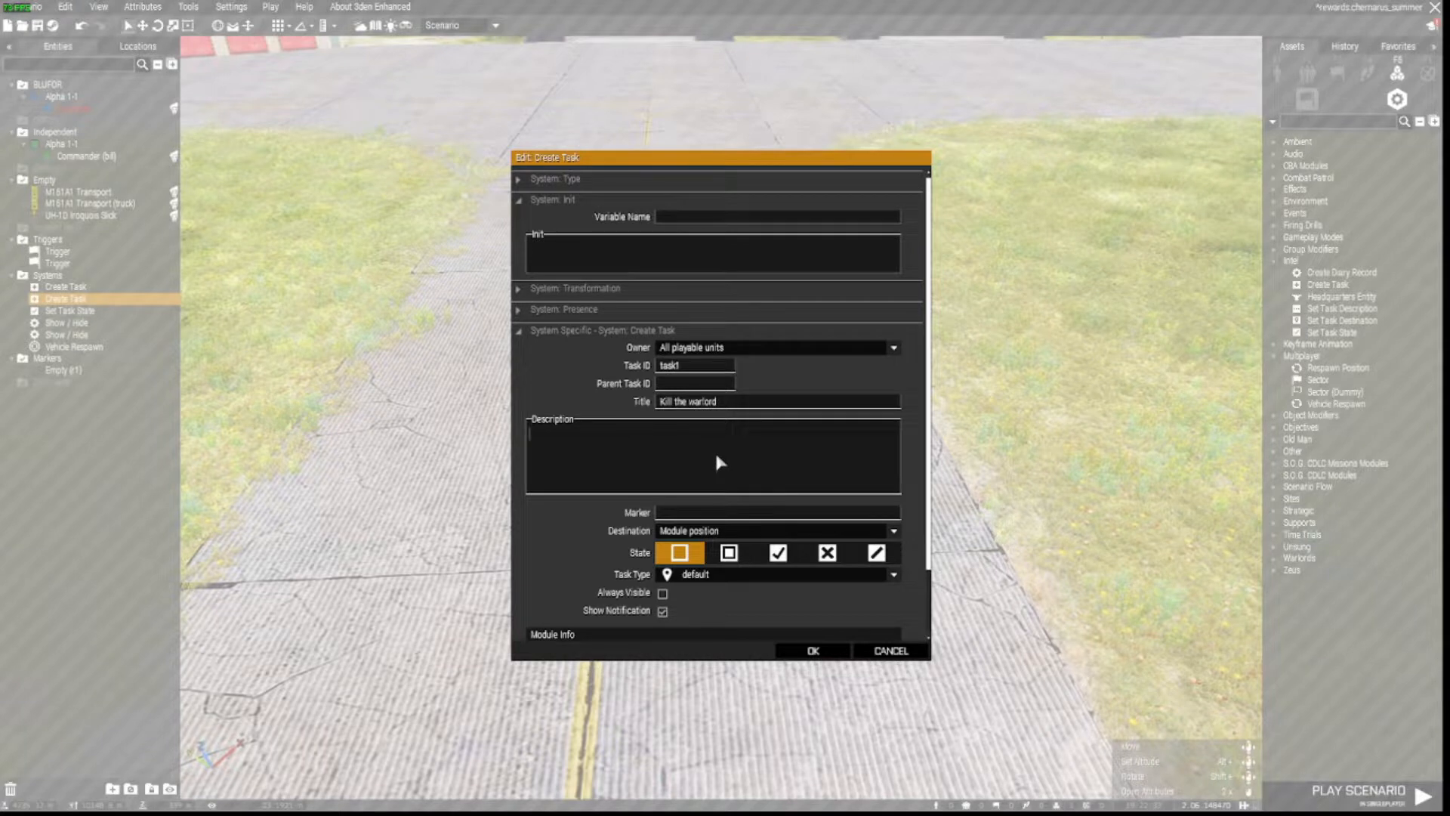
text(Kill him)
click(728, 552)
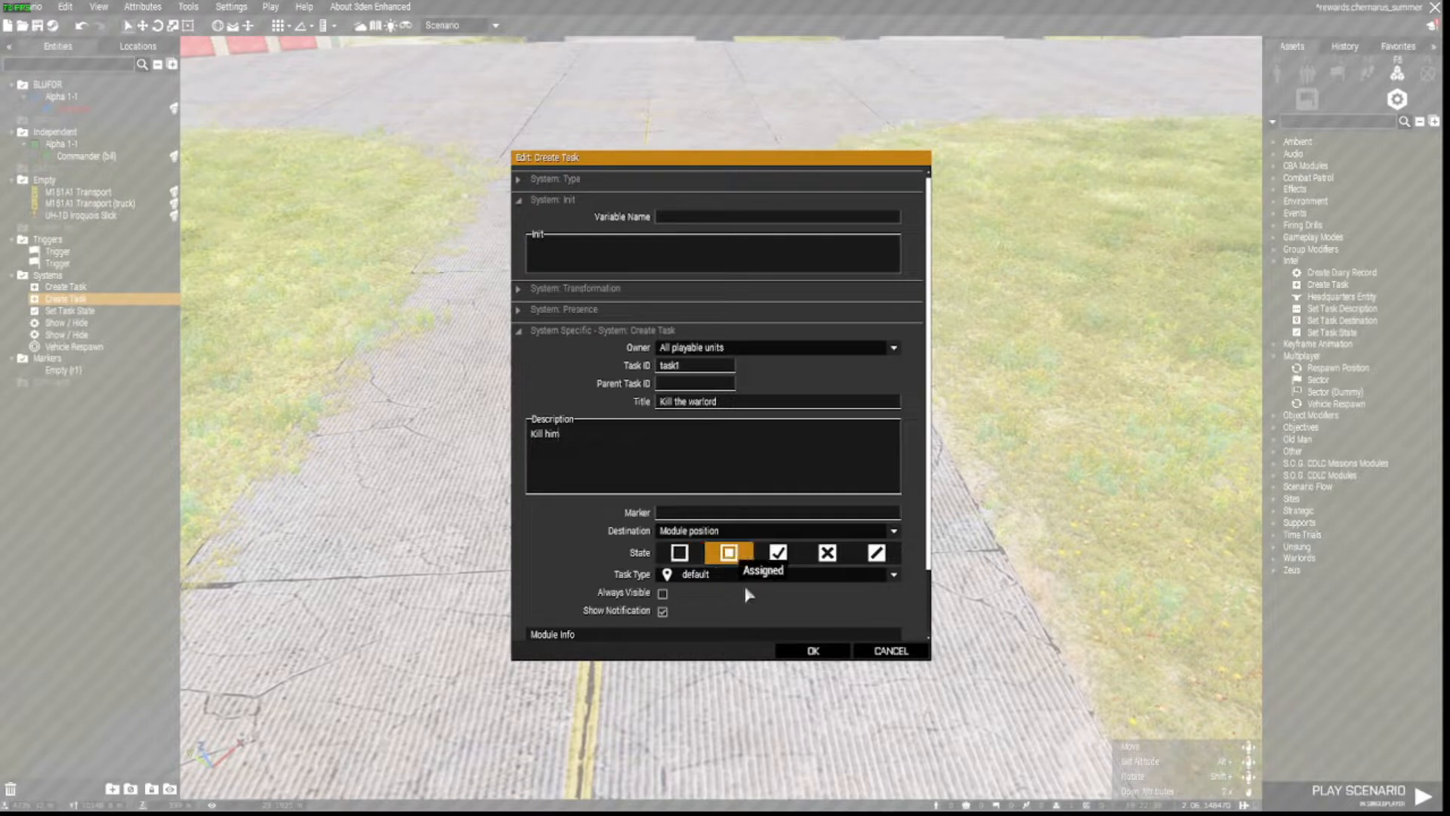
click(813, 651)
- Place a Set Task State module on the runway beside the new Create Task module
key(s)
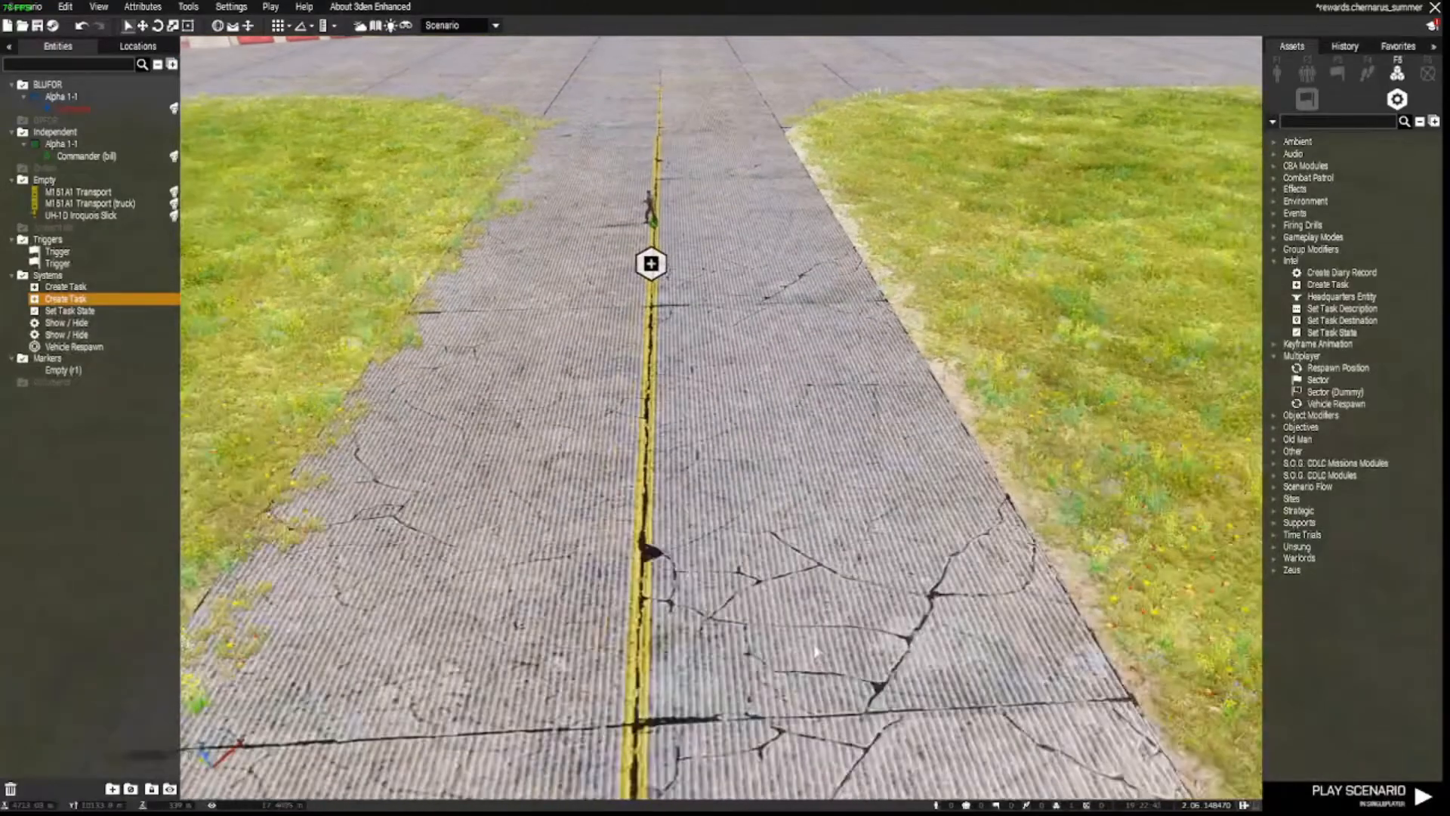
key(d)
key(w)
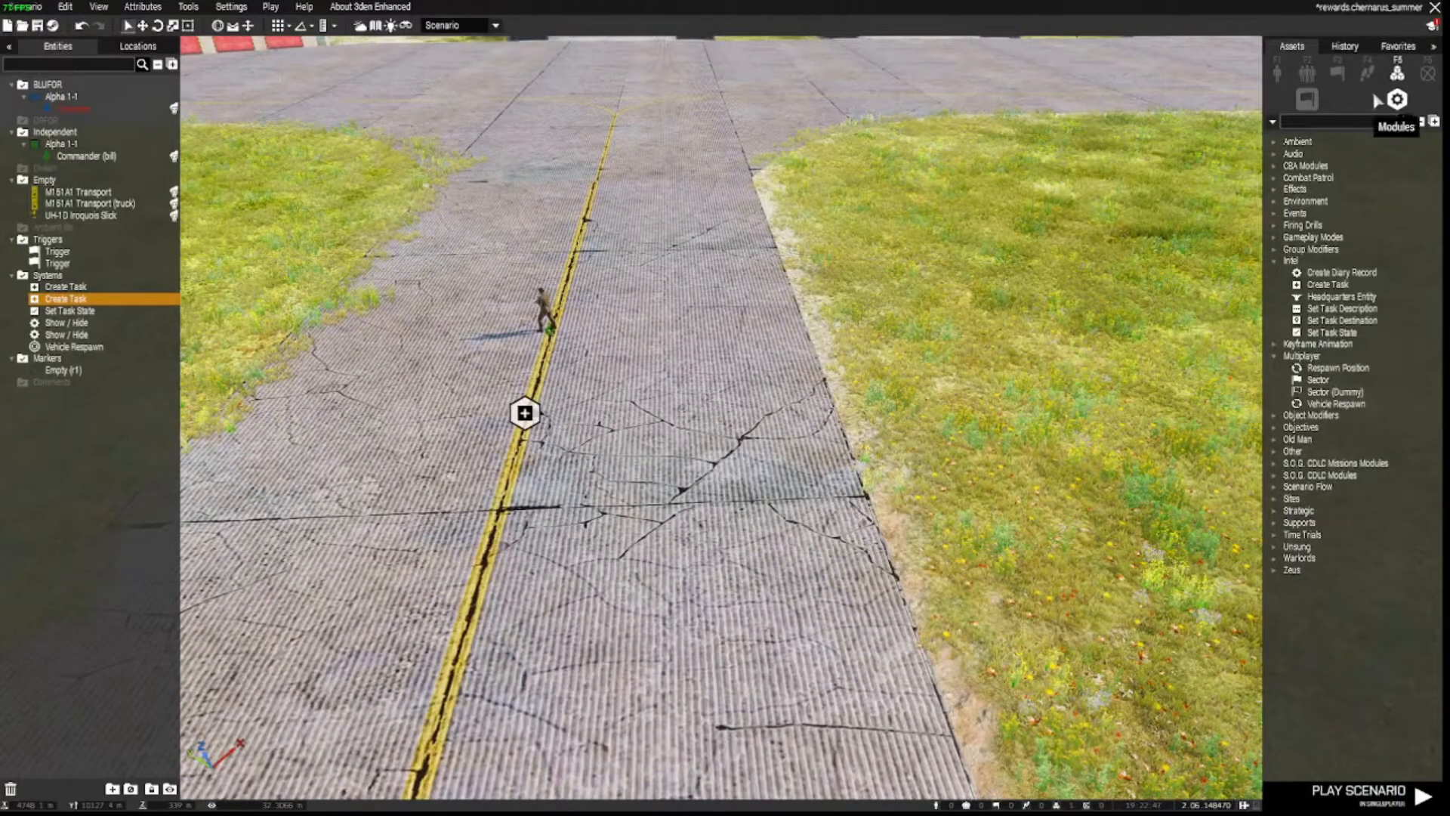
click(1331, 332)
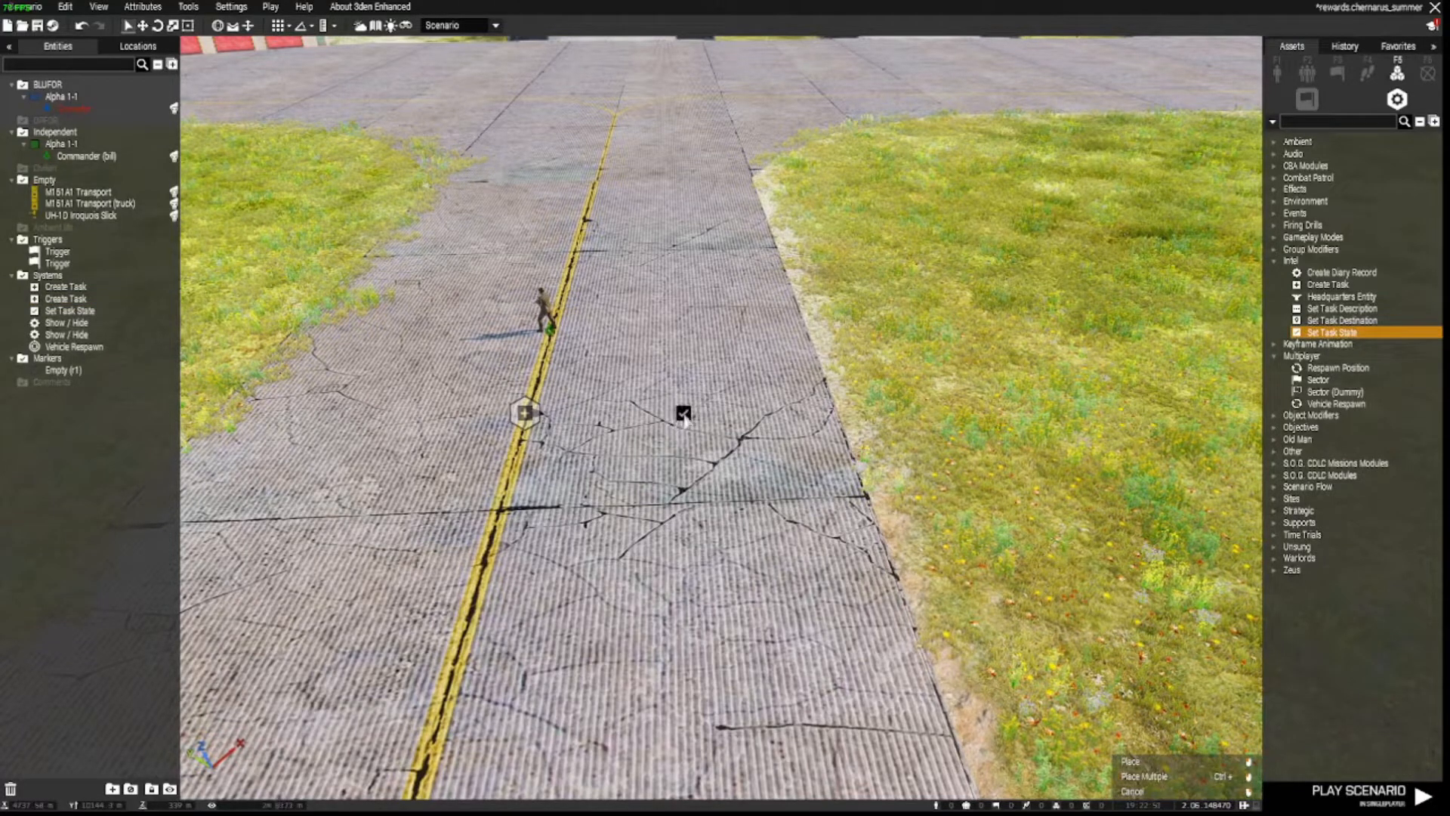
click(684, 414)
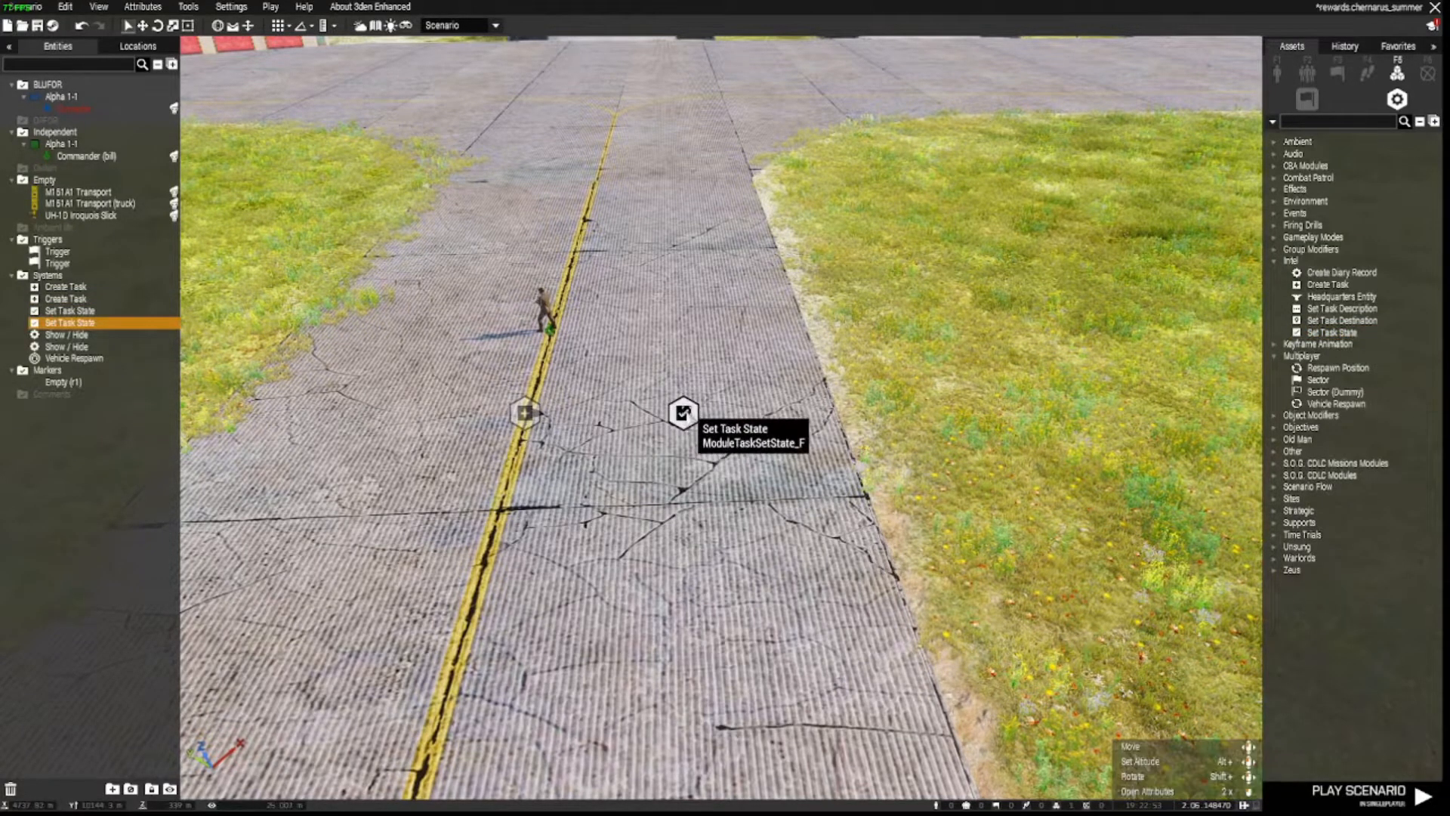
- Set the new Set Task State module to the completed (check mark) state
drag(429, 393, 725, 542)
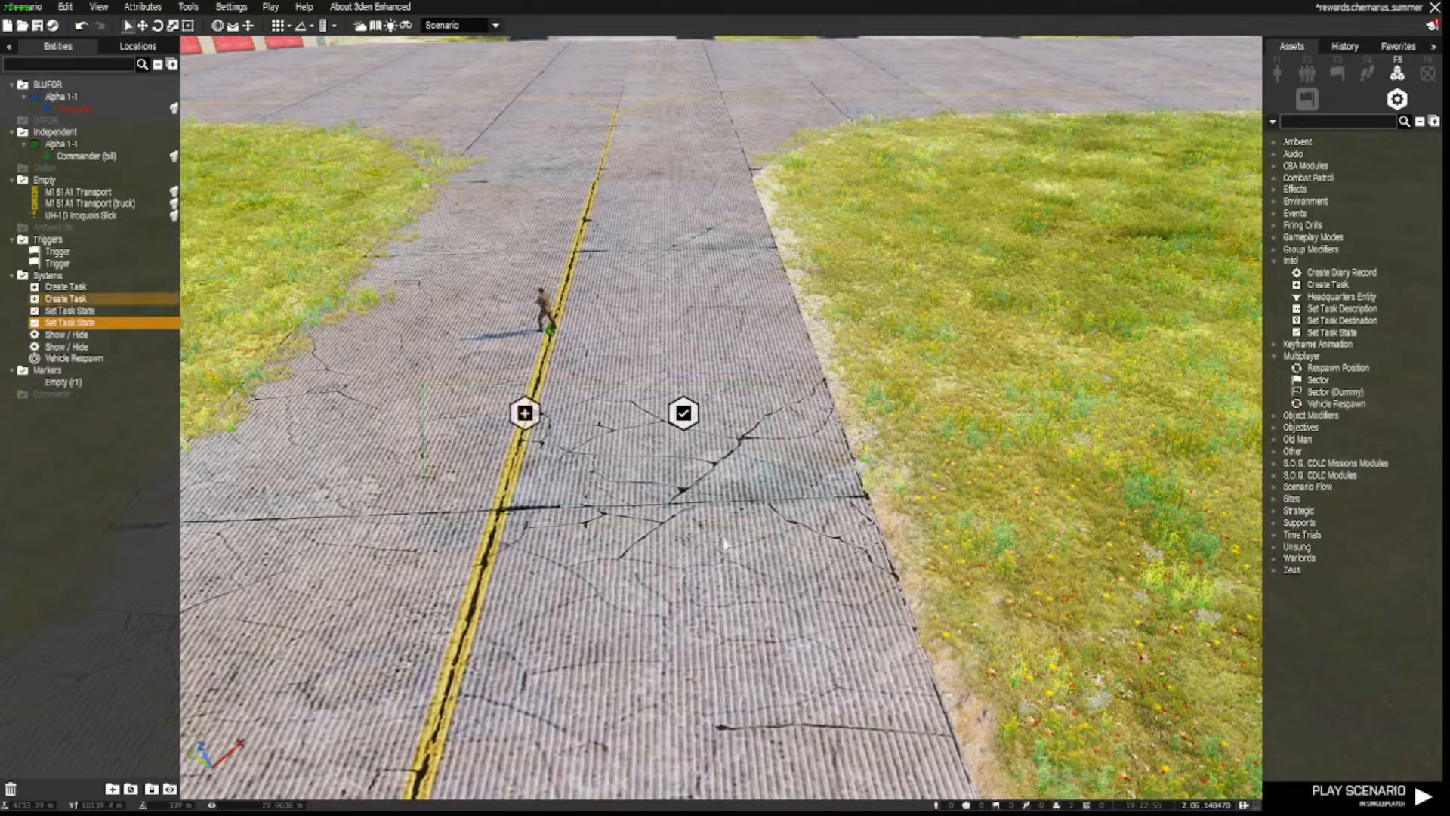
click(525, 413)
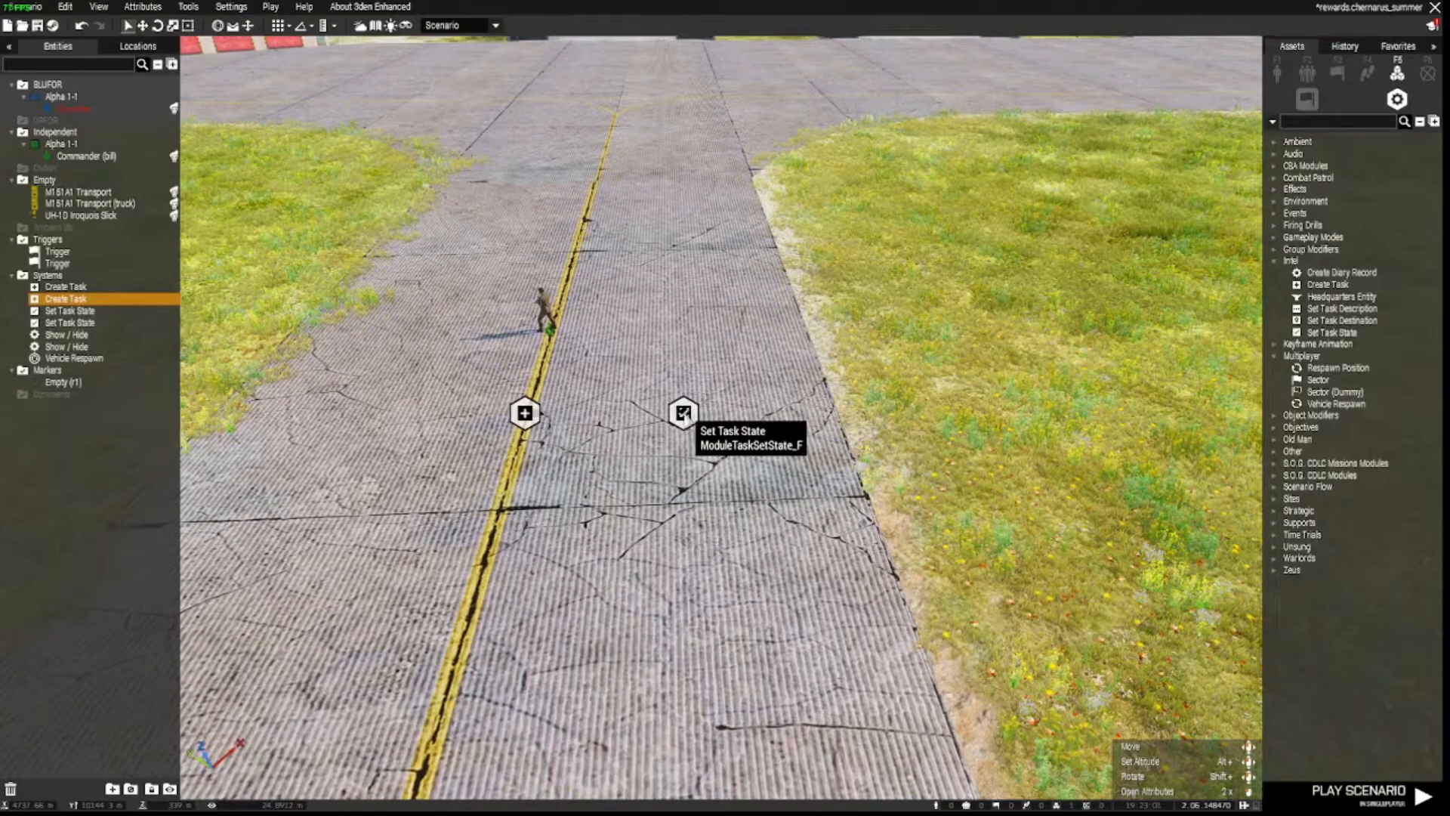
double_click(682, 412)
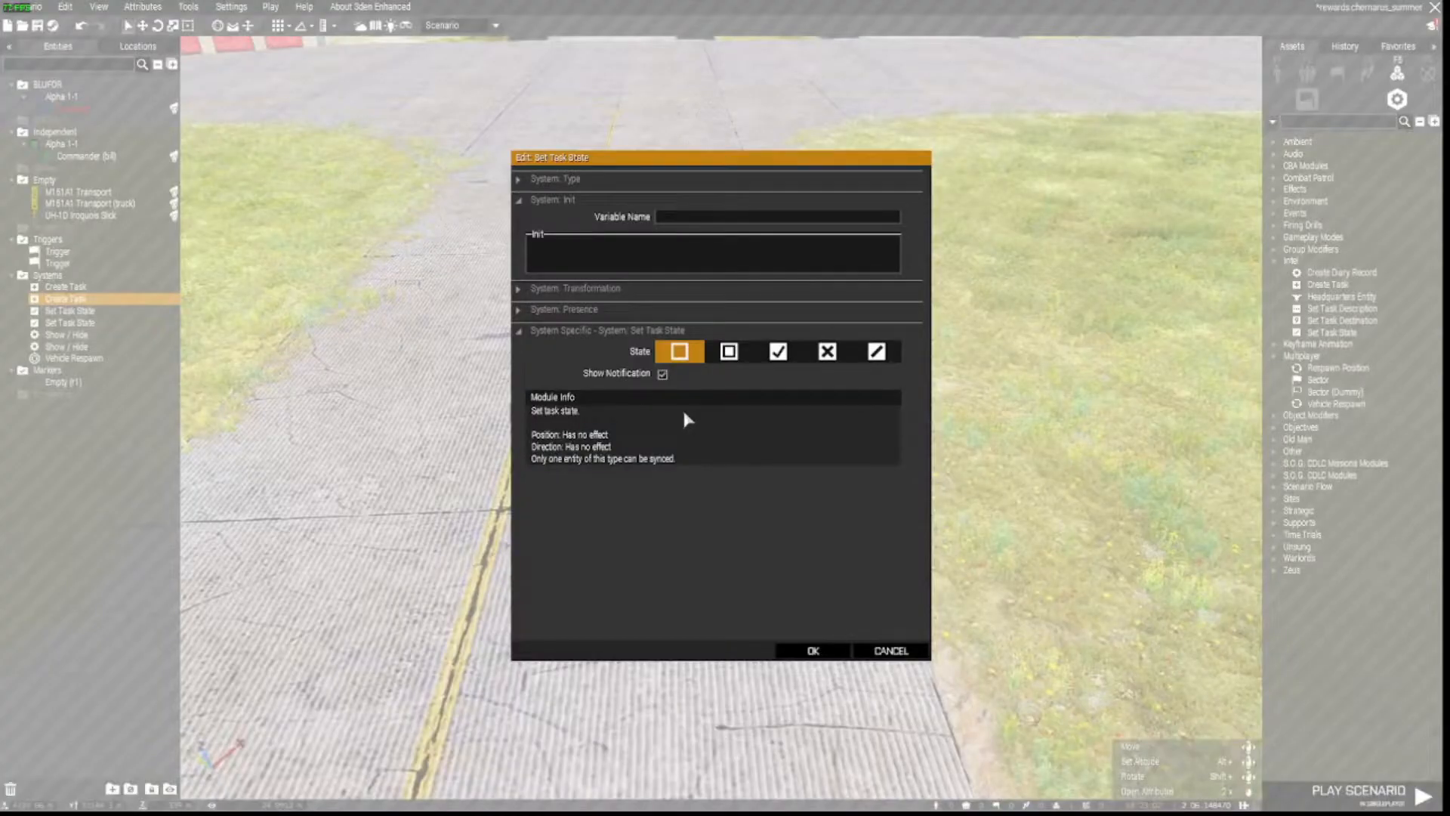
click(778, 351)
click(813, 650)
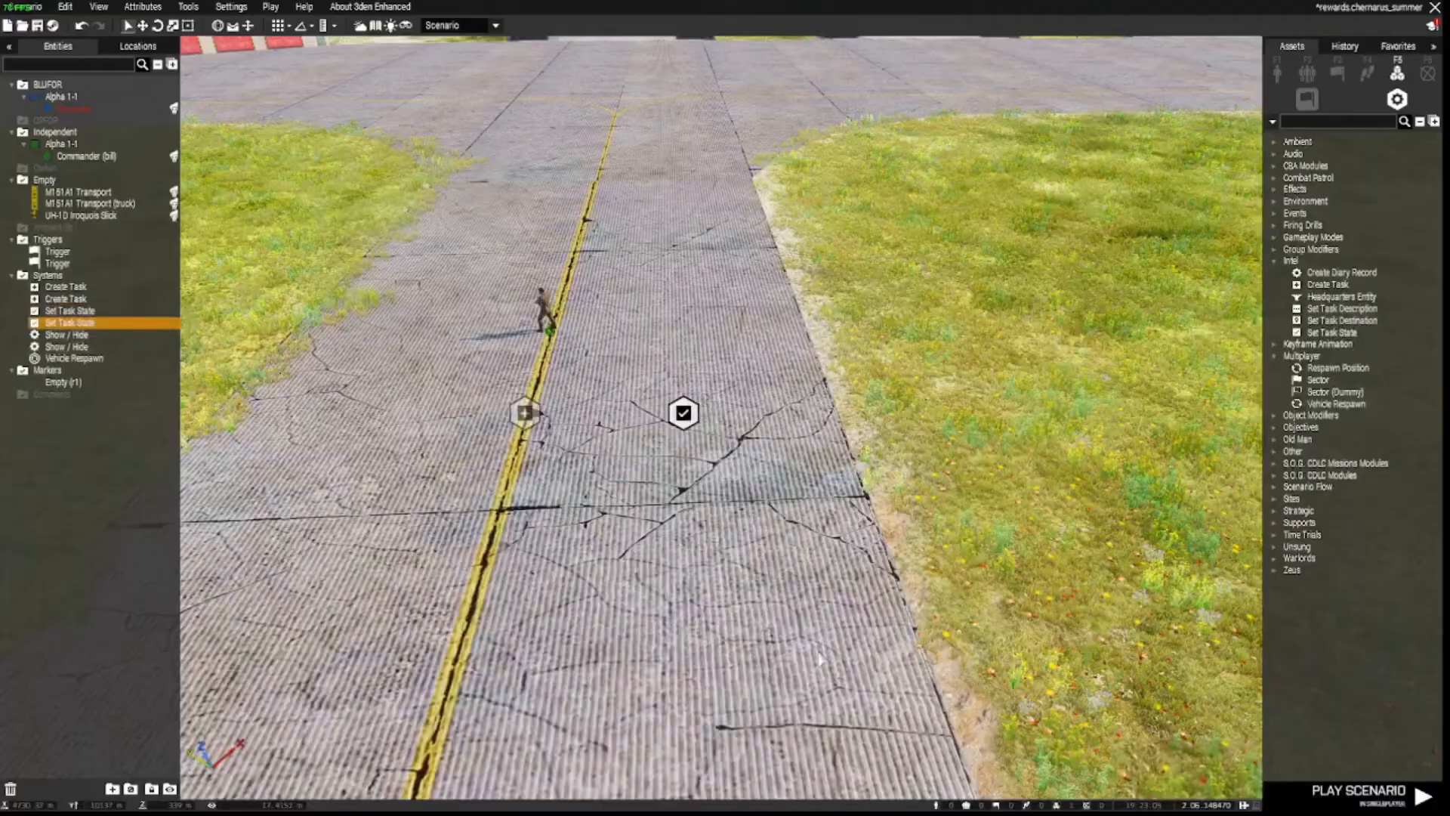
- Place a 10x10x10 m trigger over the yellow runway line between the task modules and the grenadier, close in front of him
key(s)
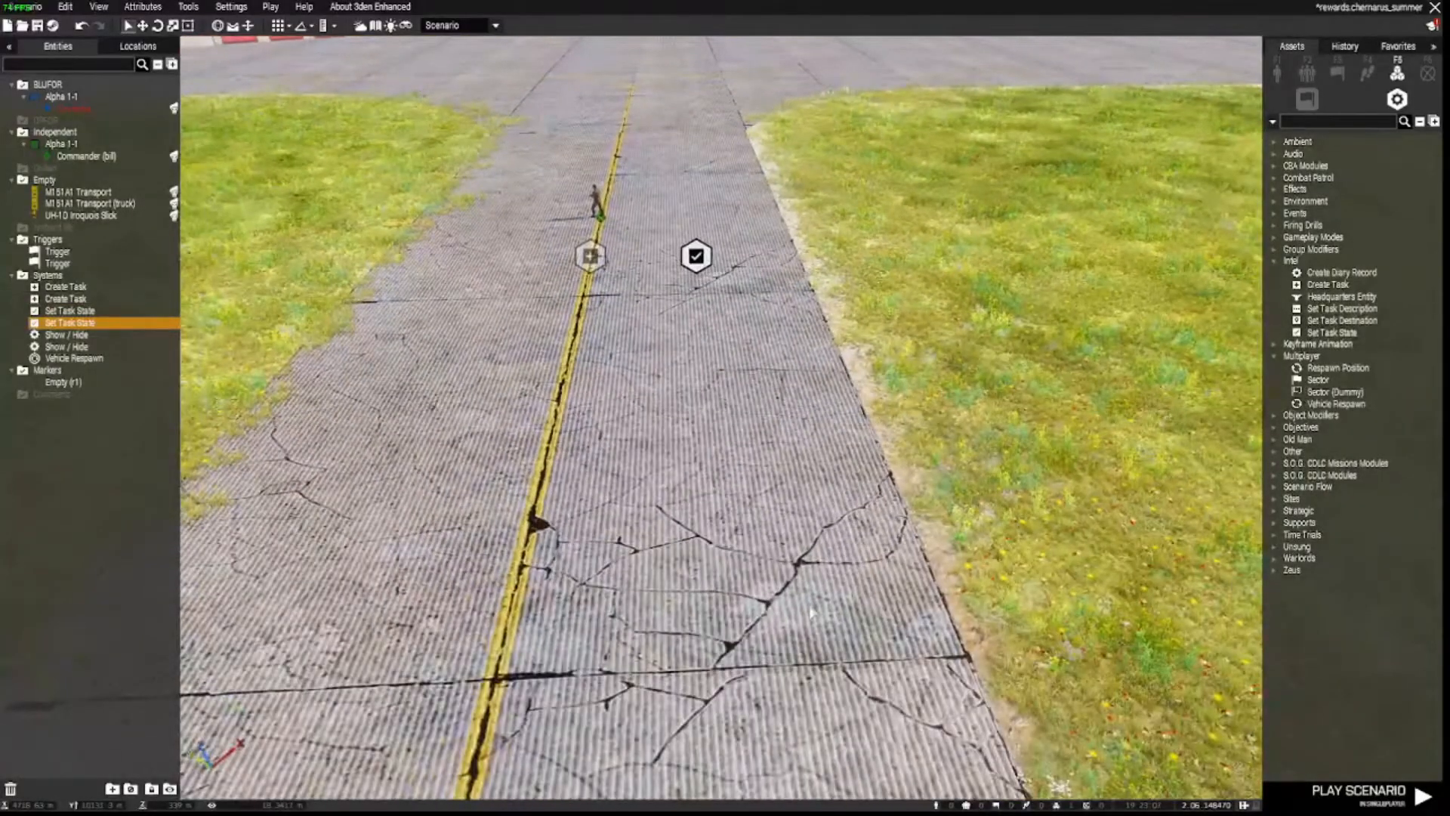
key(s)
key(w)
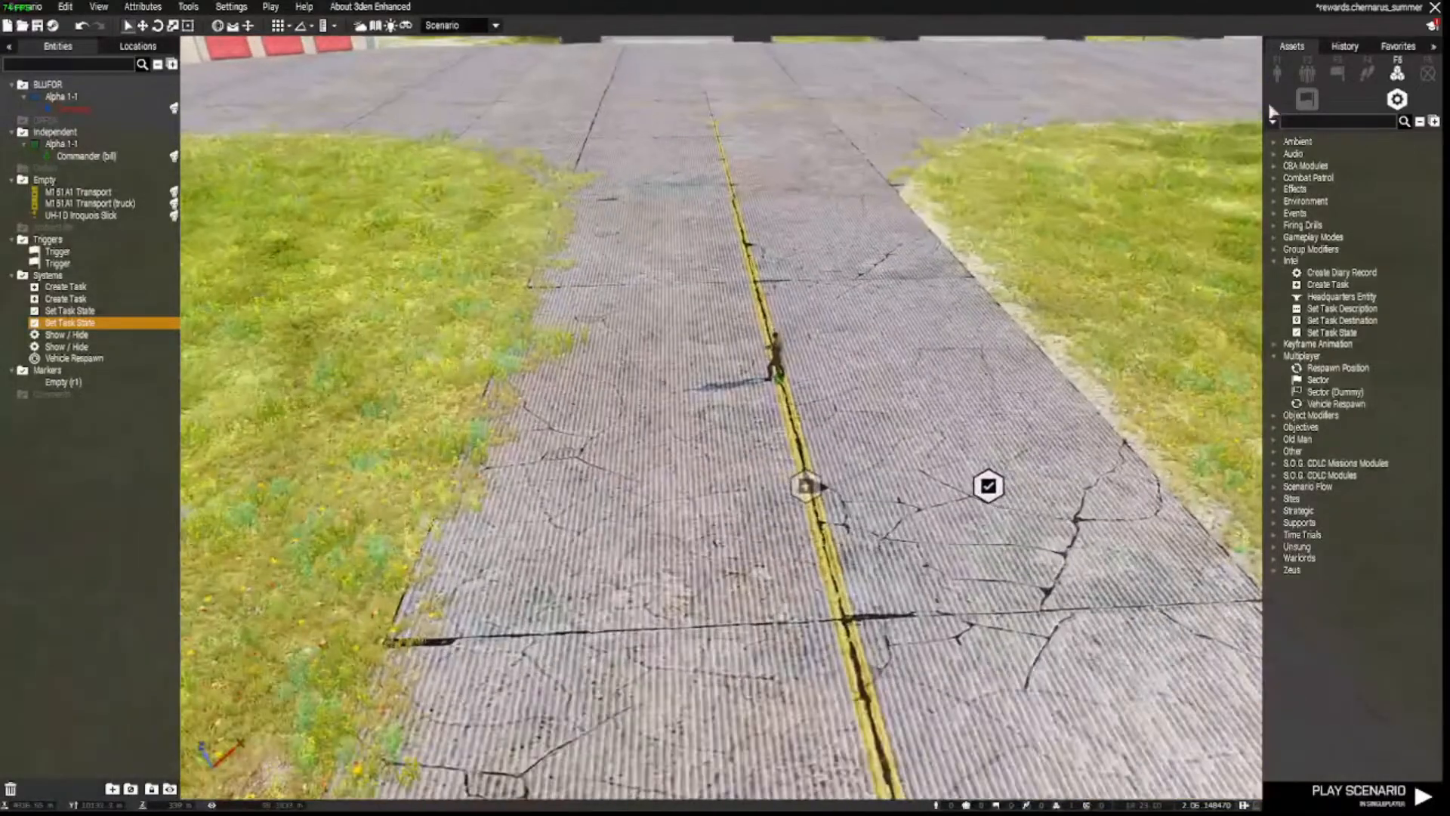
click(1337, 73)
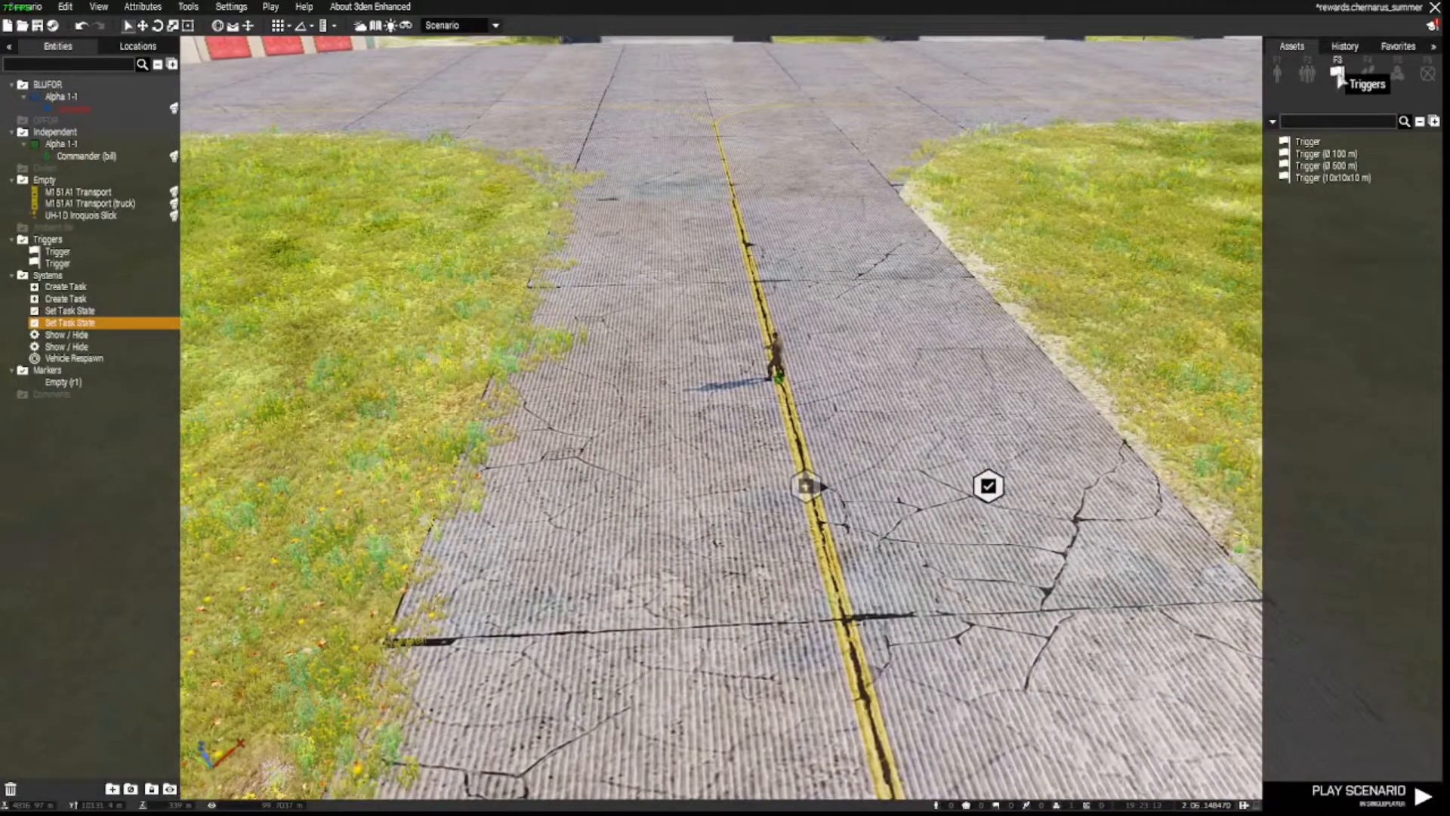
click(1333, 177)
key(s)
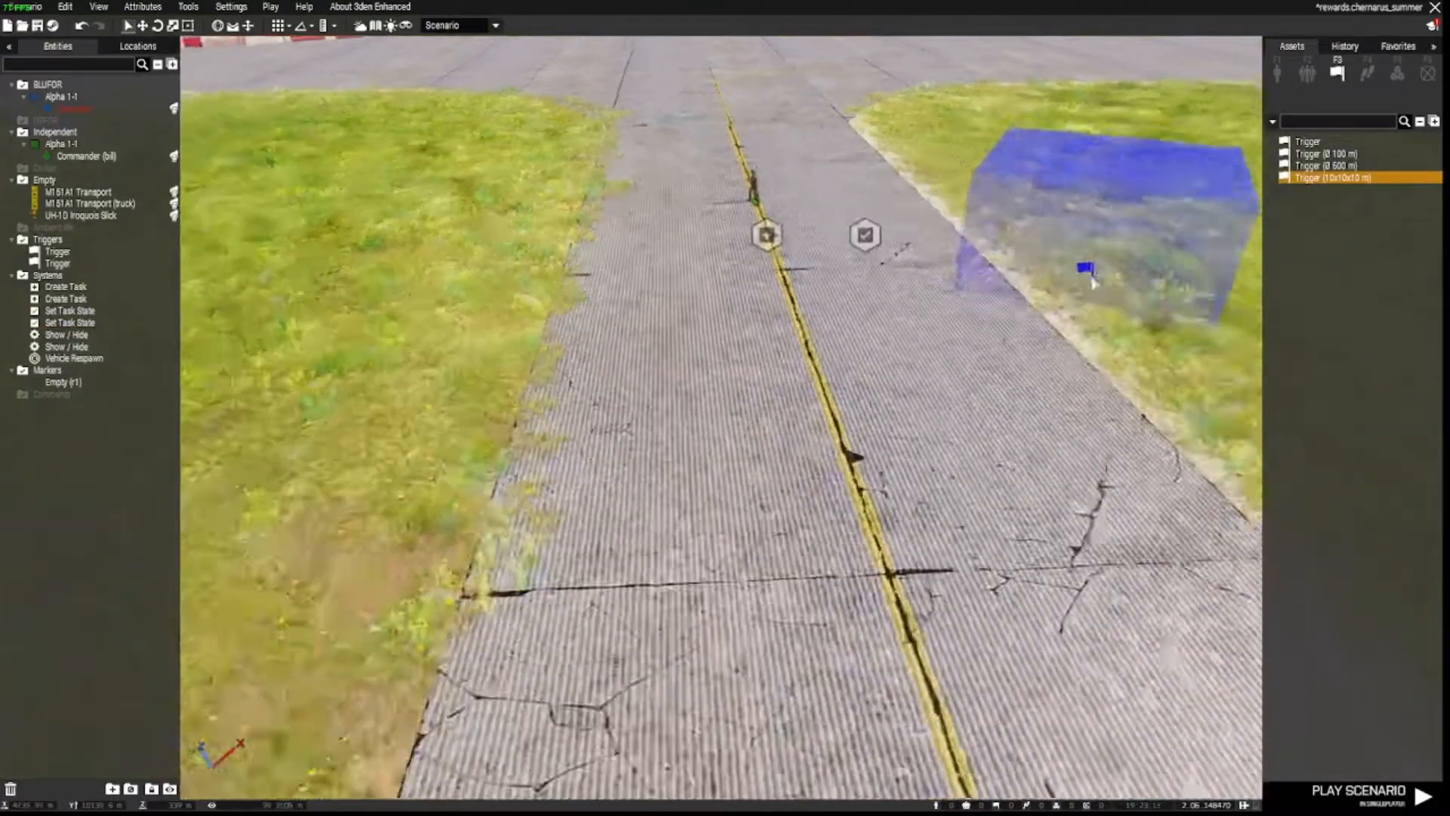
key(s)
click(767, 370)
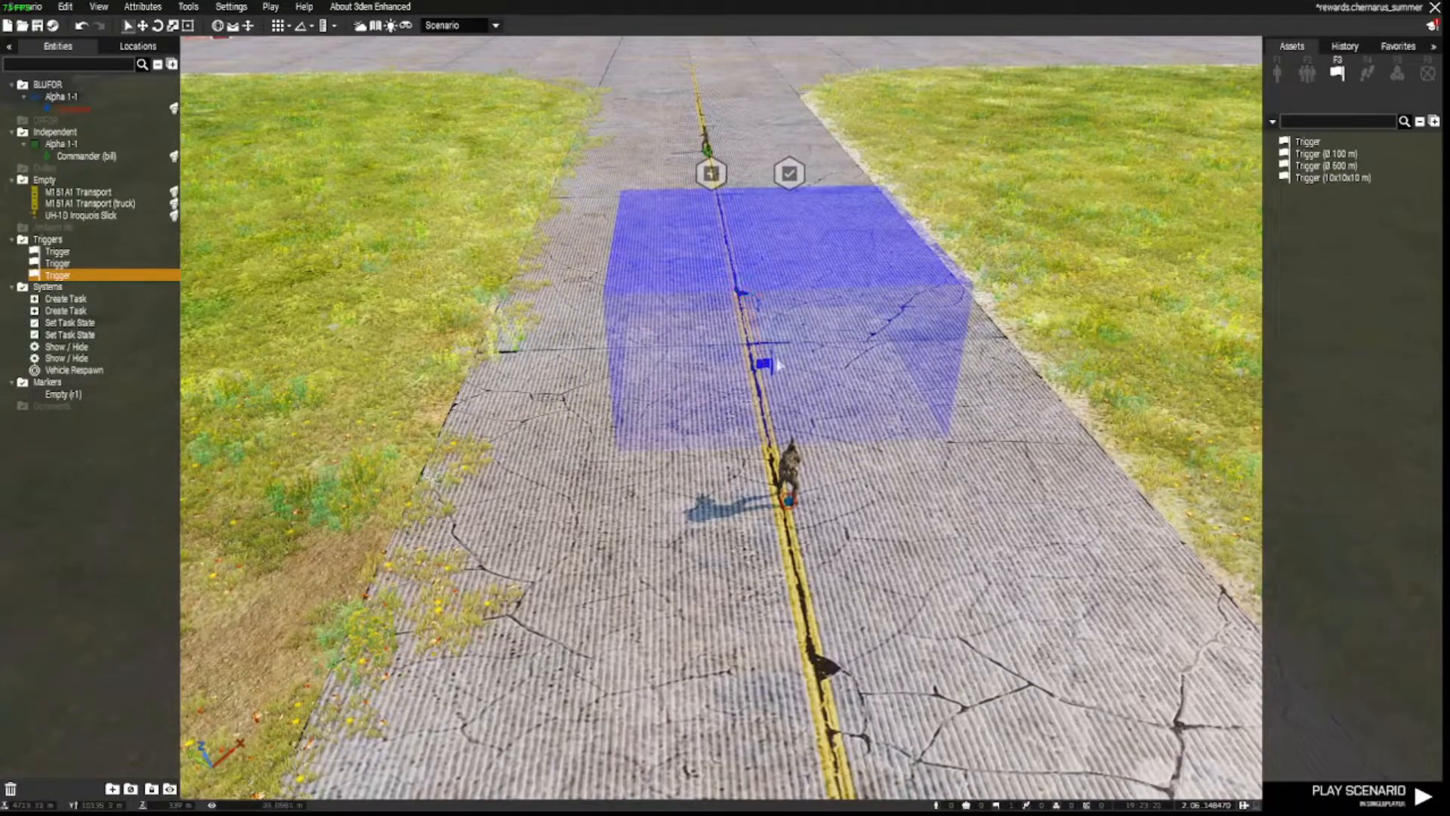
drag(767, 367, 766, 386)
- Move the grenadier slightly back along the yellow line, farther from the edge of the trigger area
key(w)
key(d)
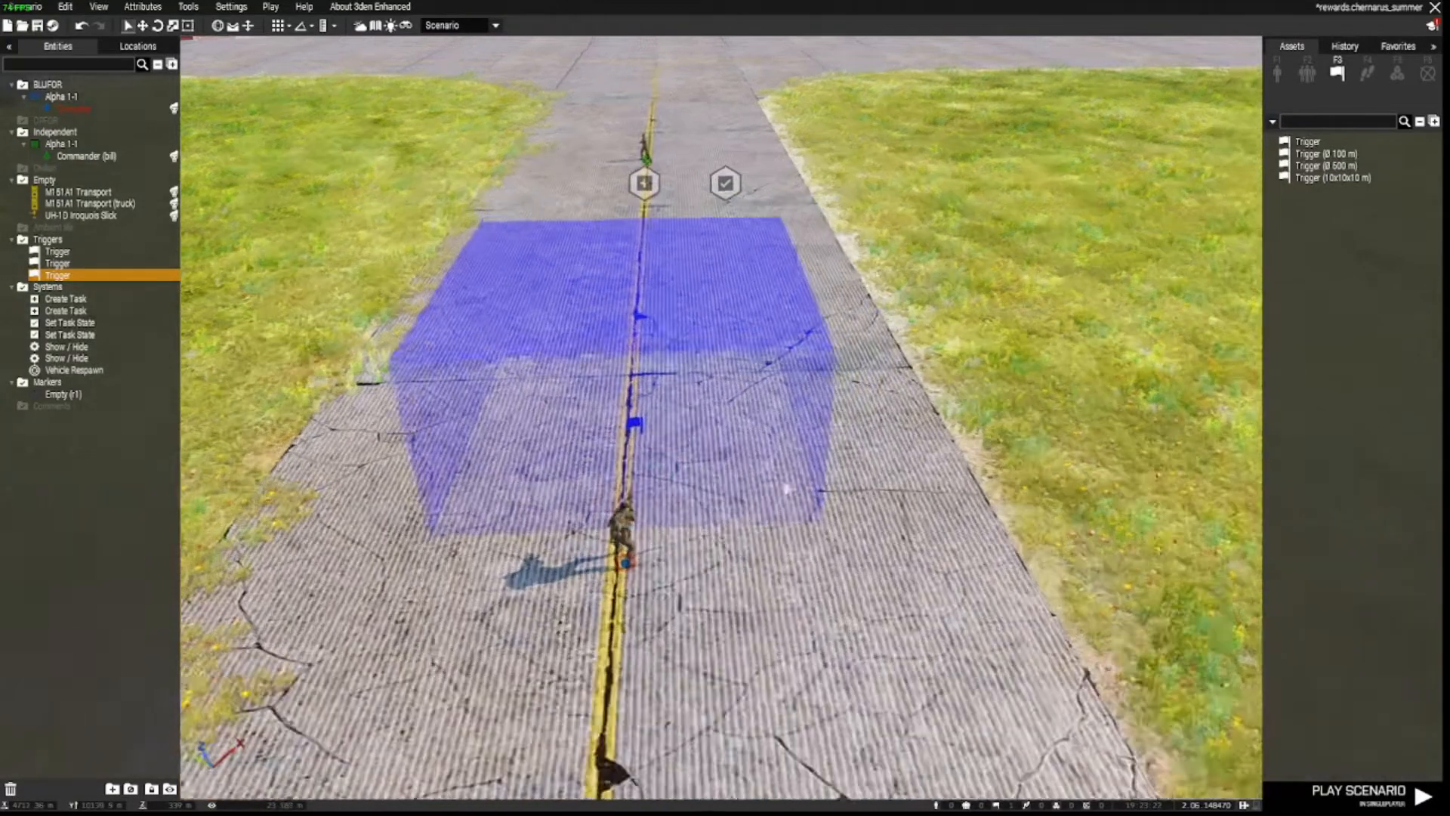
right_drag(786, 490, 772, 668)
key(w)
scroll(771, 670, up, 3)
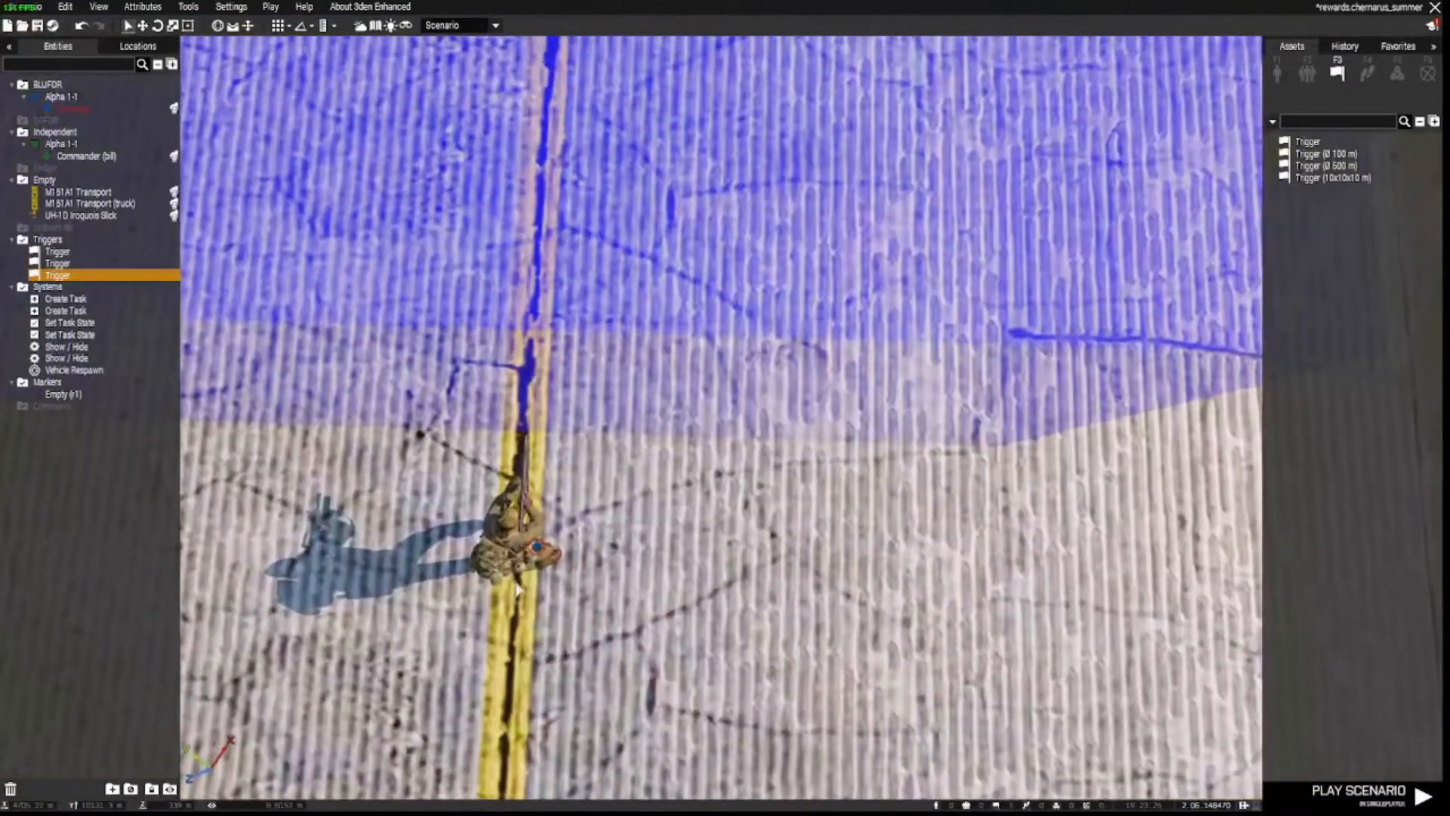
click(521, 574)
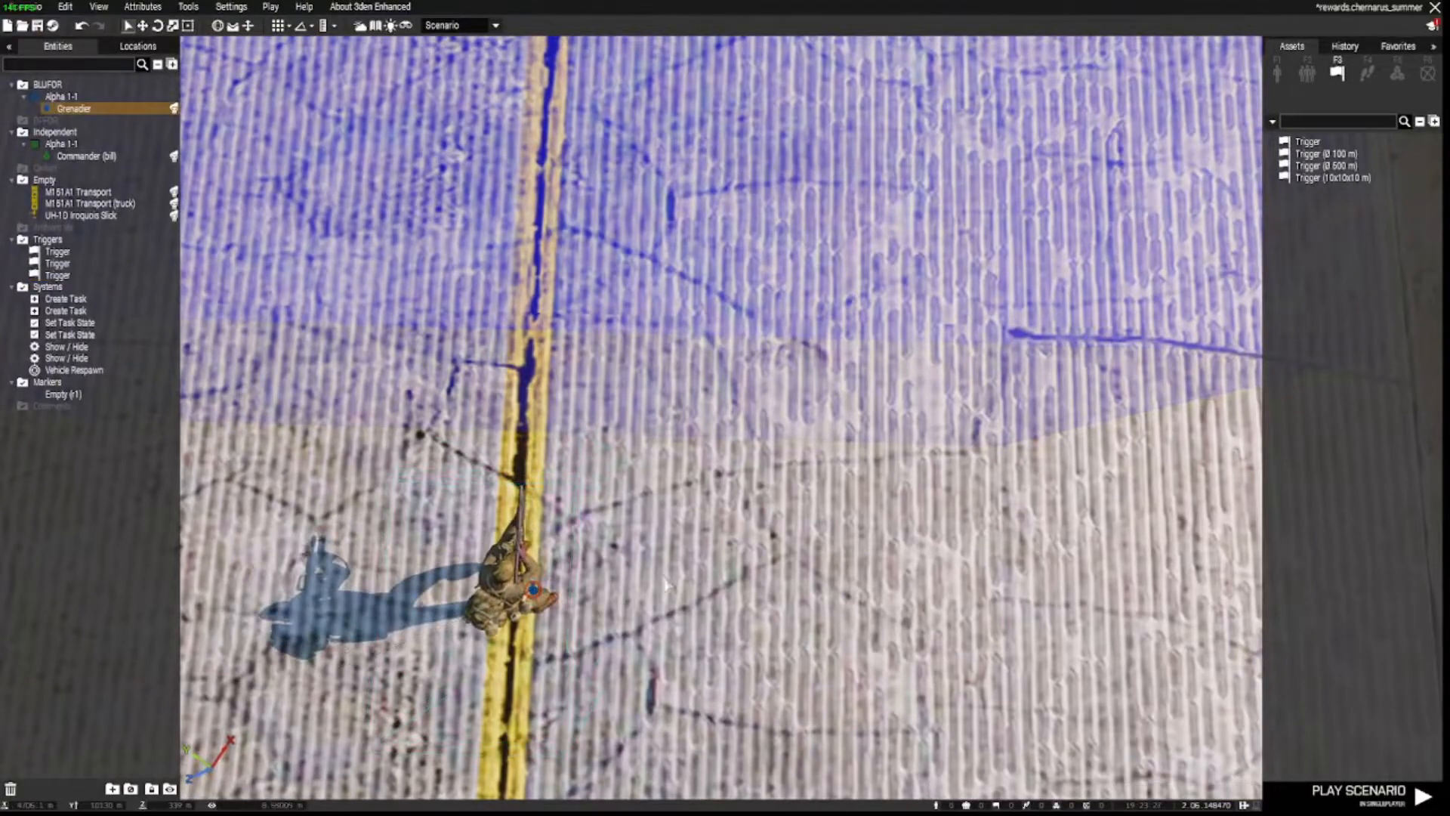
- Set the activation of the trigger area in front of the grenadier to Any Player
scroll(665, 583, down, 5)
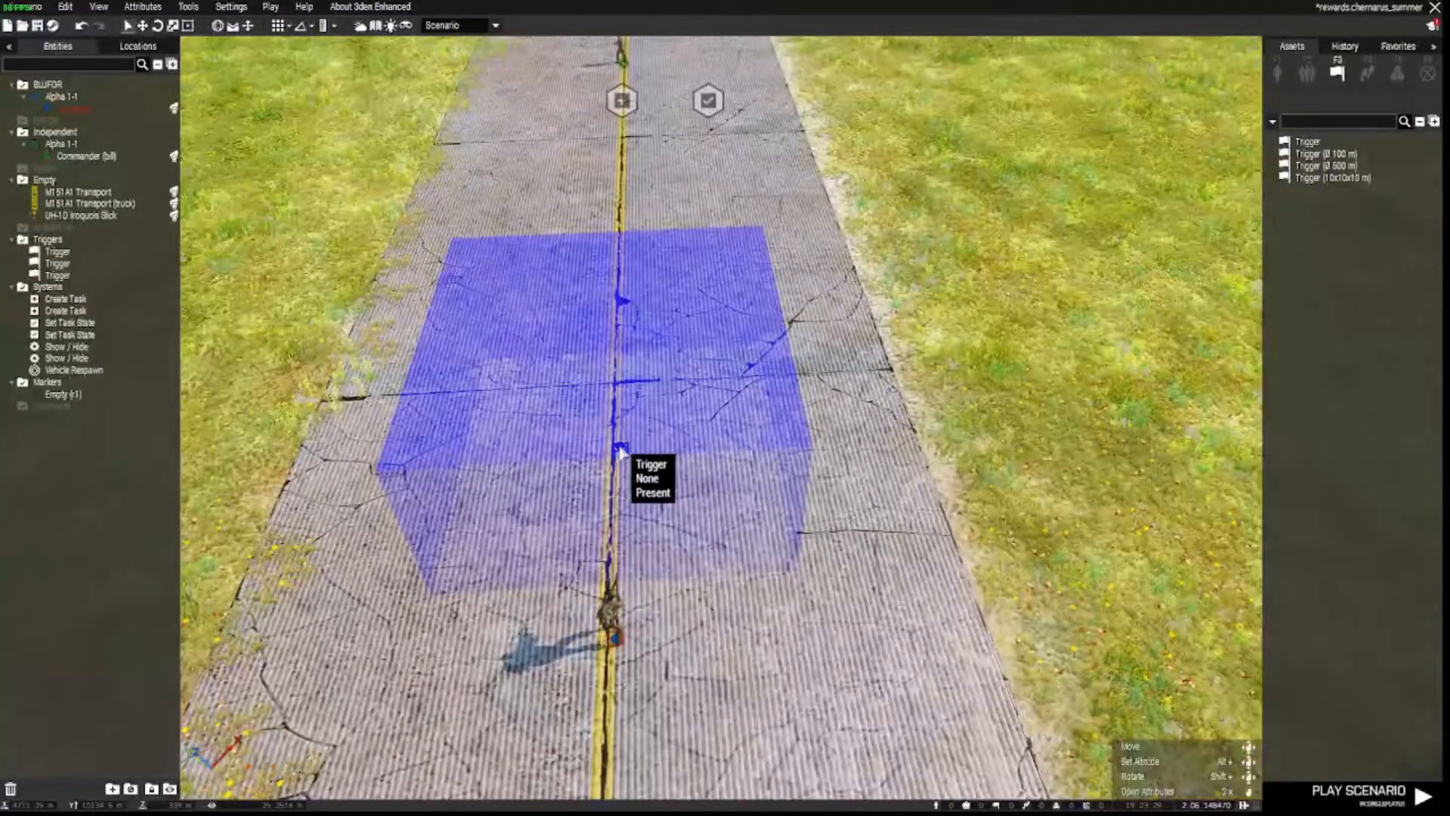
double_click(621, 452)
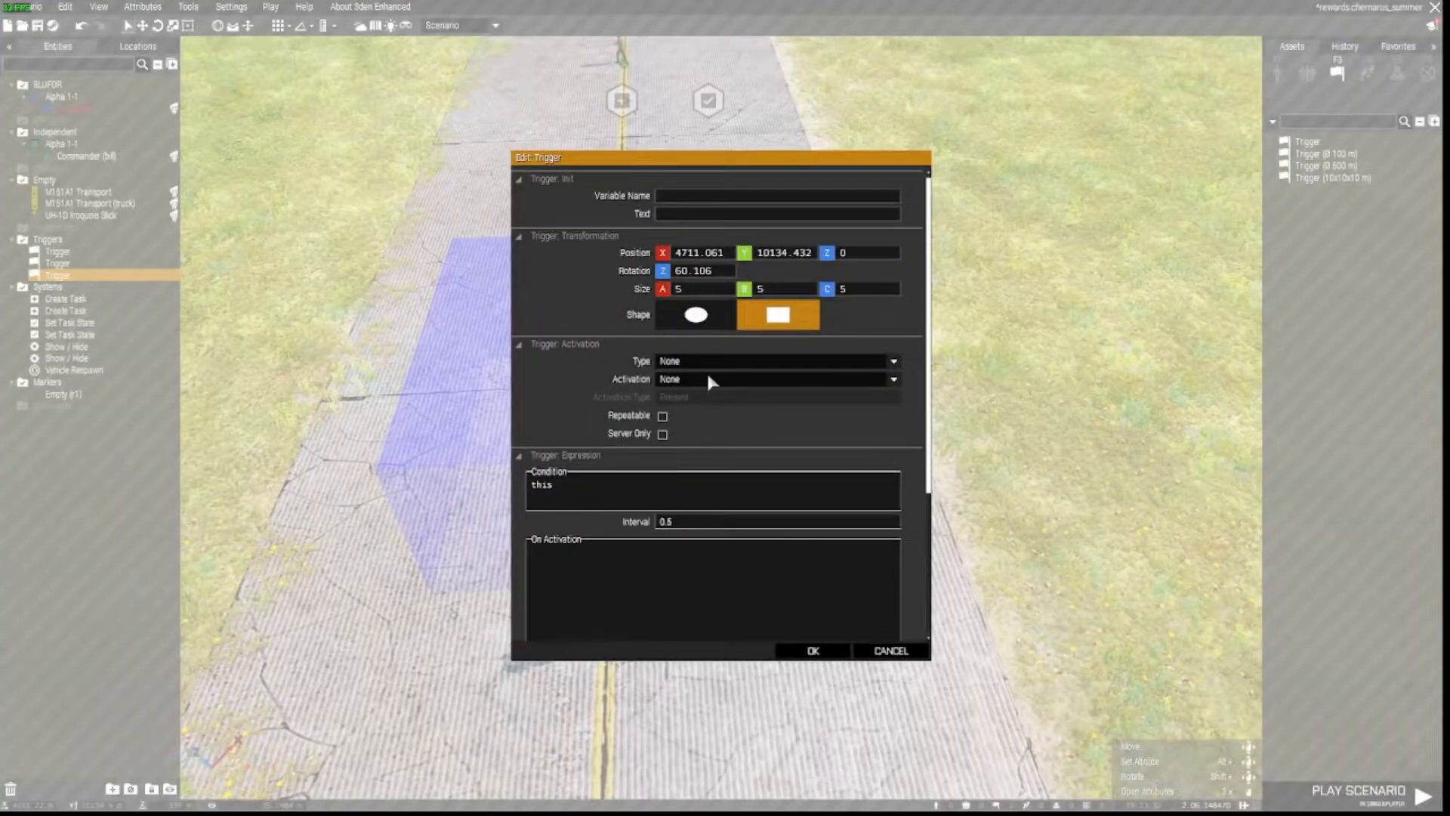
click(710, 381)
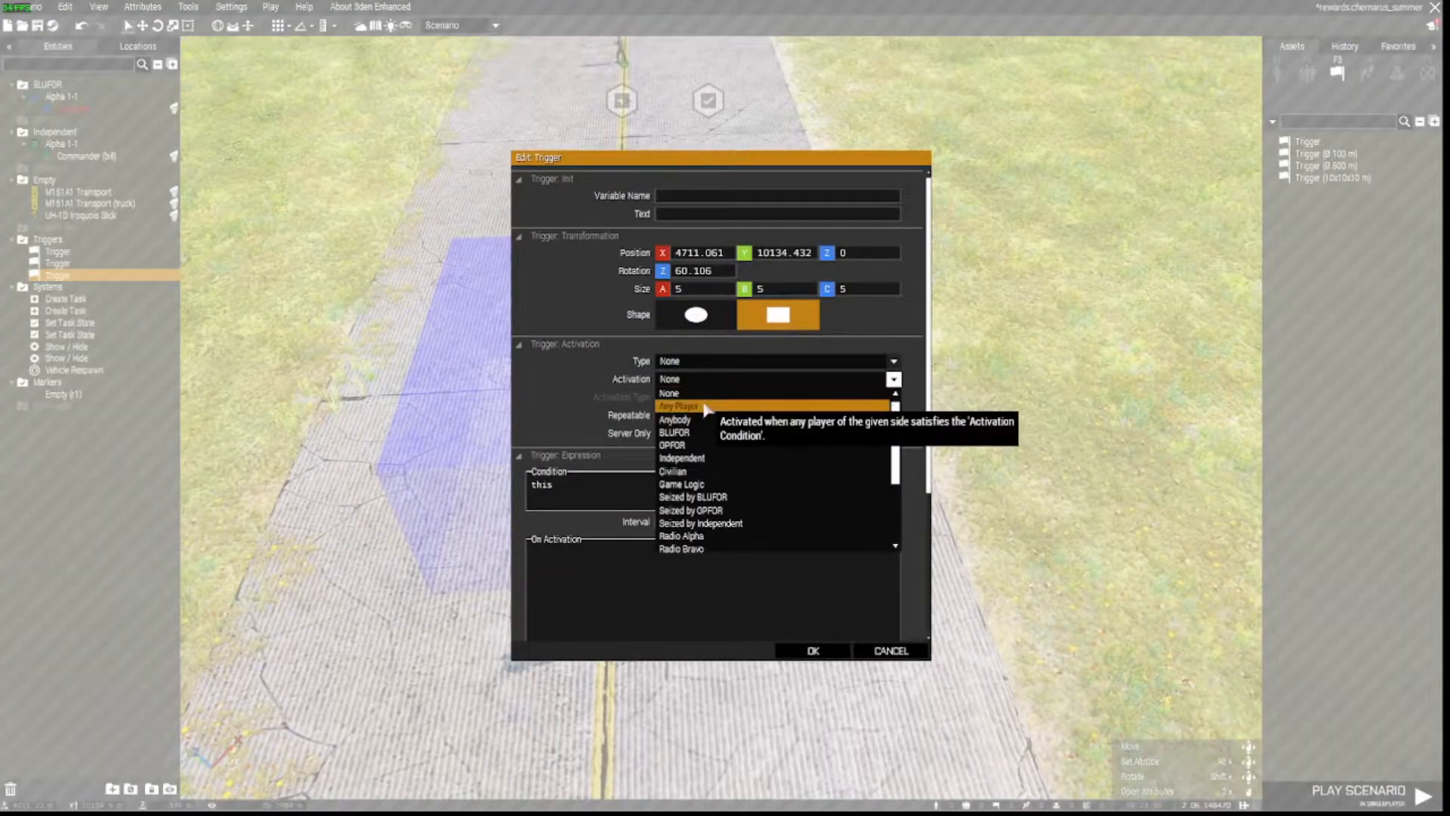
click(706, 407)
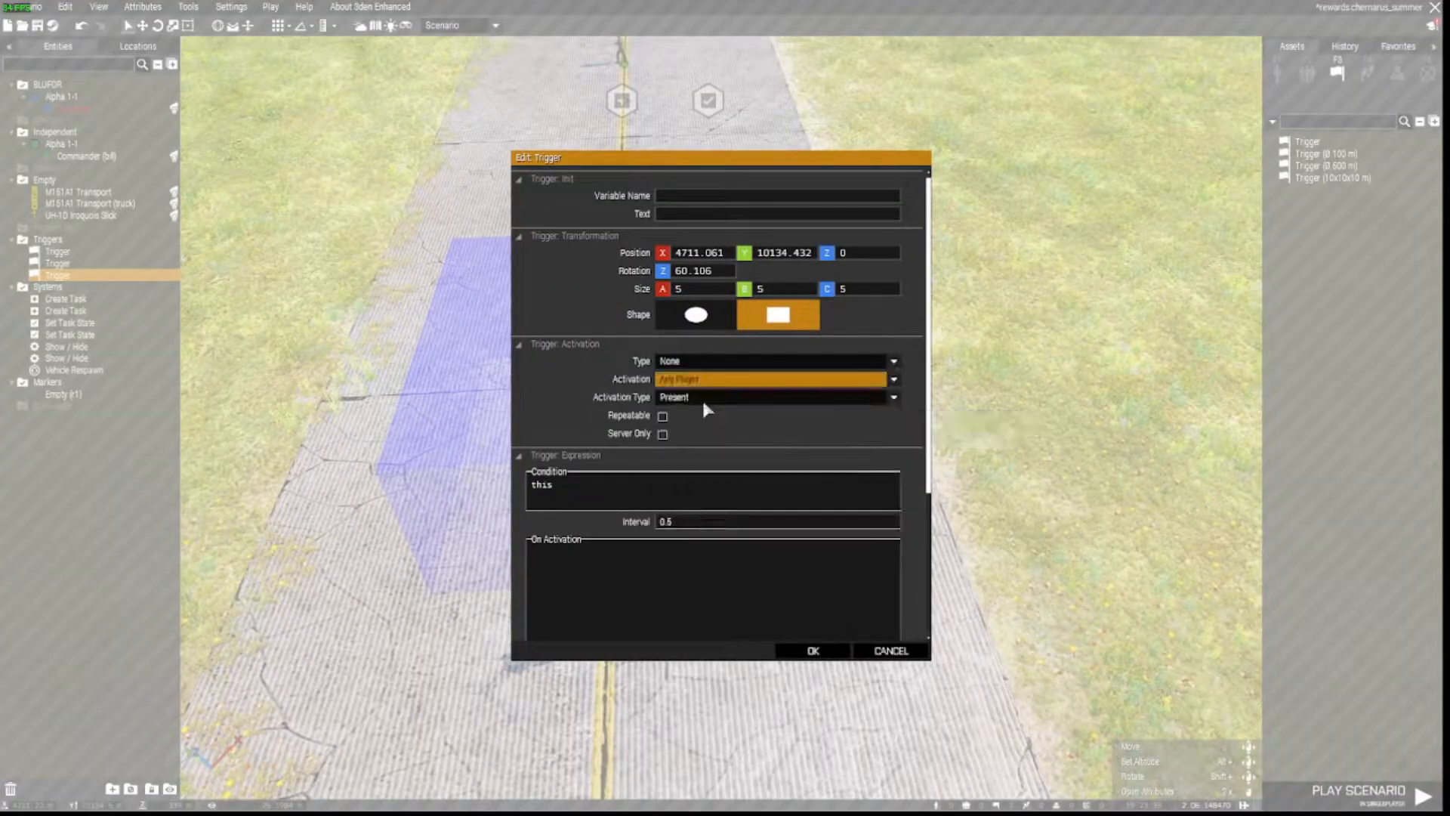
click(813, 651)
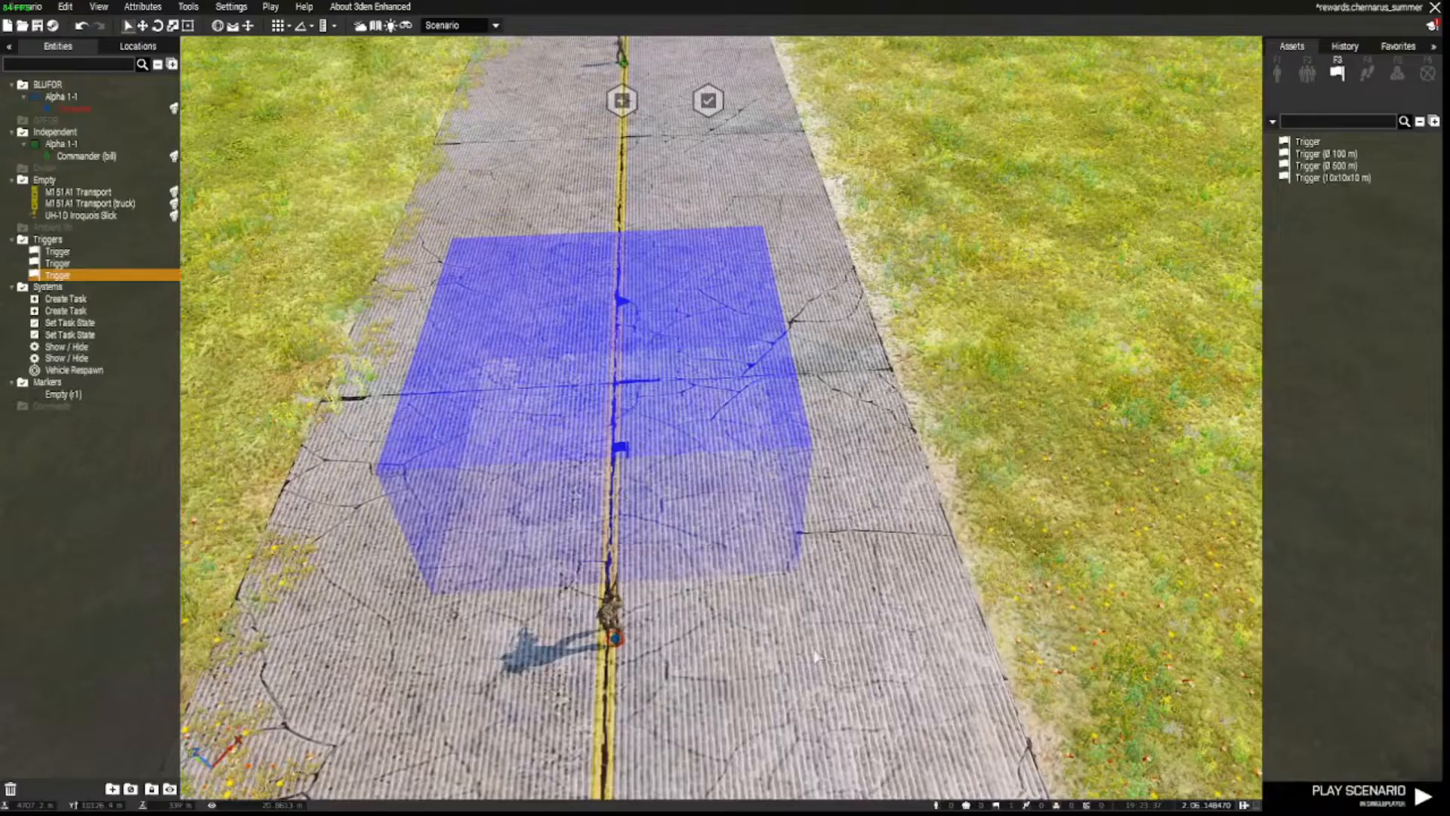
- Sync the trigger area in front of the grenadier to the Create Task module on the yellow line
right_click(619, 448)
mouse_move(780, 456)
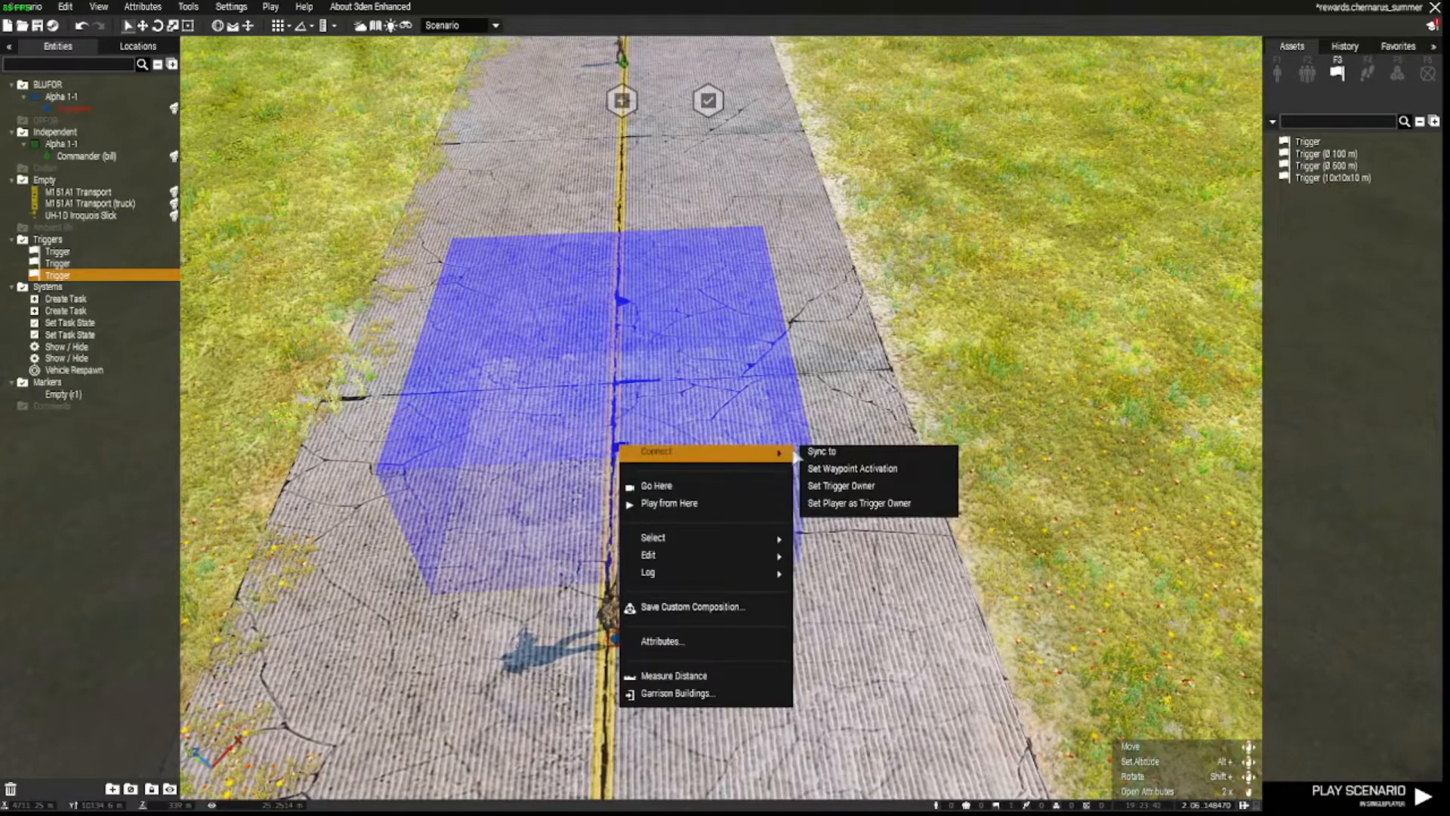
click(880, 458)
key(w)
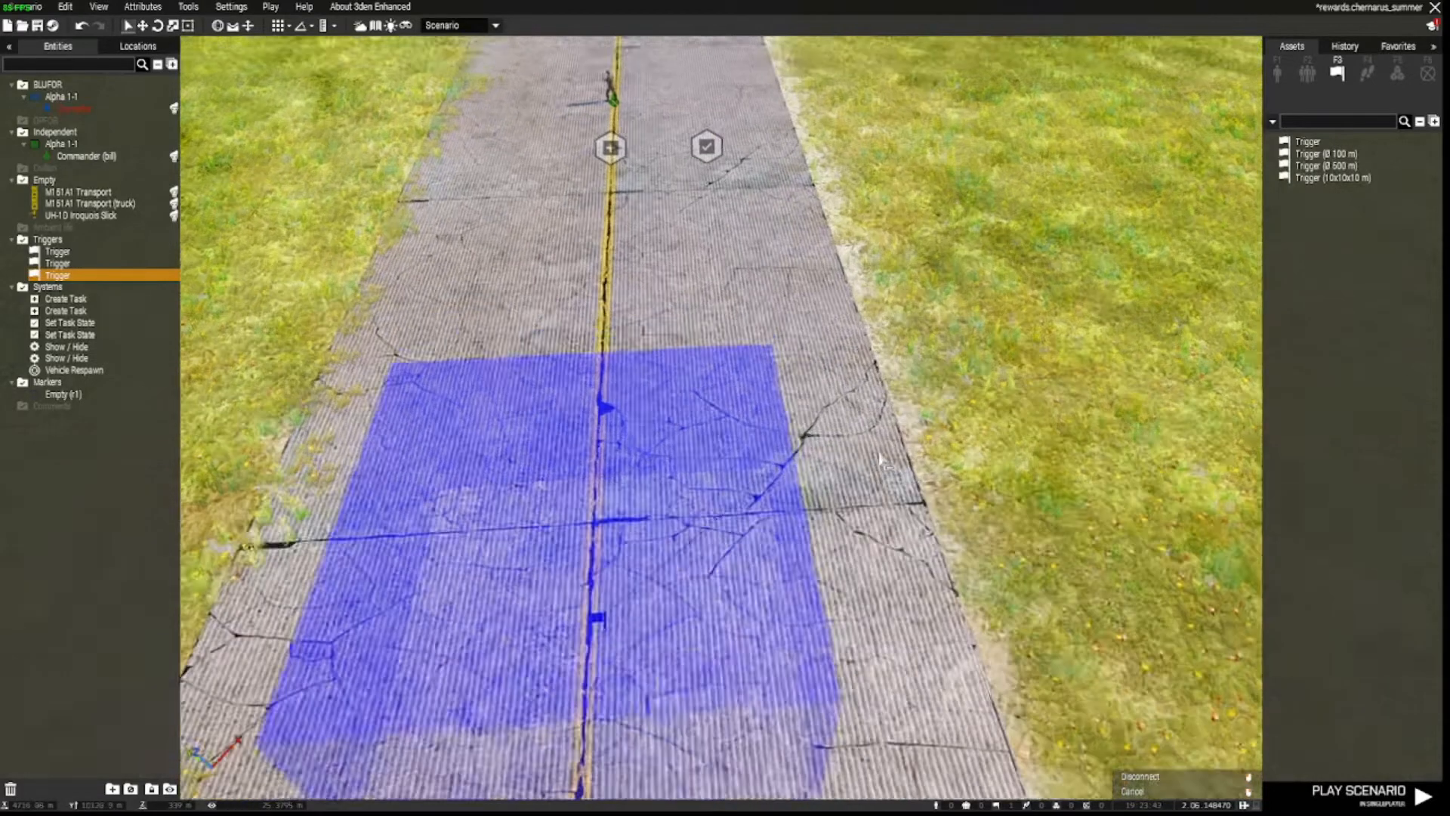
key(d)
scroll(418, 344, up, 4)
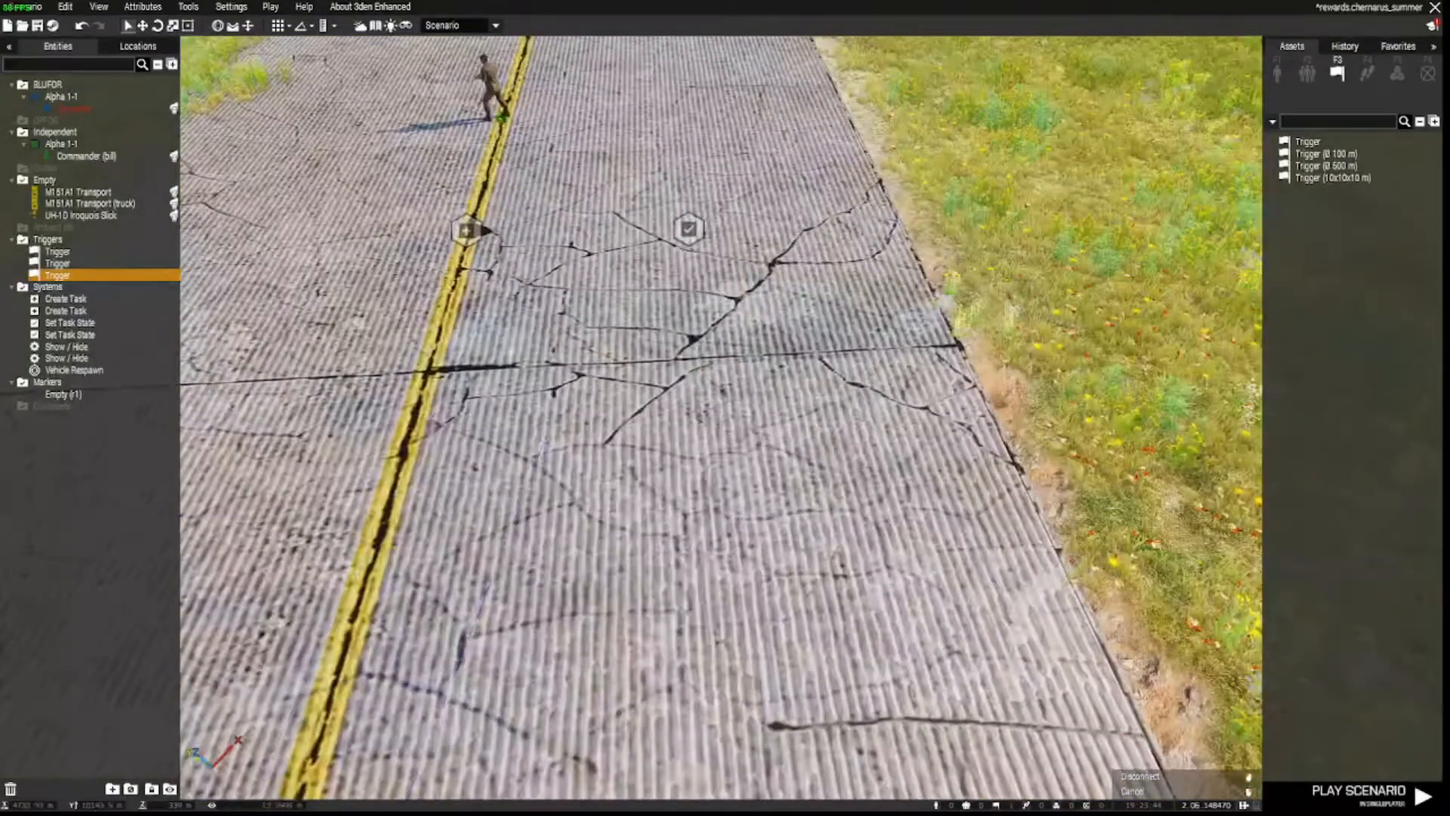
click(467, 234)
- Sync the Create Task module on the yellow line to the Set Task State module beside it
key(a)
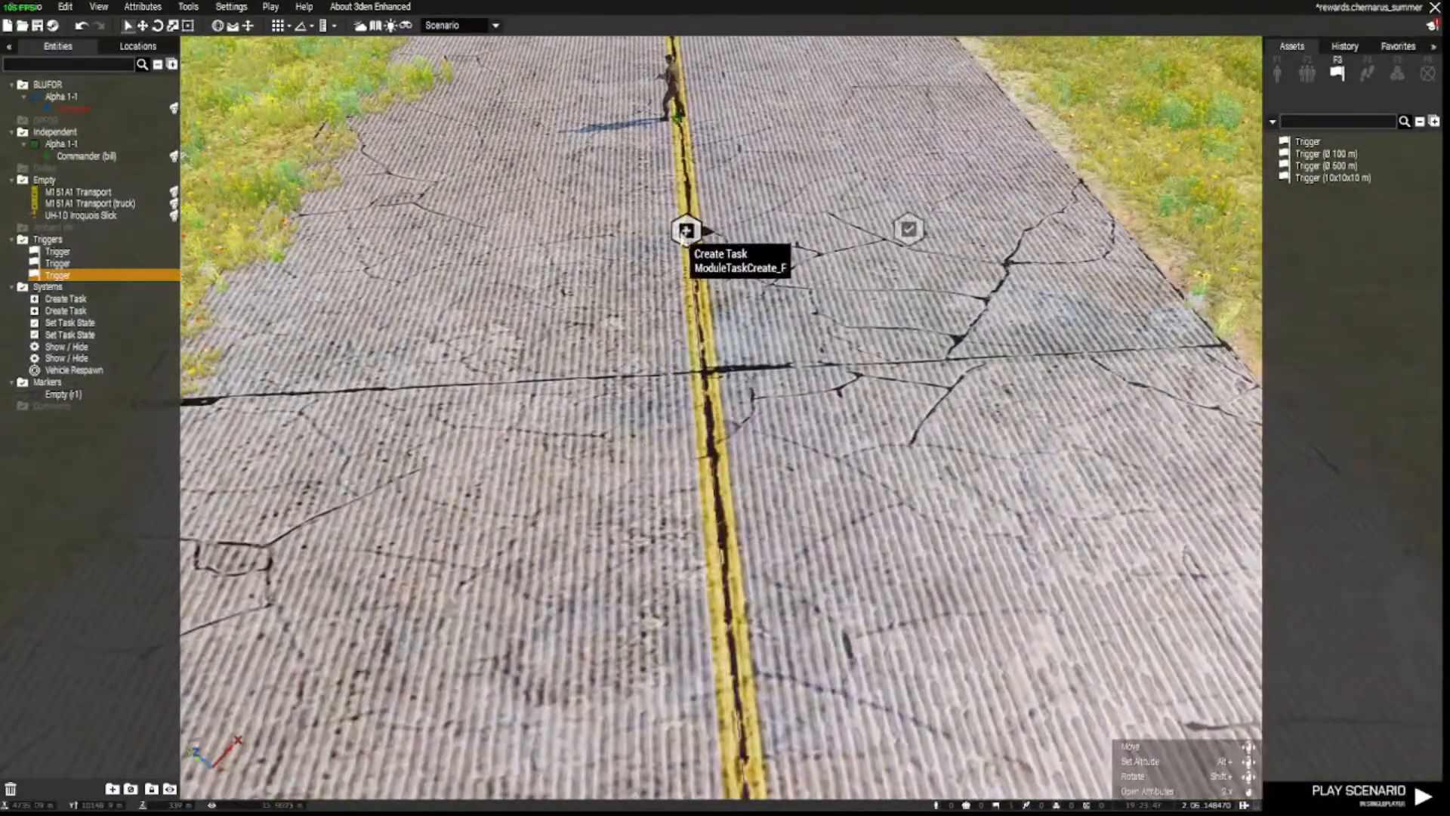
right_click(686, 230)
mouse_move(752, 238)
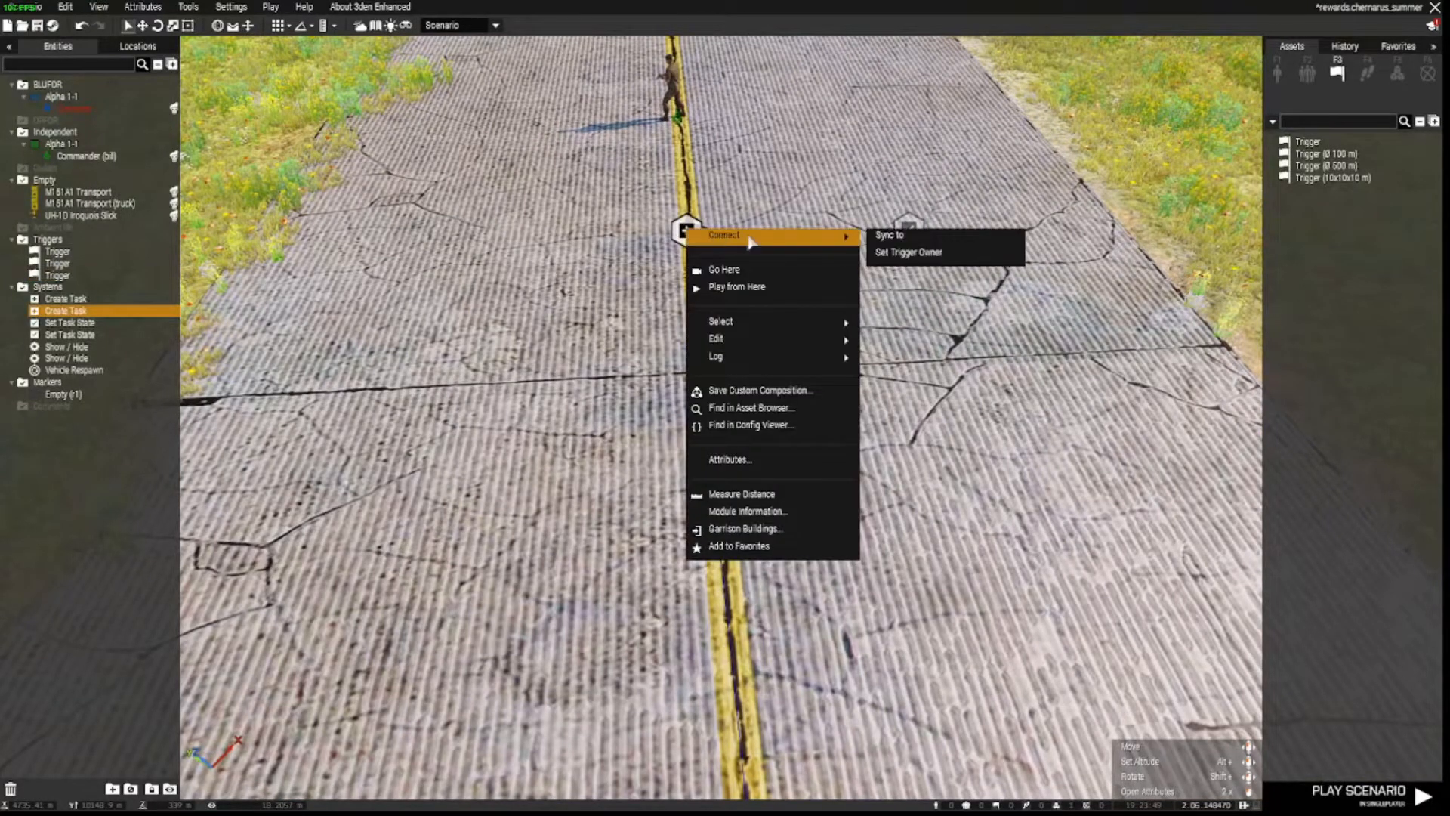
click(891, 247)
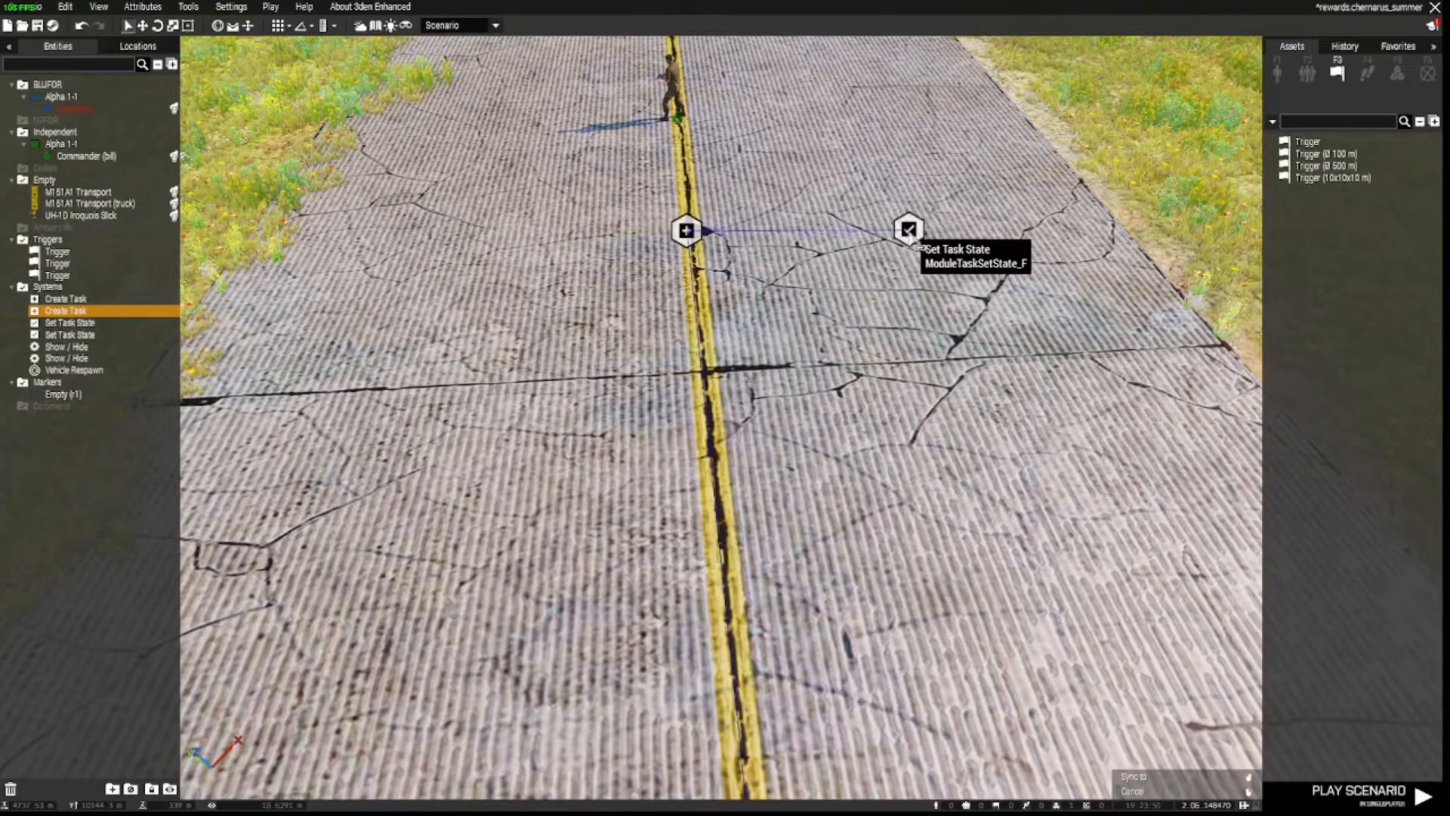
click(909, 230)
- Place a plain Trigger on the runway near the Set Task State module, on the side facing the grenadier
key(d)
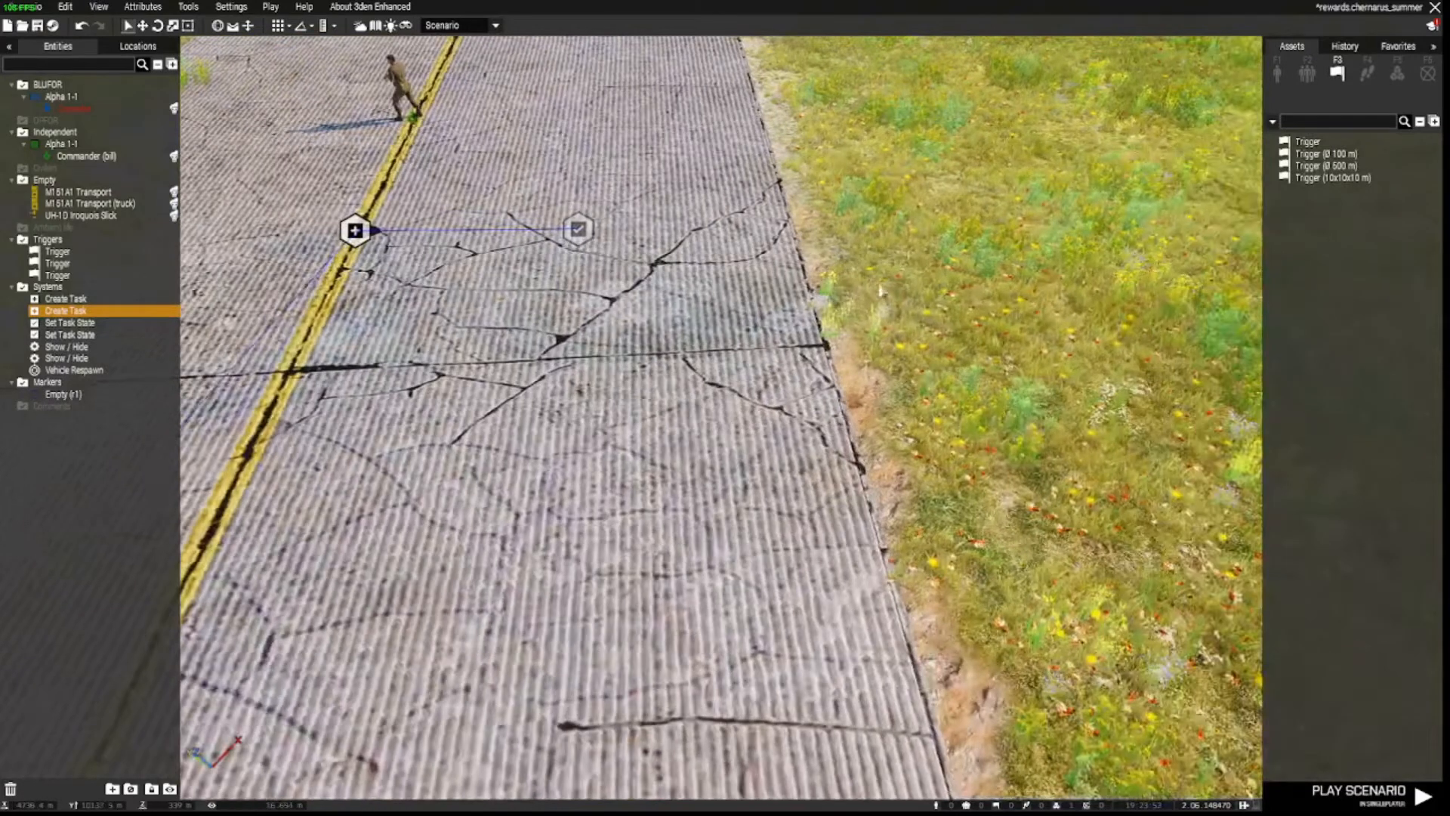
click(1317, 143)
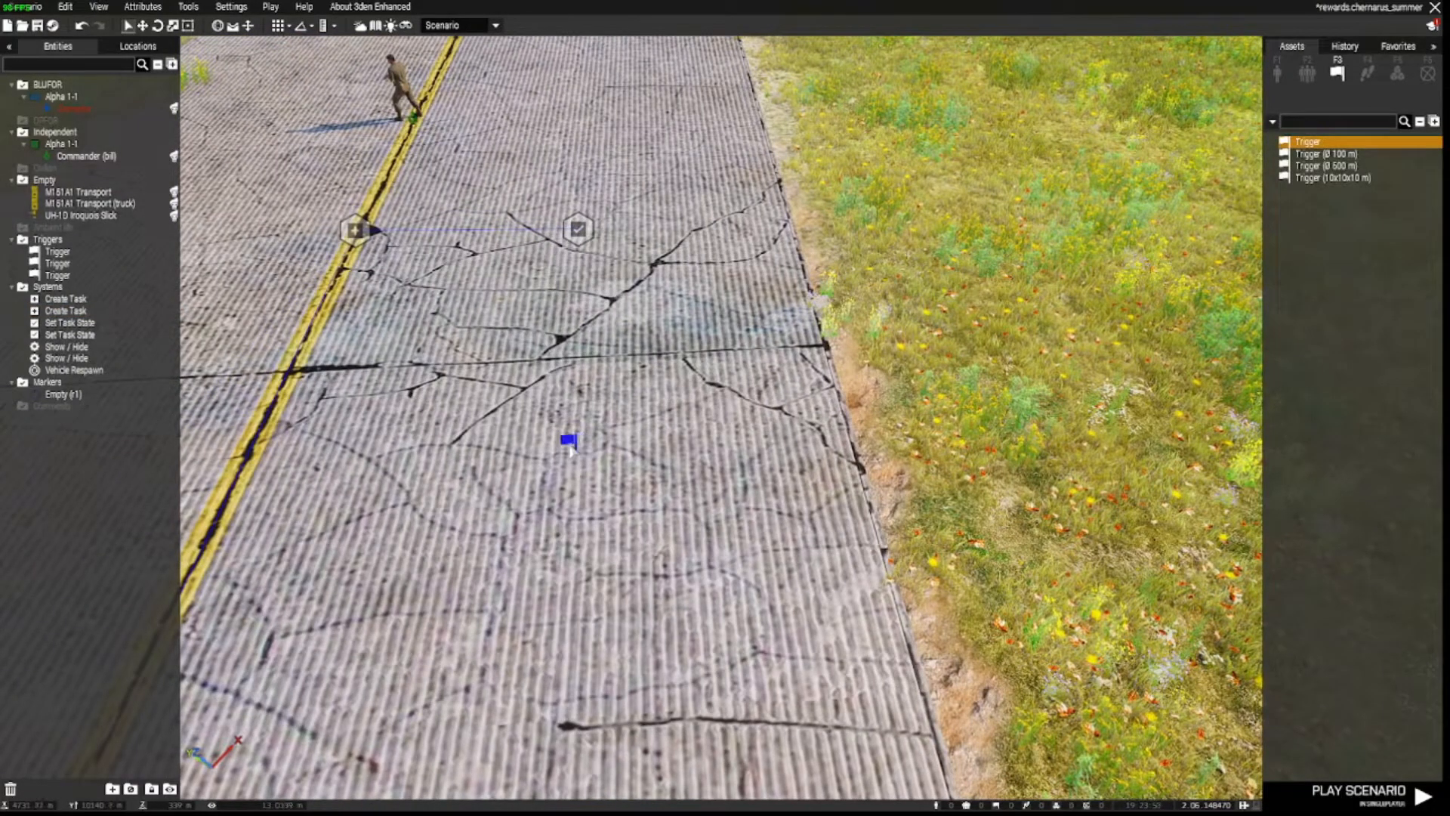
click(571, 449)
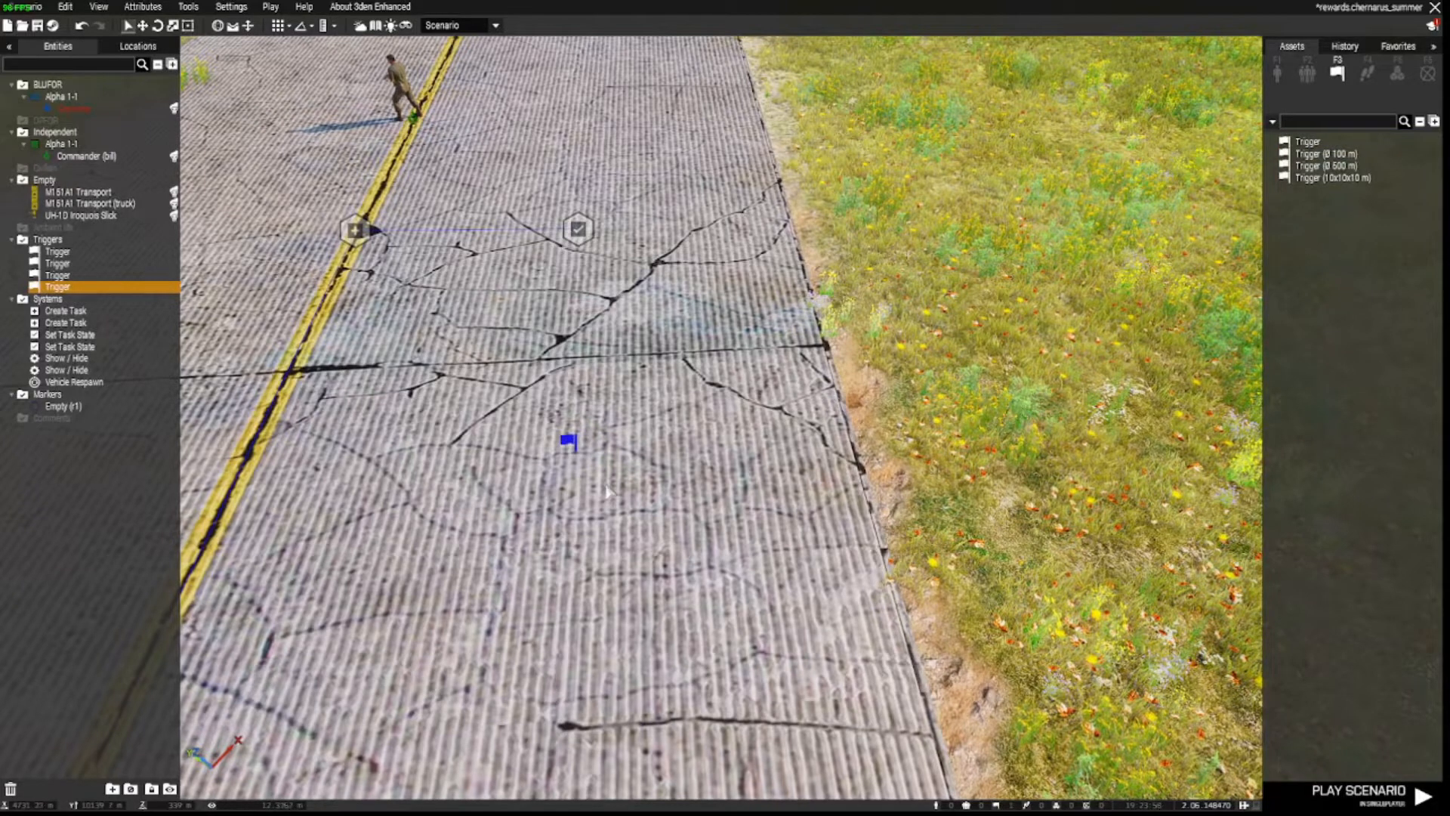
key(a)
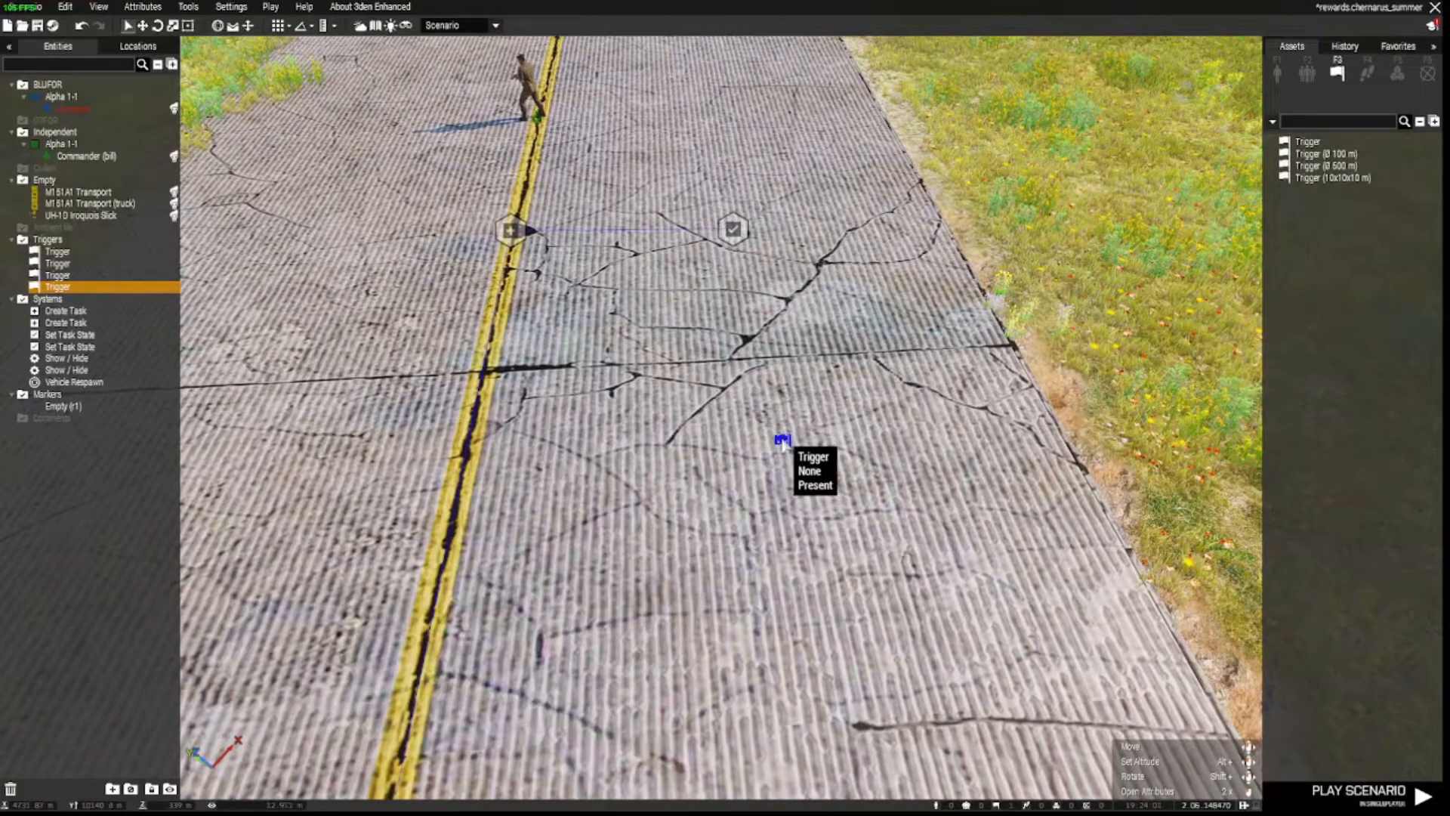
double_click(782, 440)
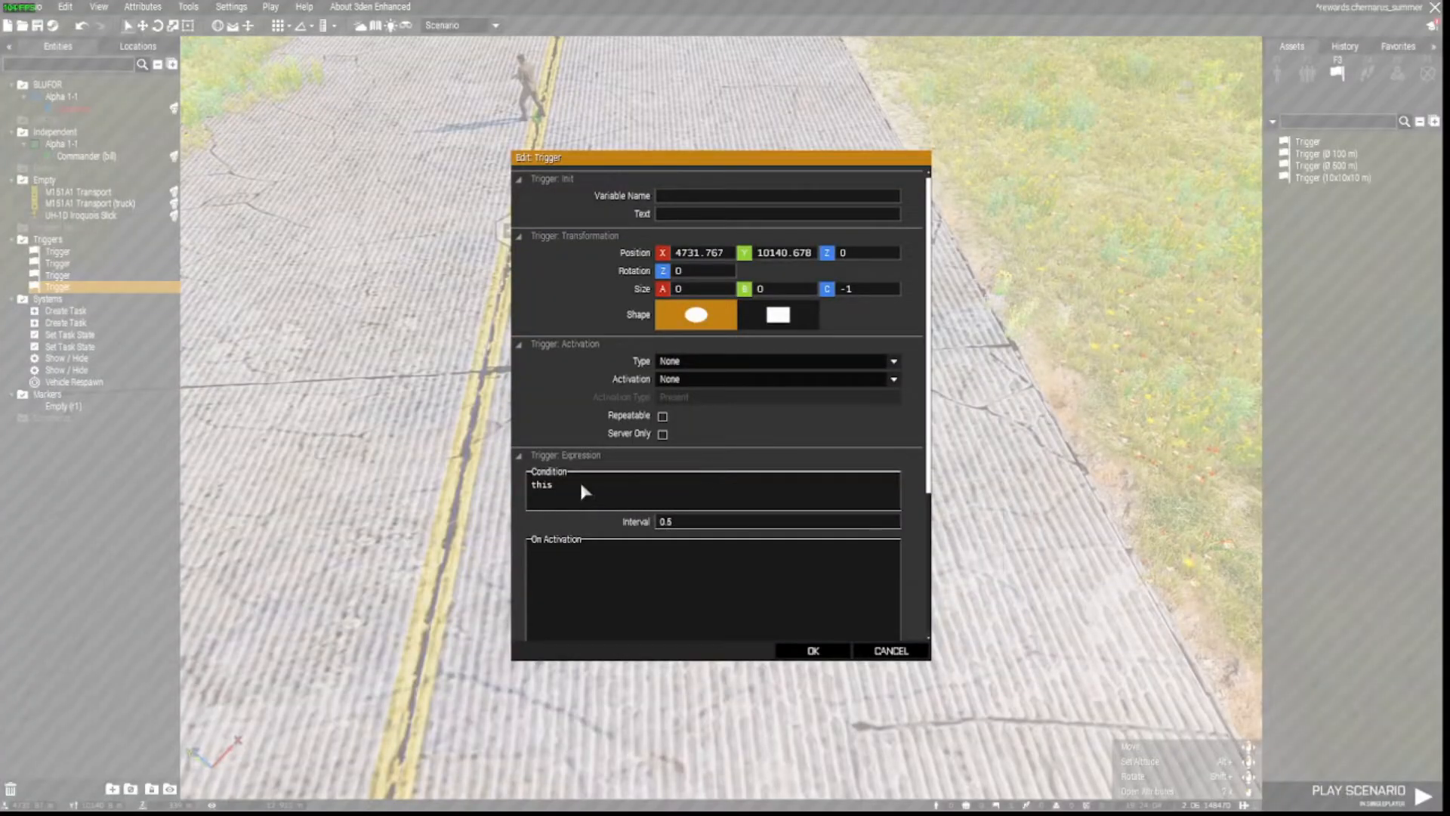
click(873, 653)
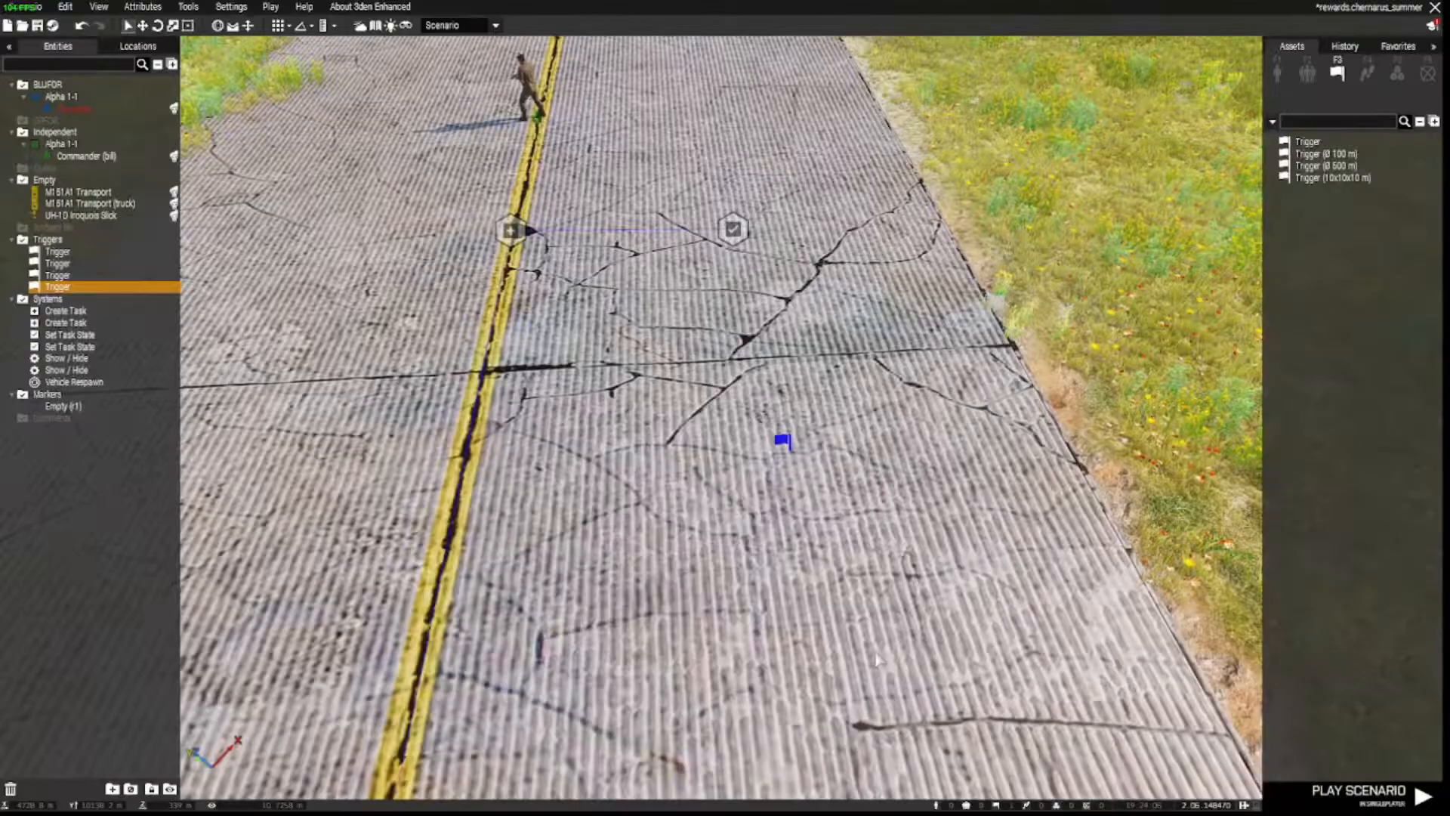
- Check the commander's variable name in his attributes
right_drag(873, 655, 818, 593)
key(w)
click(600, 381)
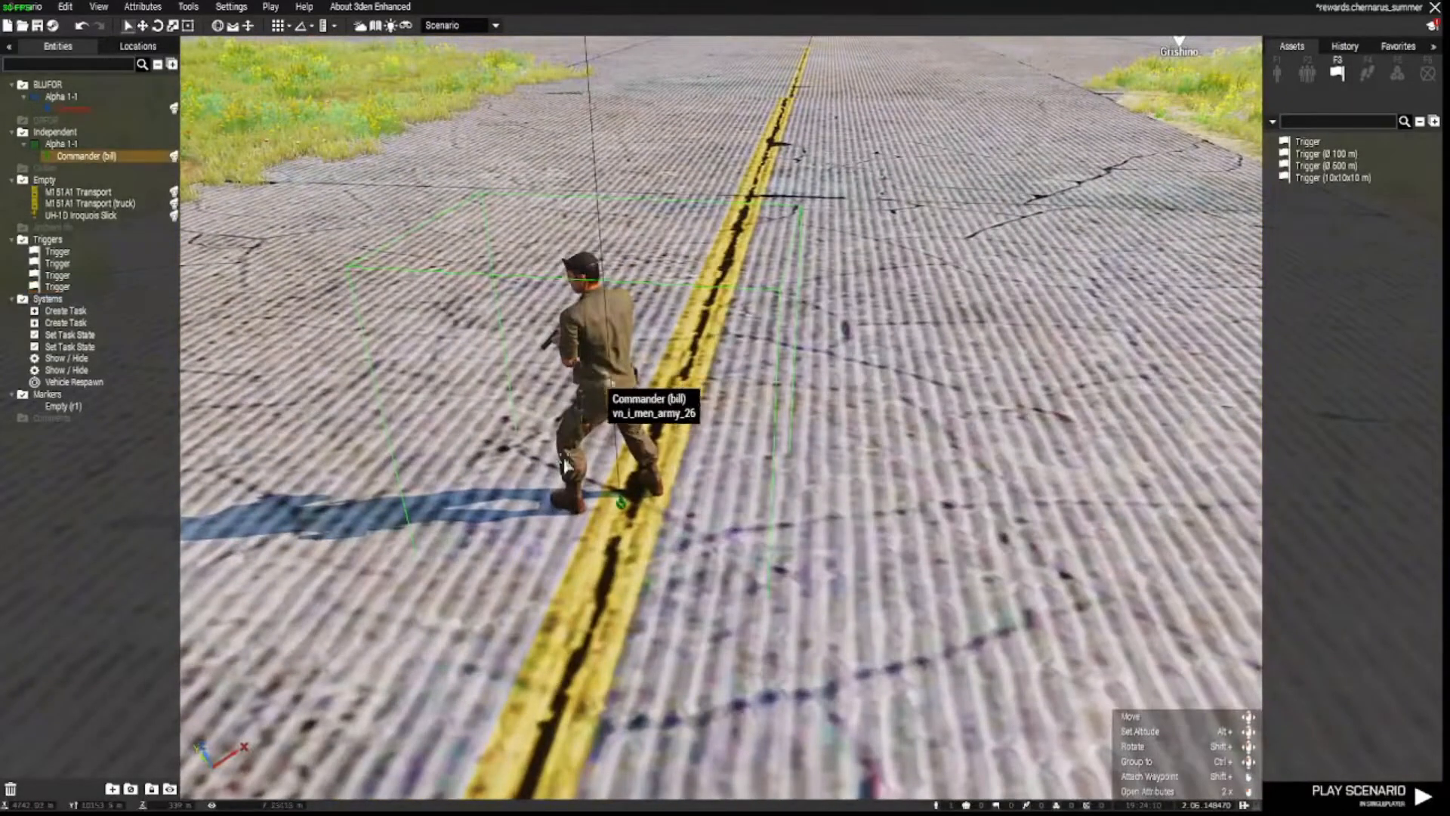
key(a)
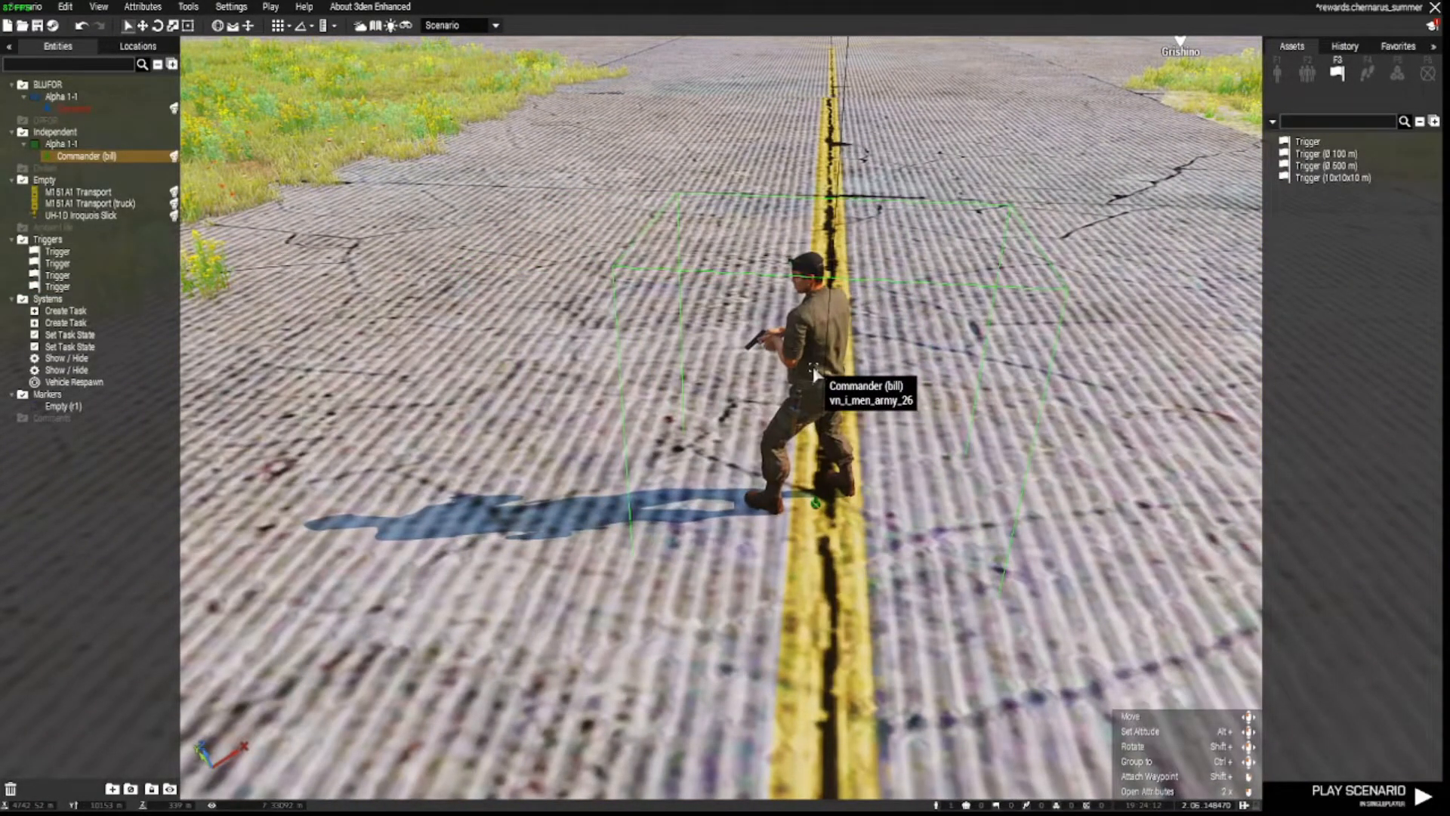
double_click(813, 366)
double_click(683, 218)
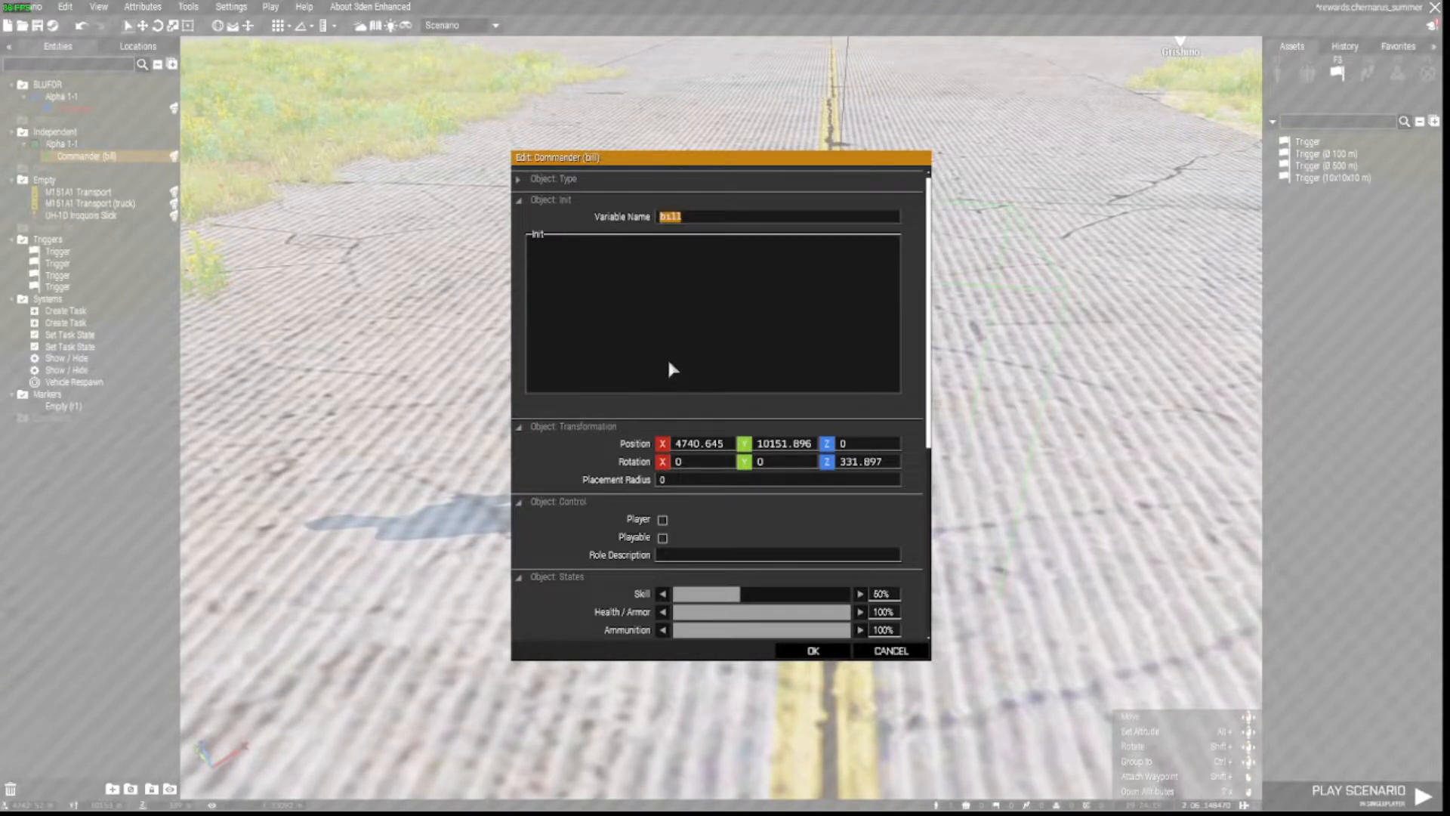
click(812, 653)
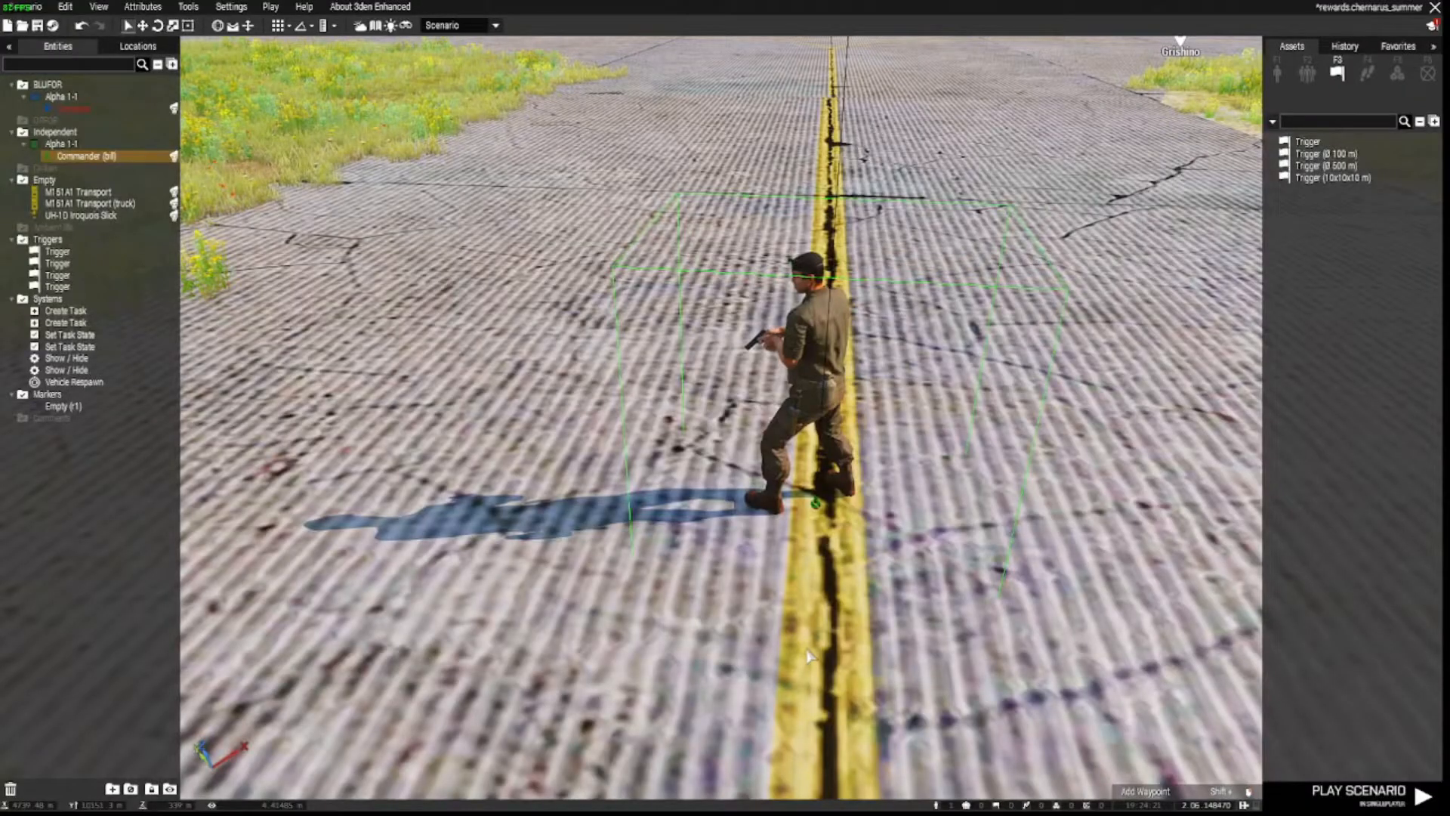
- Try to sync the Set Task State module to the plain trigger on the runway
key(s)
key(q)
key(d)
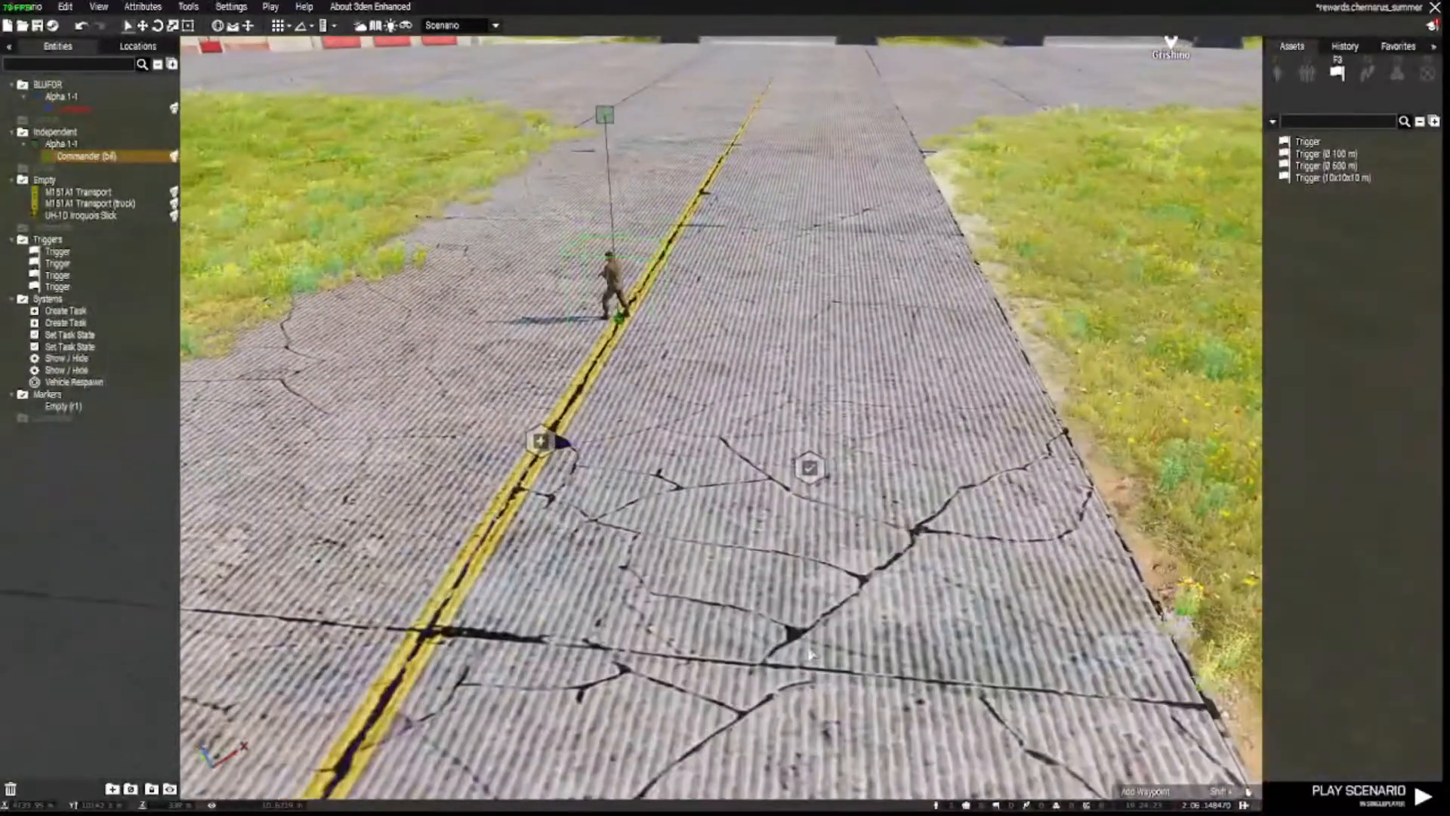
key(s)
click(783, 586)
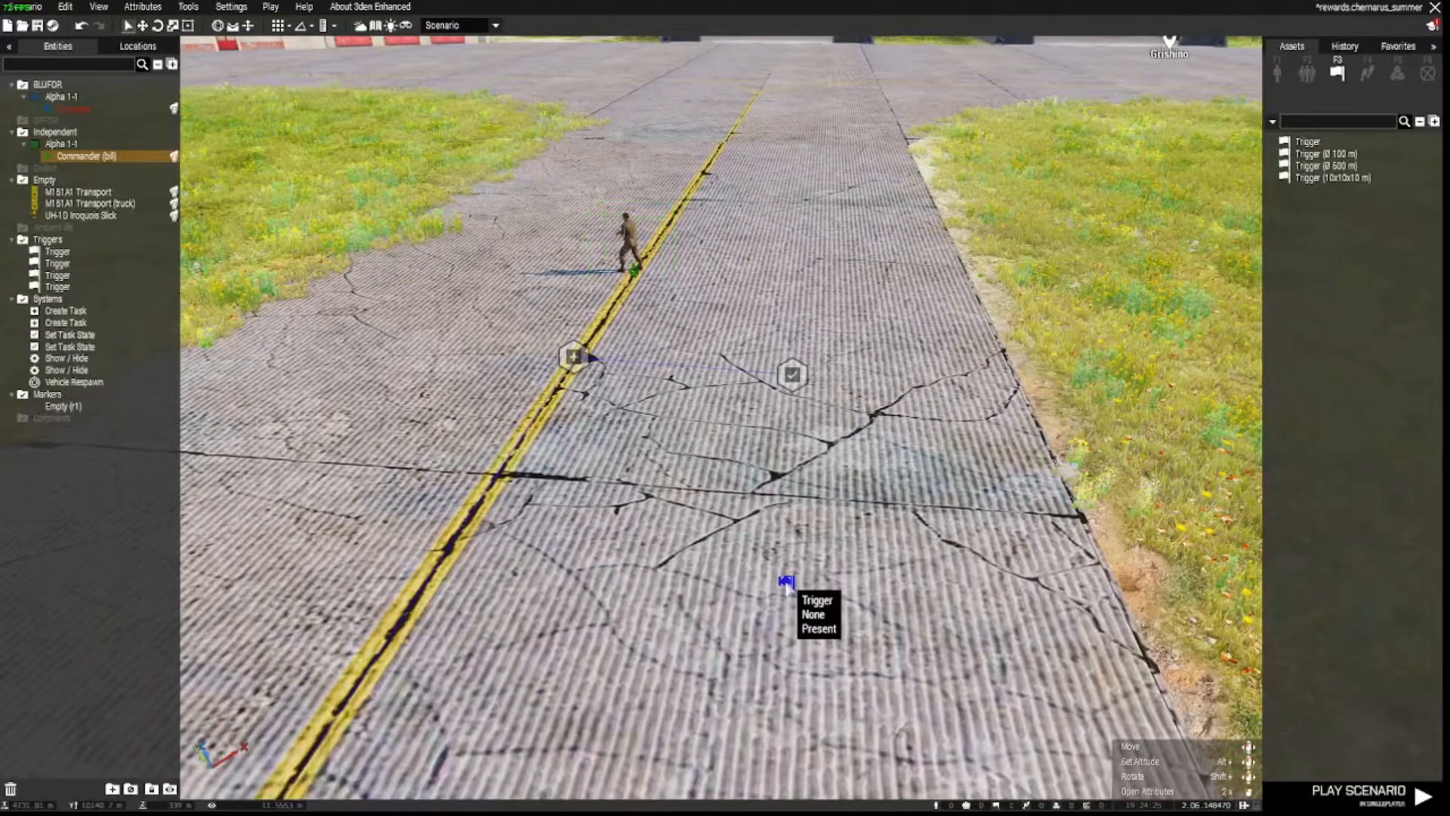
right_click(793, 379)
mouse_move(839, 385)
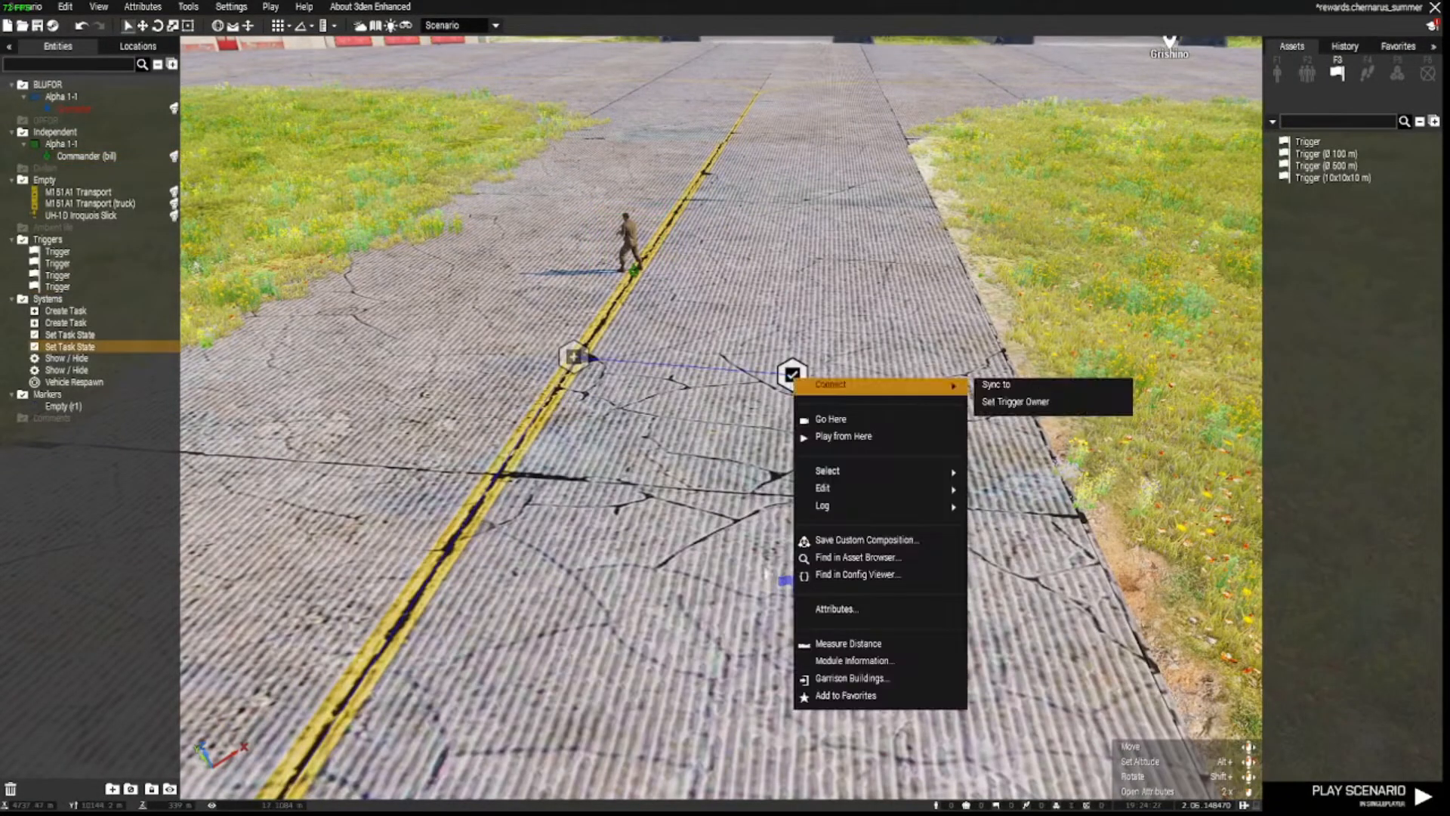
click(999, 385)
click(789, 587)
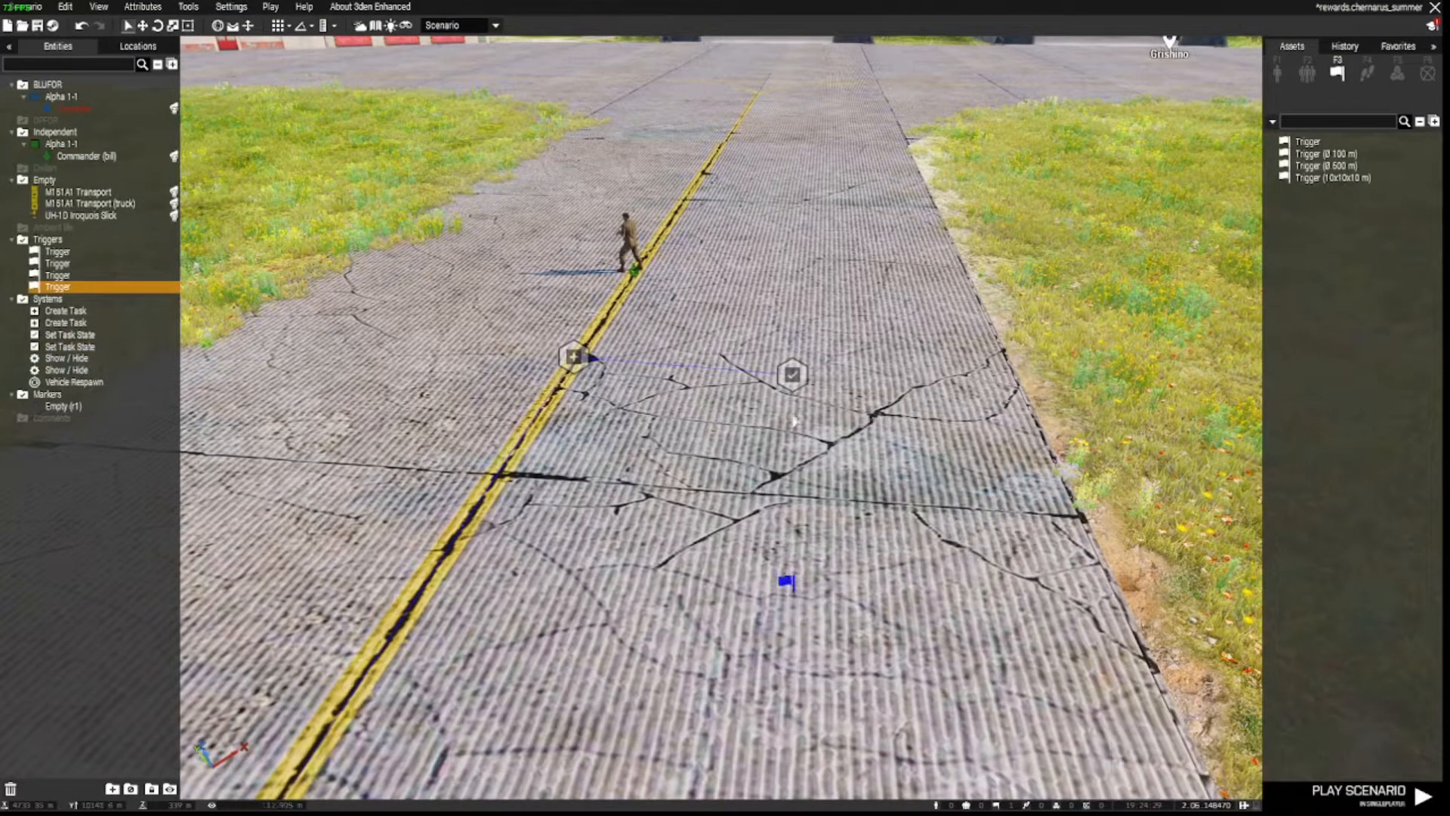
- Set the plain trigger's condition to "!alive bill;" so it fires when the commander is dead
double_click(787, 588)
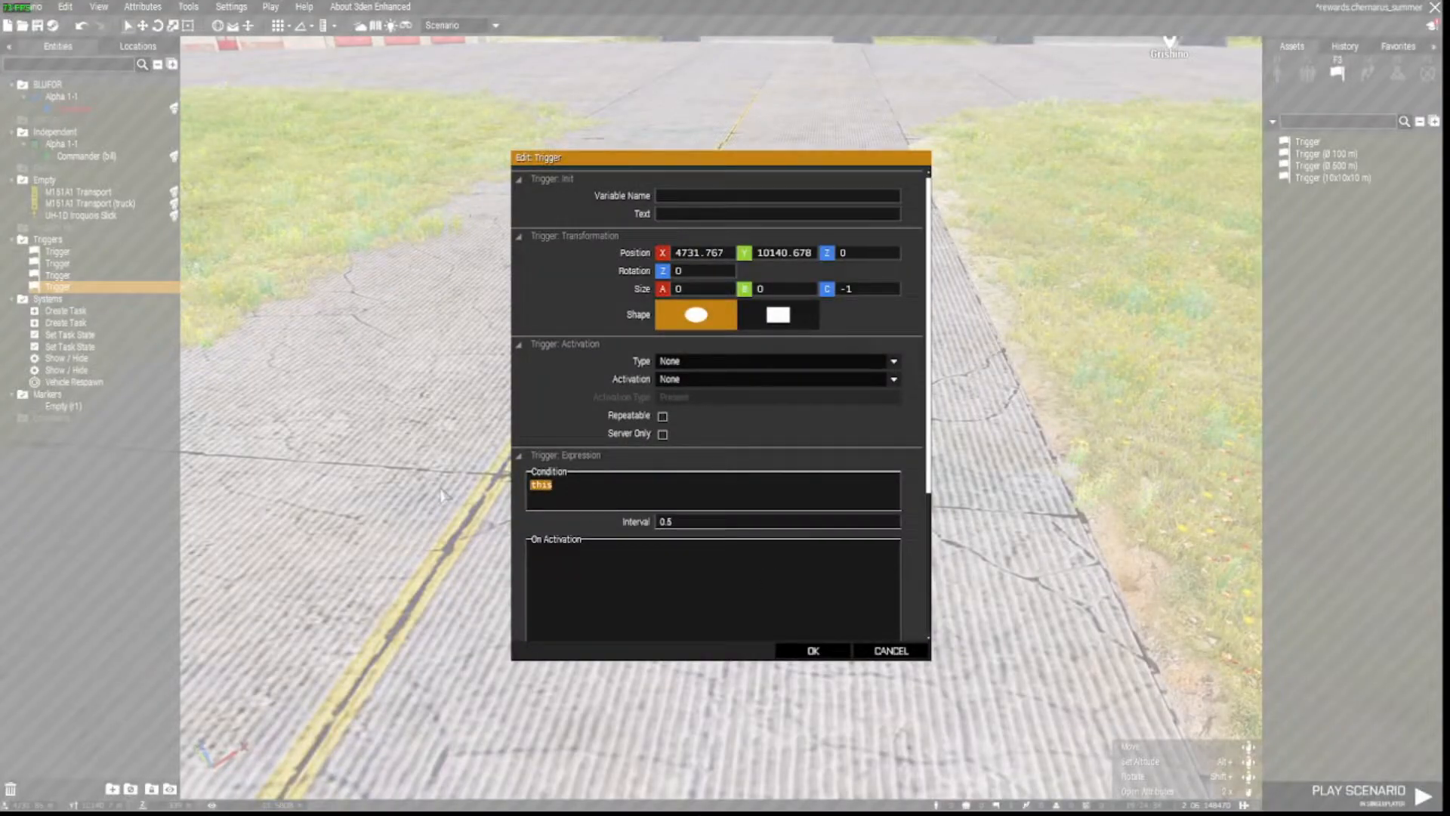
key(BackSpace)
text(!ALIVE)
key(BackSpace)
key(BackSpace)
key(BackSpace)
text(live bill;)
click(813, 651)
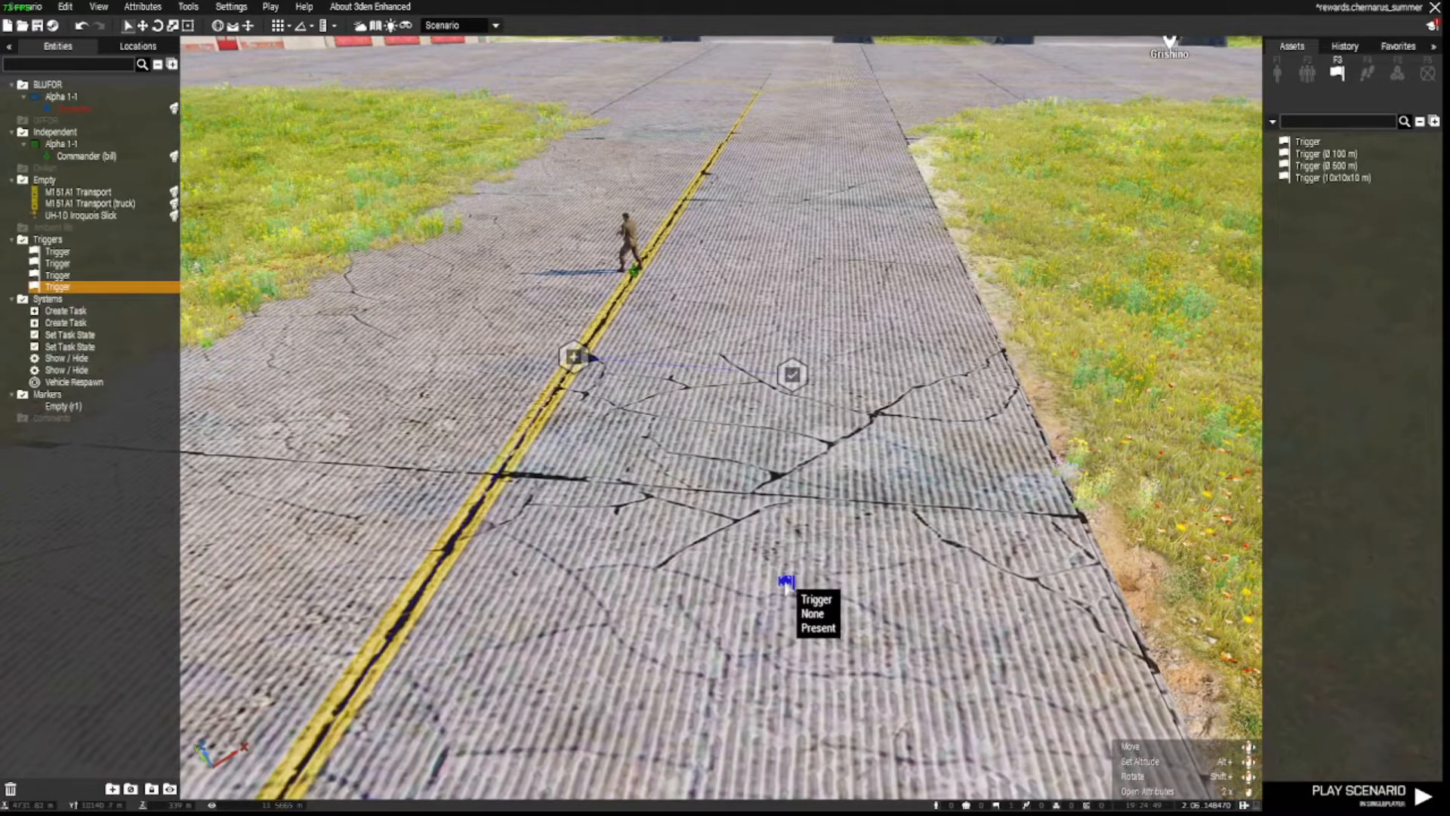
- Sync the trigger with the commander's death condition to the Set Task State module
right_click(786, 584)
mouse_move(857, 559)
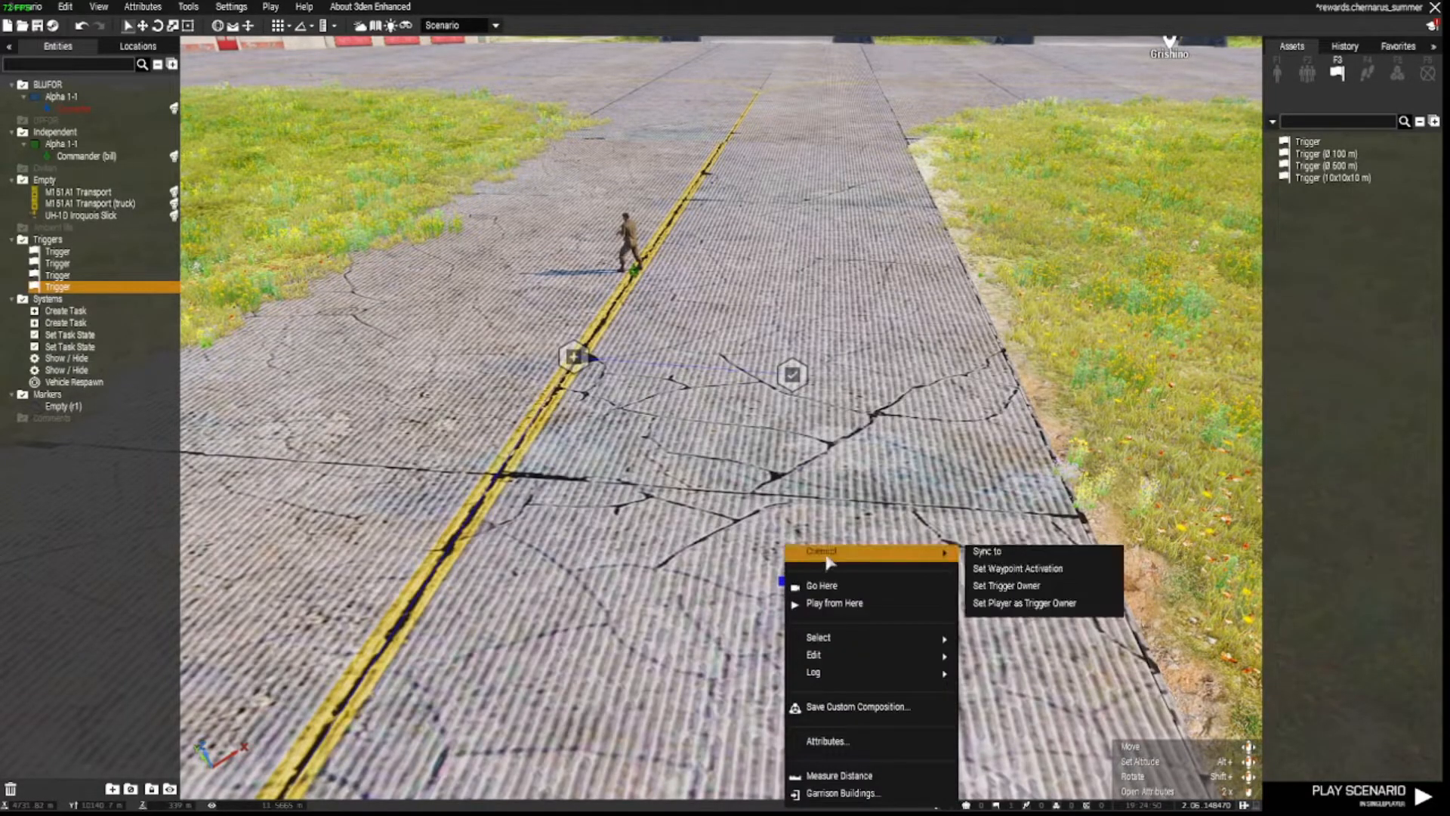
click(986, 551)
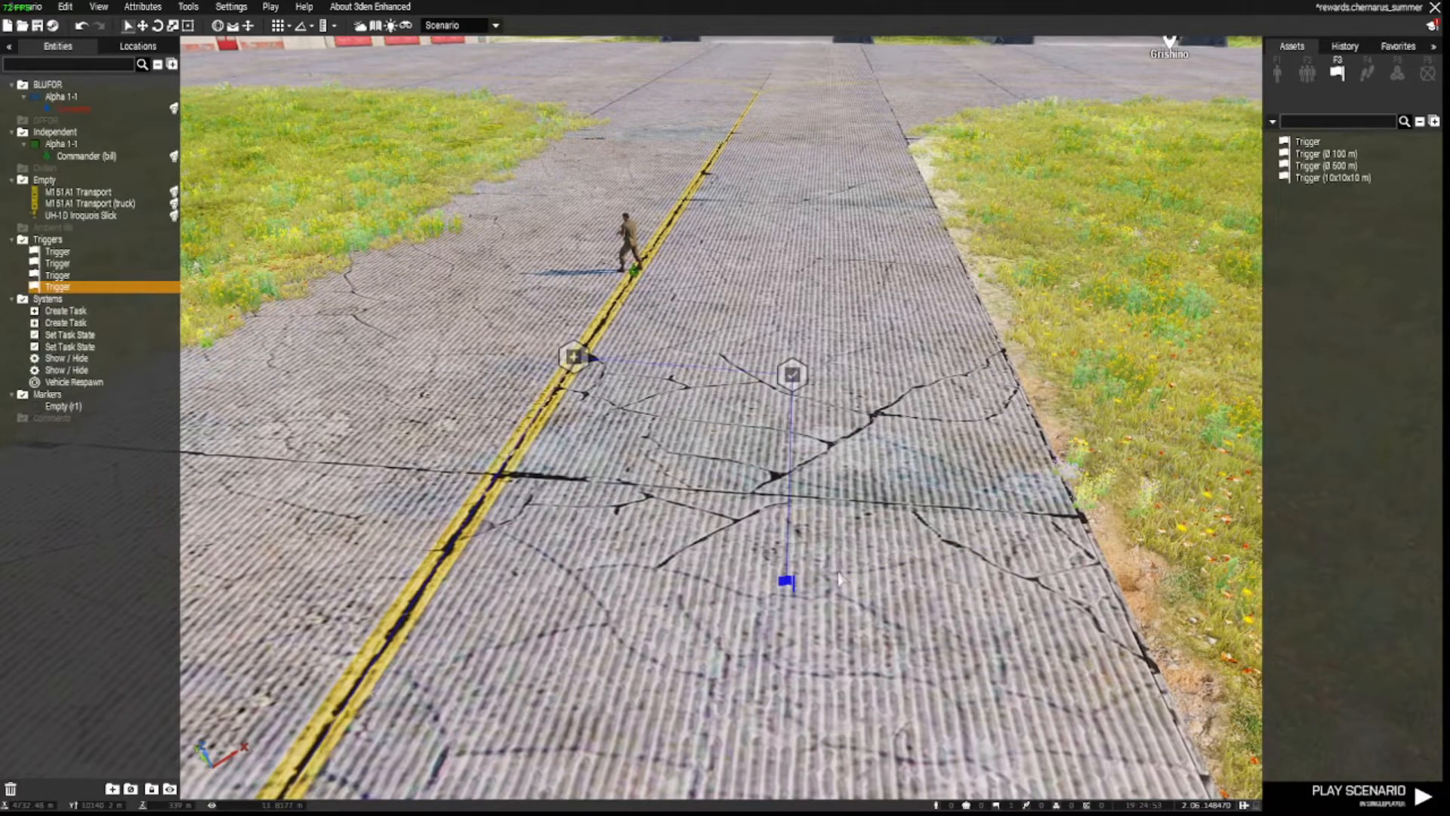
- Place an empty UH-1D Iroquois Slick from MACV Helicopters (RAAF) on the concrete apron in front of the hangar
right_drag(845, 578, 828, 542)
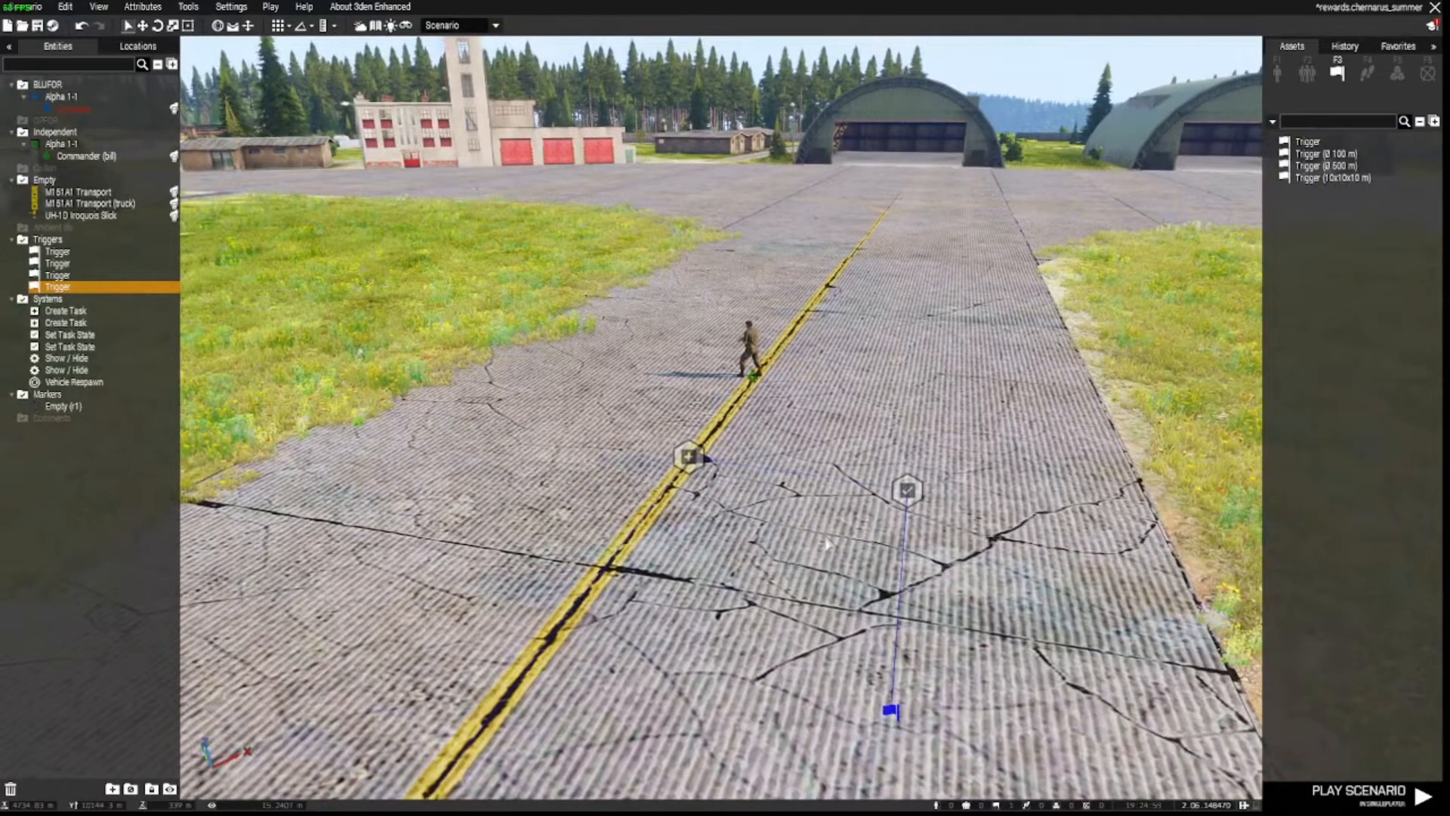
scroll(827, 542, up, 3)
scroll(826, 542, down, 3)
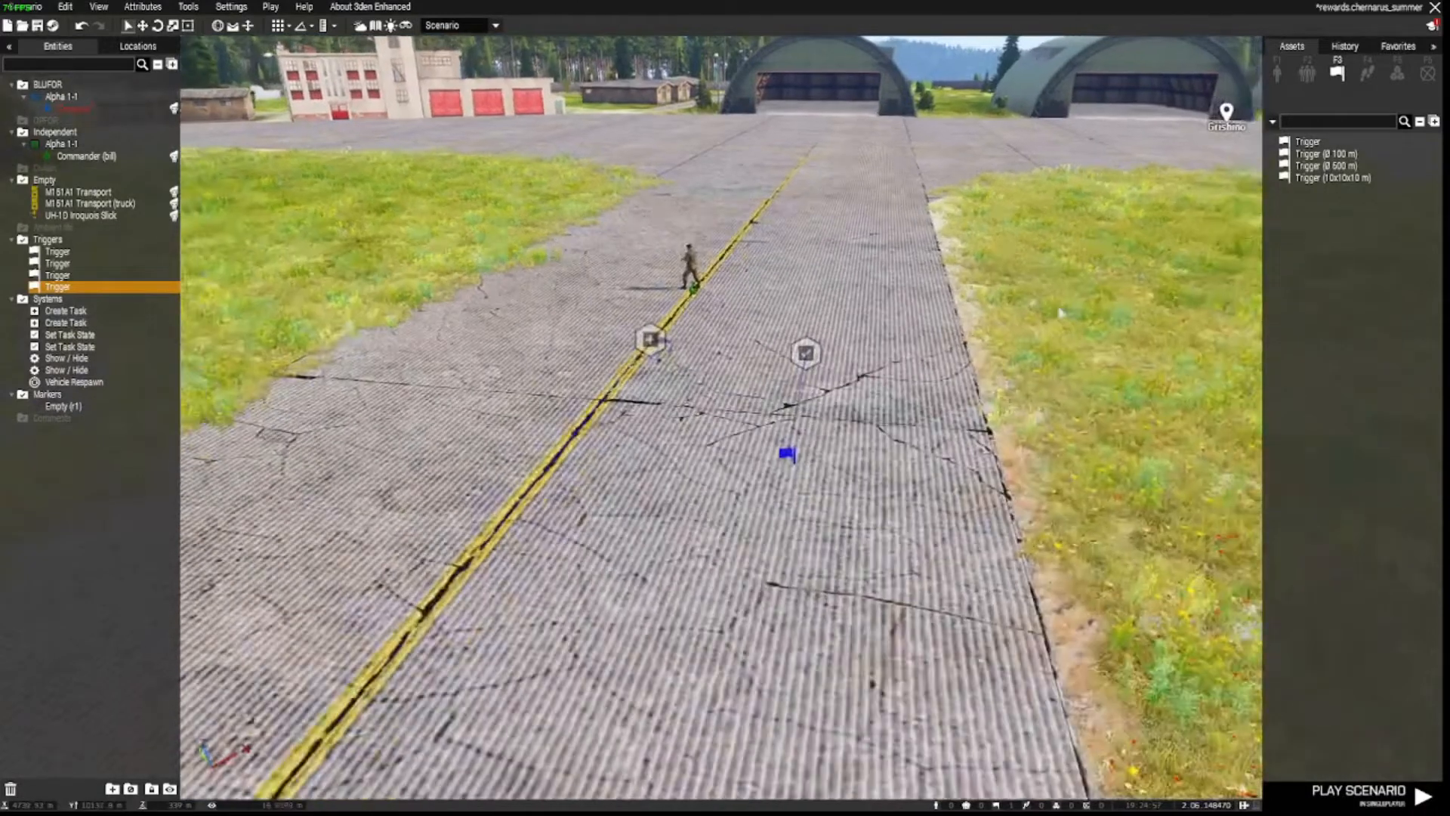
click(1277, 75)
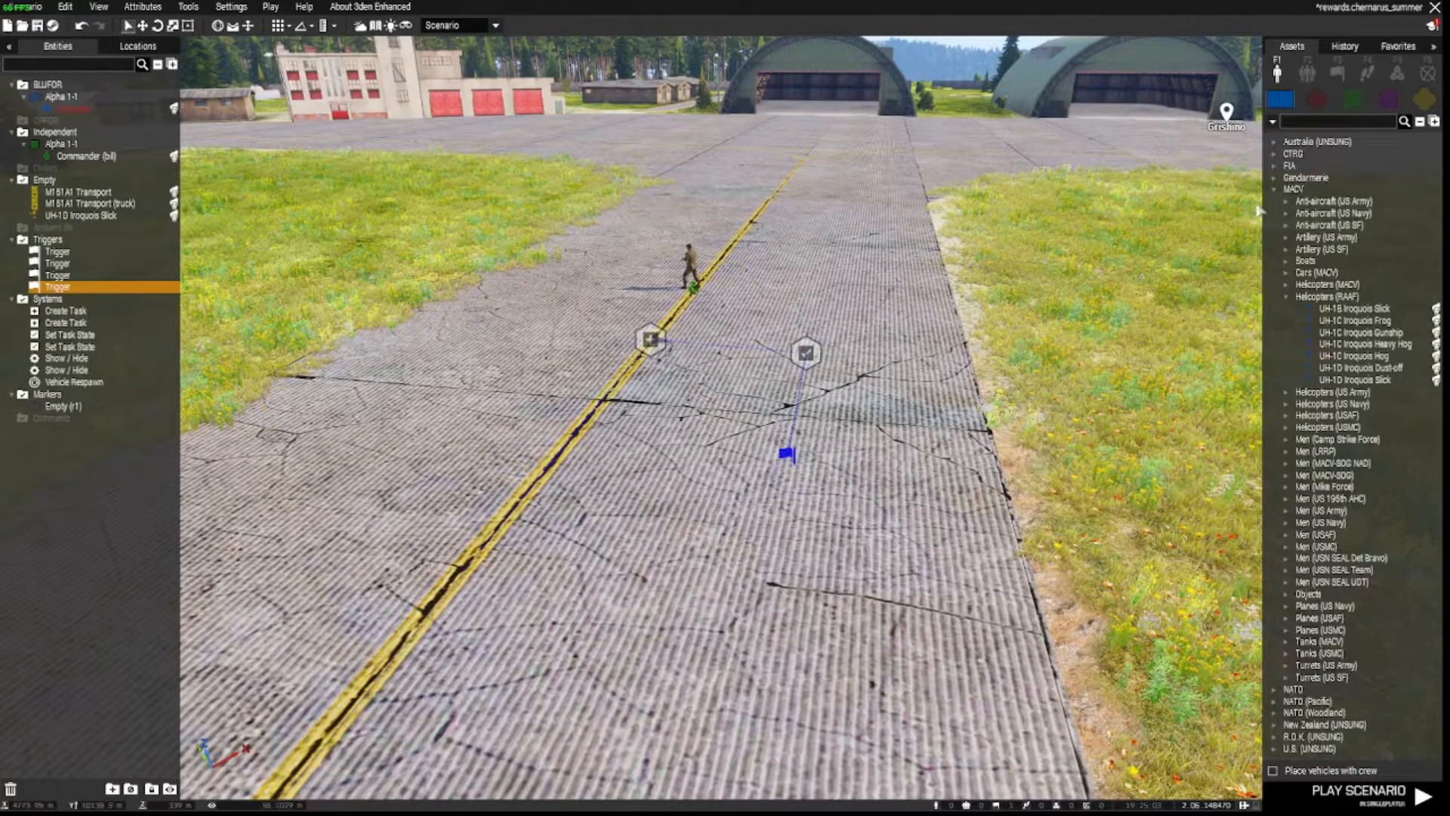
click(1353, 380)
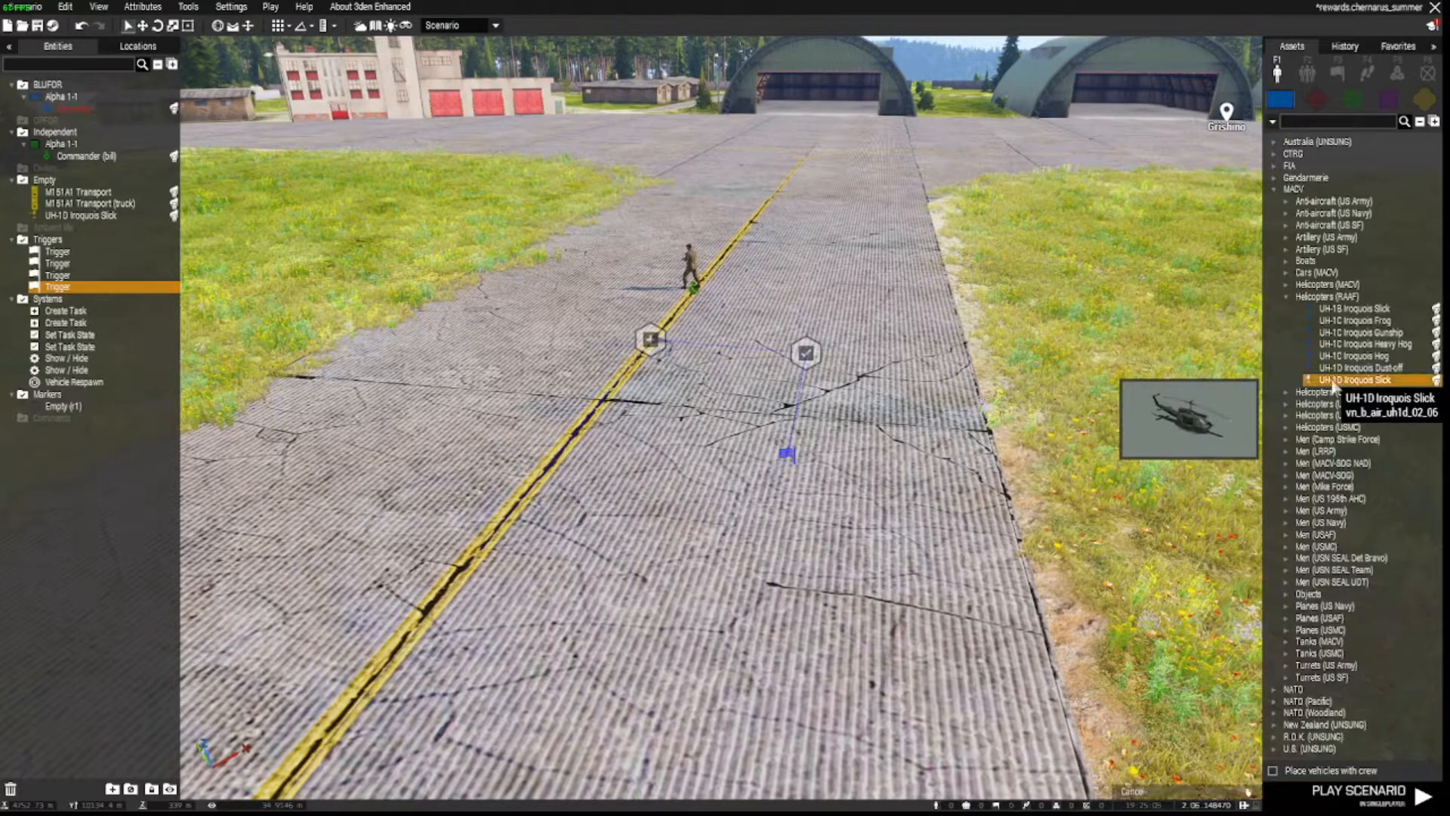
scroll(1027, 355, up, 5)
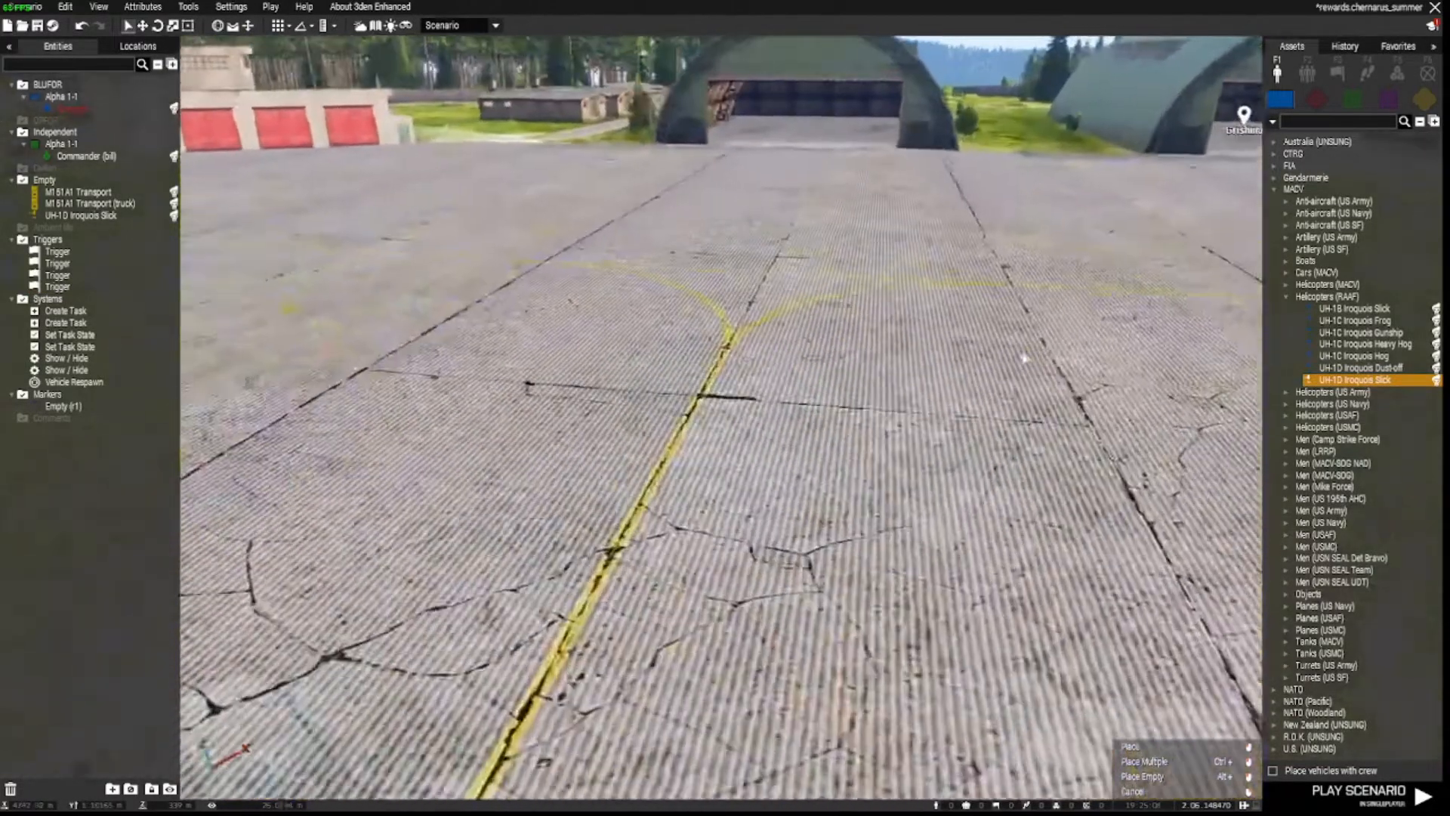
scroll(1009, 344, down, 3)
click(755, 320)
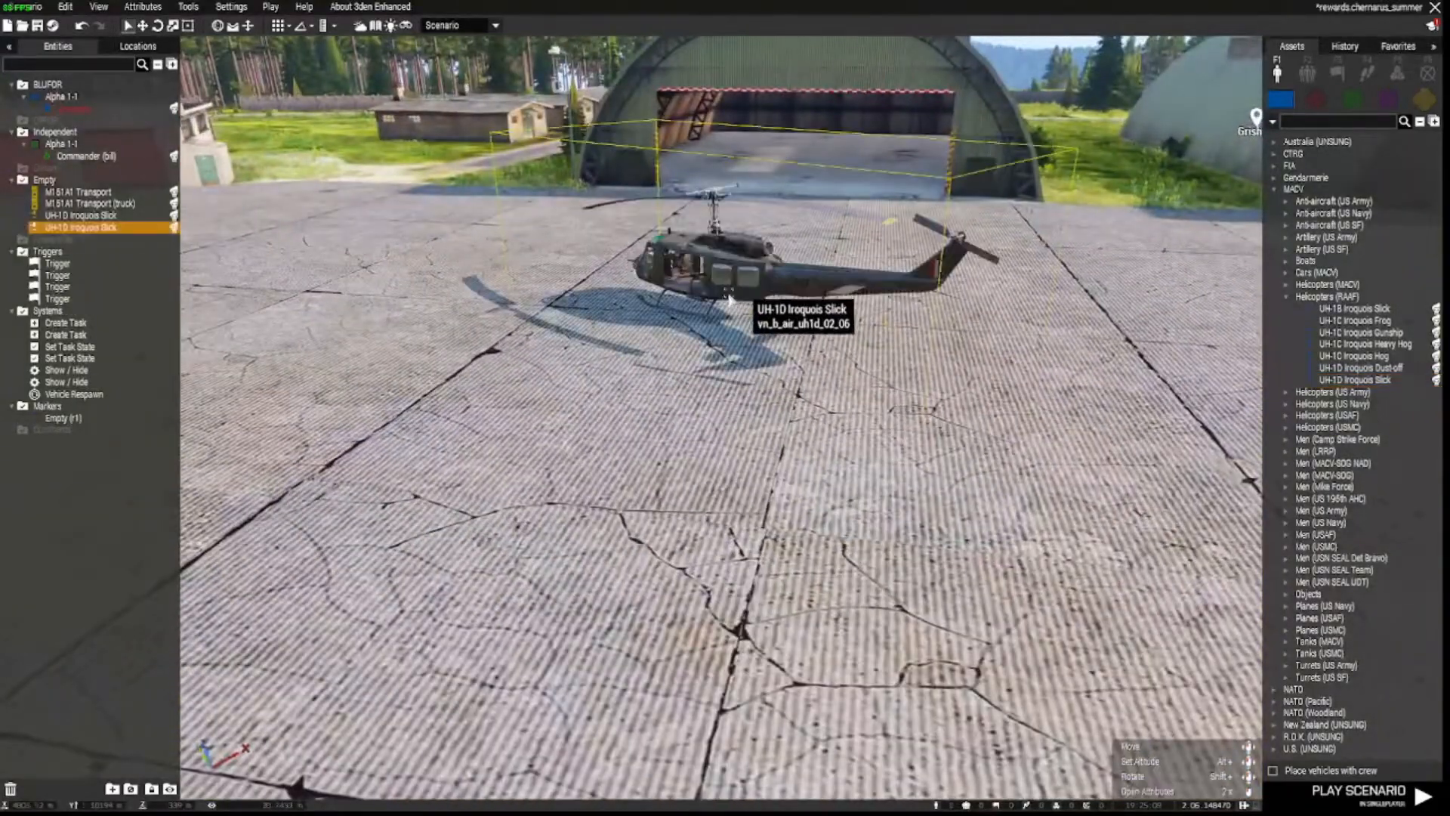
- Rotate the UH-1D Iroquois Slick on the apron so its nose points away from the hangar
shift+drag(677, 376, 706, 420)
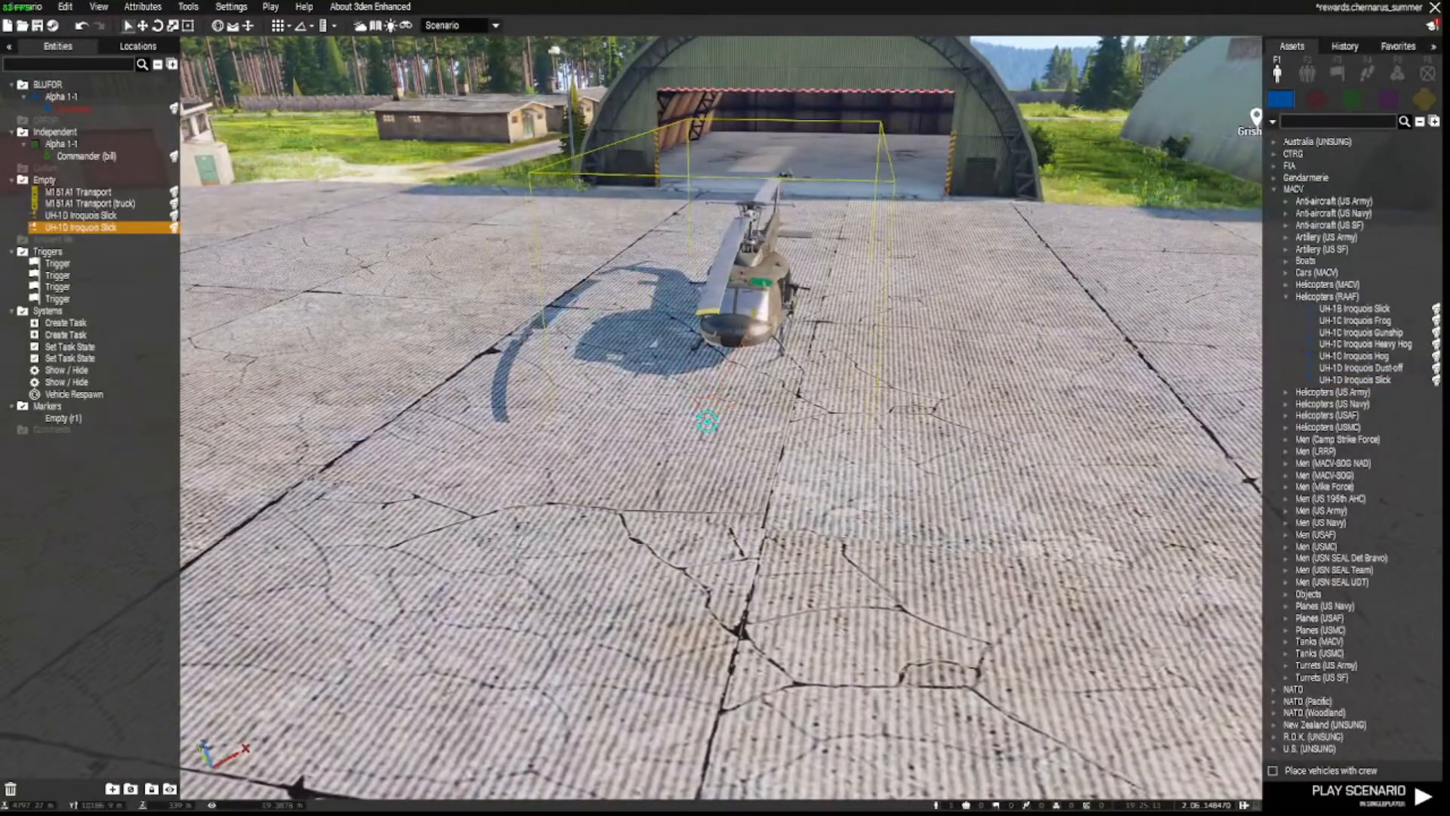
right_drag(820, 463, 688, 418)
key(w)
key(w)
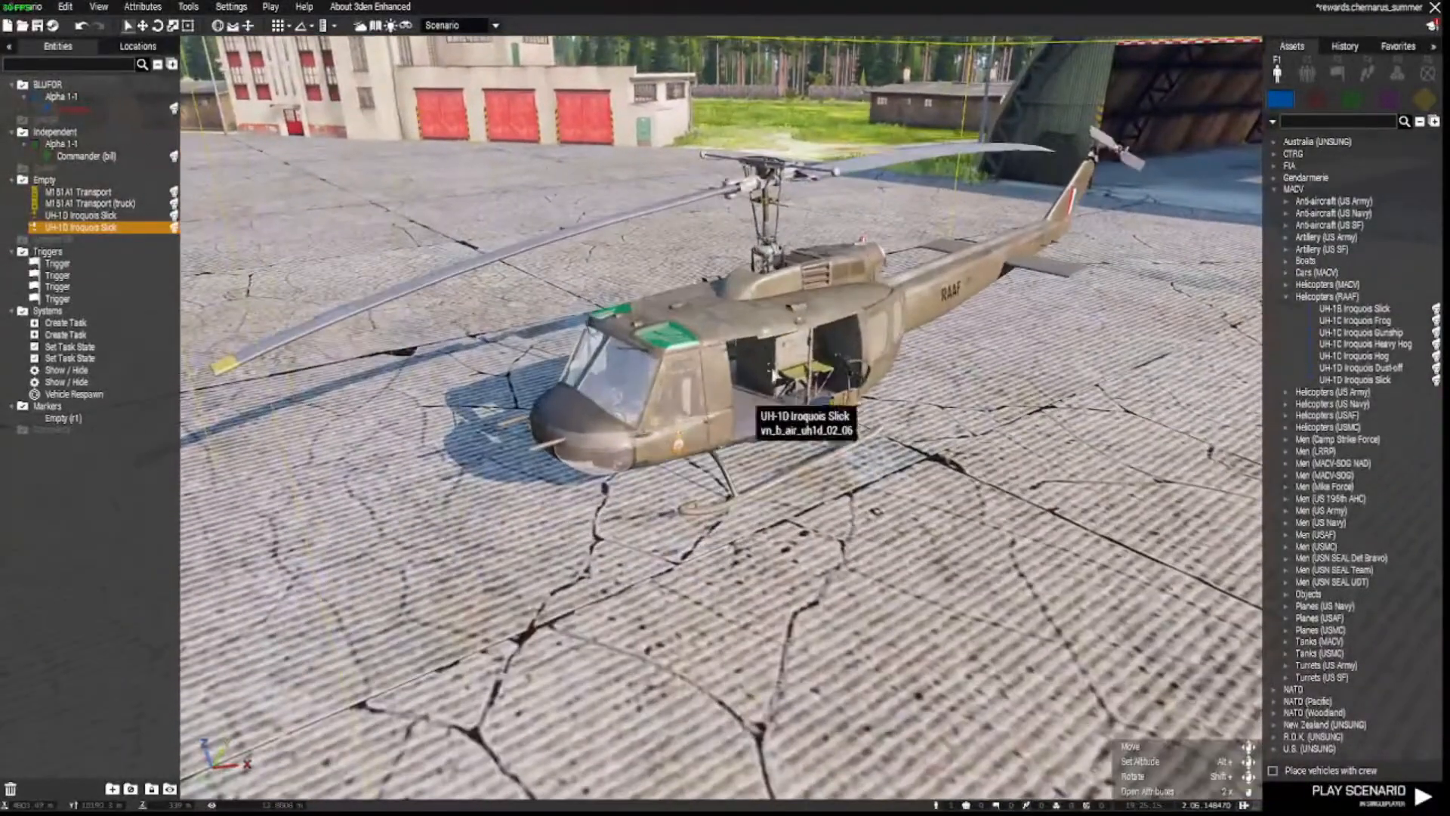
key(s)
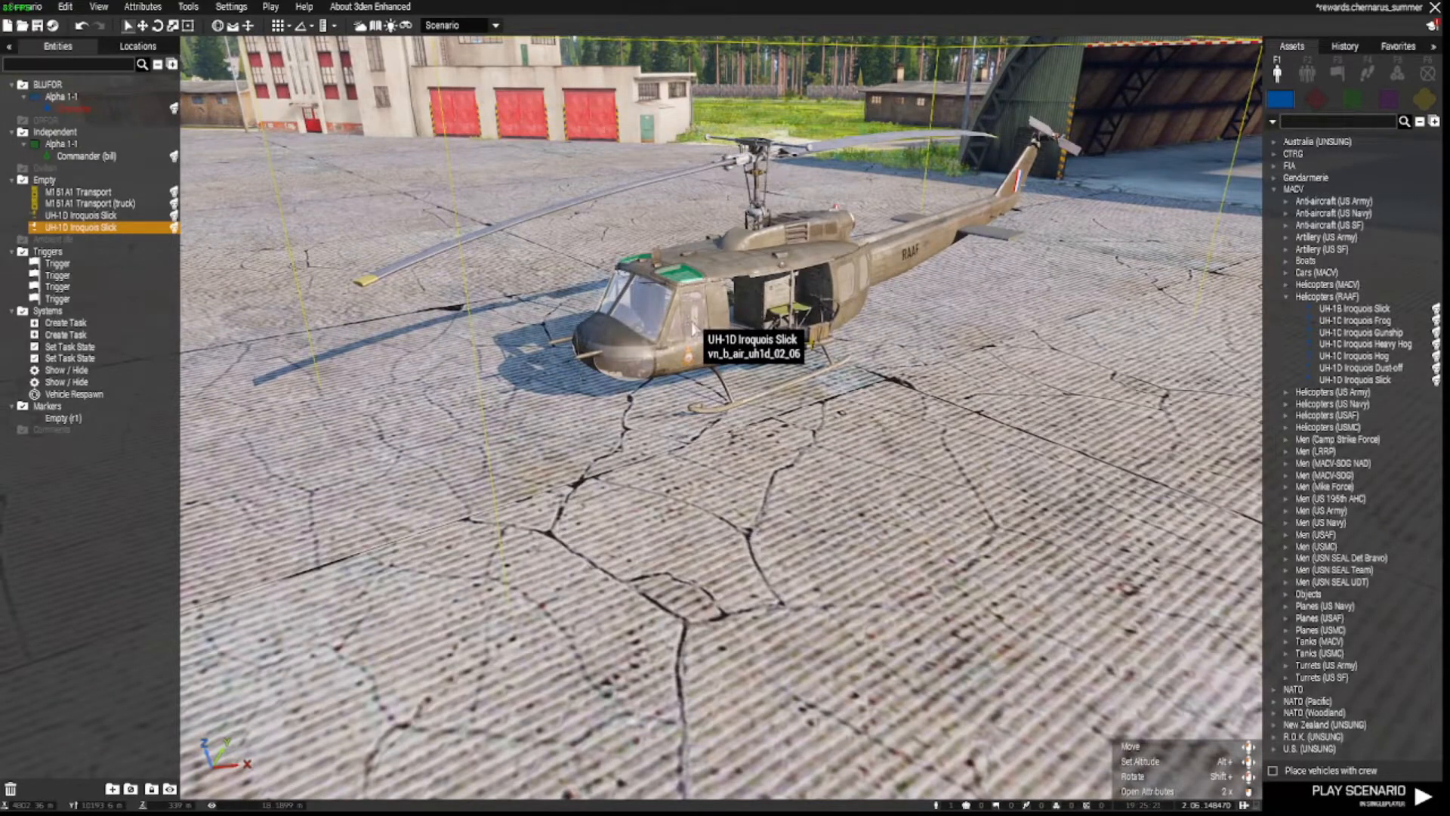
- Log the rotated helicopter's class to the clipboard and delete the helicopter from the apron
right_click(694, 329)
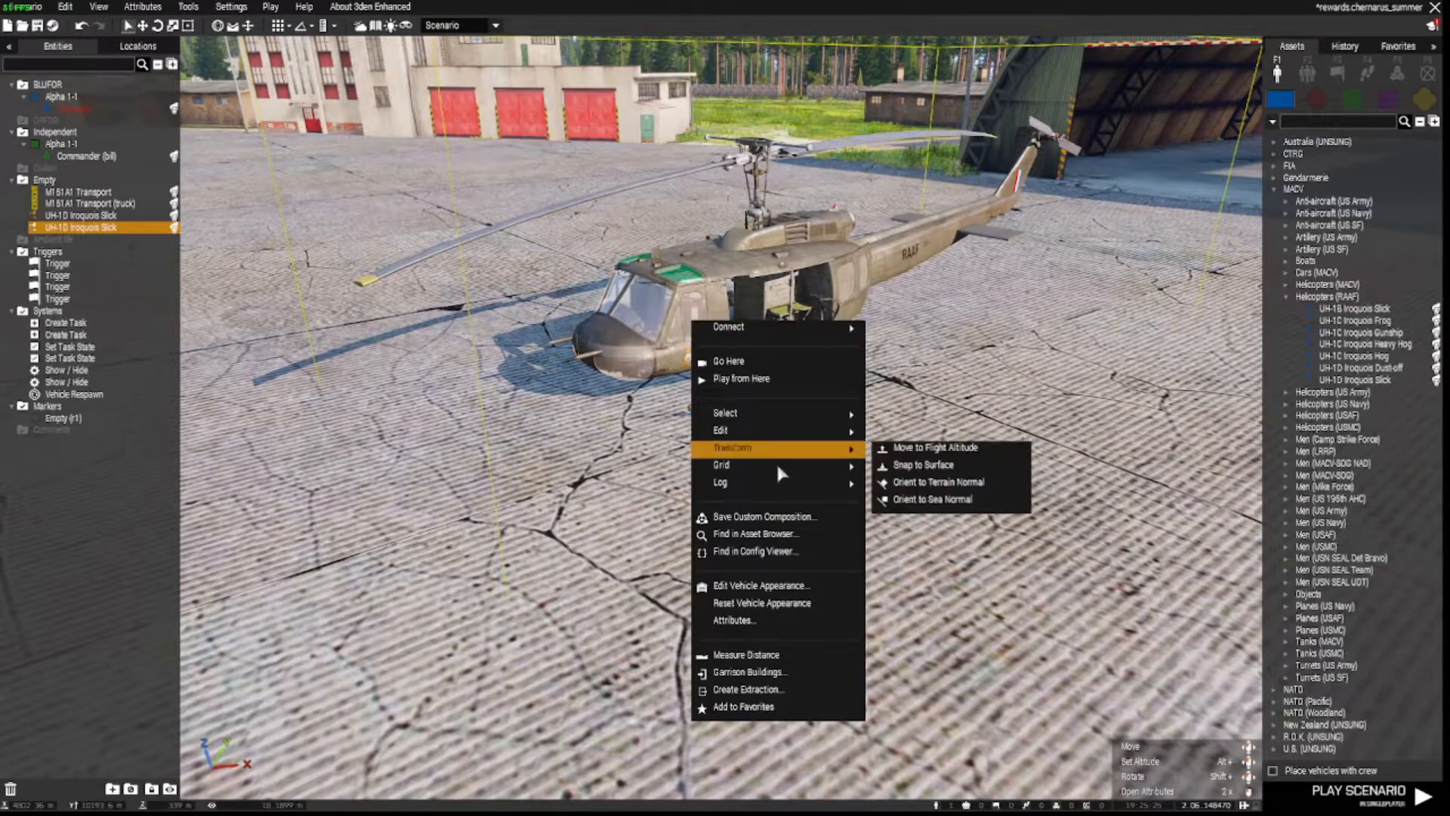
mouse_move(775, 489)
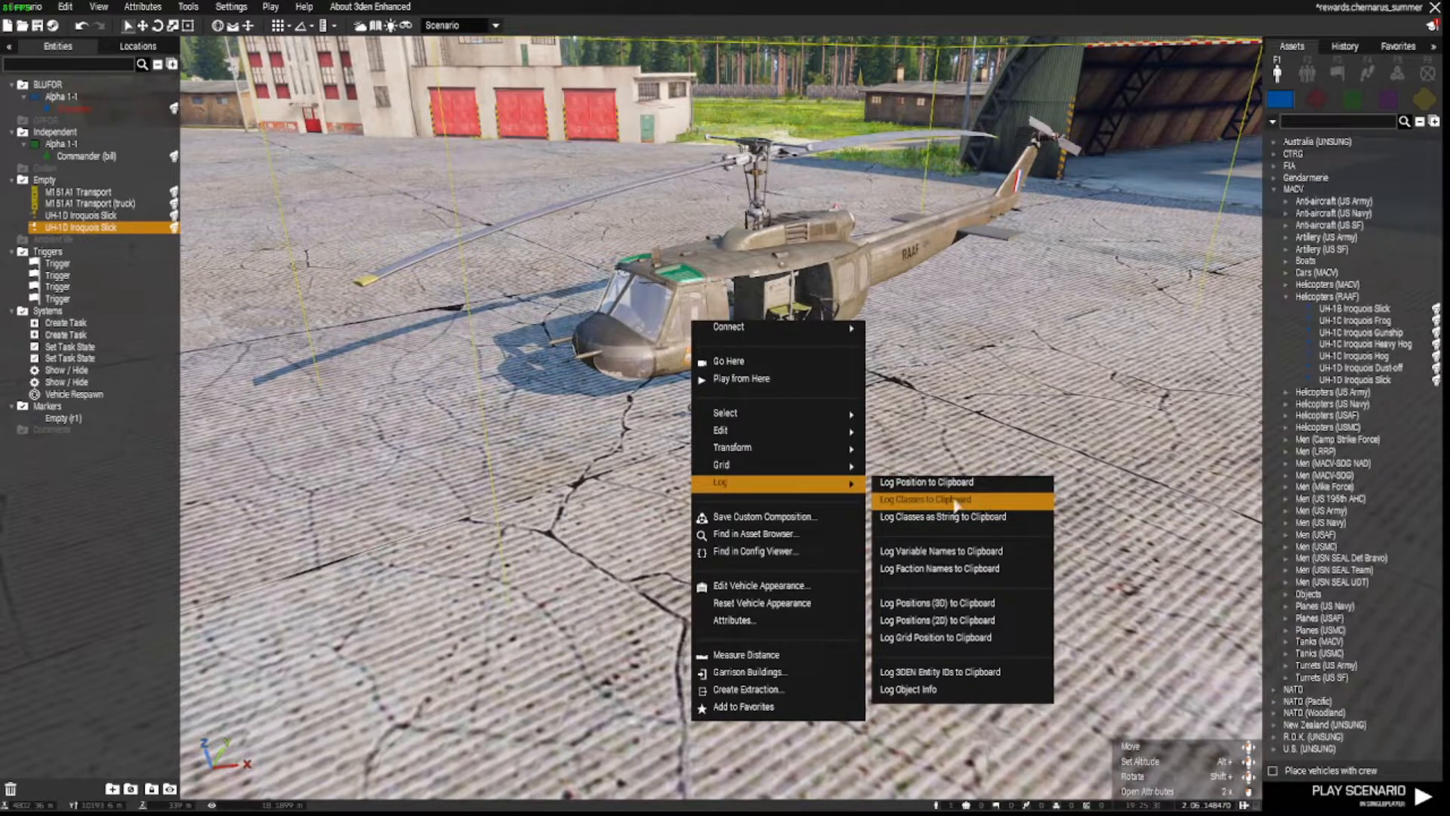
click(950, 501)
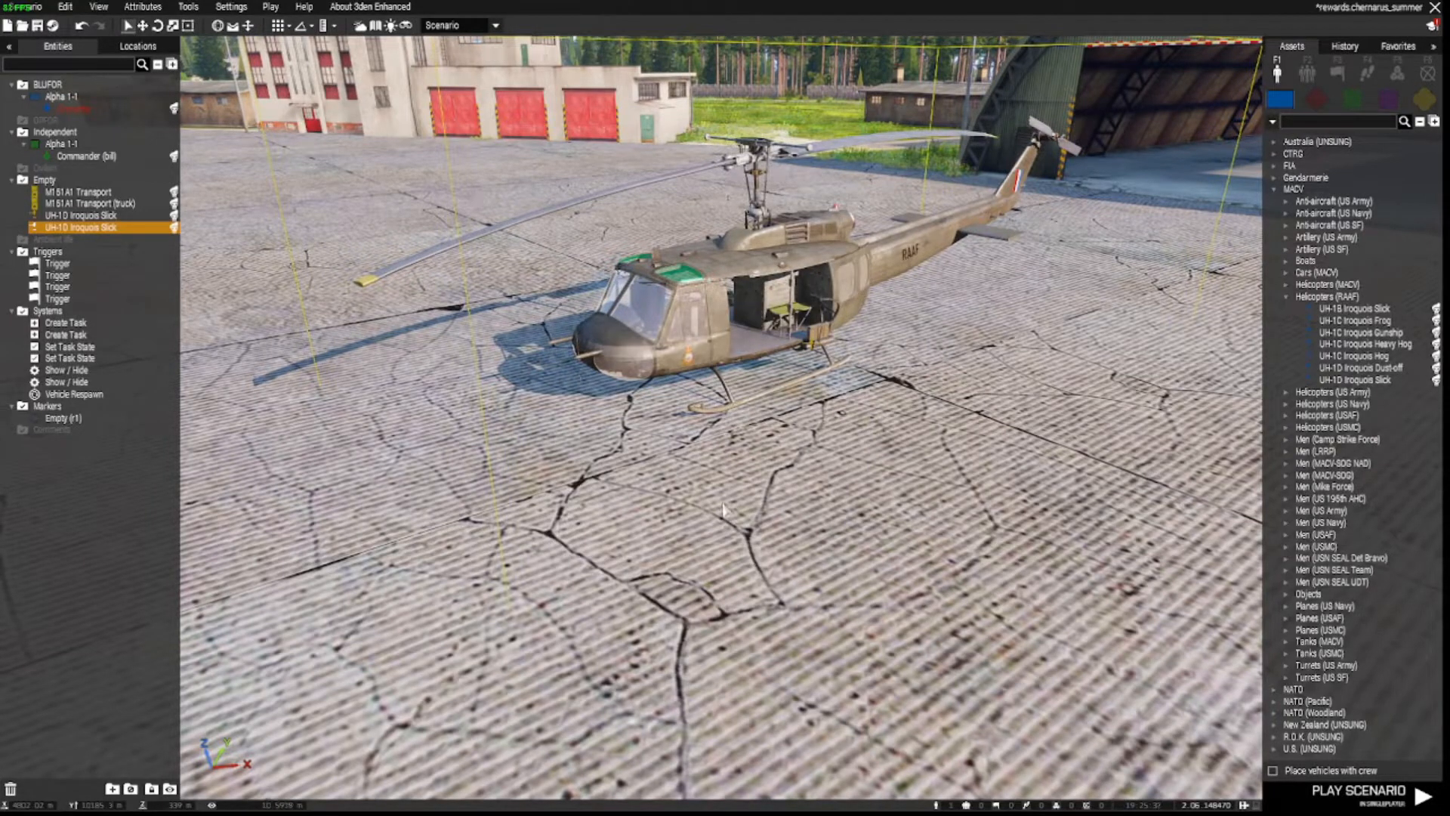
key(Delete)
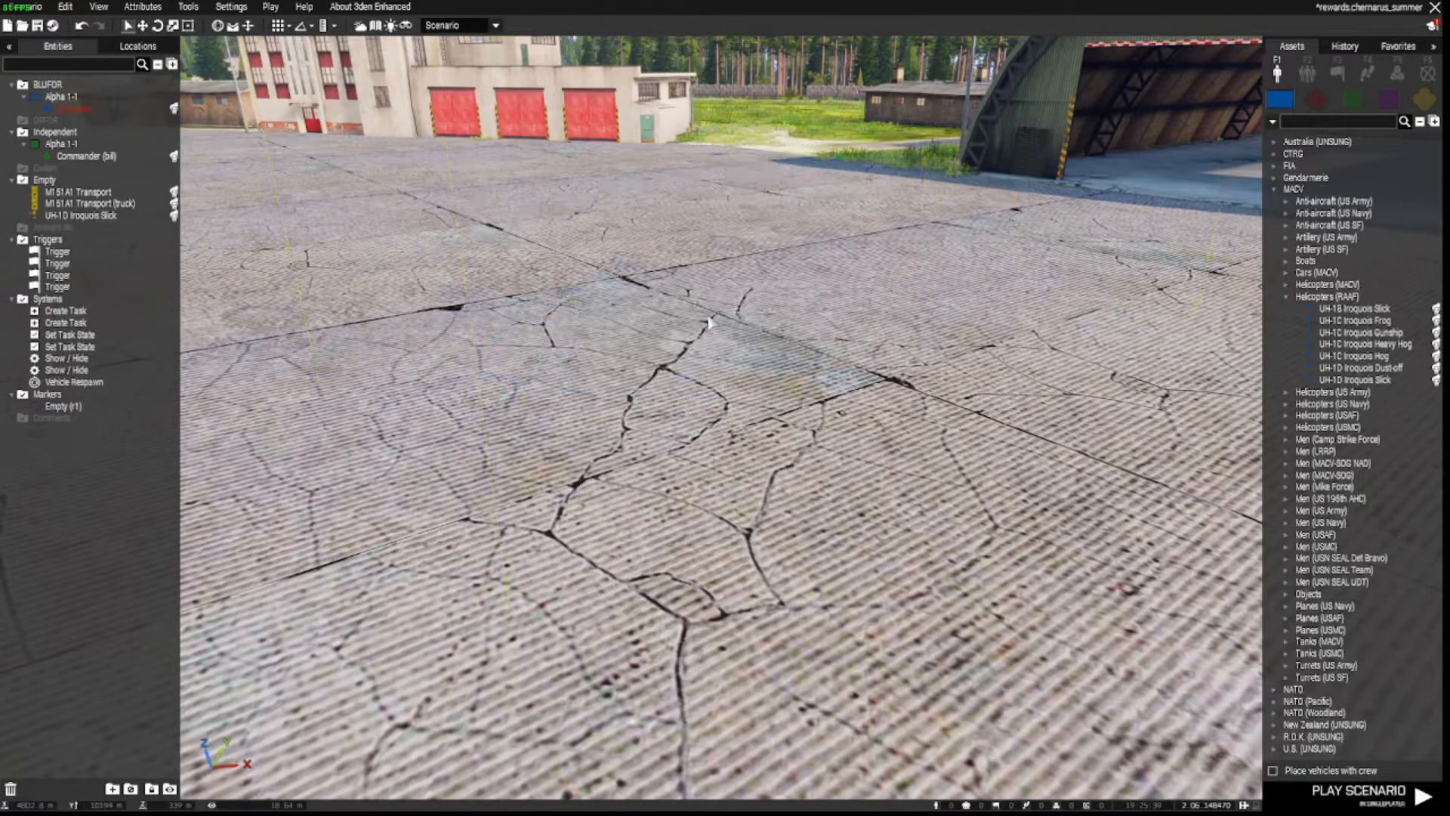
- Locate the empty marker on the apron in front of the hangar and select it on the map
key(m)
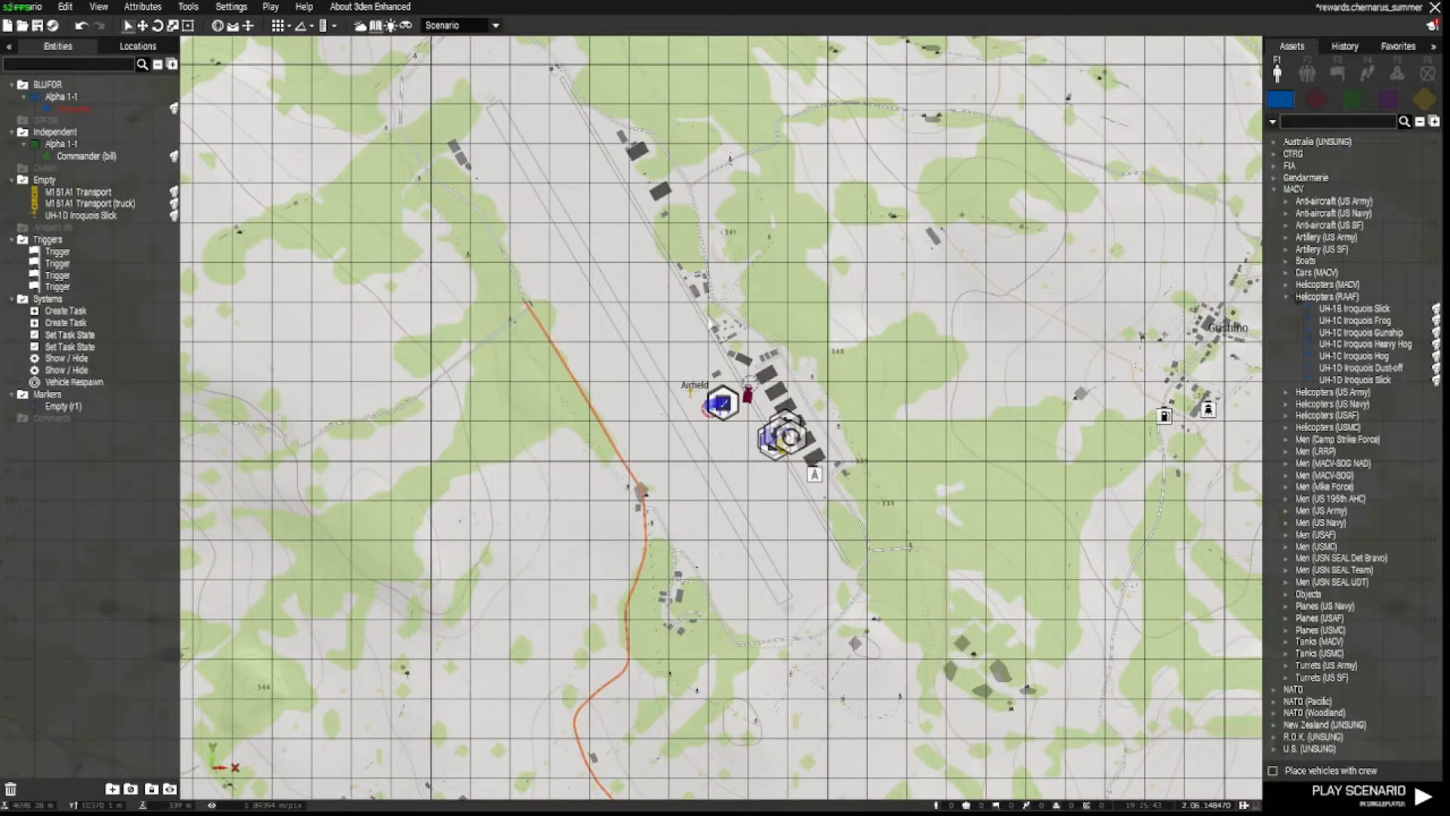
scroll(744, 446, up, 2)
key(m)
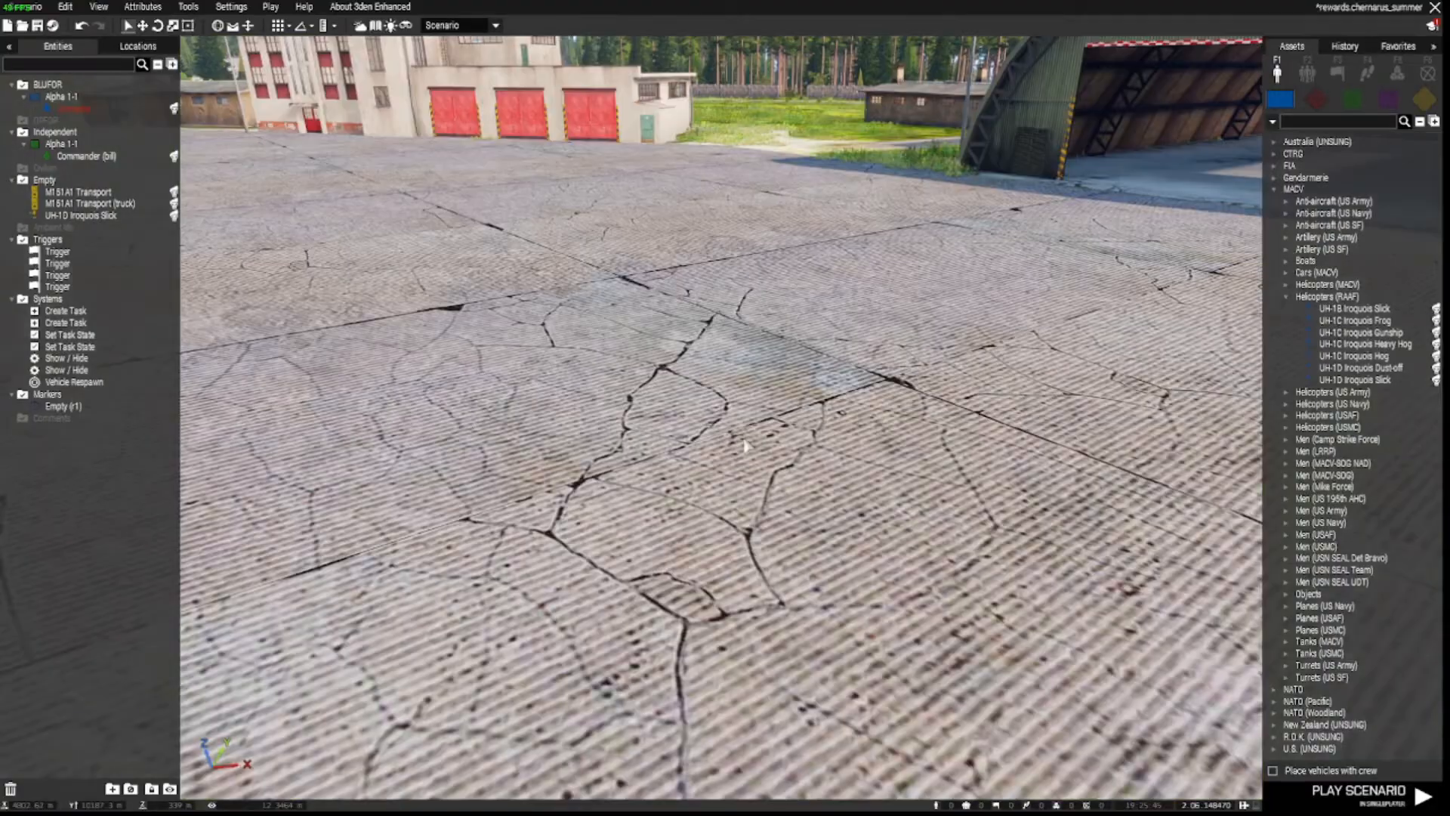
right_drag(744, 447, 913, 415)
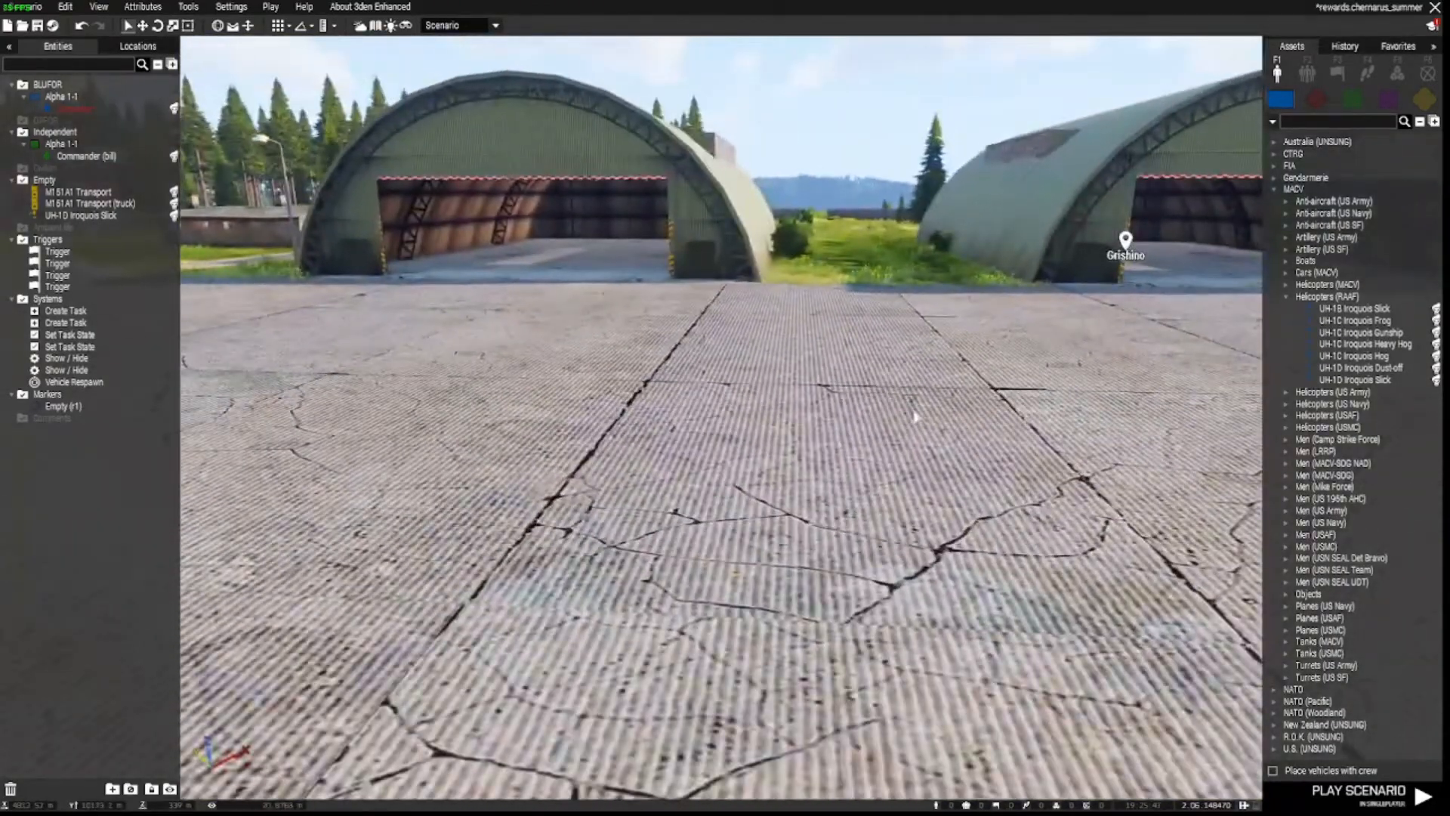
key(s)
key(a)
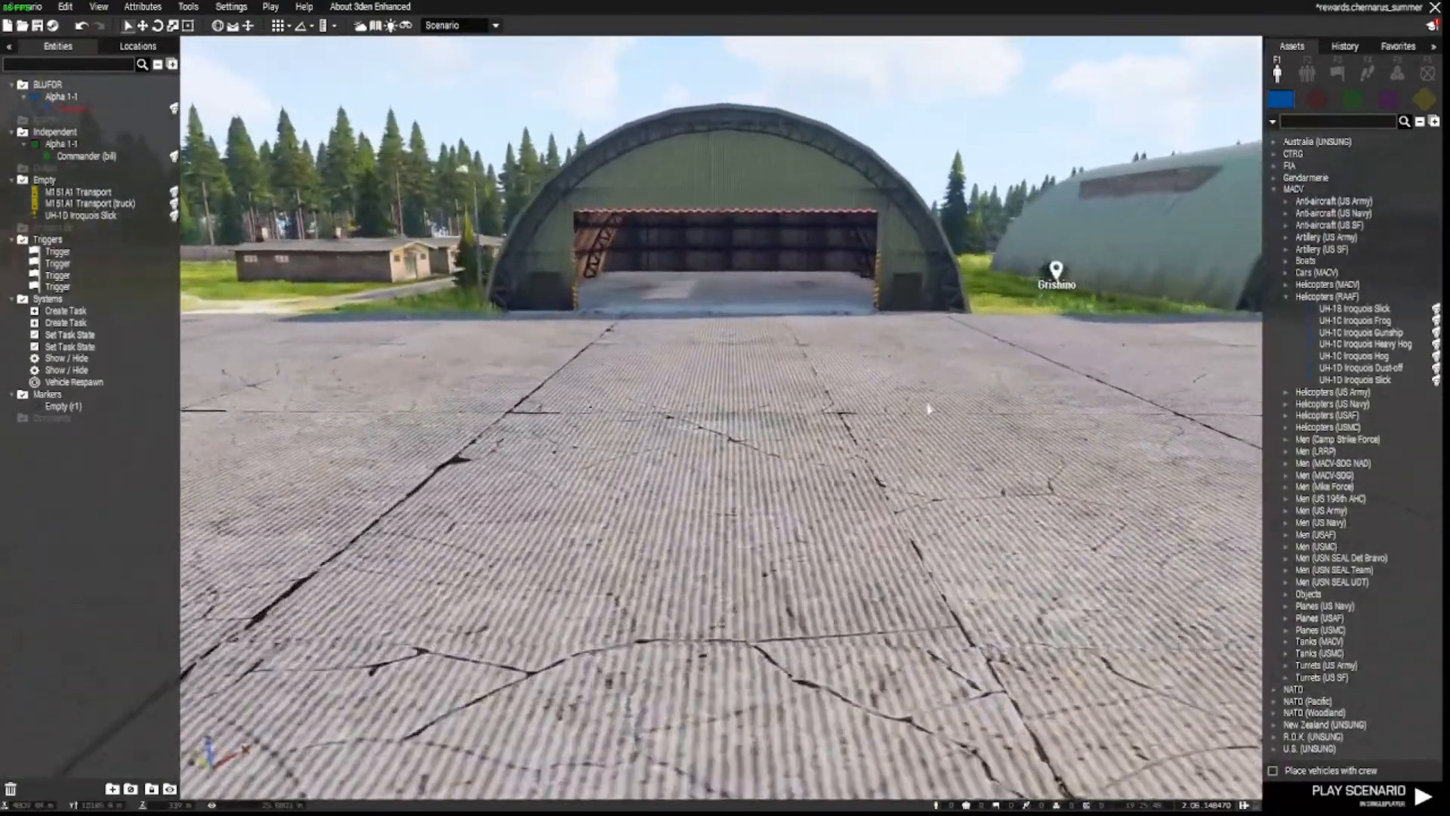
key(w)
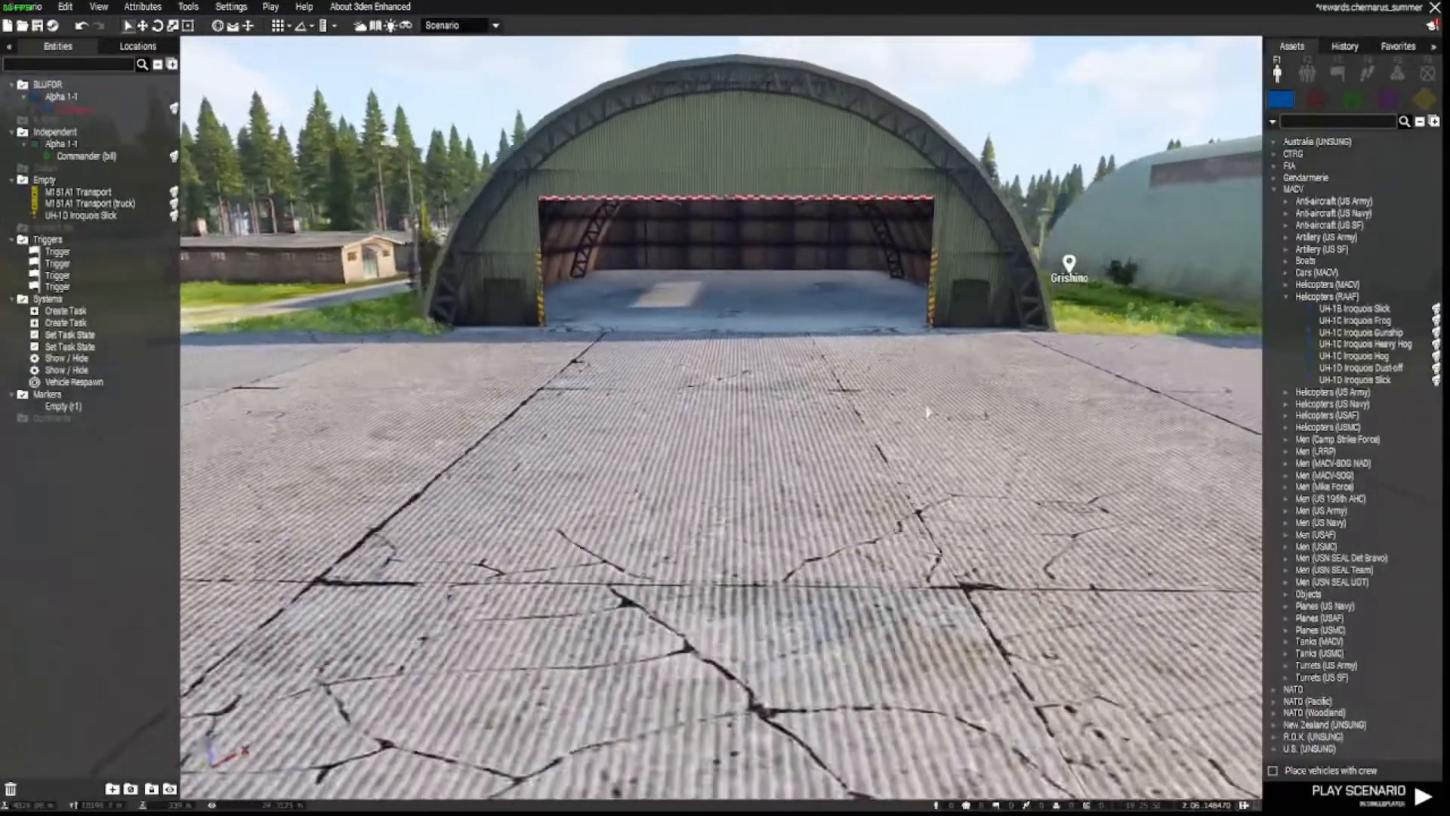
key(s)
key(m)
scroll(741, 374, up, 5)
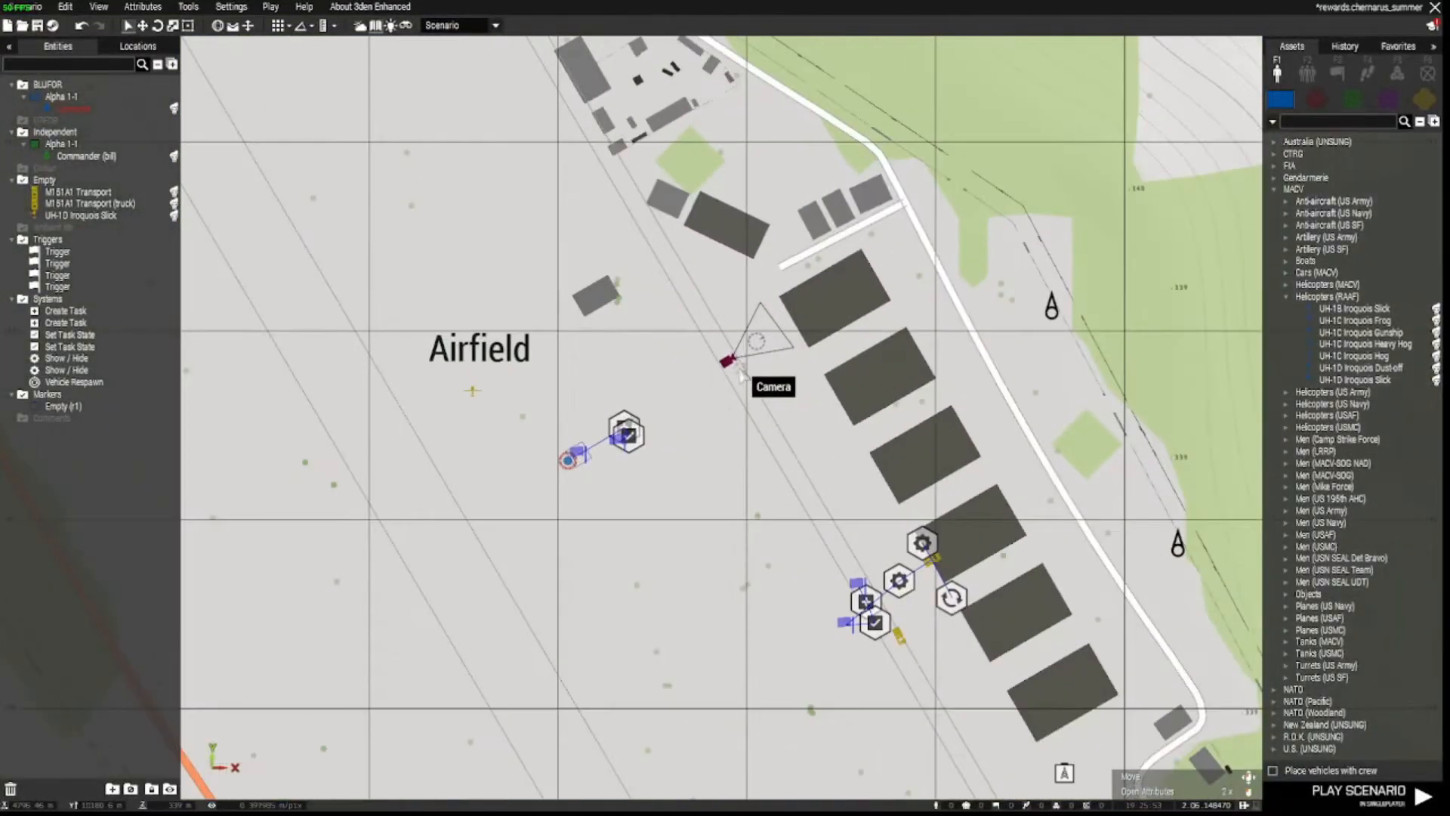
scroll(741, 374, up, 8)
right_drag(825, 355, 834, 580)
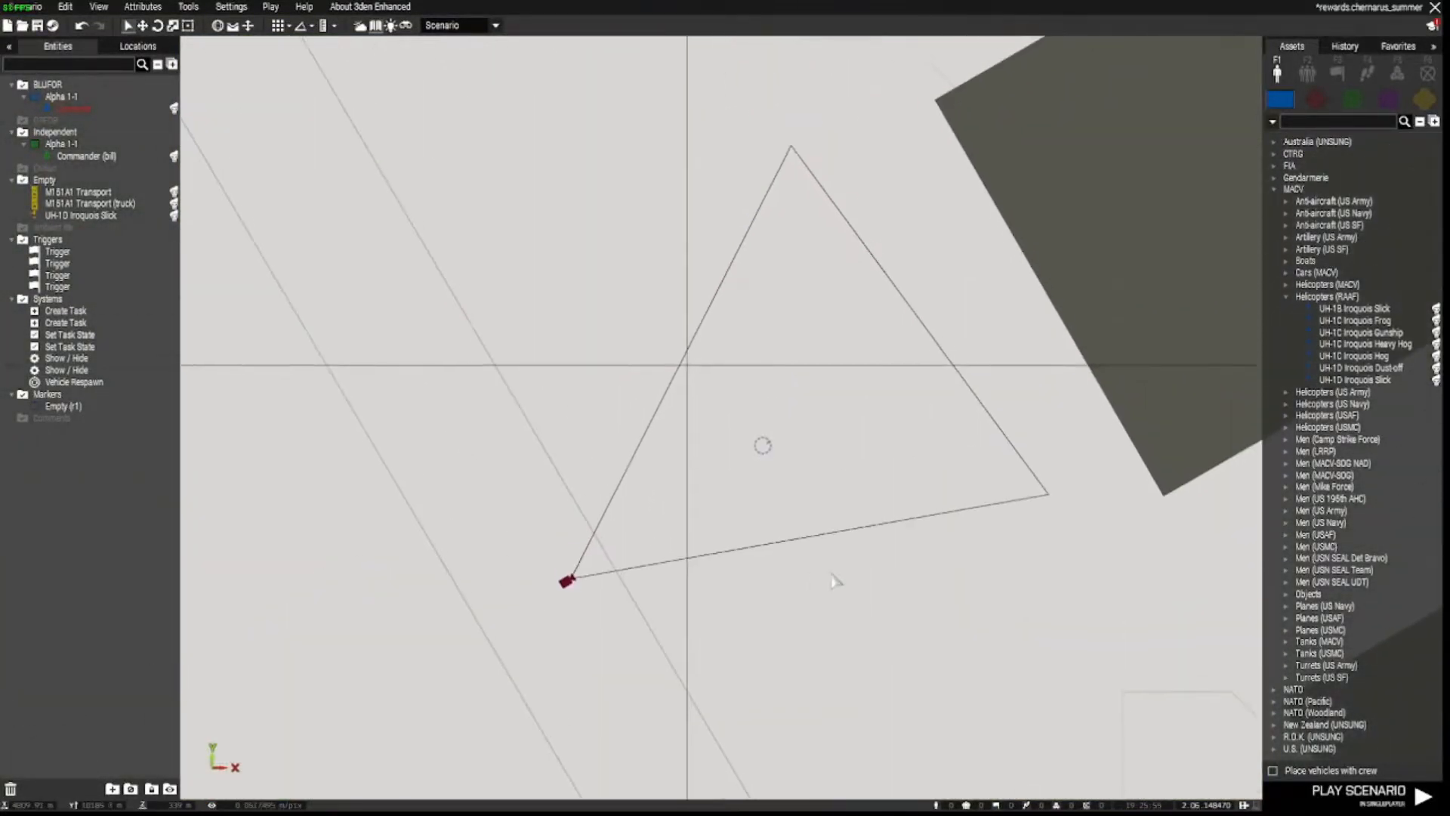
click(776, 464)
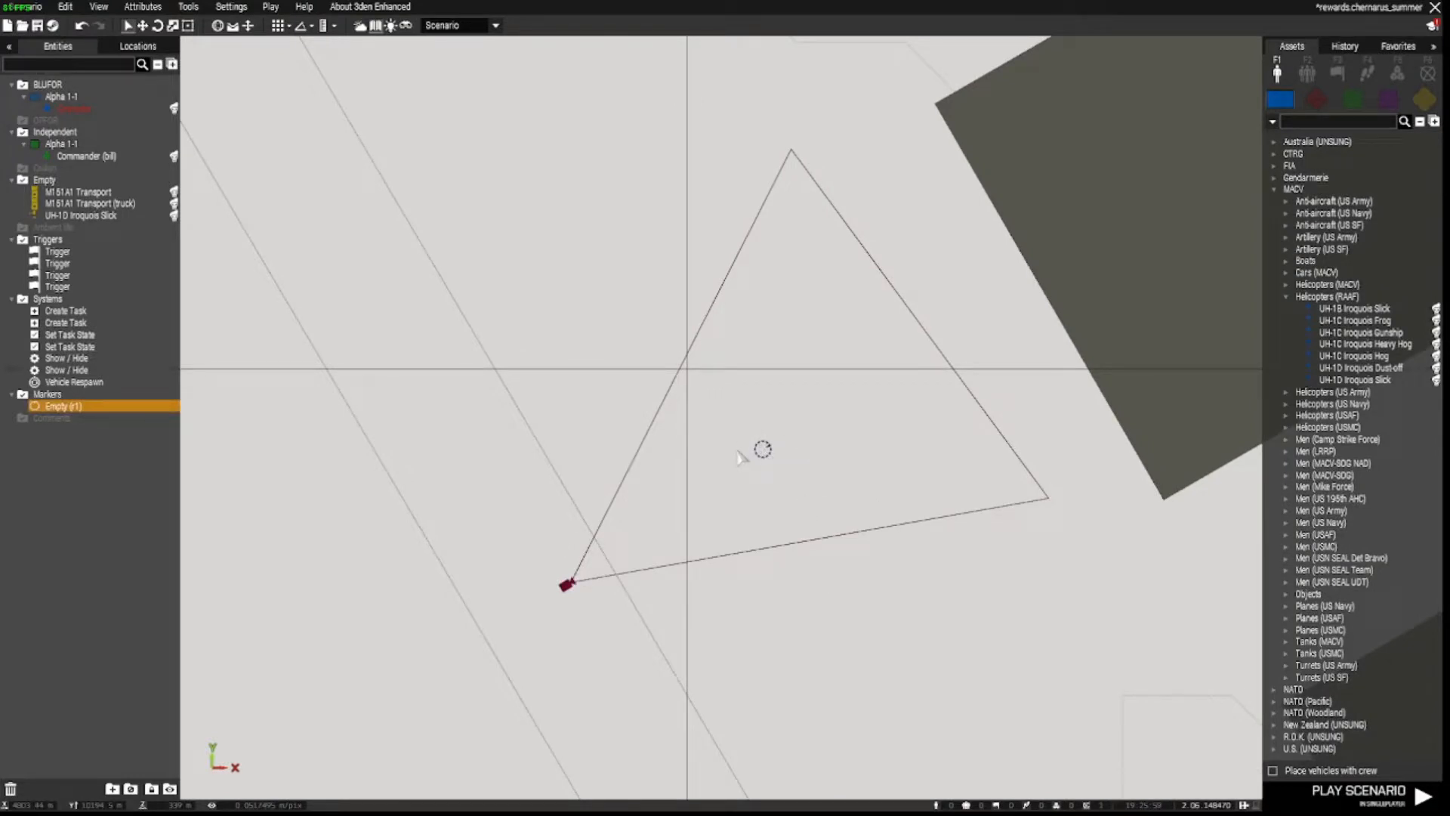
- Examine the available marker types and check the variable name in the apron marker's attributes
click(1427, 73)
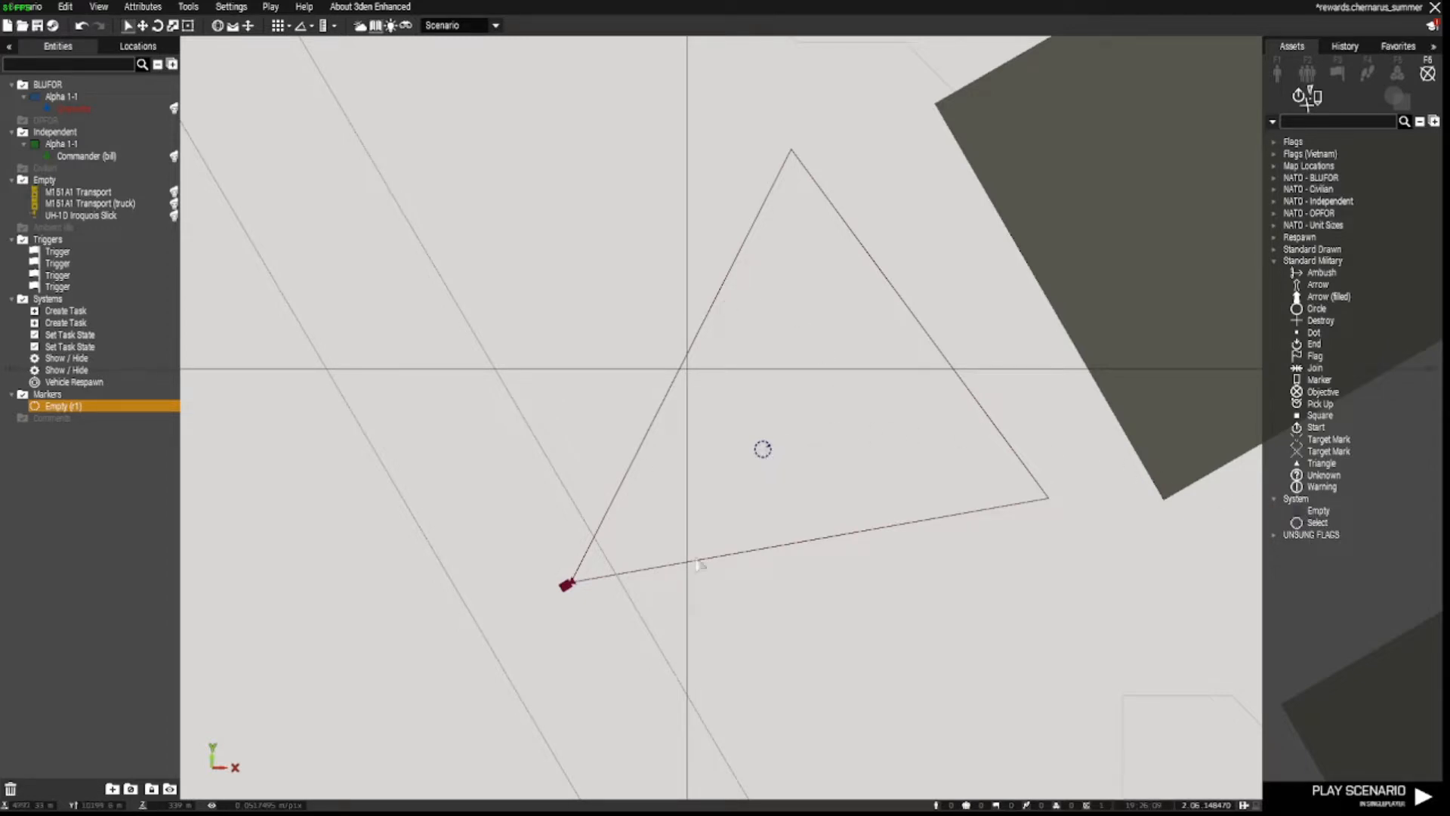
double_click(763, 451)
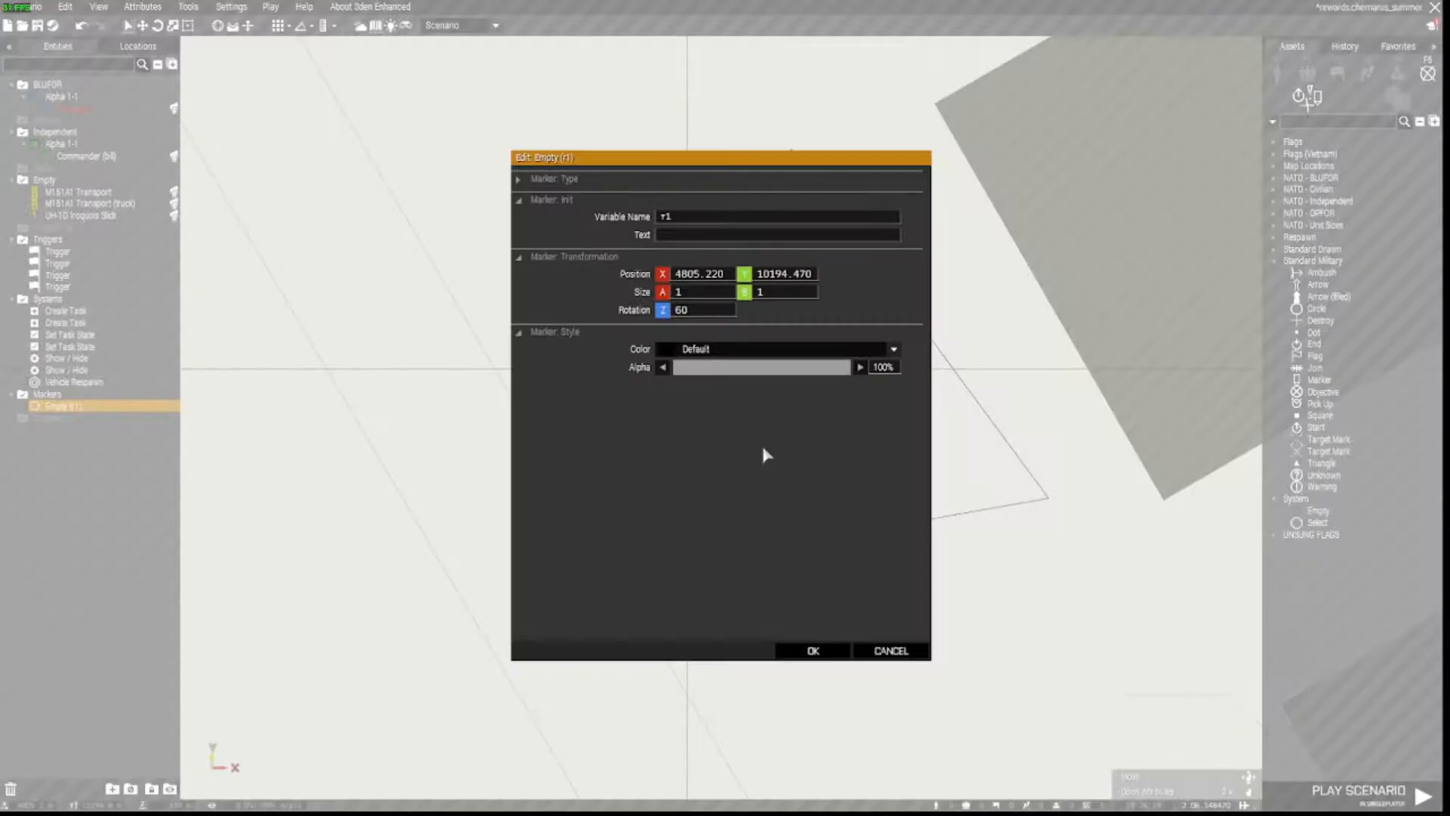
double_click(669, 219)
click(814, 651)
scroll(815, 661, down, 3)
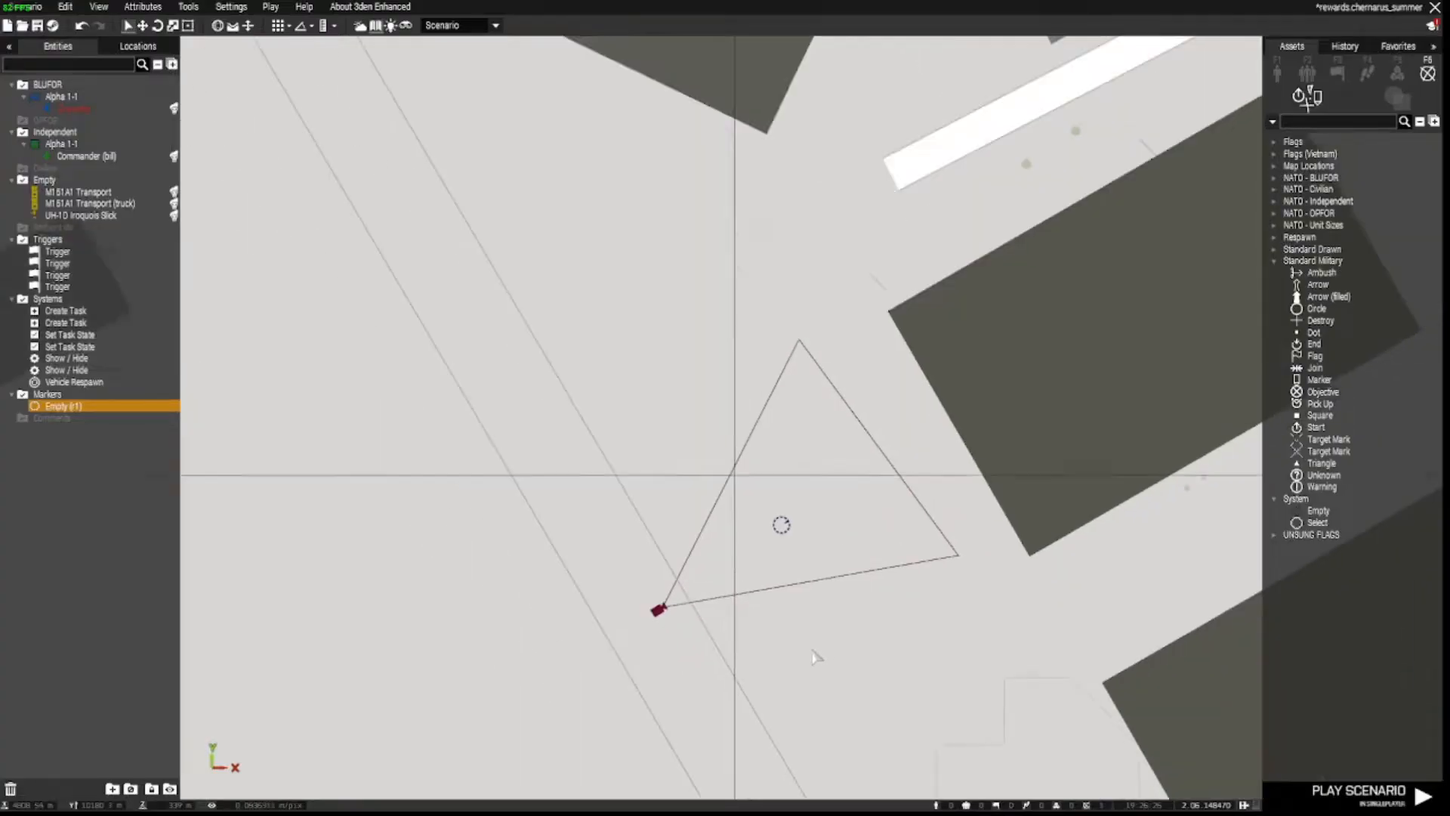
- Enter _veh = "rhsusf_m1025_d_m2" createVehicle getMarkerPos "cs1"; as the On Activation code of the commander's death trigger
key(m)
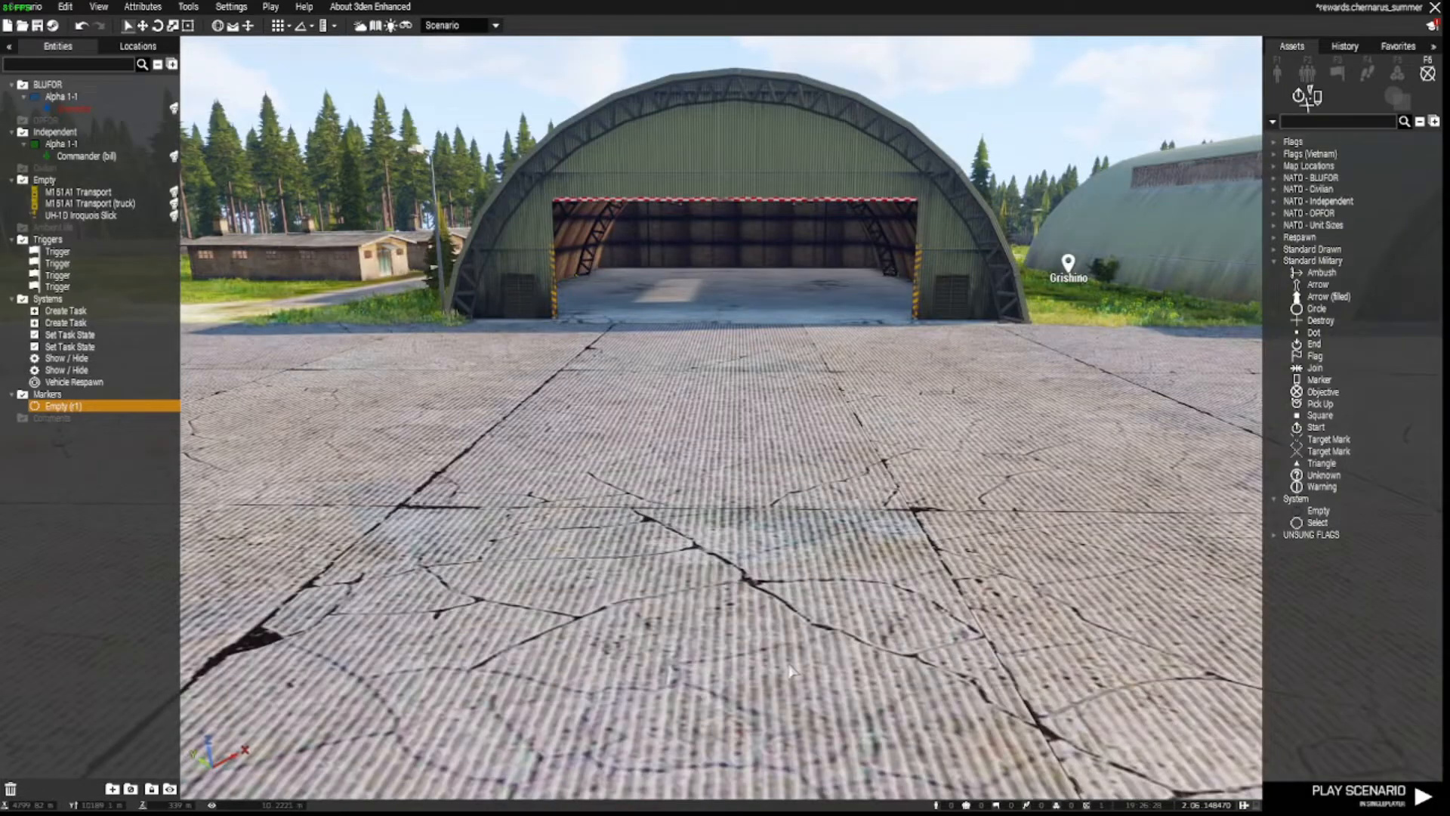
right_drag(791, 671, 882, 616)
key(w)
key(w)
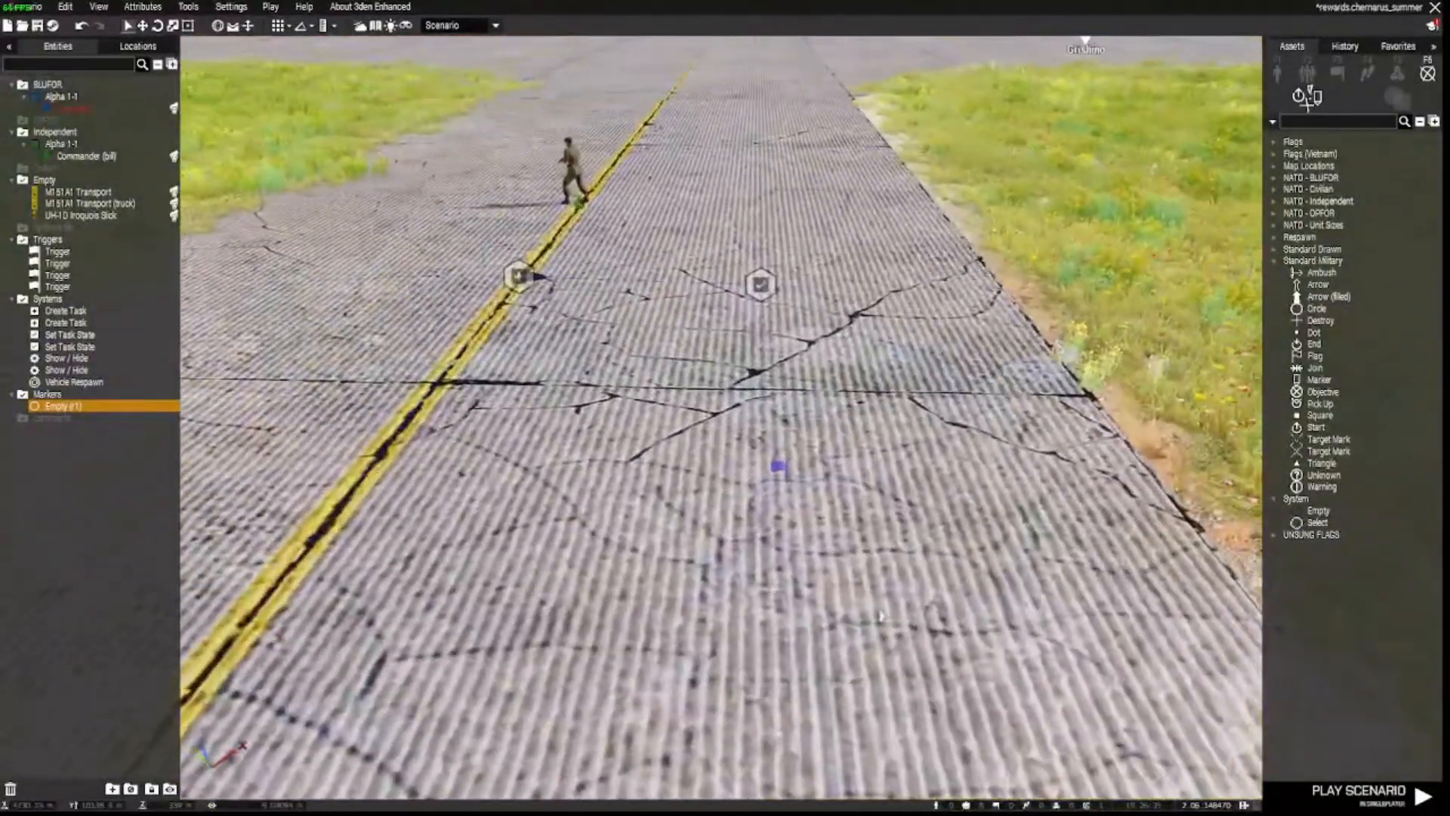
double_click(779, 467)
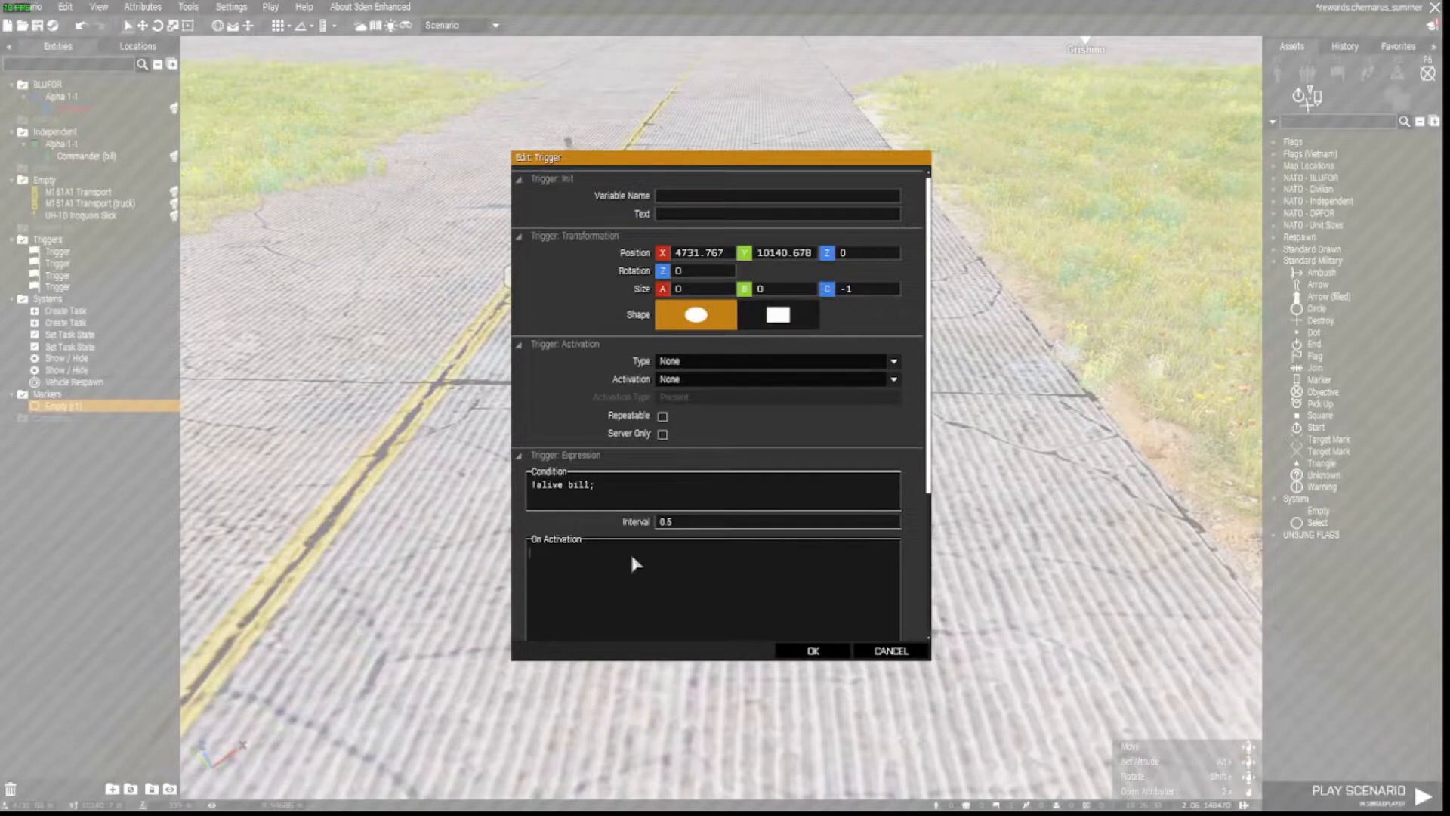
text(_veh = "rhsusf_m1025_d_m2" createVehicle getMarkerPos "cs1";)
- Empty the vehicle class quotes in the On Activation code, change the marker name to "r1", and save the trigger
drag(572, 553, 661, 563)
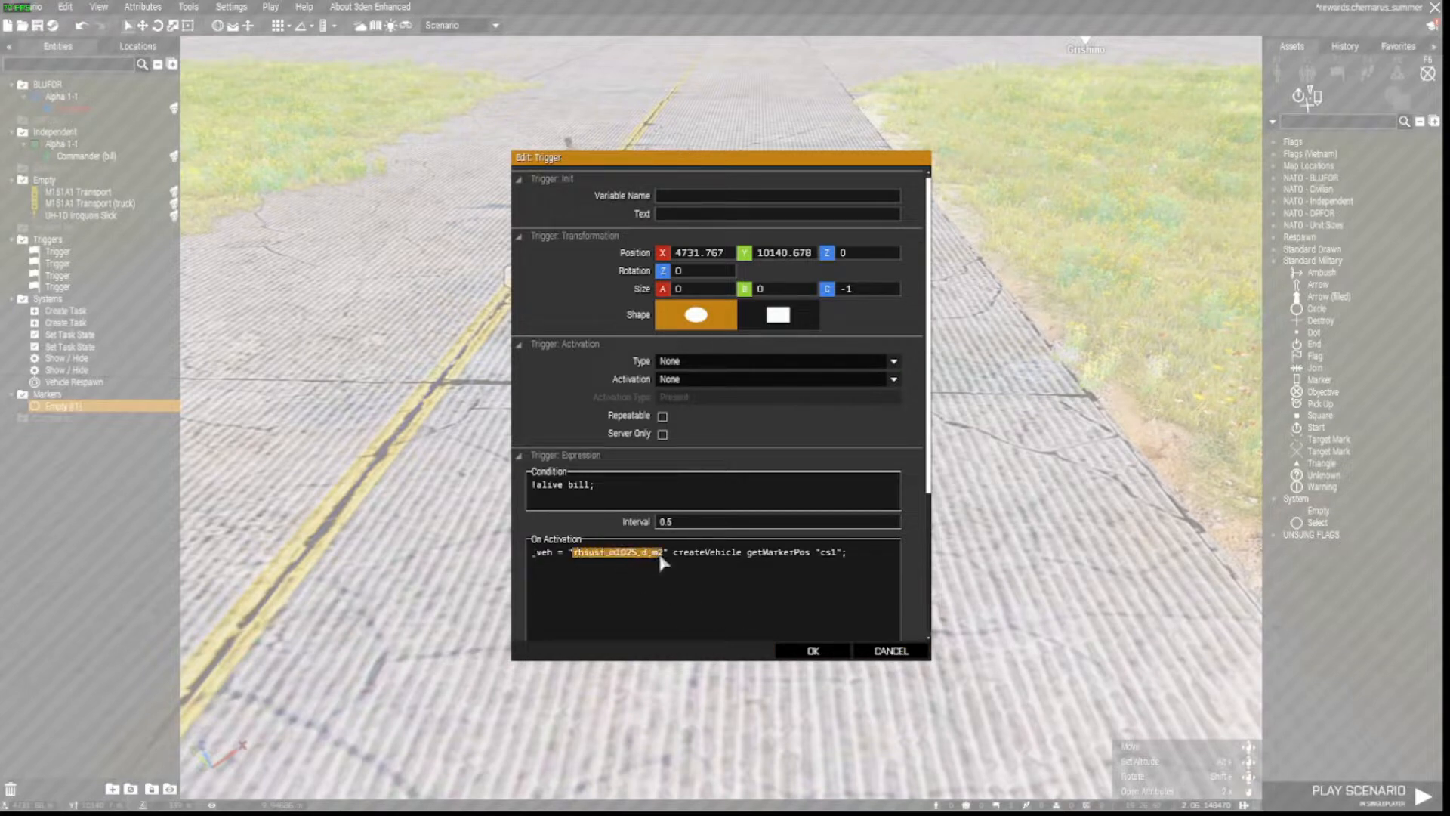
key(BackSpace)
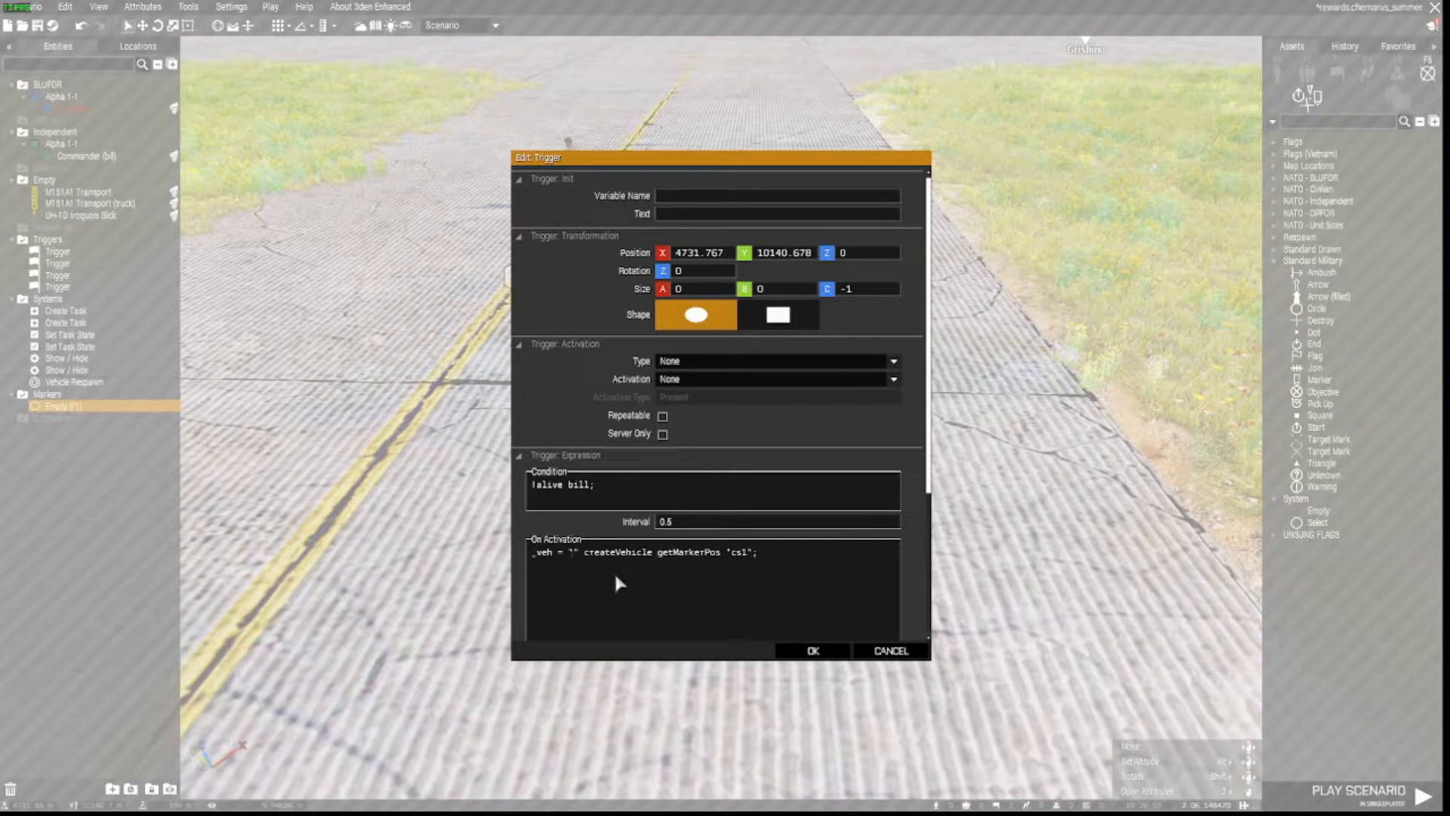
click(537, 556)
drag(536, 556, 554, 556)
drag(586, 559, 743, 554)
text(r)
click(835, 651)
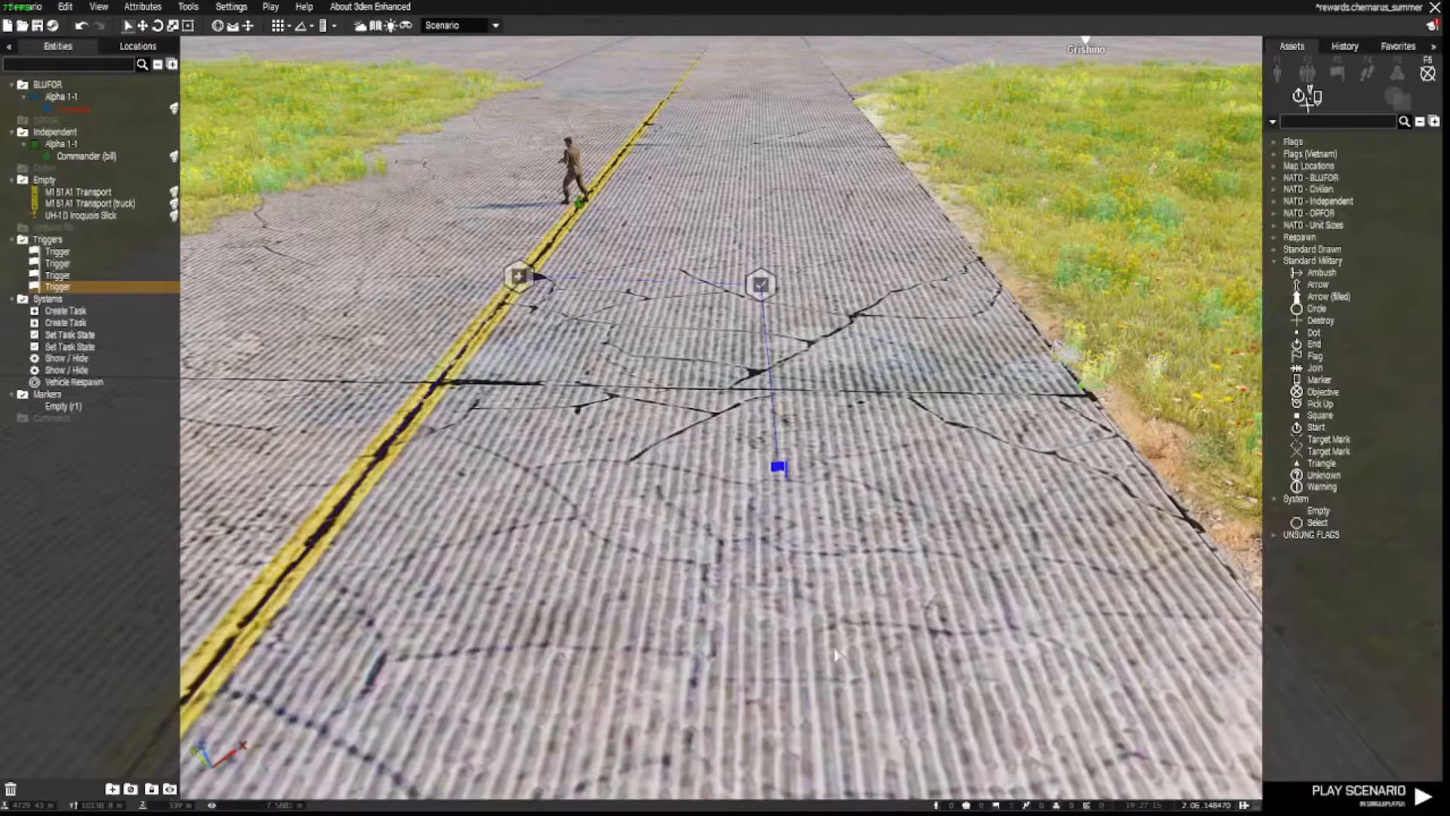
- Place an empty RAAF UH-1D Iroquois Slick on the apron in front of the hangar again
right_drag(838, 640, 800, 595)
key(w)
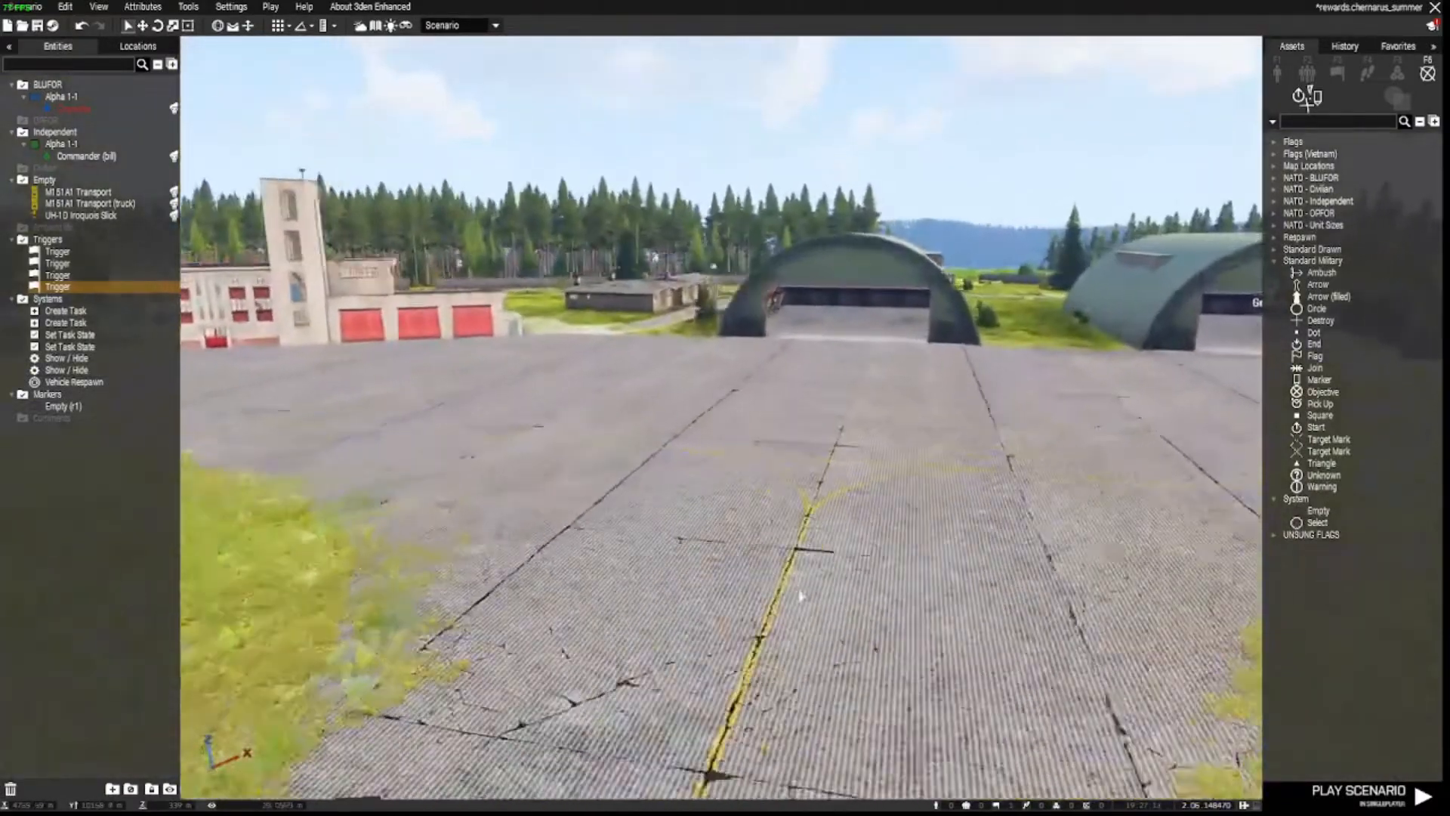
click(1277, 73)
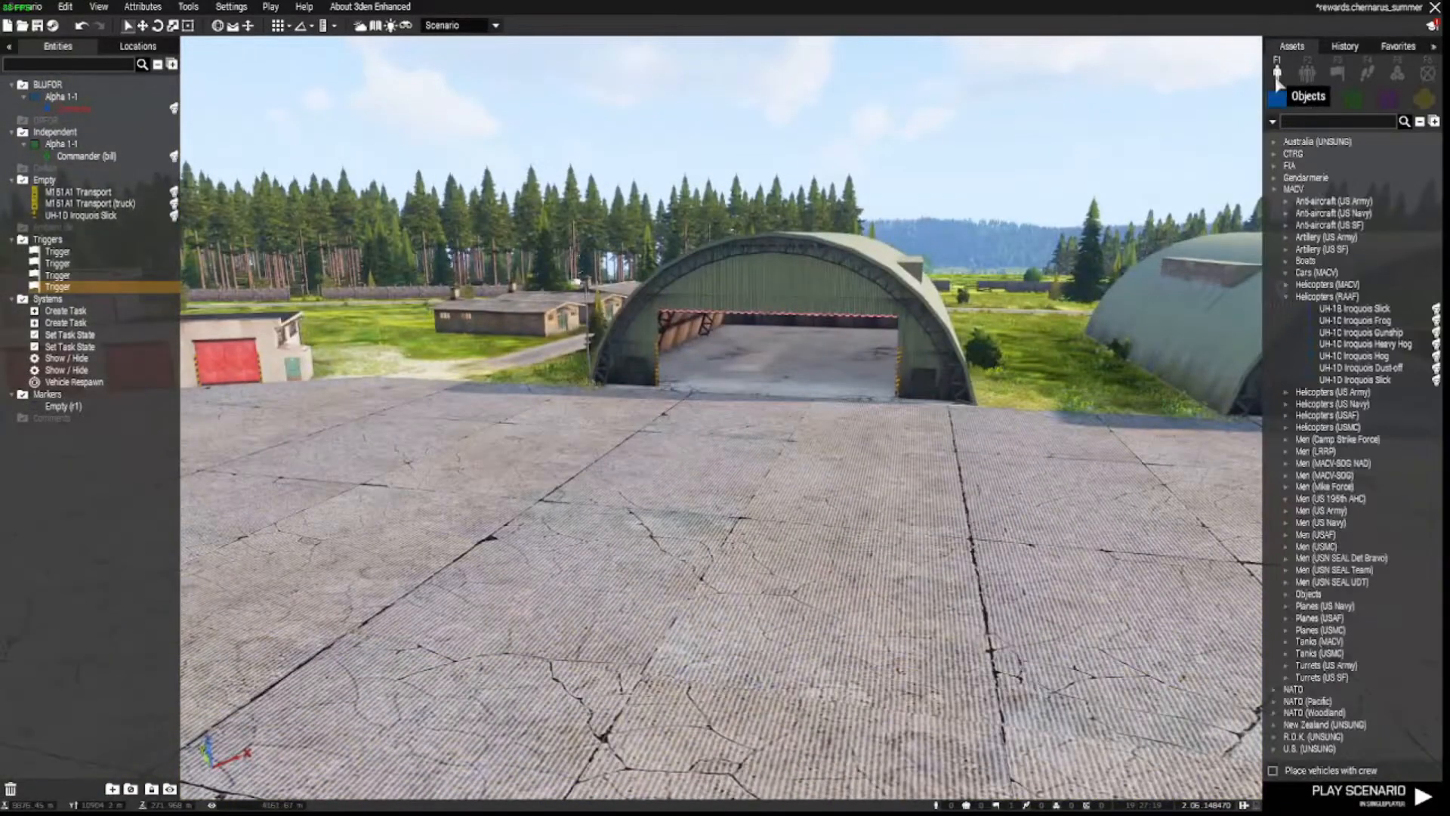
click(1354, 379)
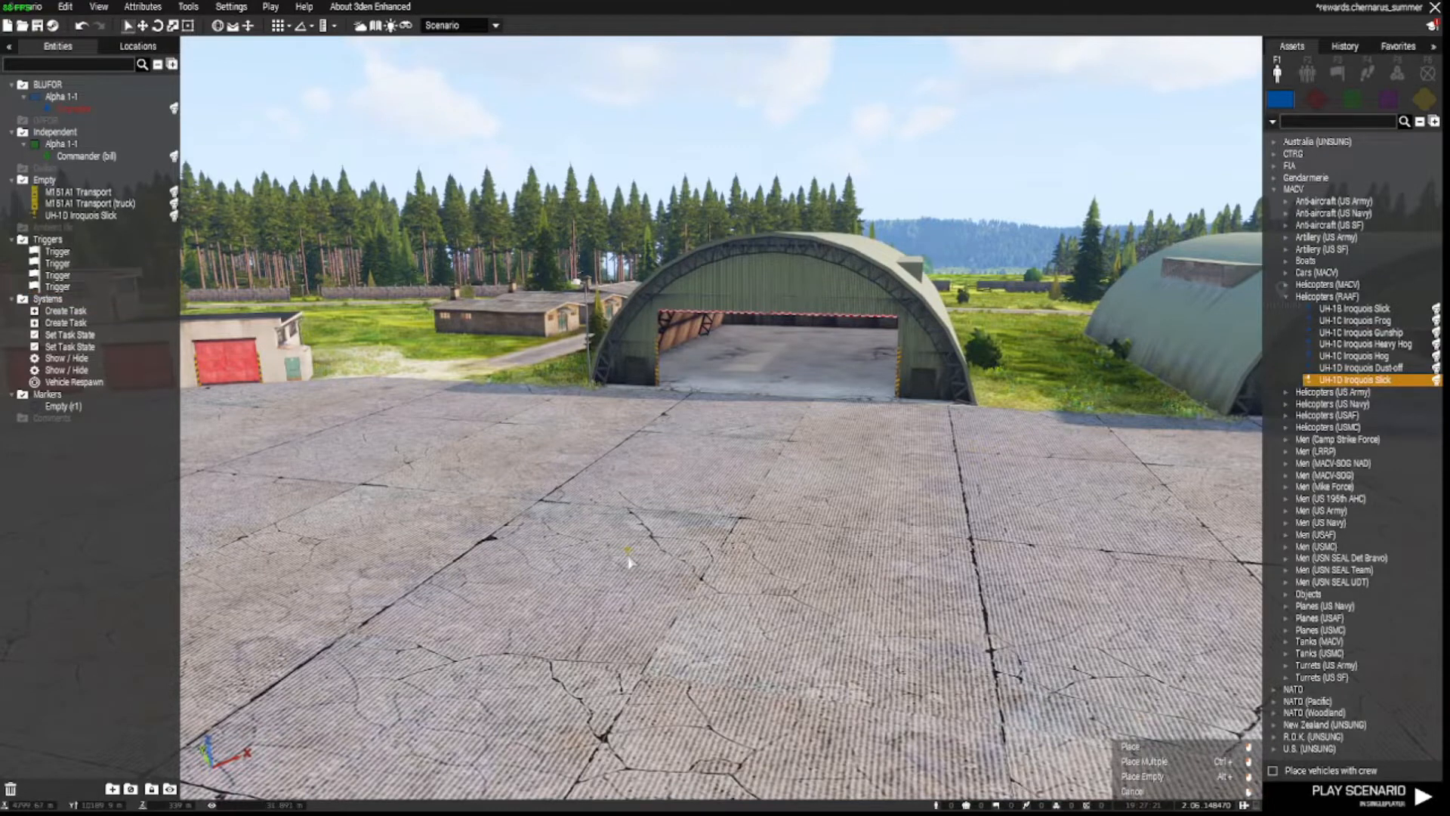
click(609, 521)
- Copy the newly placed helicopter's class name to the clipboard and remove the helicopter
right_click(600, 519)
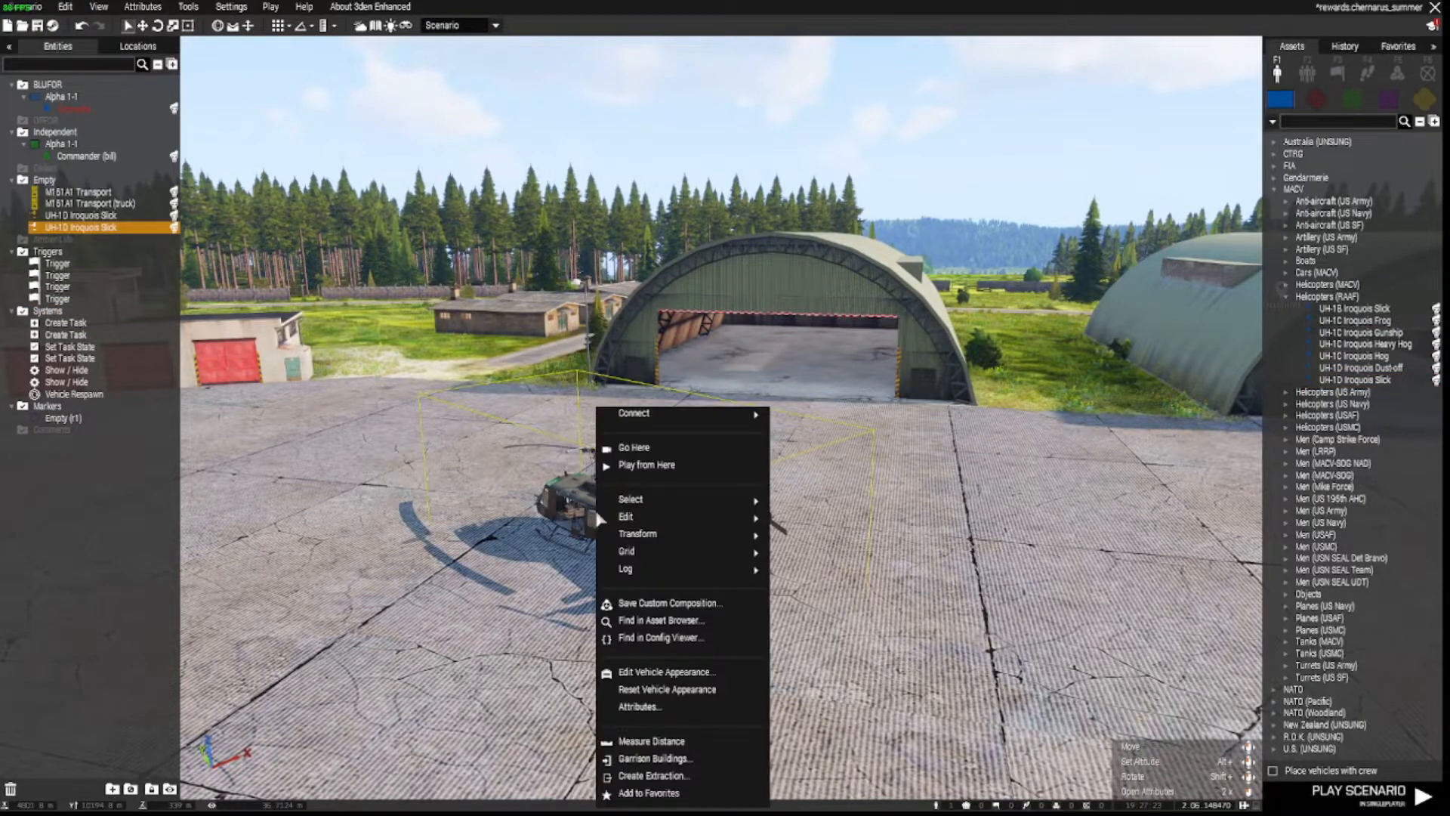
mouse_move(641, 575)
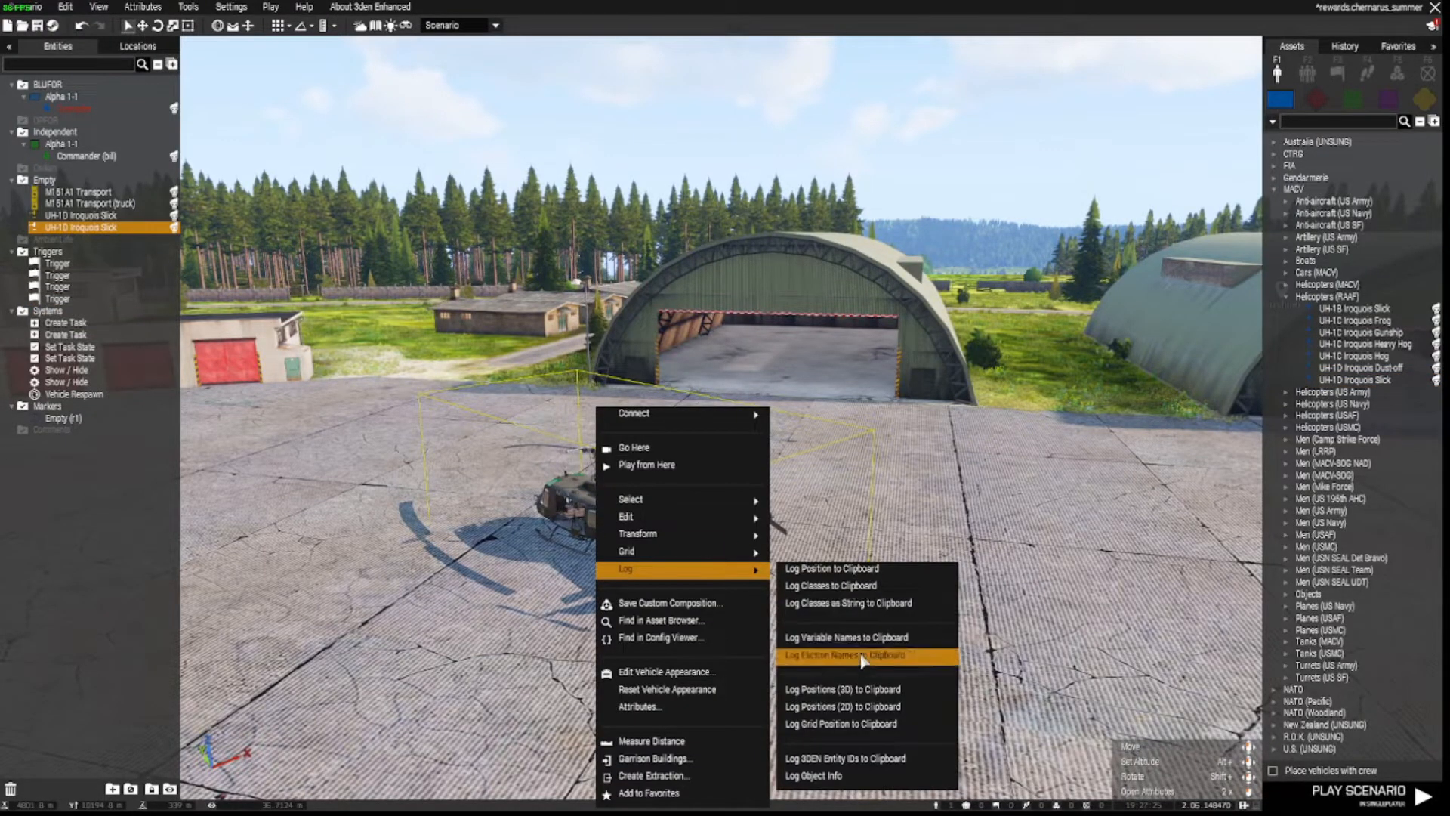
click(830, 568)
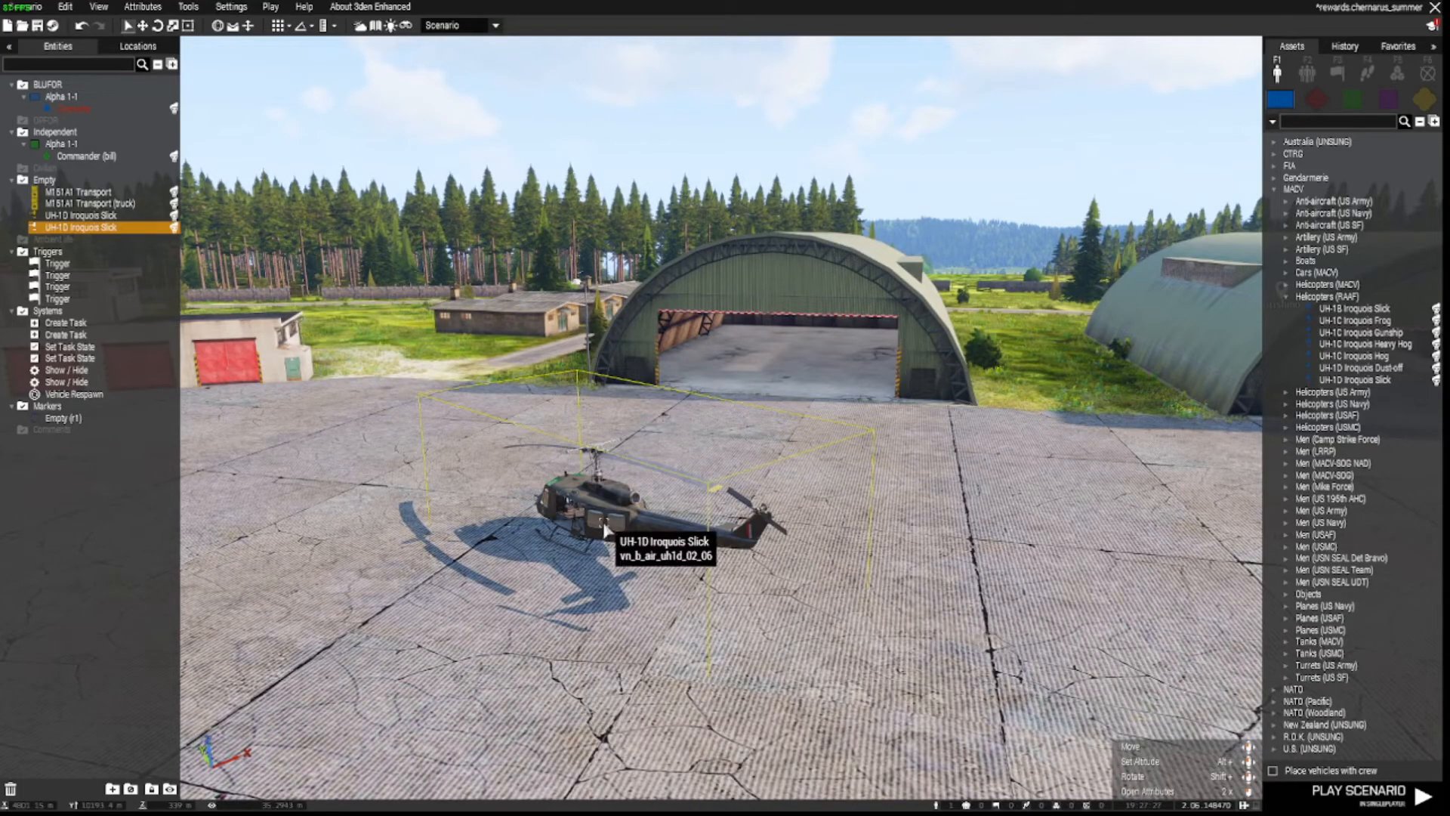
key(Delete)
- Insert the class name vn_b_air_uh1d_02_06 between the empty quotes in the death trigger's On Activation code and save the trigger
key(s)
key(d)
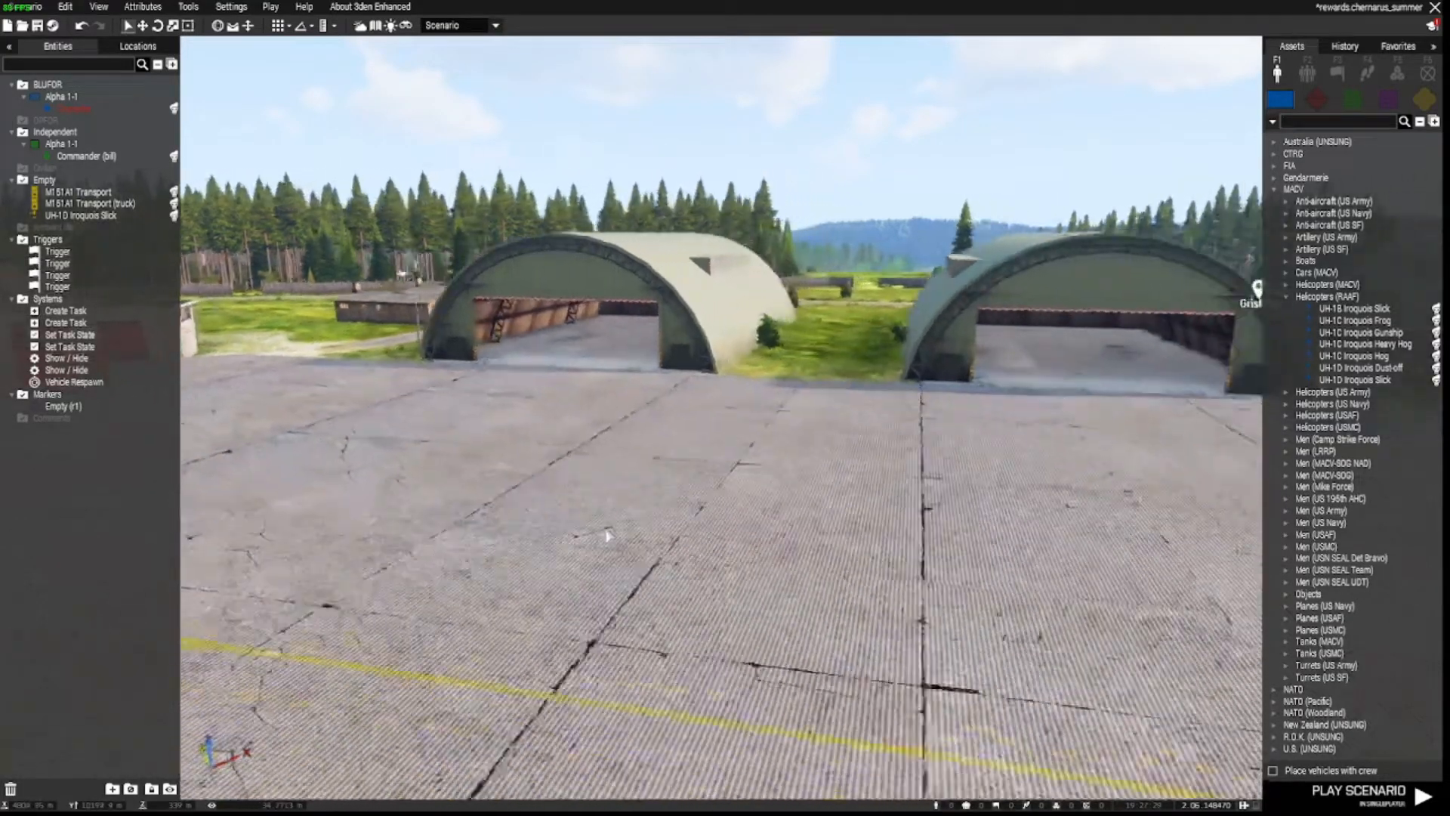
right_drag(521, 570, 450, 599)
key(a)
key(w)
key(a)
key(s)
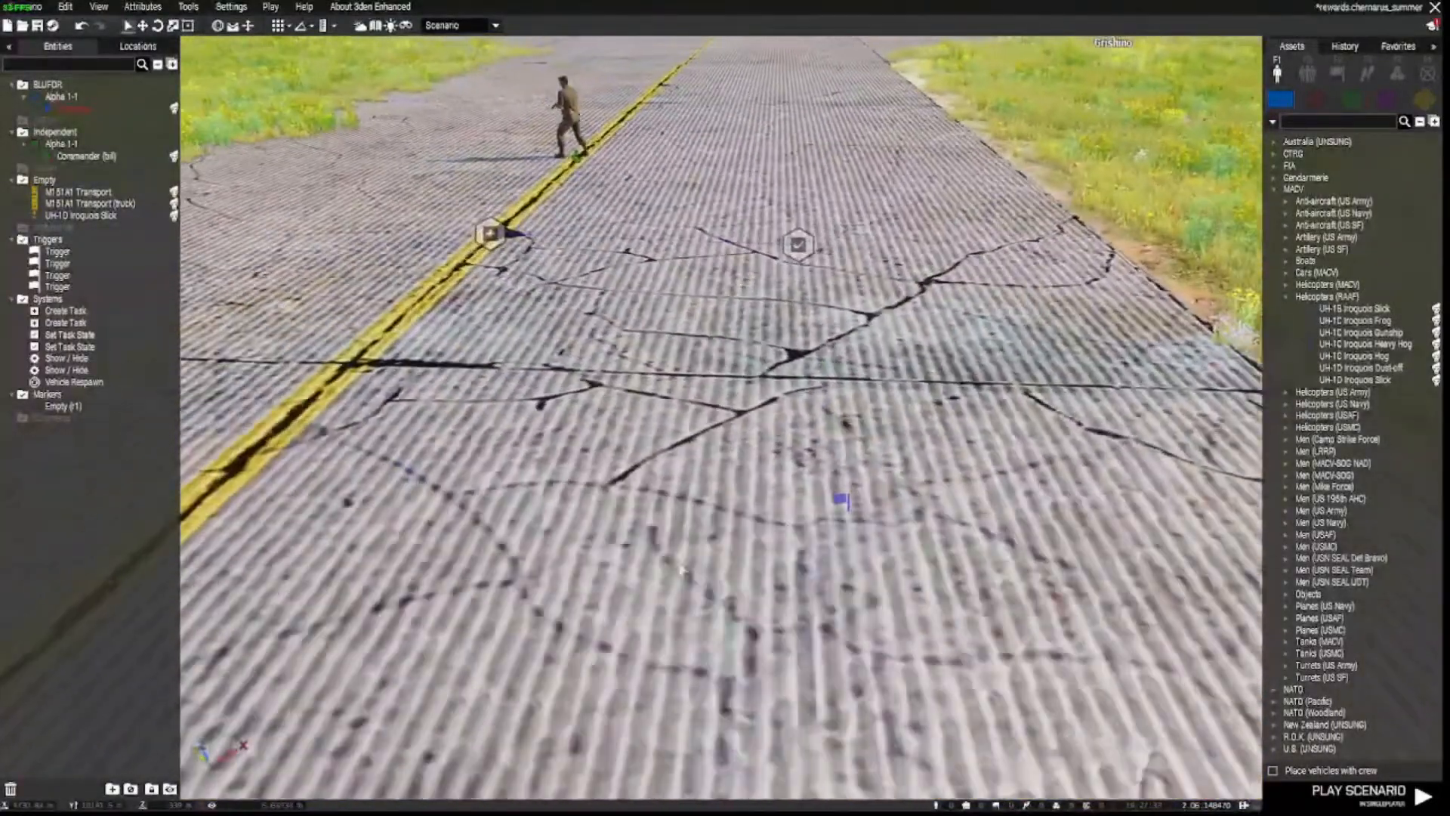
key(d)
double_click(736, 371)
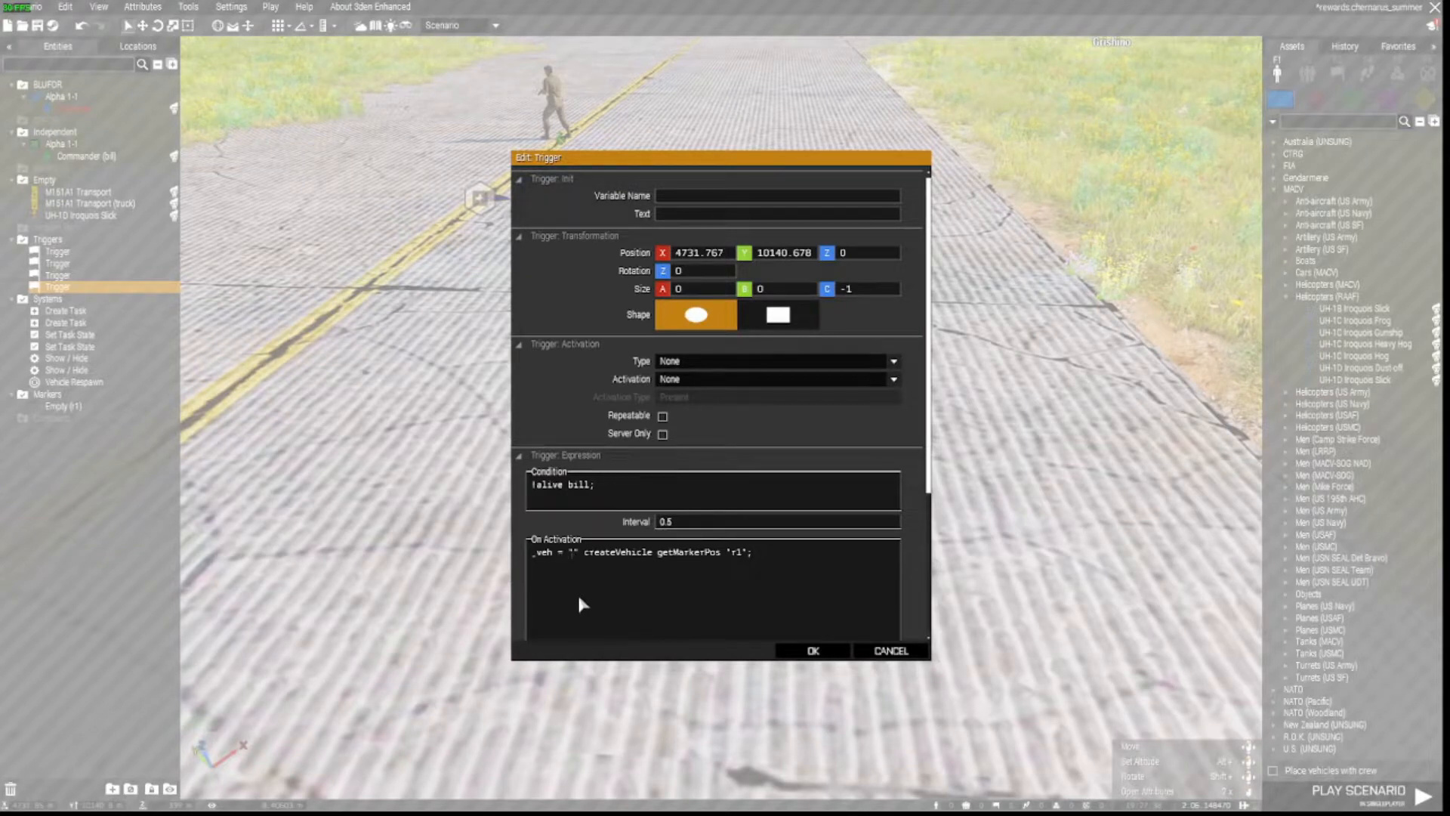
text(vn_b_air_uh1d_02_06)
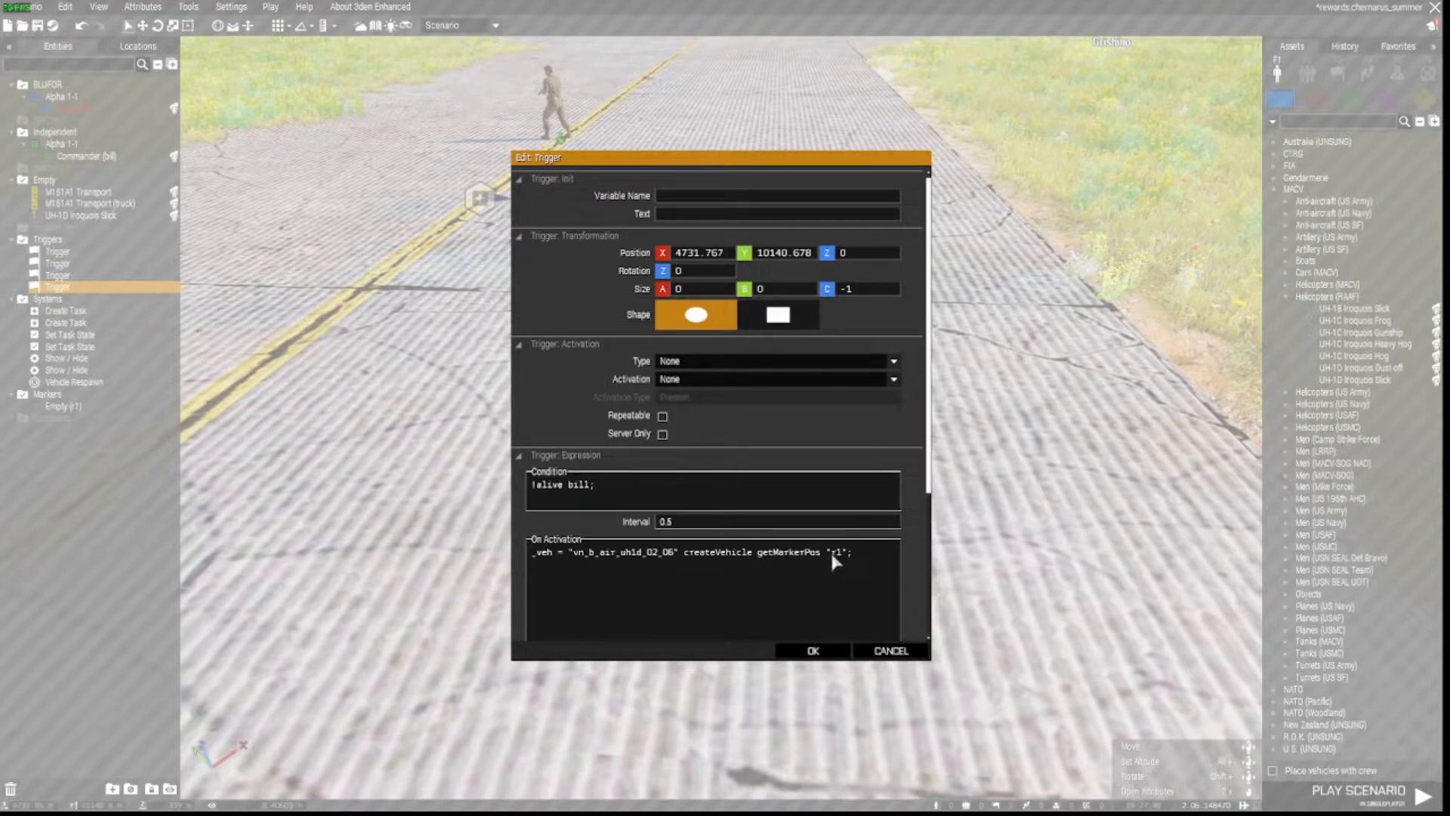
drag(831, 555, 839, 556)
click(831, 651)
right_drag(839, 589, 835, 740)
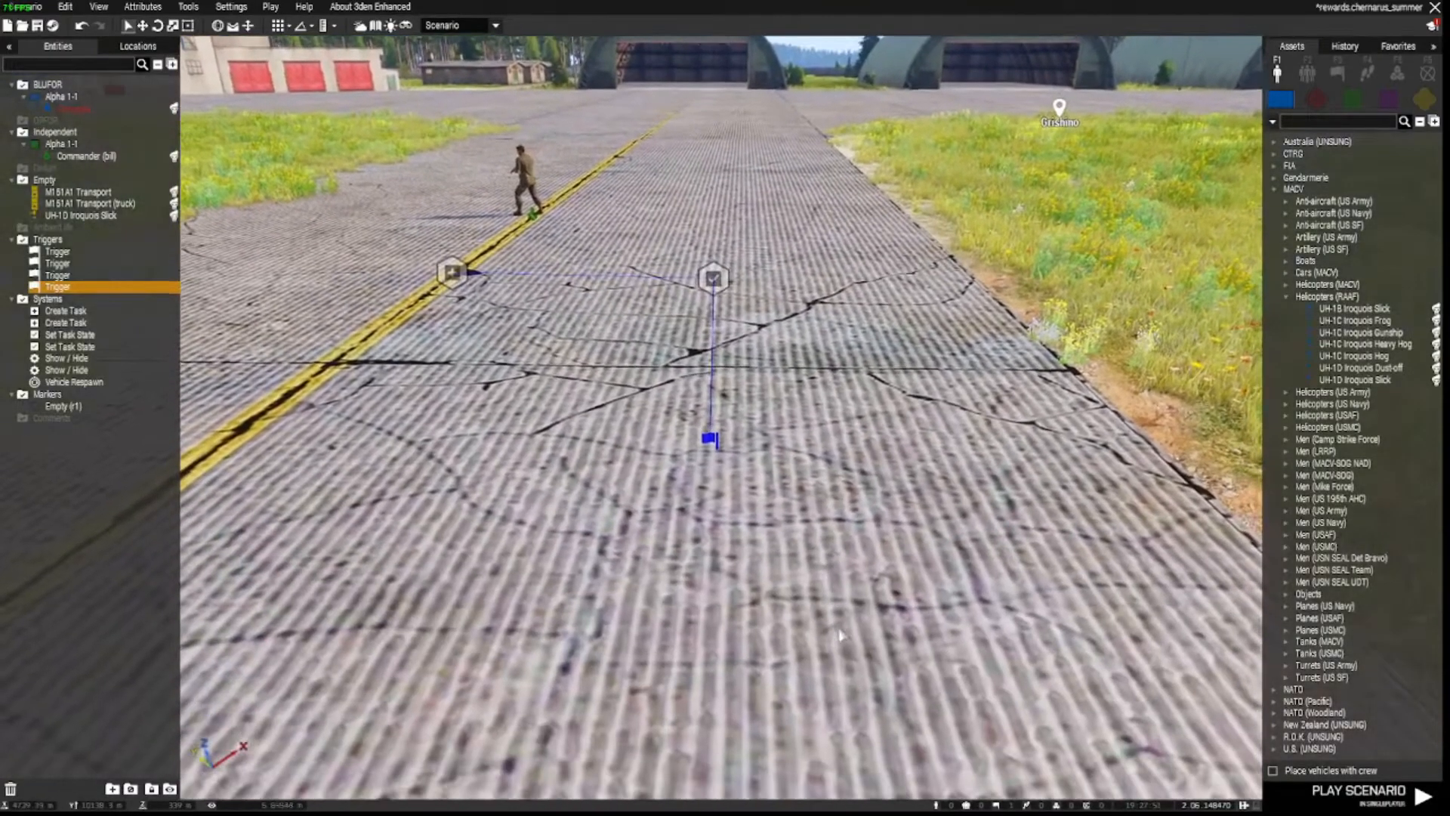
- Add hint "You have a new chopper at base"; to the death trigger's On Activation code, set its countdown timer to 5, and save it
double_click(709, 438)
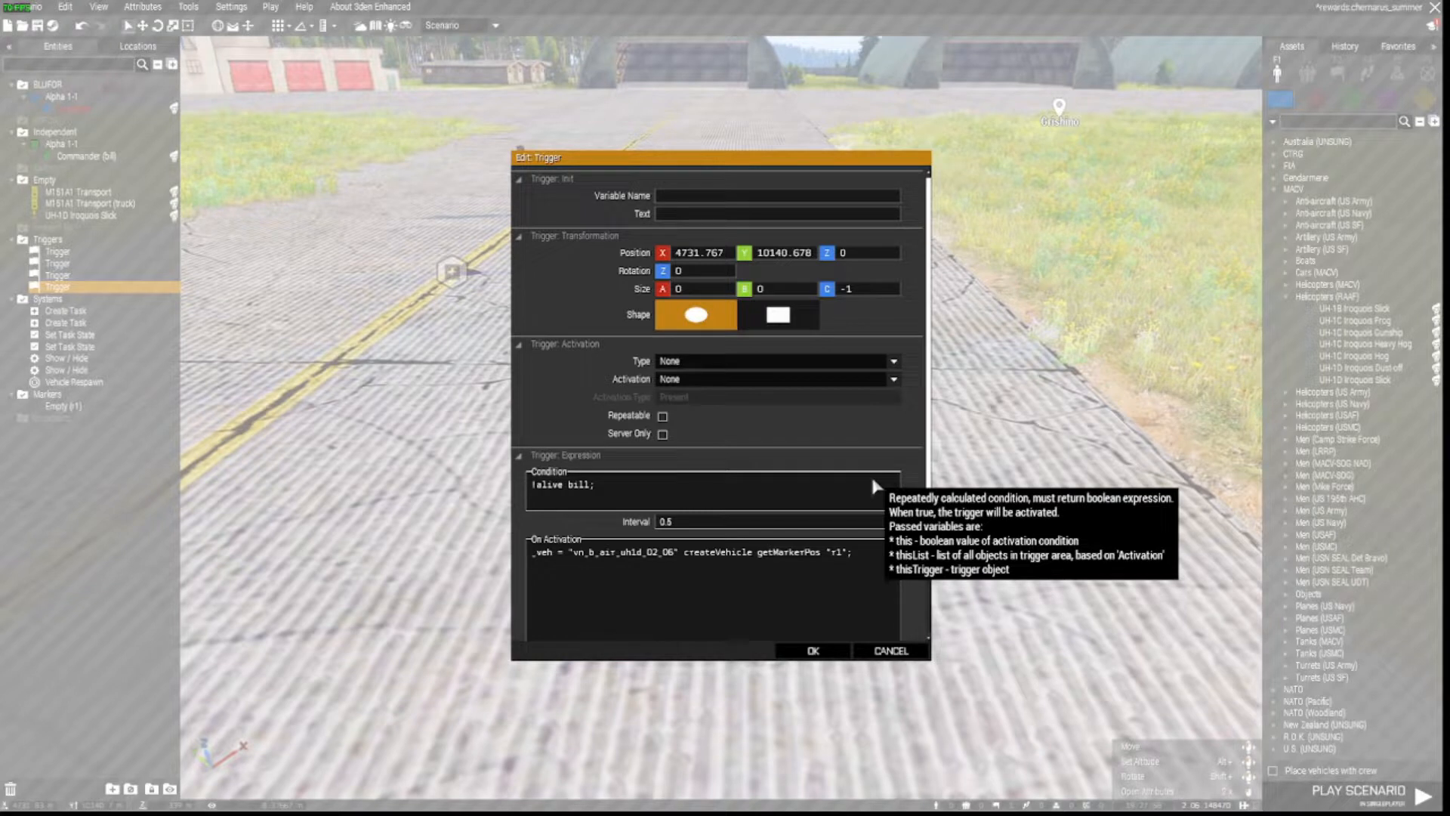
text(hint "You have a new chopper at base";)
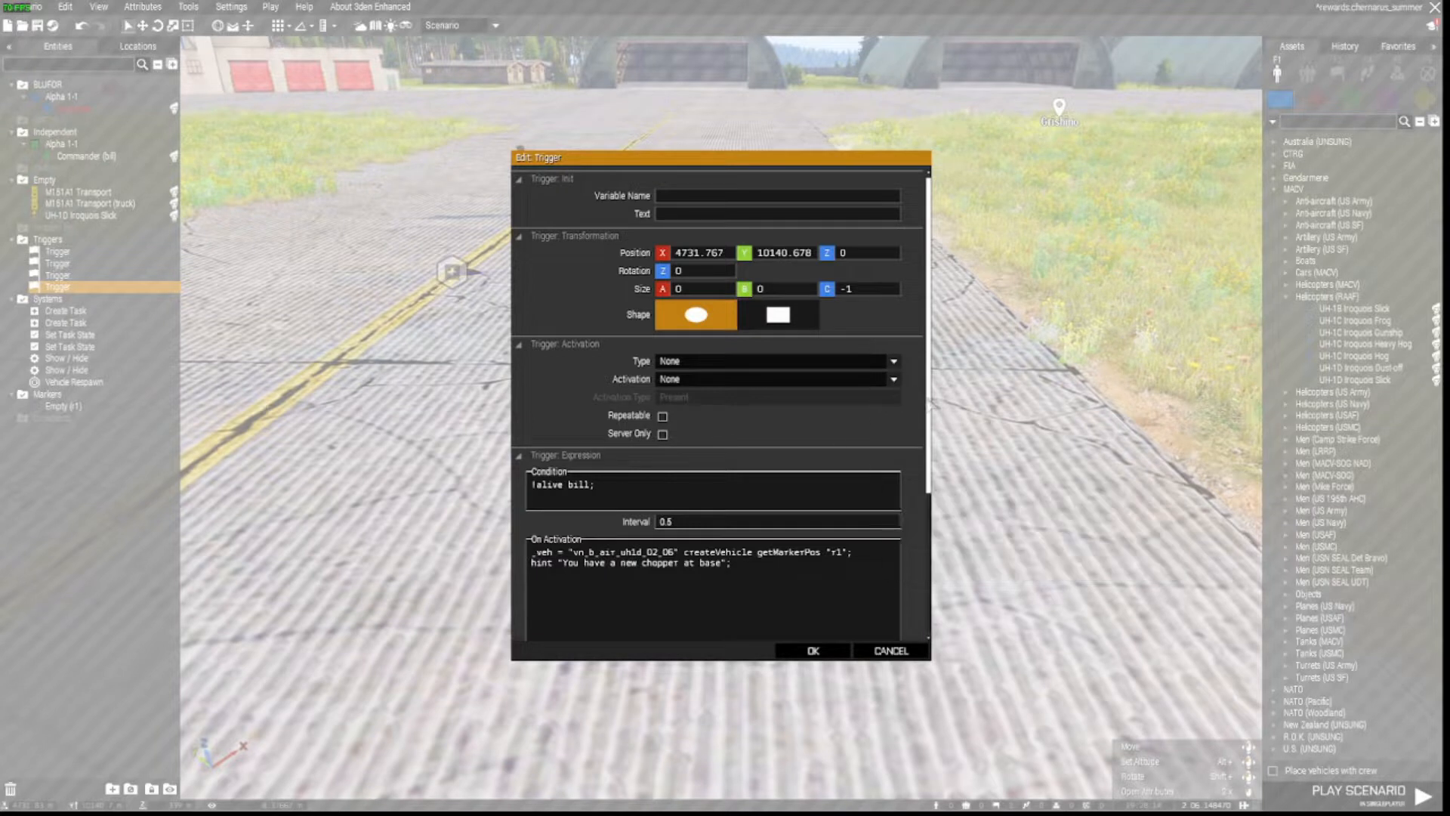
scroll(834, 602, down, 5)
click(701, 607)
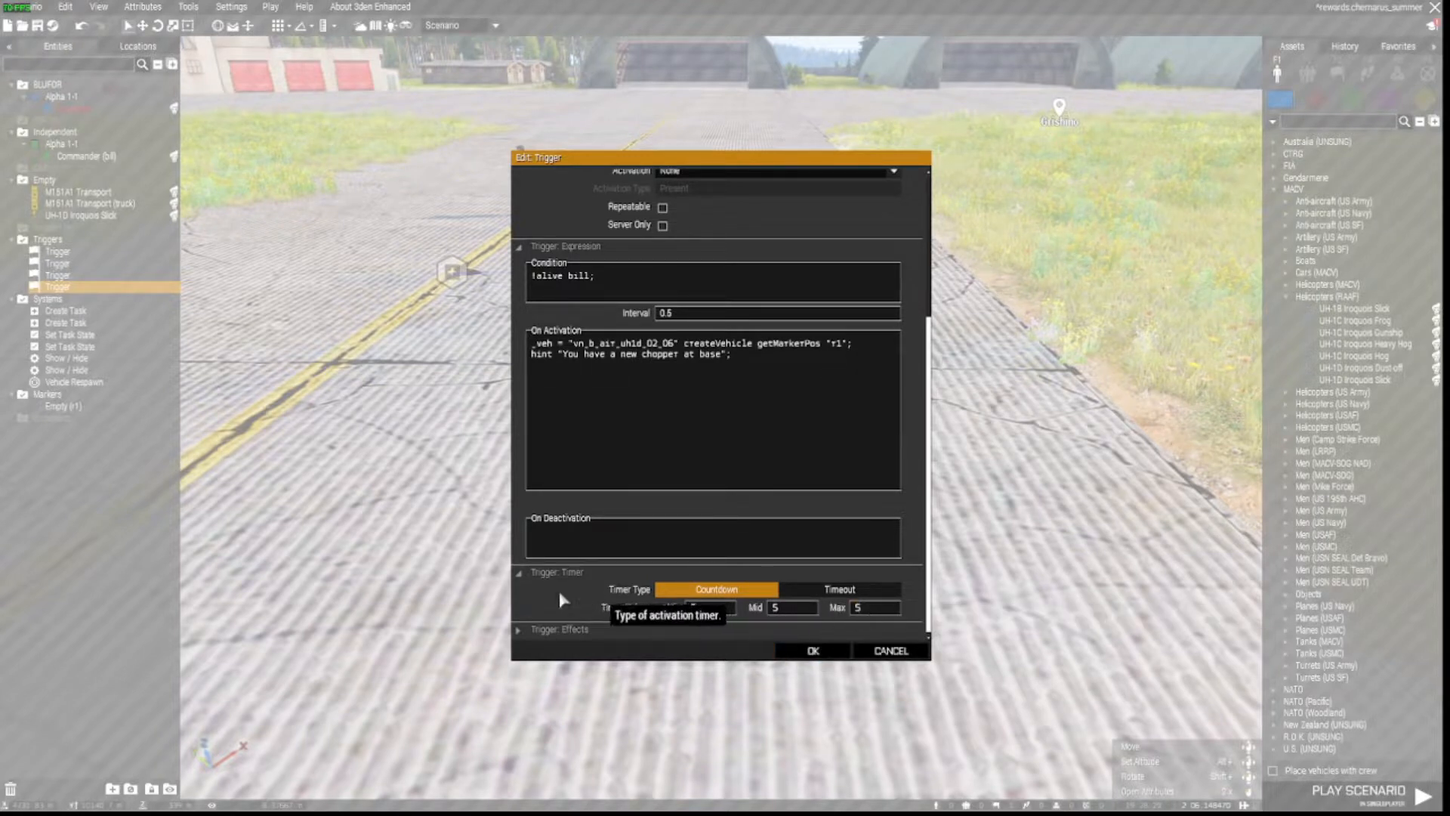
click(818, 651)
- Review the player-presence trigger, the Create Task module and the Commander along the runway
right_drag(806, 643, 800, 619)
key(s)
key(a)
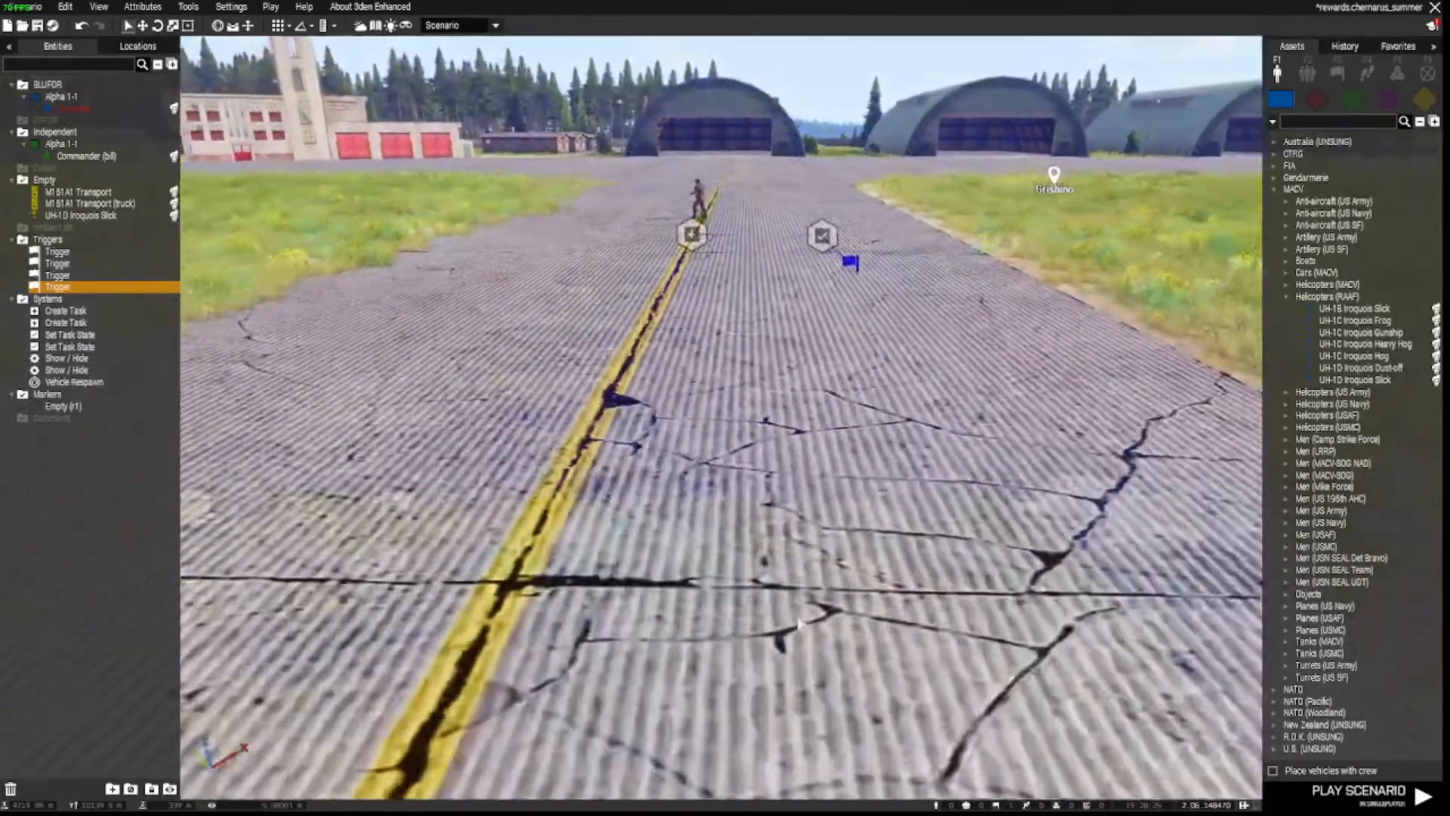
key(s)
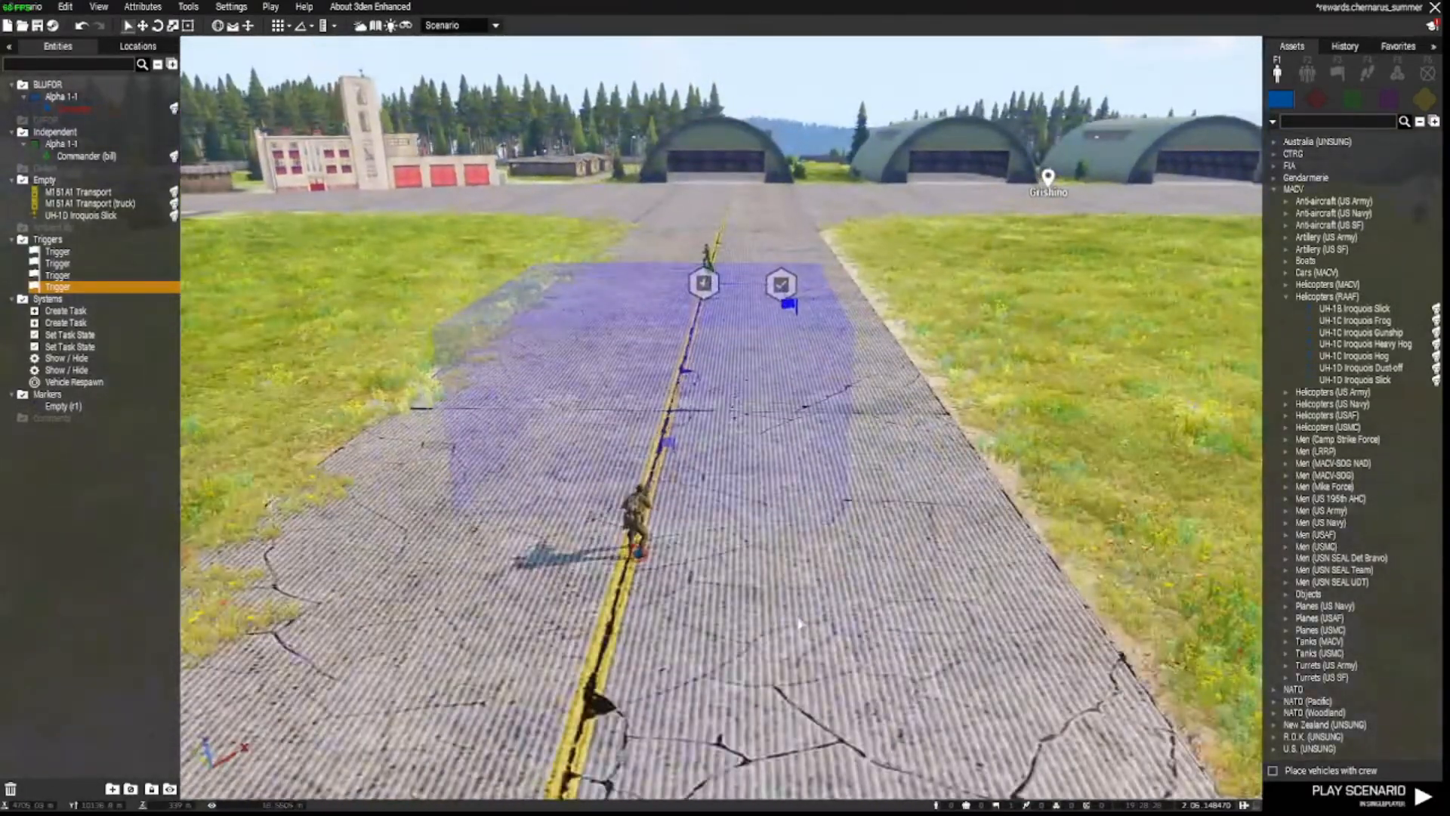
key(w)
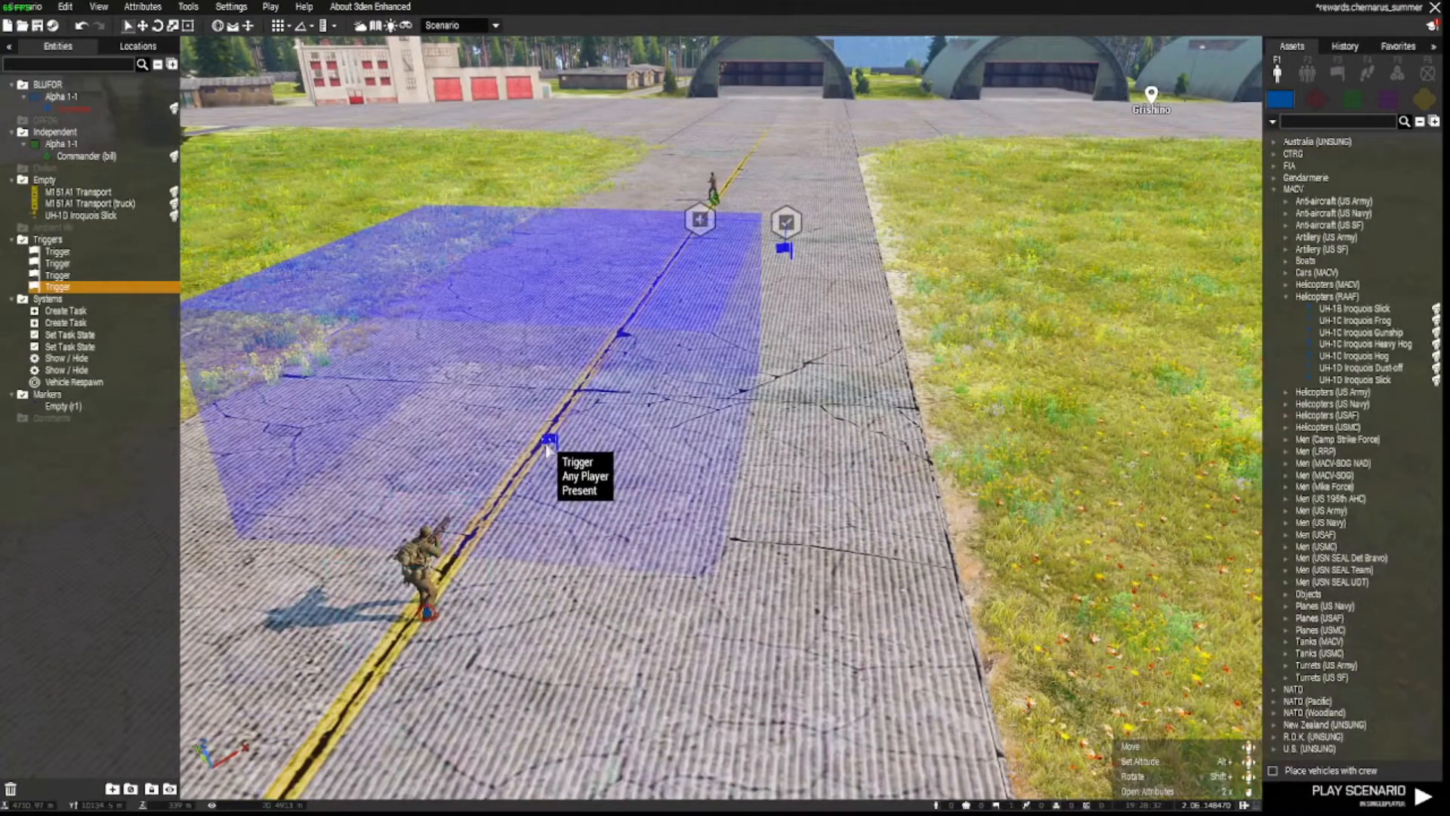
click(674, 276)
click(698, 220)
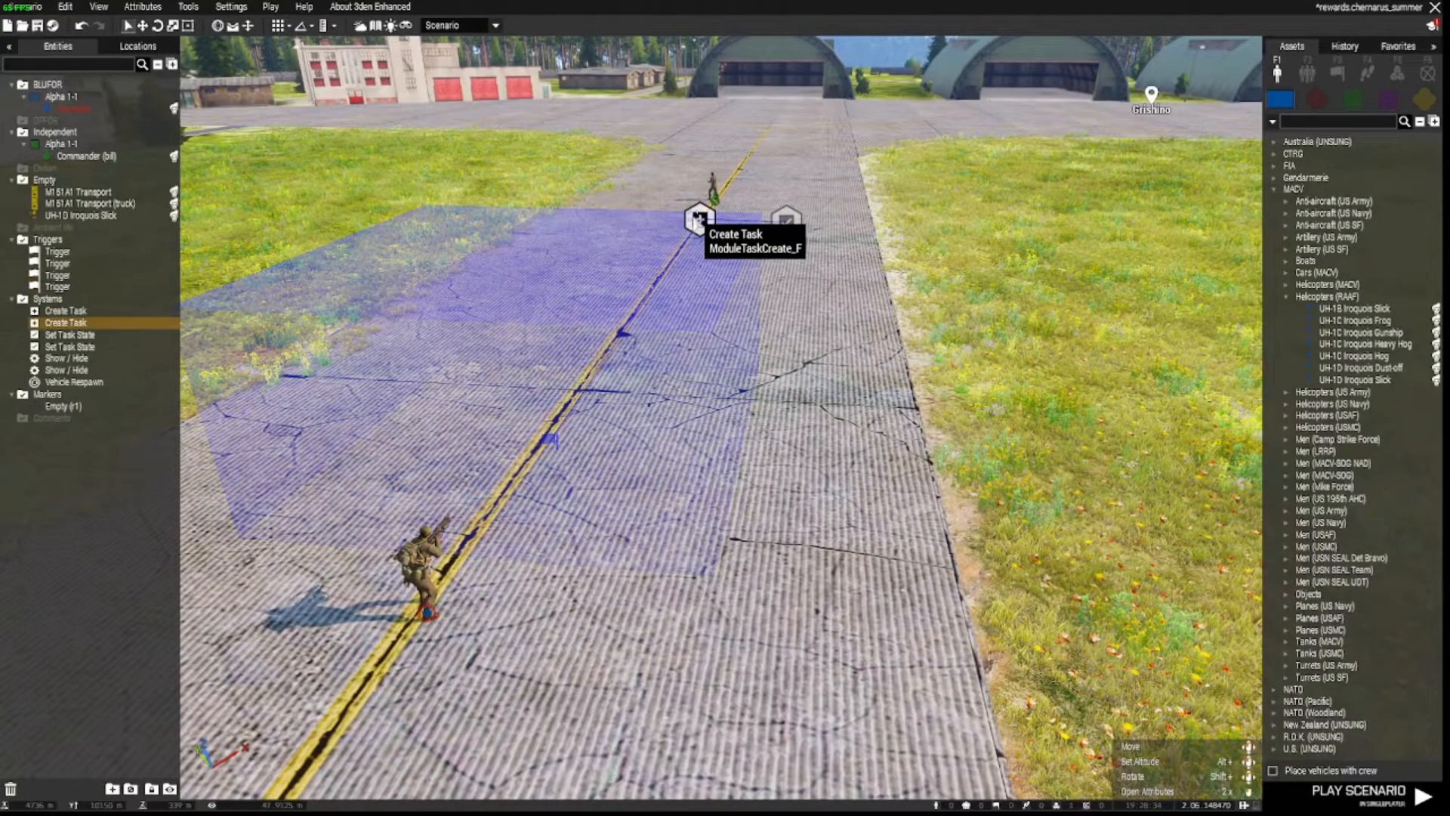
key(w)
click(707, 346)
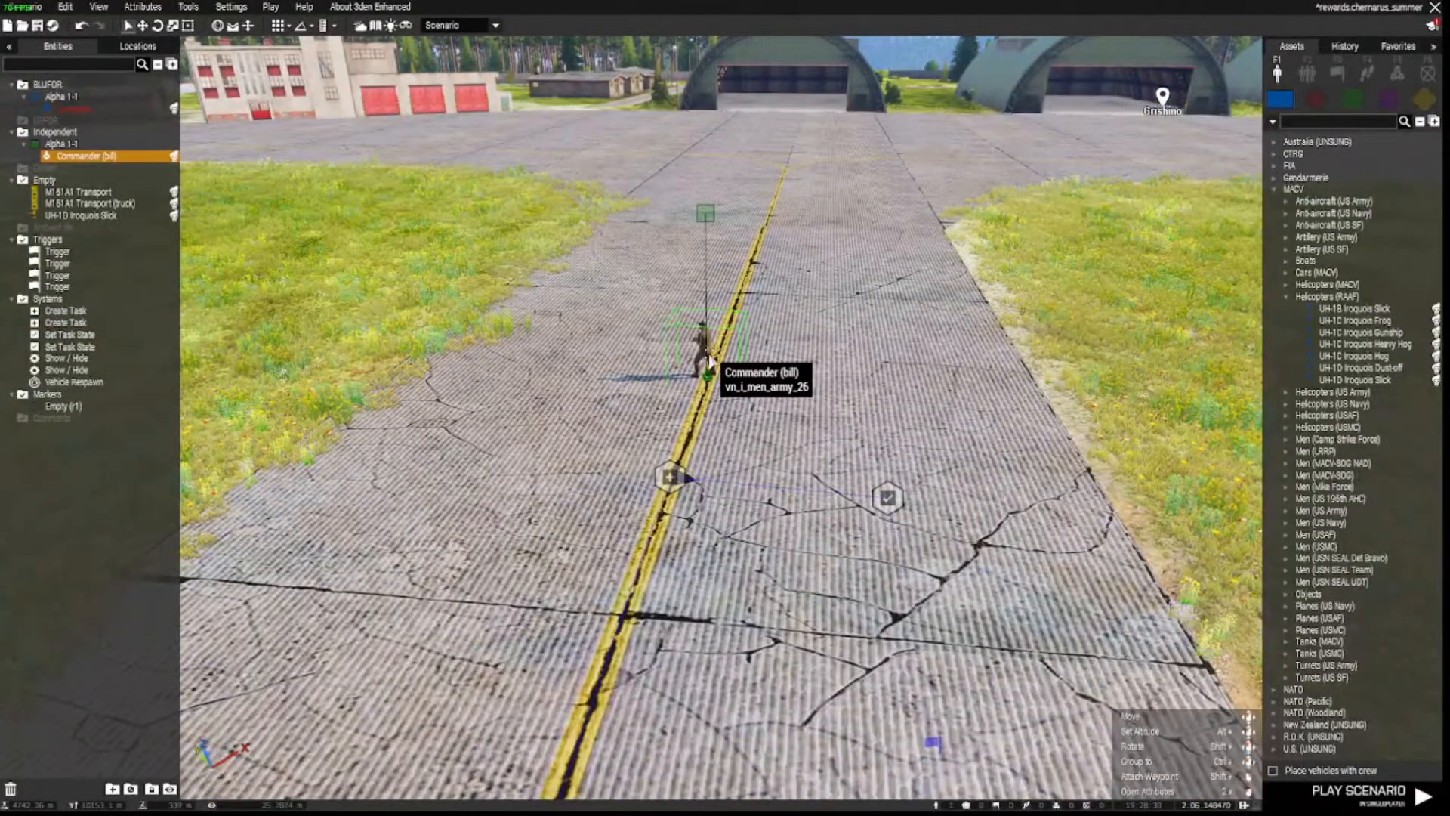
- Review the death trigger's condition and the state setting of the linked Set Task State module
key(s)
key(d)
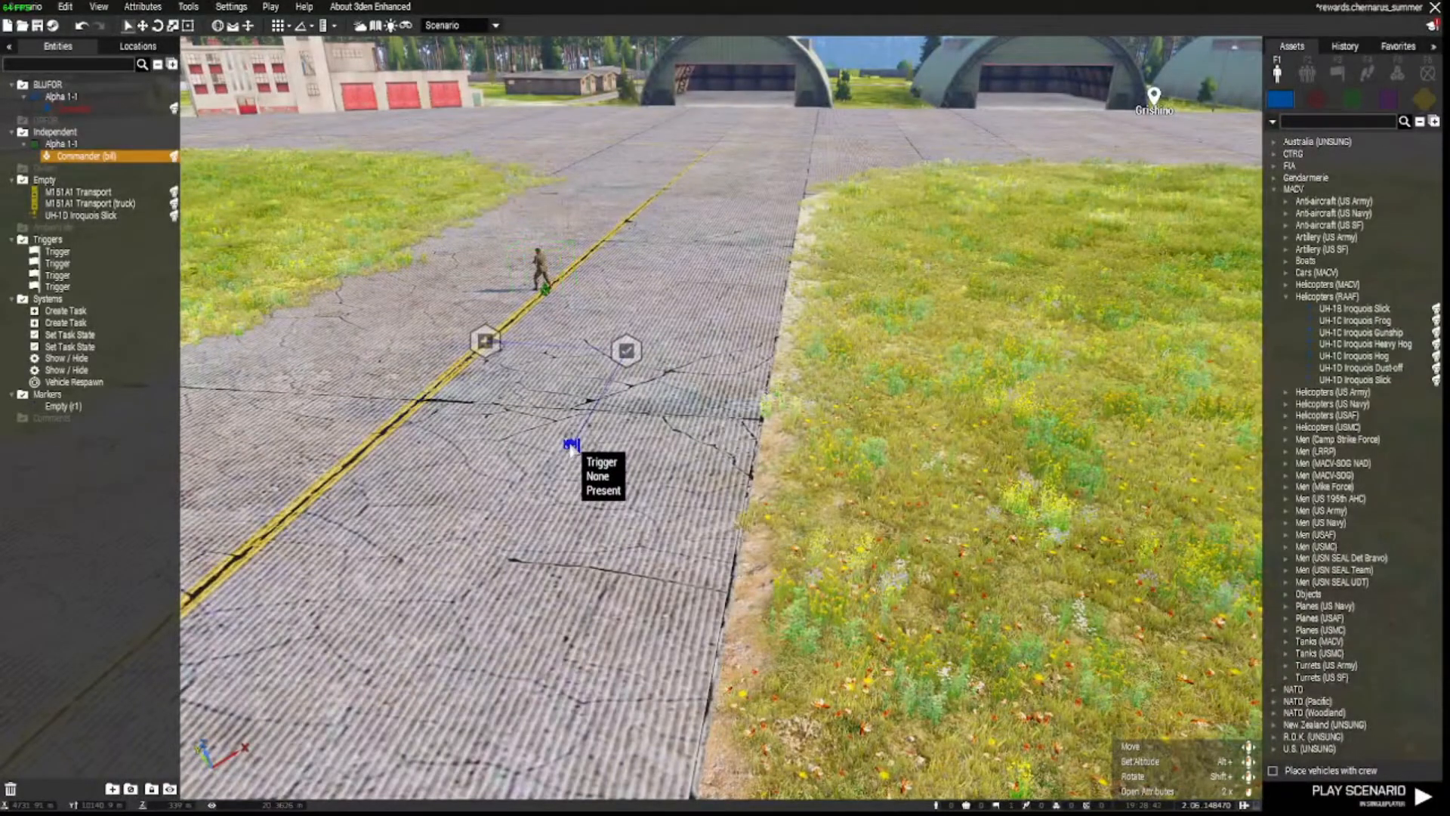
double_click(571, 446)
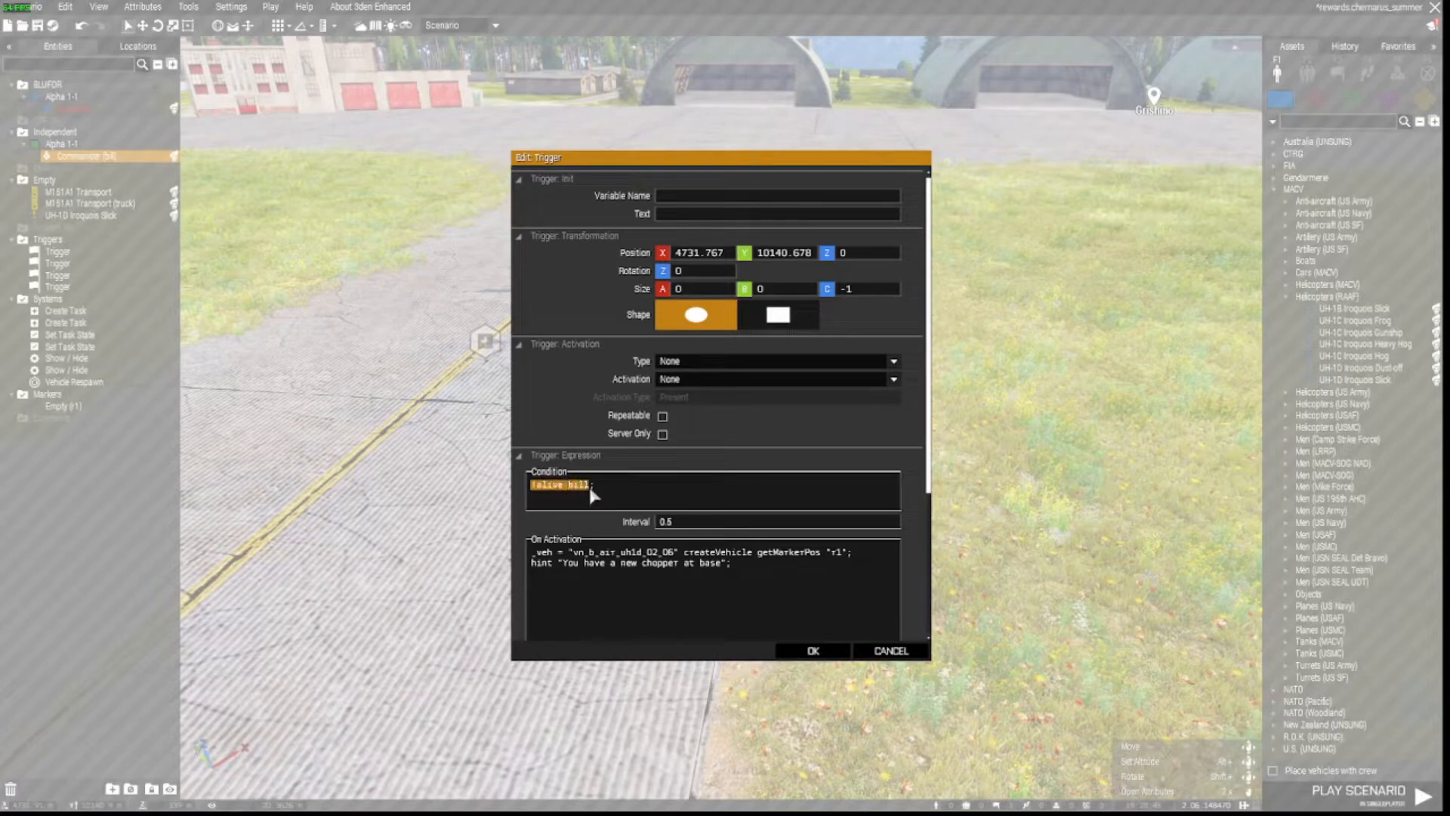
click(883, 654)
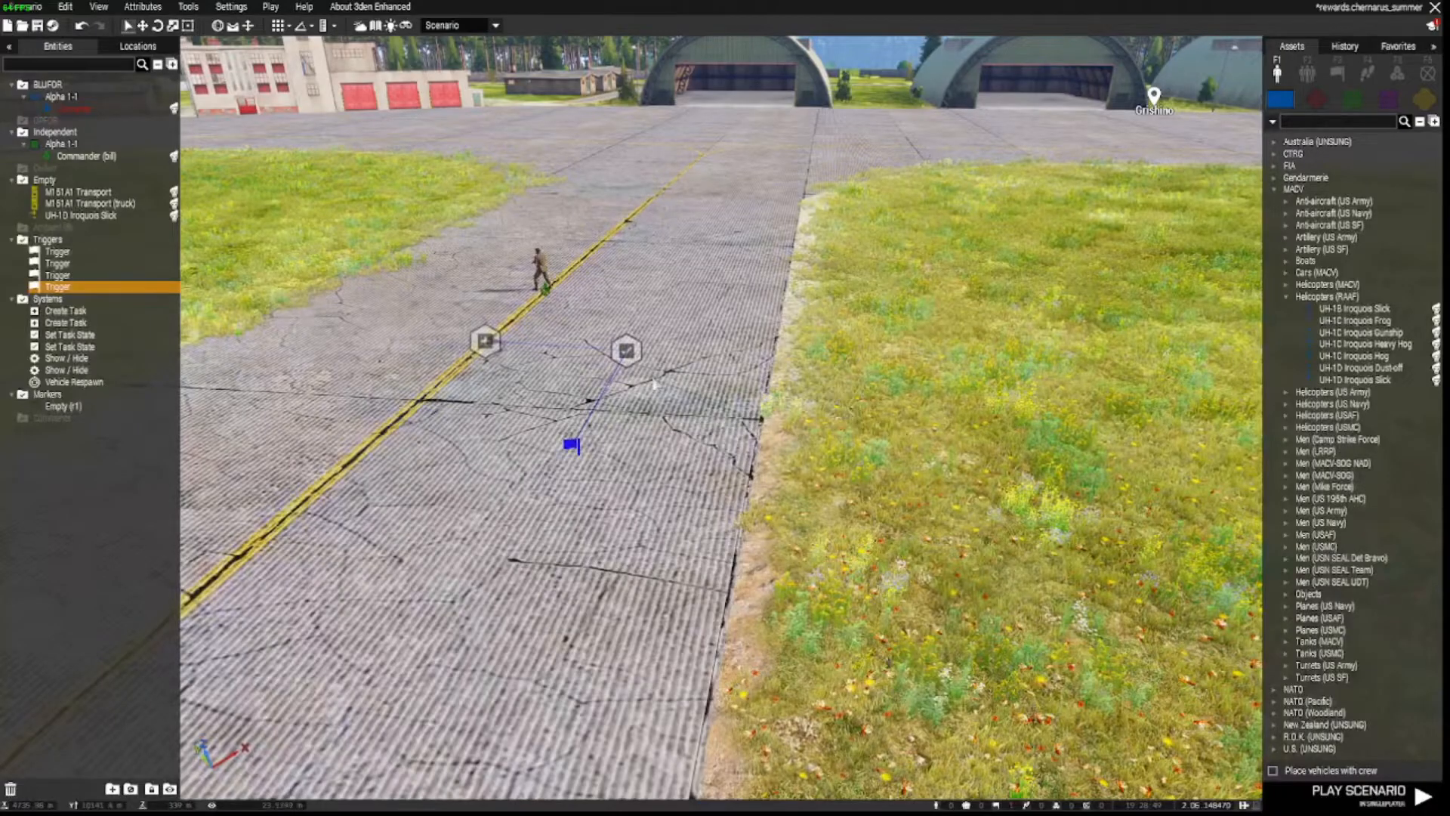
double_click(627, 351)
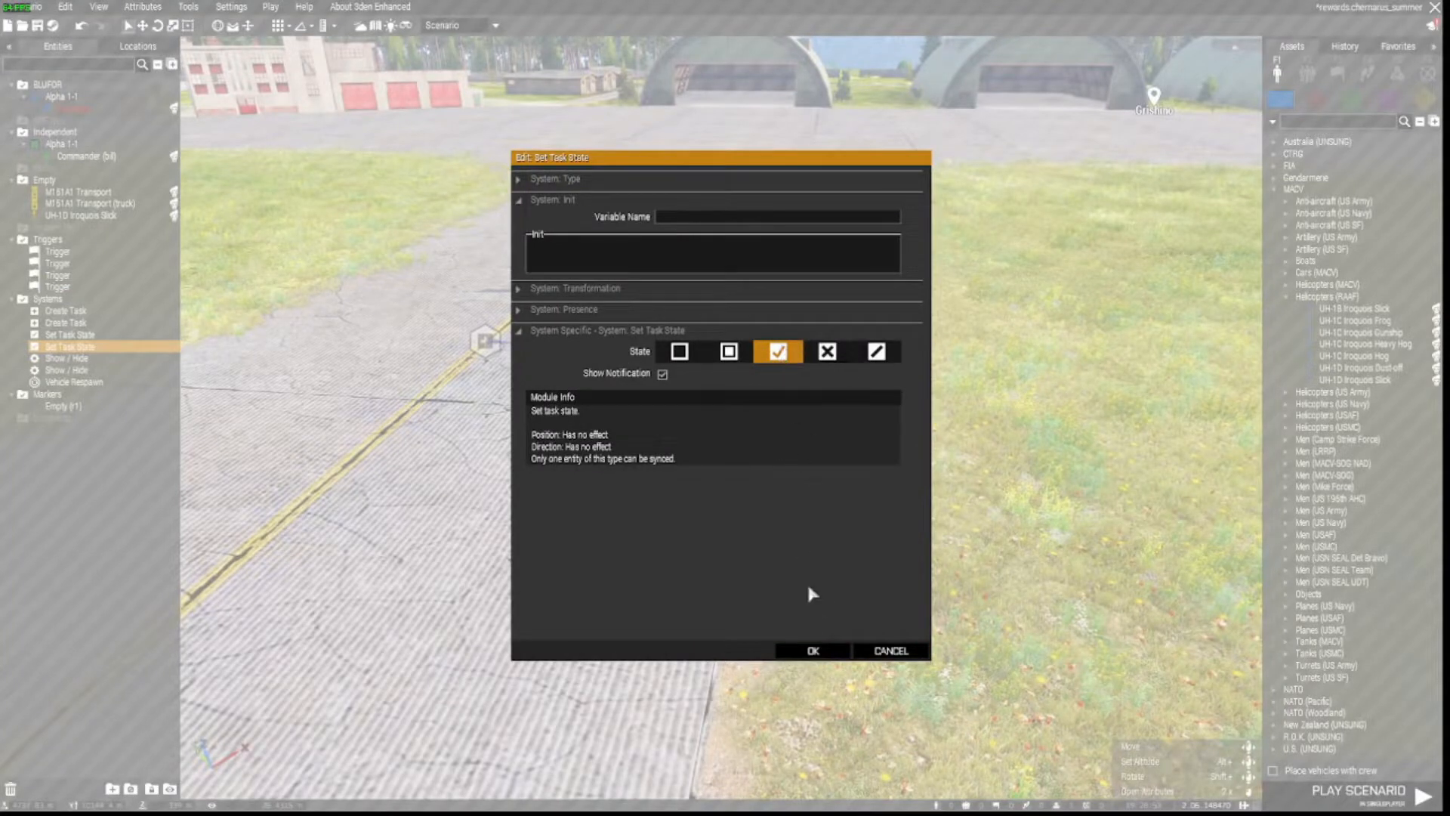
click(813, 650)
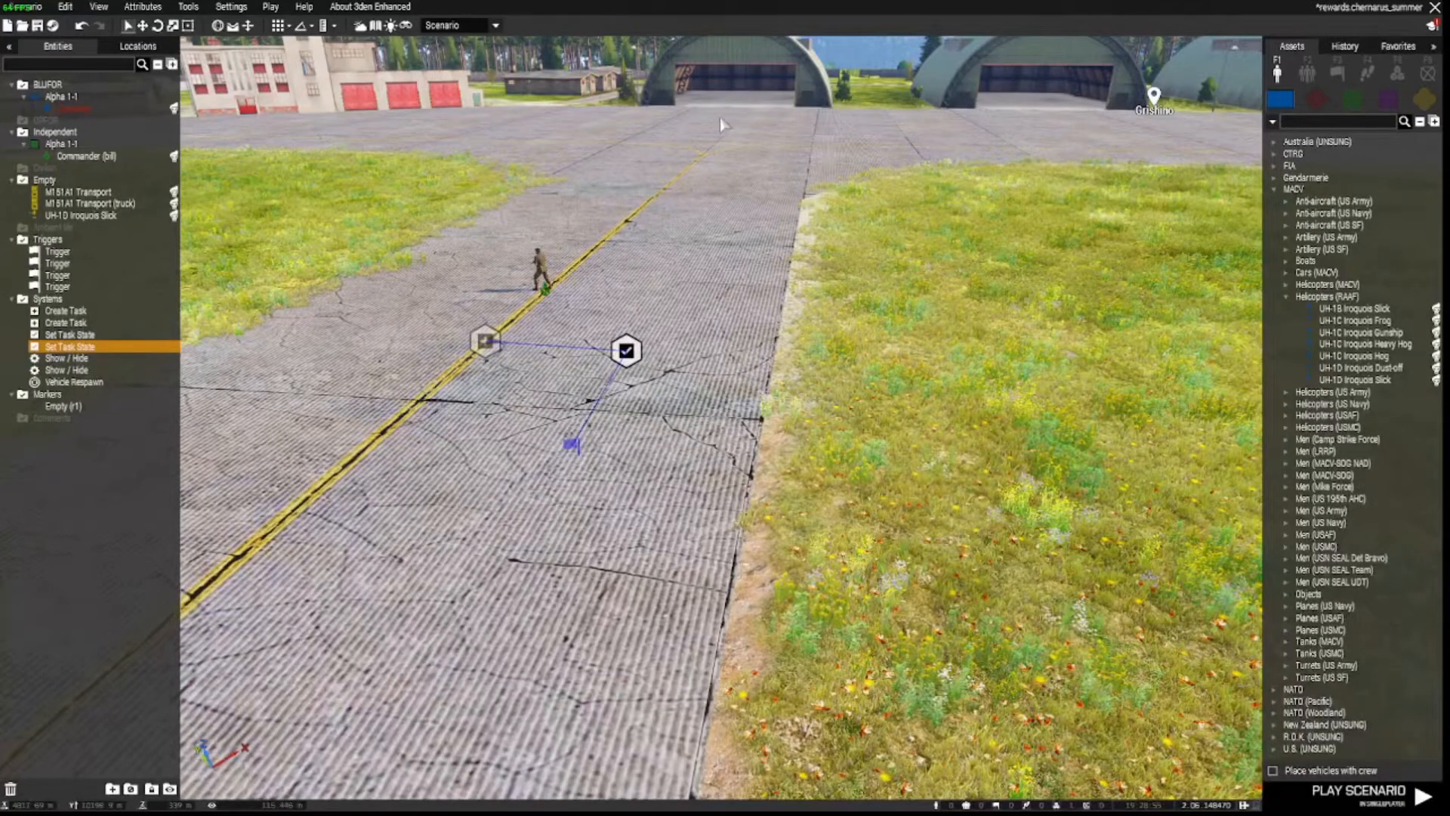
- Play the scenario in singleplayer and switch to the third-person view
key(w)
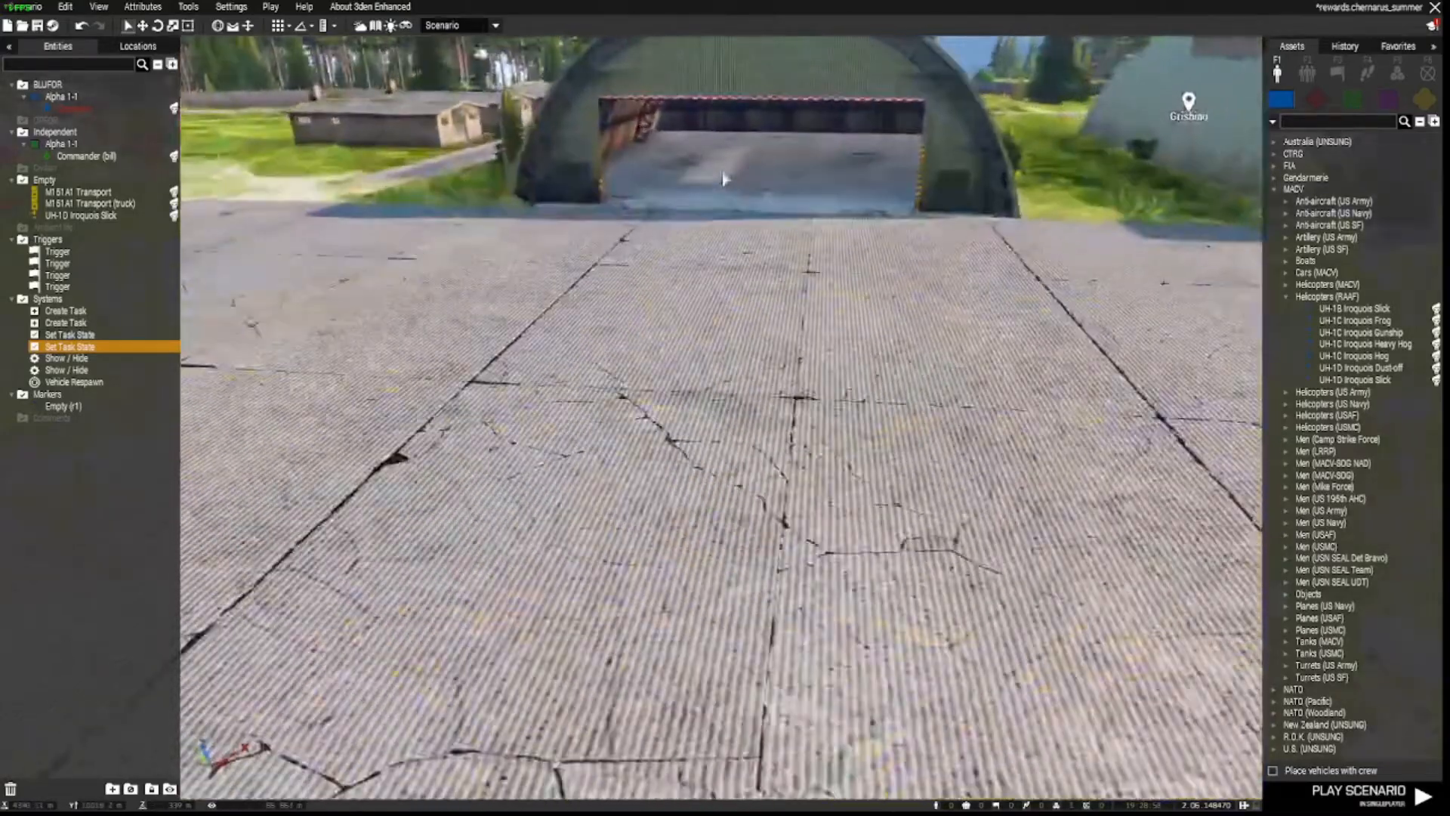
key(s)
key(a)
key(s)
key(d)
key(a)
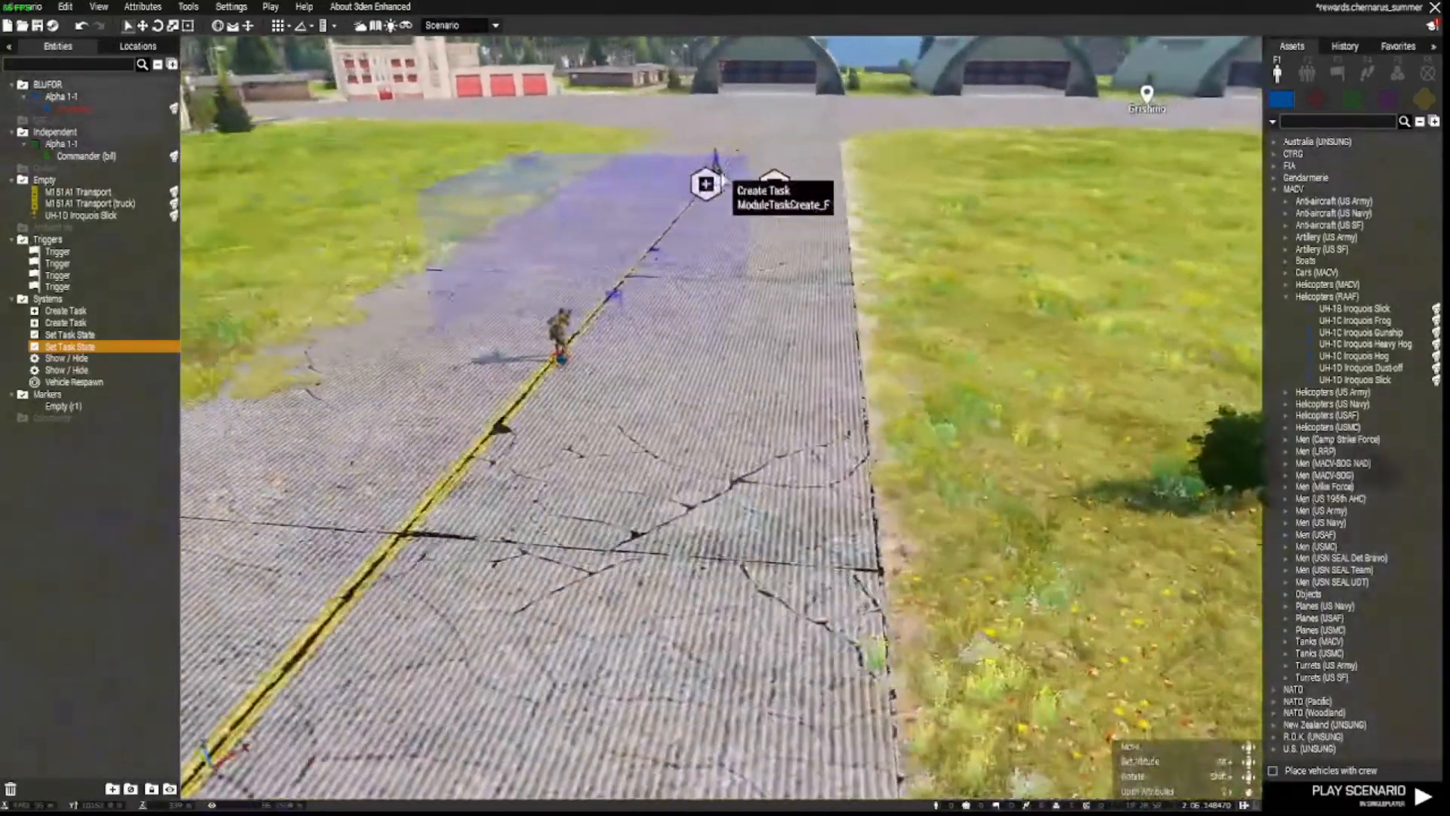
key(w)
click(791, 326)
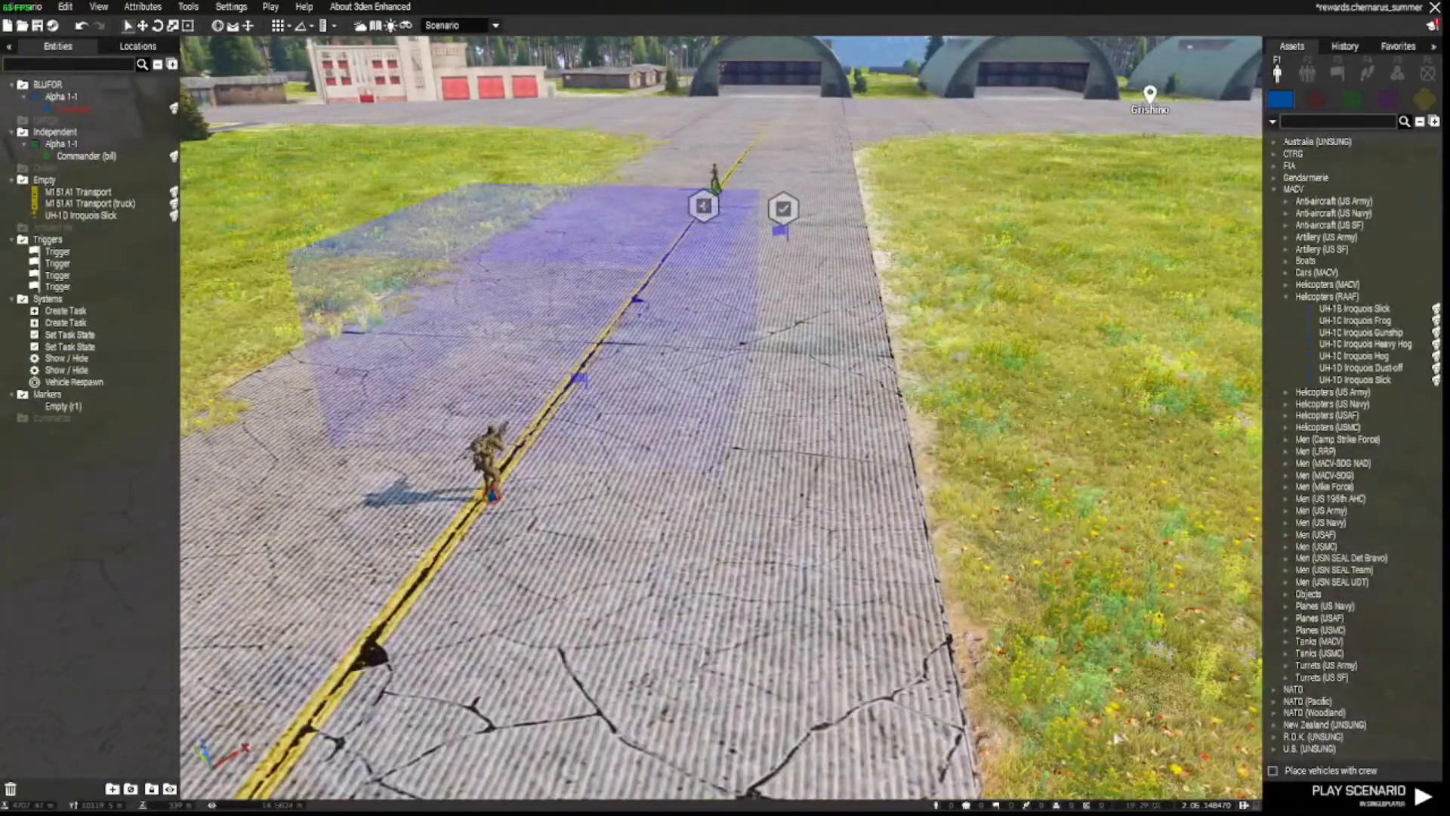
click(1369, 804)
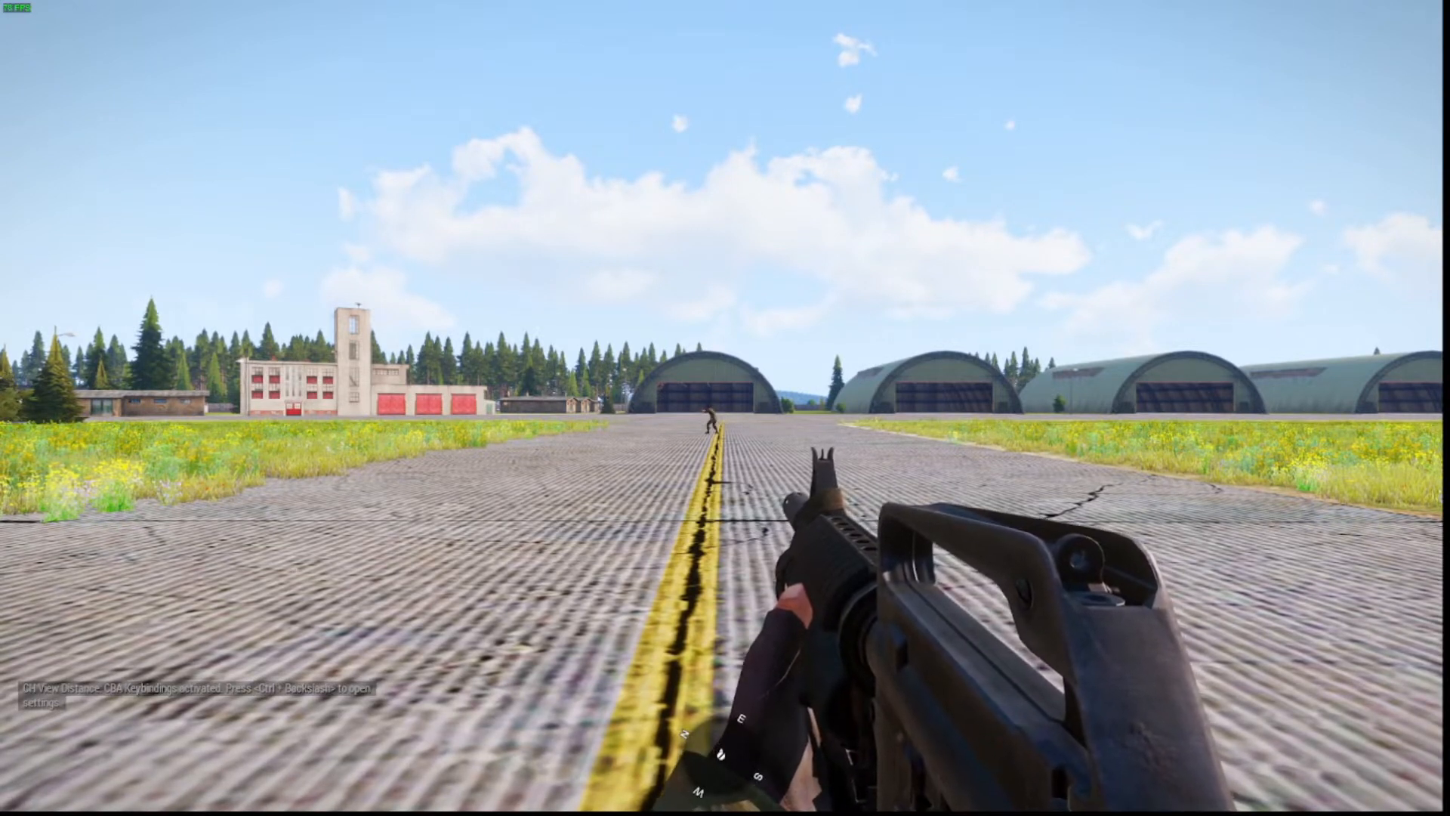
key(Return)
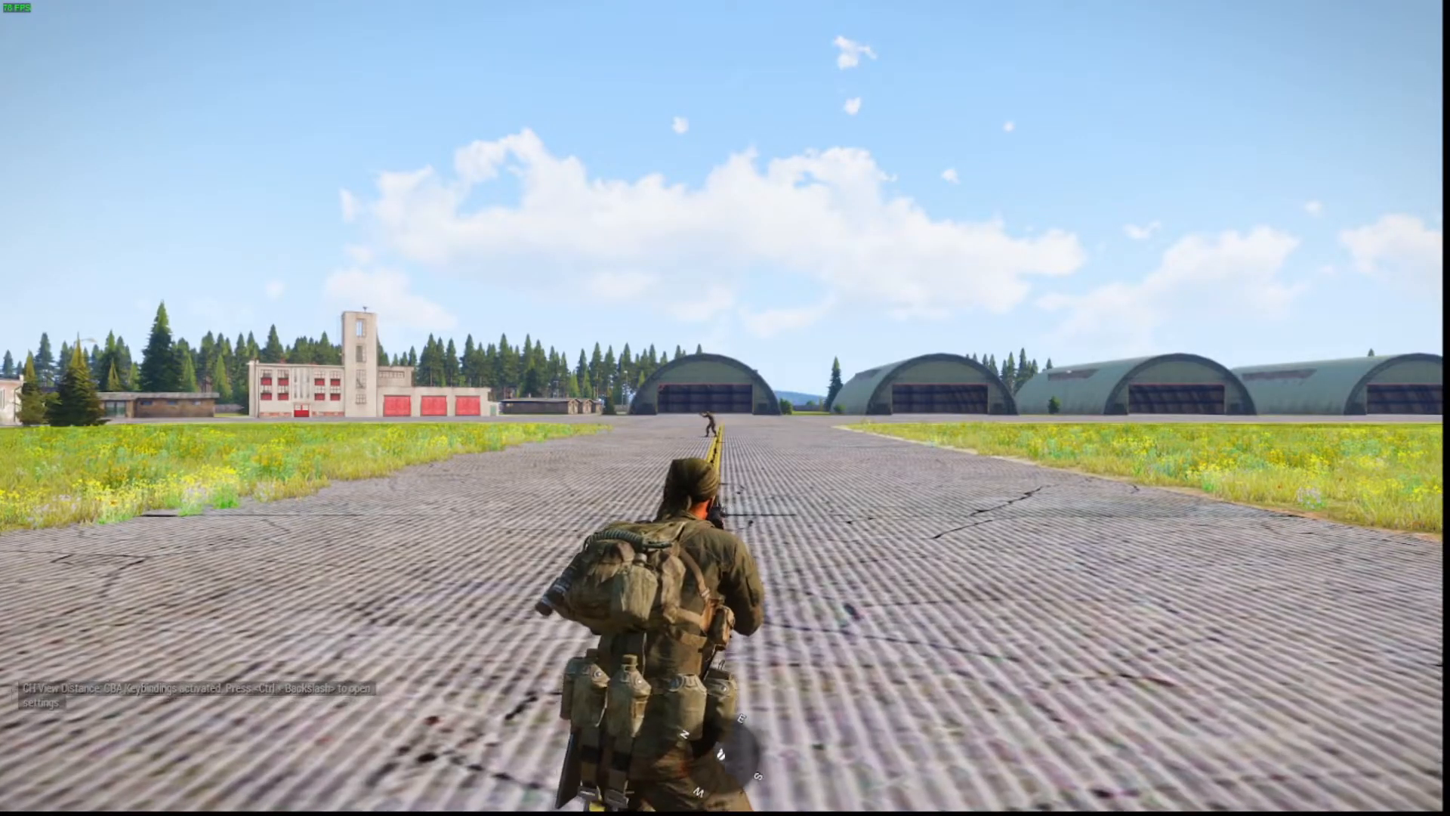
- Advance along the runway, aim down the rifle sights and shoot the Commander to fire the death trigger
key(w)
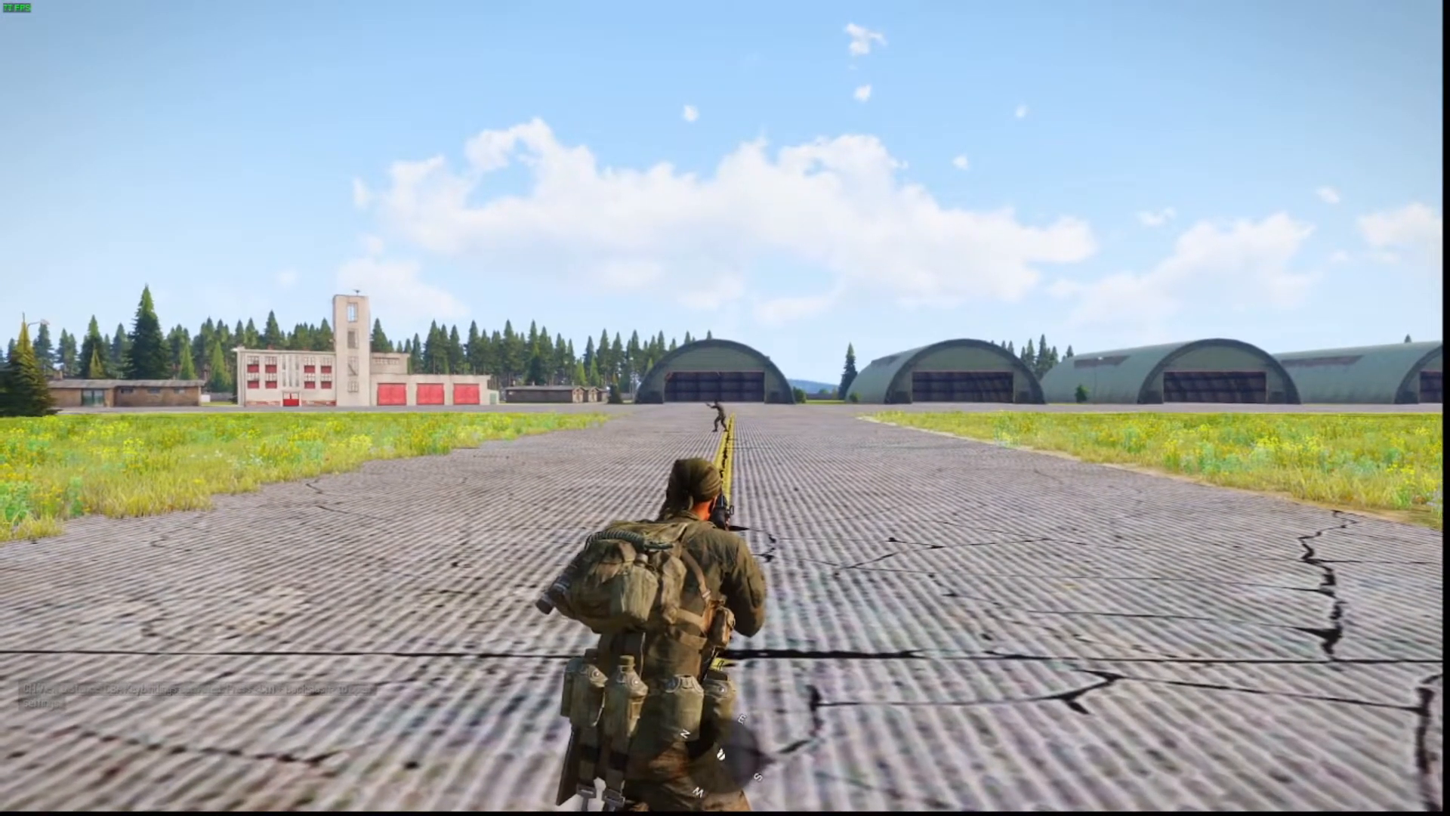
right_click(721, 405)
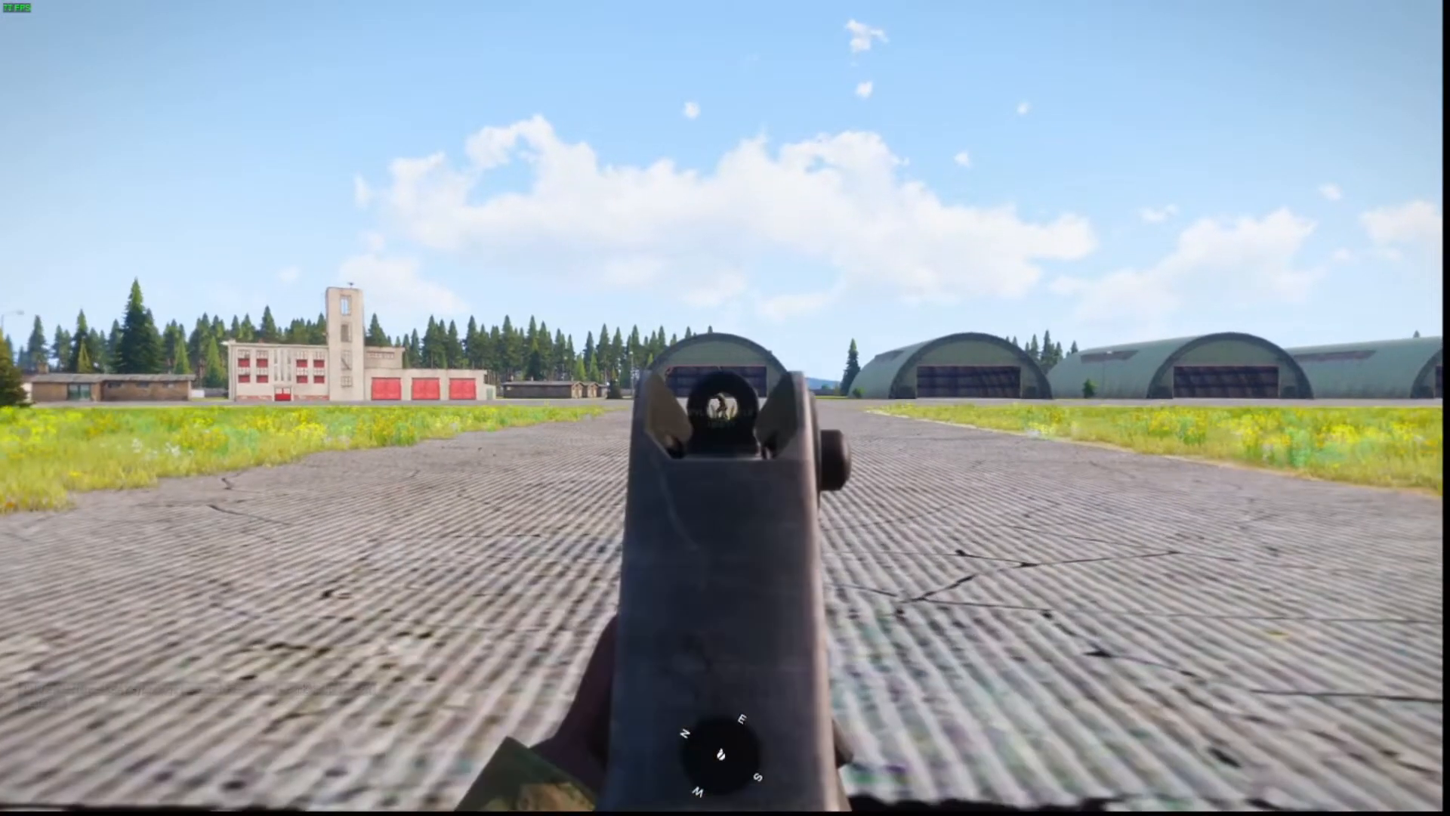
right_click(721, 405)
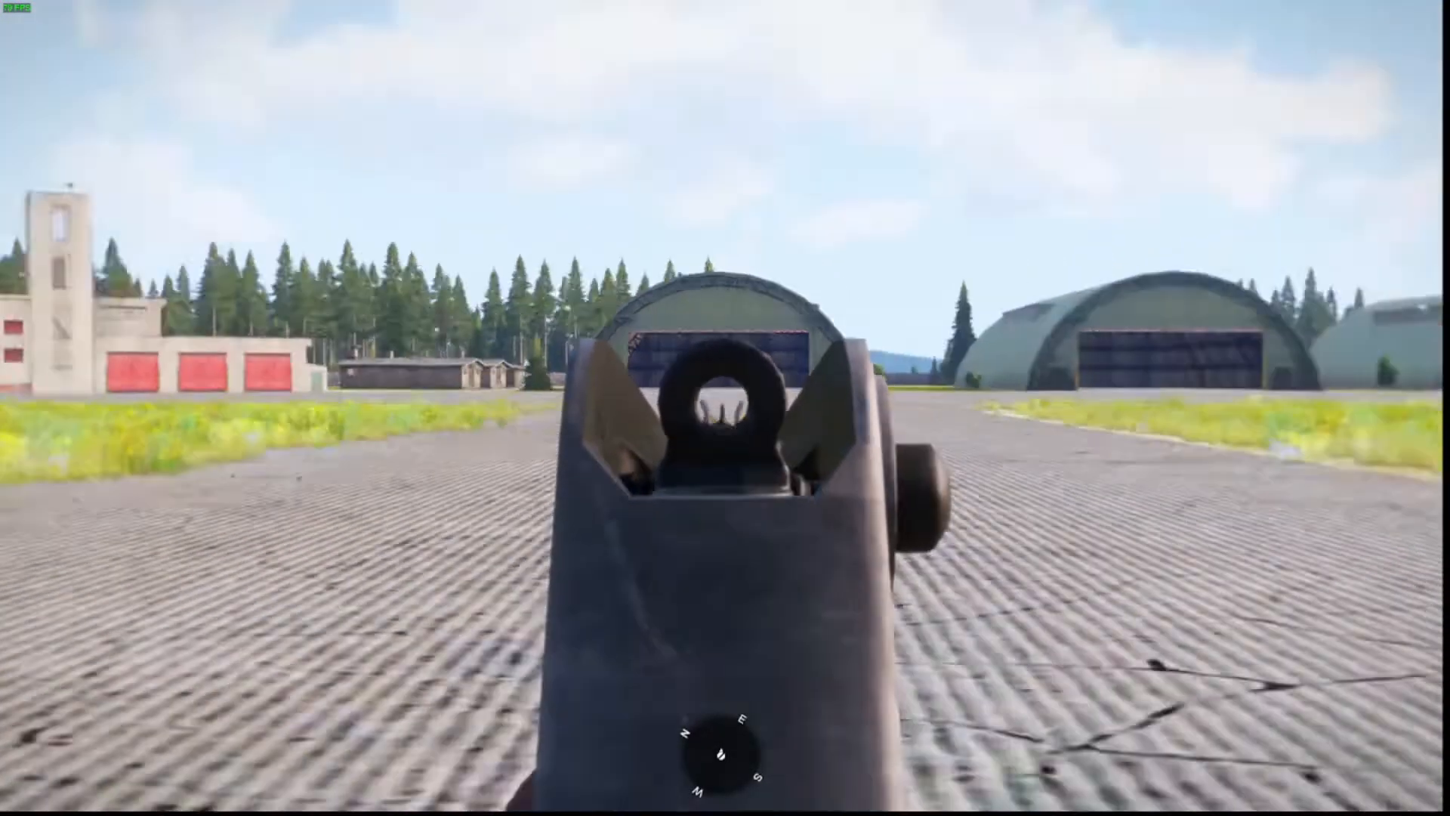
right_click(721, 406)
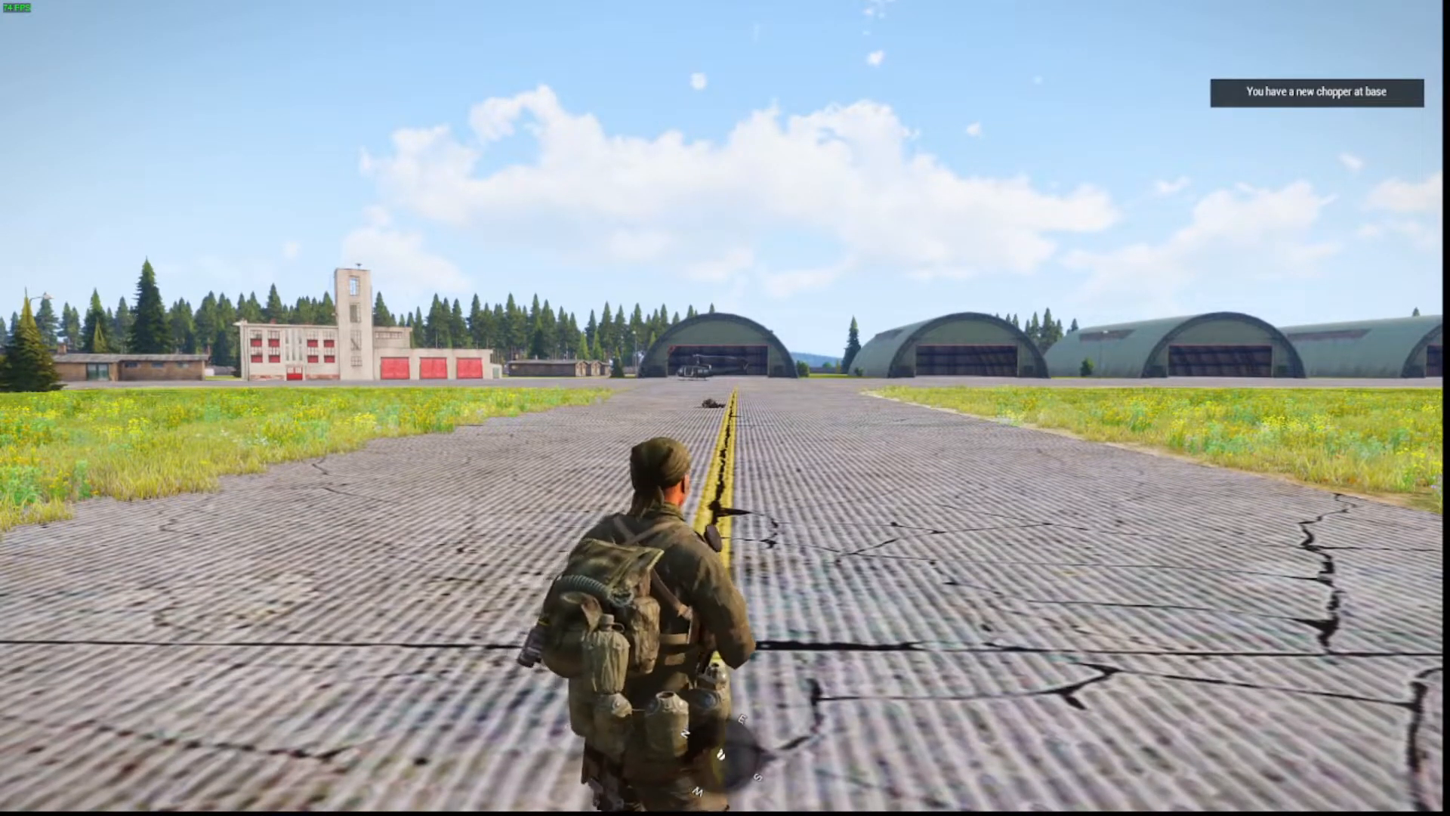
- Walk past the fallen Commander up to the reward helicopter in front of the hangar to inspect it
key(w)
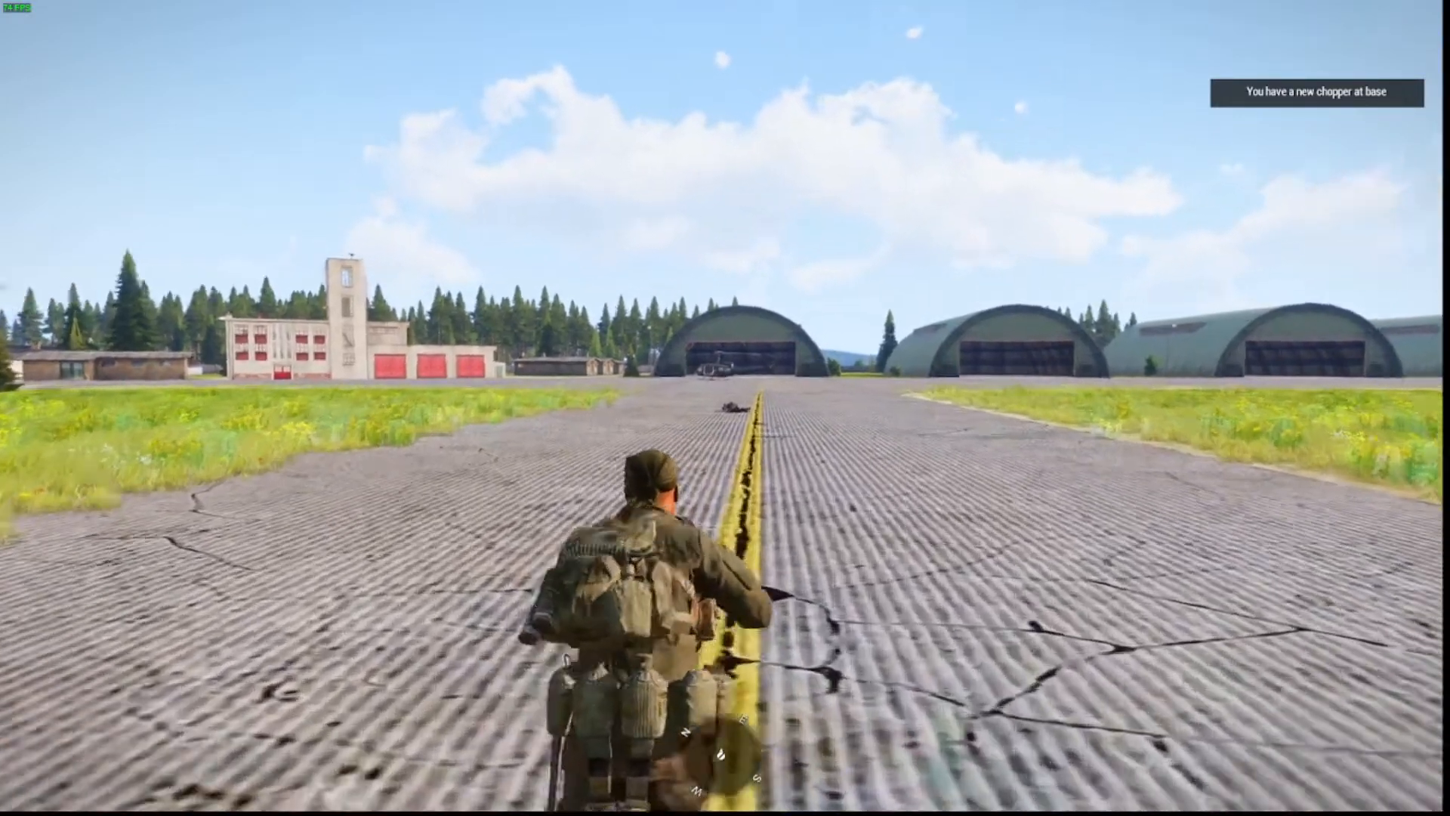
key(KP_Add)
key(w)
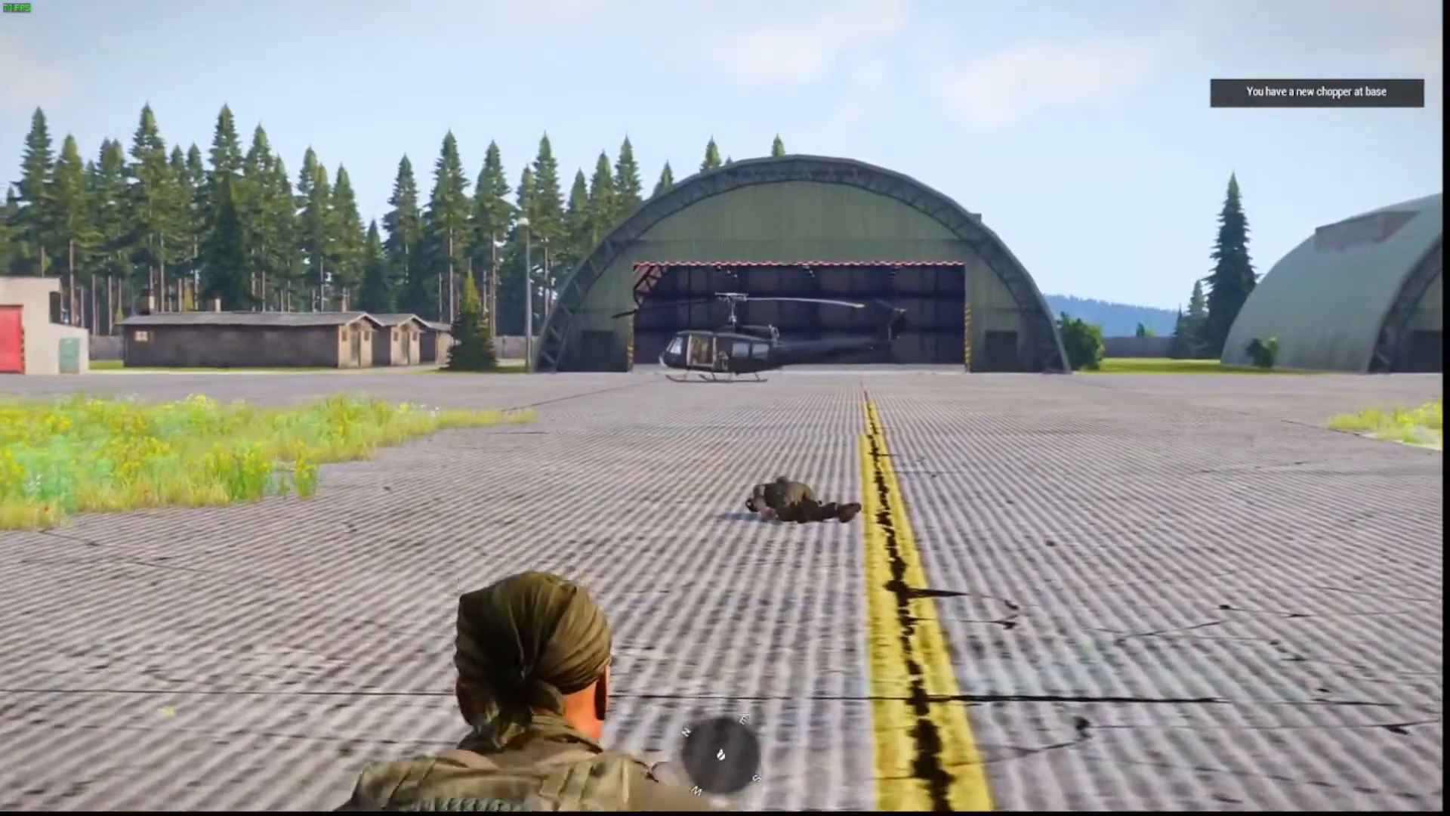
key(w)
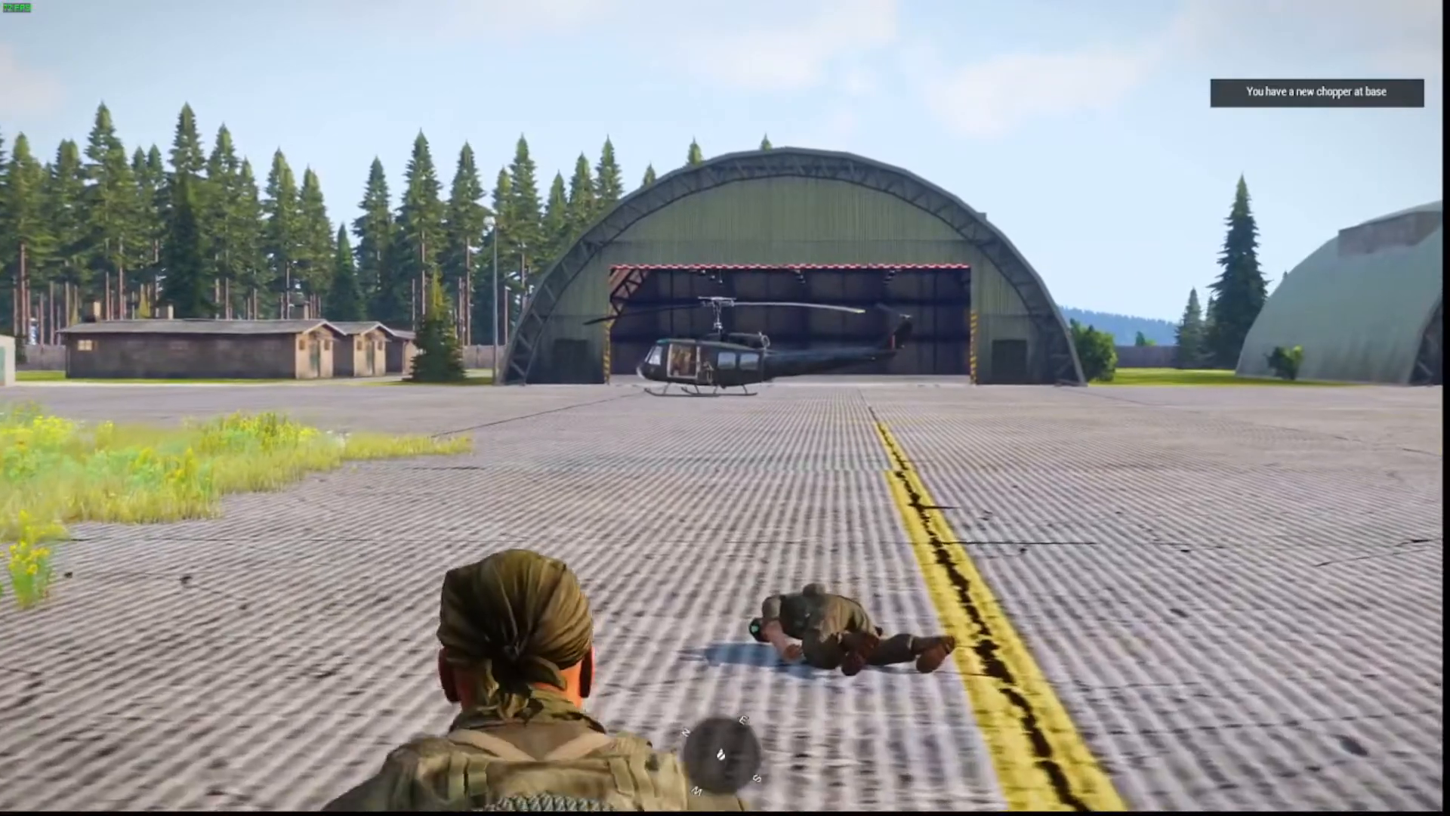
key(w)
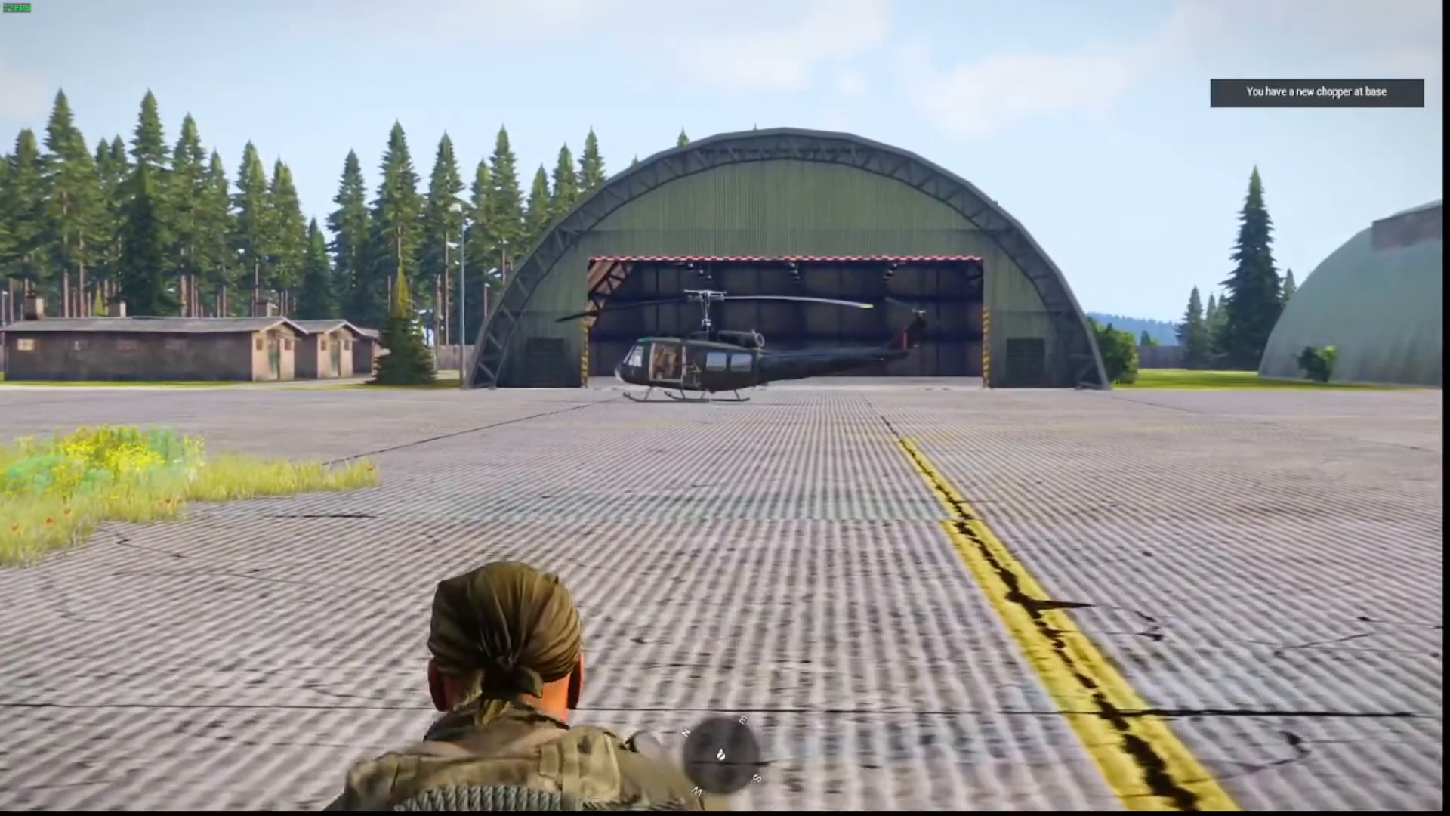
key(w)
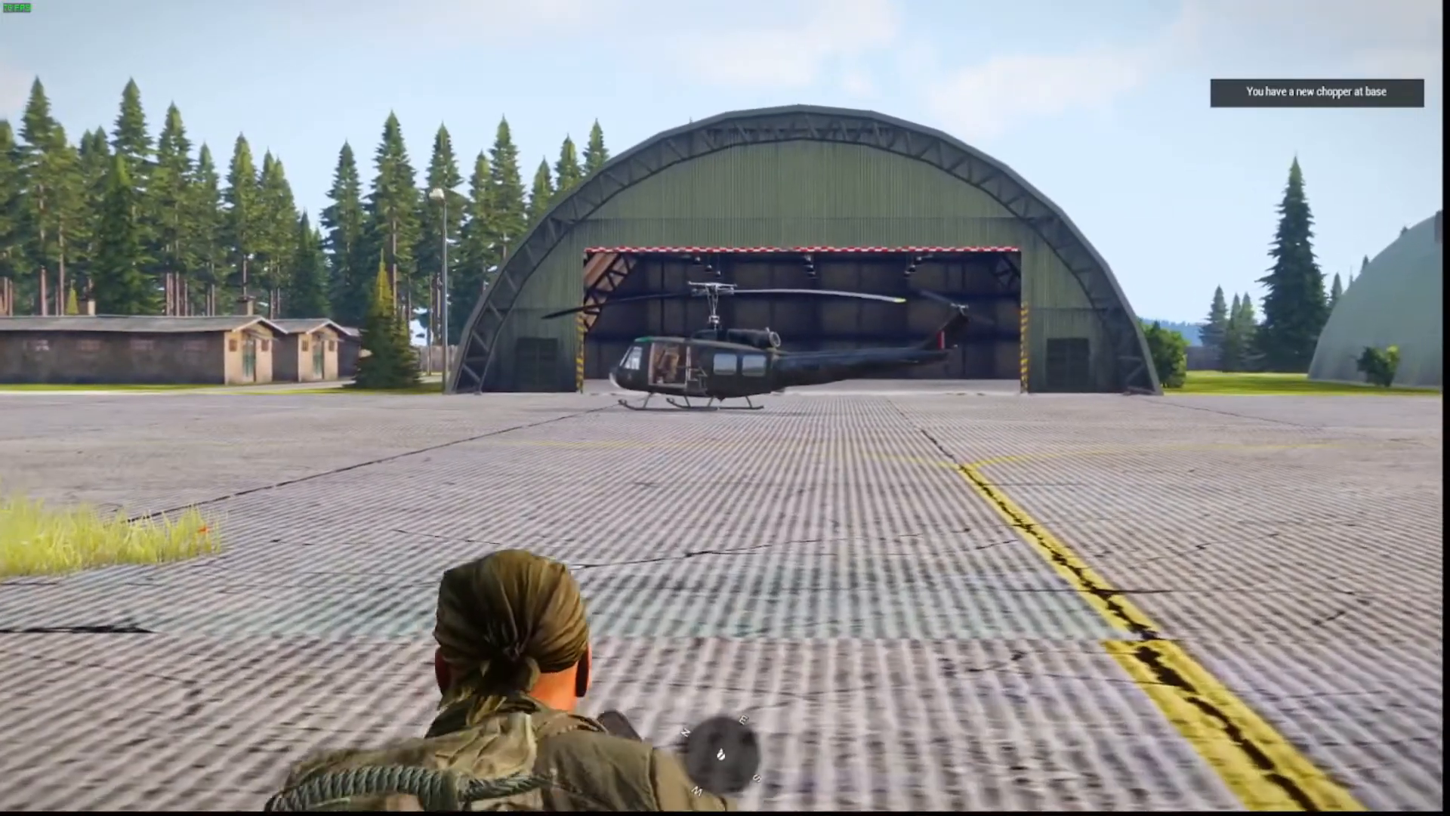
key(w)
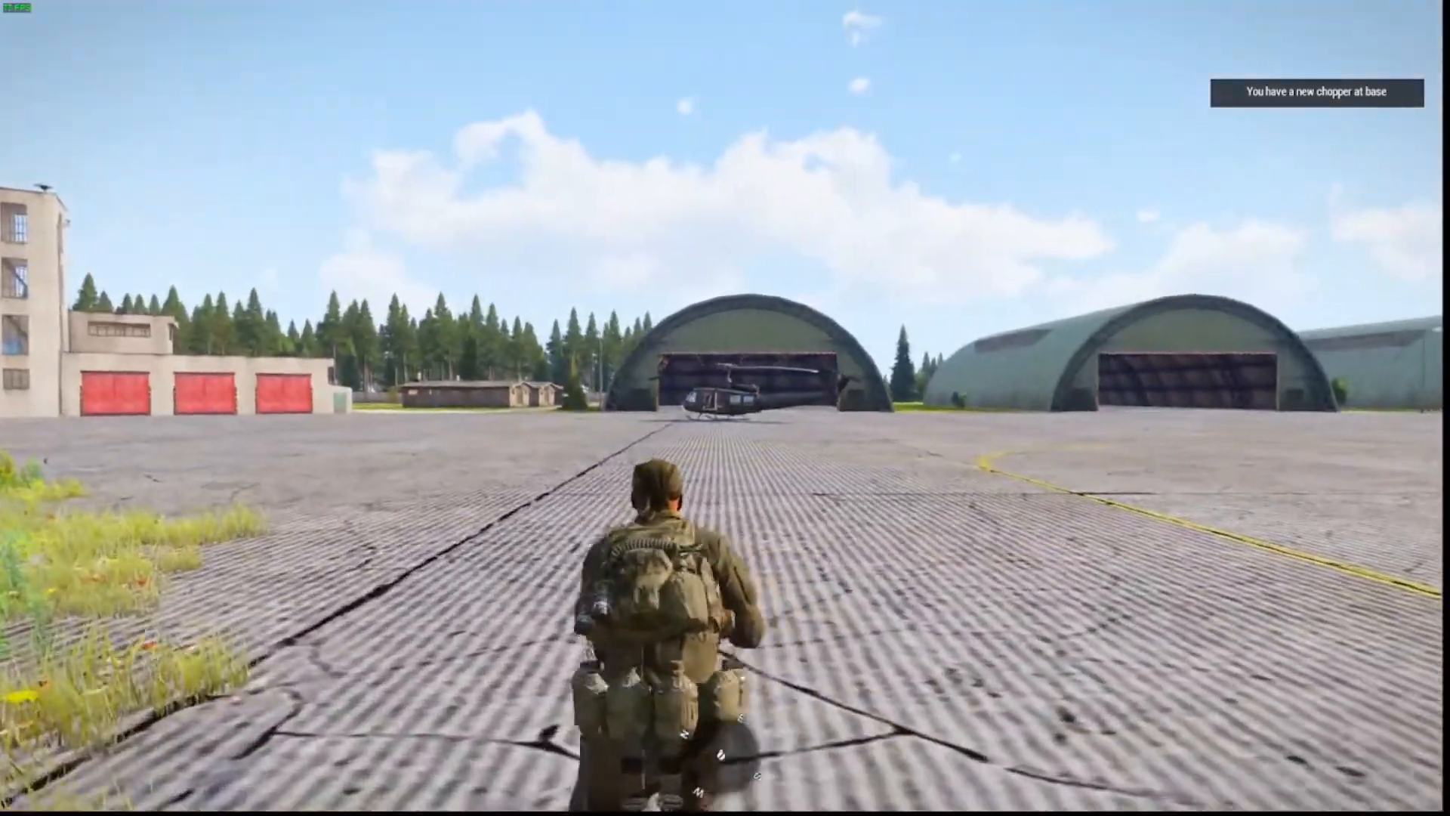
key(w)
key(w)
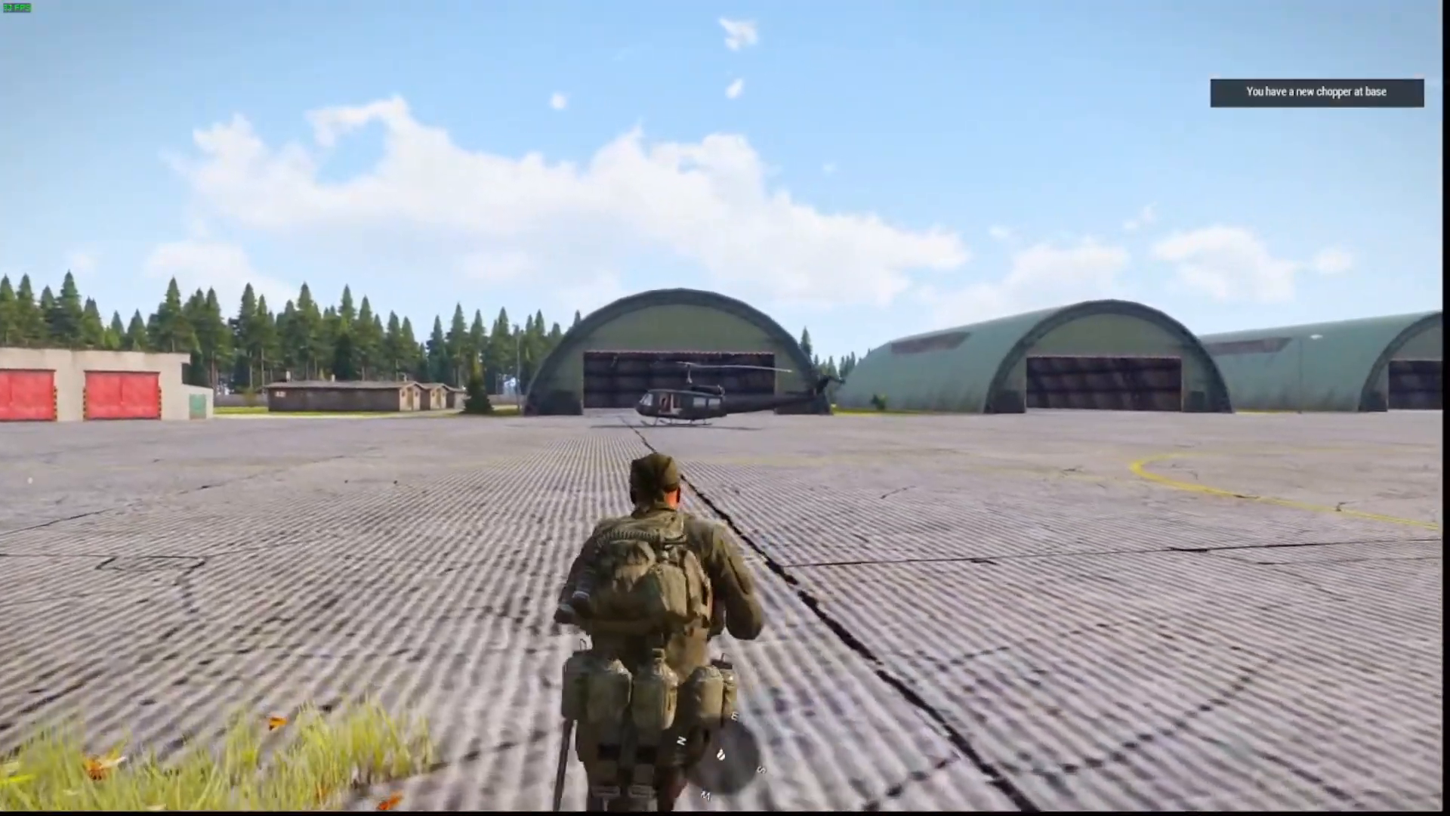
key(w)
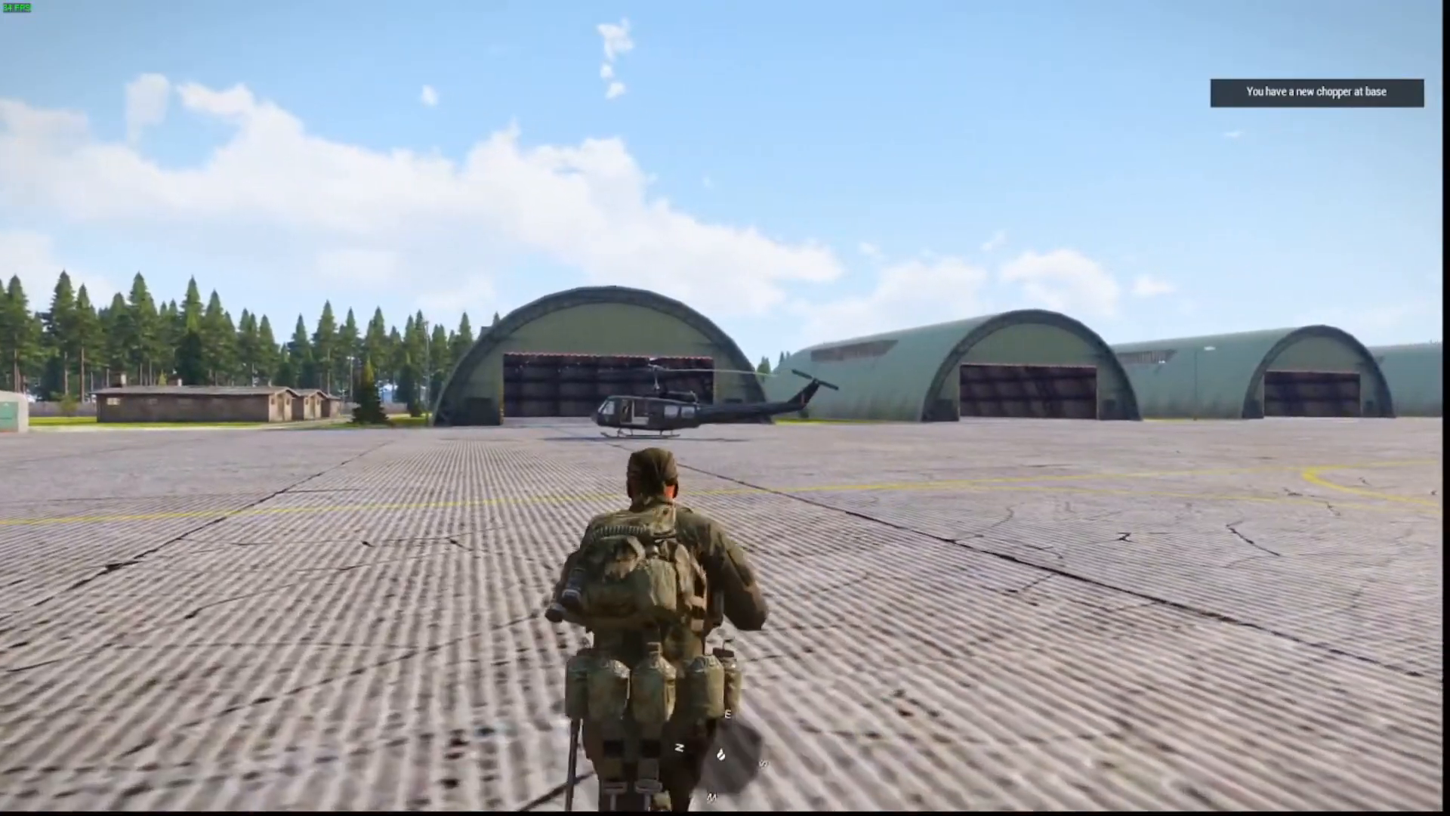
key(w)
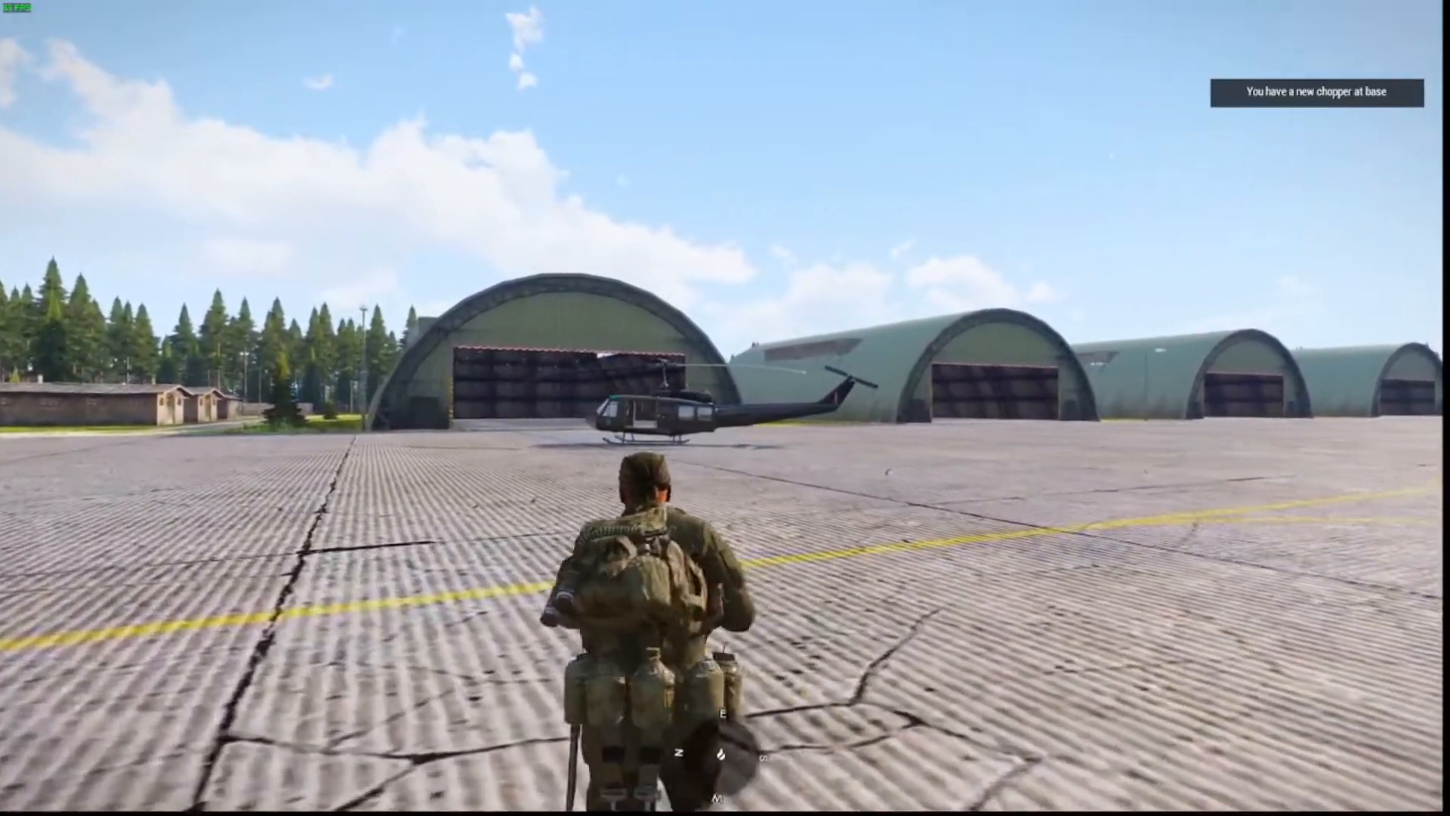
key(w)
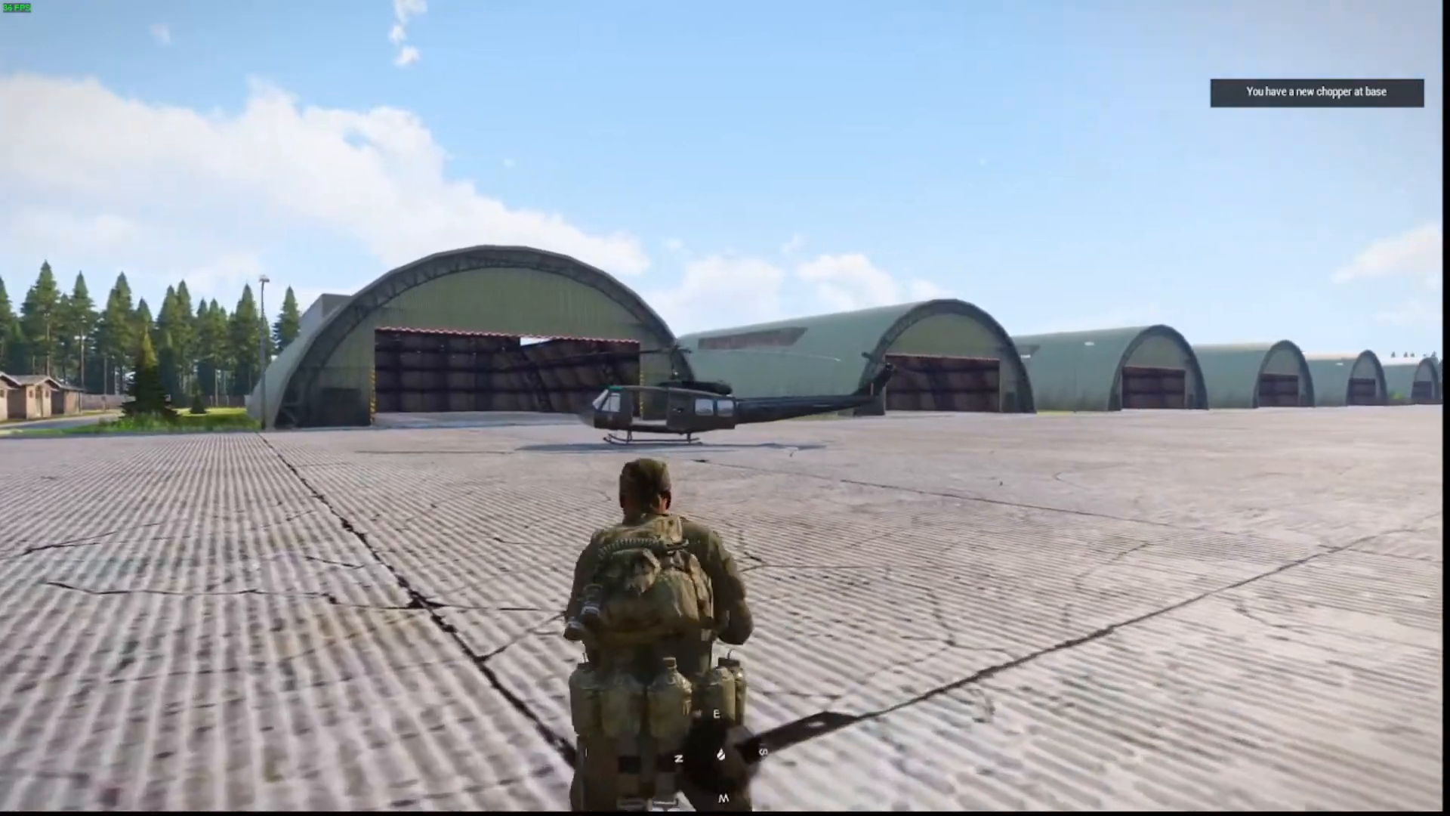
key(w)
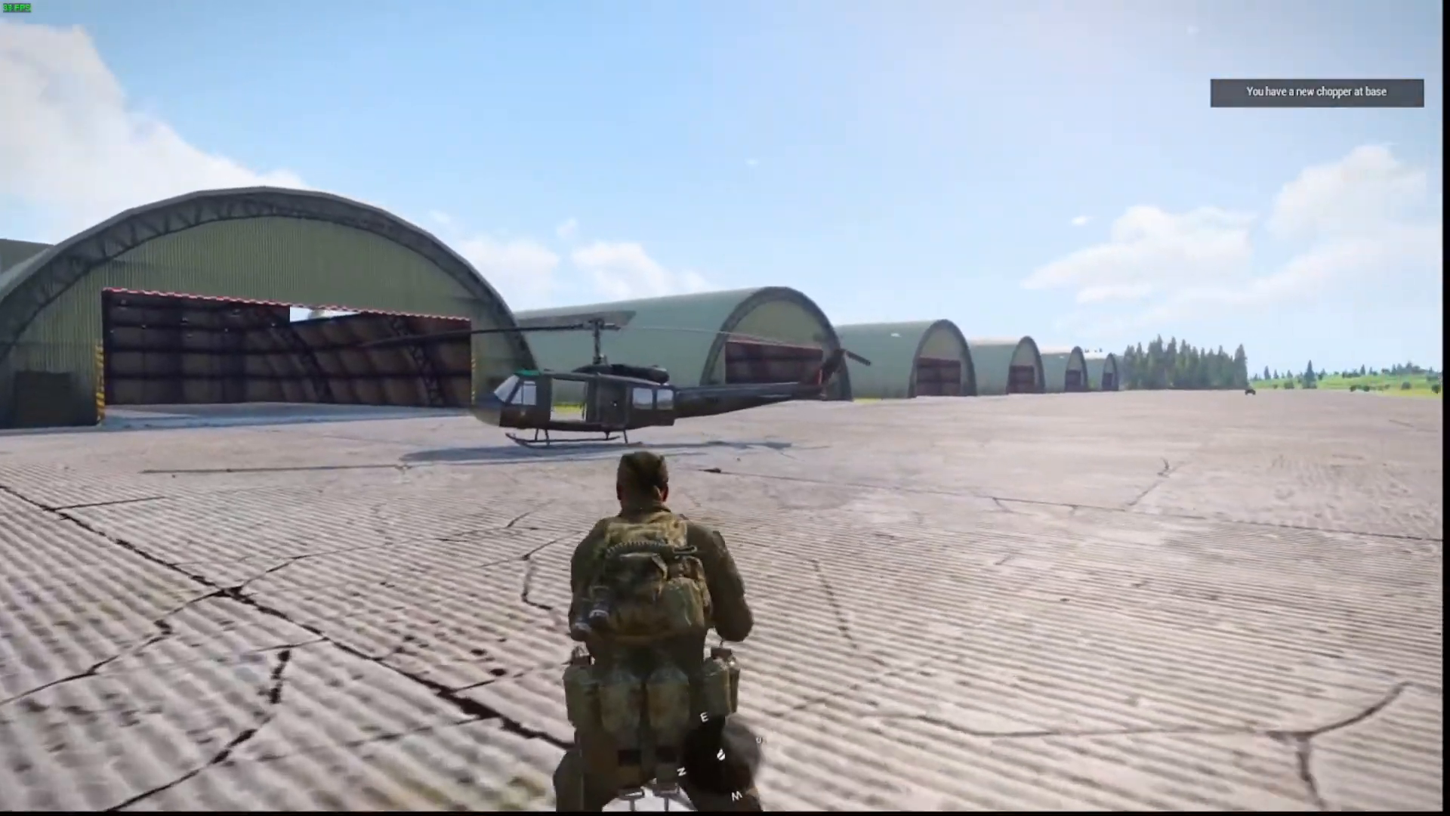
key(w)
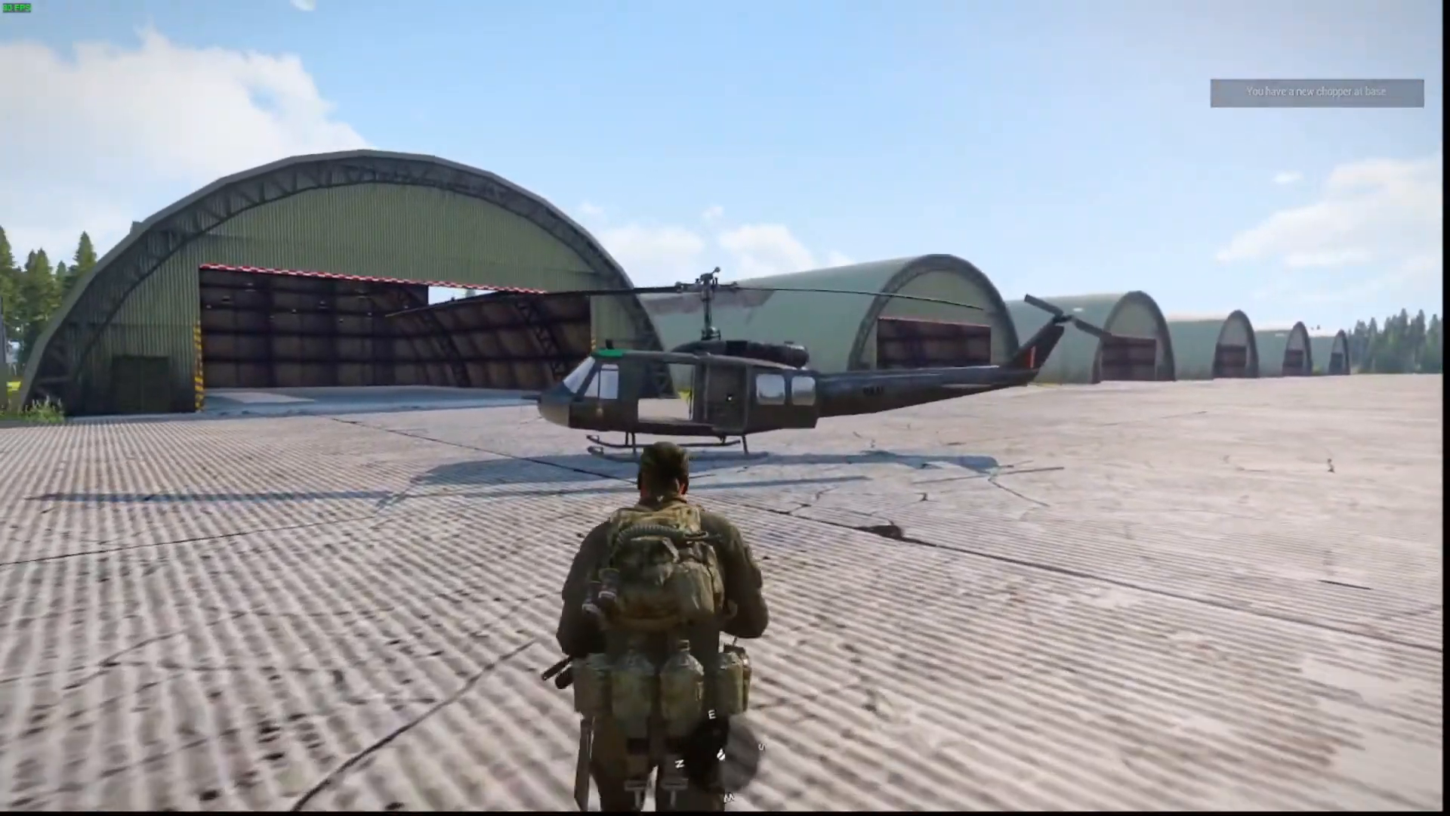
key(w)
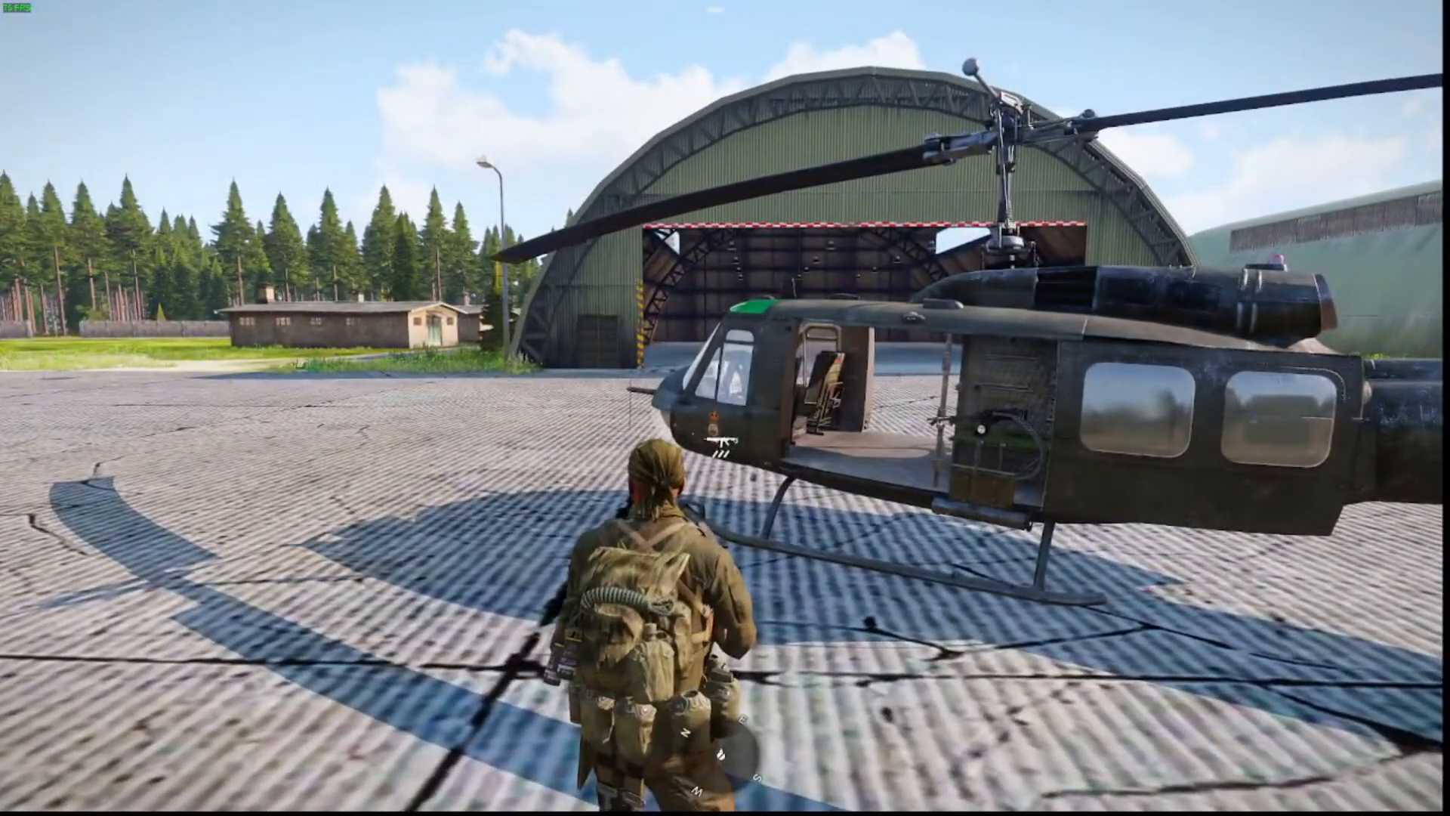
- Back away from the reward helicopter across the apron to view it in front of the hangar from a distance
key(s)
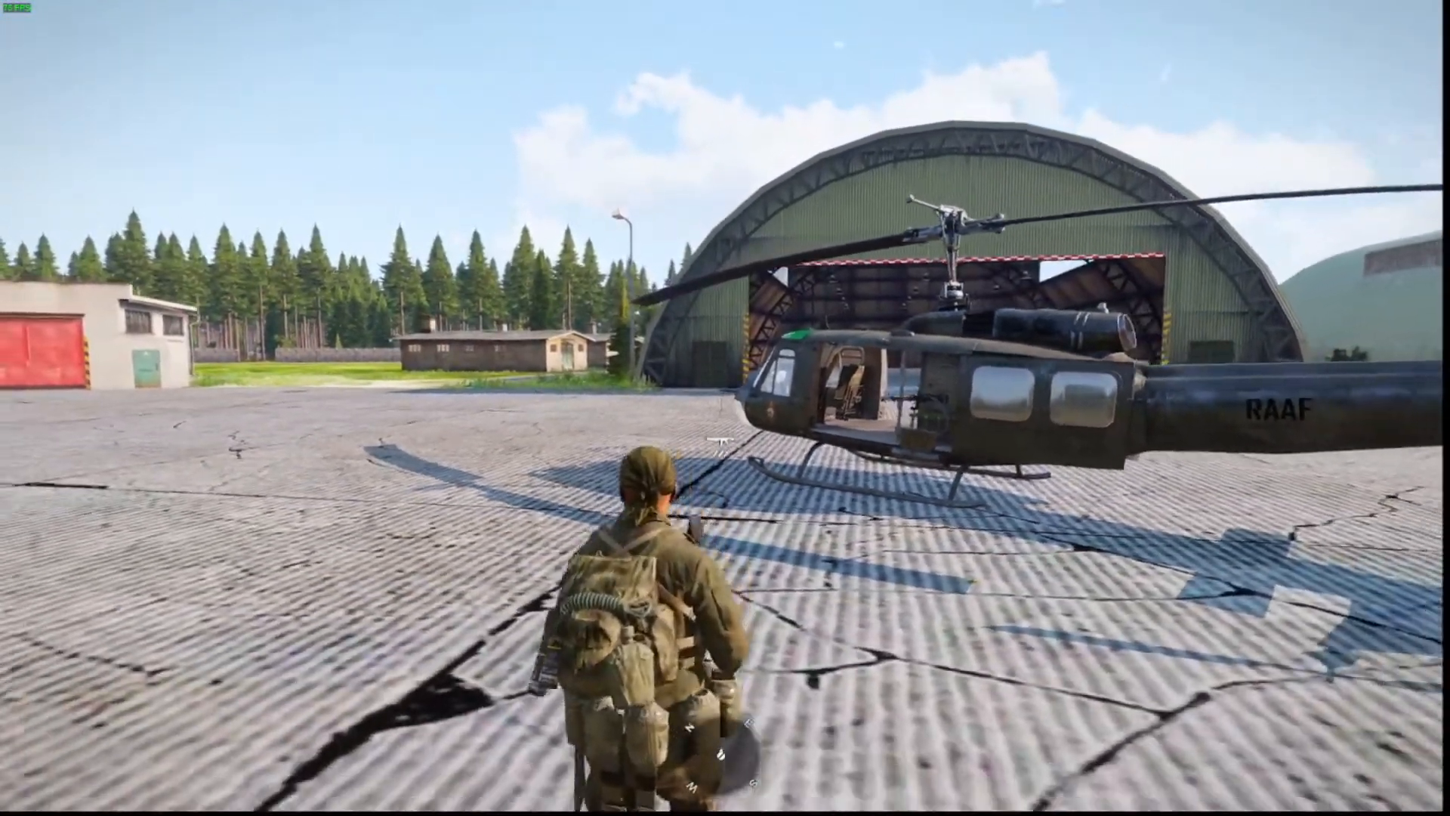
key(s)
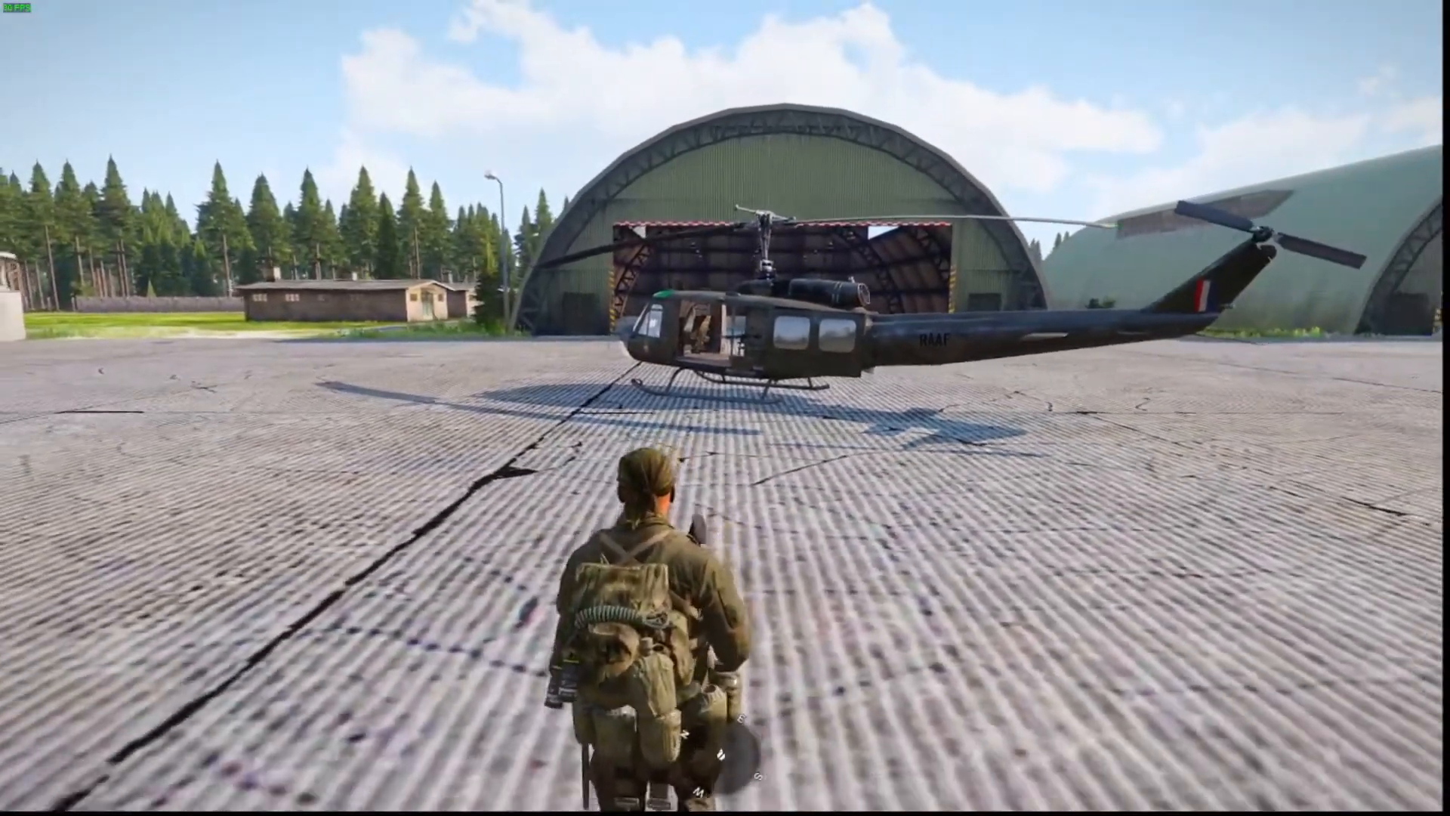
key(s)
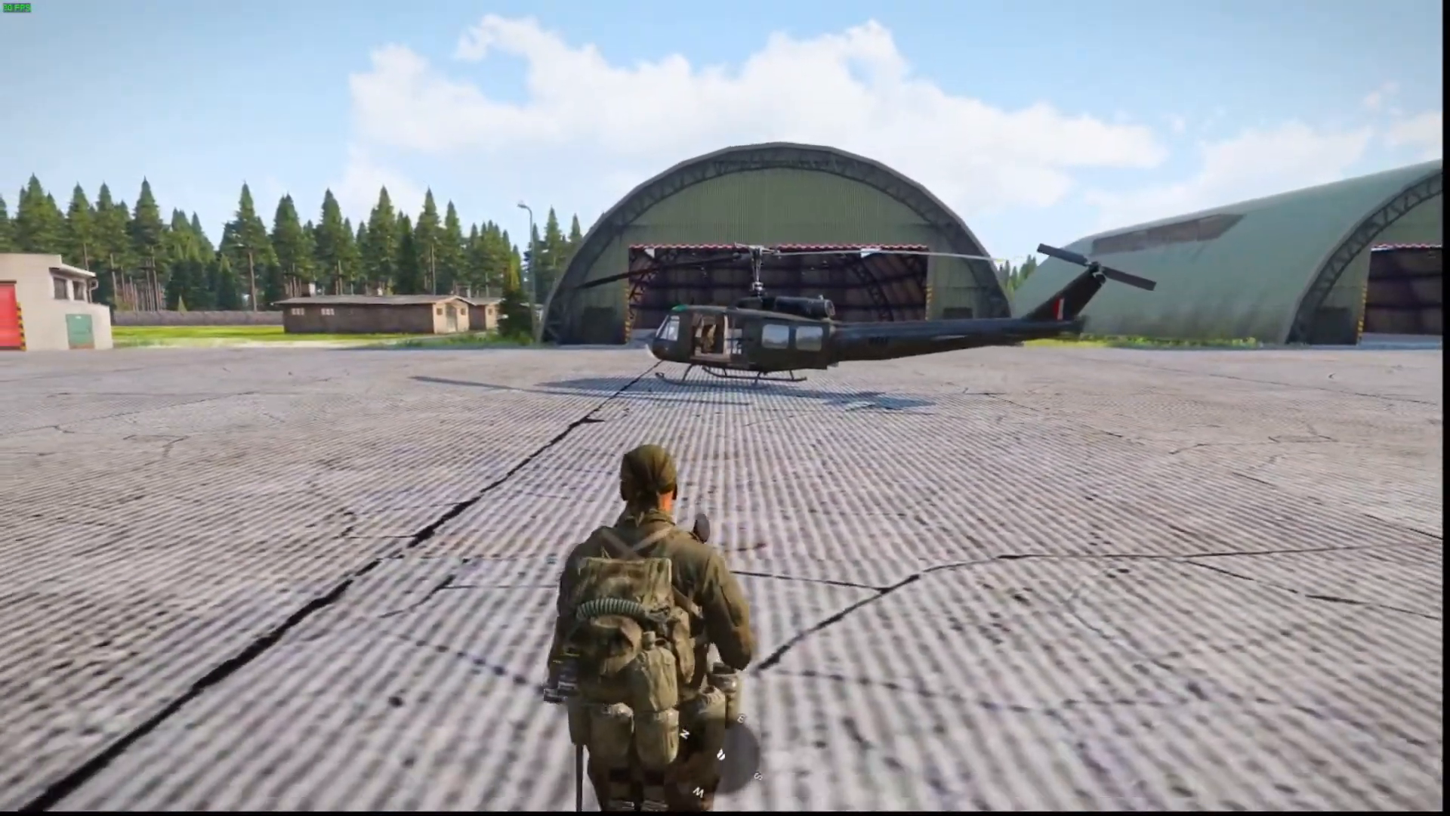
key(s)
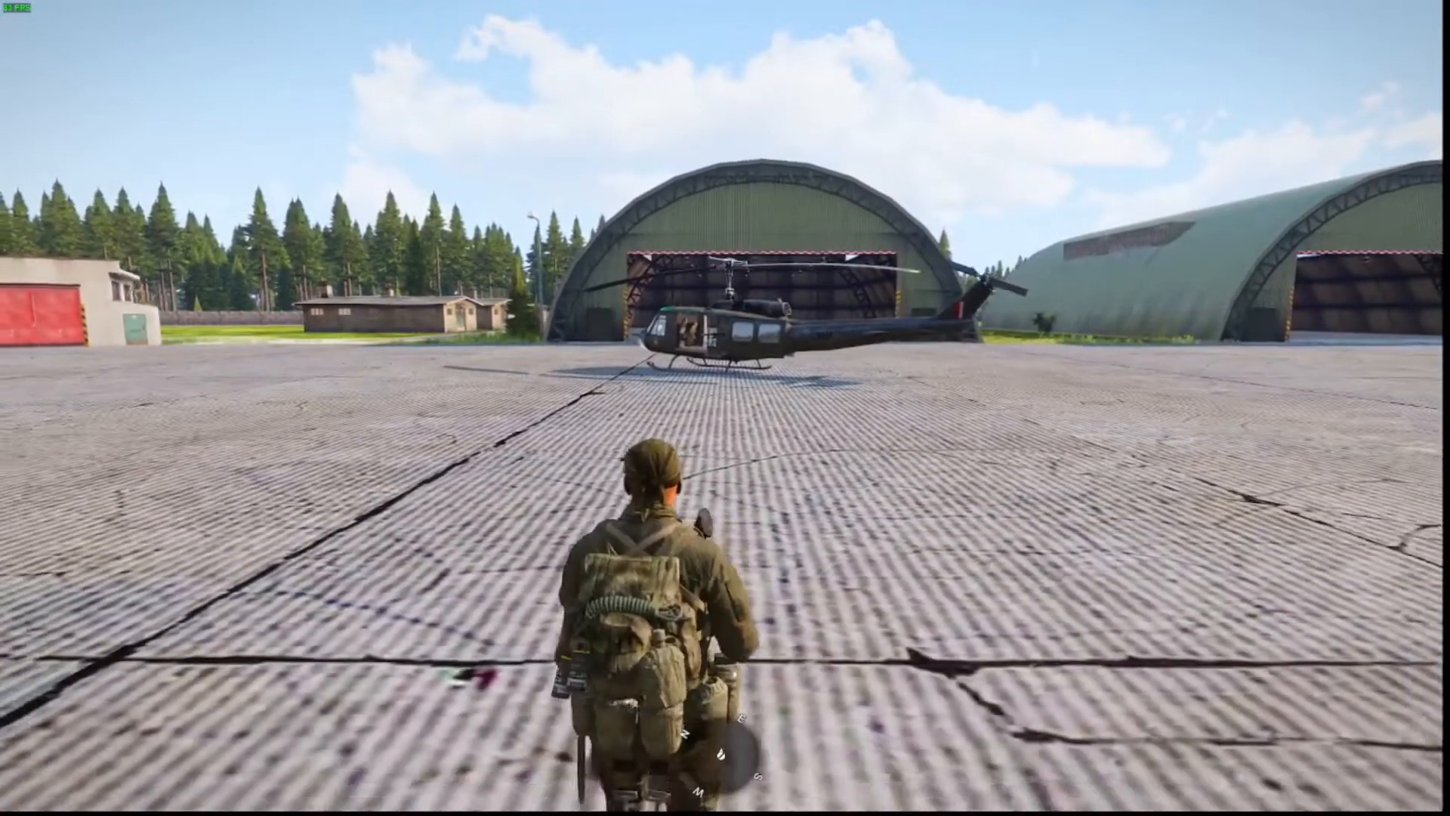
key(s)
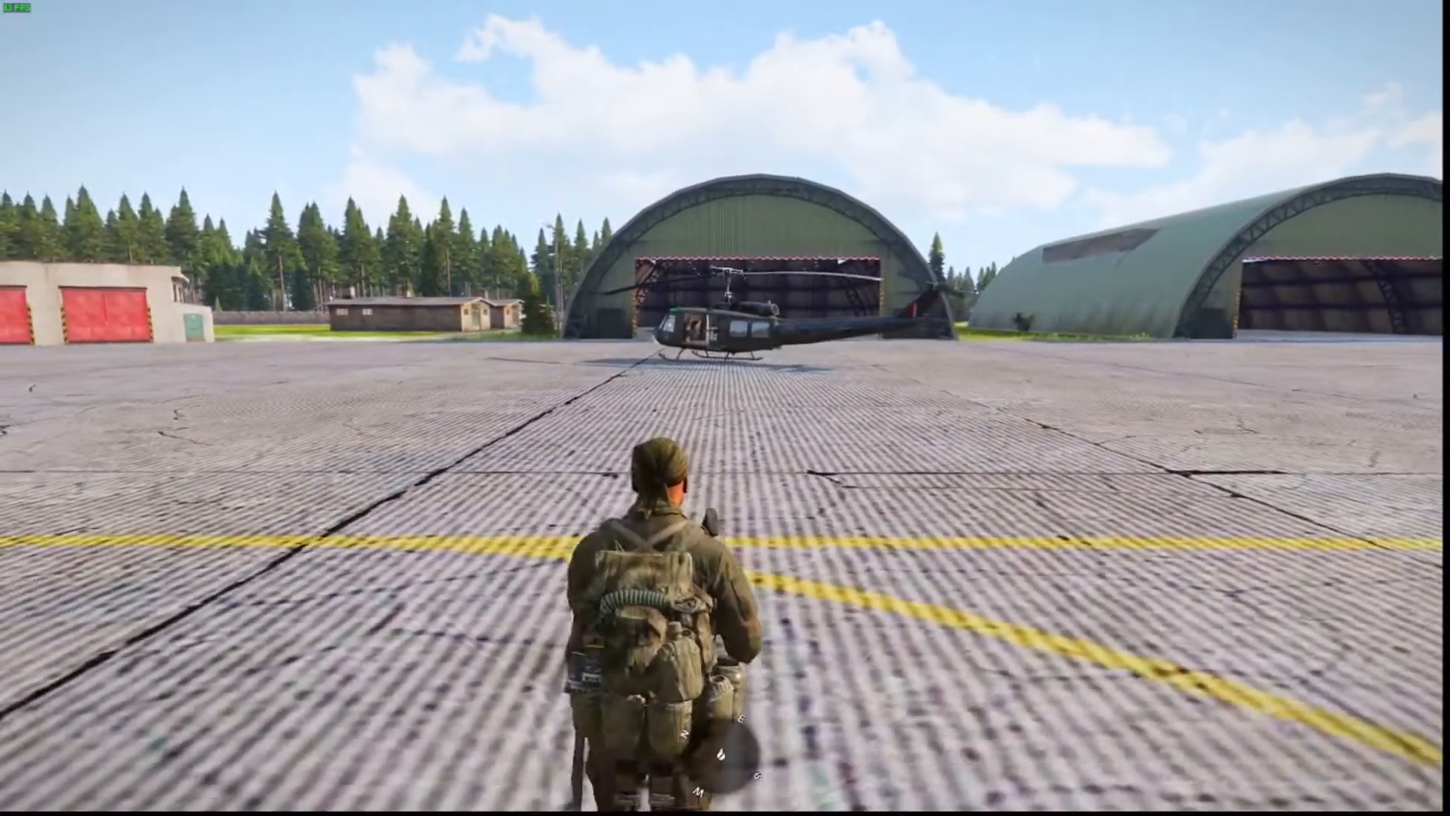
key(s)
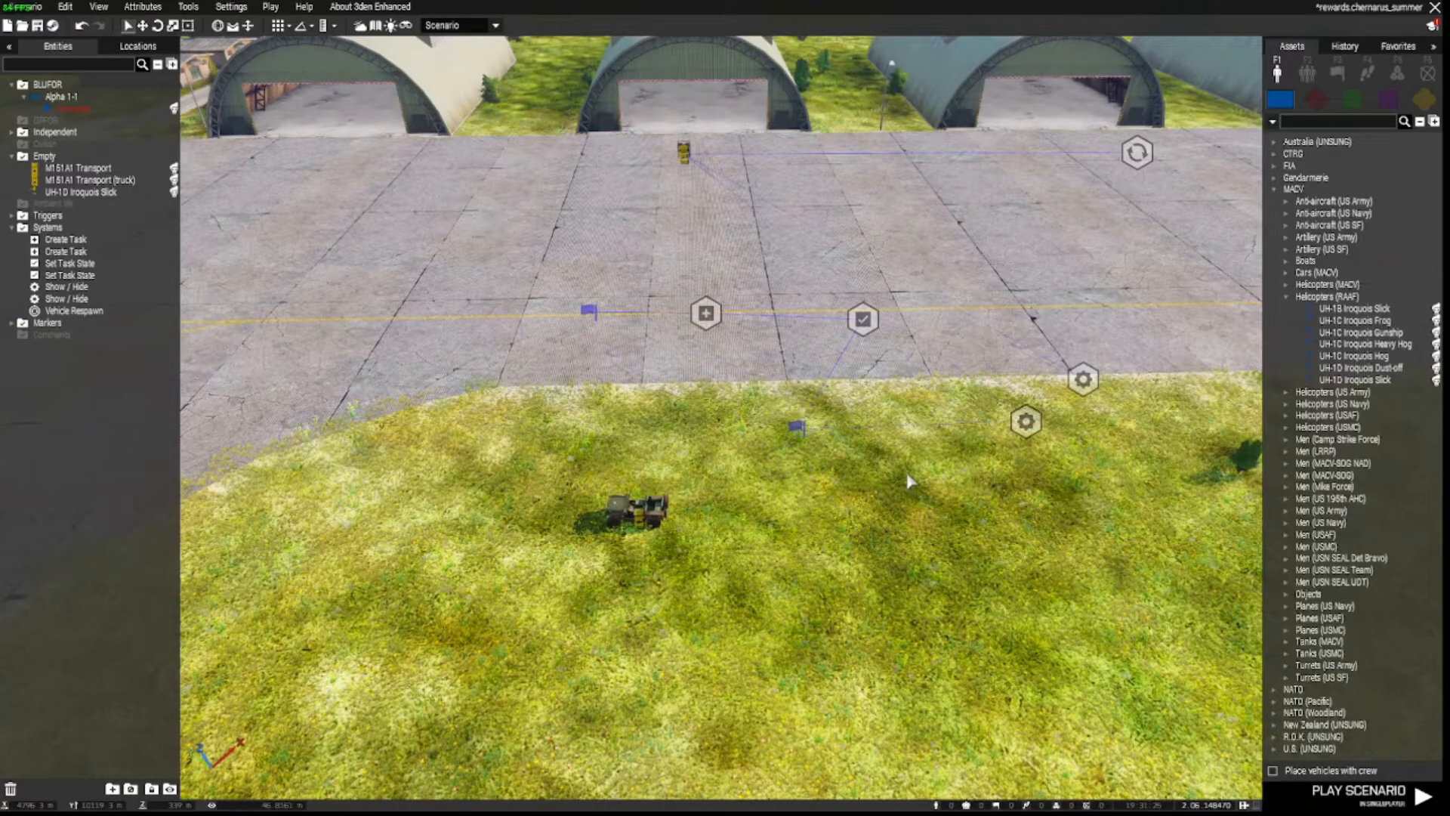
- Review the task ID, title and state settings of the Create Task module on the apron in front of the hangars
scroll(908, 482, up, 4)
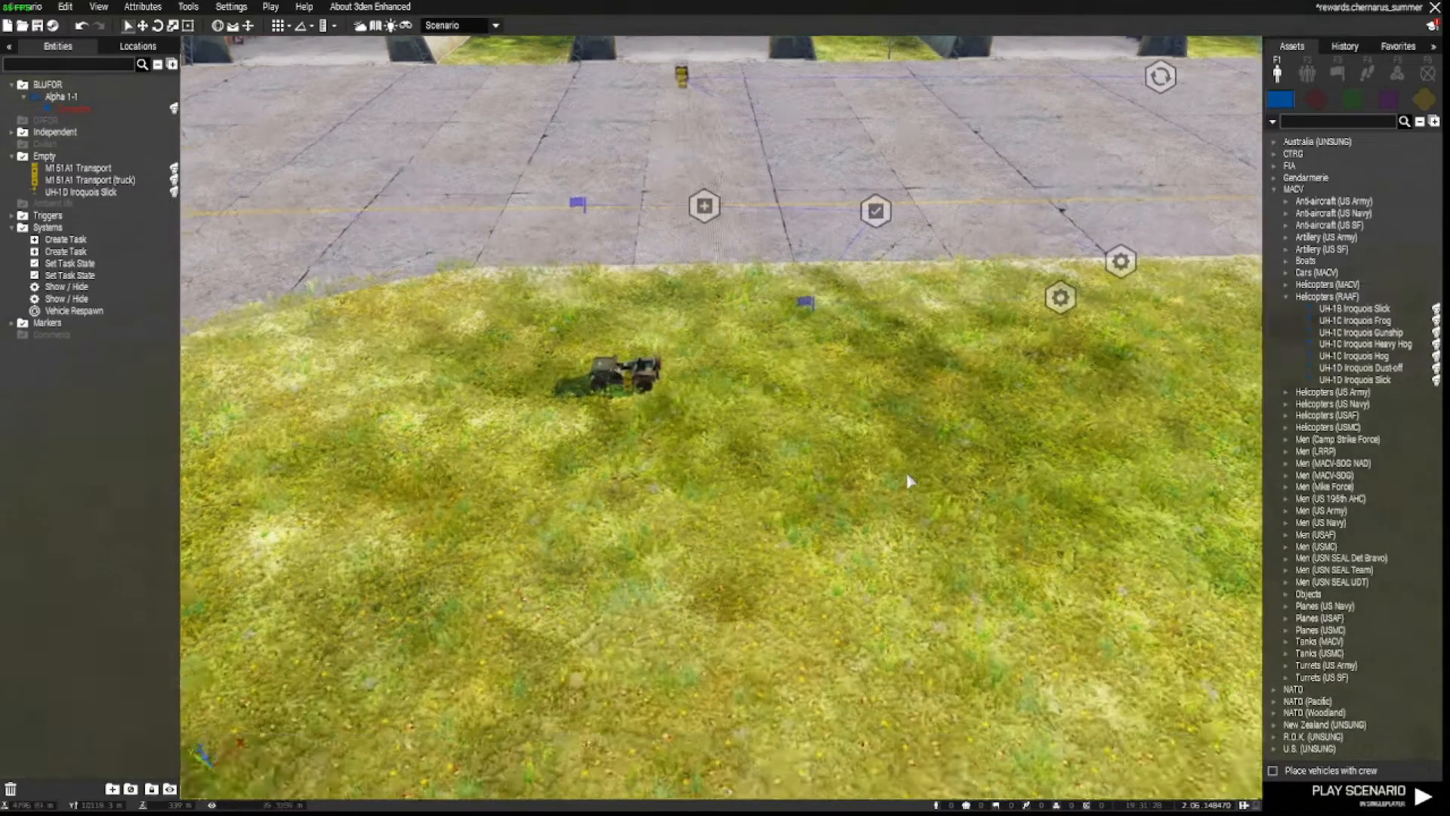
right_drag(909, 482, 912, 447)
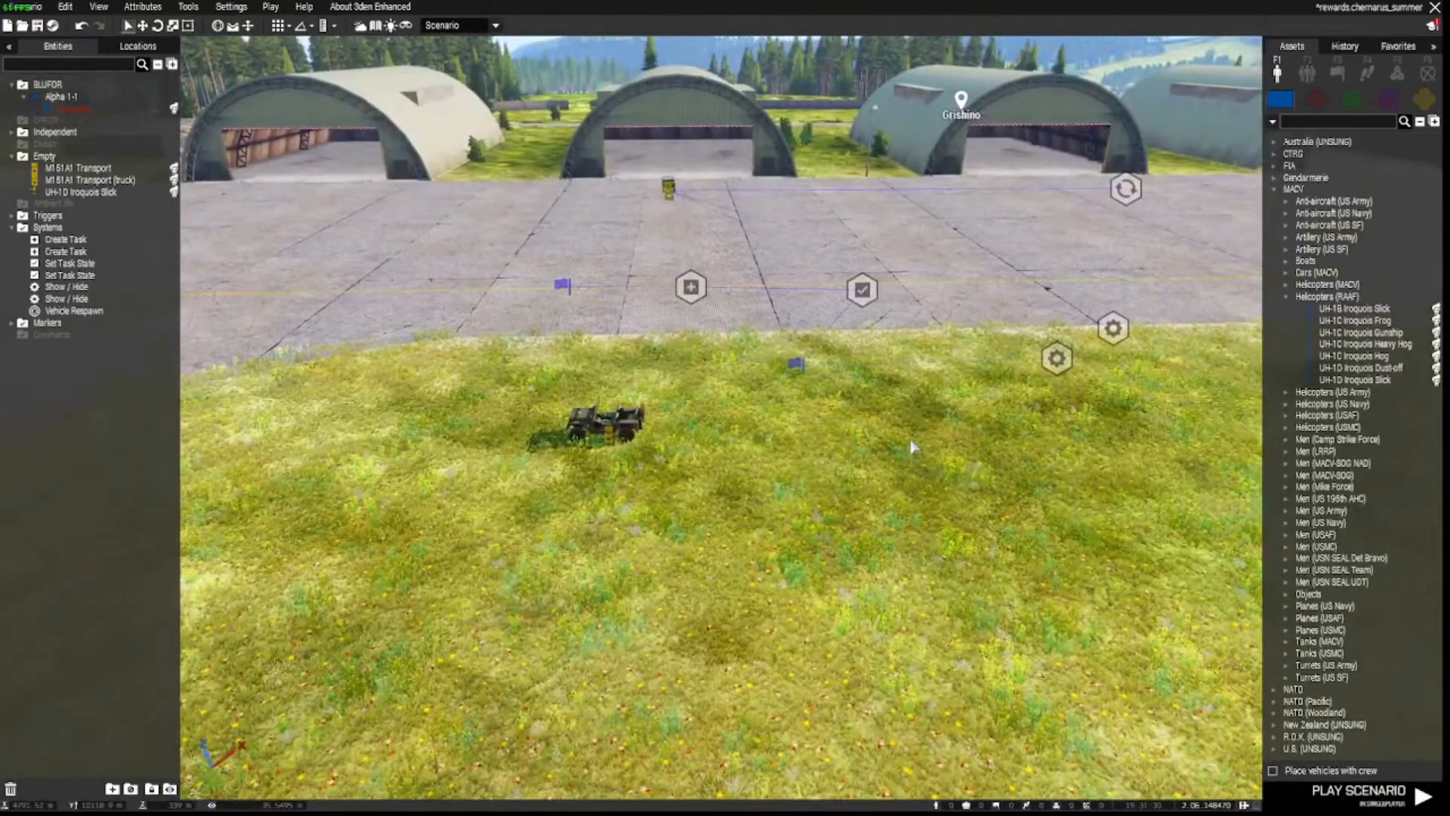
scroll(912, 447, up, 3)
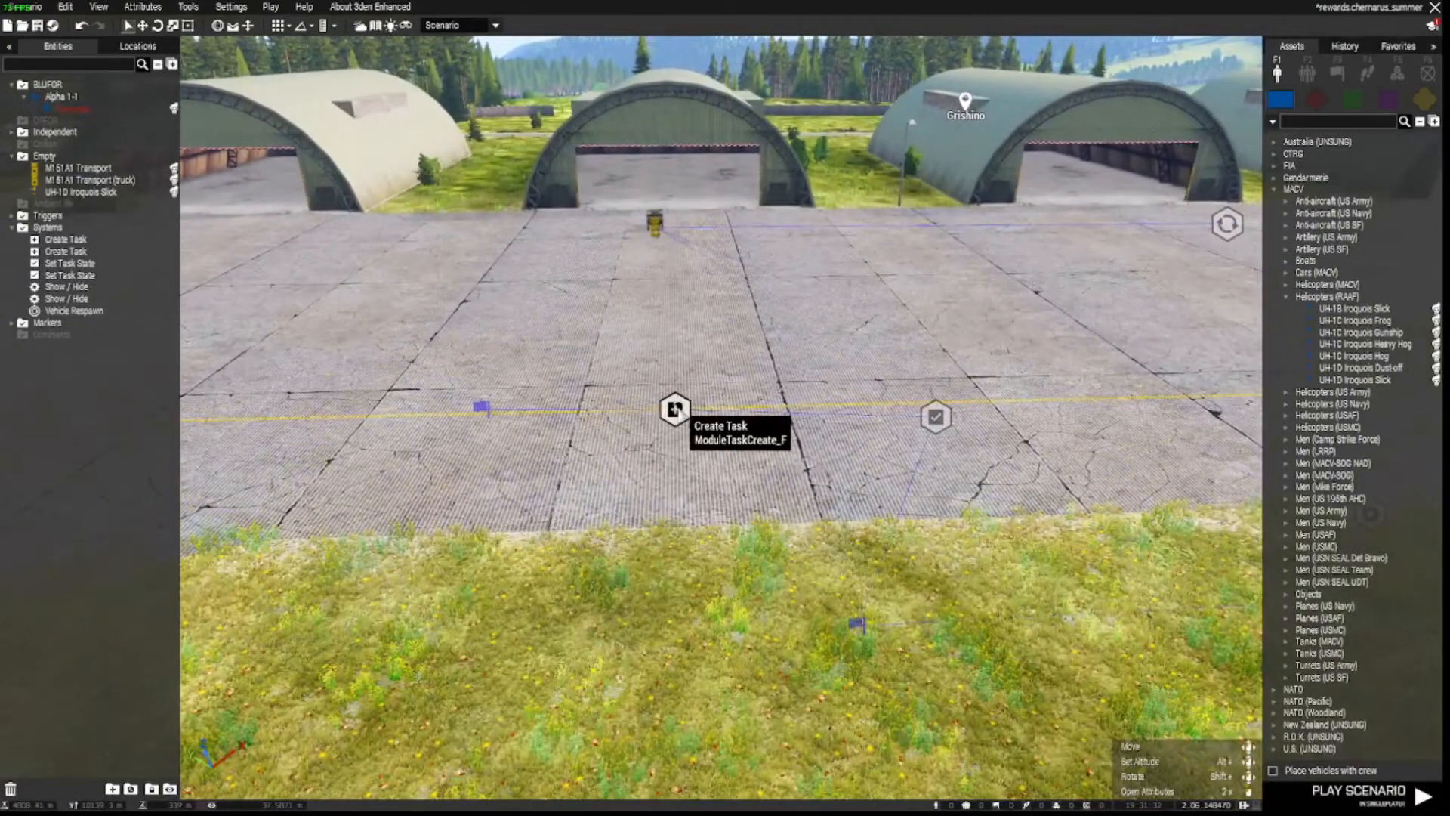
mouse_move(671, 410)
mouse_down()
mouse_move(676, 433)
mouse_move(675, 408)
mouse_up()
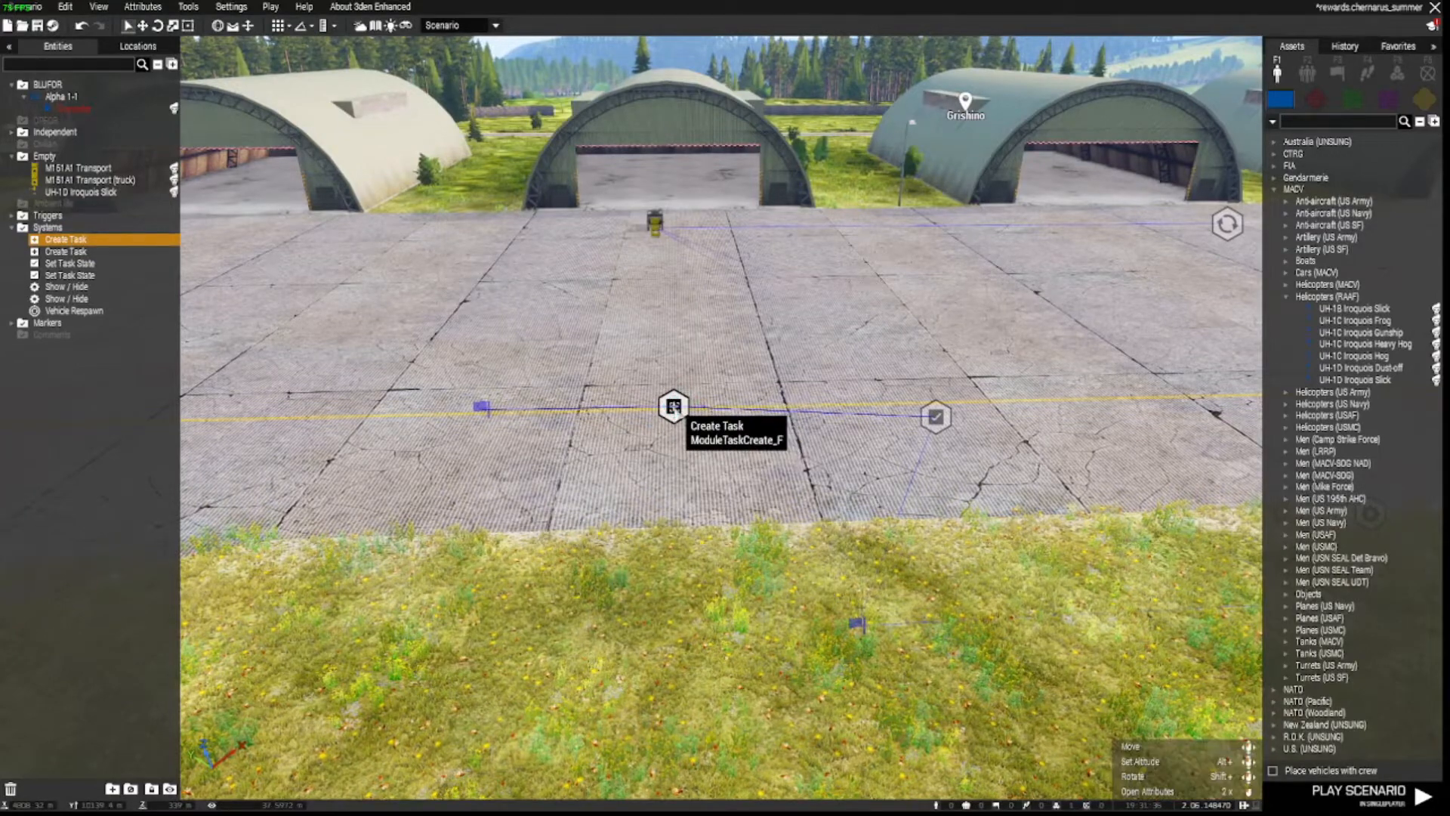
double_click(675, 409)
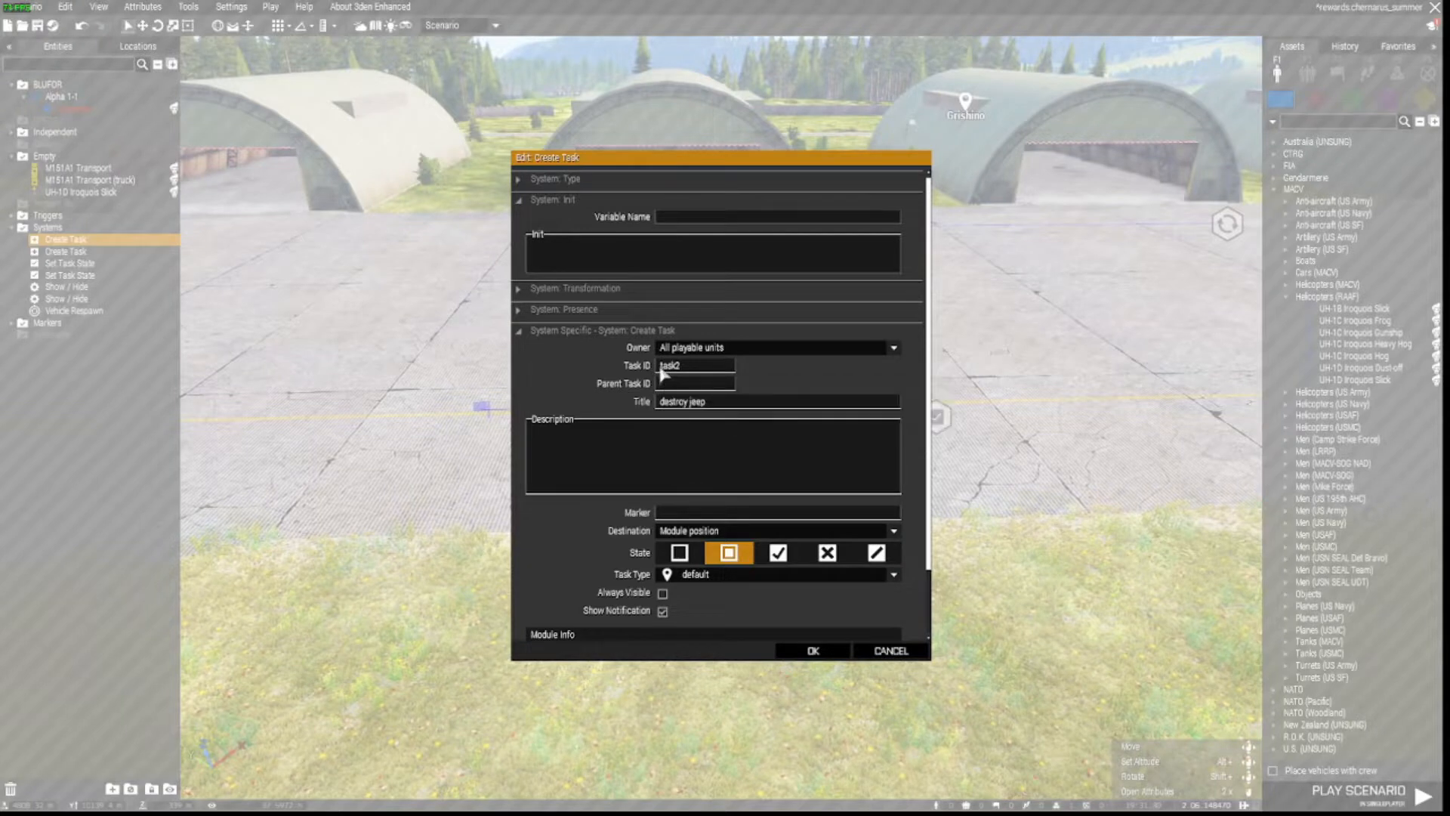
double_click(689, 367)
drag(691, 410, 662, 412)
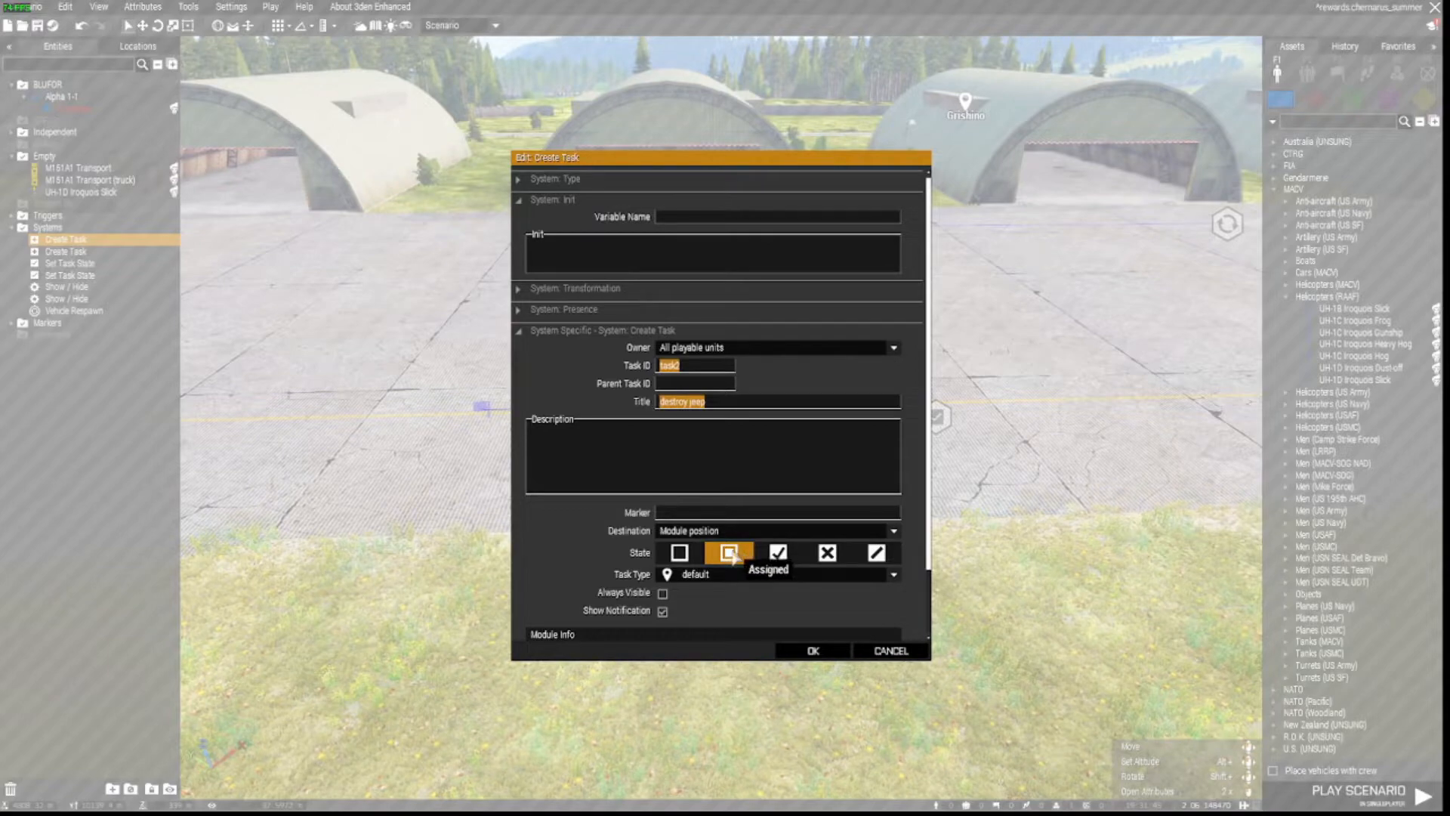
click(810, 652)
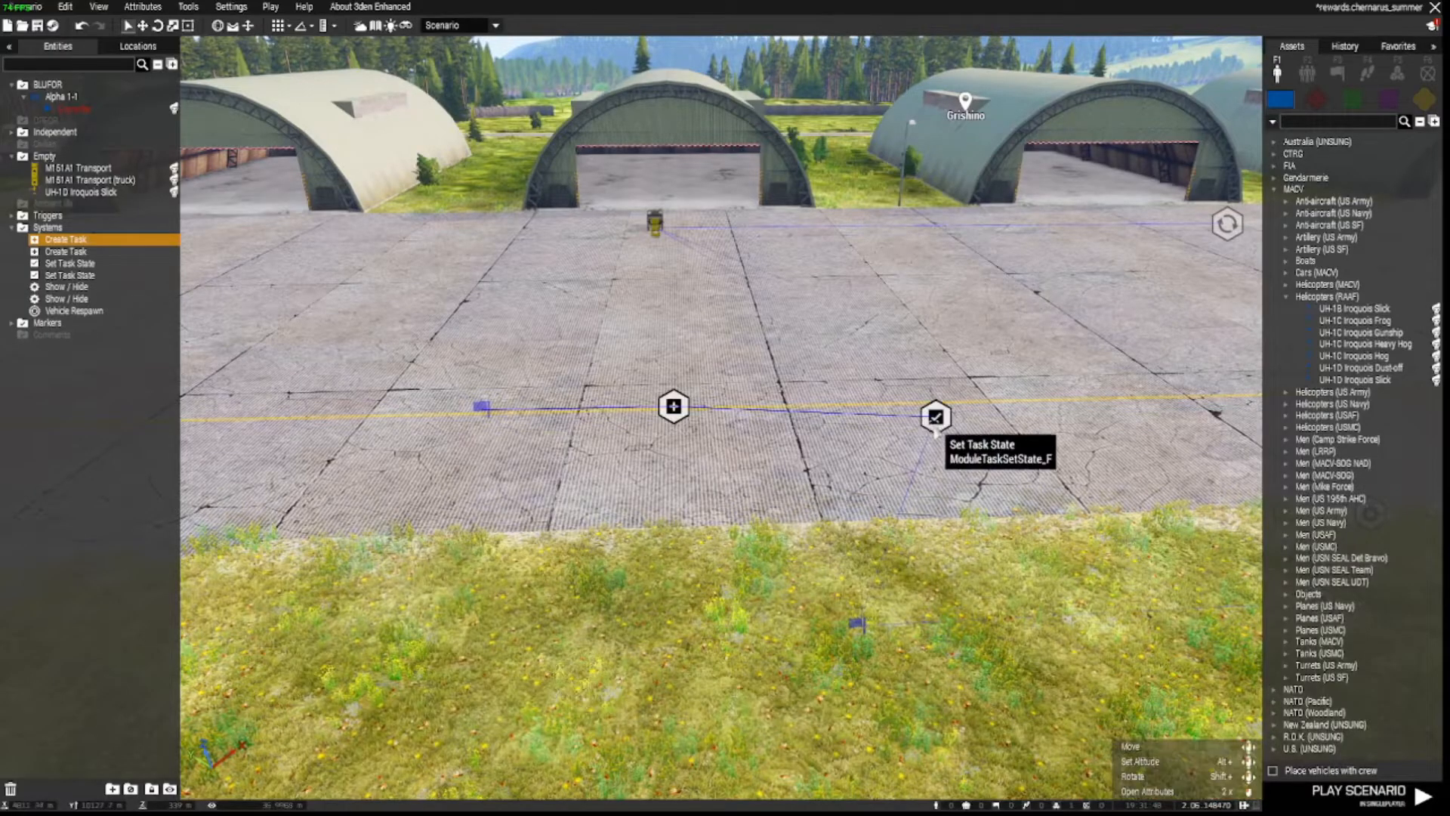
- Move the apron's Set Task State module closer to its linked Create Task module and check its state setting
drag(935, 416, 780, 408)
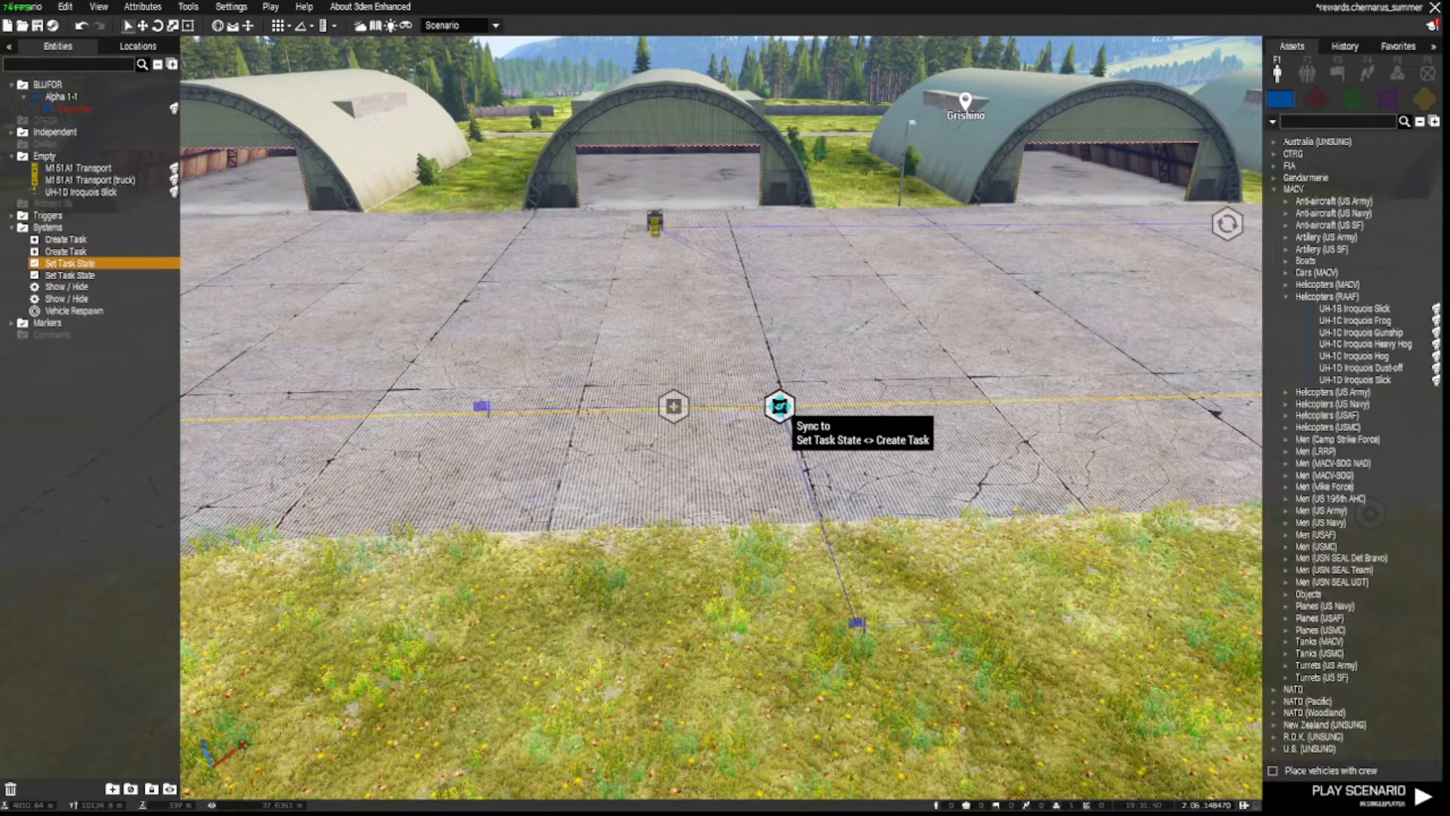
click(780, 408)
click(1397, 72)
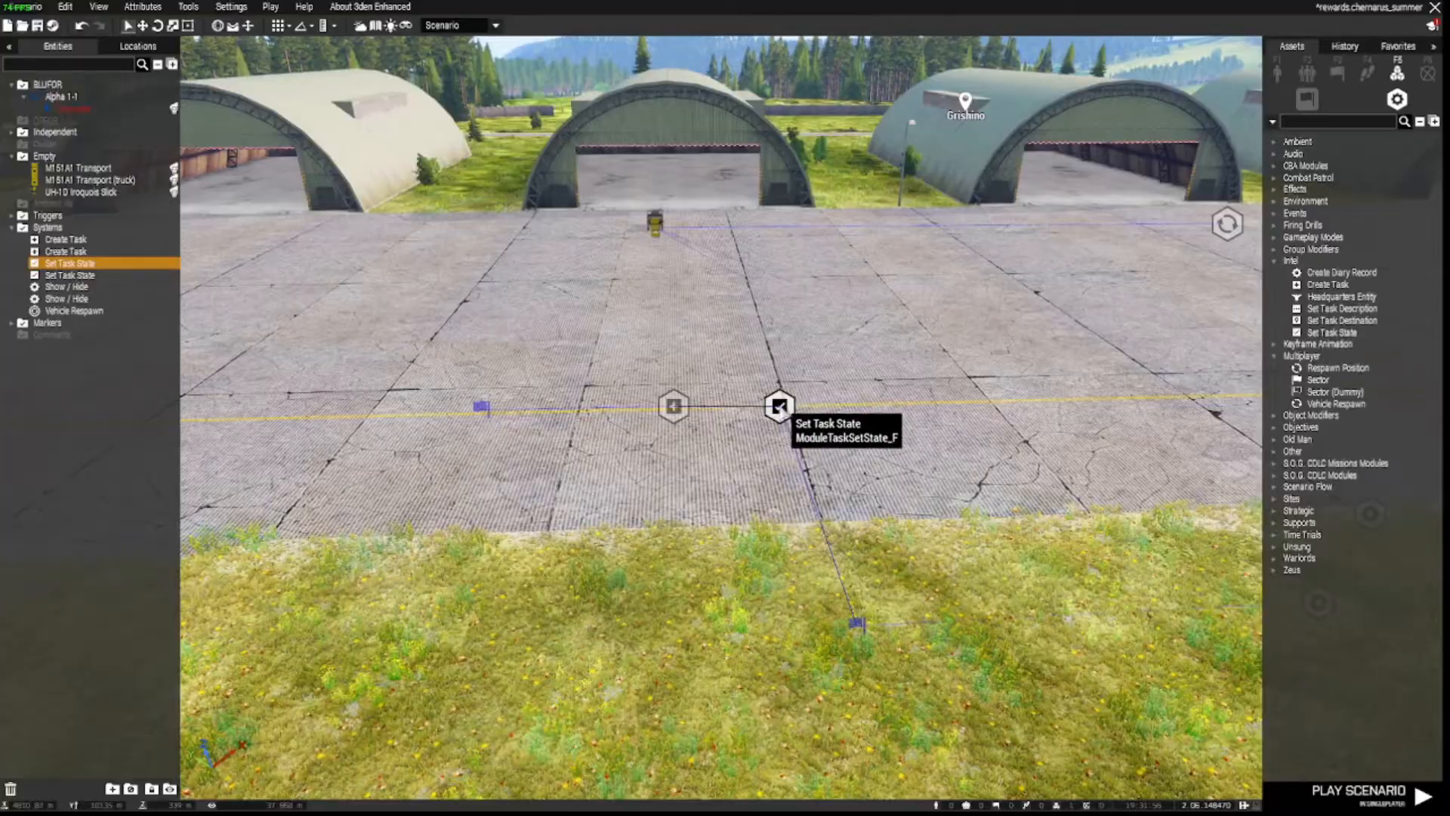
double_click(779, 406)
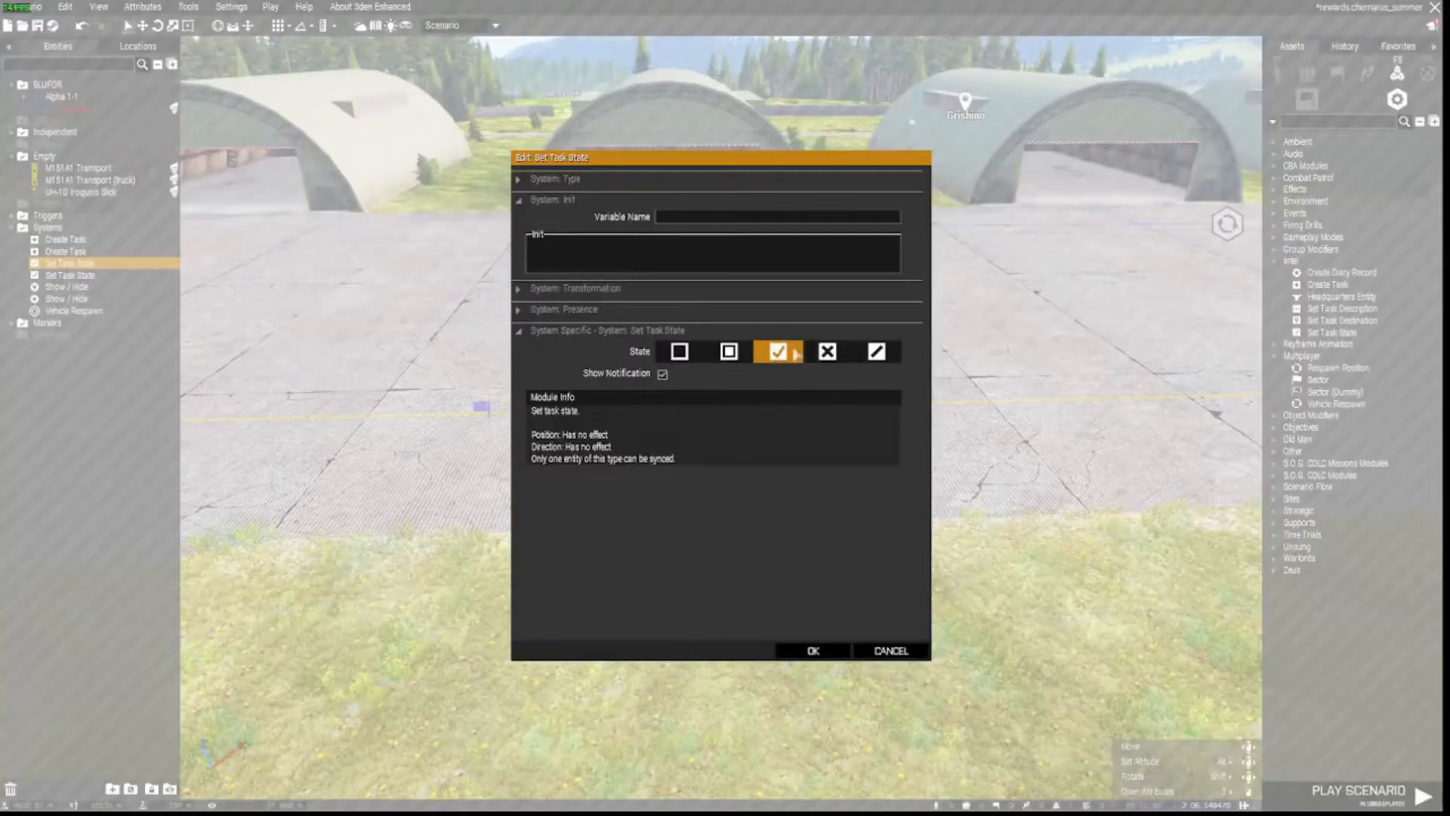
click(822, 650)
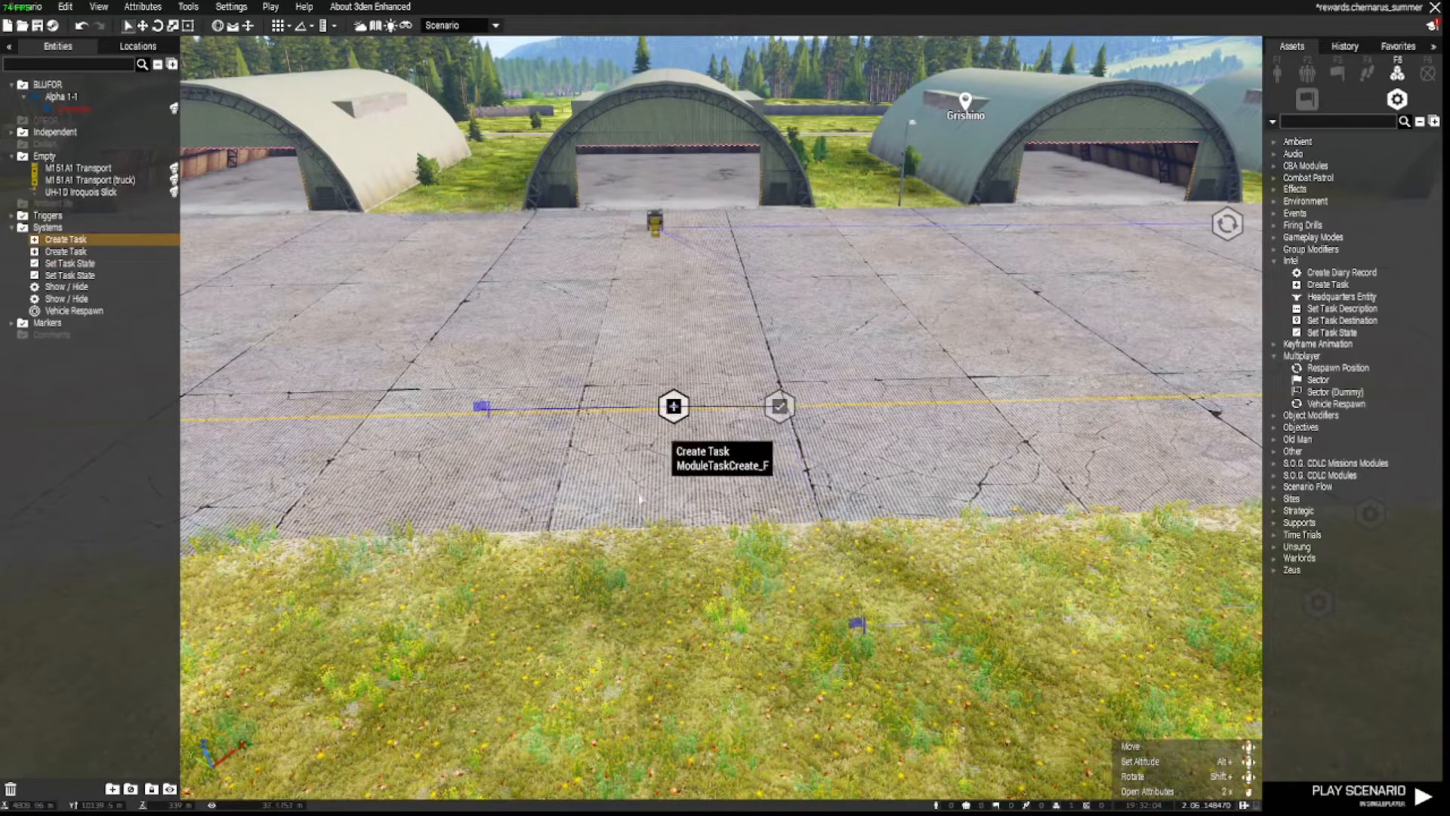
- Review the condition of the trigger linked to the Create Task module on the apron
key(a)
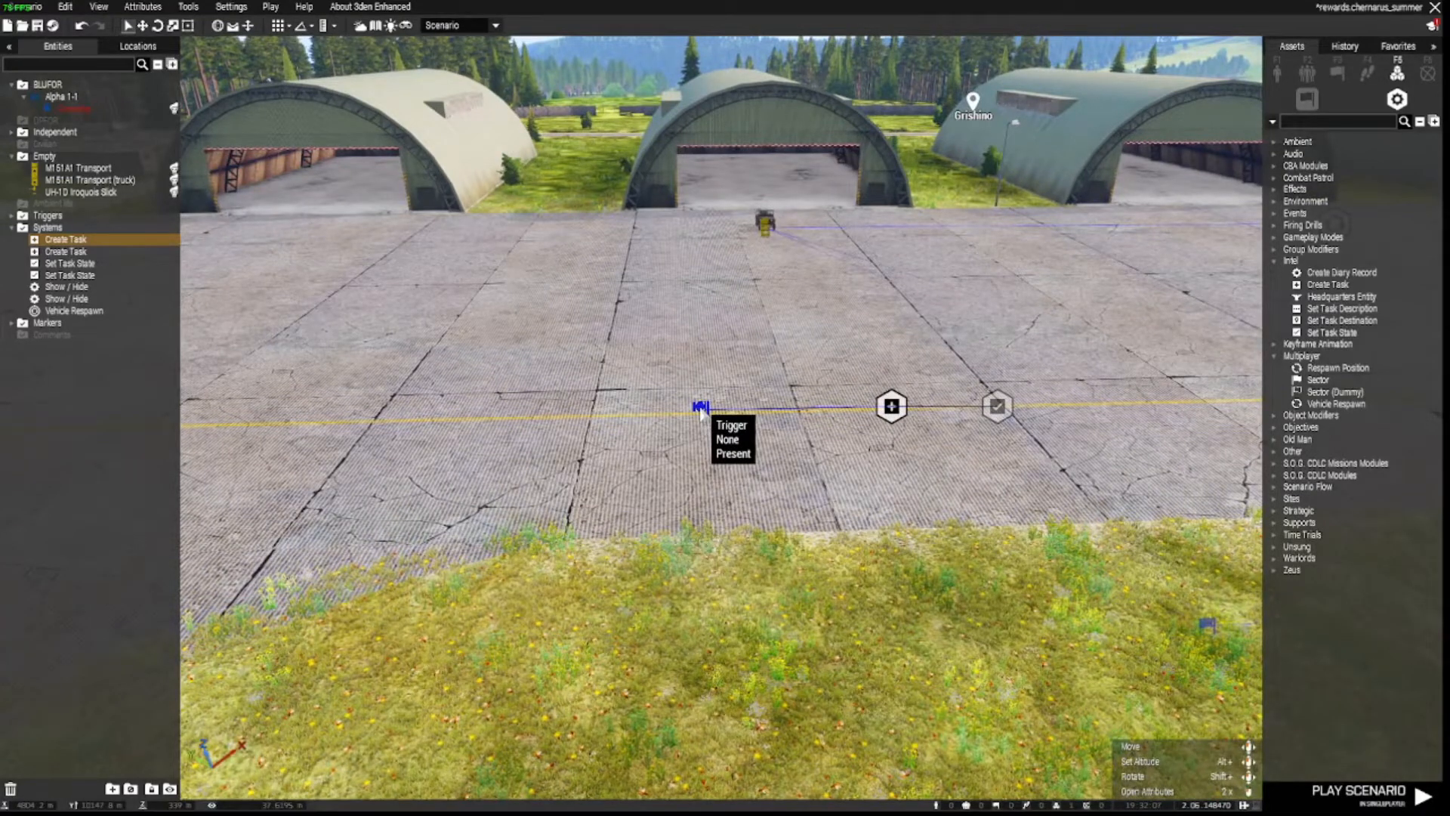
click(701, 408)
double_click(700, 409)
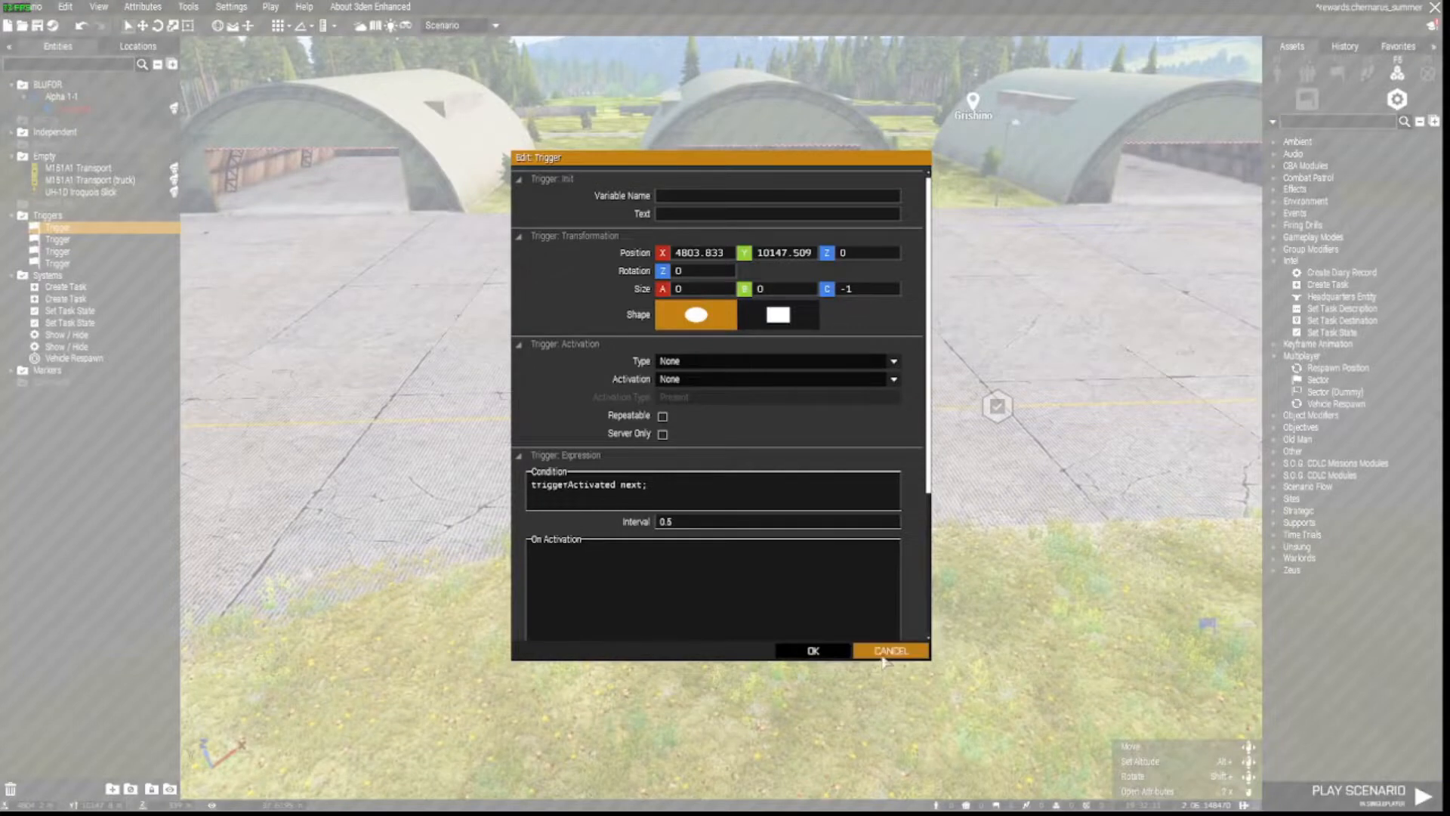
mouse_move(554, 479)
drag(544, 489, 633, 489)
click(884, 651)
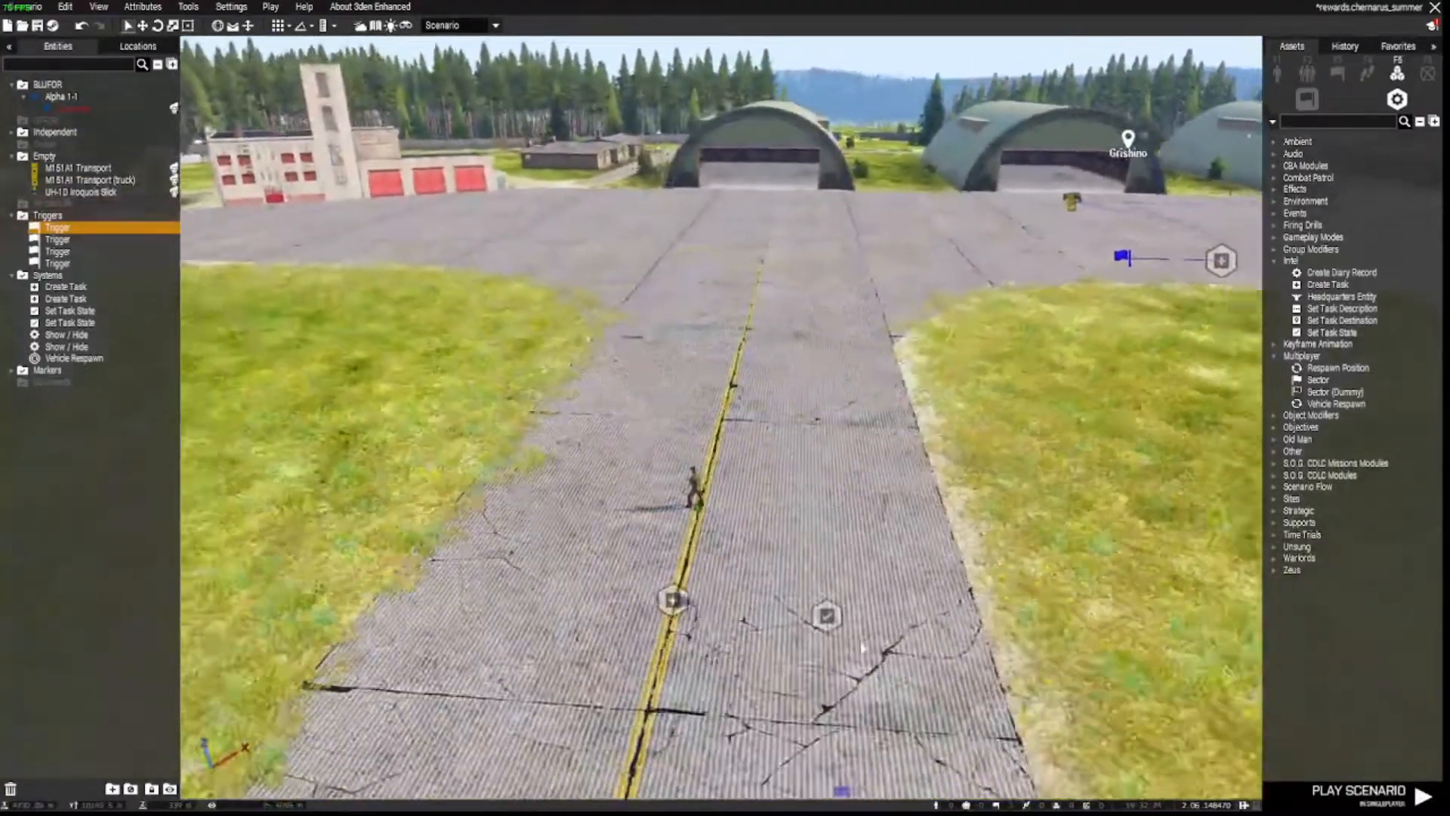
- Set the variable name of the Commander's death trigger on the runway to "next"
key(s)
right_drag(863, 648, 876, 666)
key(w)
key(w)
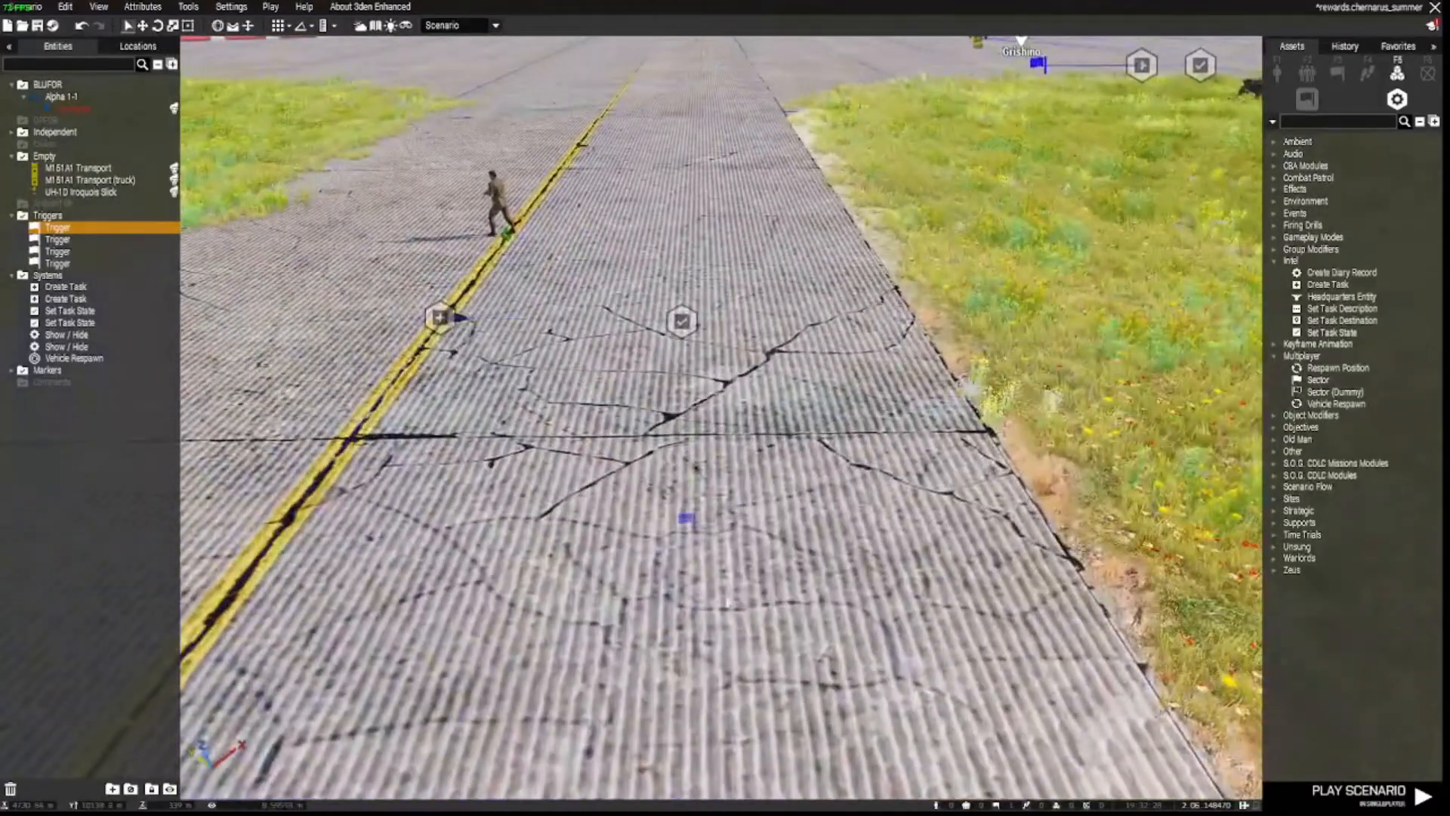
click(687, 521)
key(s)
key(s)
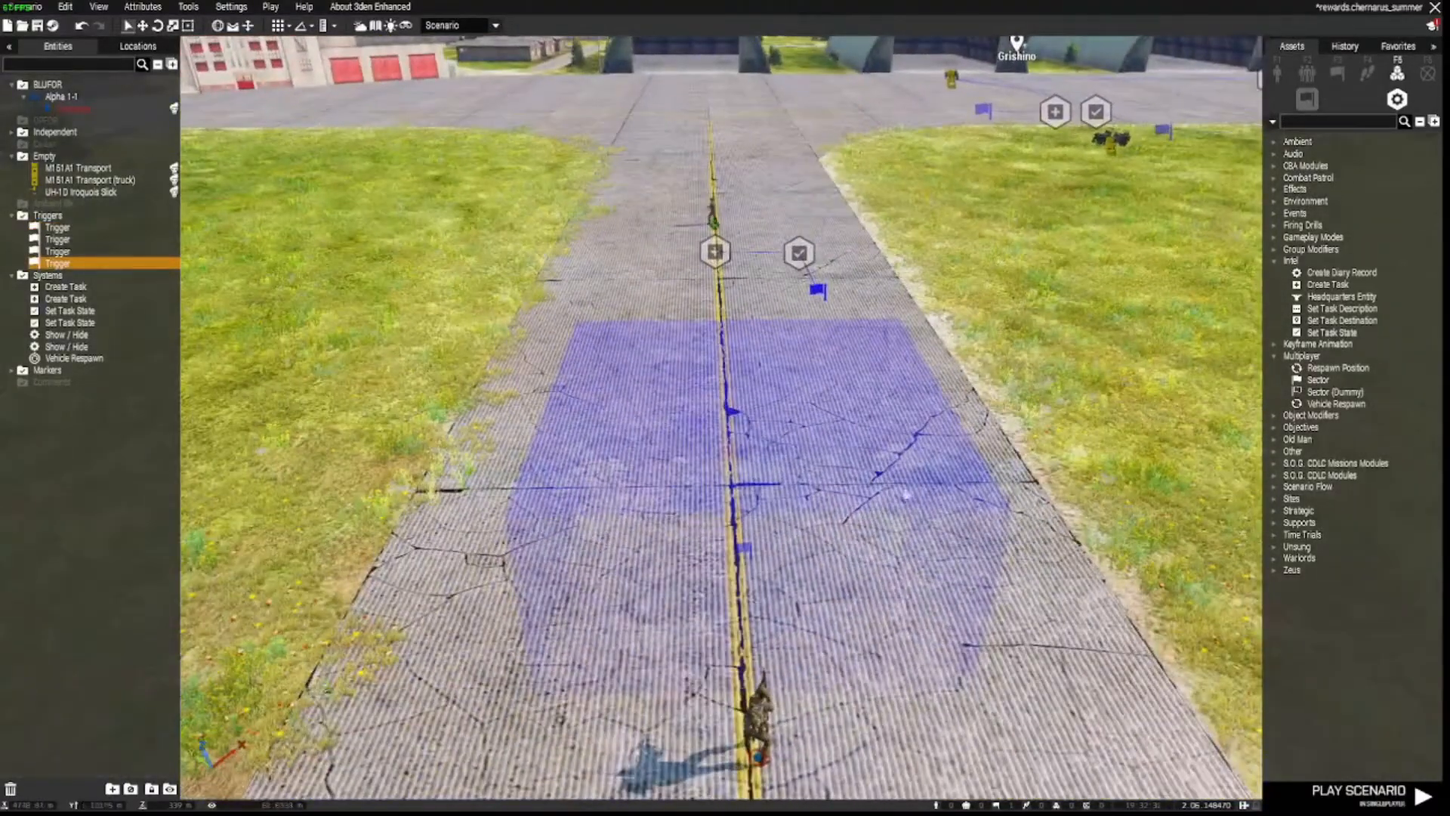
key(w)
key(d)
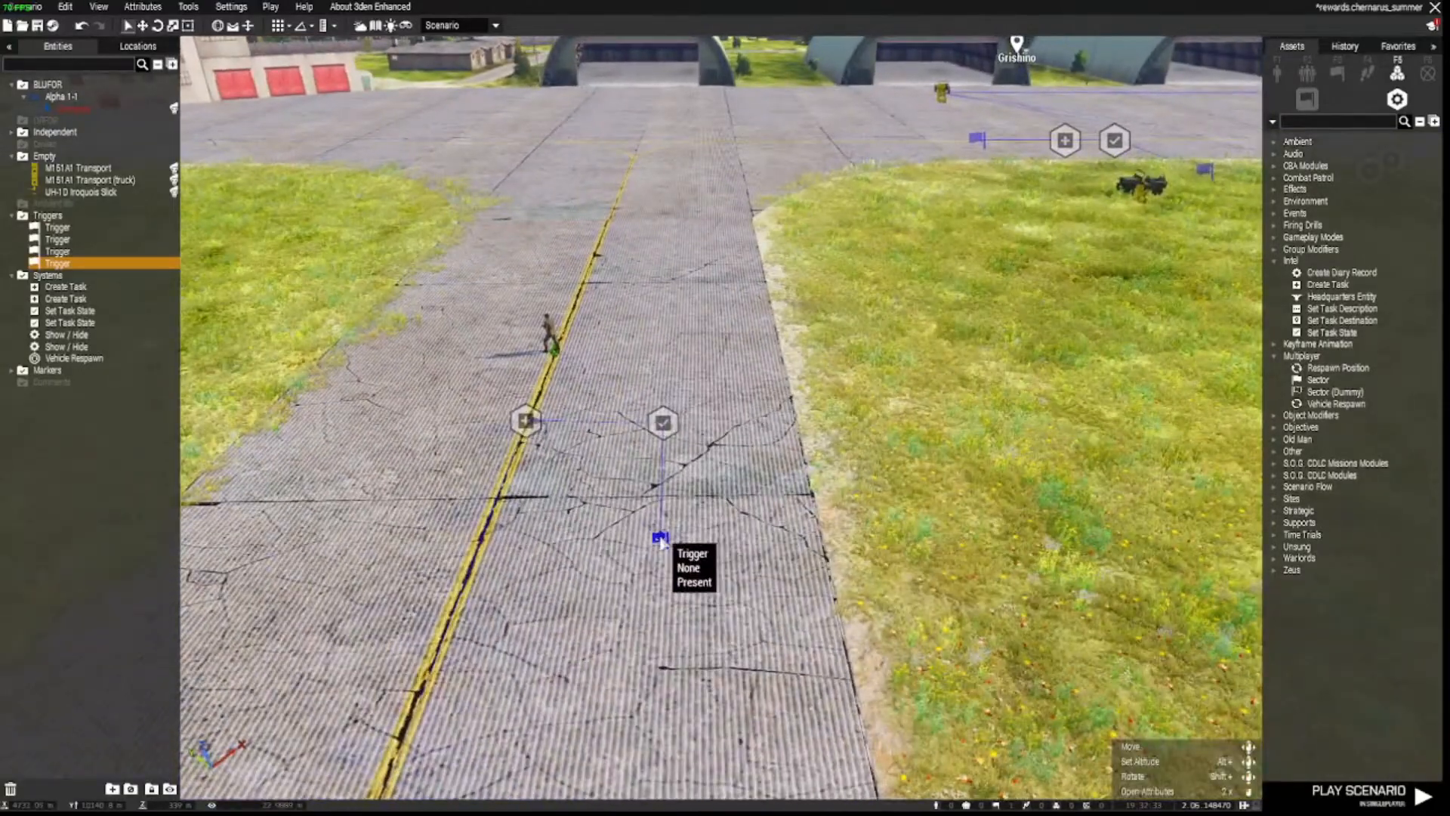
double_click(660, 539)
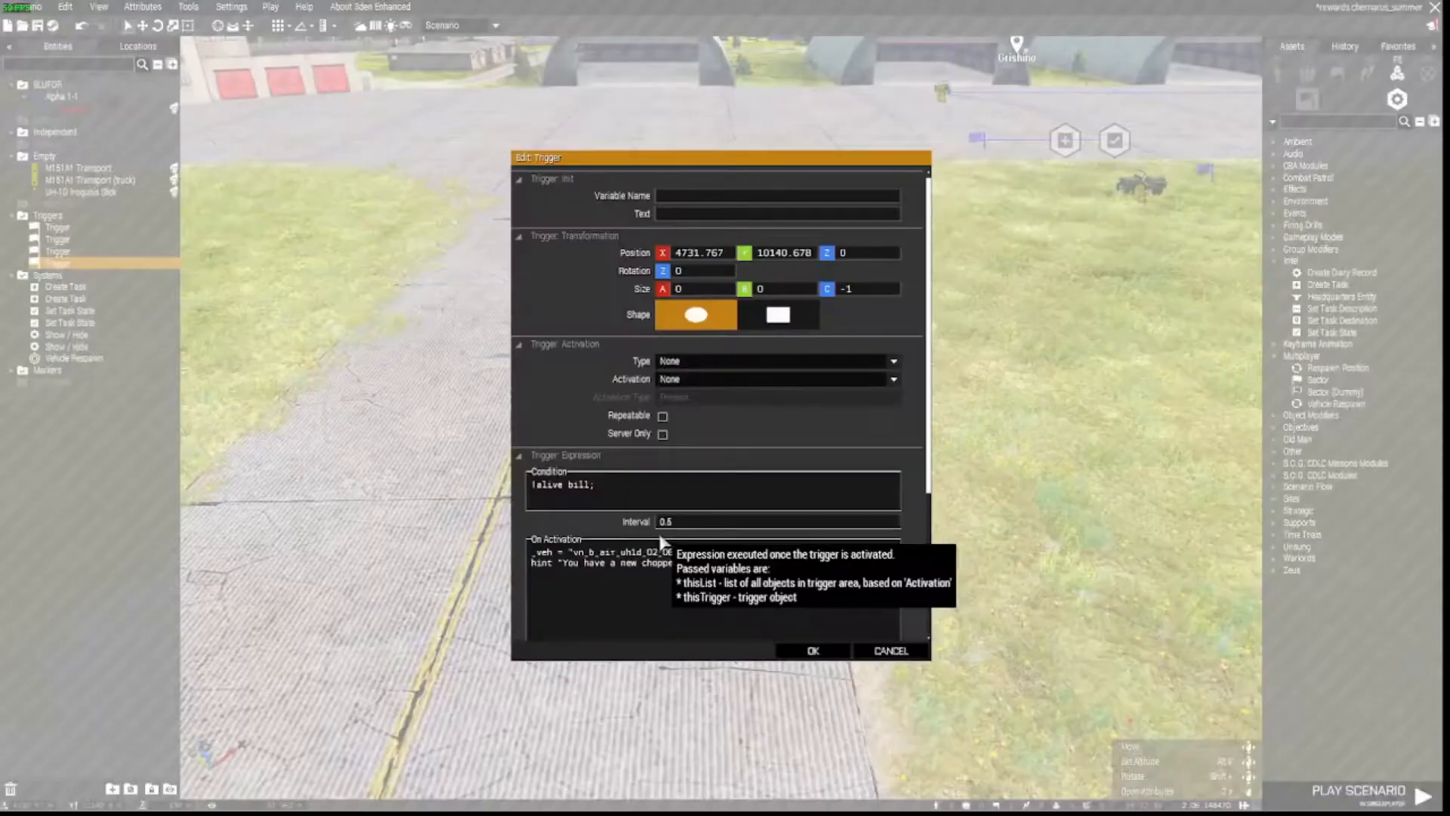
click(670, 196)
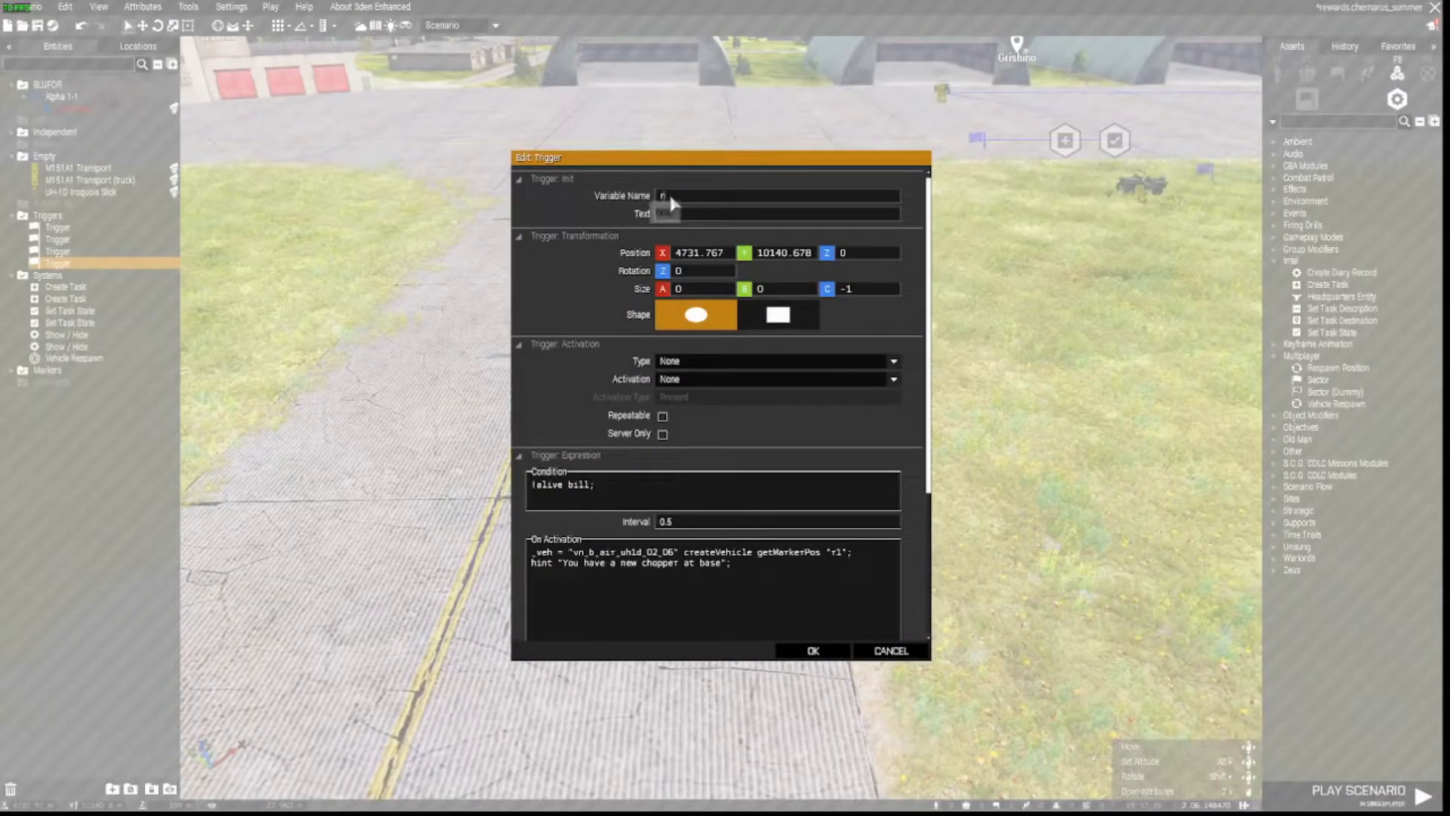
text(next)
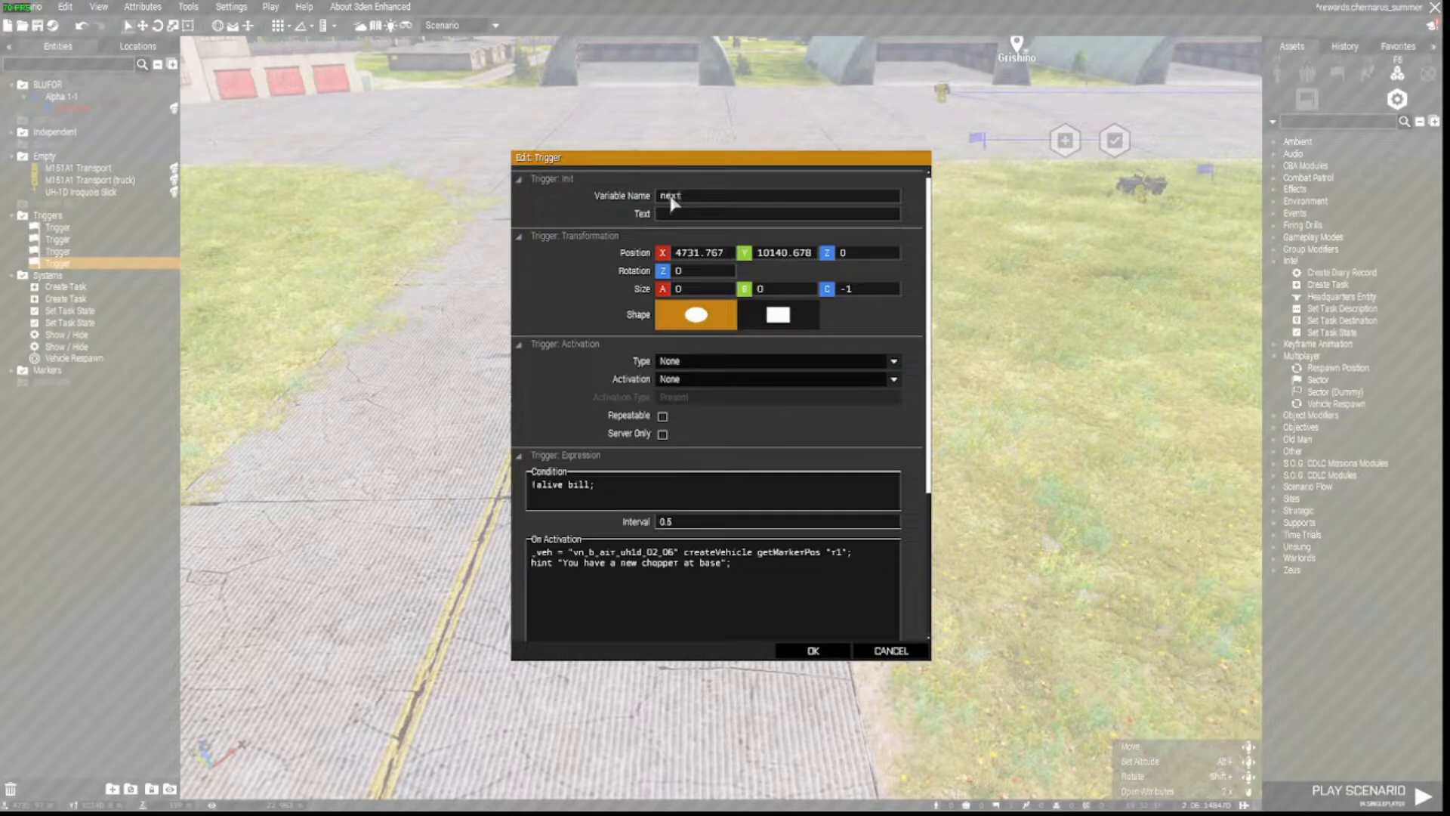
click(813, 651)
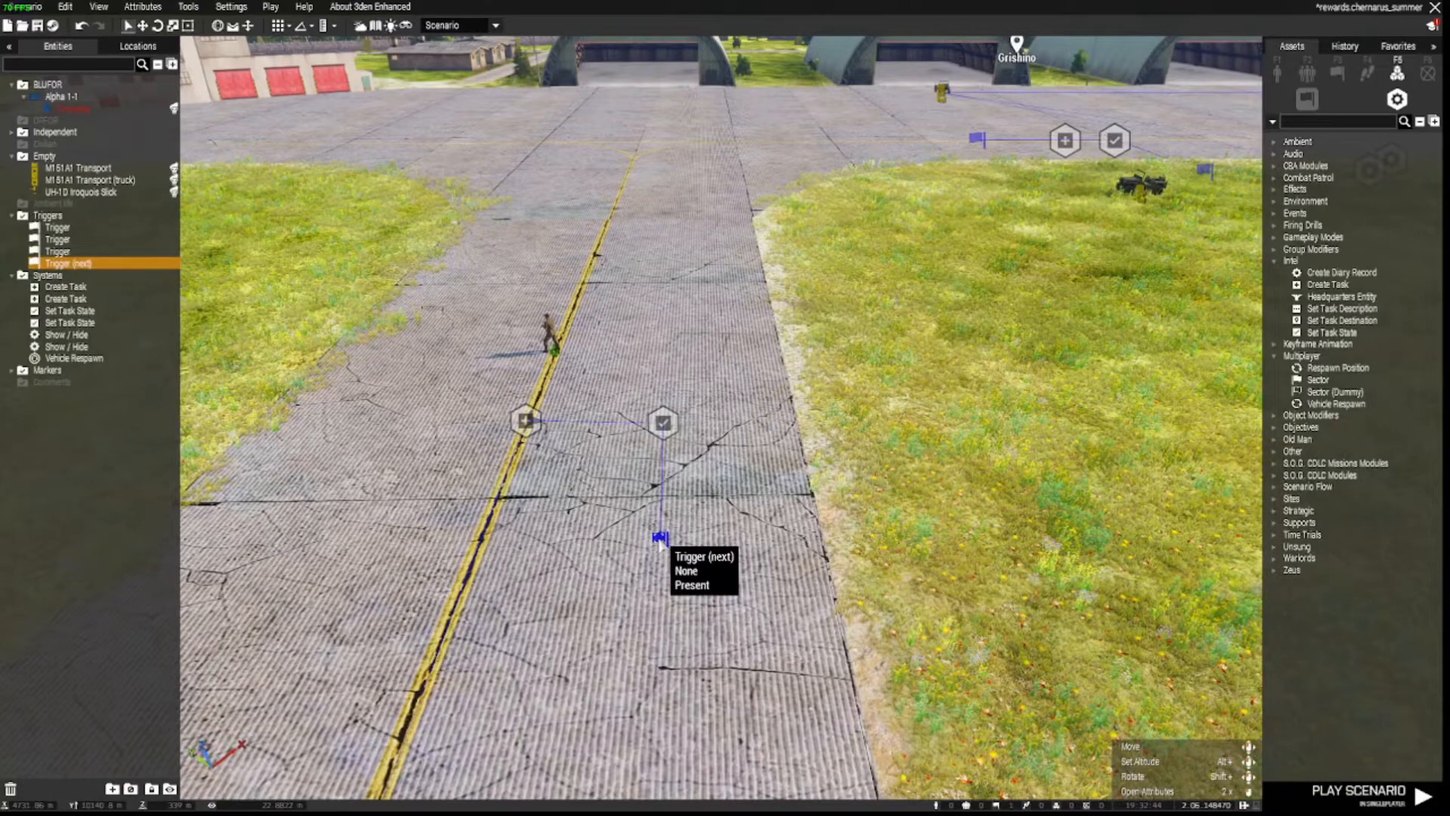
- Recheck that the second task's trigger condition on the apron refers to the death trigger's variable name
key(d)
key(w)
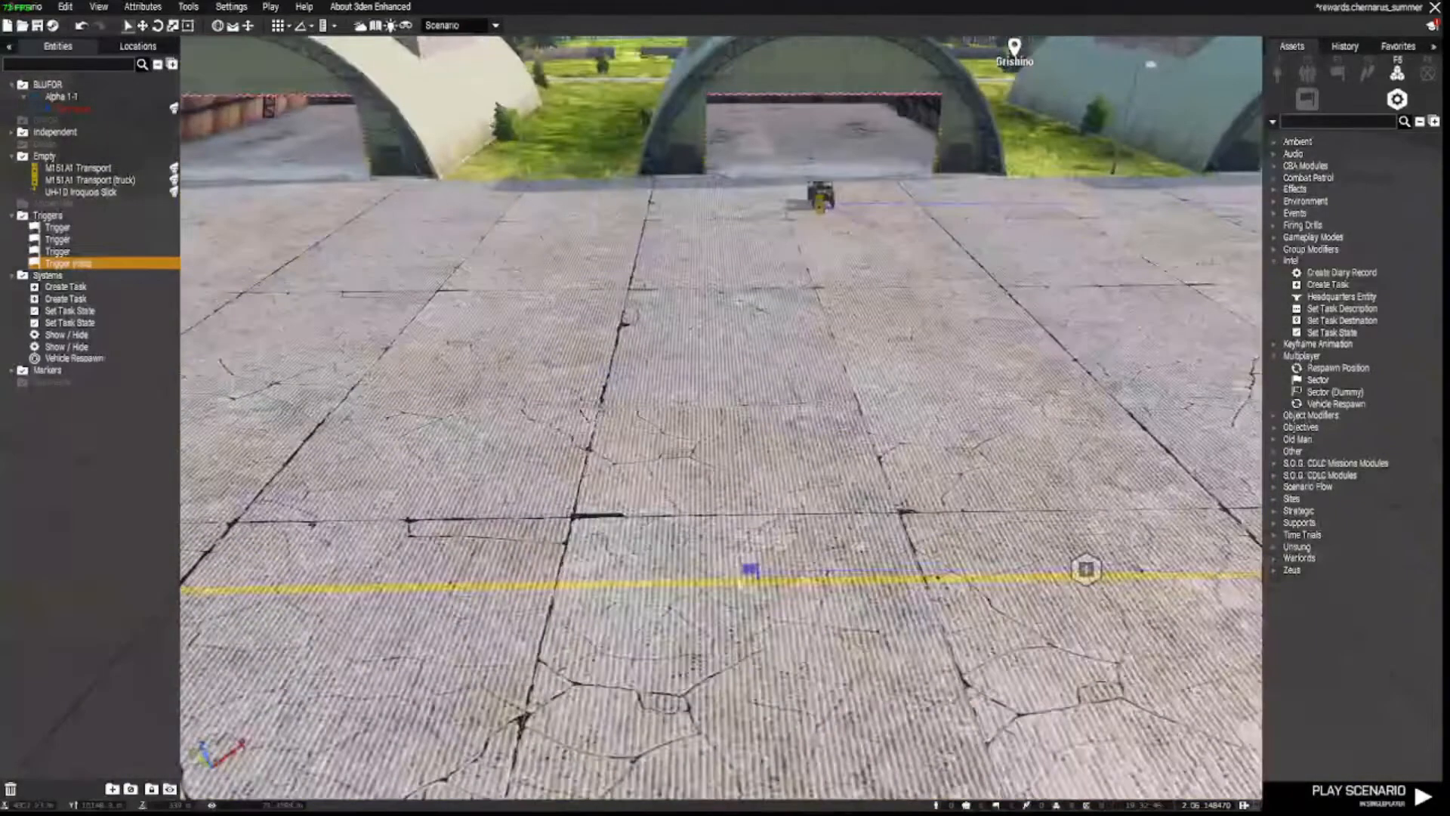
key(s)
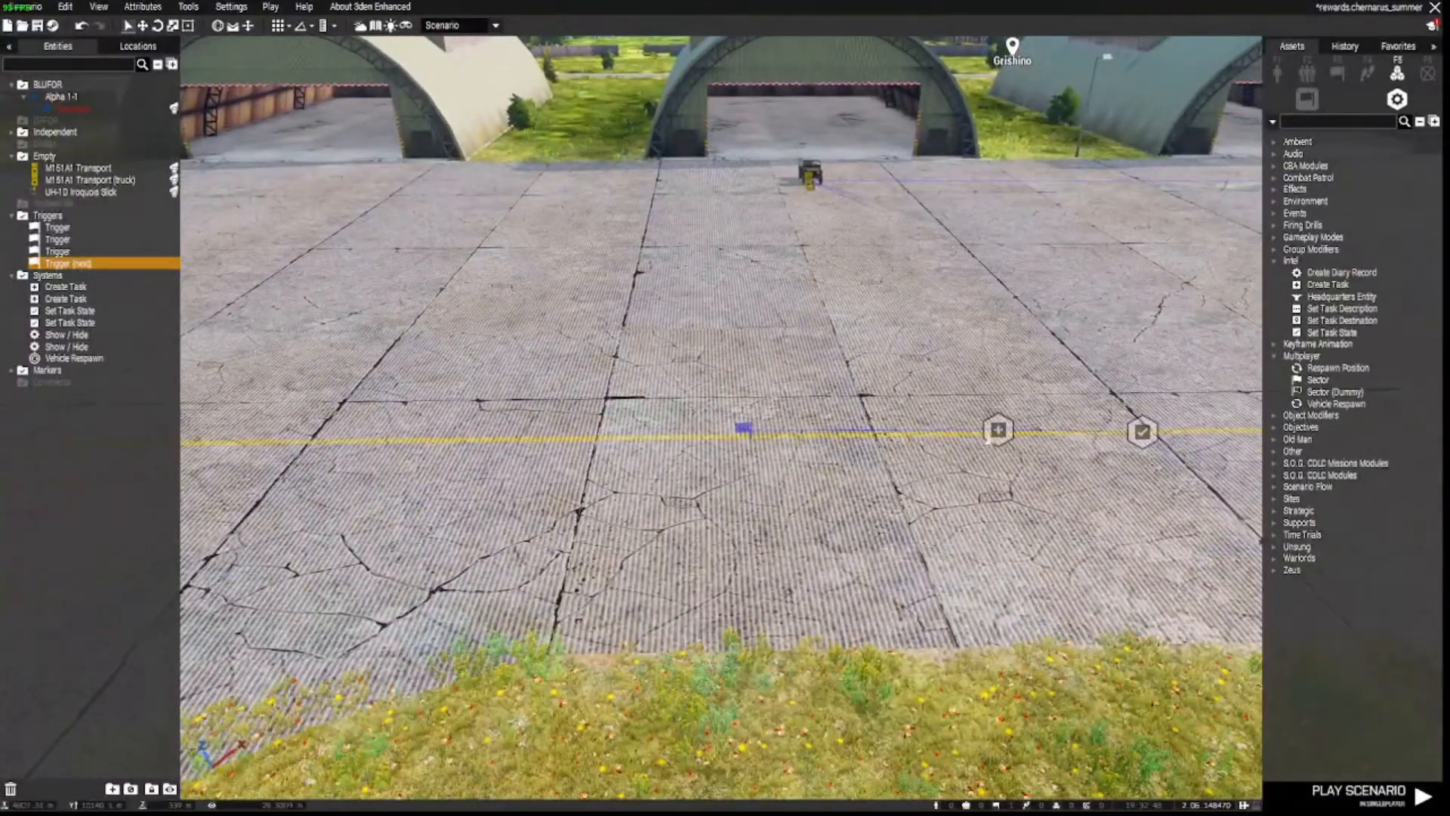
click(997, 429)
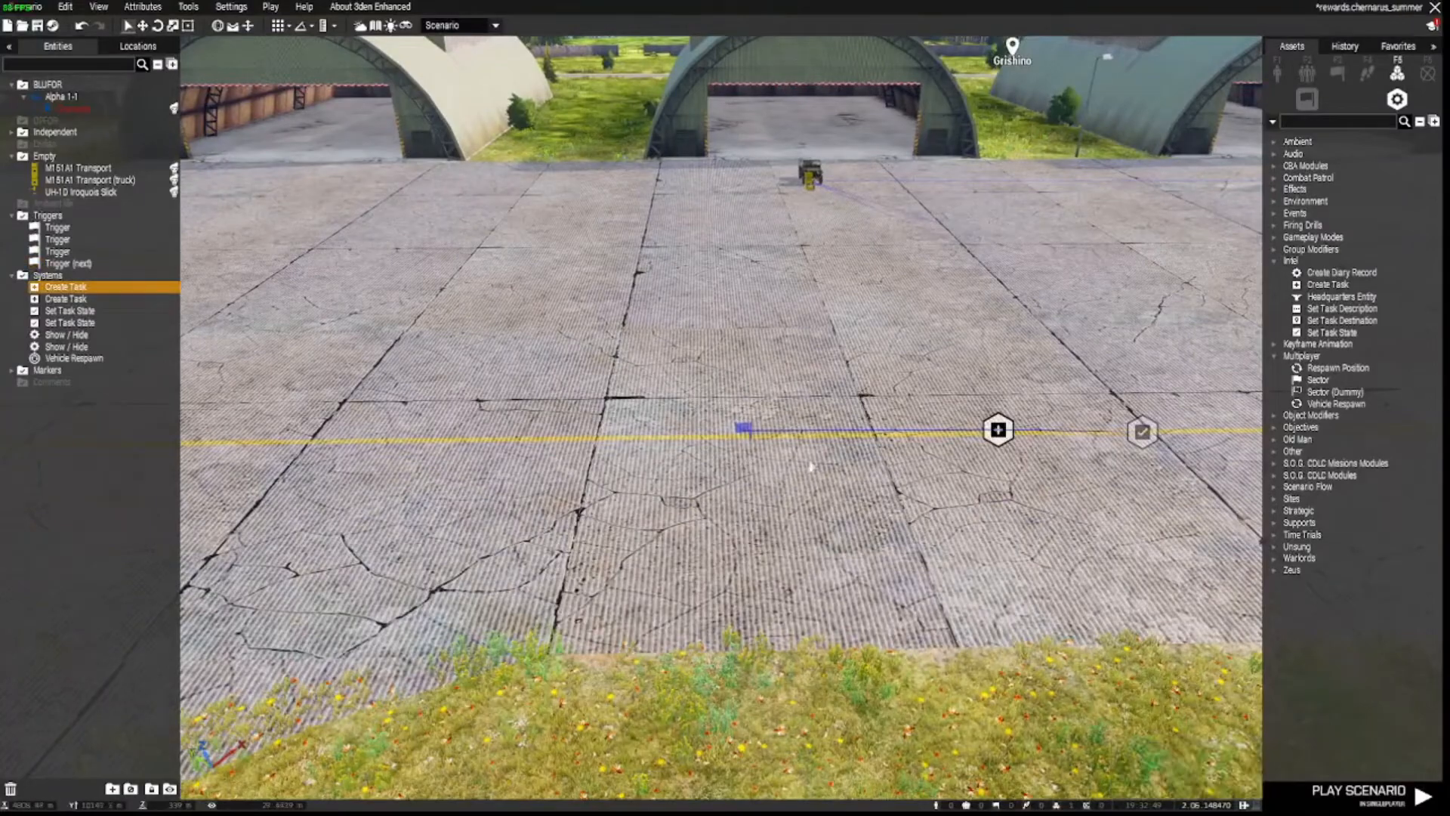
double_click(742, 428)
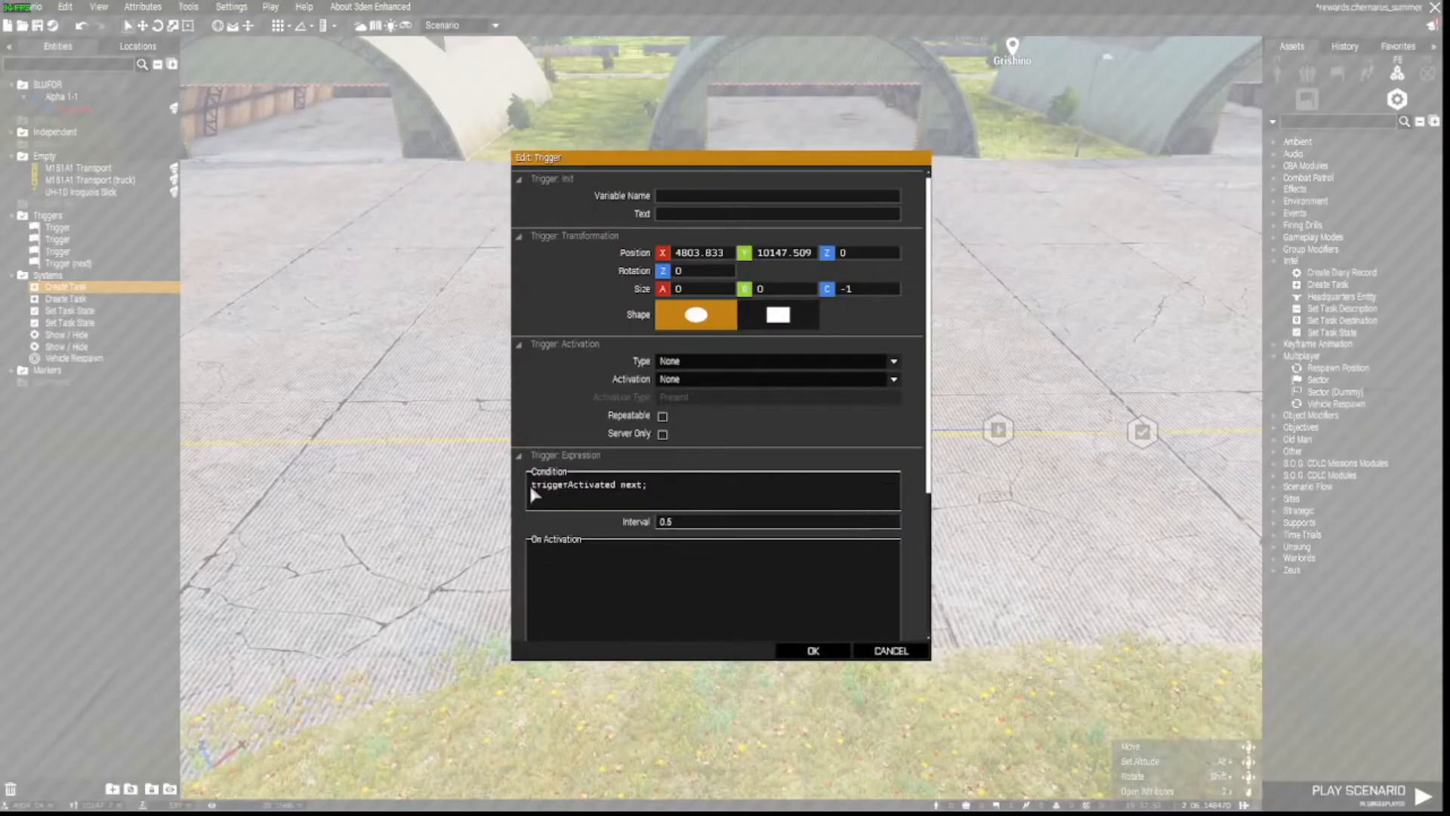
drag(533, 488, 638, 495)
click(813, 650)
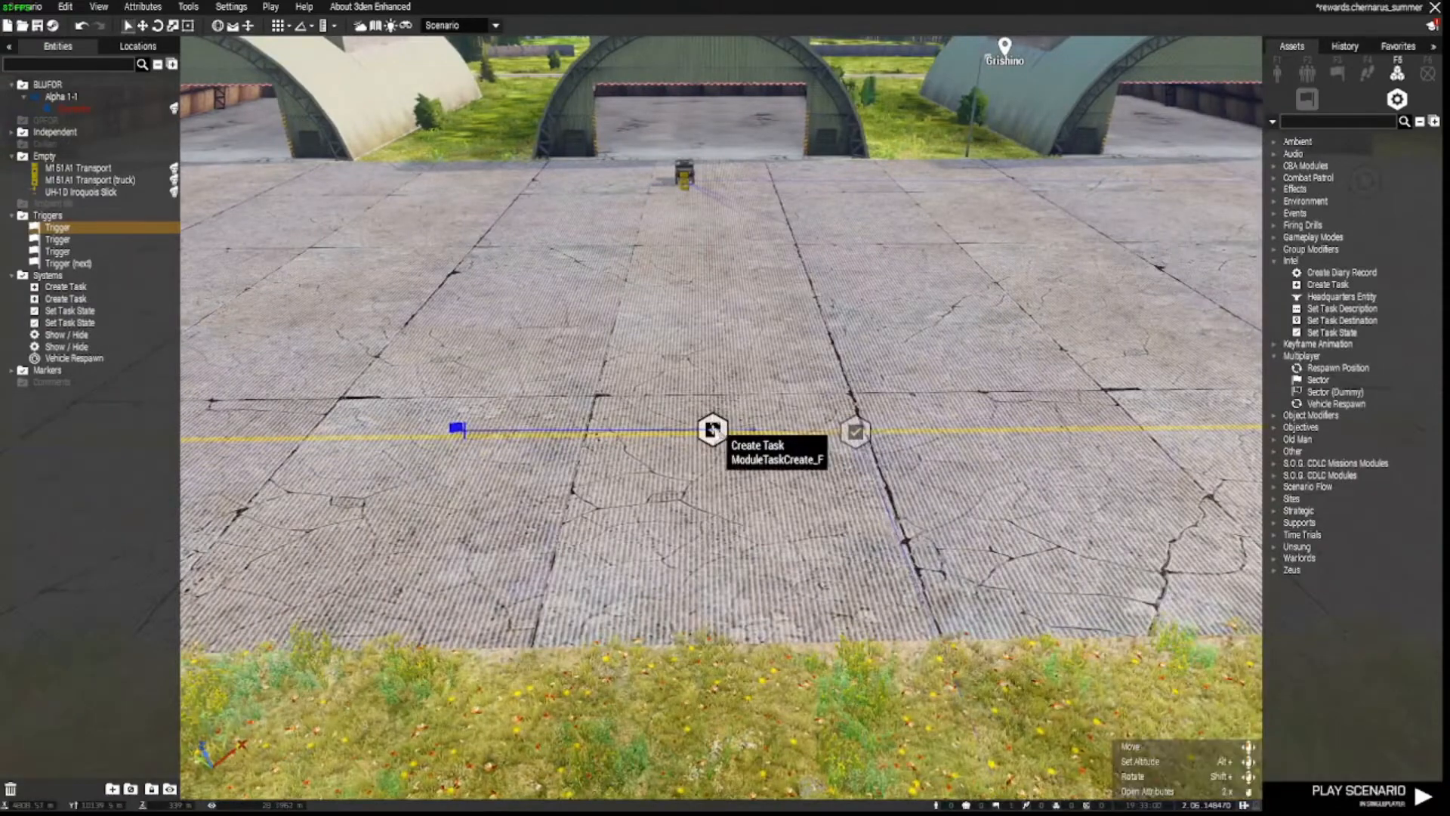
- Check the title of the second Create Task module again, then bring the jeep on the grass into view
click(712, 429)
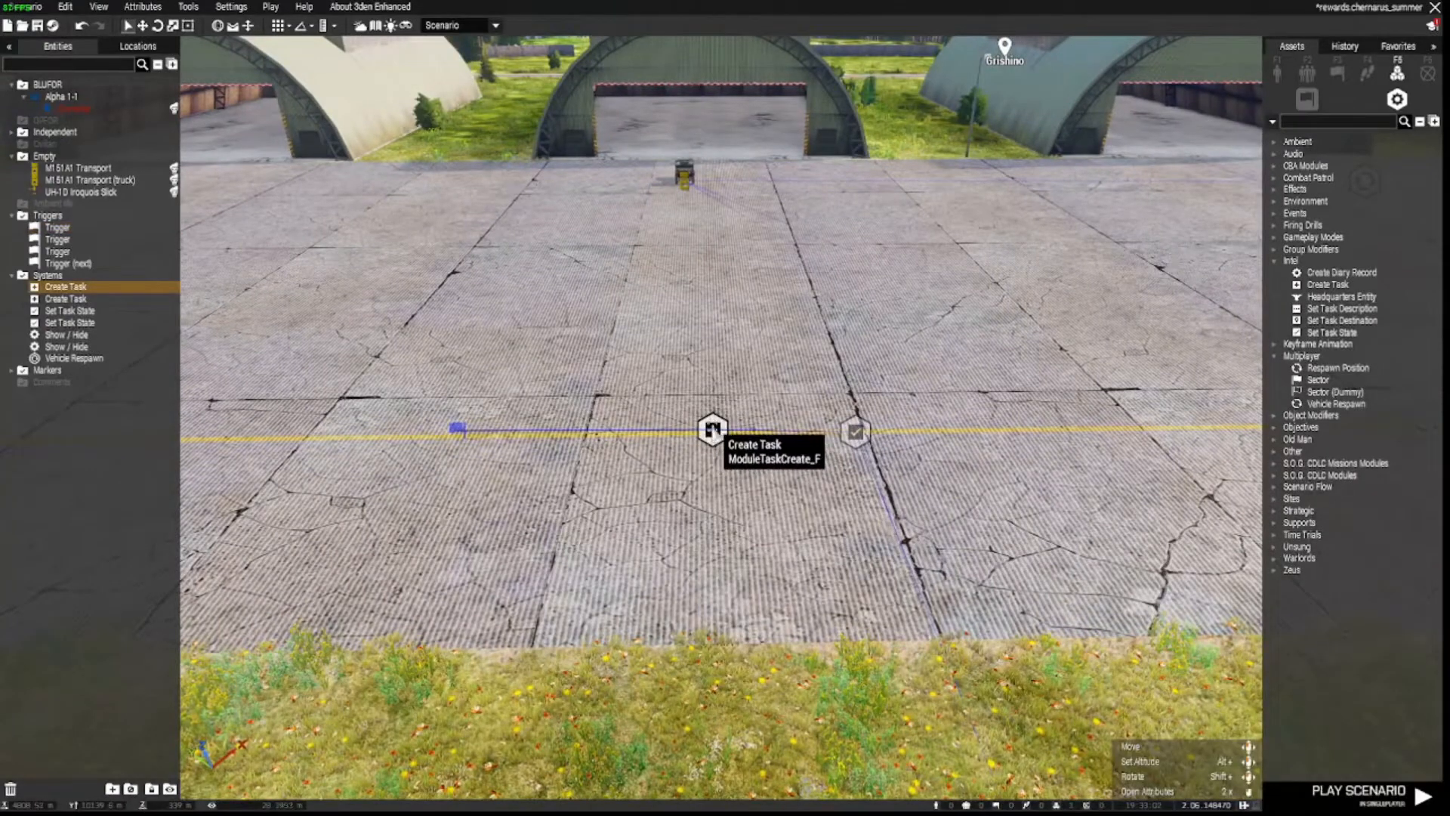
double_click(712, 429)
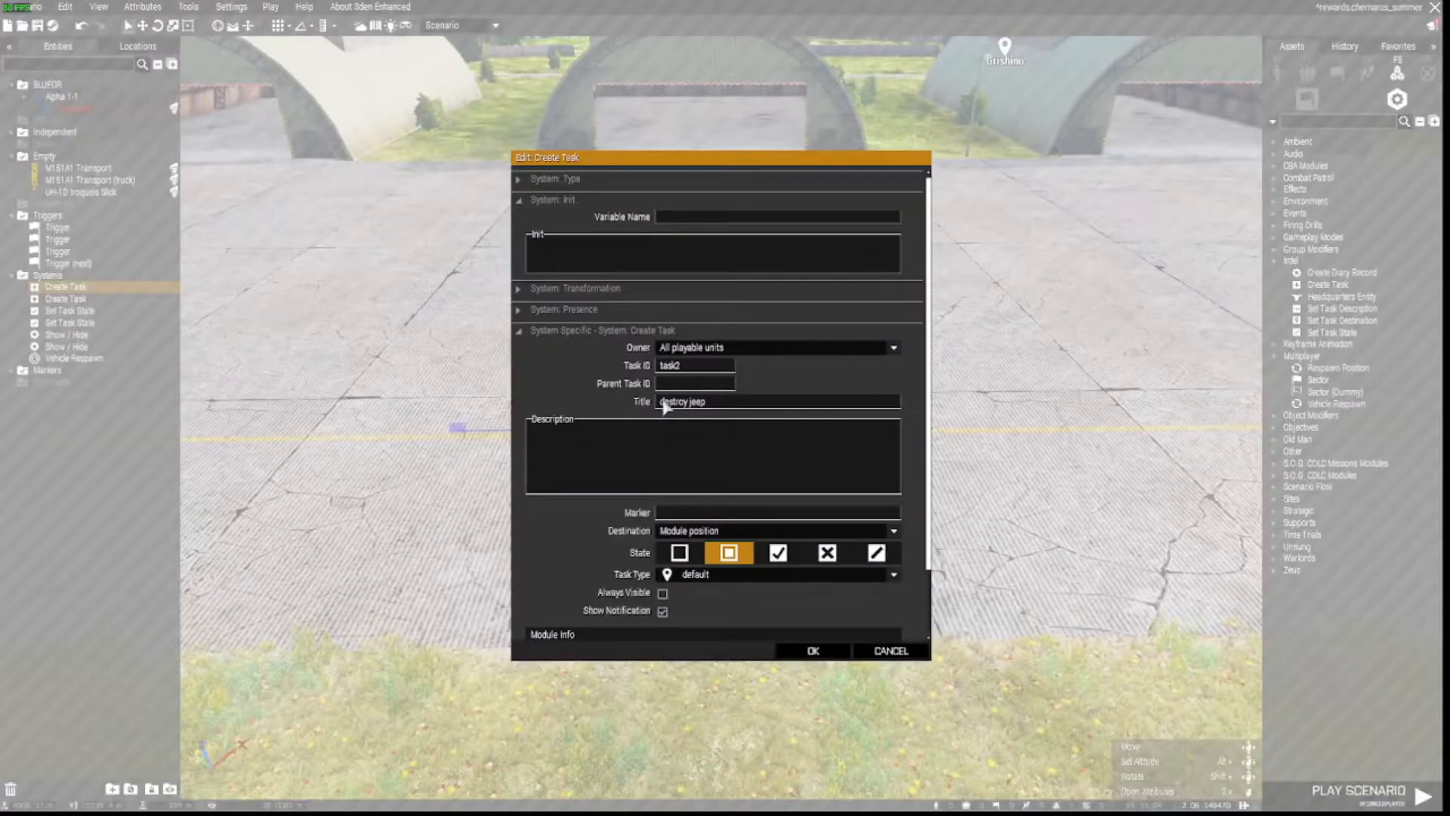
drag(662, 402, 714, 411)
click(830, 654)
key(s)
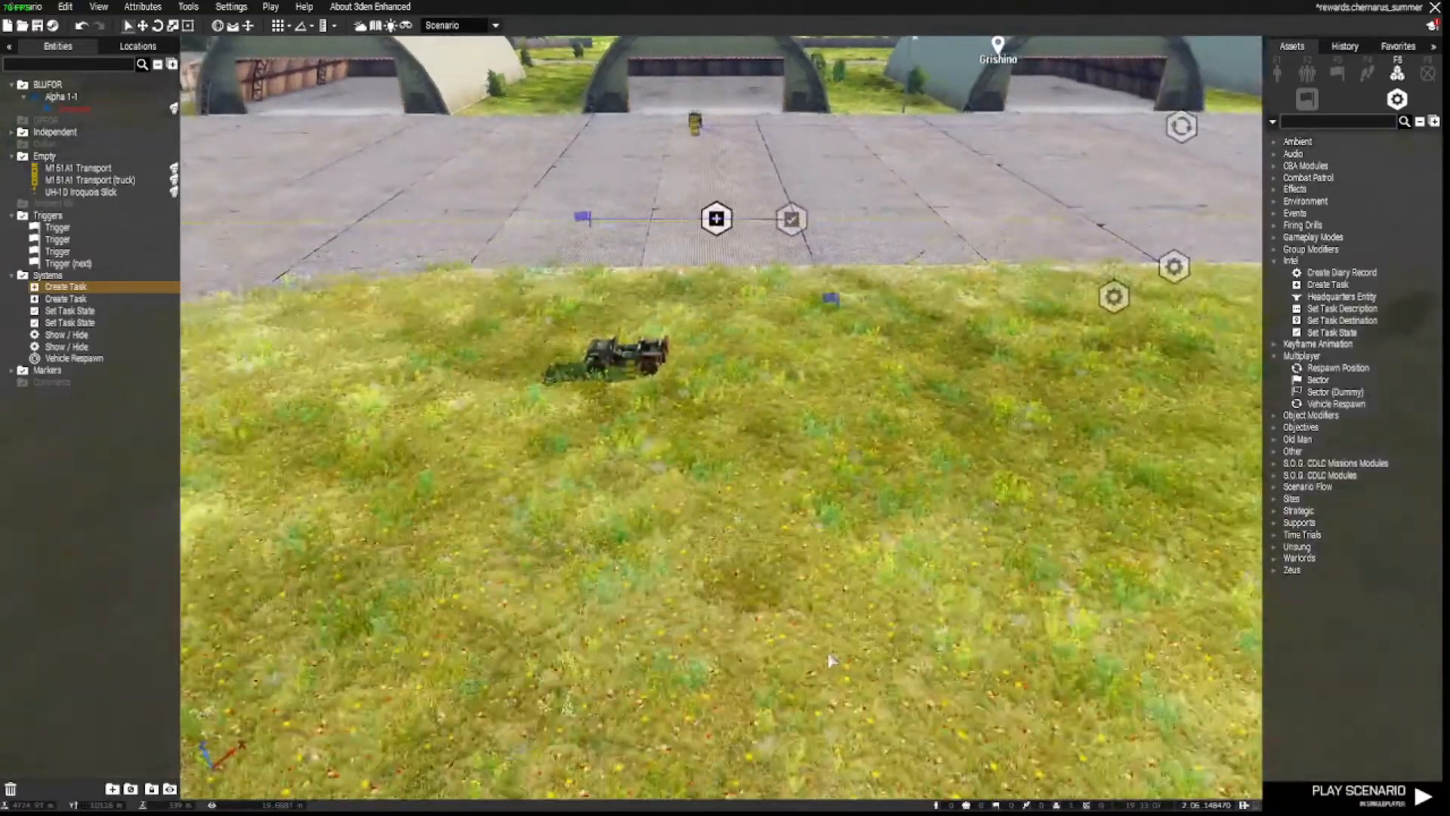
- Check the settings of the Show / Hide module at the edge of the apron without changing them
key(z)
key(w)
mouse_move(830, 661)
right_down()
mouse_move(782, 625)
mouse_move(799, 659)
mouse_move(817, 656)
mouse_move(814, 644)
right_up()
key(s)
key(d)
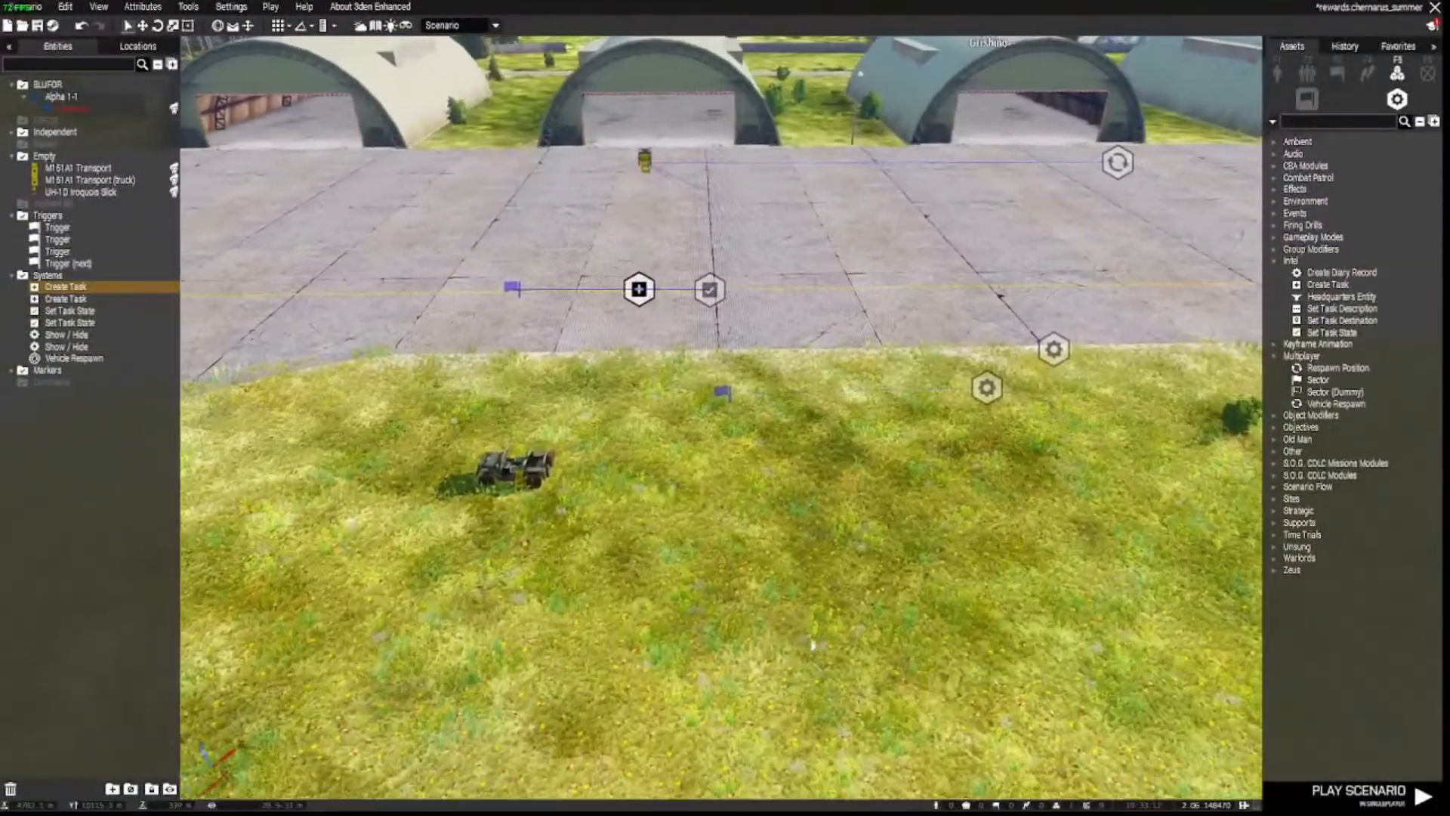
key(w)
key(w)
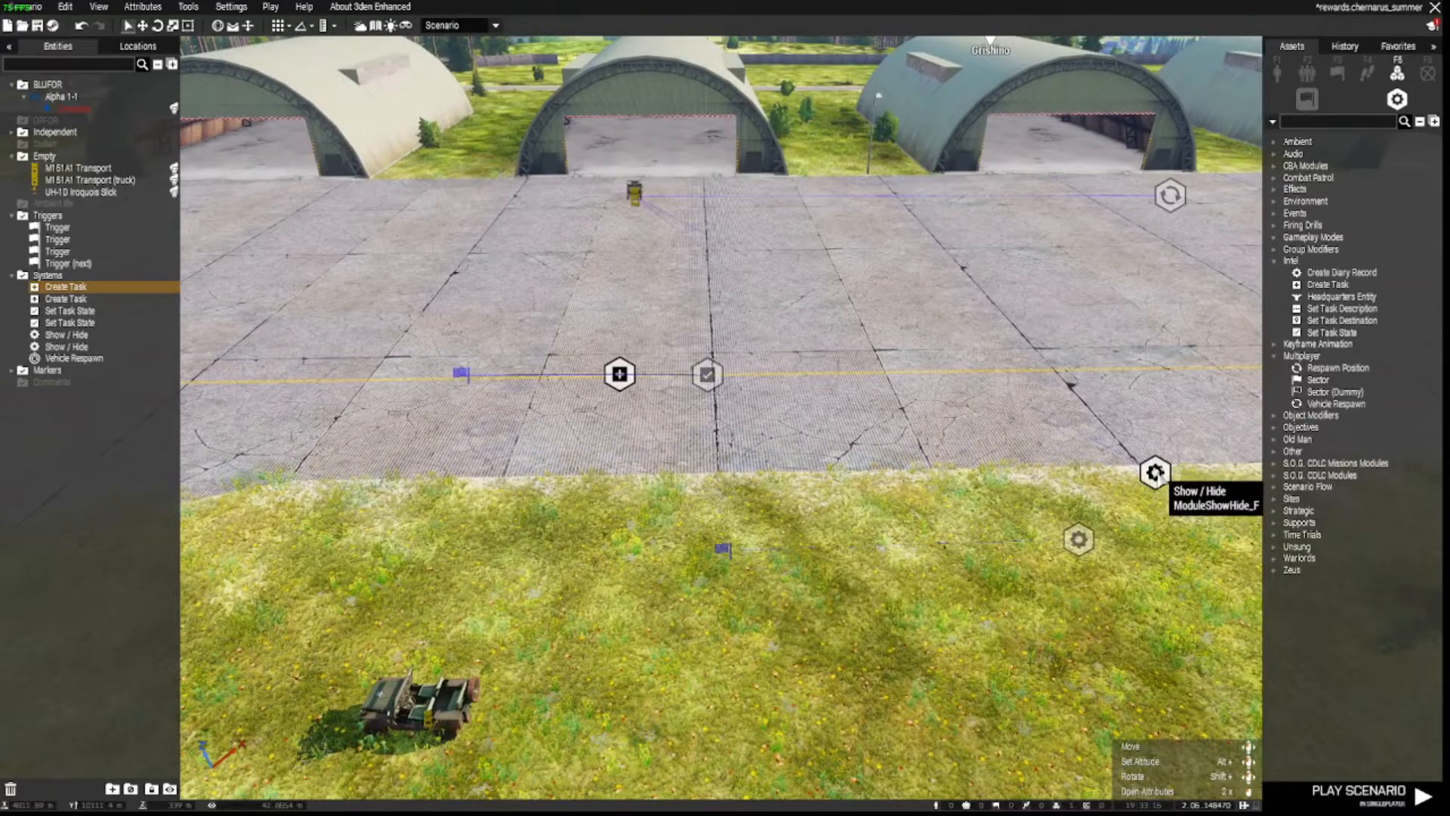
click(1154, 473)
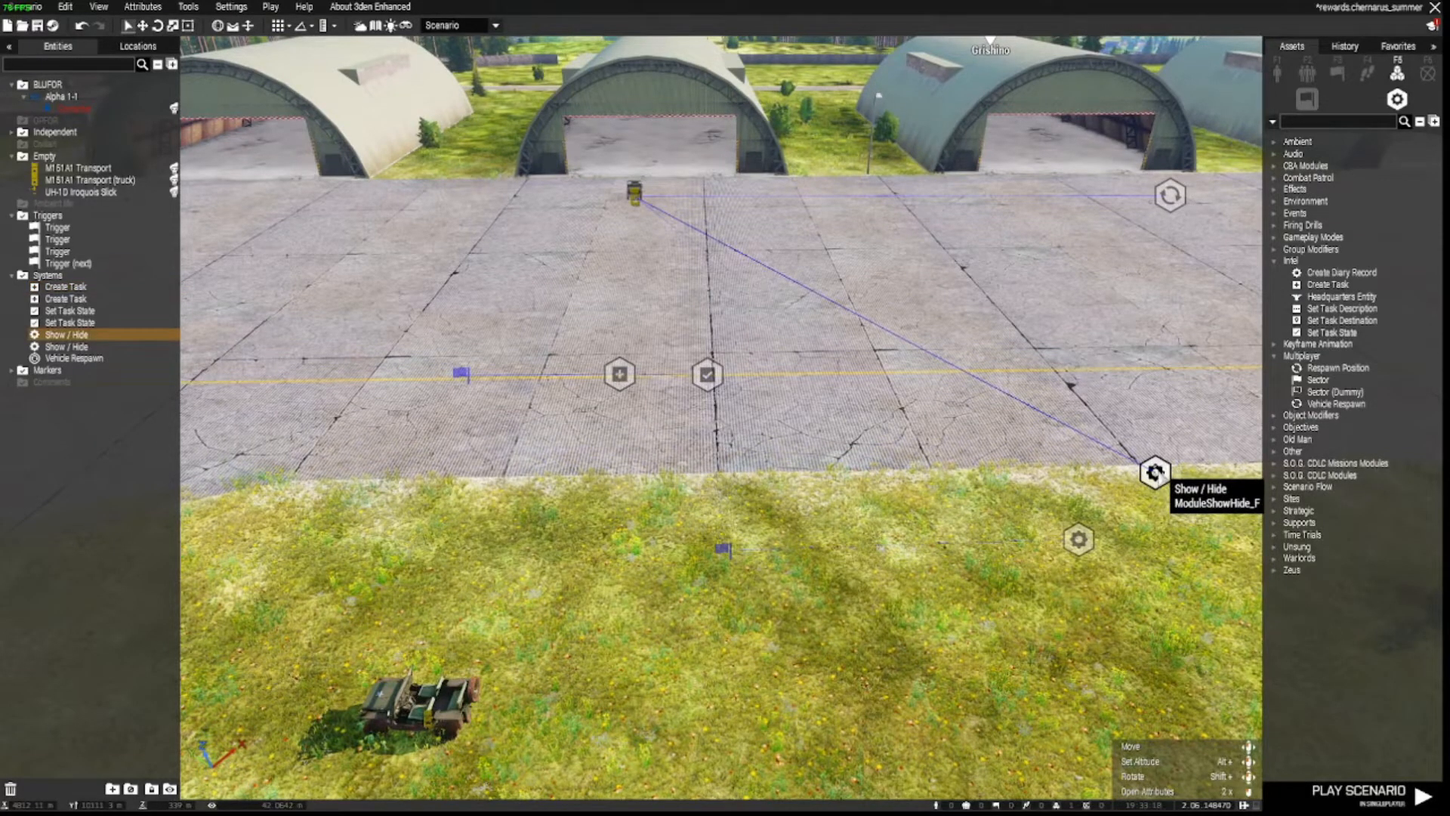
double_click(1154, 472)
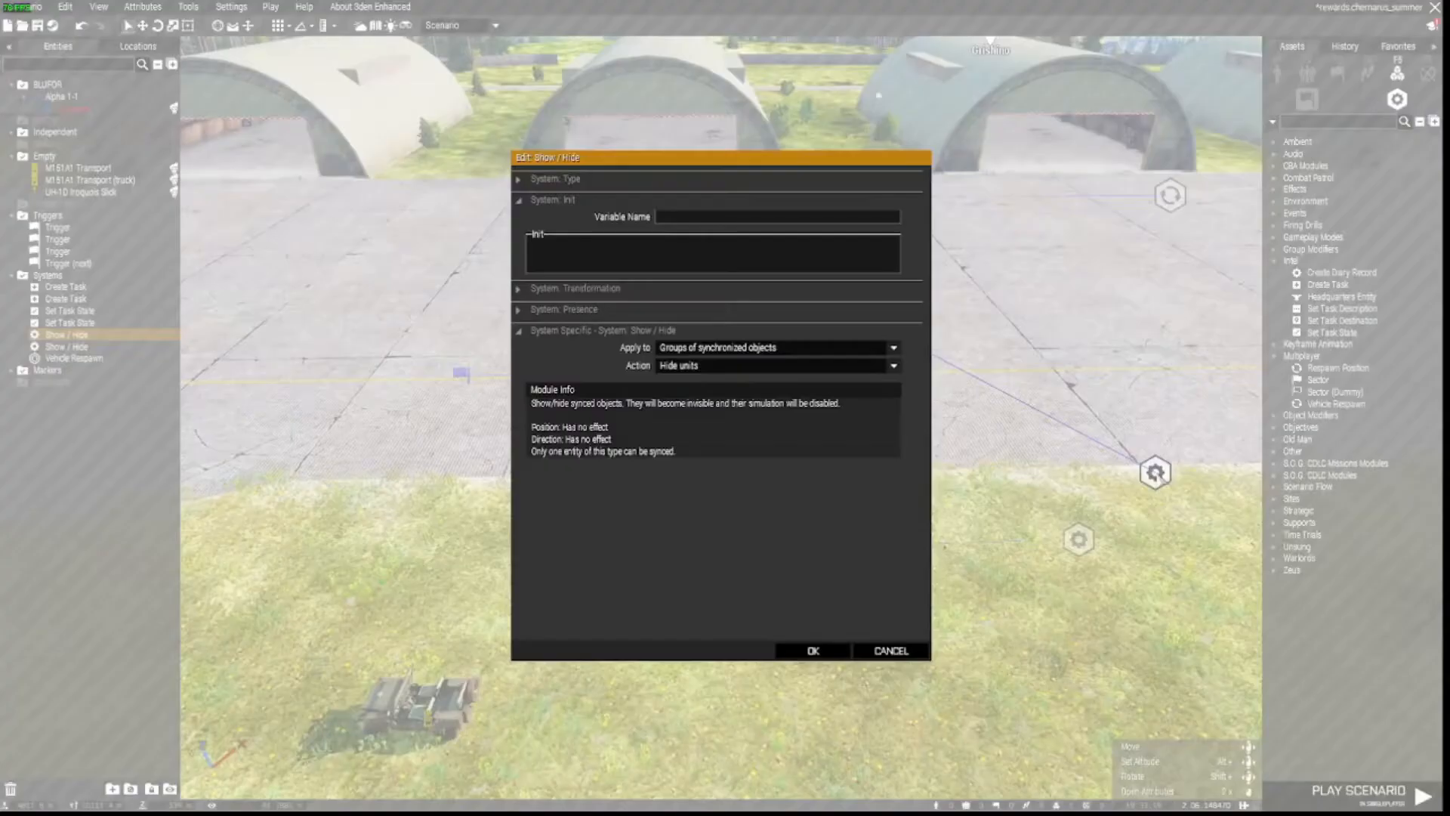
click(888, 653)
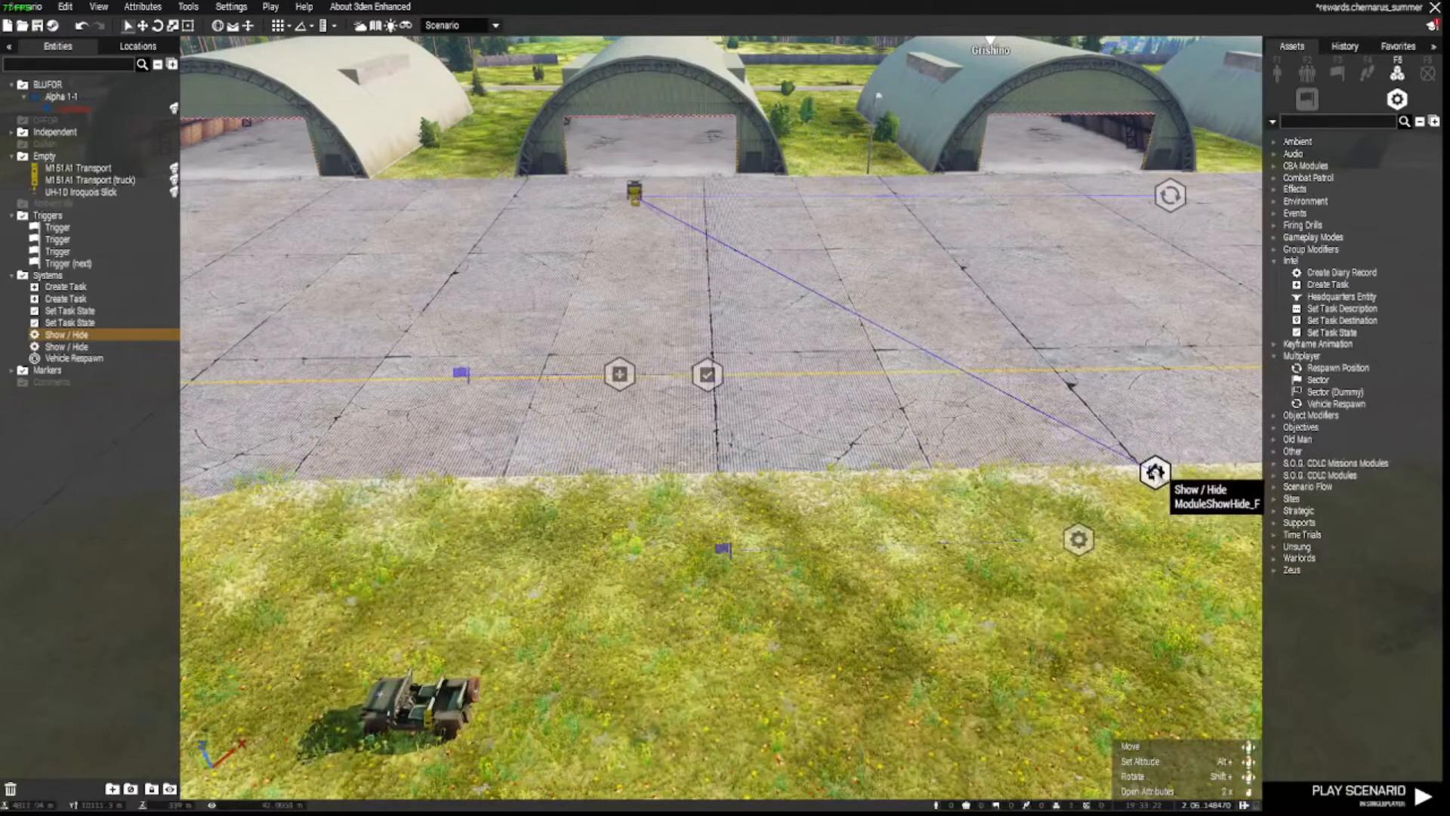
- Find the Show / Hide module by searching the system assets for "hide"
key(d)
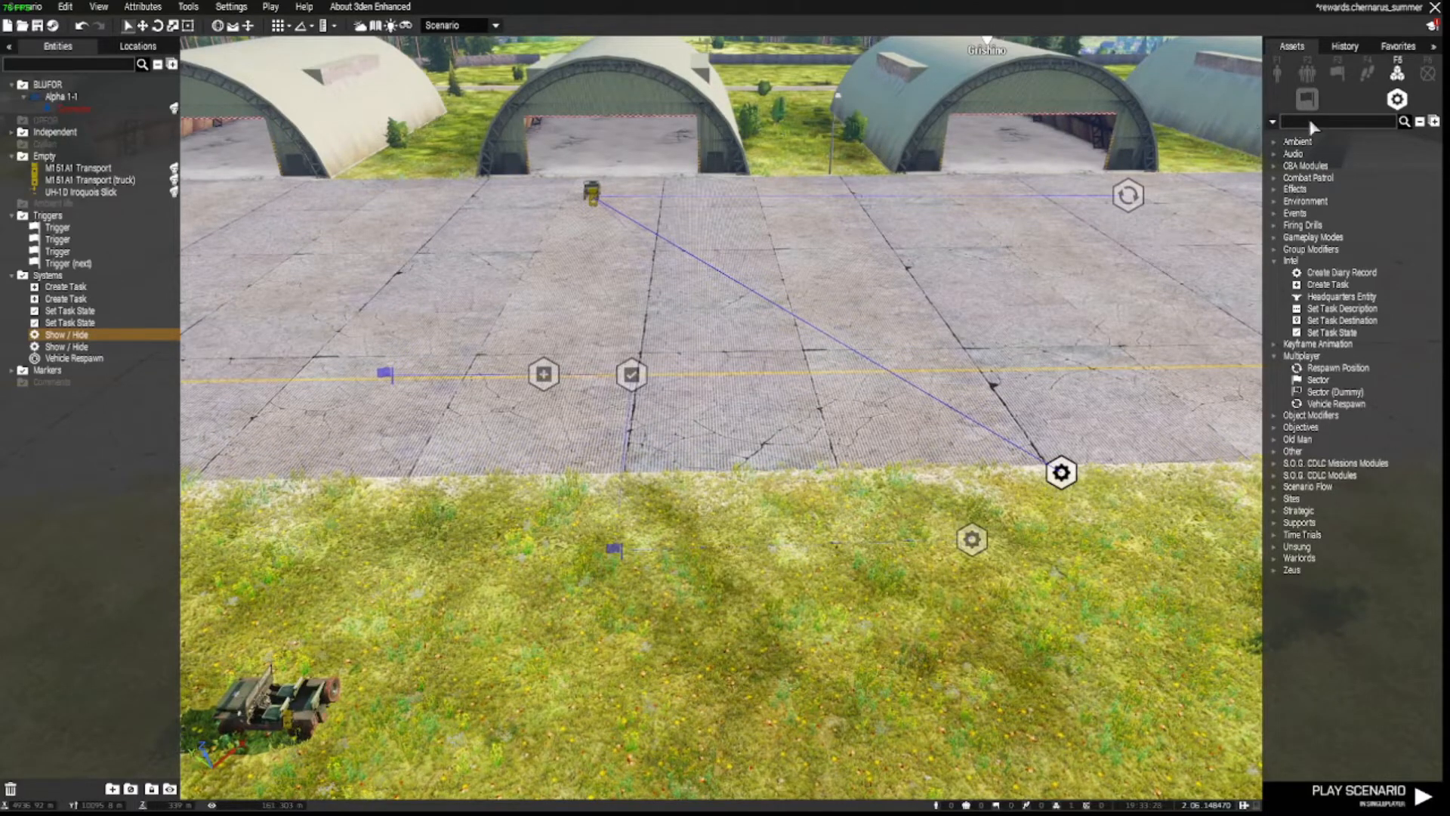
click(1274, 416)
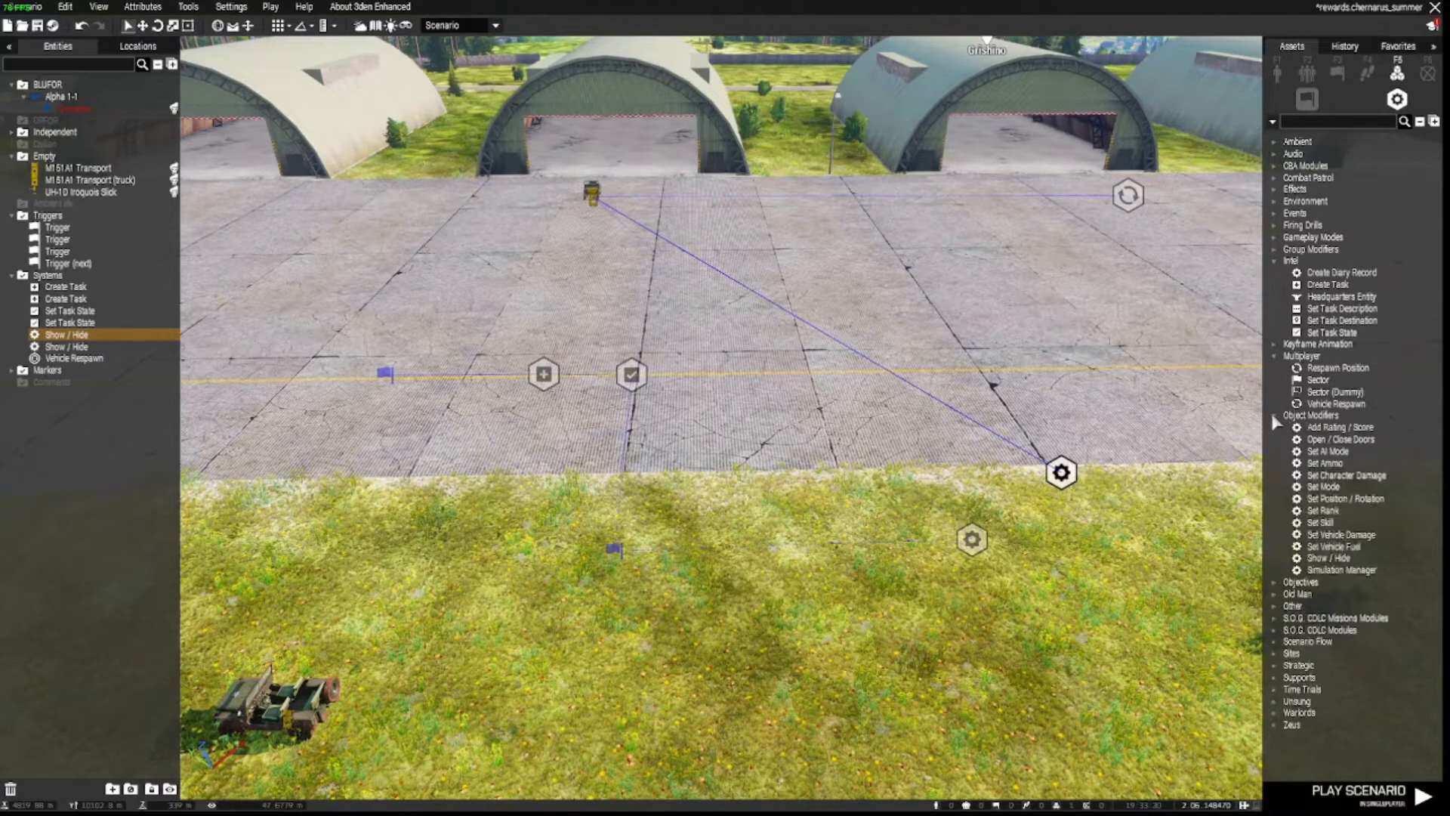
click(1274, 416)
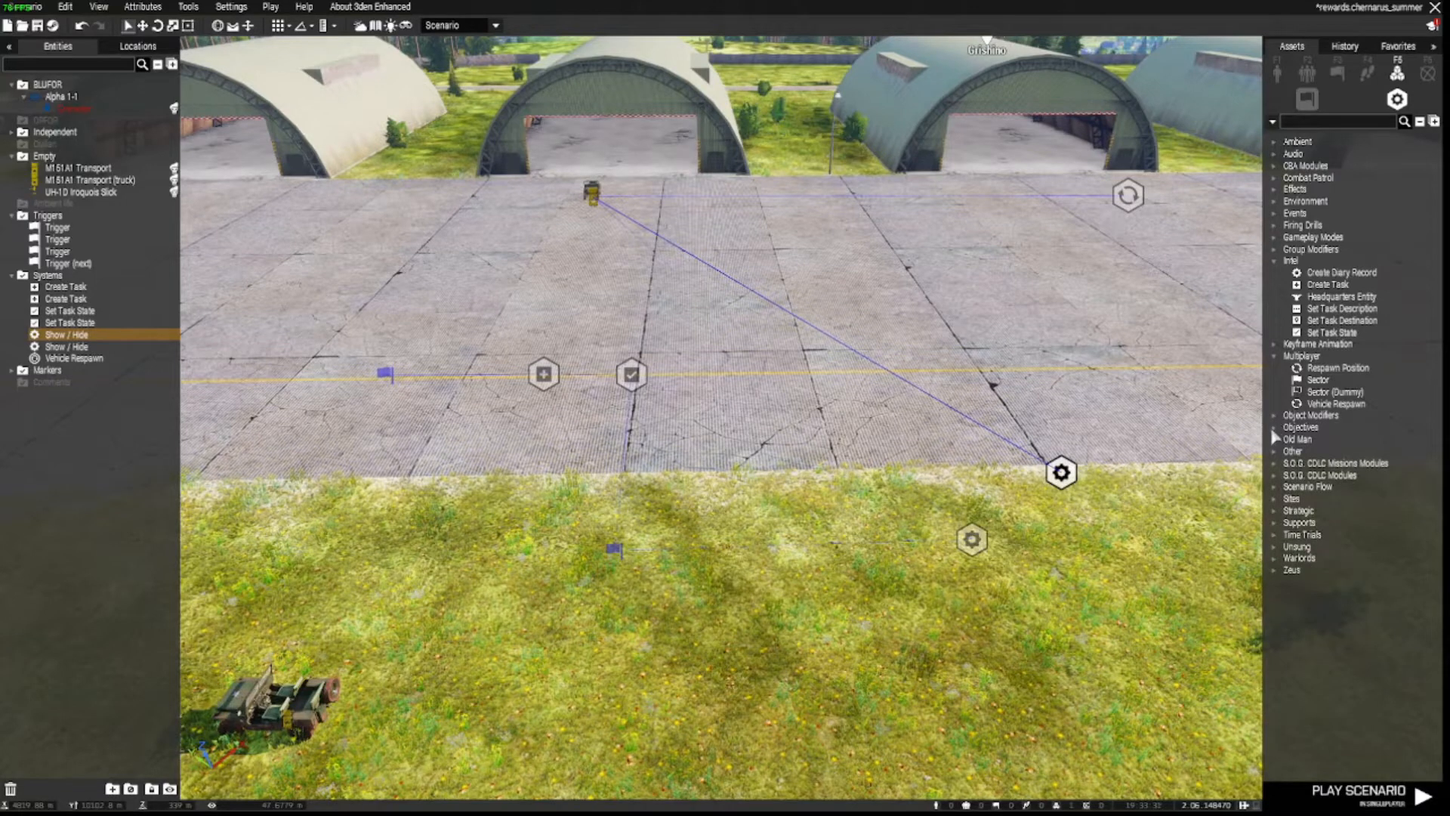
click(1314, 123)
text(hide)
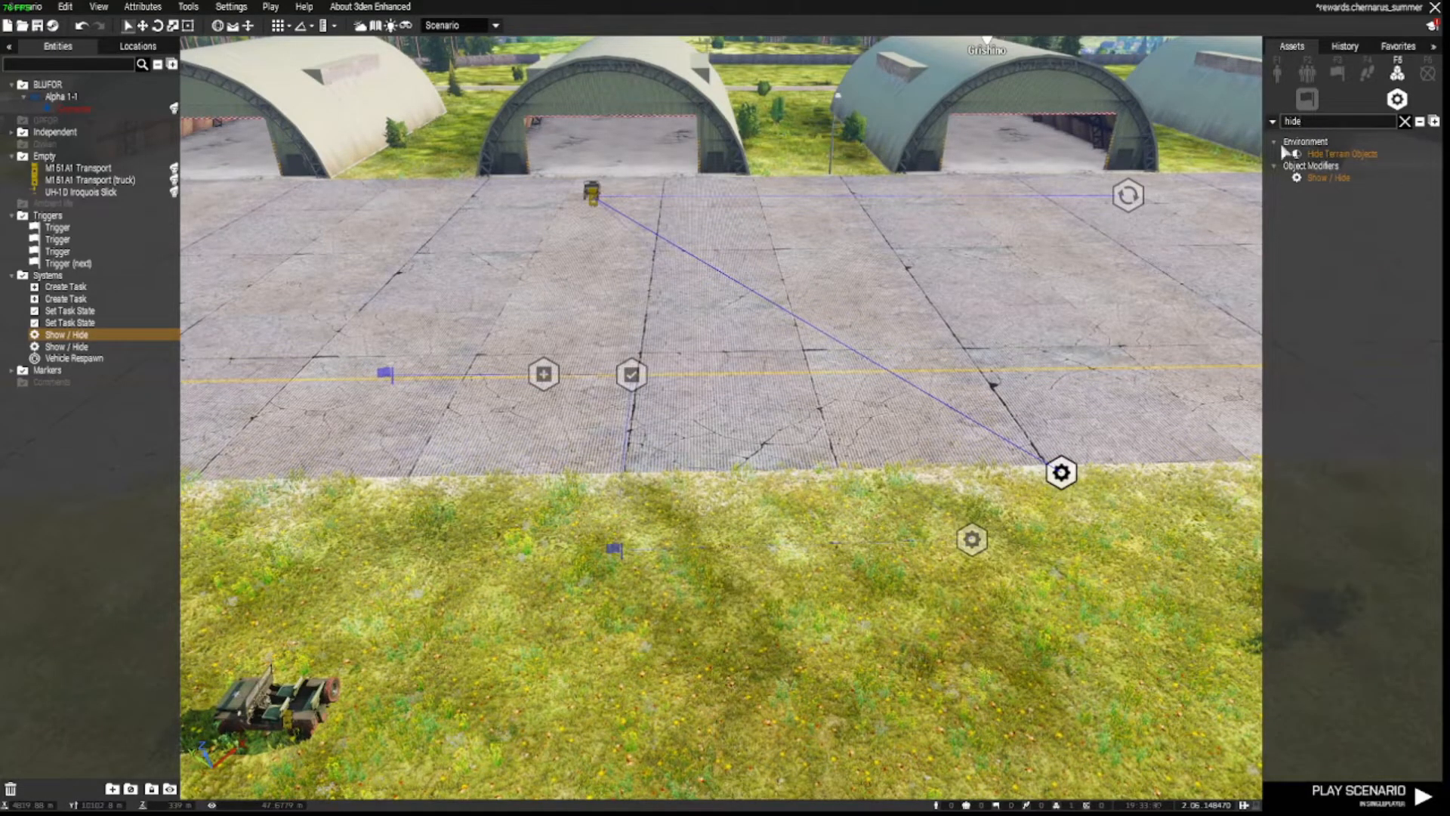
click(1322, 183)
click(1083, 365)
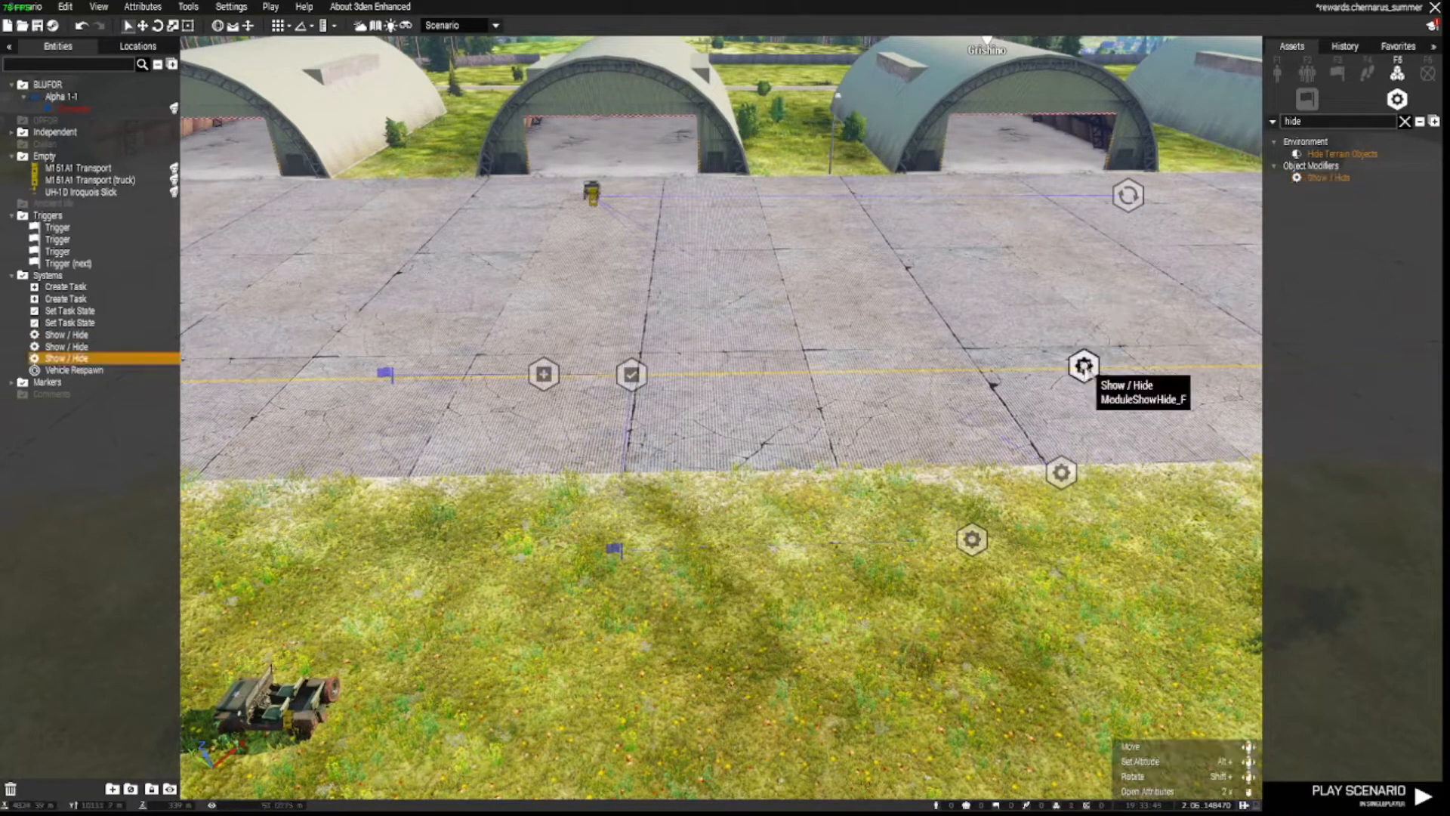
key(Delete)
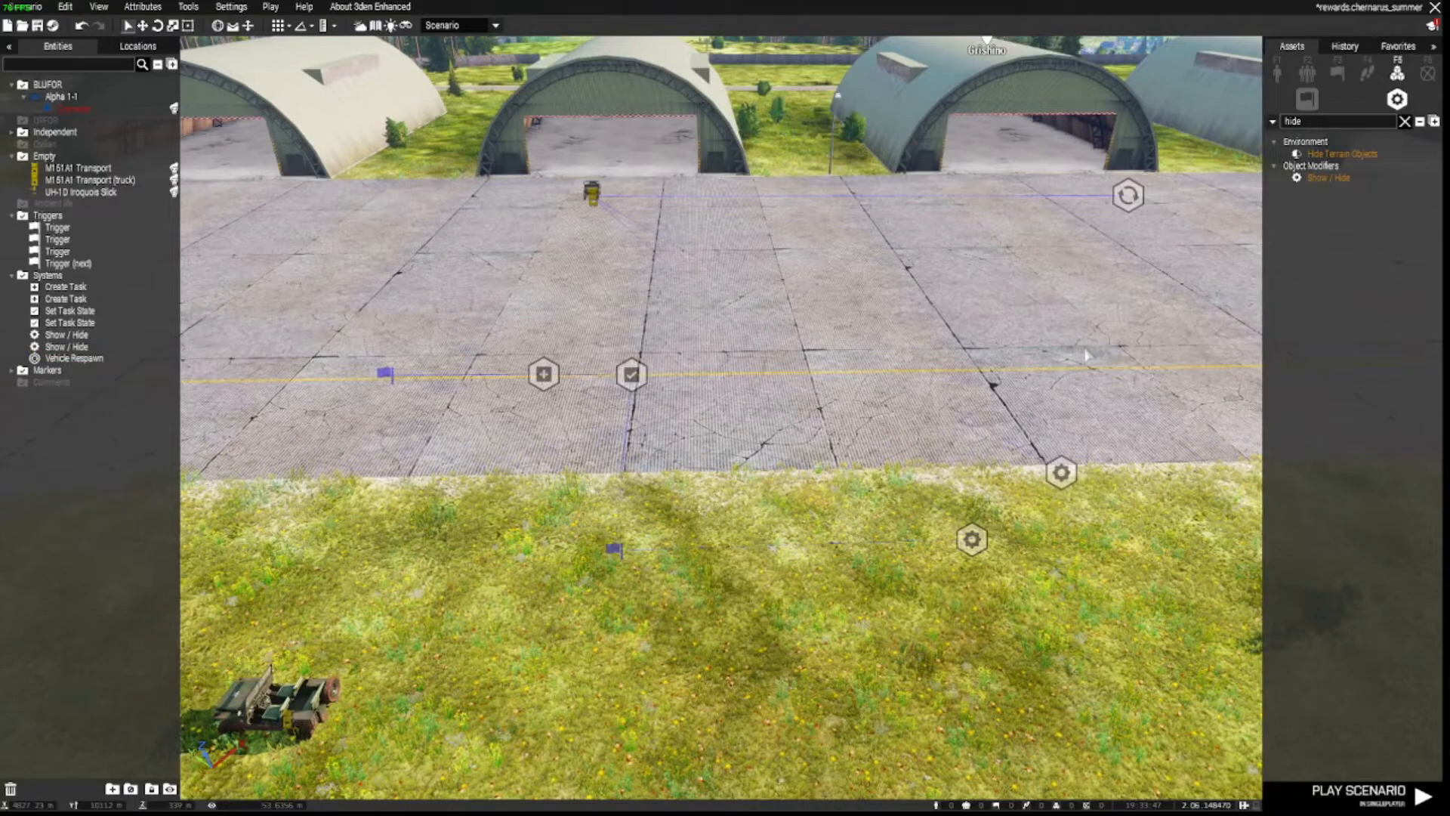
- Review the apron-edge Show / Hide module, keeping its action as Hide units for groups of synchronized objects
key(d)
scroll(805, 504, up, 2)
key(w)
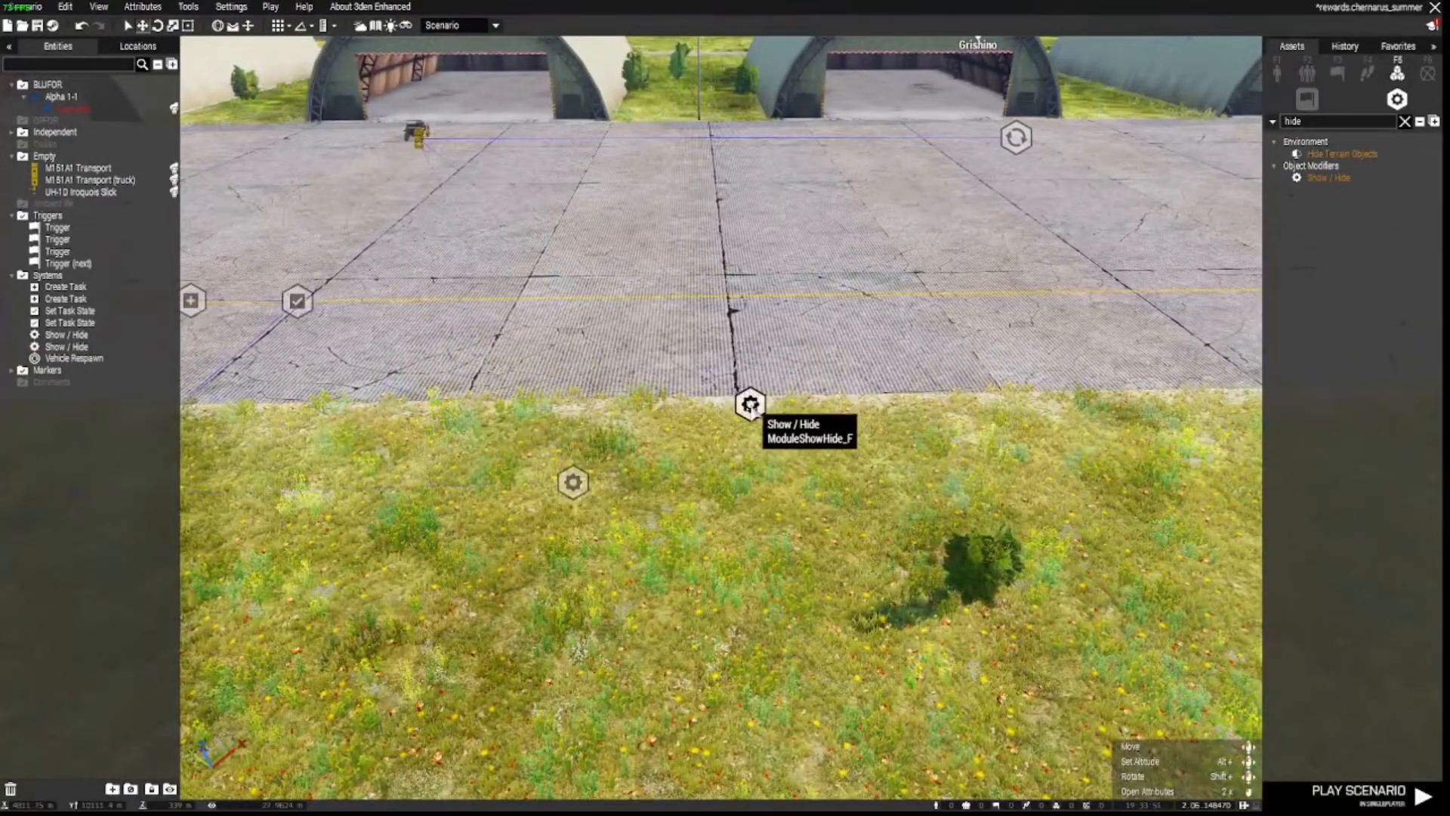
double_click(750, 405)
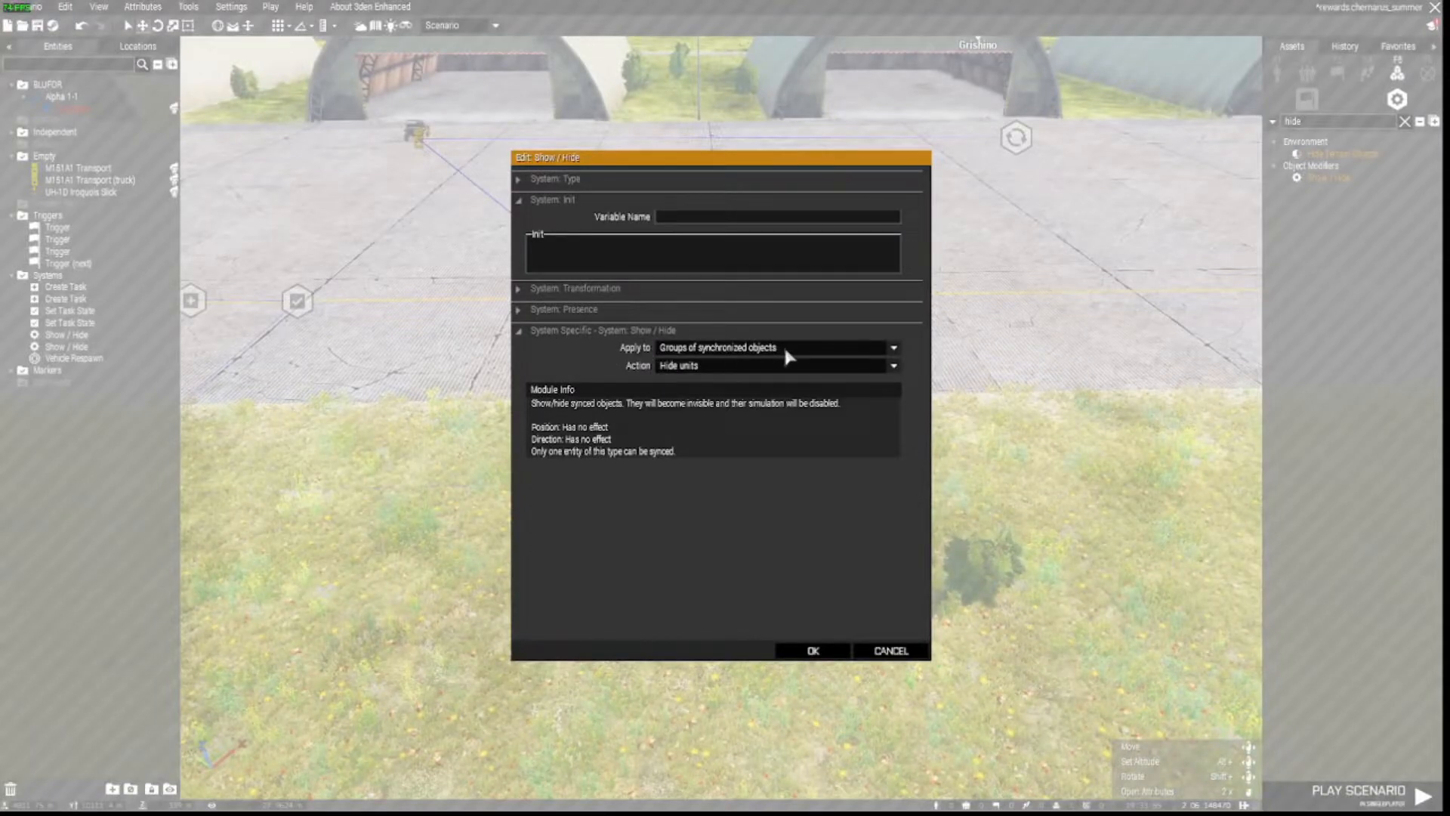
click(672, 366)
click(694, 393)
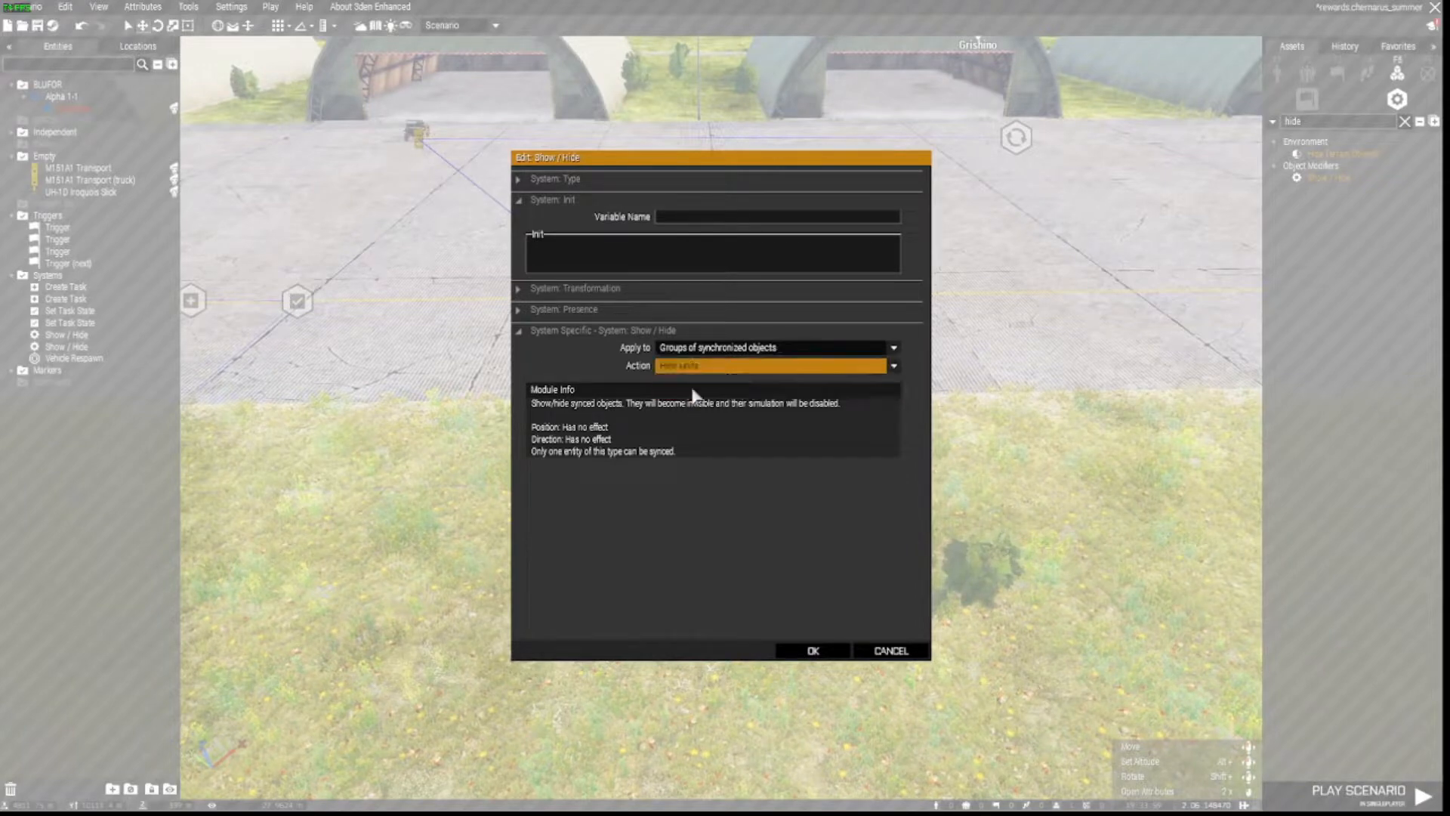
click(810, 655)
- Show the connection options available for the apron-edge Show / Hide module and leave them unused
key(a)
click(935, 494)
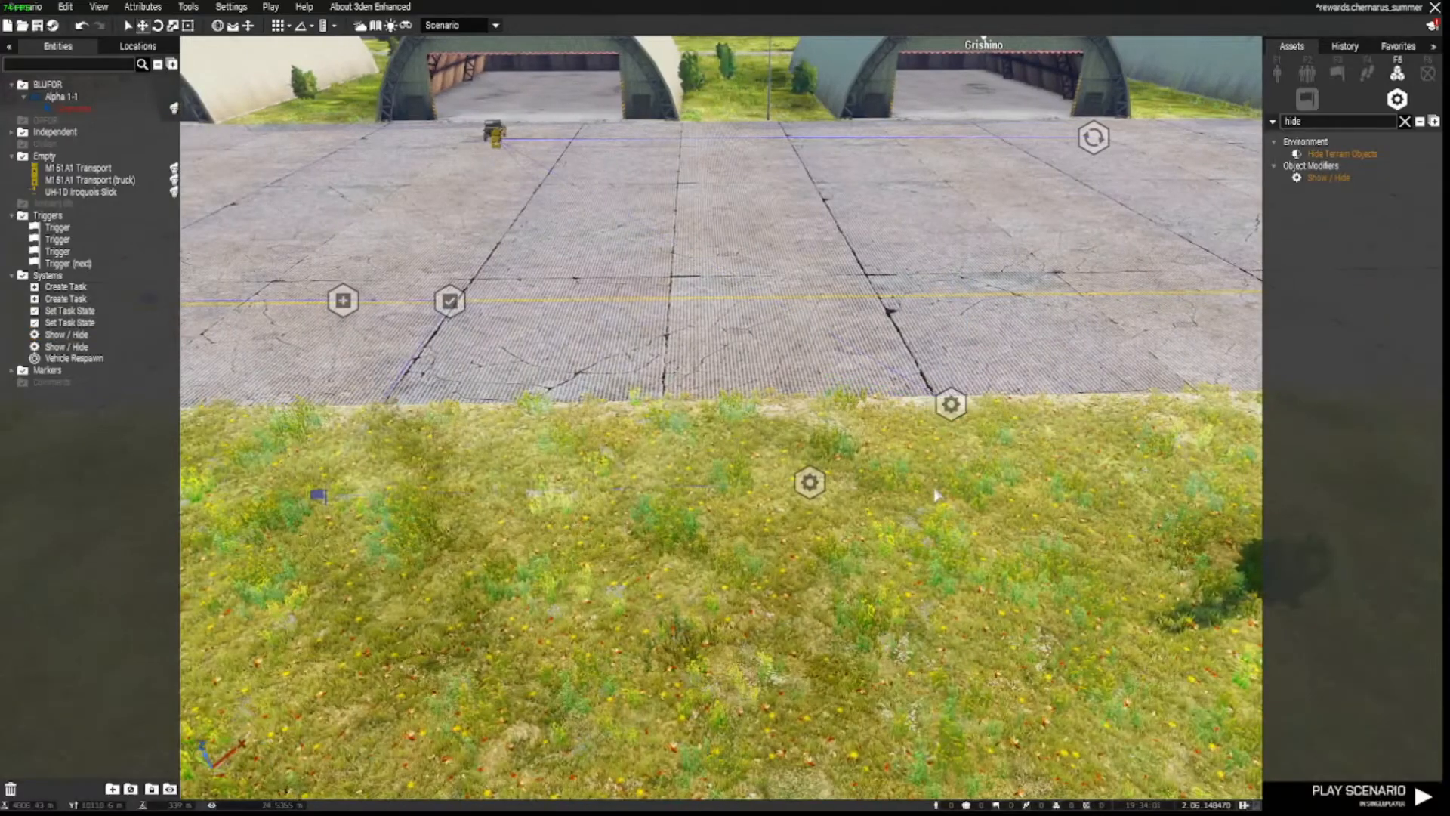
click(951, 404)
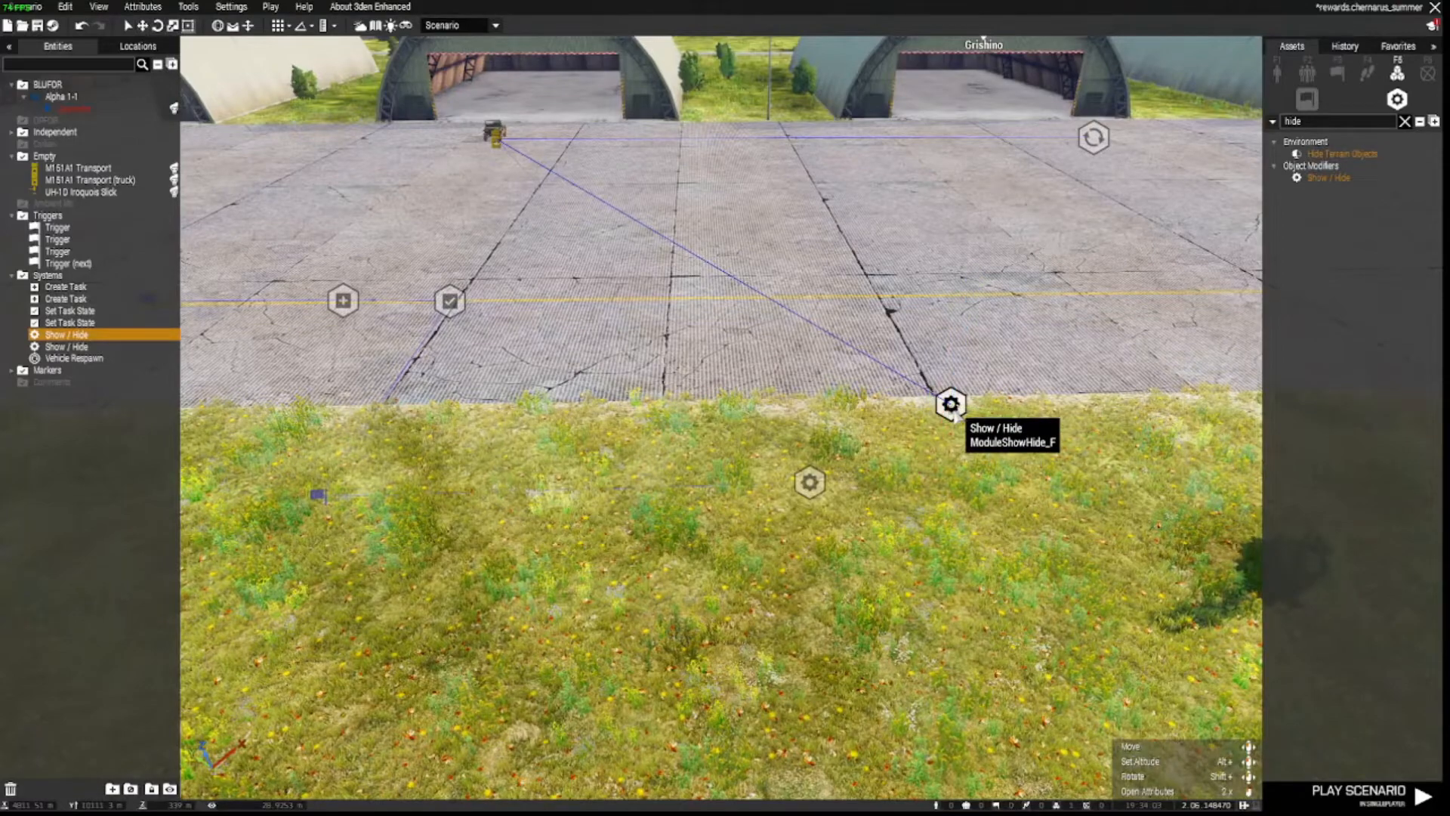
right_click(952, 405)
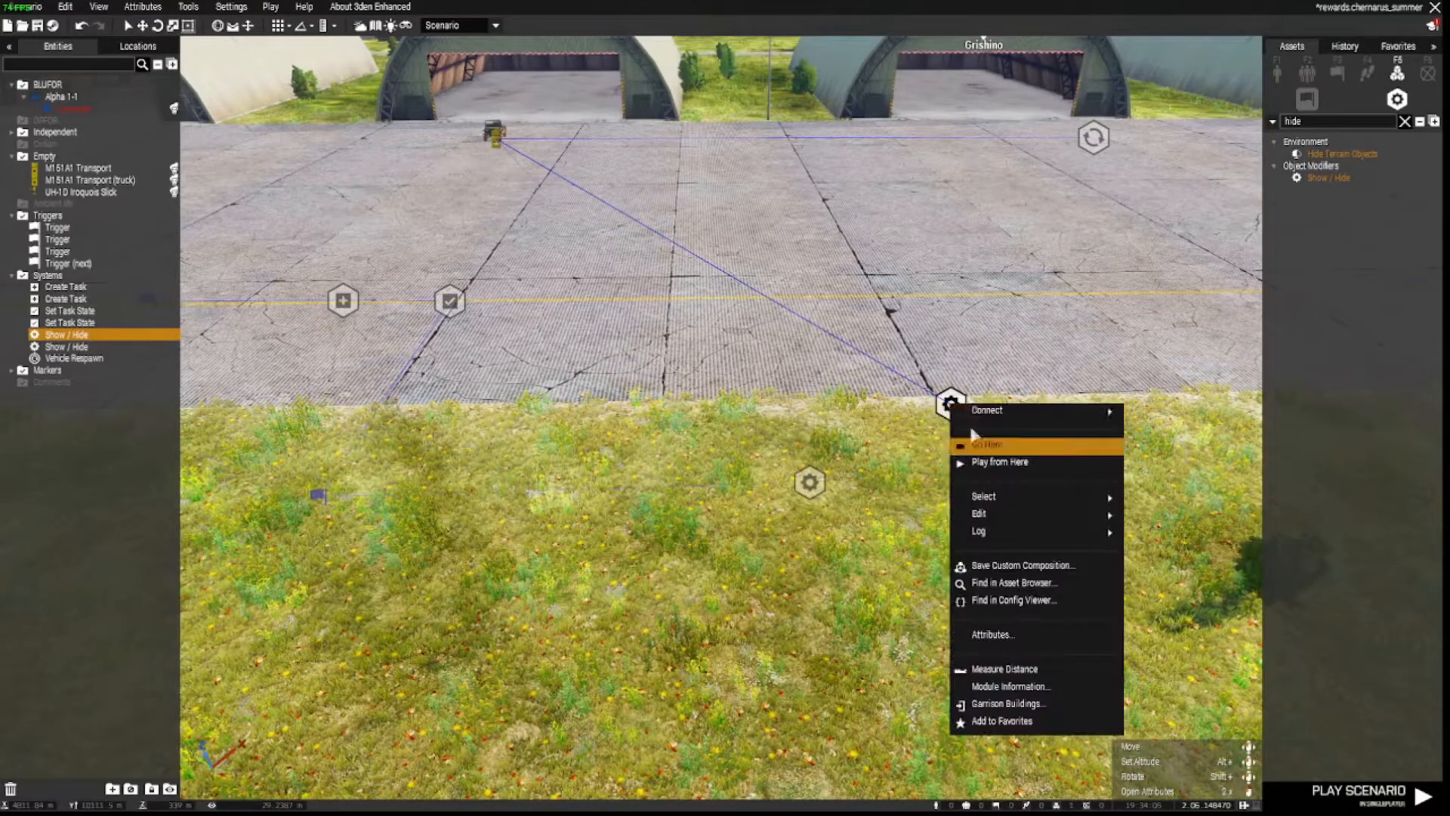
mouse_move(953, 409)
click(896, 512)
- Inspect the M151A1 Transport parked in front of the hangar and its sync links
key(w)
key(a)
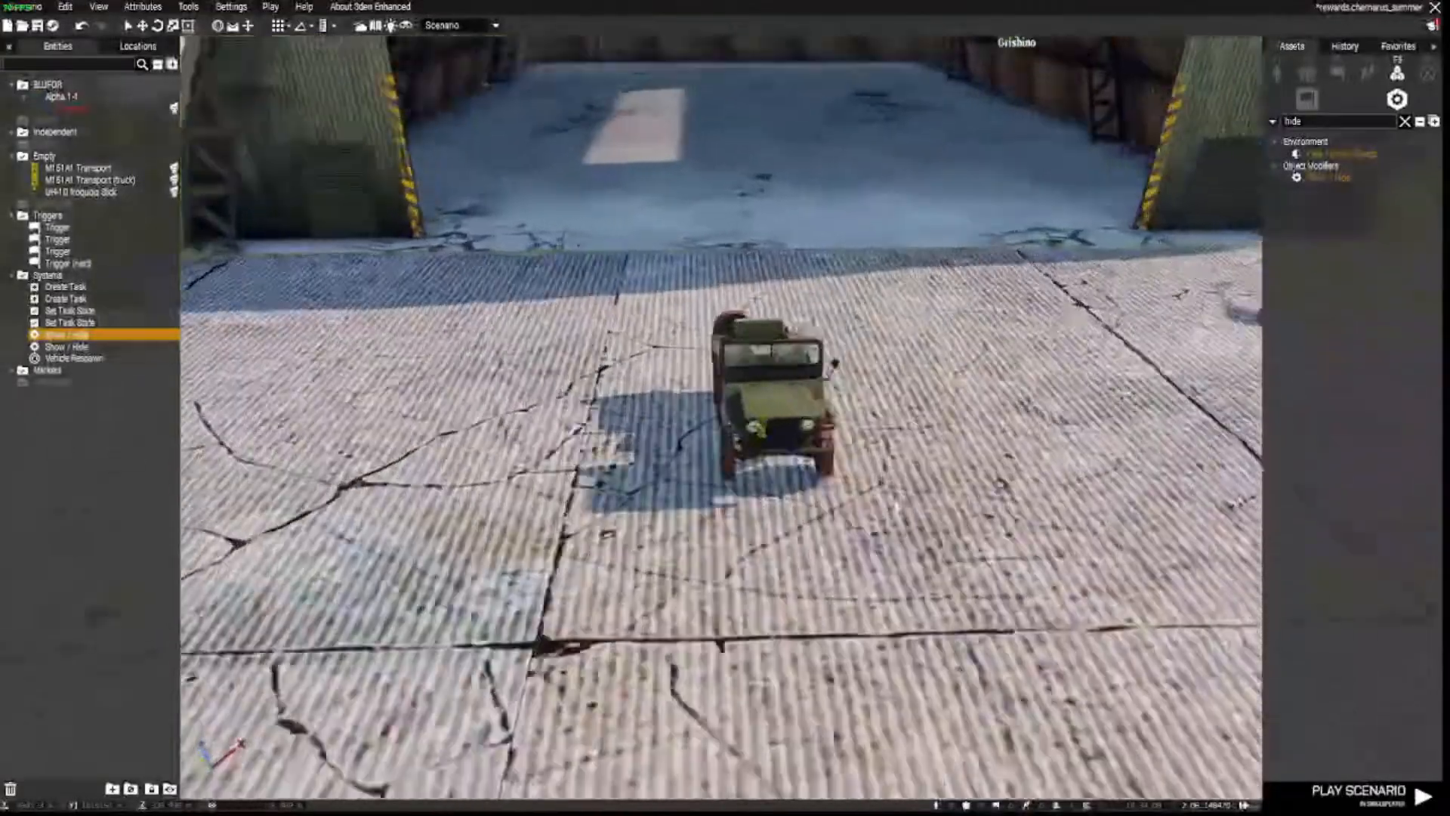
key(w)
mouse_move(803, 425)
right_down()
mouse_move(786, 491)
mouse_move(803, 476)
mouse_move(803, 425)
right_up()
key(s)
click(803, 425)
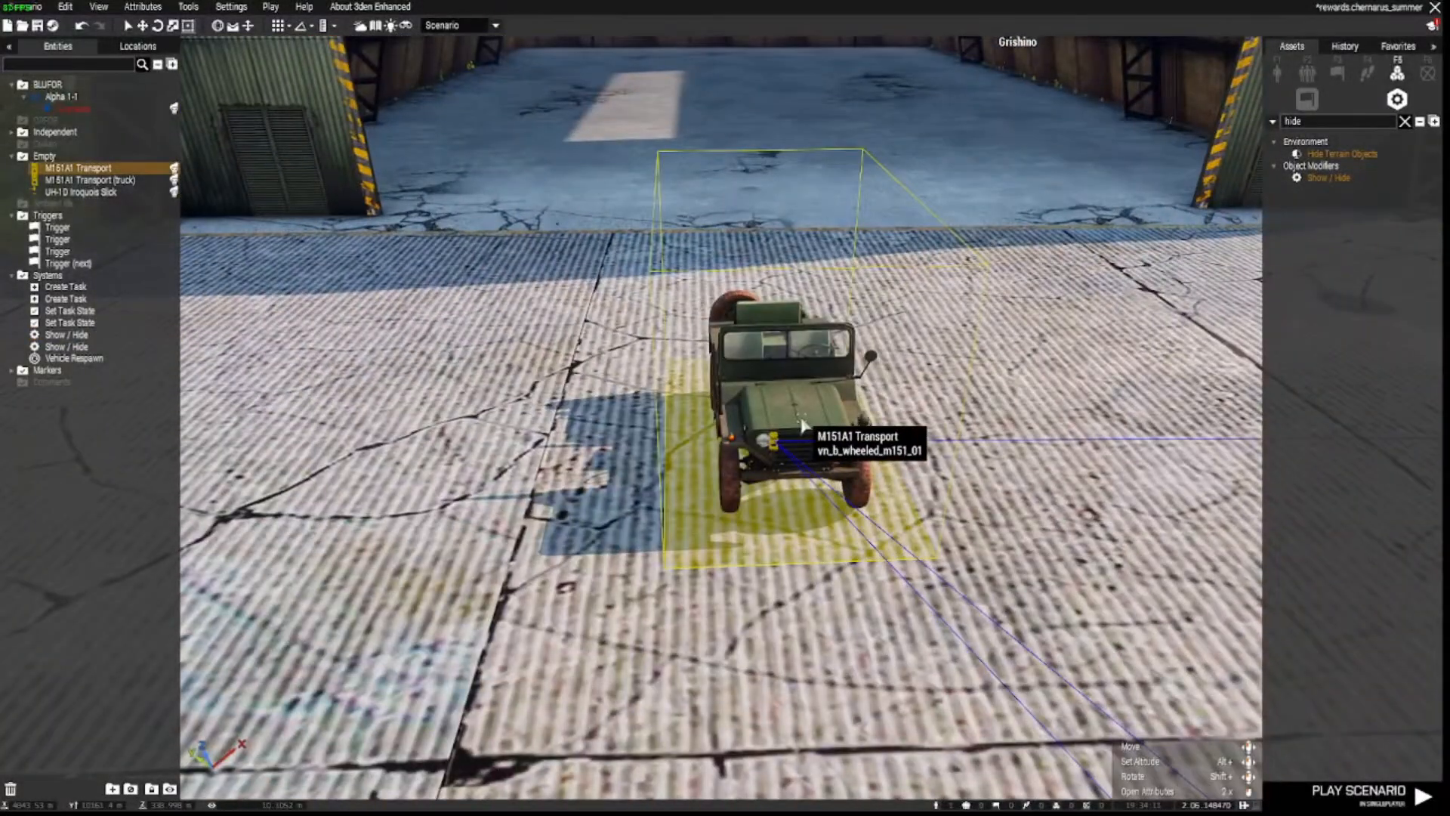
- Check the Apply to and Action settings of the second Show / Hide module on the grass
key(s)
right_drag(803, 425, 781, 400)
key(s)
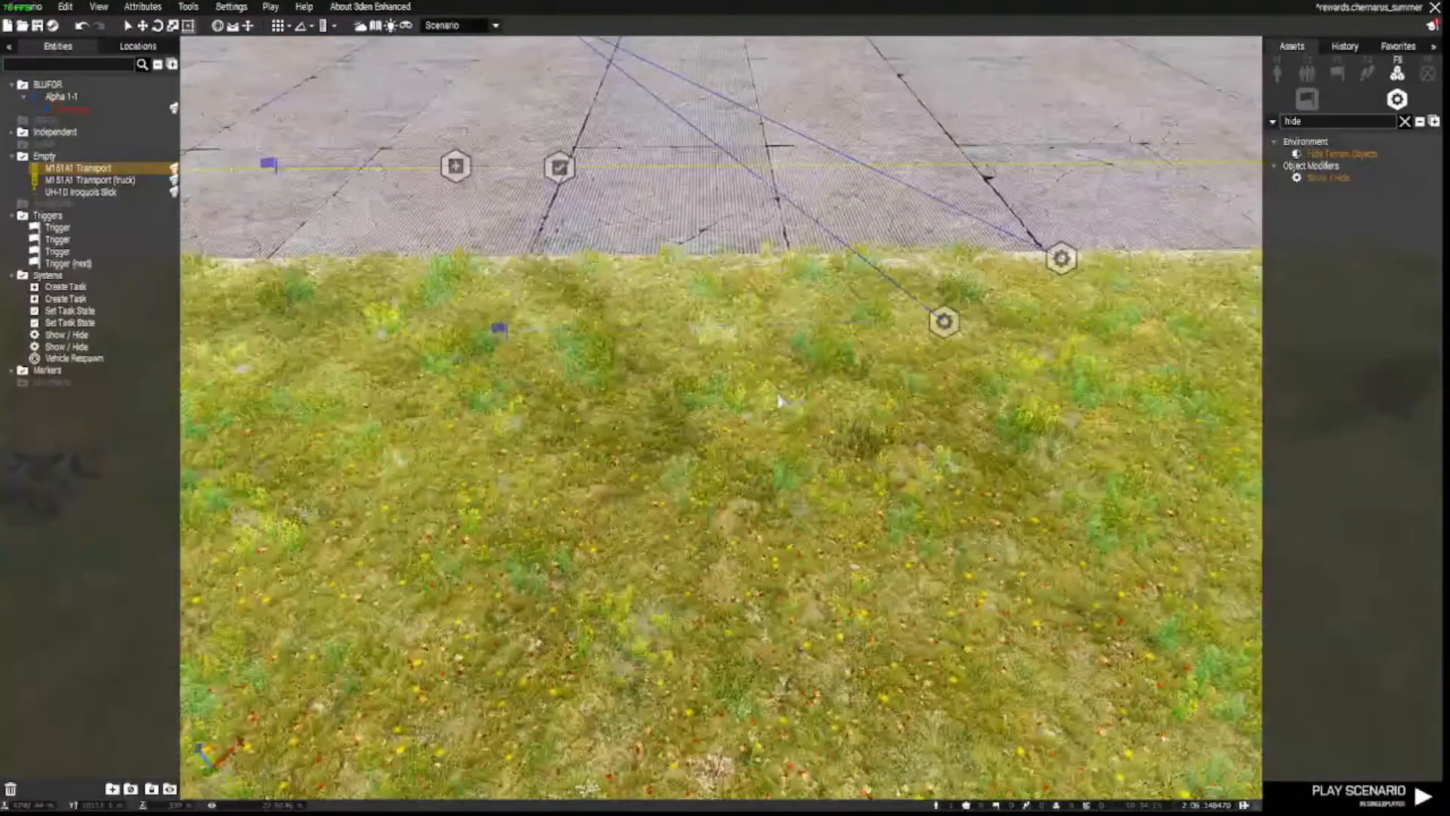
key(w)
key(a)
key(s)
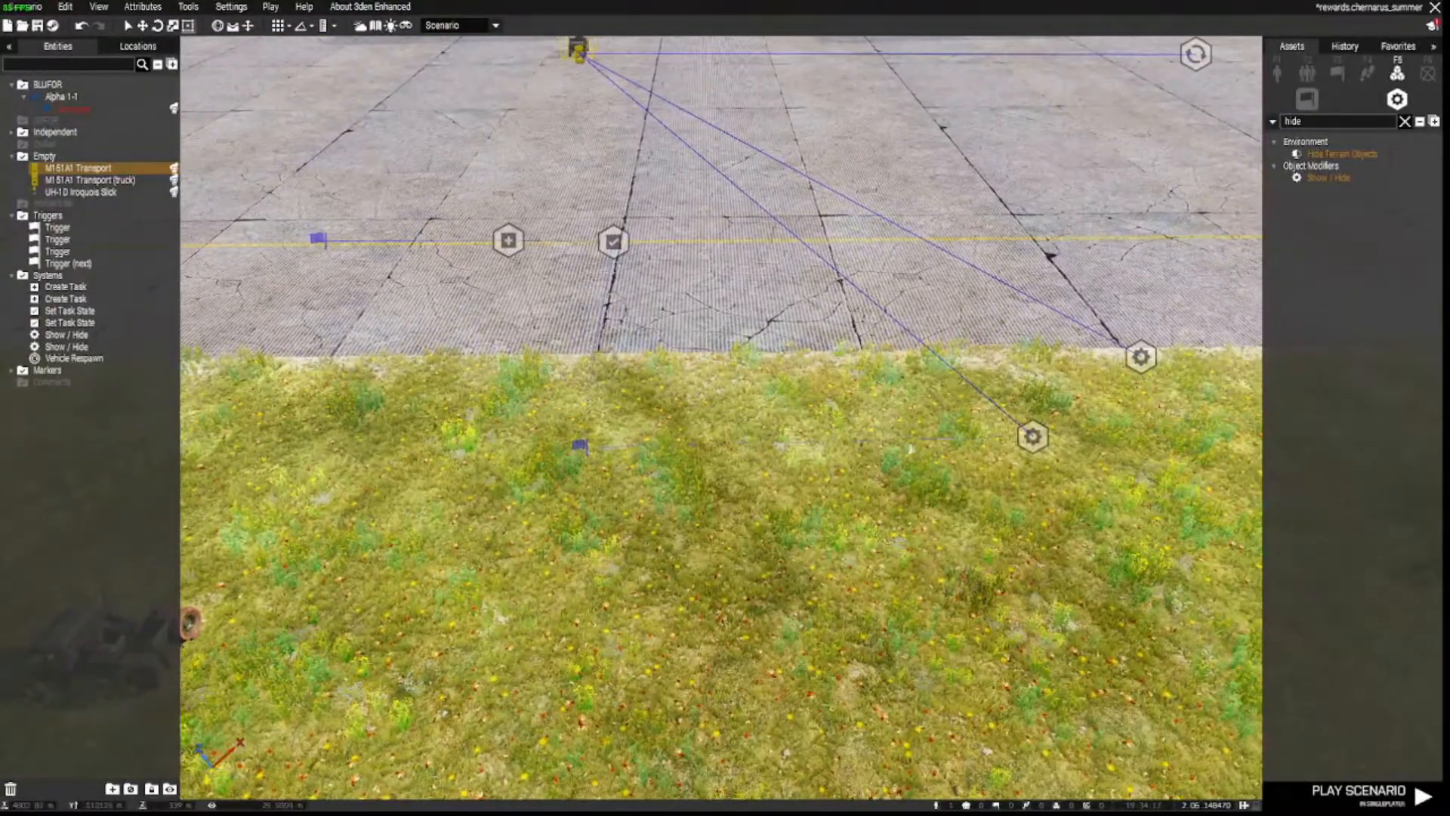
key(d)
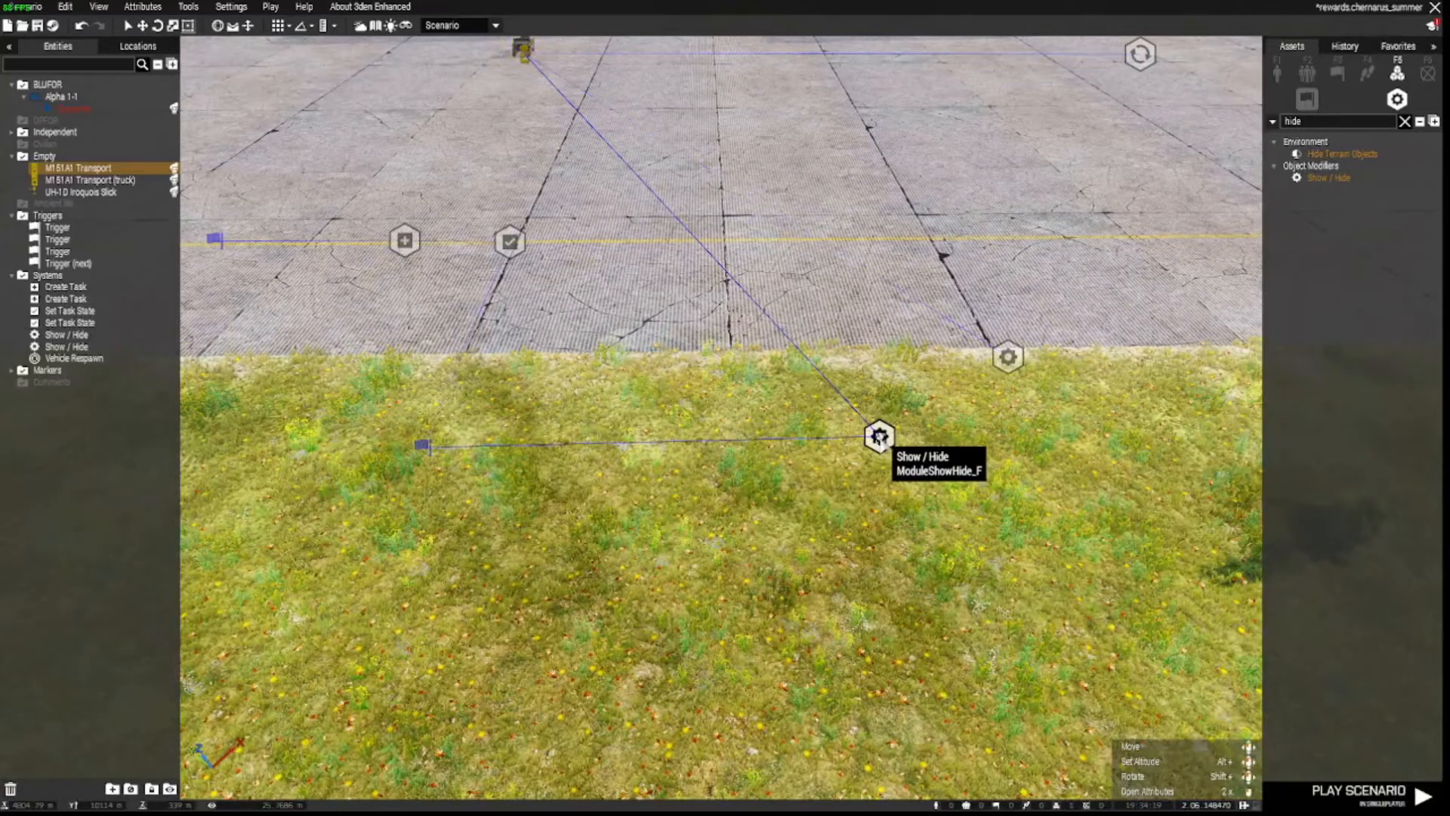
click(878, 437)
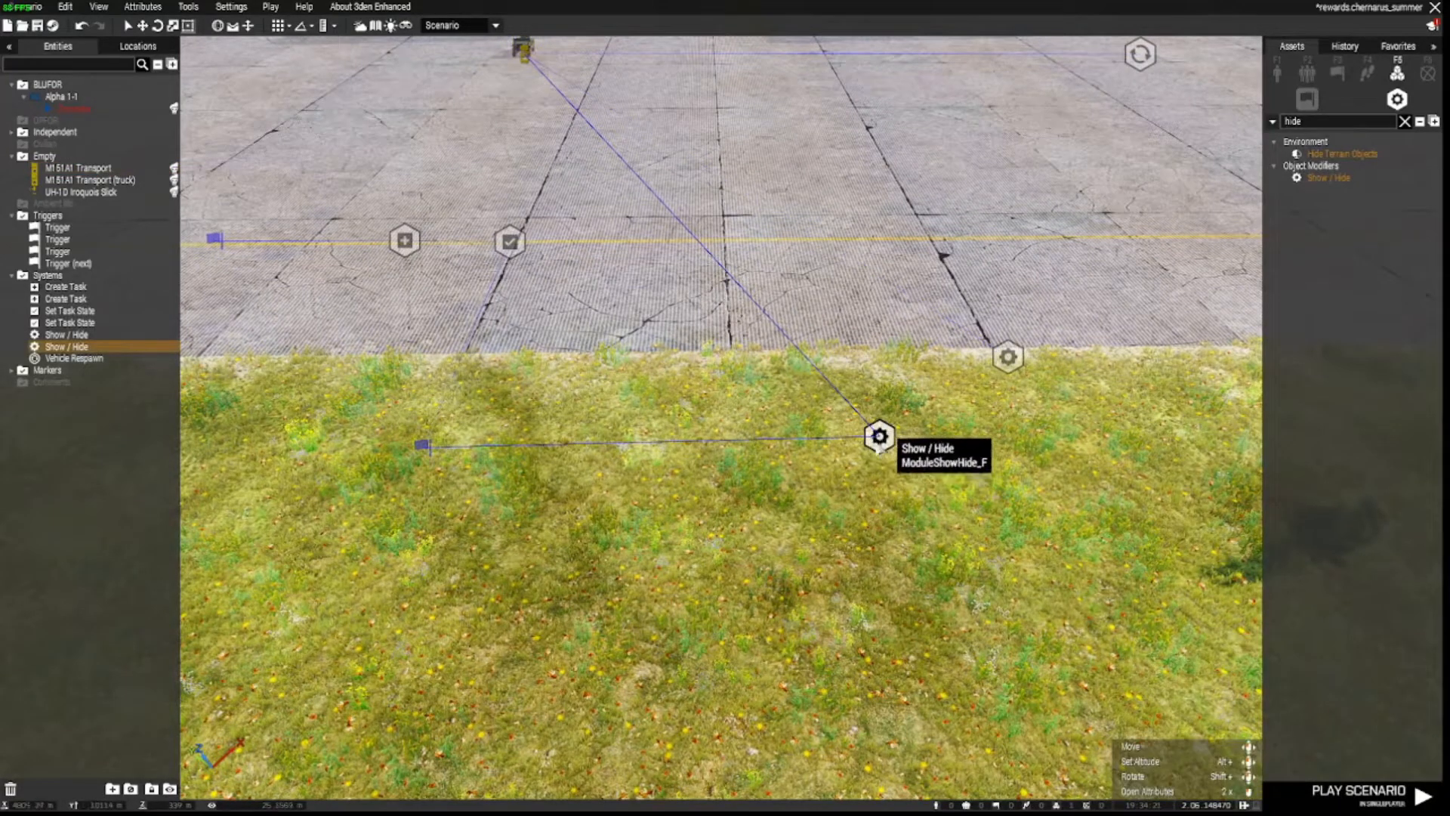
double_click(878, 436)
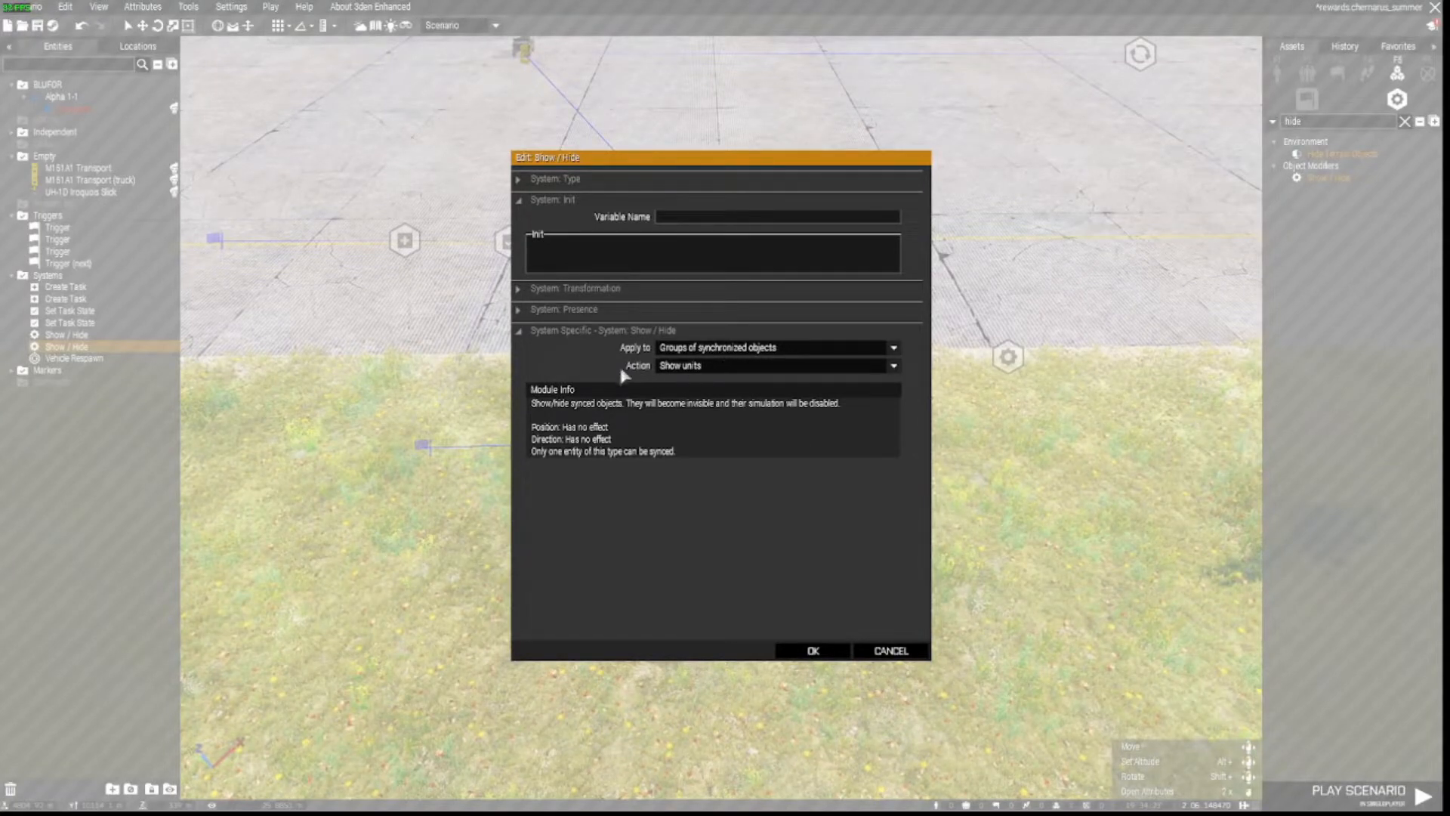
click(829, 656)
- Compare the sync links of the apron-edge Show / Hide module with those of the one on the grass
key(d)
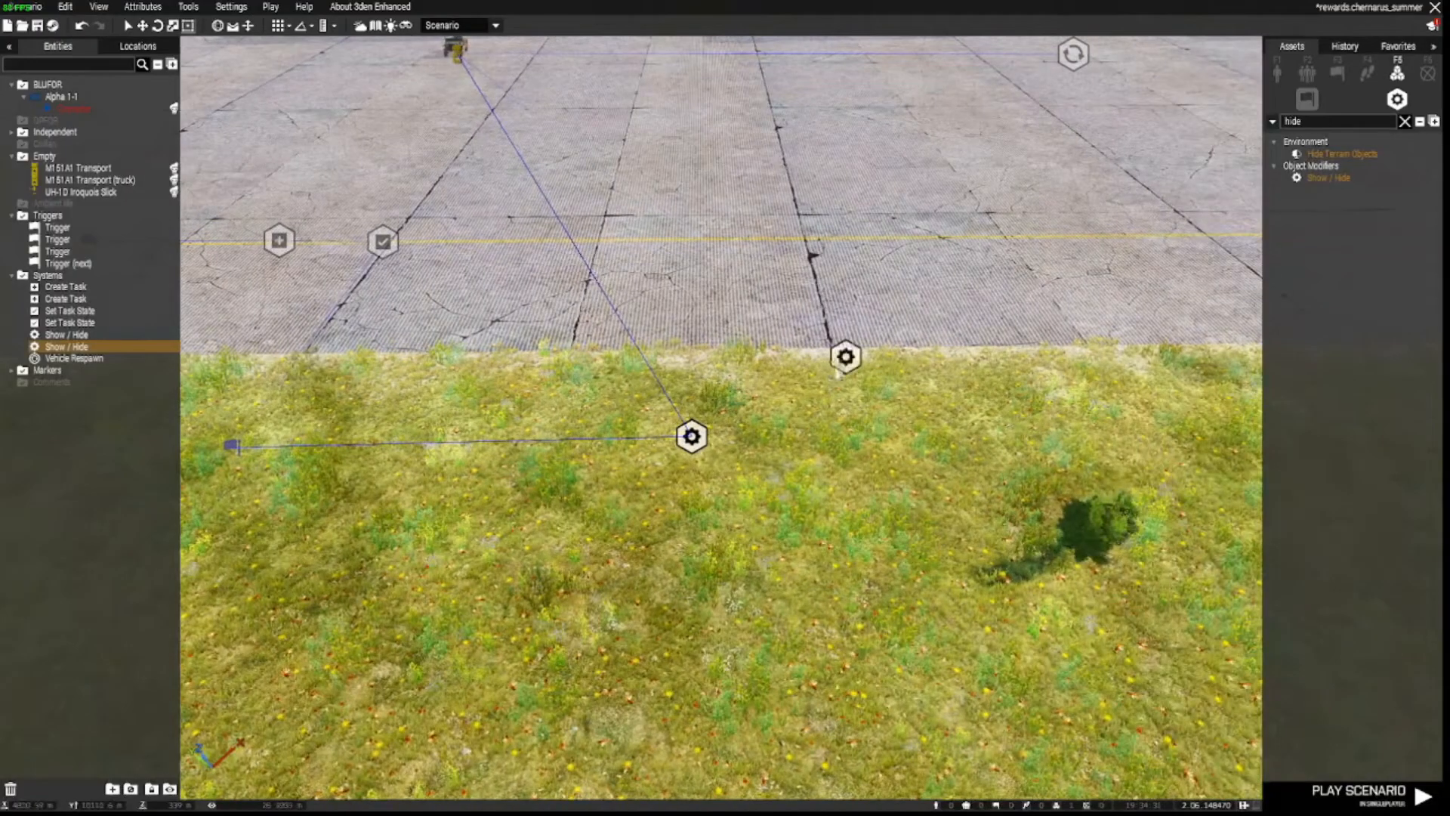
click(845, 357)
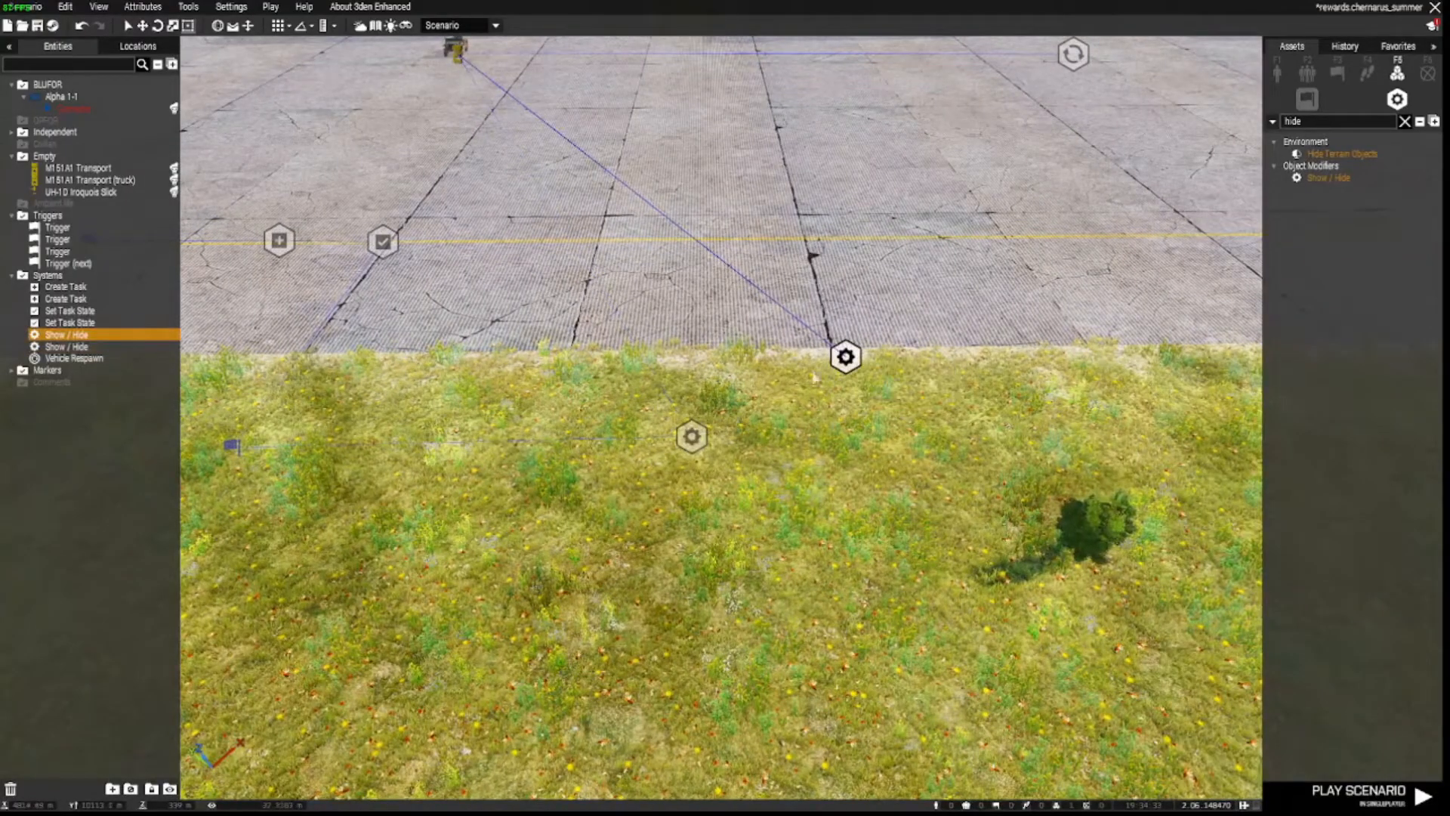
key(a)
click(945, 436)
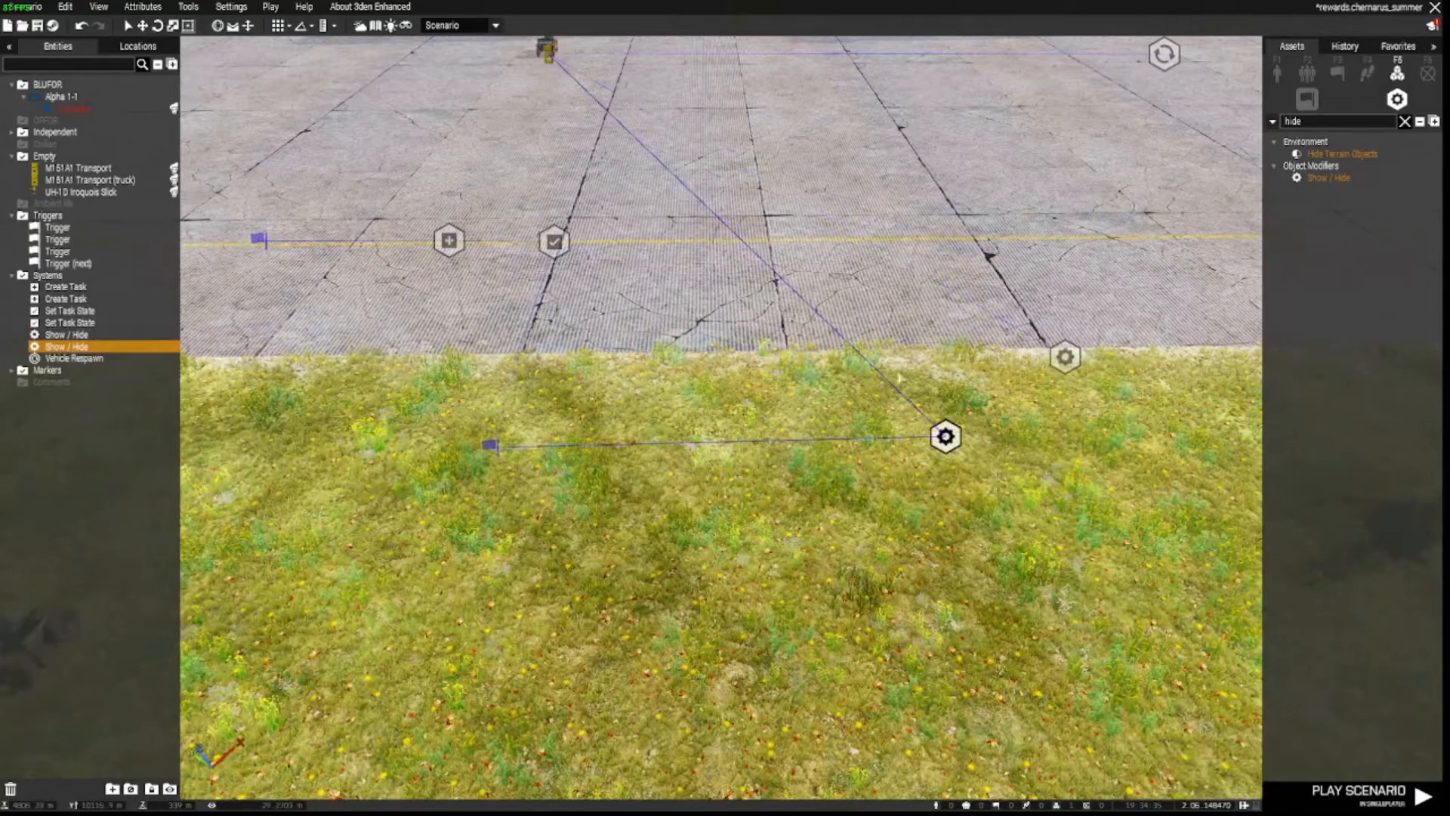
click(957, 489)
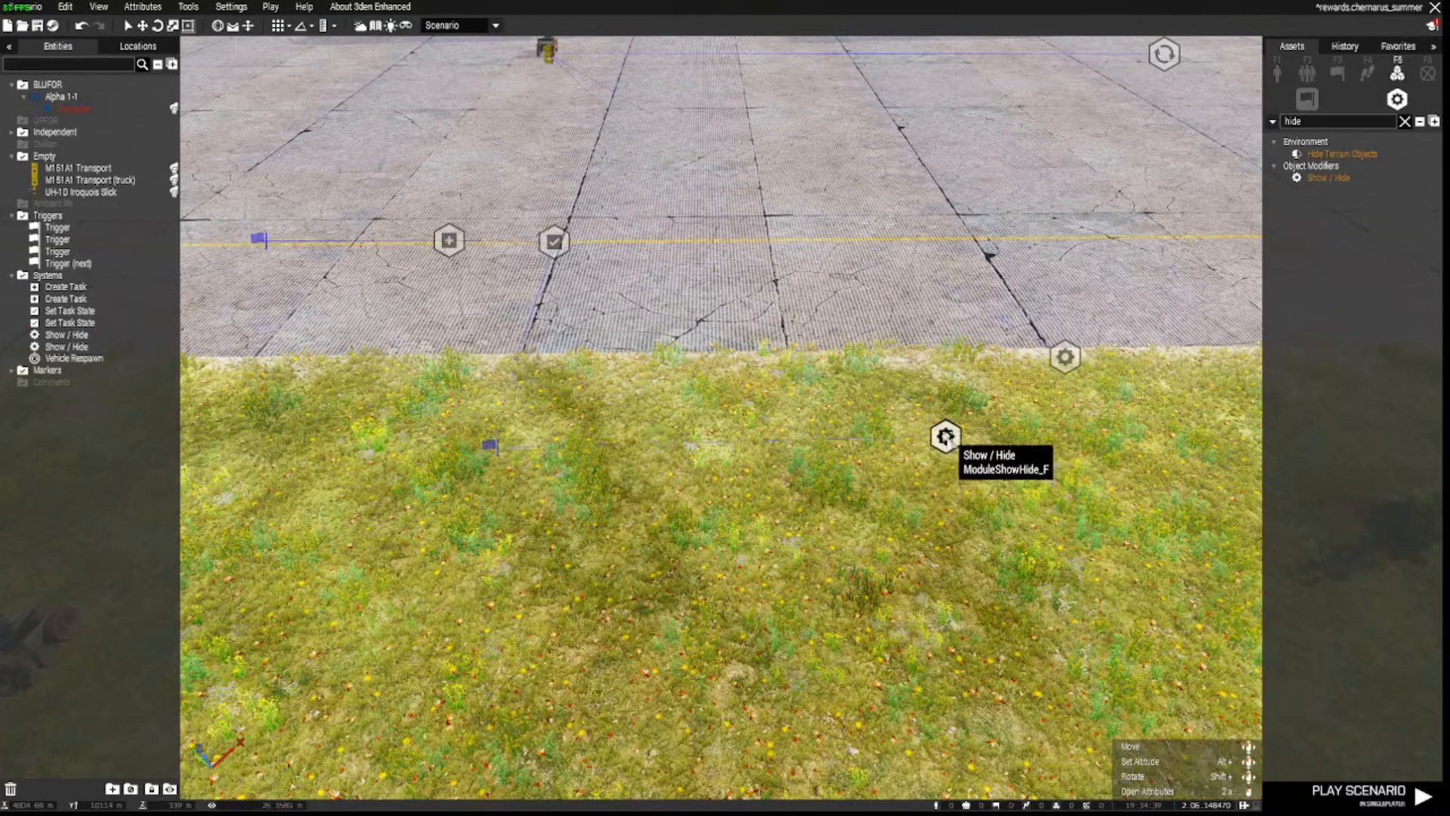
- Trace the sync links from the grass Show / Hide module to the trigger on the grass and that trigger's other modules
click(960, 444)
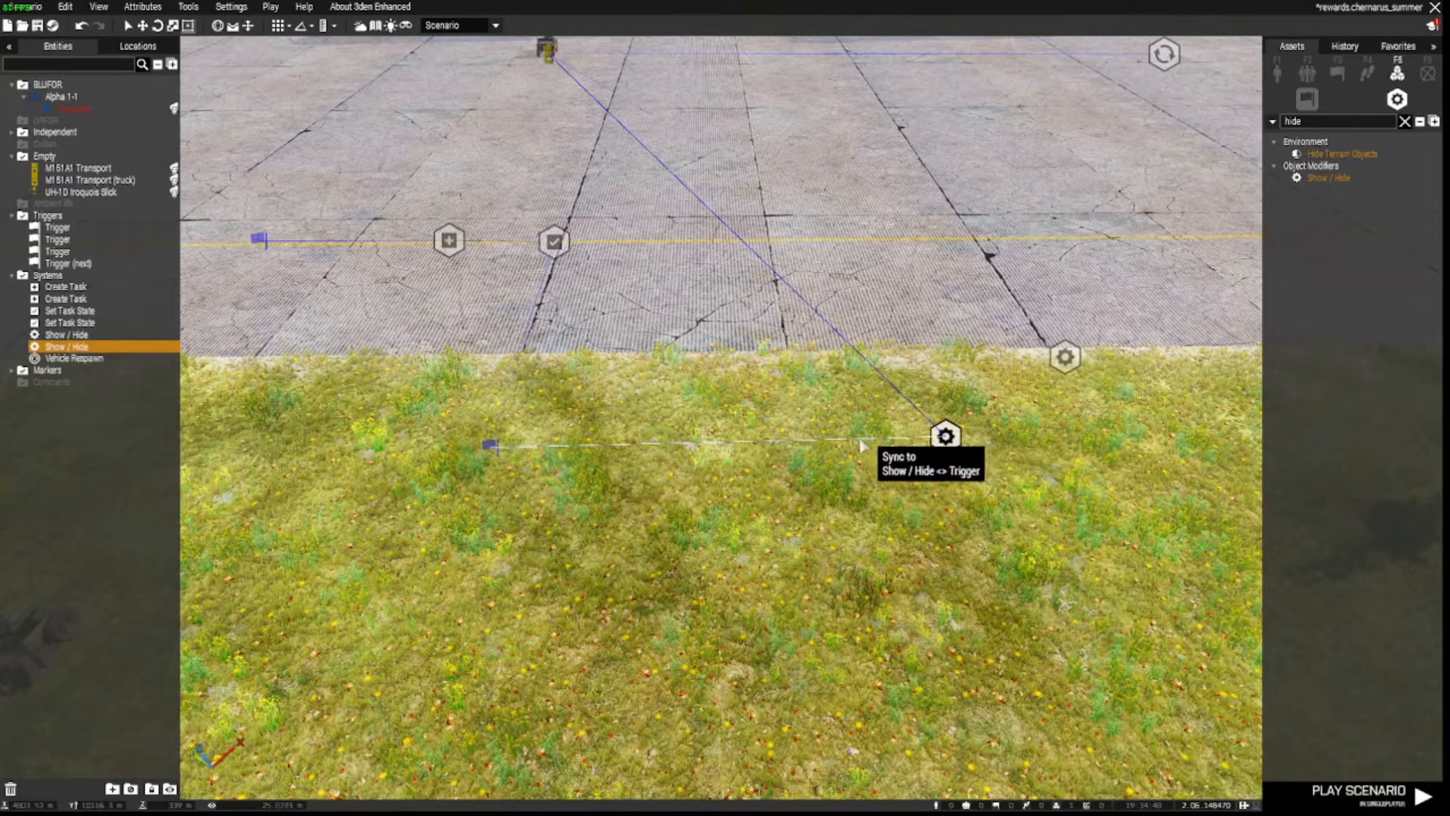
key(a)
key(d)
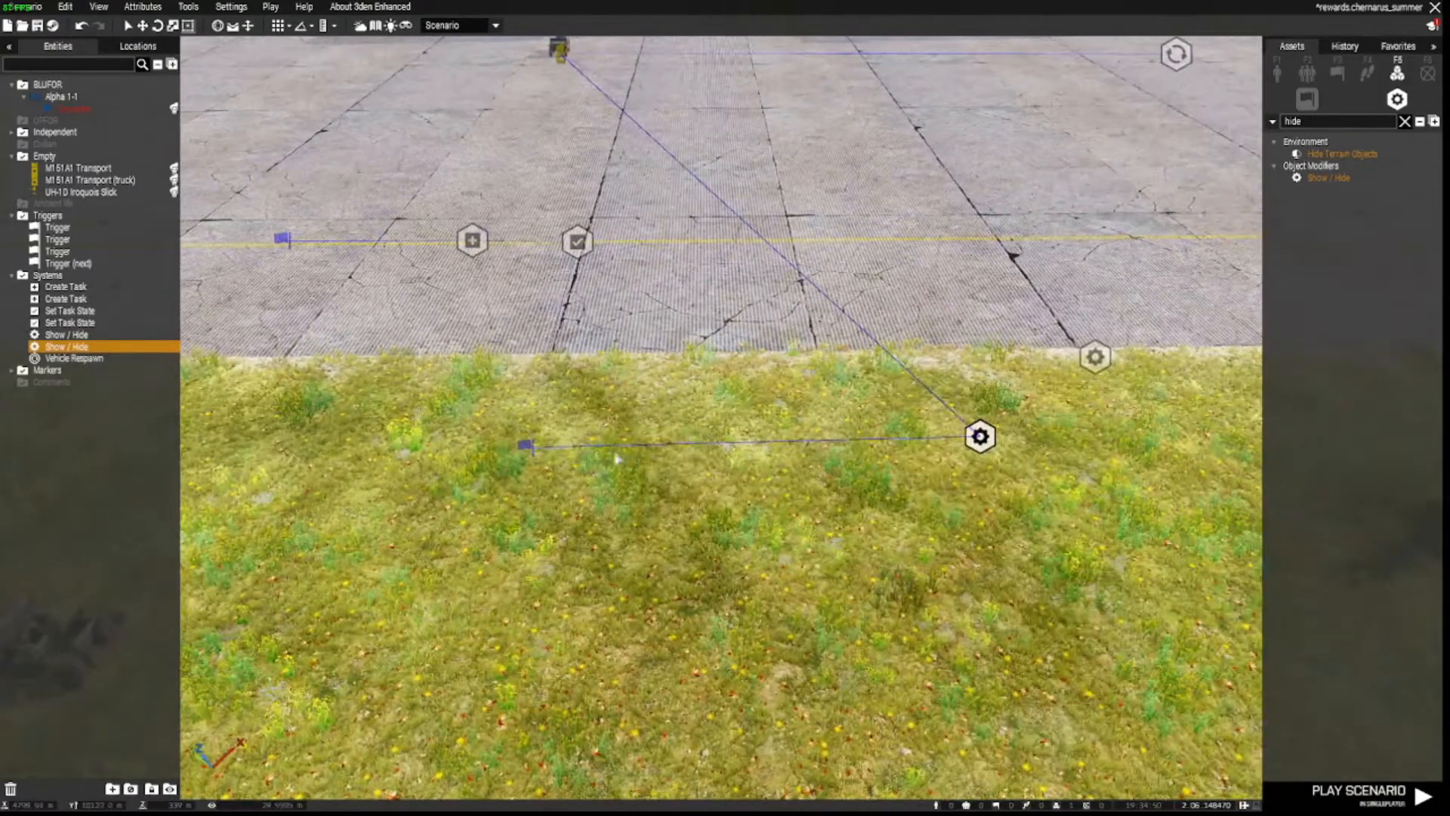
click(526, 447)
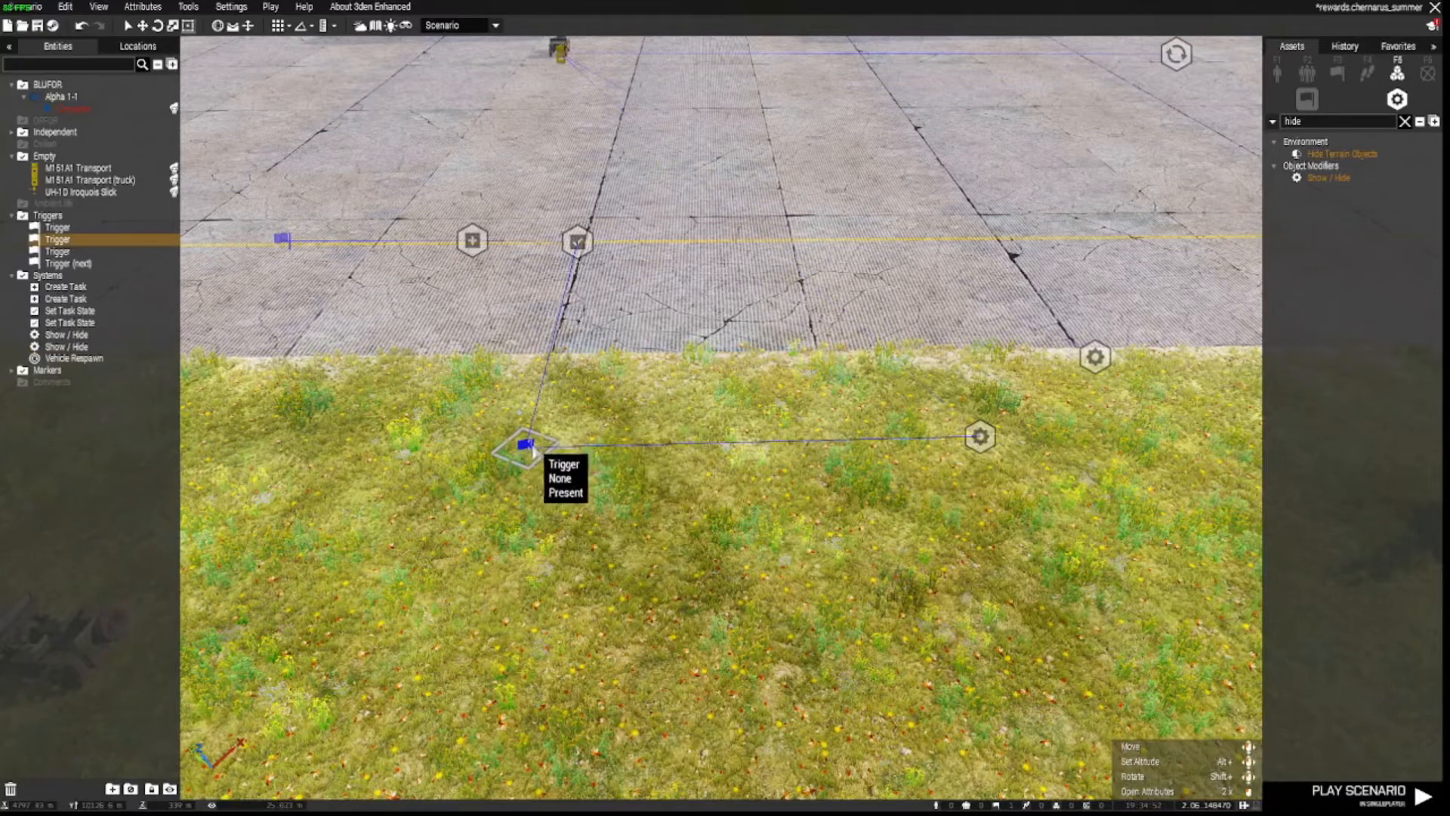
key(d)
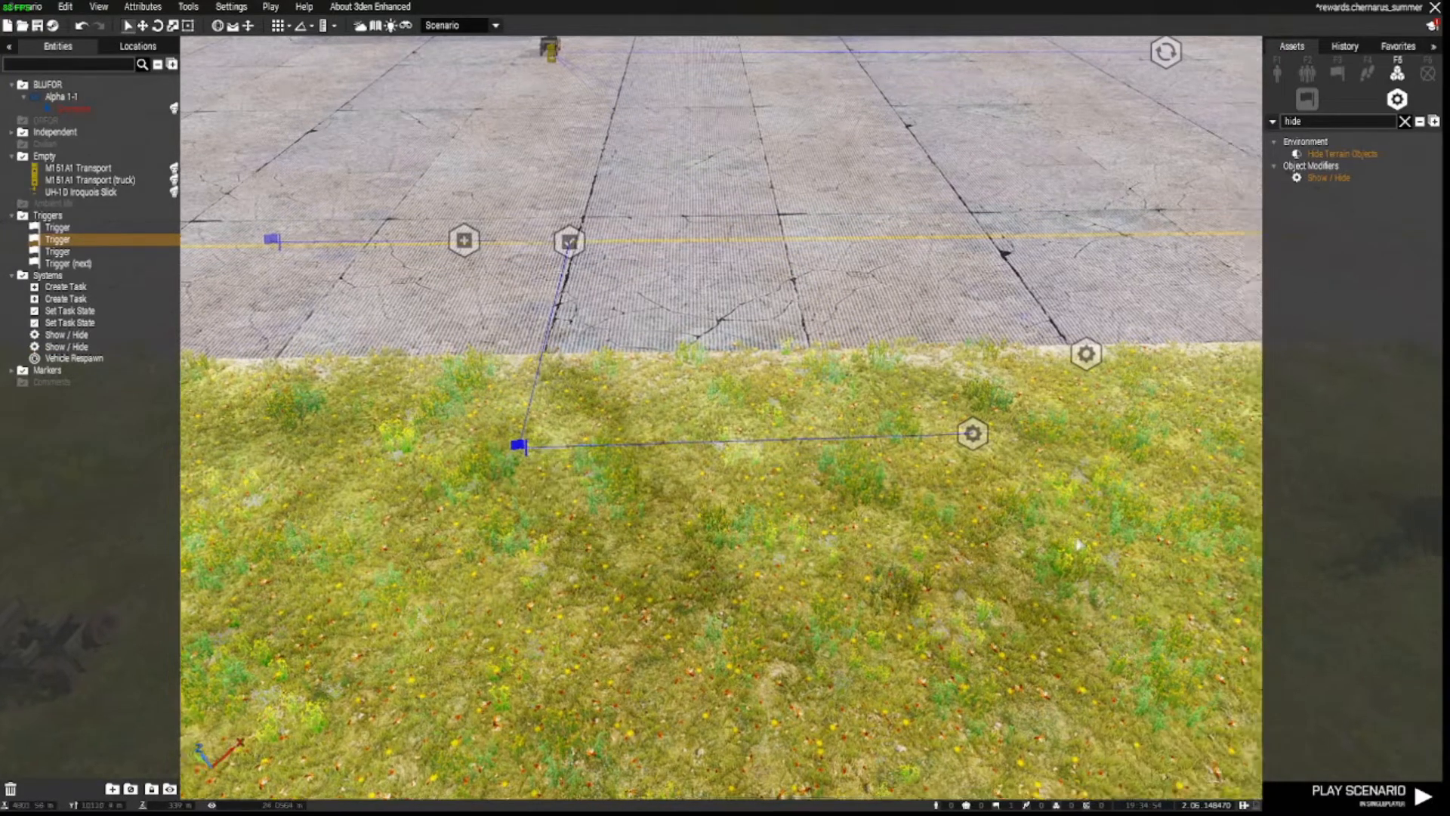
- Move both Show / Hide modules slightly toward the apron, then nudge the one linked to the grass trigger a little further
right_drag(869, 464, 699, 429)
drag(700, 427, 1004, 608)
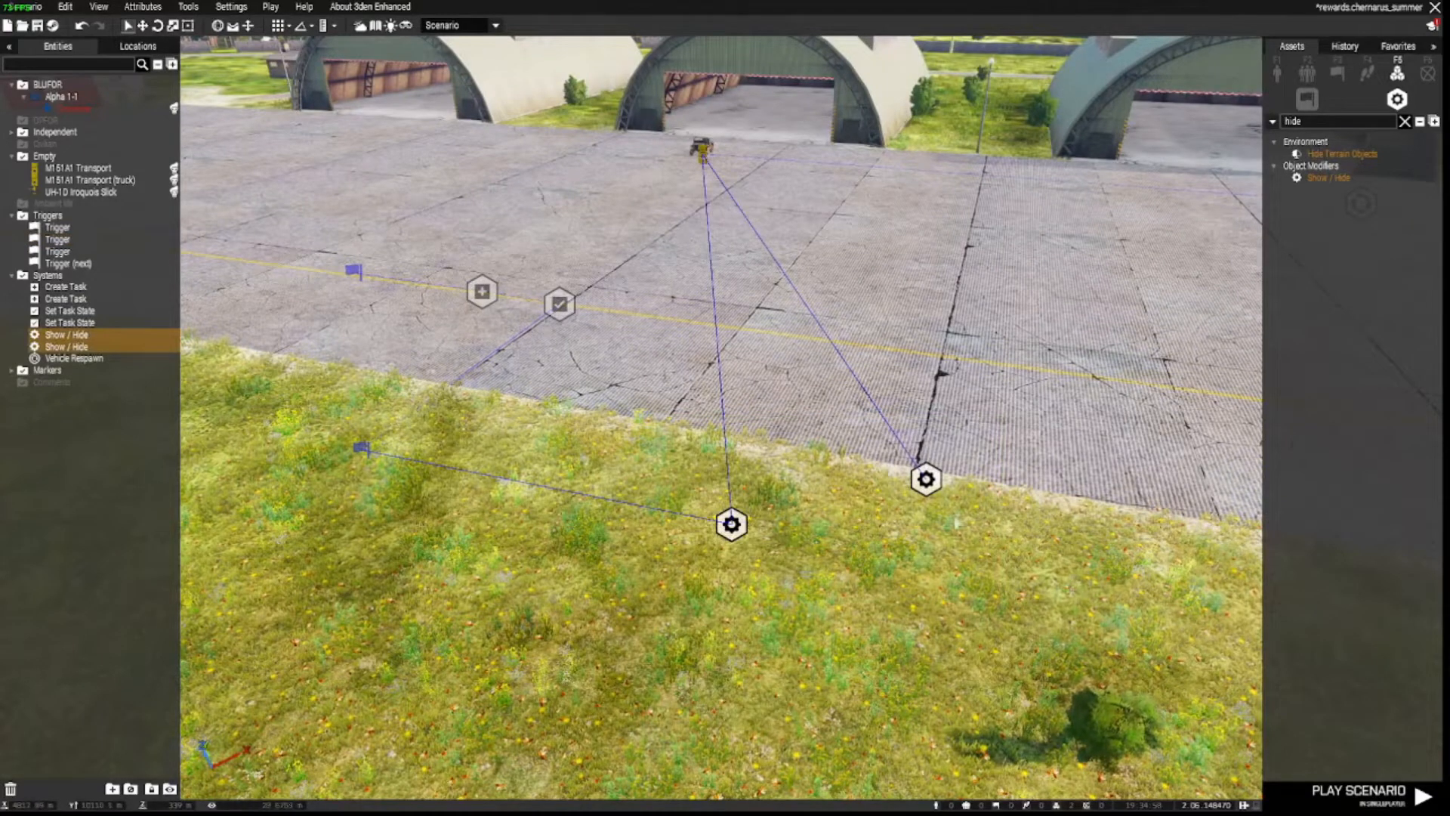
drag(925, 478, 952, 464)
click(886, 446)
click(702, 486)
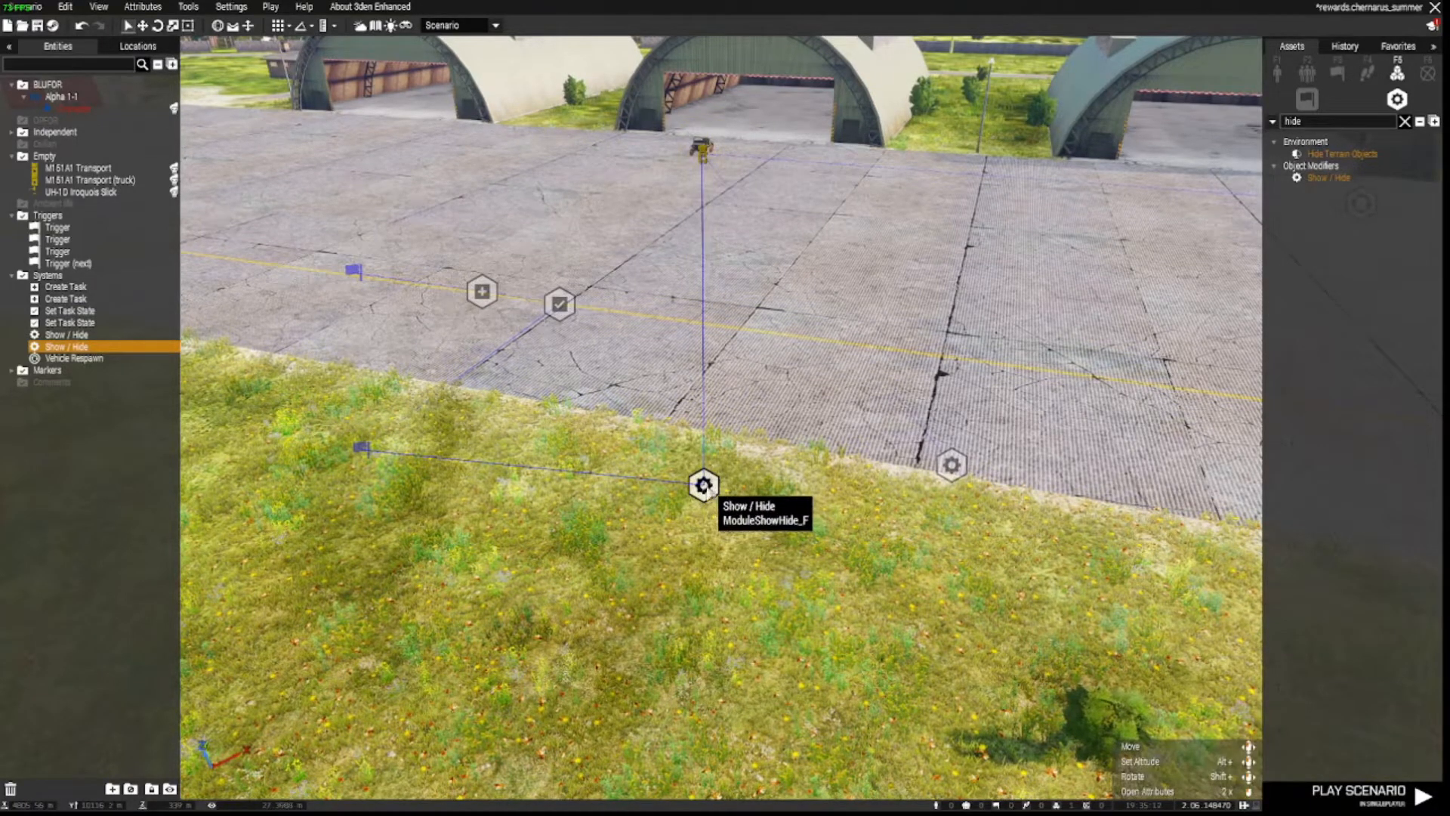
drag(709, 492, 719, 483)
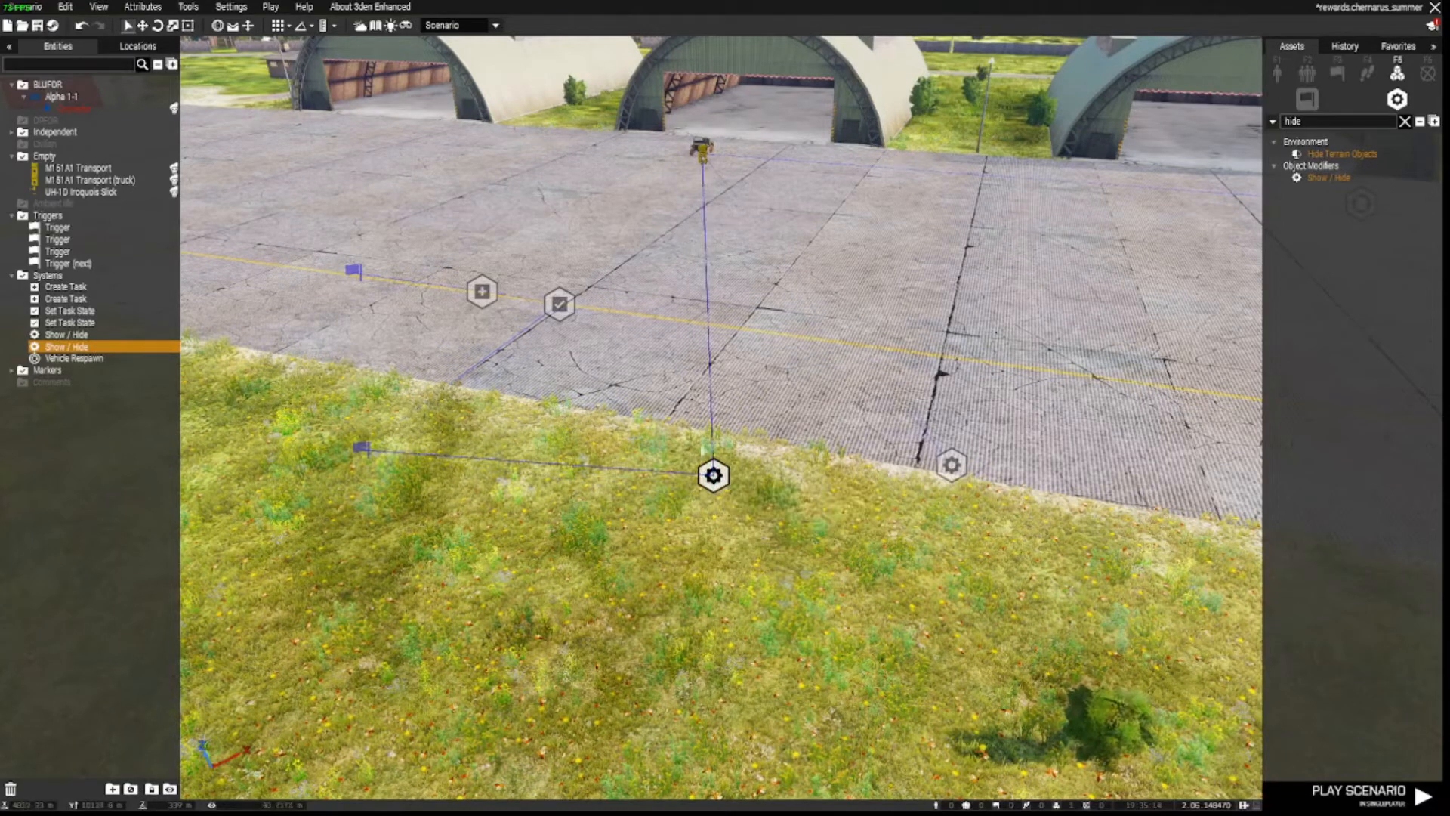
- Review the attributes of the Create Task and Set Task State modules on the apron near the grass trigger
key(a)
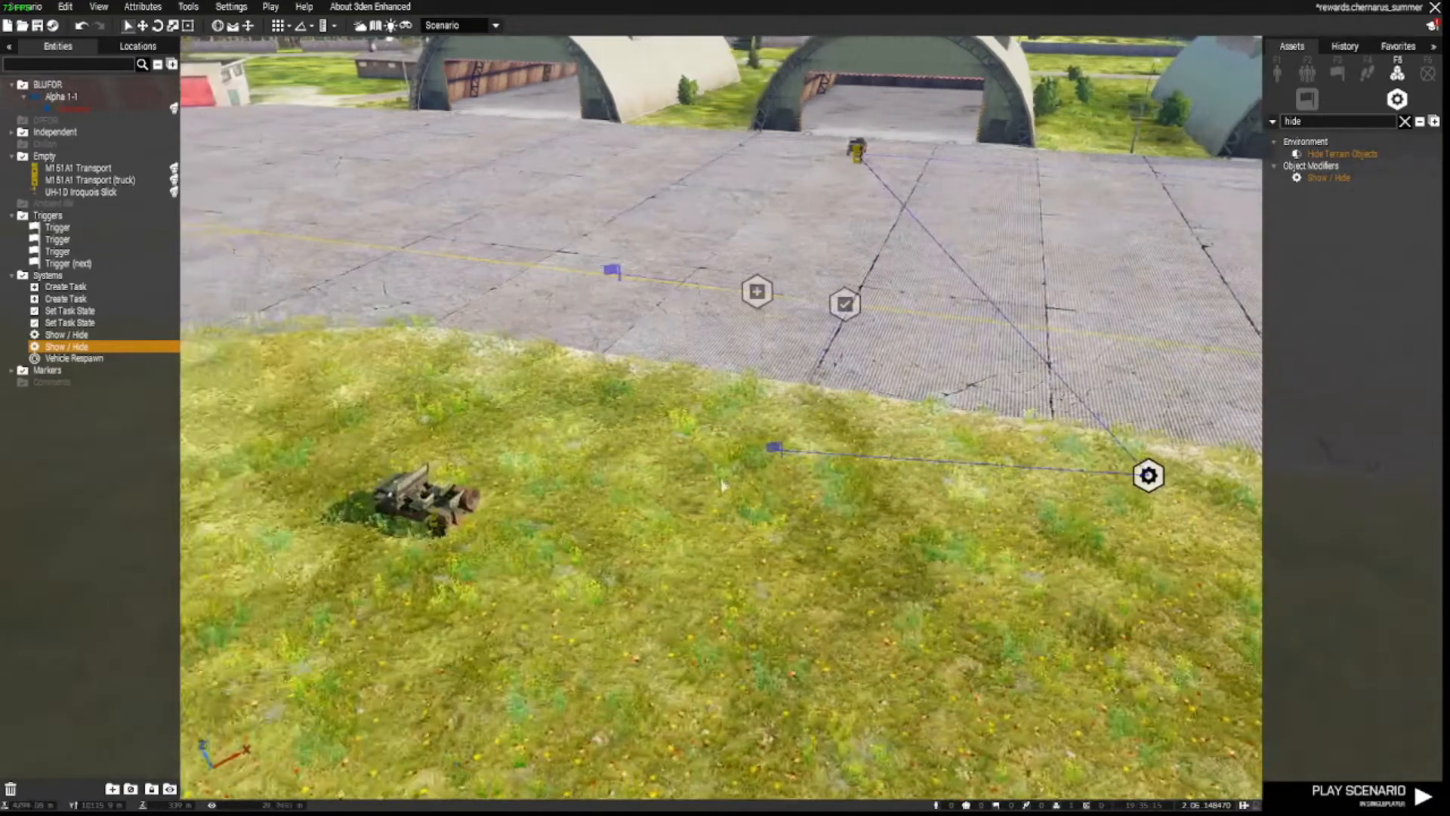
click(774, 450)
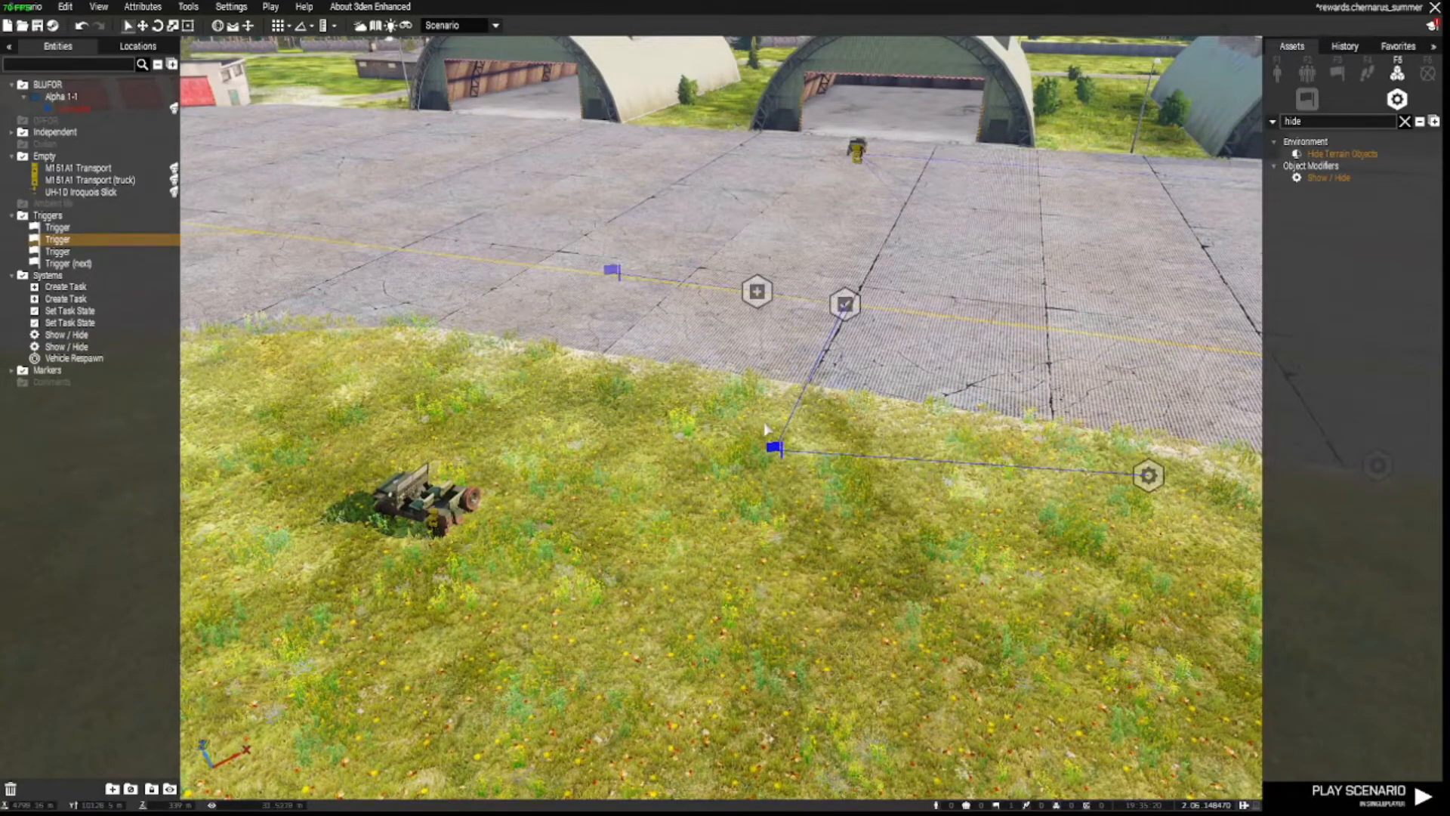
key(a)
right_drag(807, 514, 871, 518)
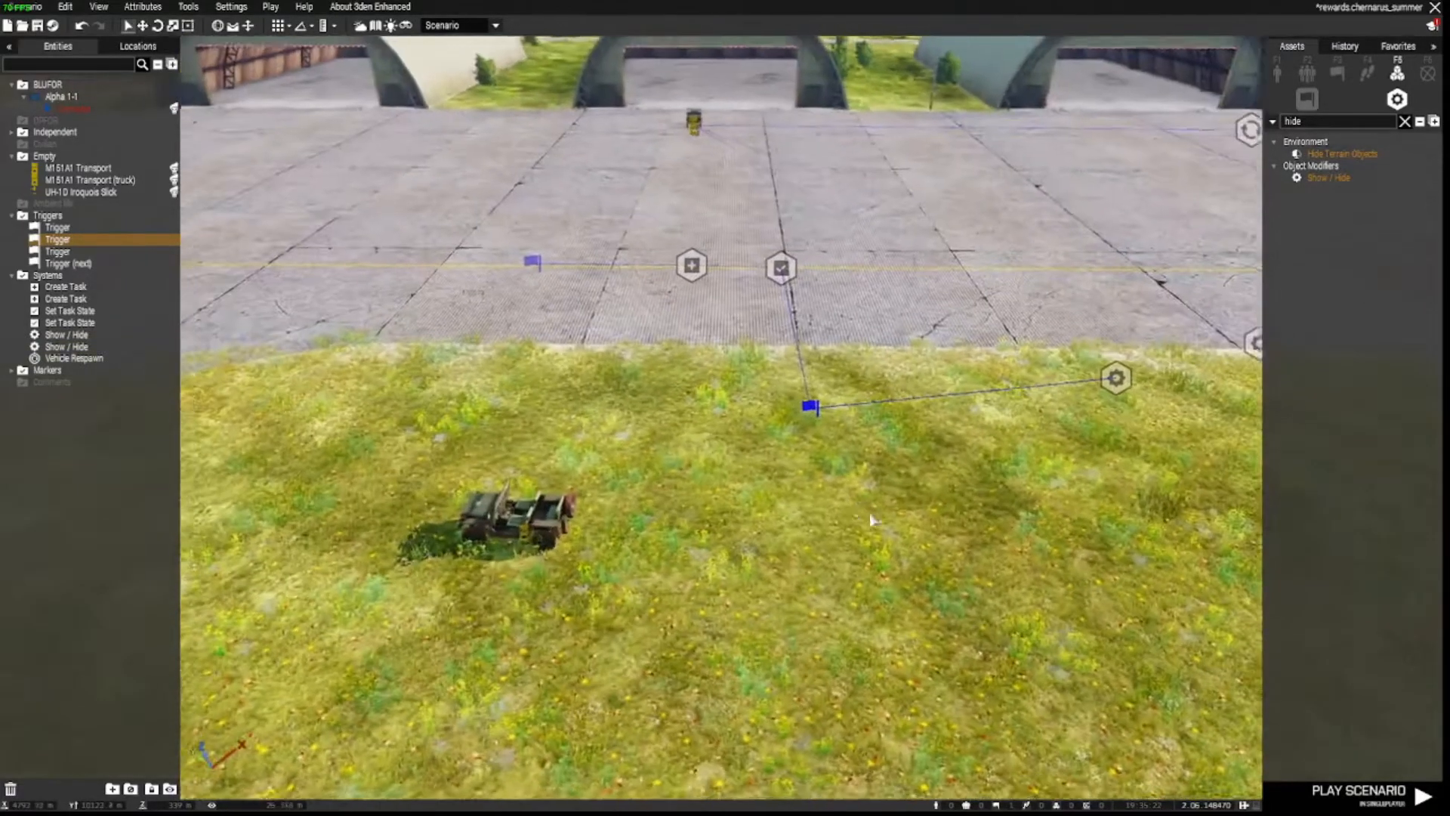
double_click(685, 271)
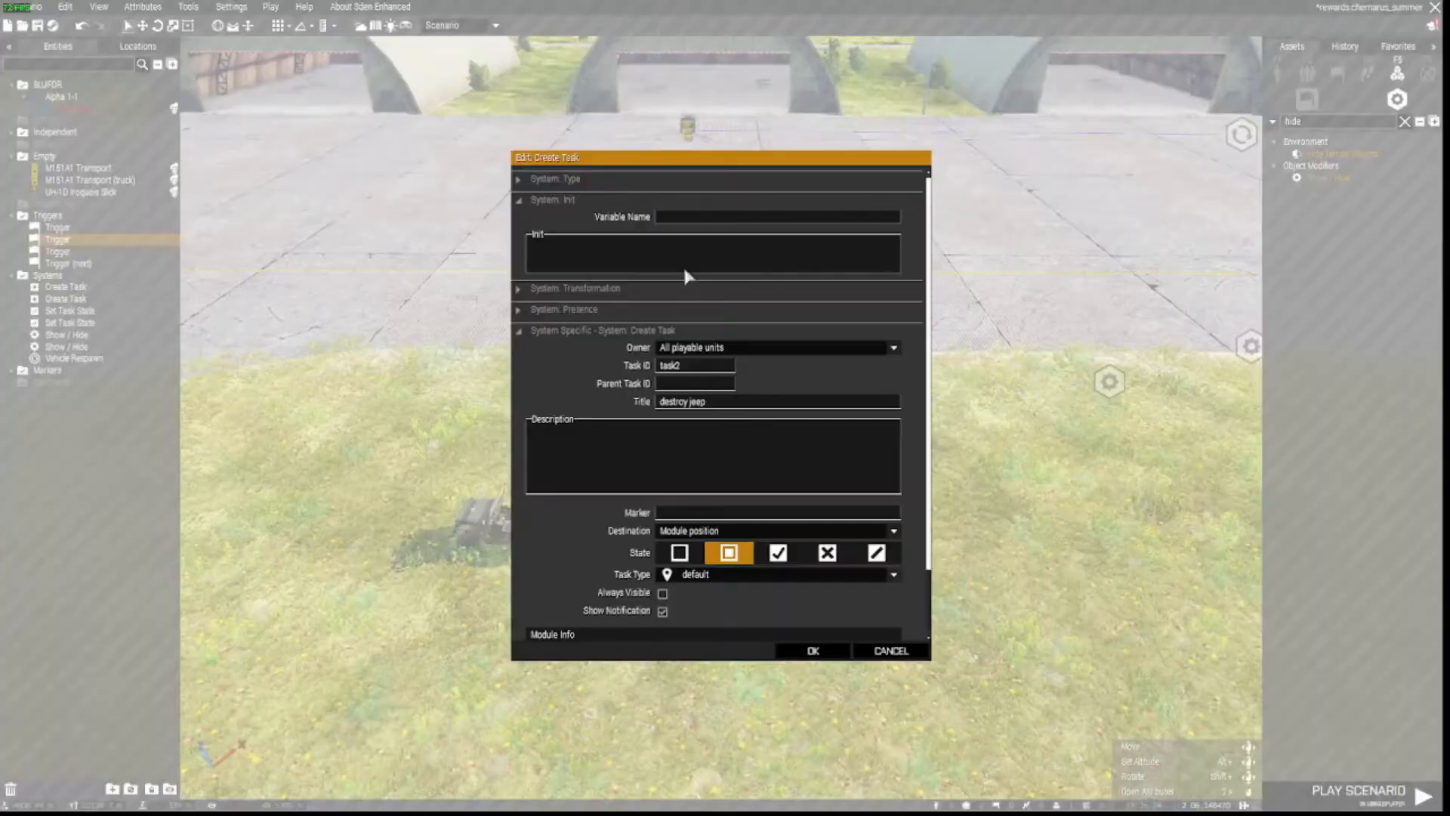
click(838, 650)
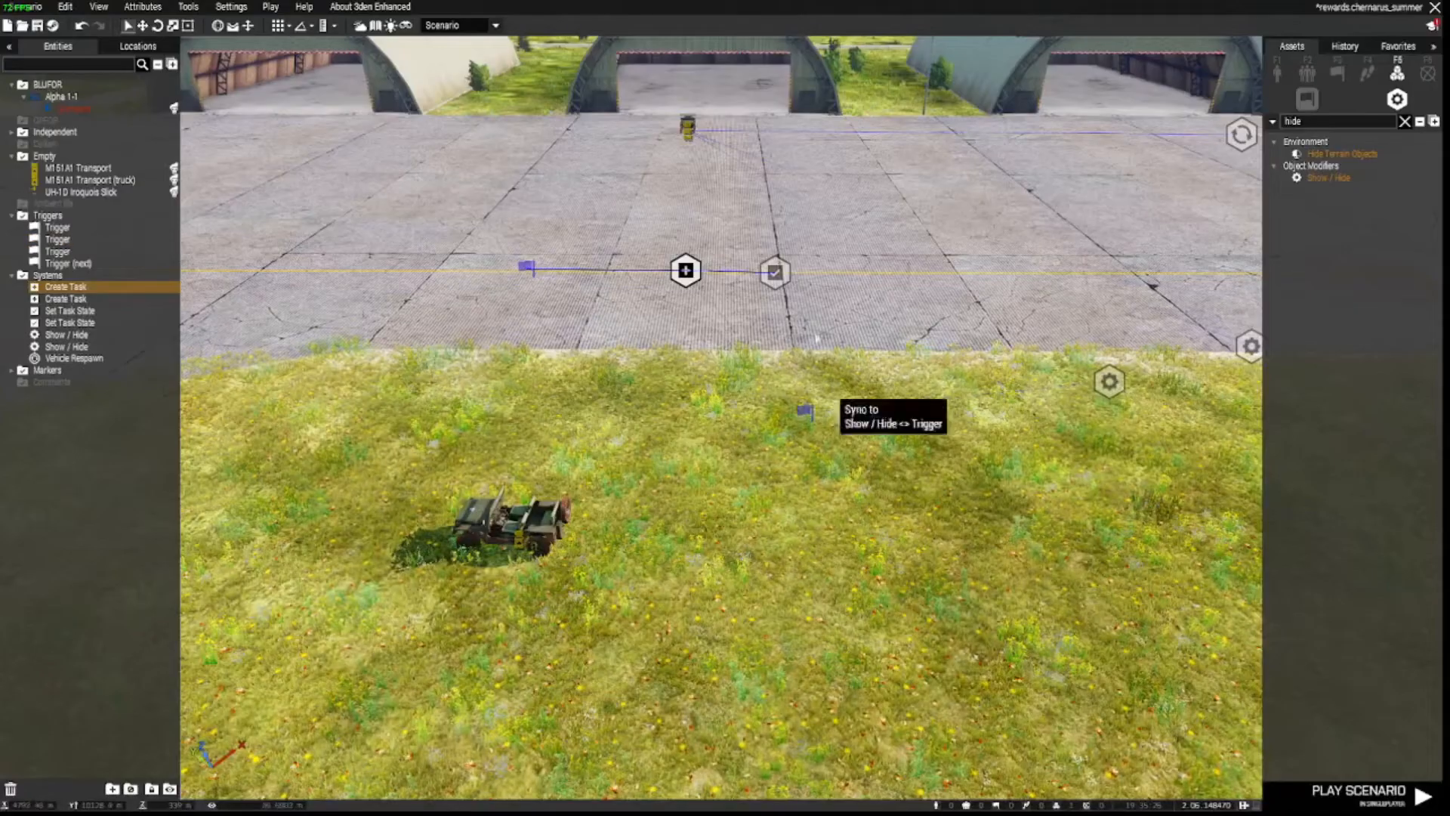
double_click(774, 274)
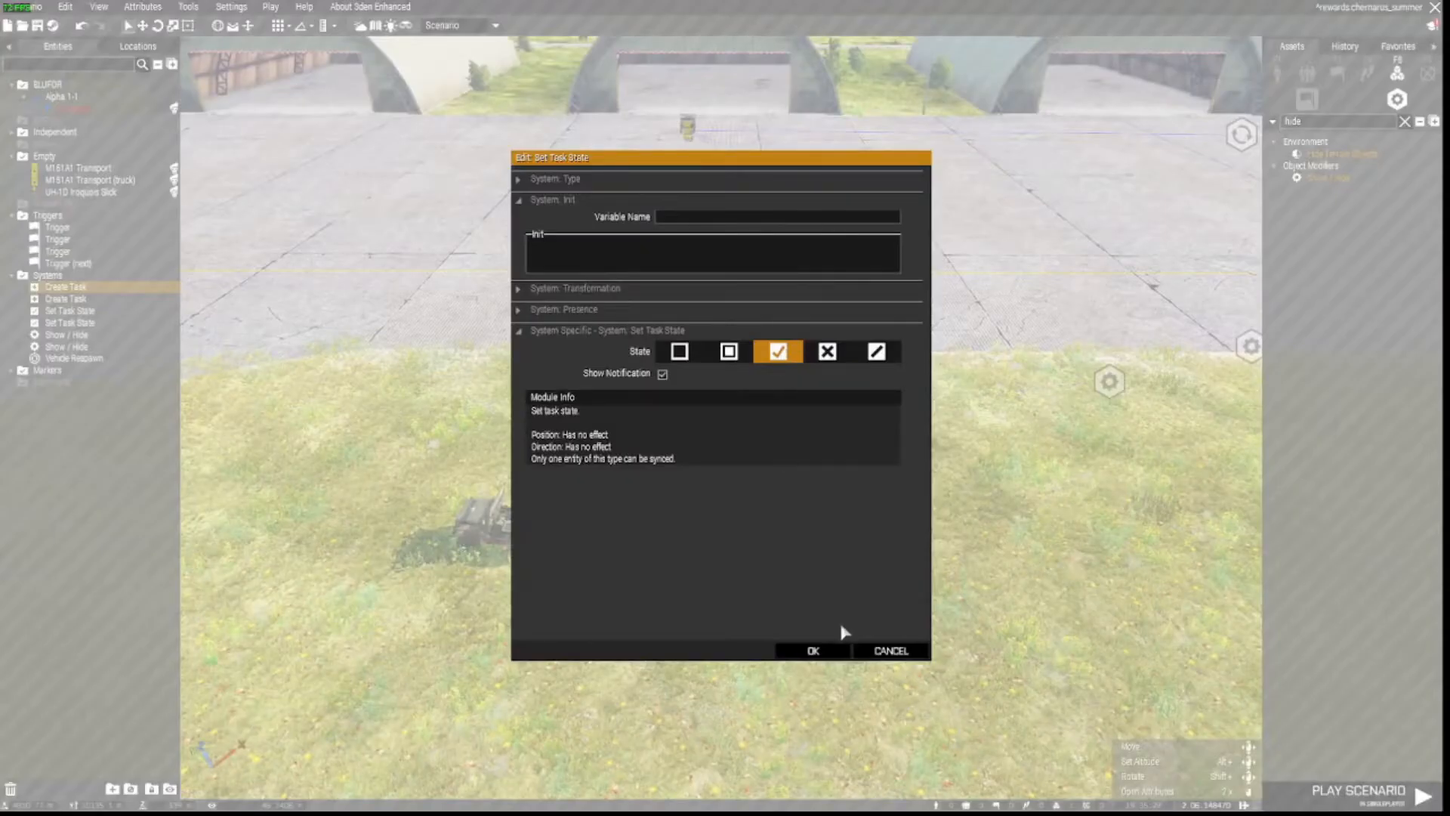
click(814, 651)
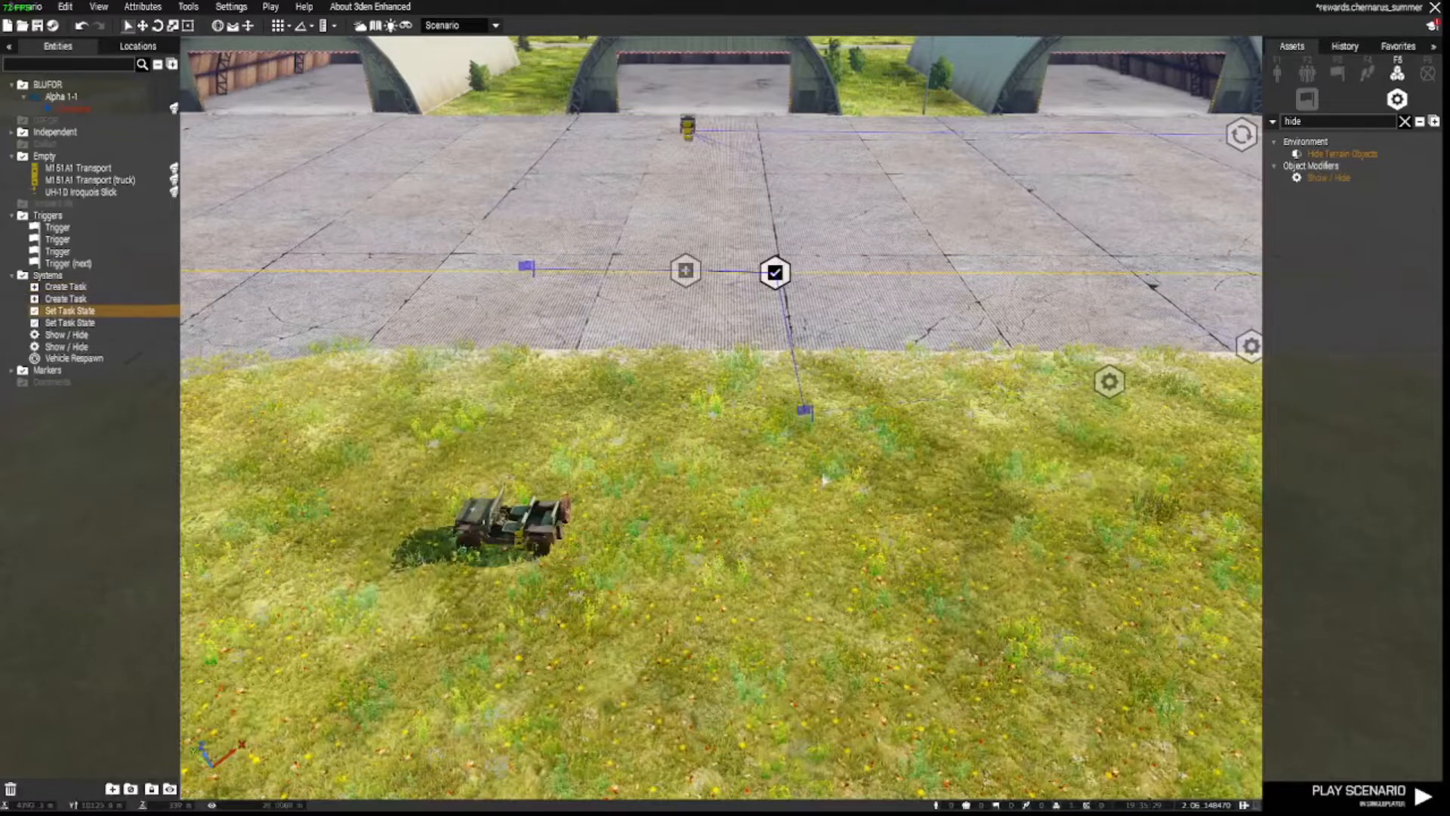
- Trace the sync links from the grass trigger to its Show / Hide module, then check the apron-edge Show / Hide module's links
click(805, 411)
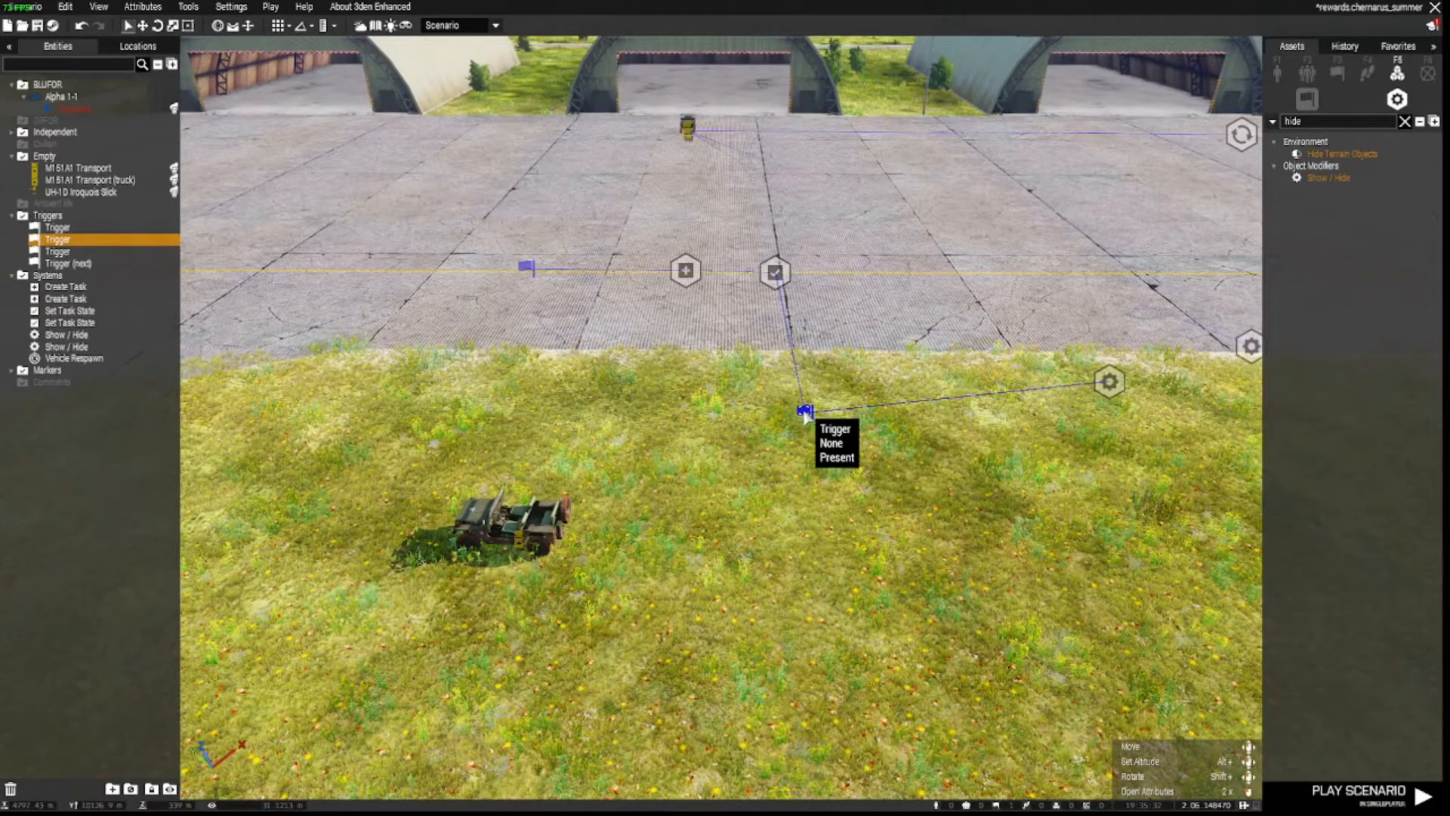
key(d)
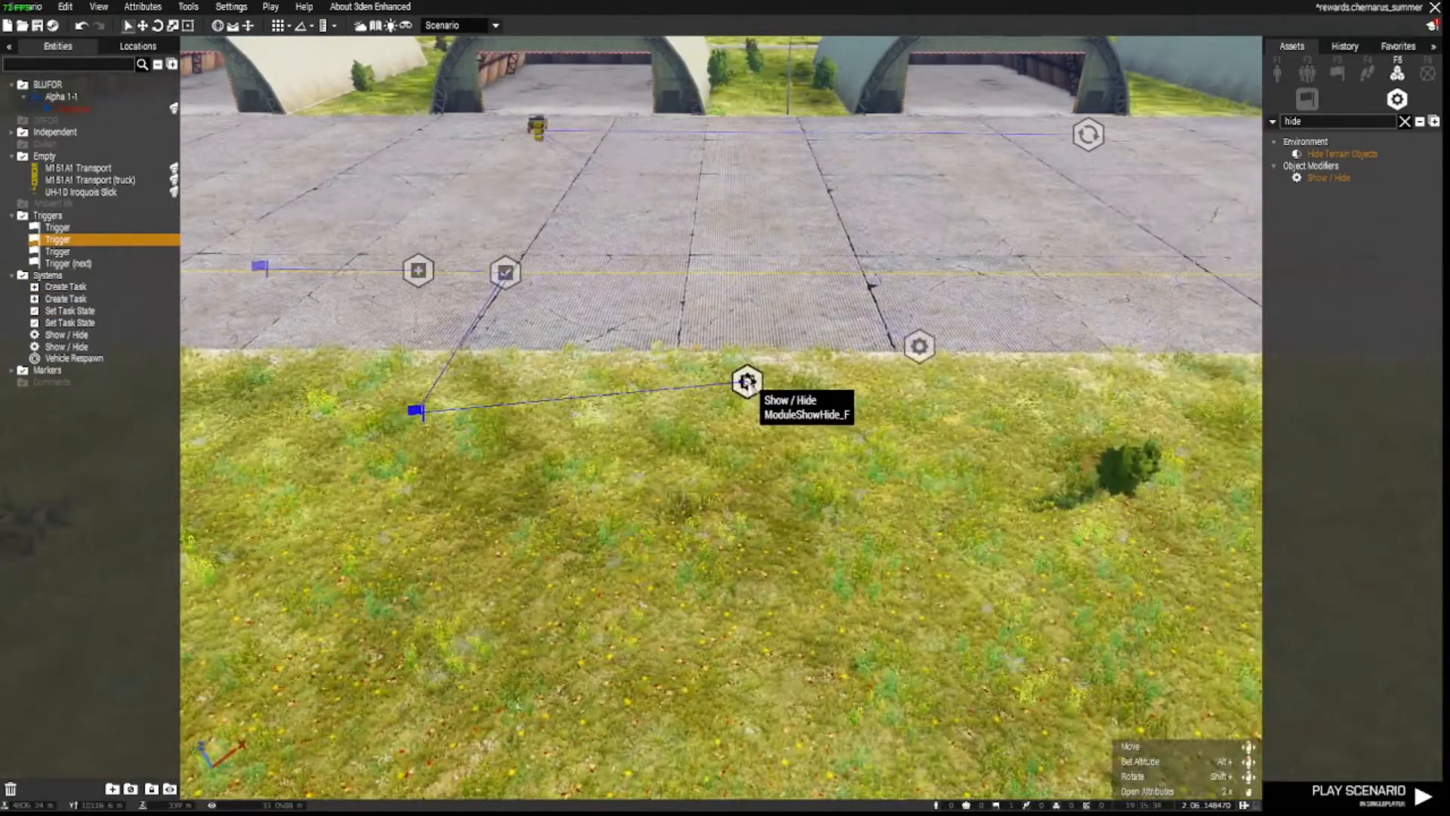
click(746, 381)
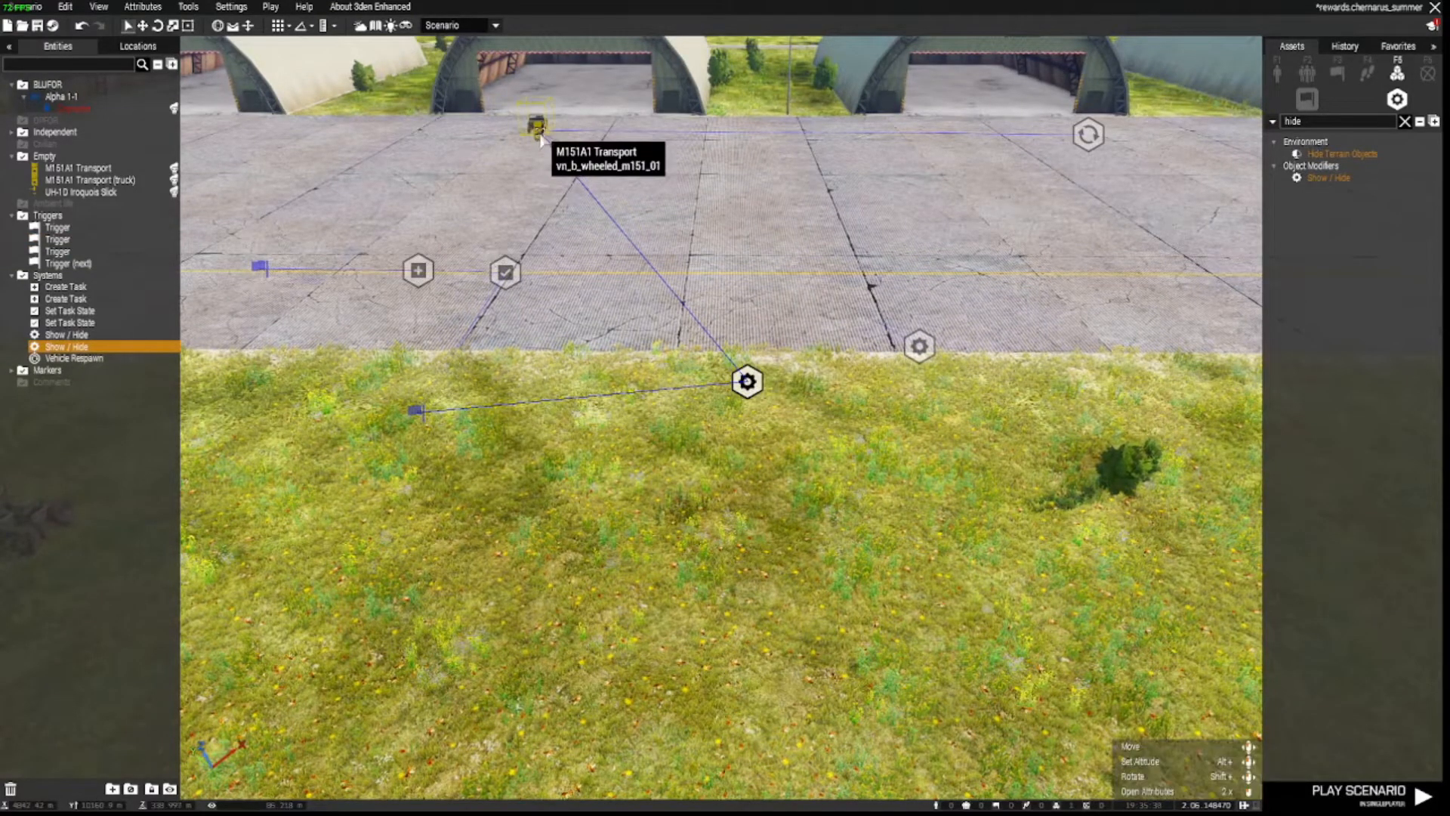
click(919, 346)
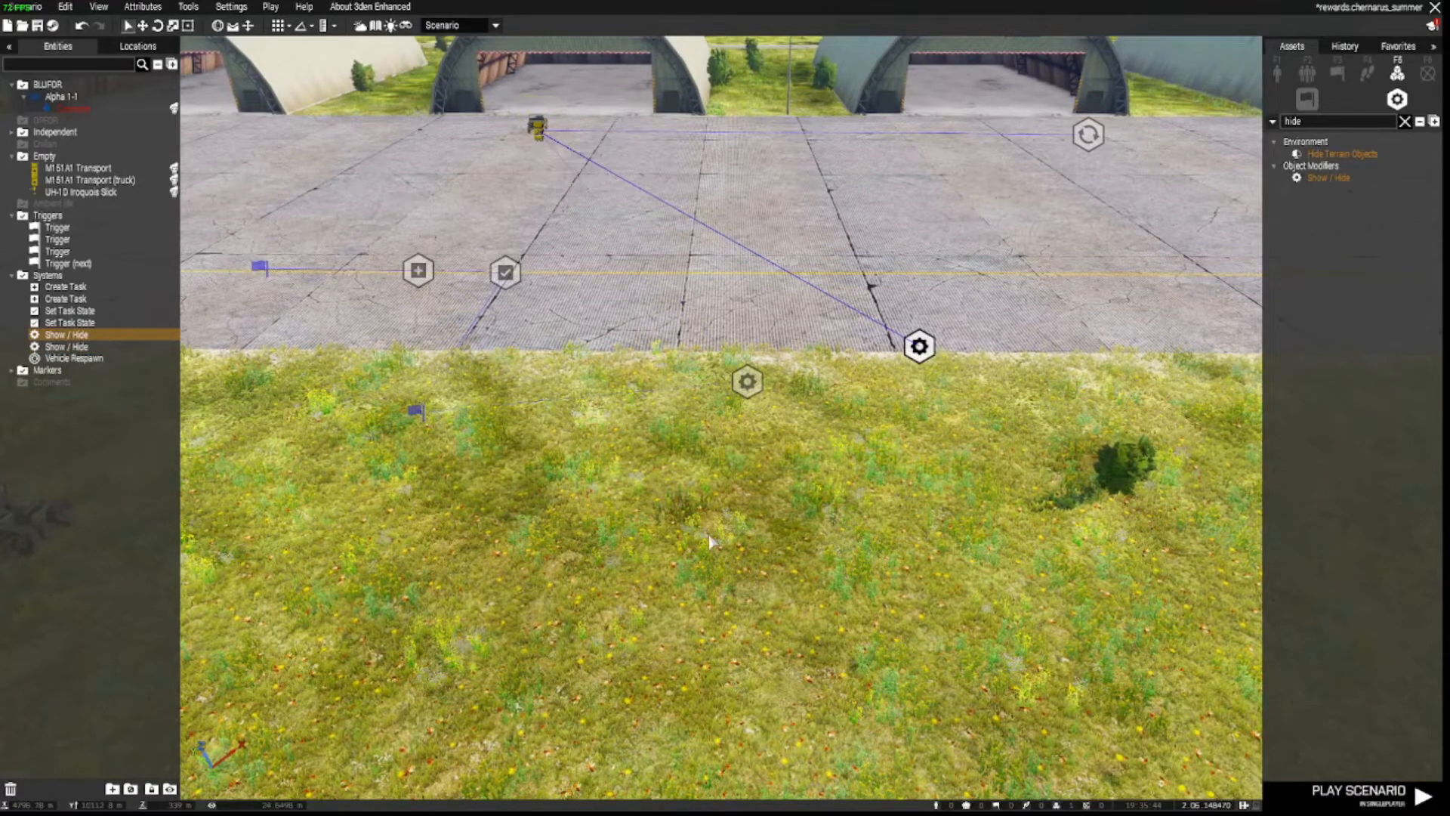
- Move the apron-edge Show / Hide module slightly further onto the apron
key(a)
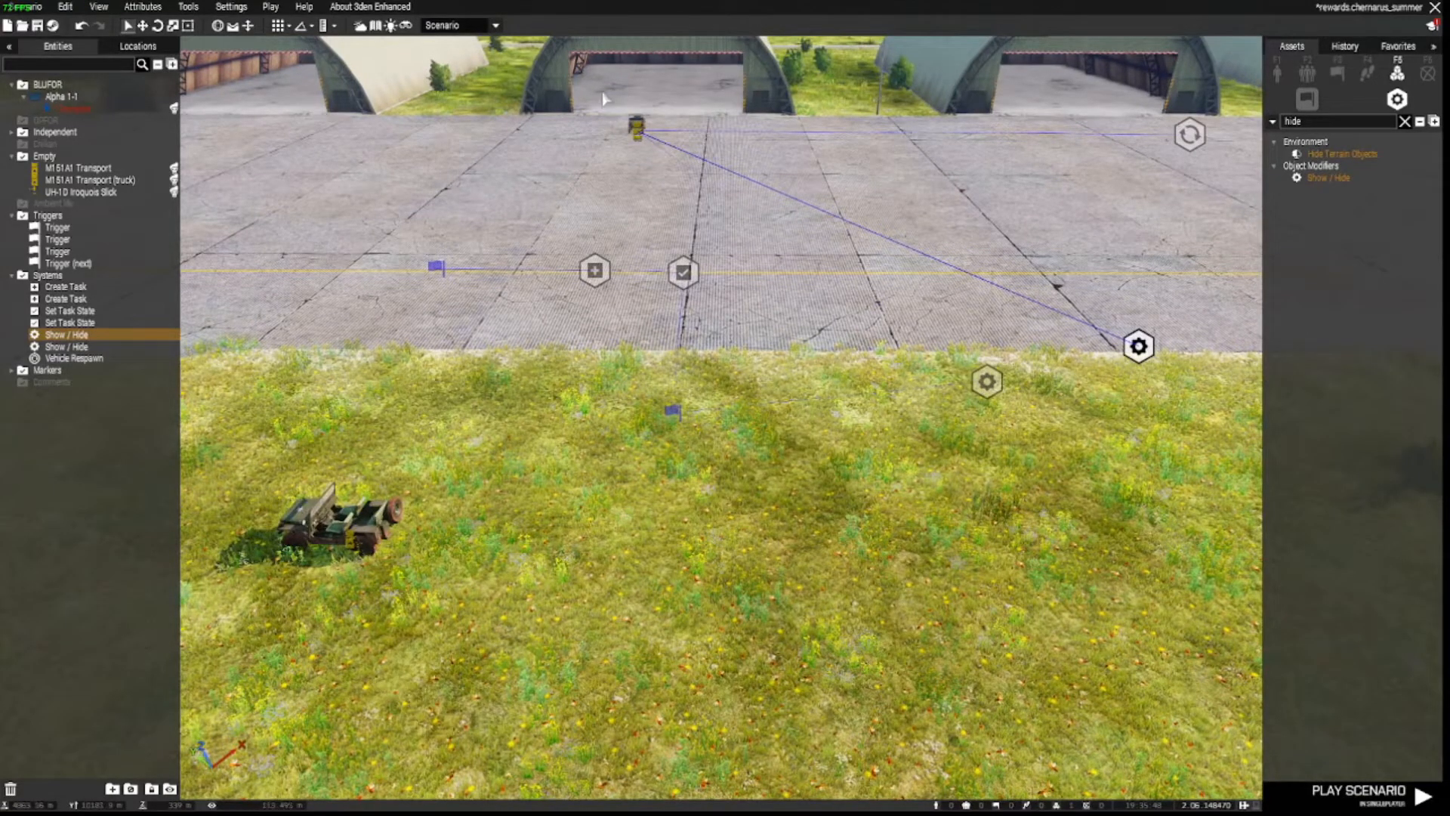
click(636, 125)
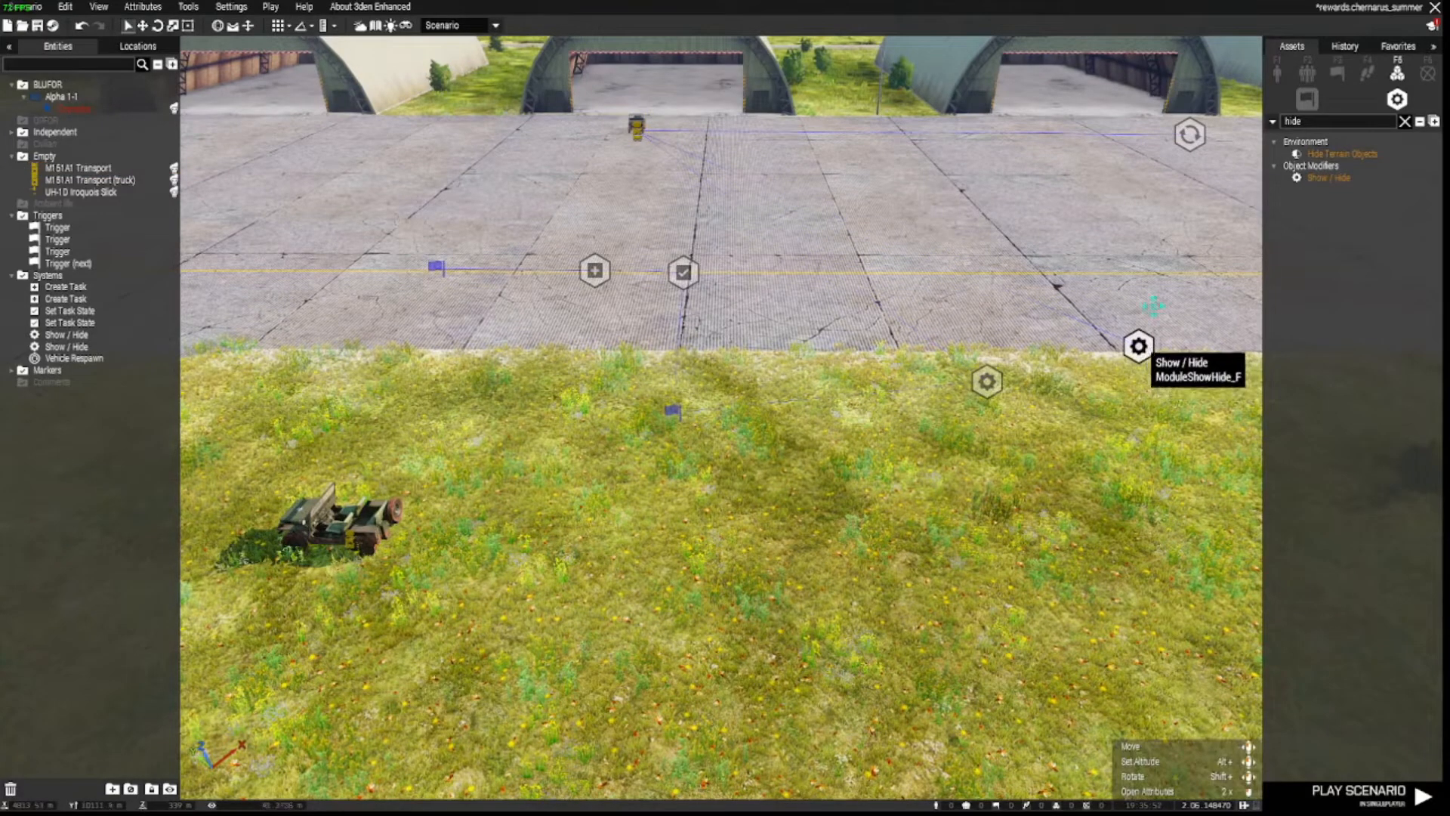
drag(1142, 349, 1142, 315)
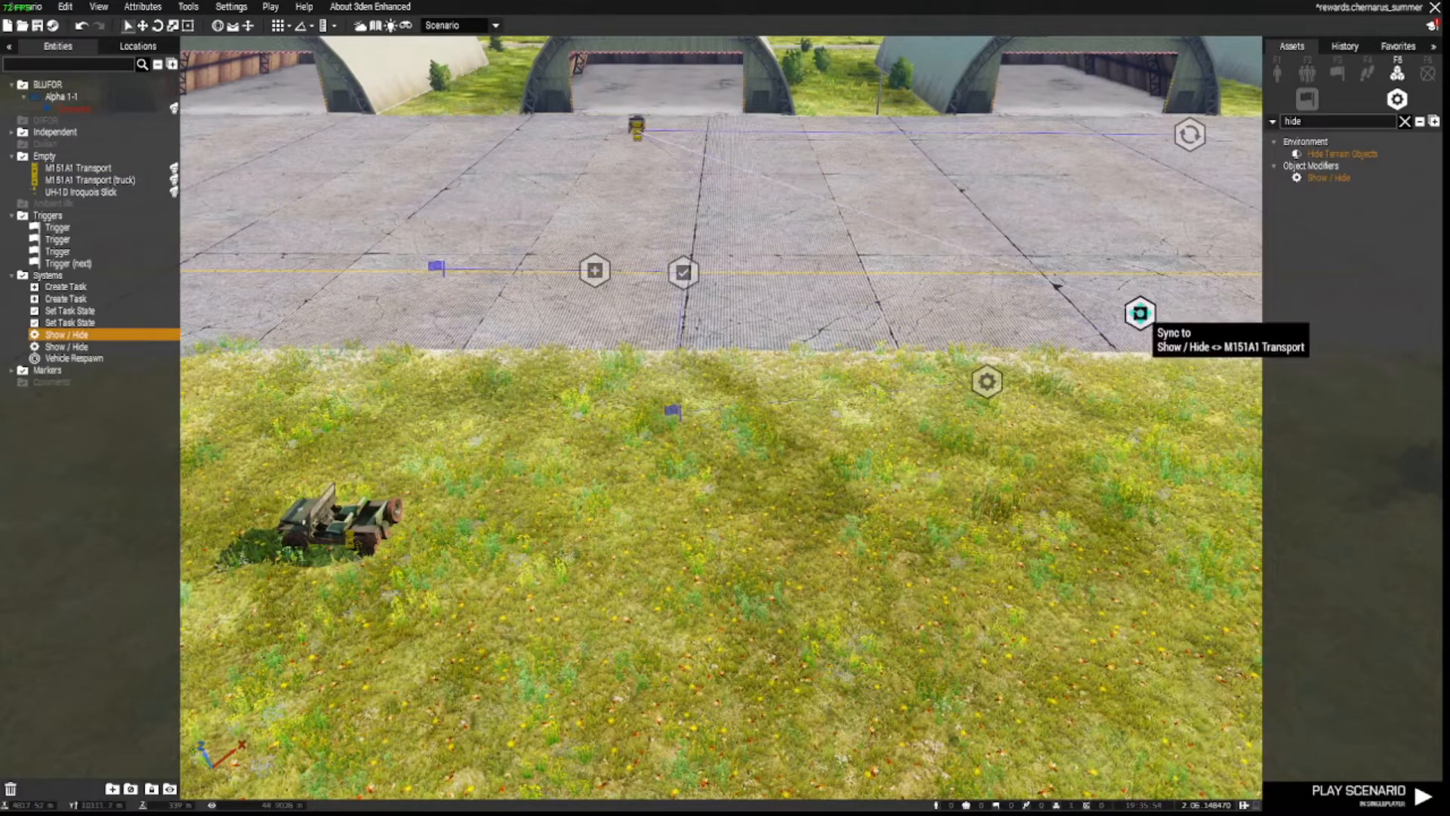
click(1140, 313)
- Trace the sync links across the apron triggers and task modules to the grass Show / Hide module and the hidden jeep
drag(408, 196, 697, 475)
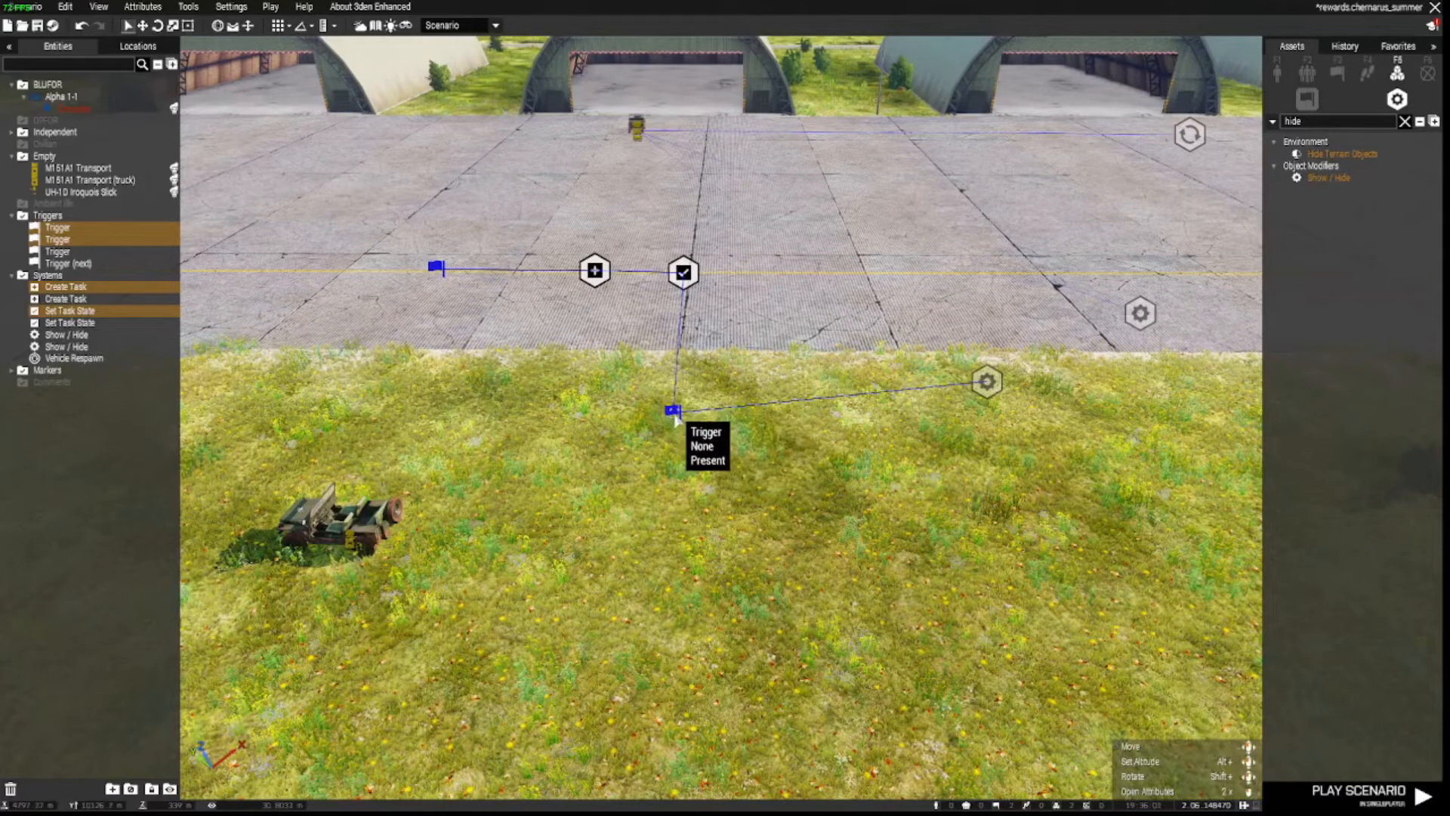
click(986, 381)
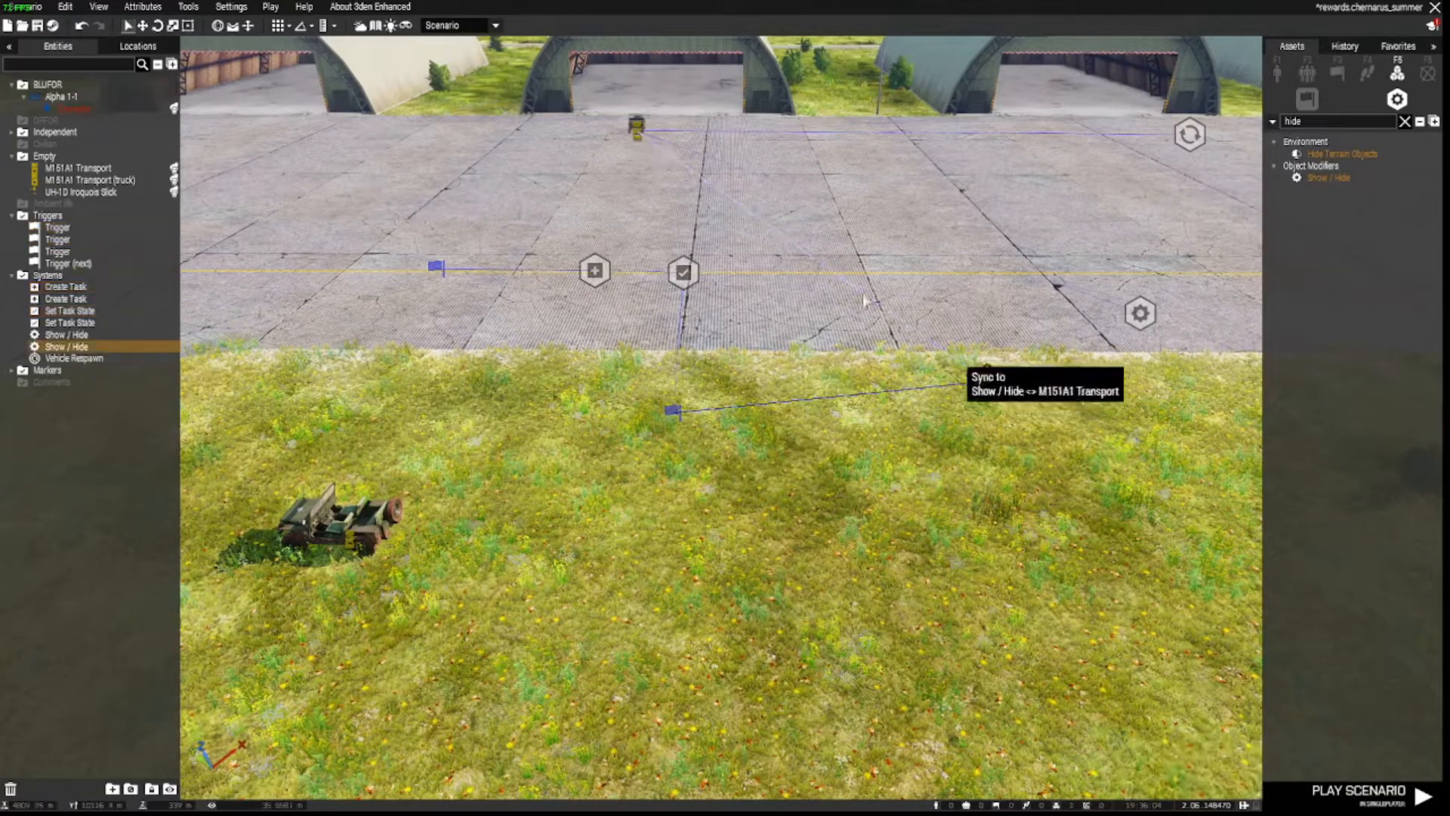
key(a)
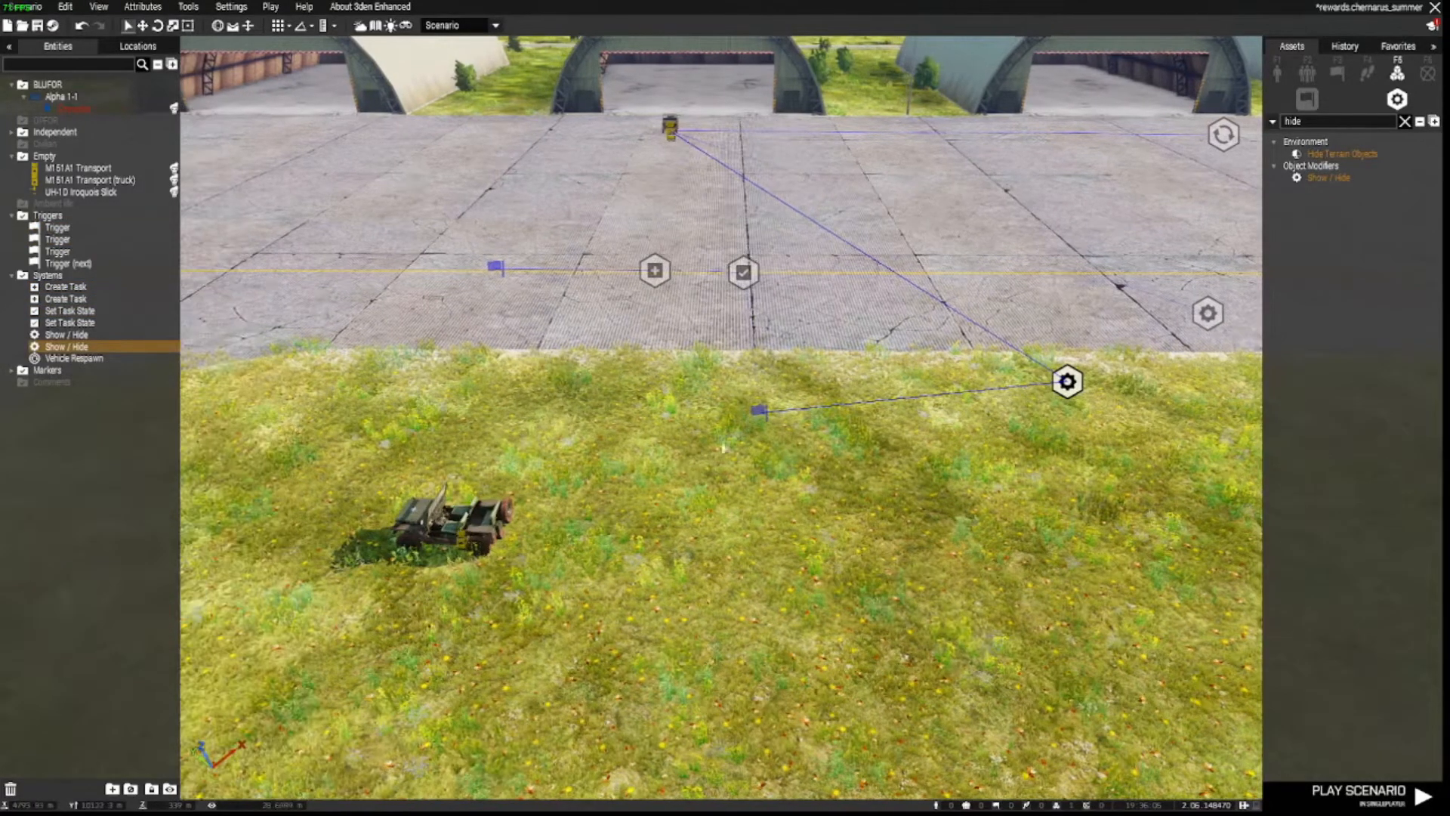
- Check the condition expression of the trigger on the grass and leave its attributes unchanged
click(758, 411)
double_click(759, 412)
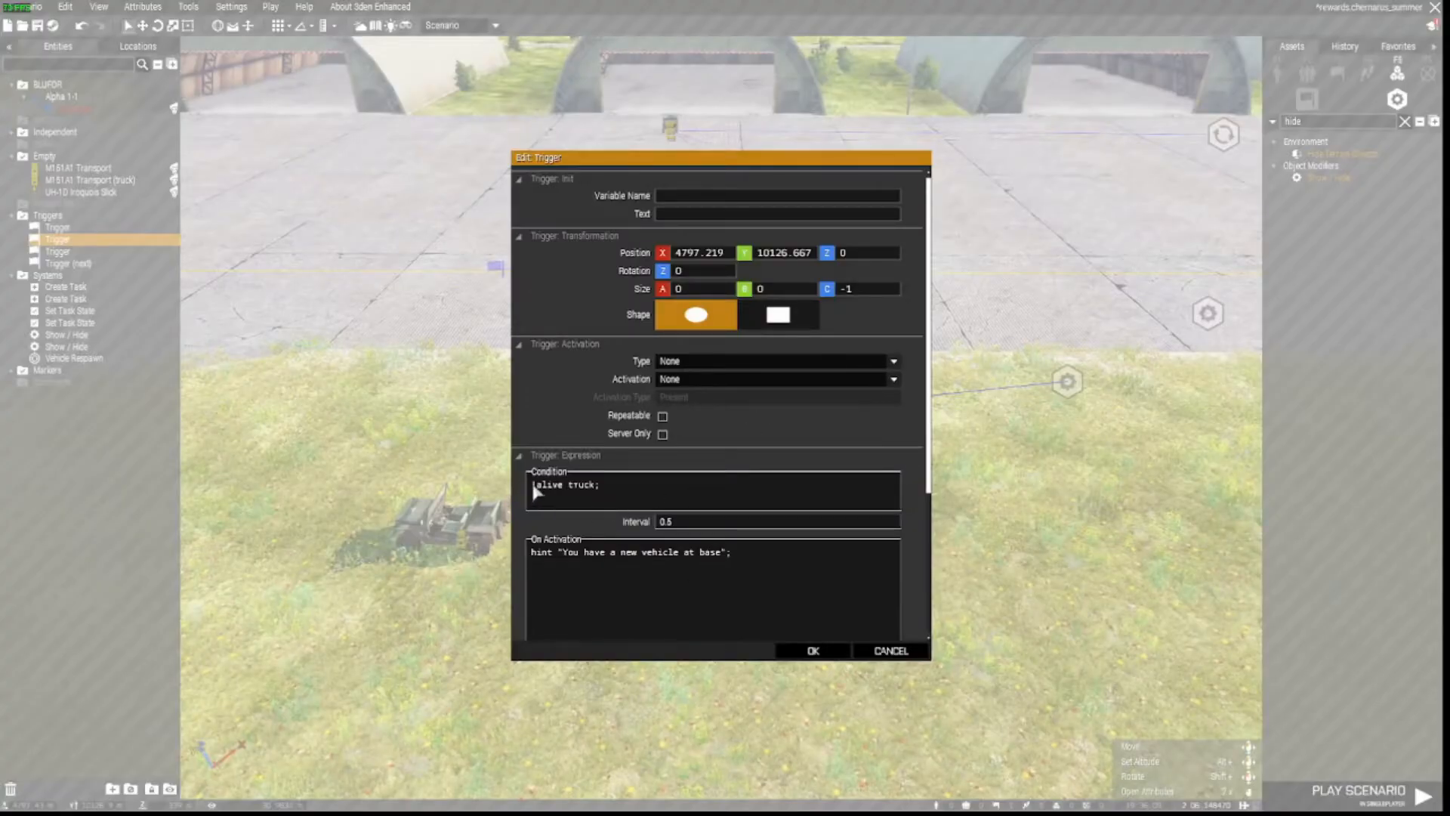
drag(533, 490, 604, 492)
click(888, 651)
- Check the variable name of the M151A1 Transport parked on the grass
click(460, 530)
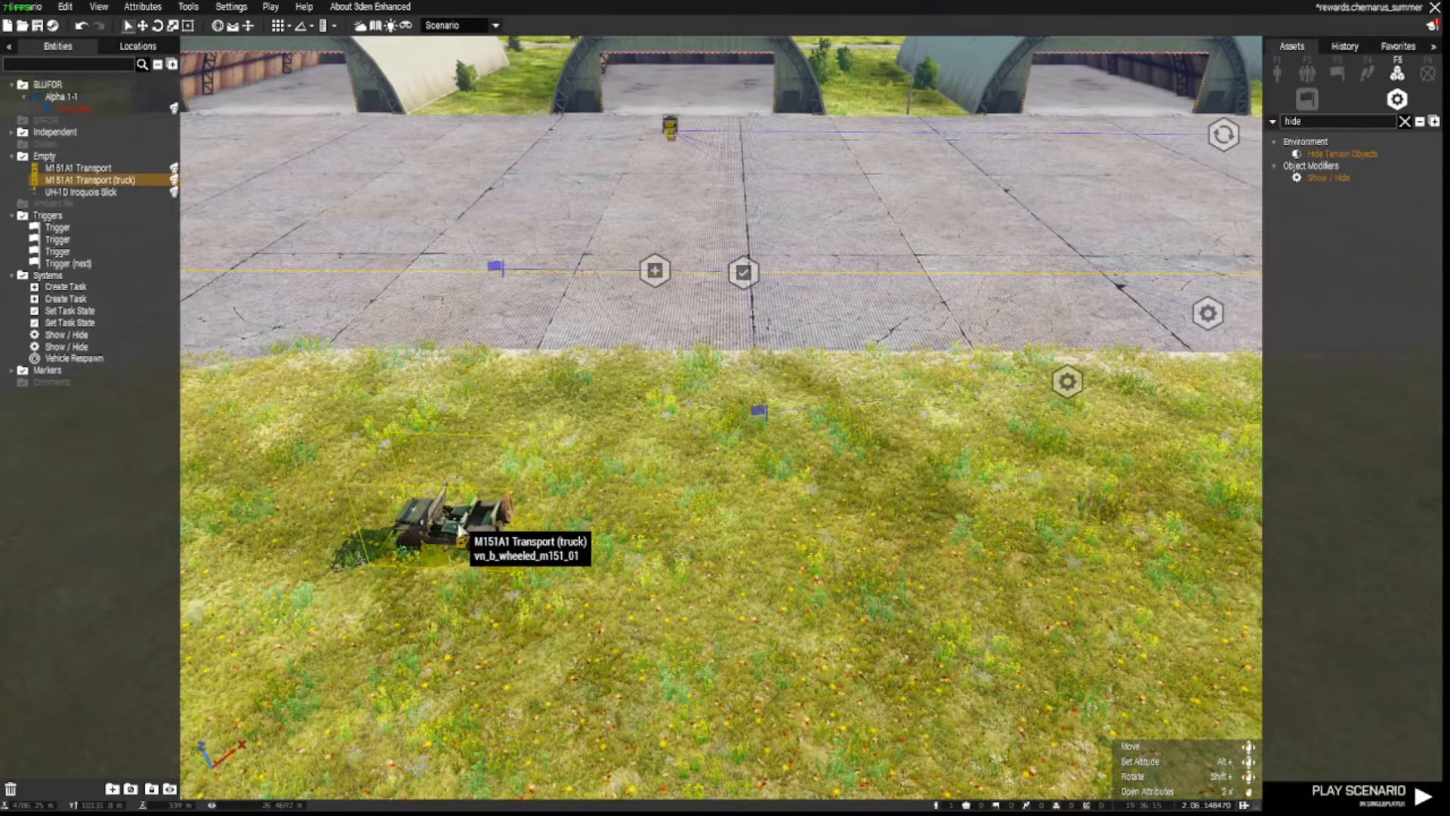
double_click(459, 531)
double_click(688, 218)
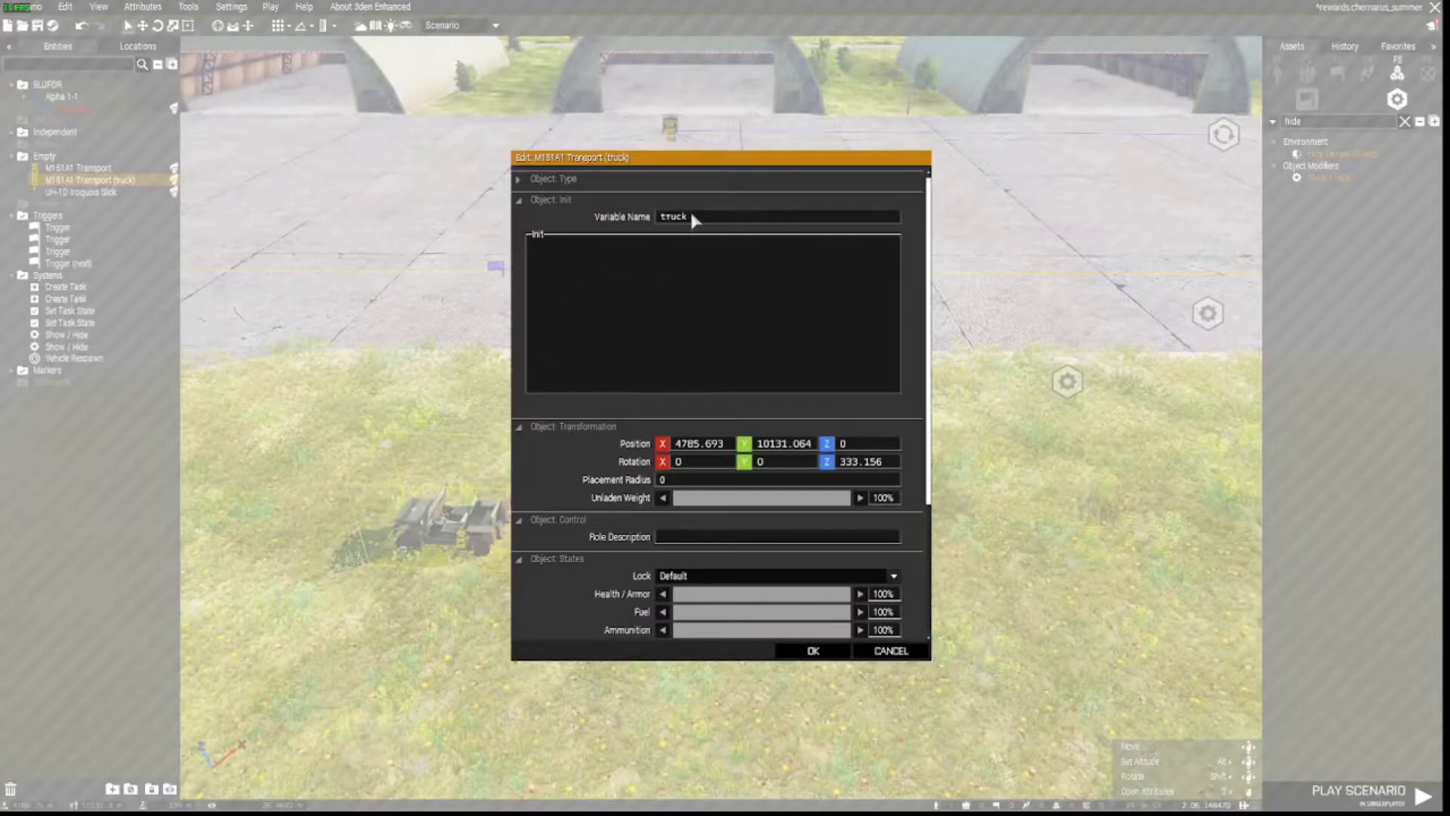
click(823, 652)
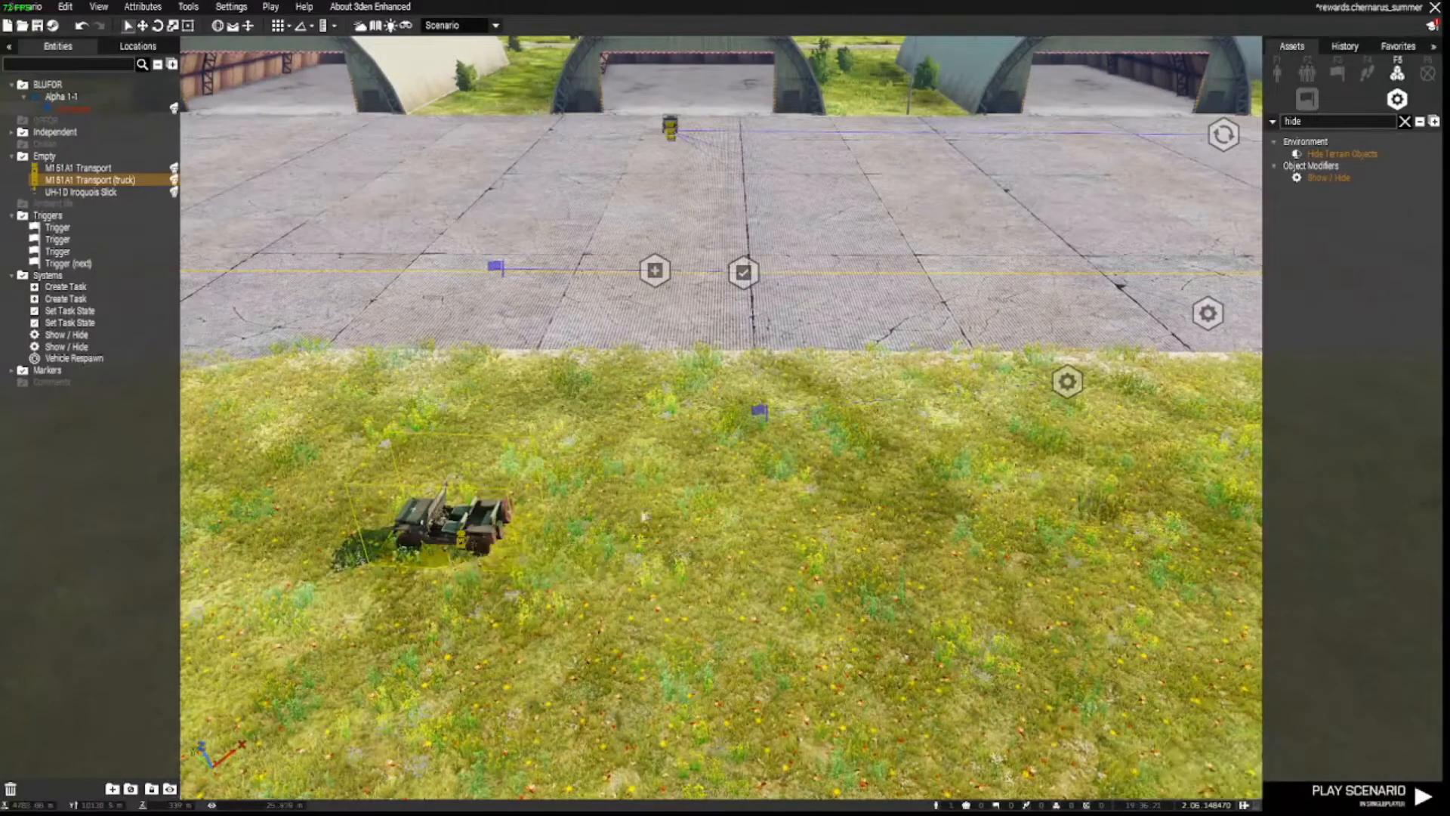
- Compare the grass trigger's condition with the vehicle's variable name and review its On Activation hint
click(760, 412)
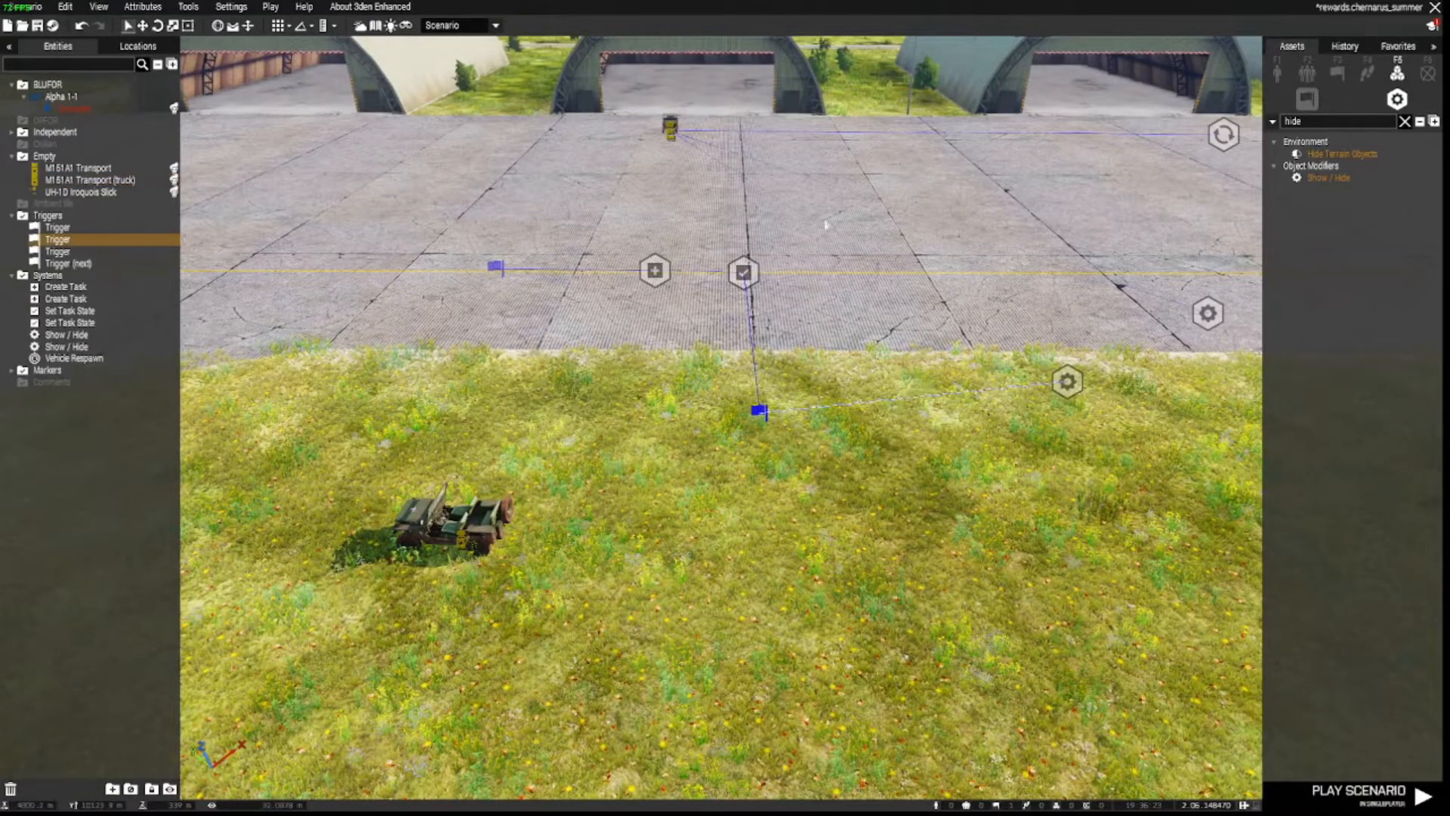
double_click(760, 412)
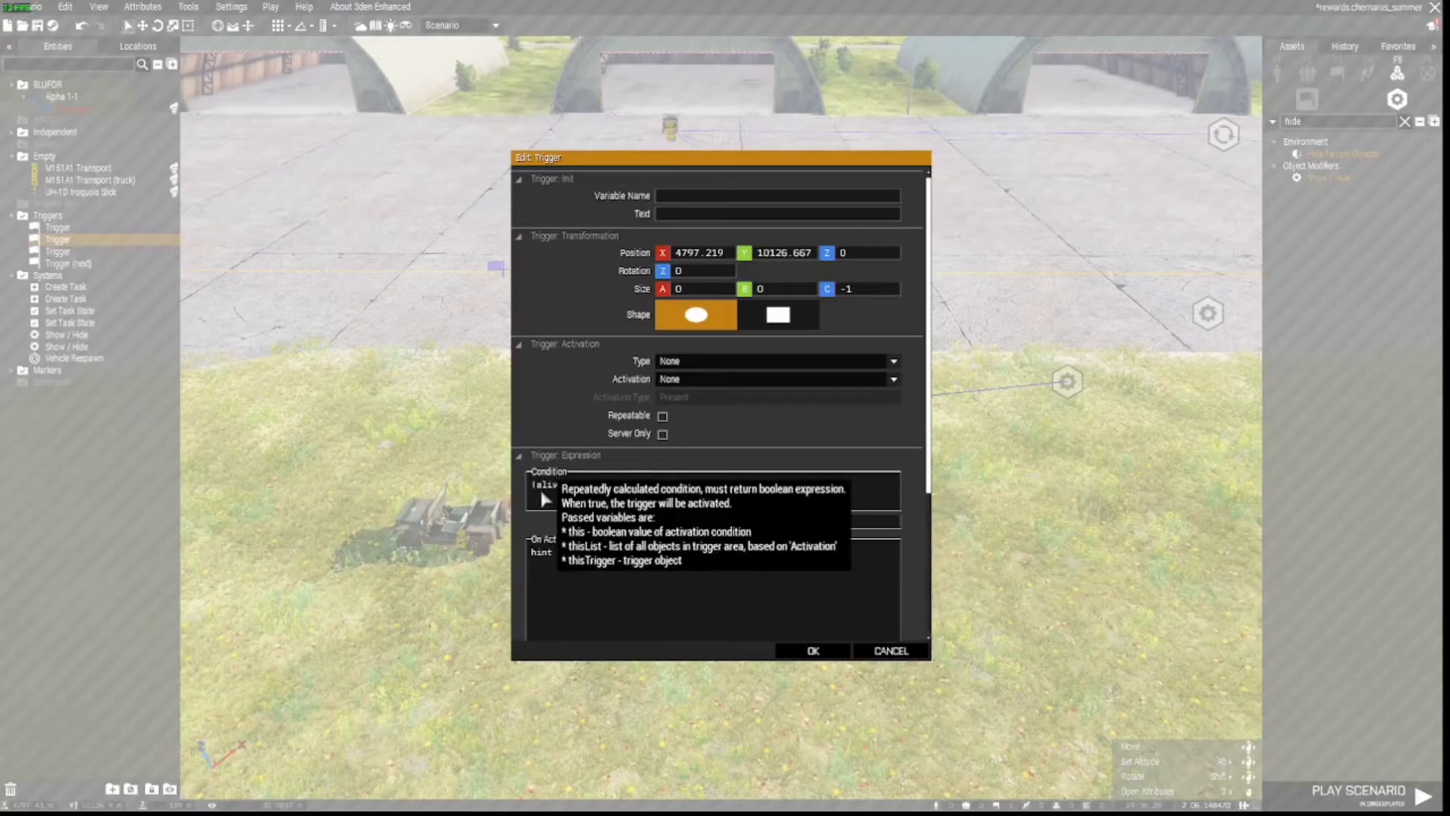
drag(533, 488, 596, 491)
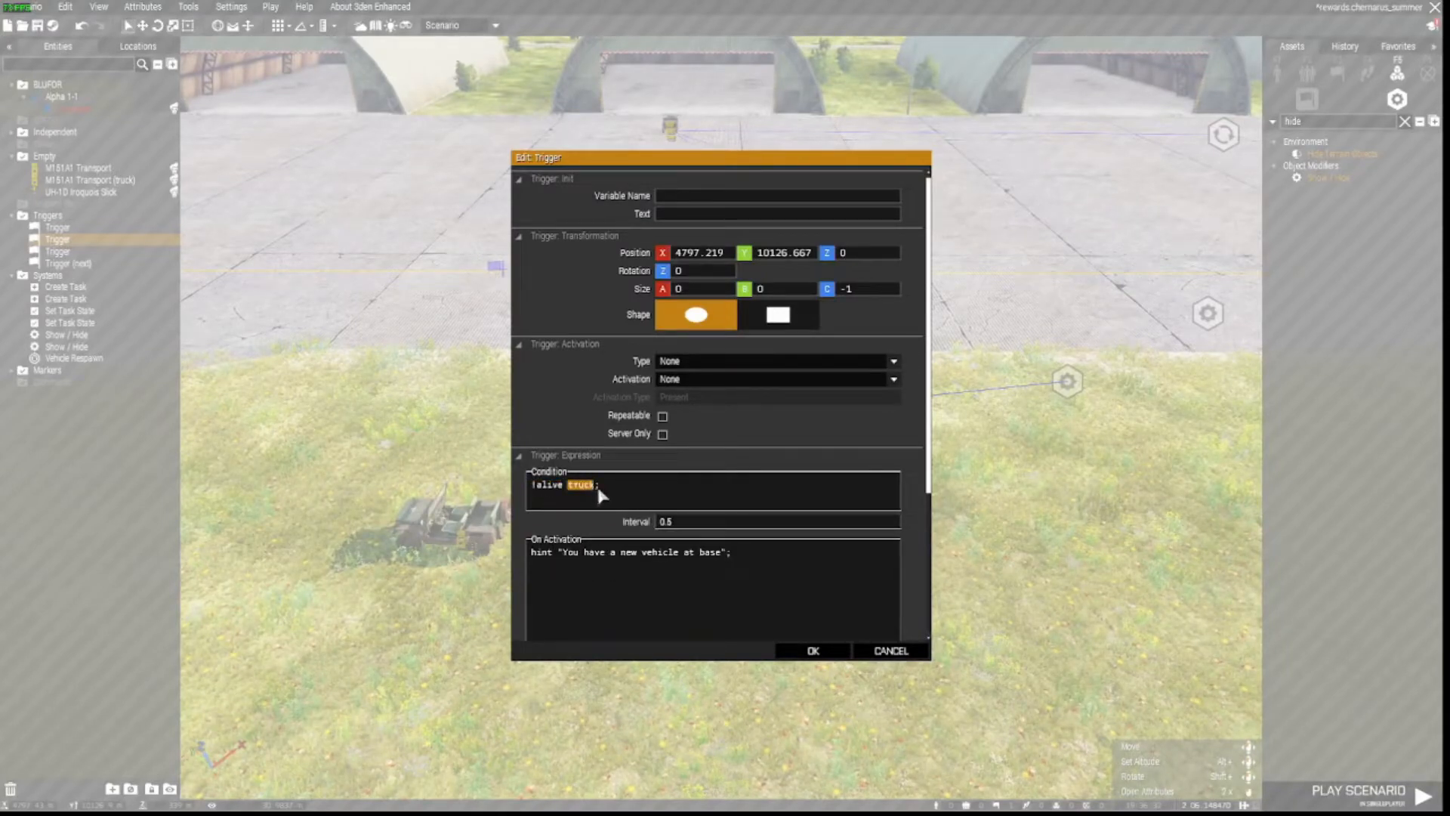
click(598, 494)
drag(556, 559, 734, 556)
click(812, 651)
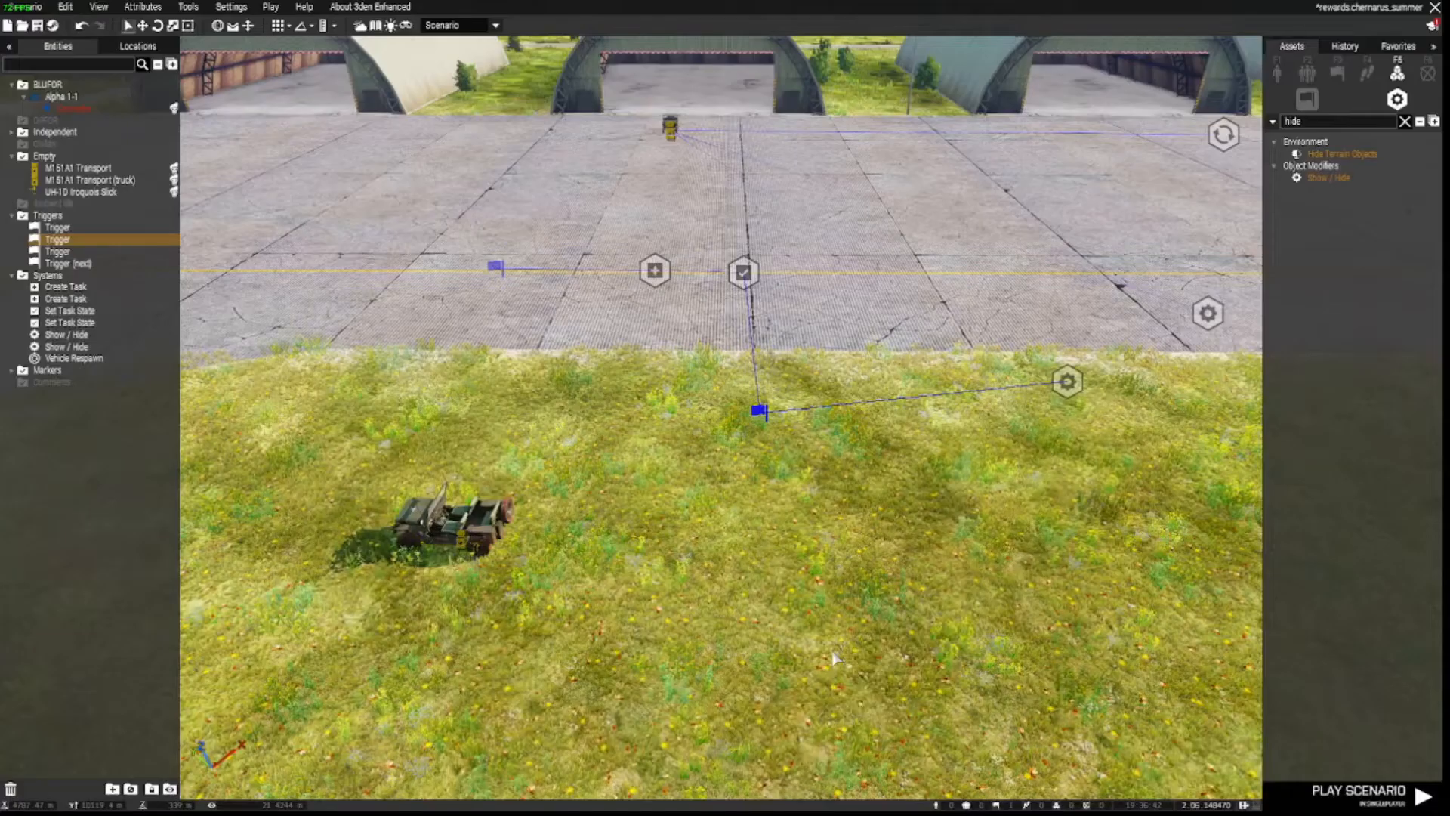
click(834, 659)
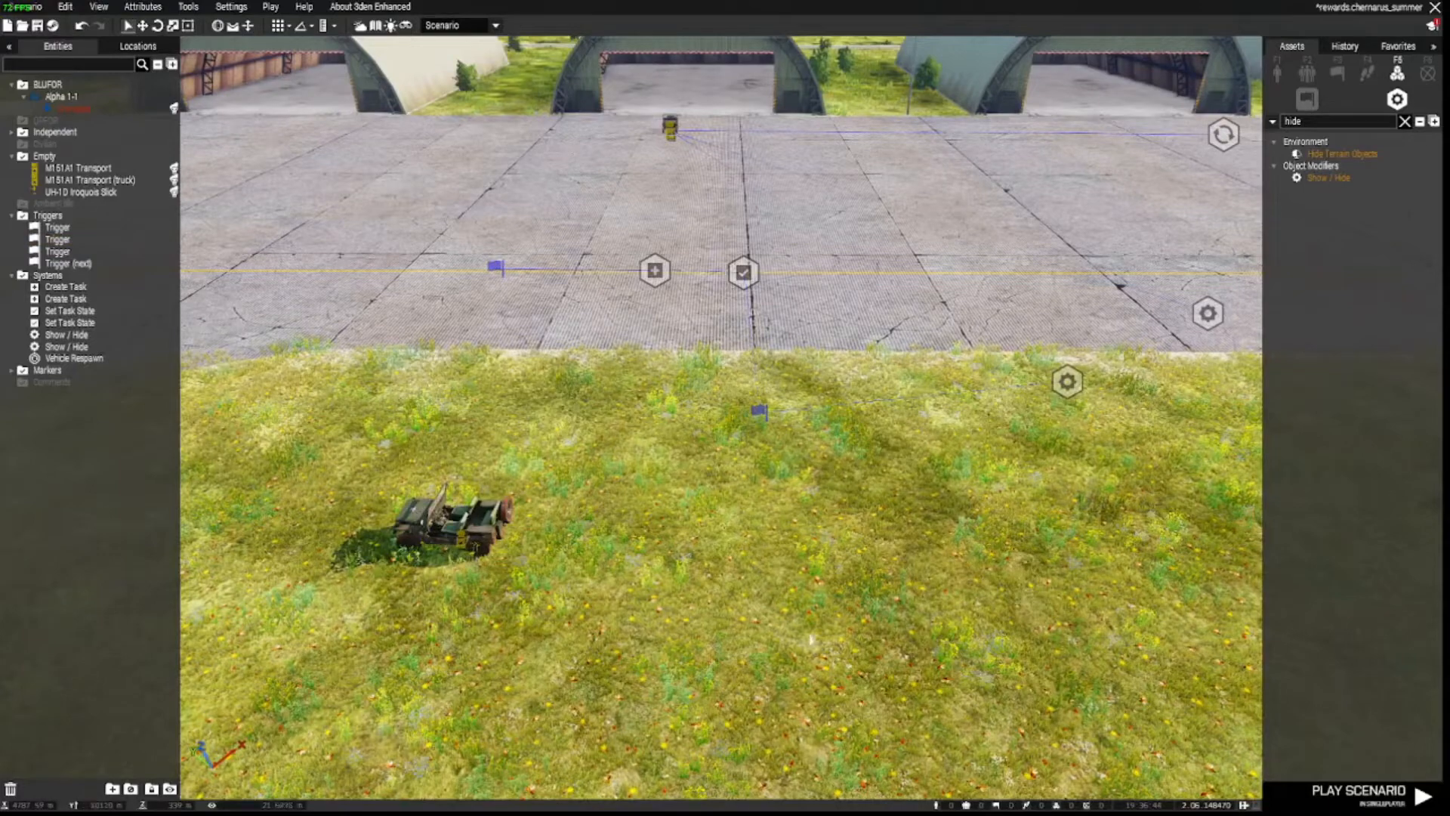
- Check the timer type and timer values of the trigger on the grass
click(759, 413)
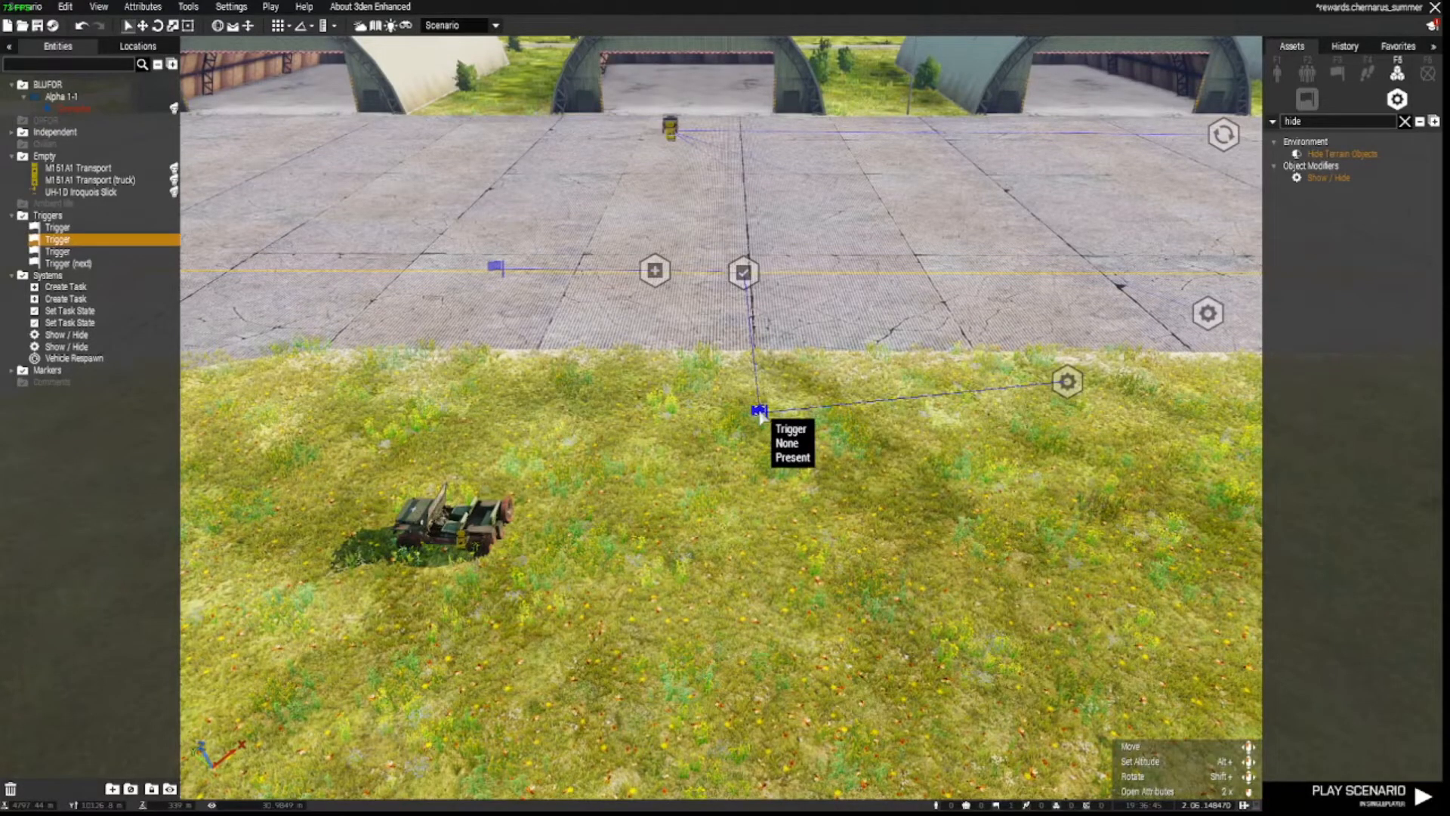
double_click(759, 412)
scroll(934, 444, down, 5)
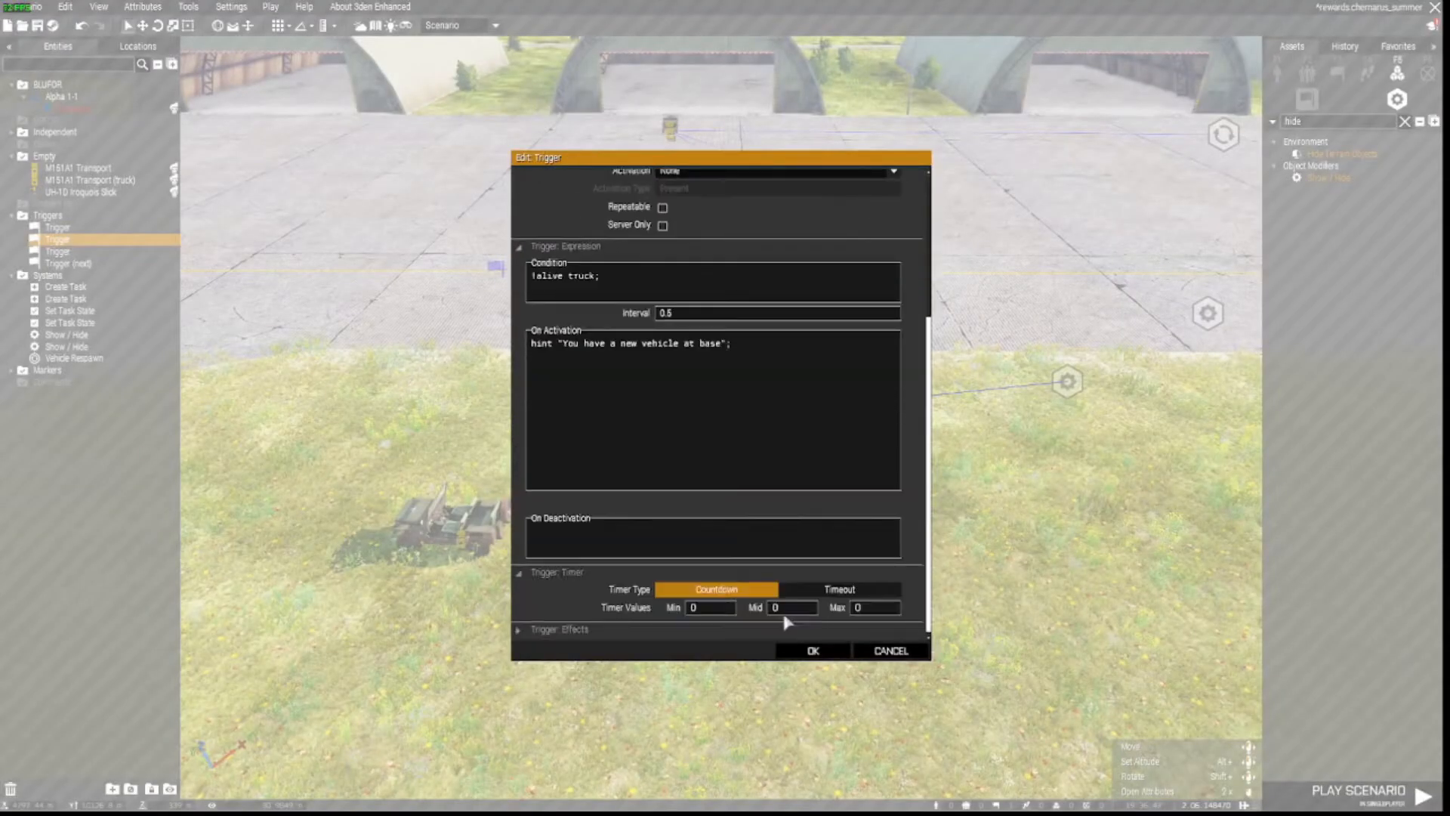
click(708, 609)
click(813, 651)
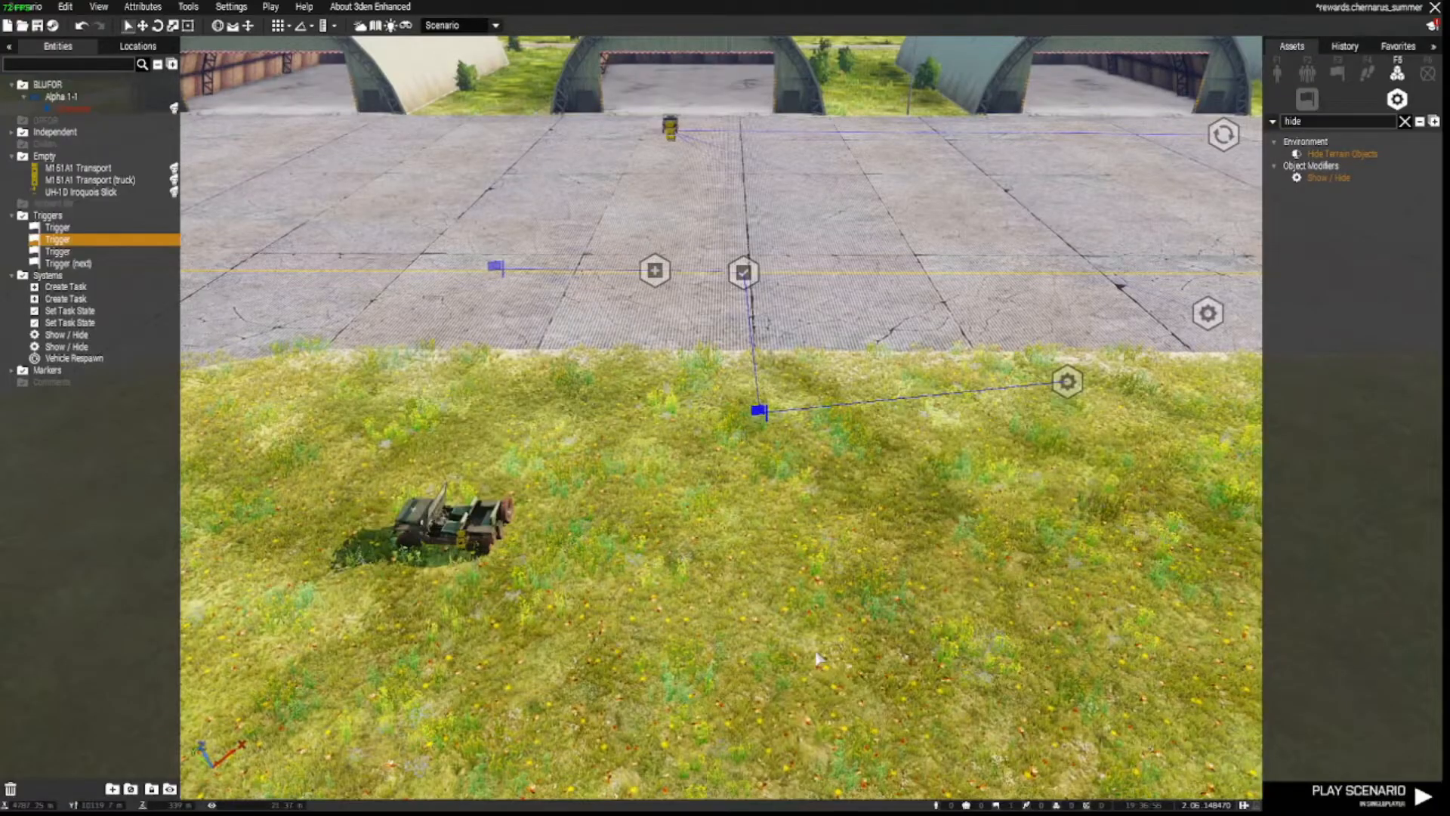
- Review the condition and On Activation code of trigger next on the runway and leave its attributes unchanged
mouse_move(819, 659)
right_down()
mouse_move(703, 650)
mouse_move(793, 652)
right_up()
key(s)
key(a)
key(s)
key(a)
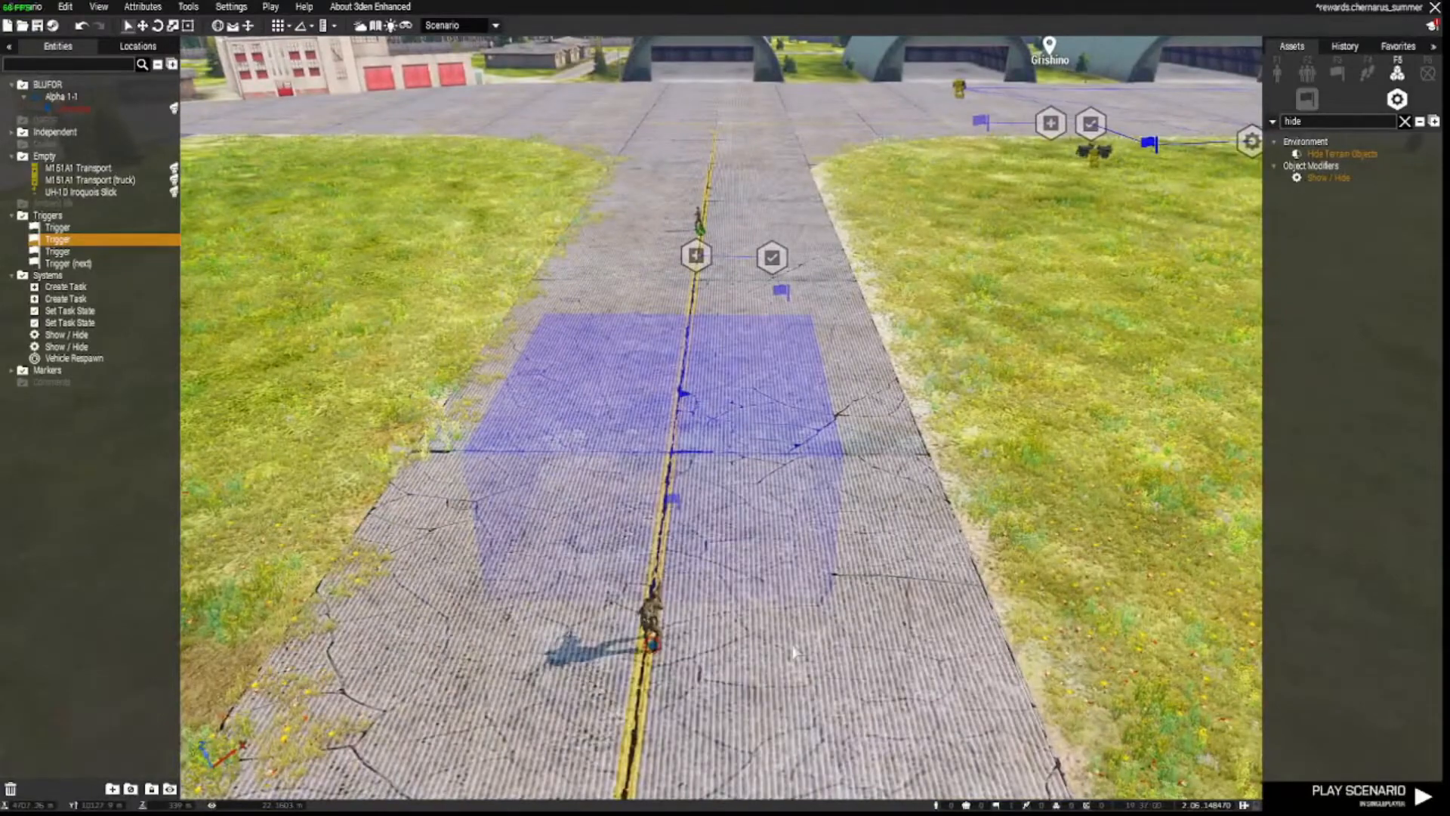
key(d)
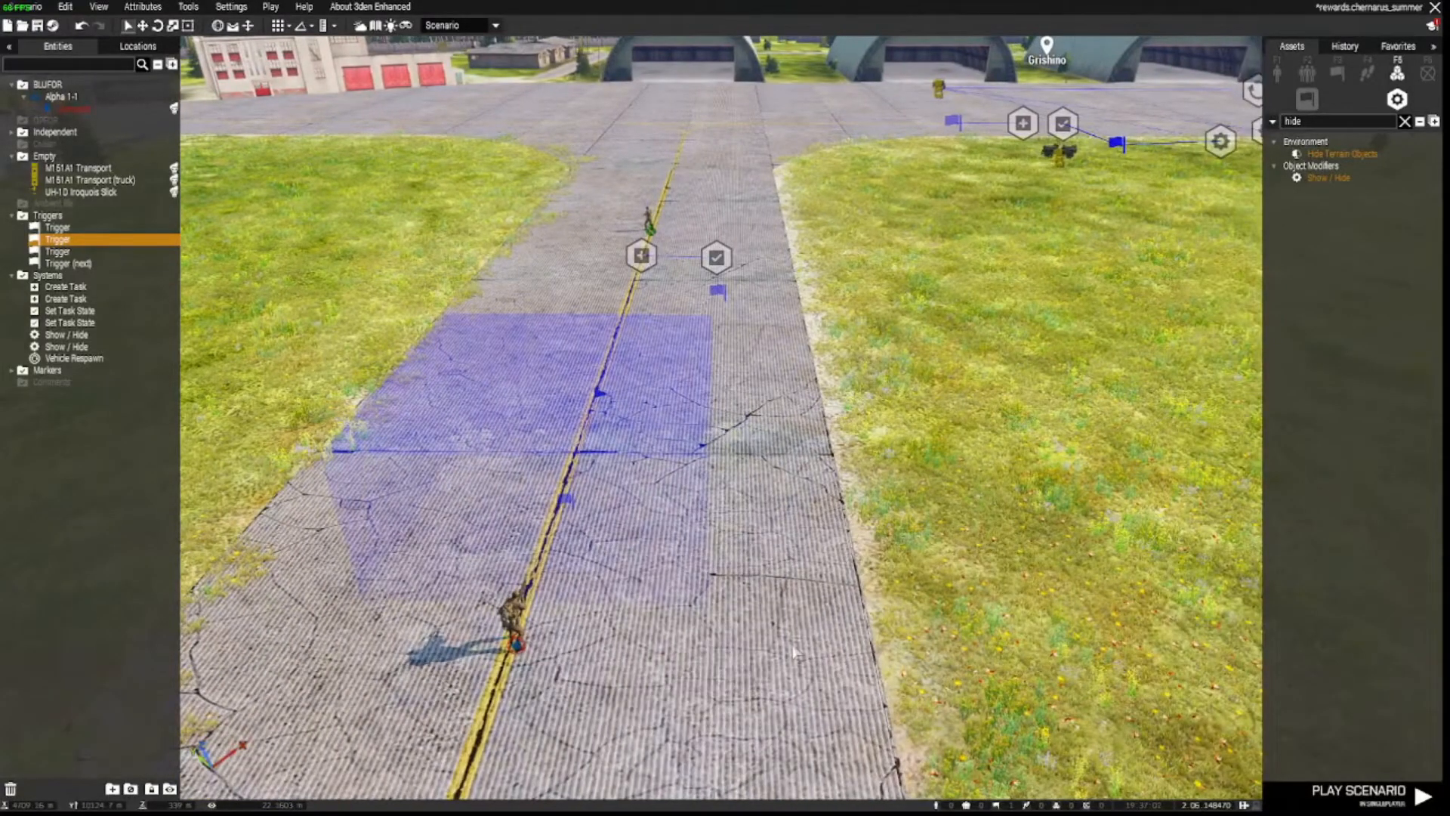
key(w)
mouse_move(794, 654)
right_down()
mouse_move(797, 707)
mouse_move(799, 620)
mouse_move(798, 646)
right_up()
key(s)
key(s)
key(w)
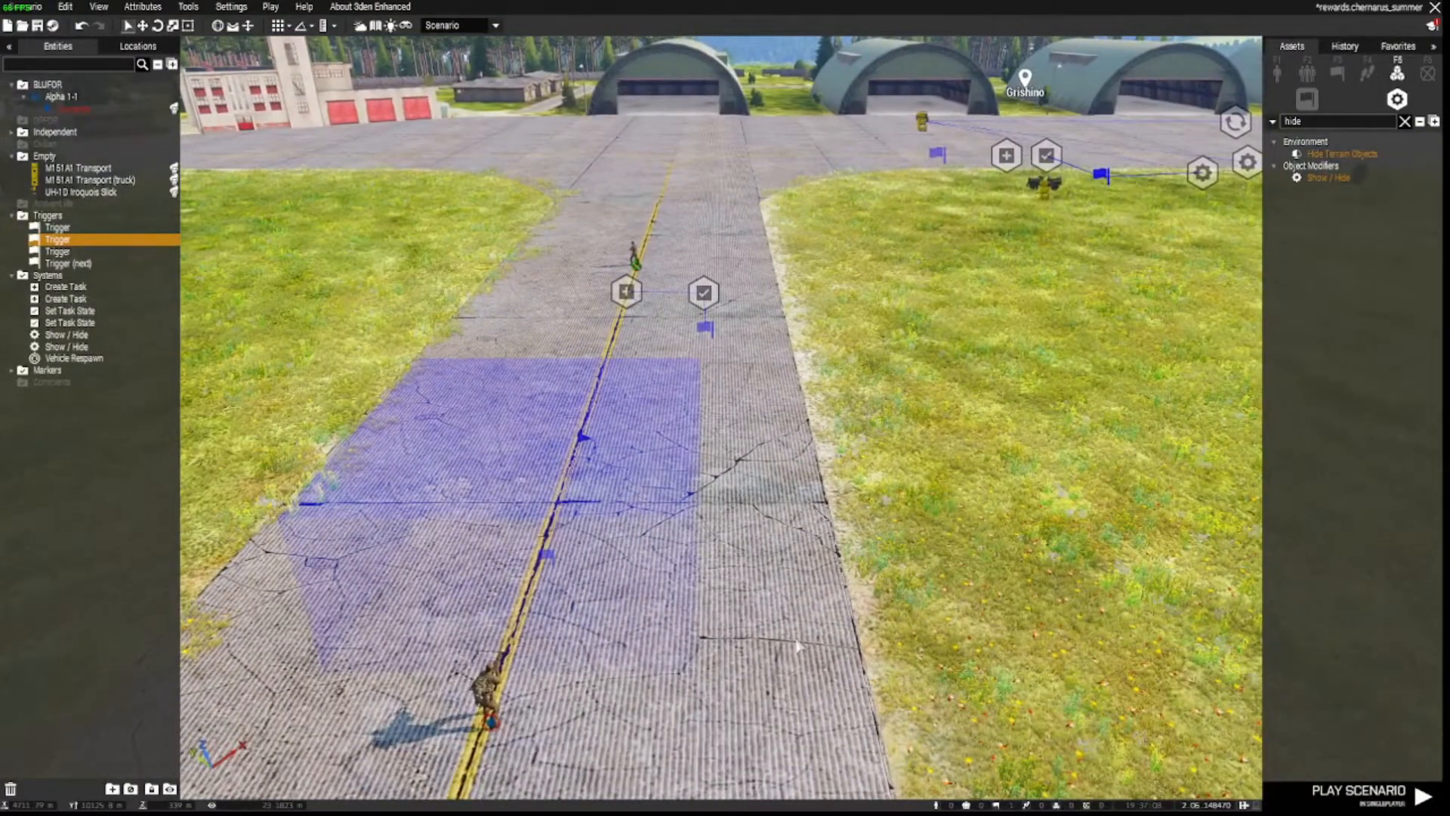
key(w)
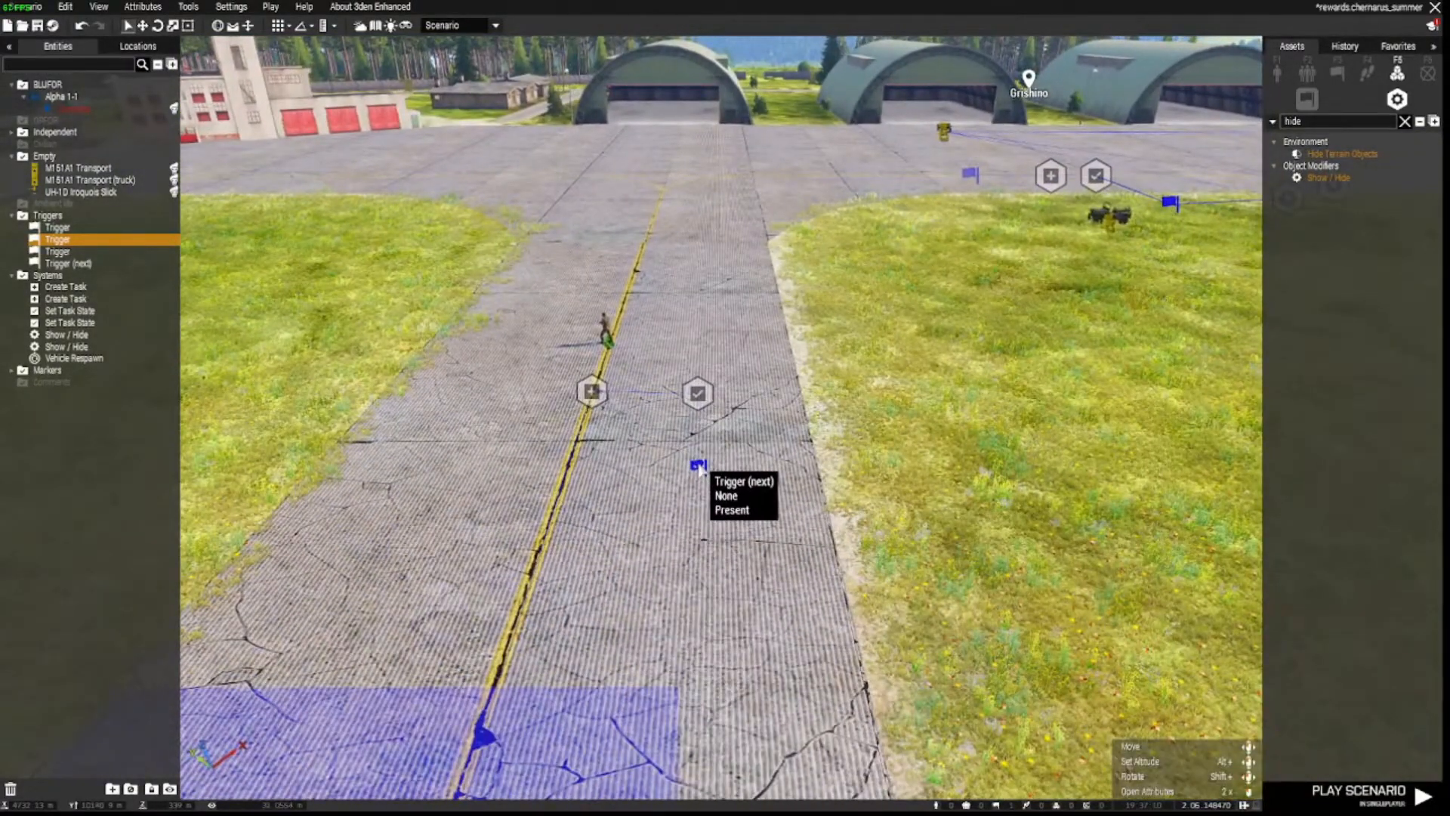
click(699, 467)
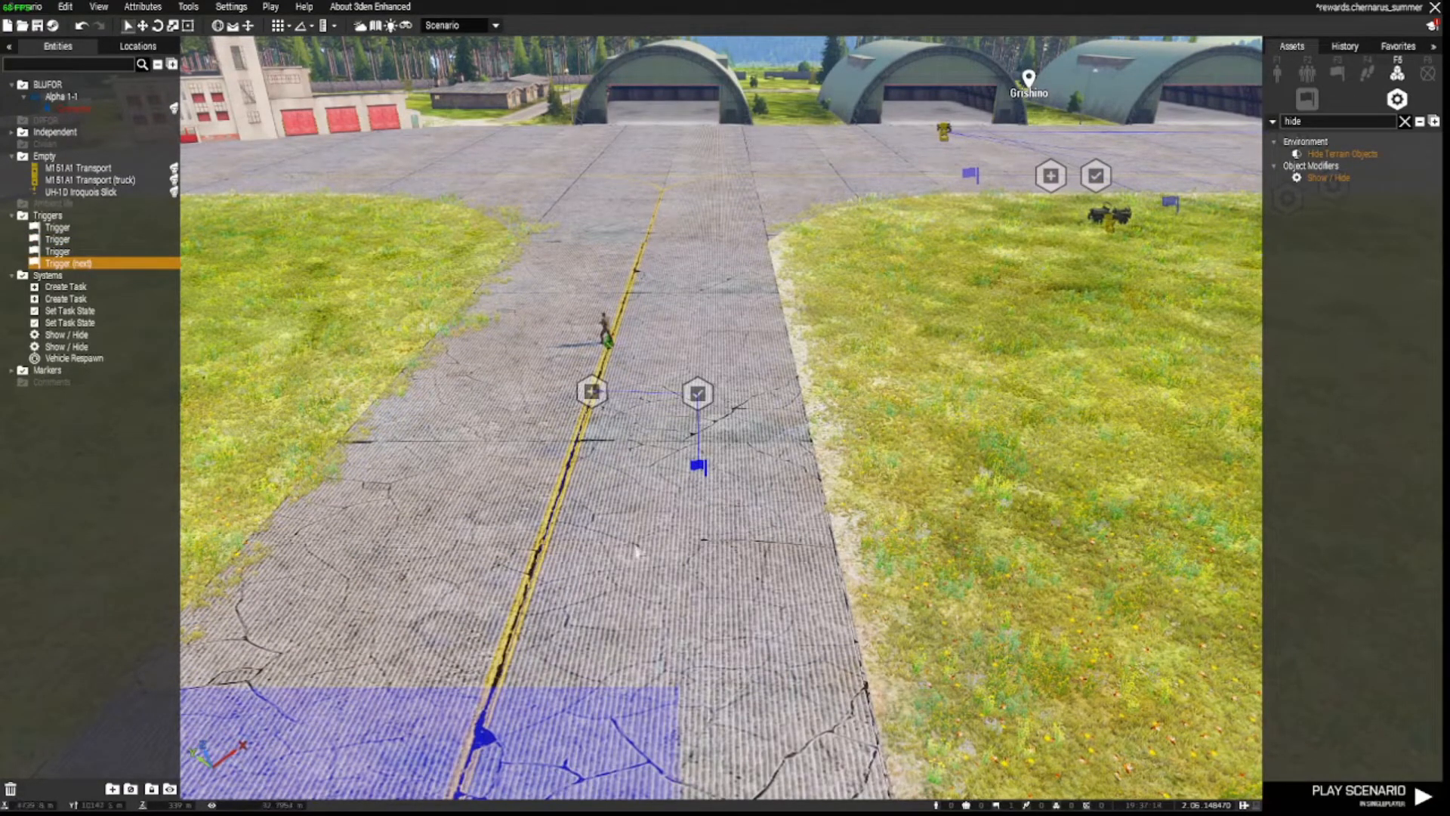
double_click(699, 468)
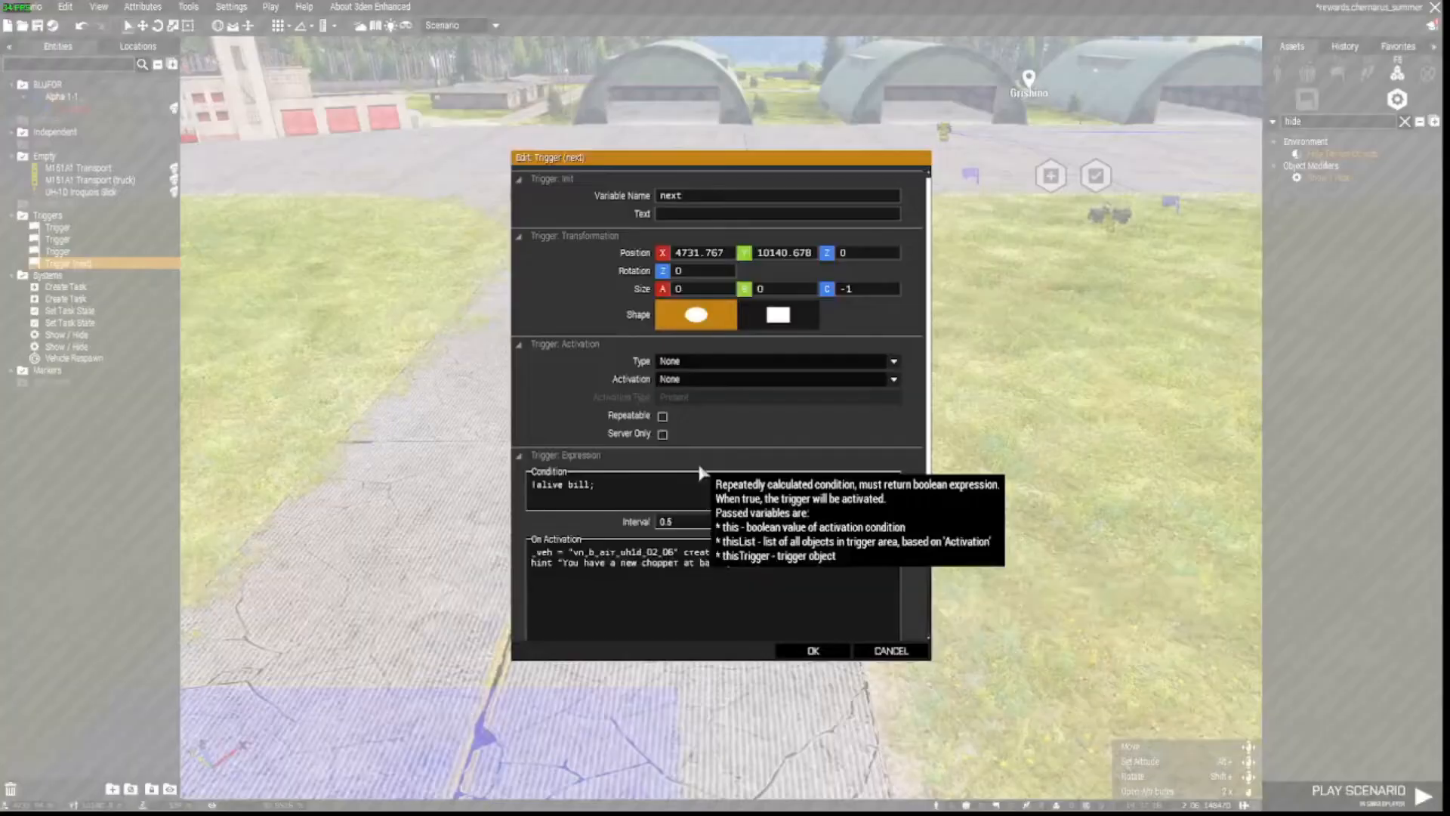
click(879, 651)
- Check the condition expression of the trigger linked to Create Task on the concrete apron, leaving its attributes unchanged
scroll(878, 657, up, 5)
scroll(878, 657, down, 5)
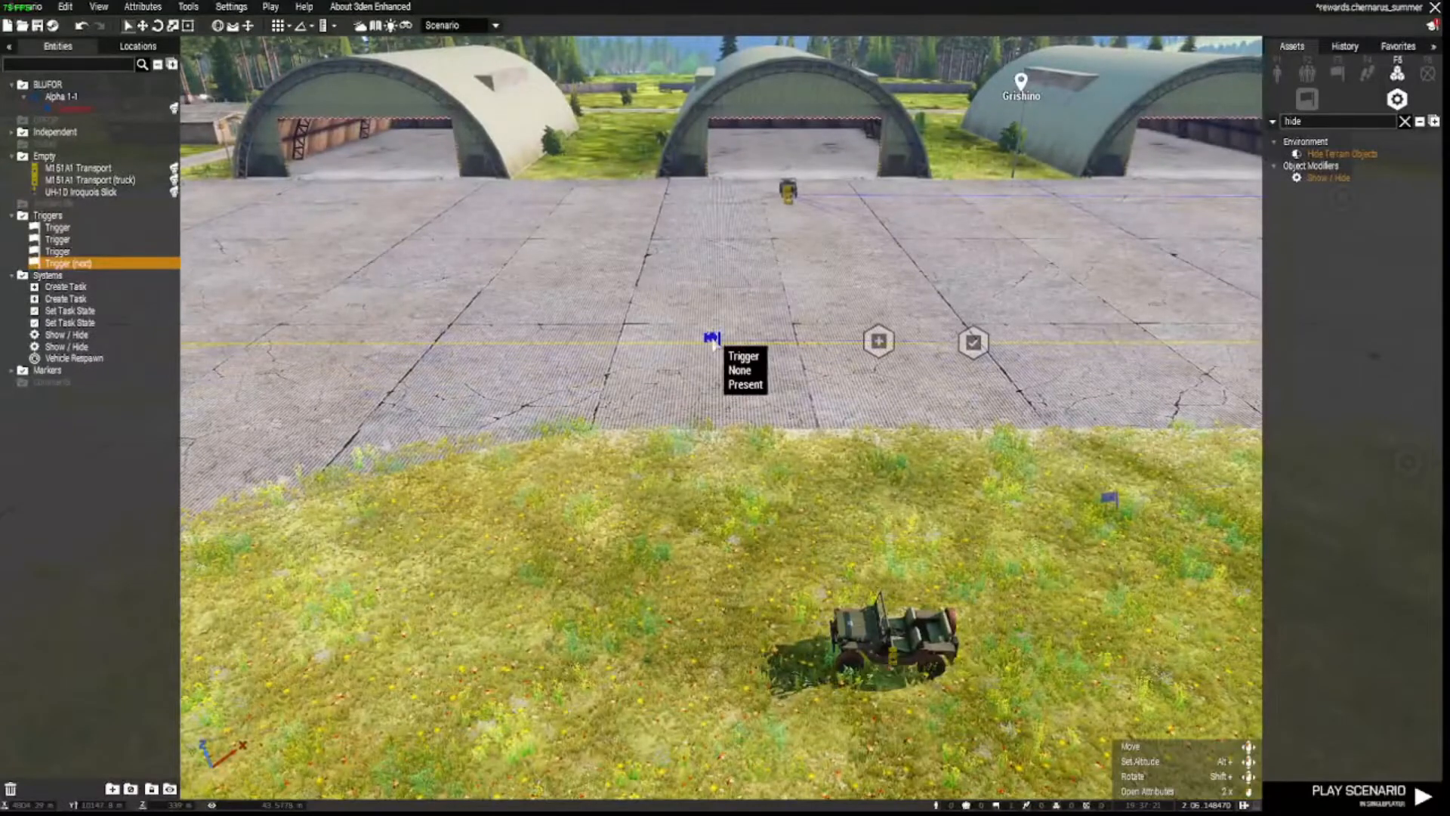
click(711, 338)
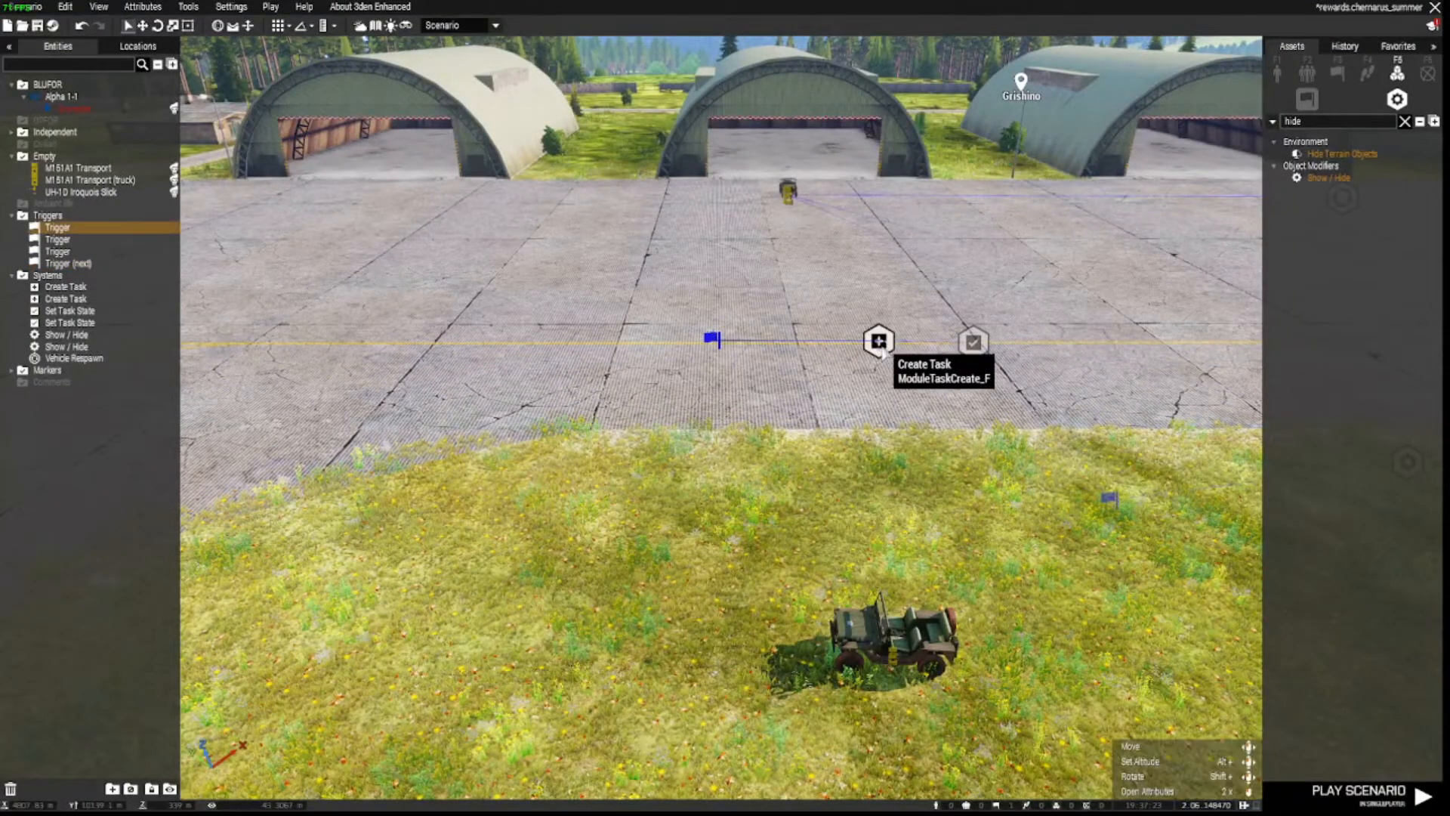
double_click(713, 340)
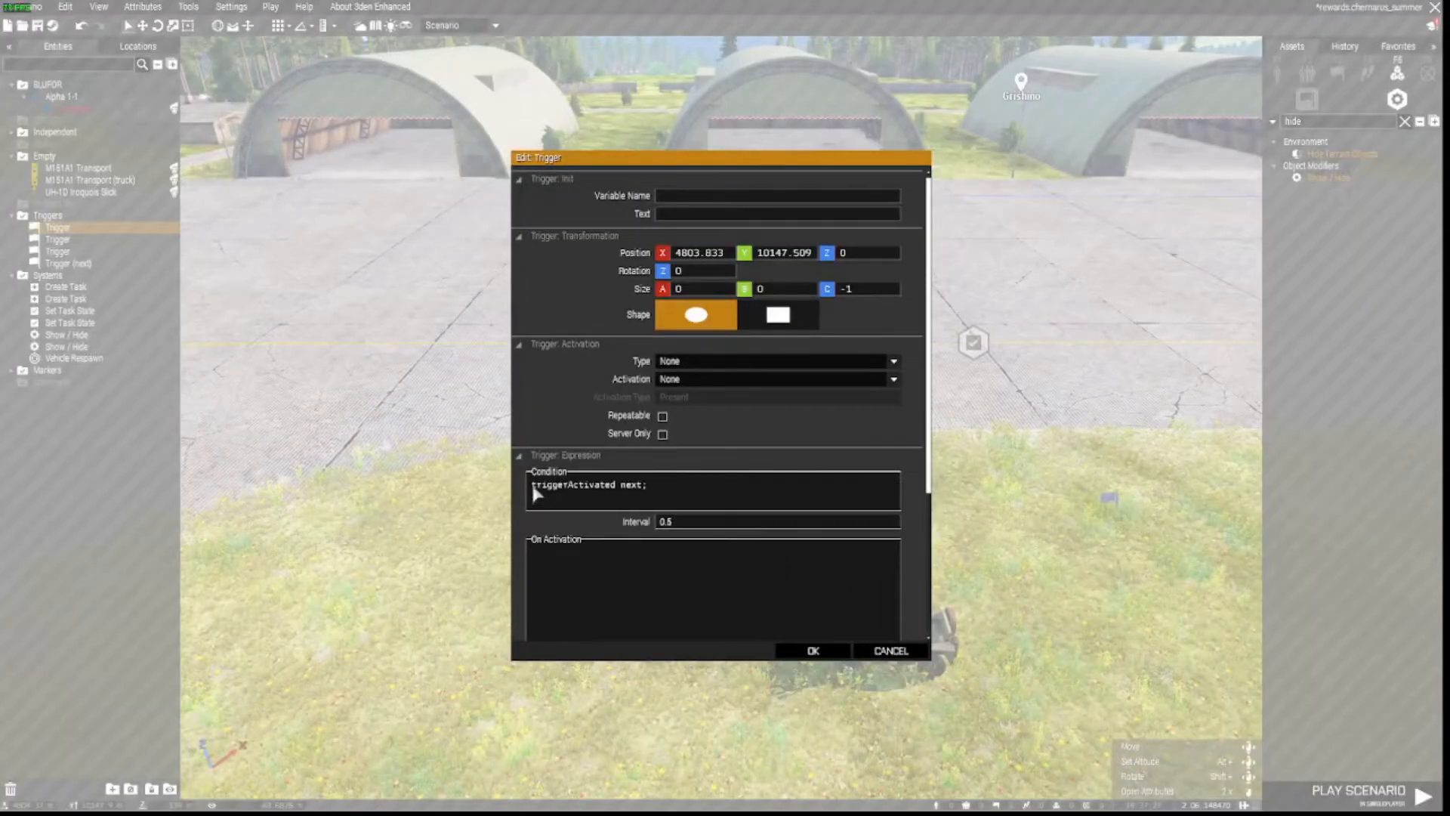
drag(537, 493, 643, 491)
click(647, 492)
click(881, 654)
- Locate and select the Vehicle Respawn module synced to the vehicle in front of the hangar
key(s)
key(a)
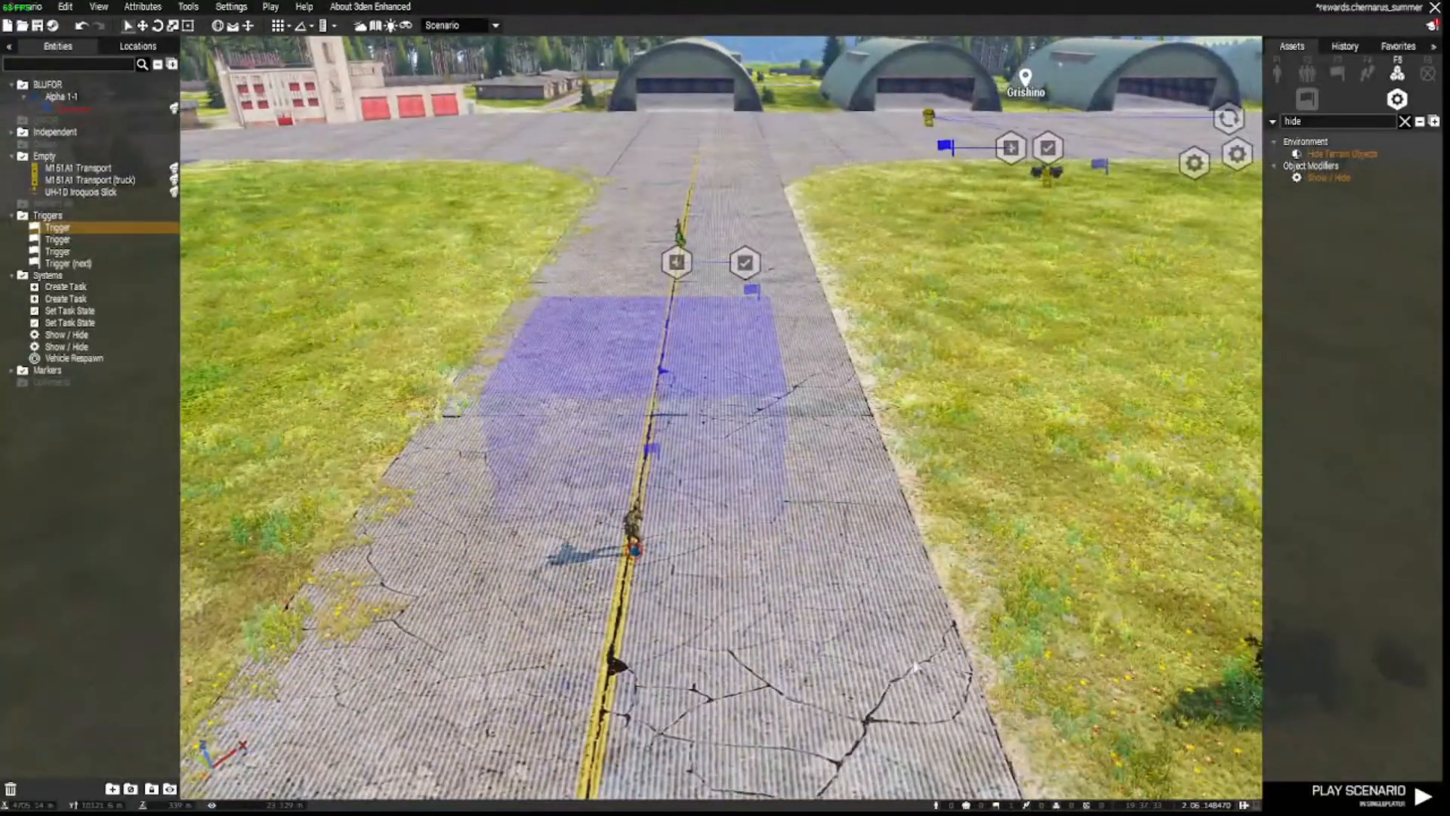
key(d)
key(w)
right_drag(899, 625, 912, 610)
key(d)
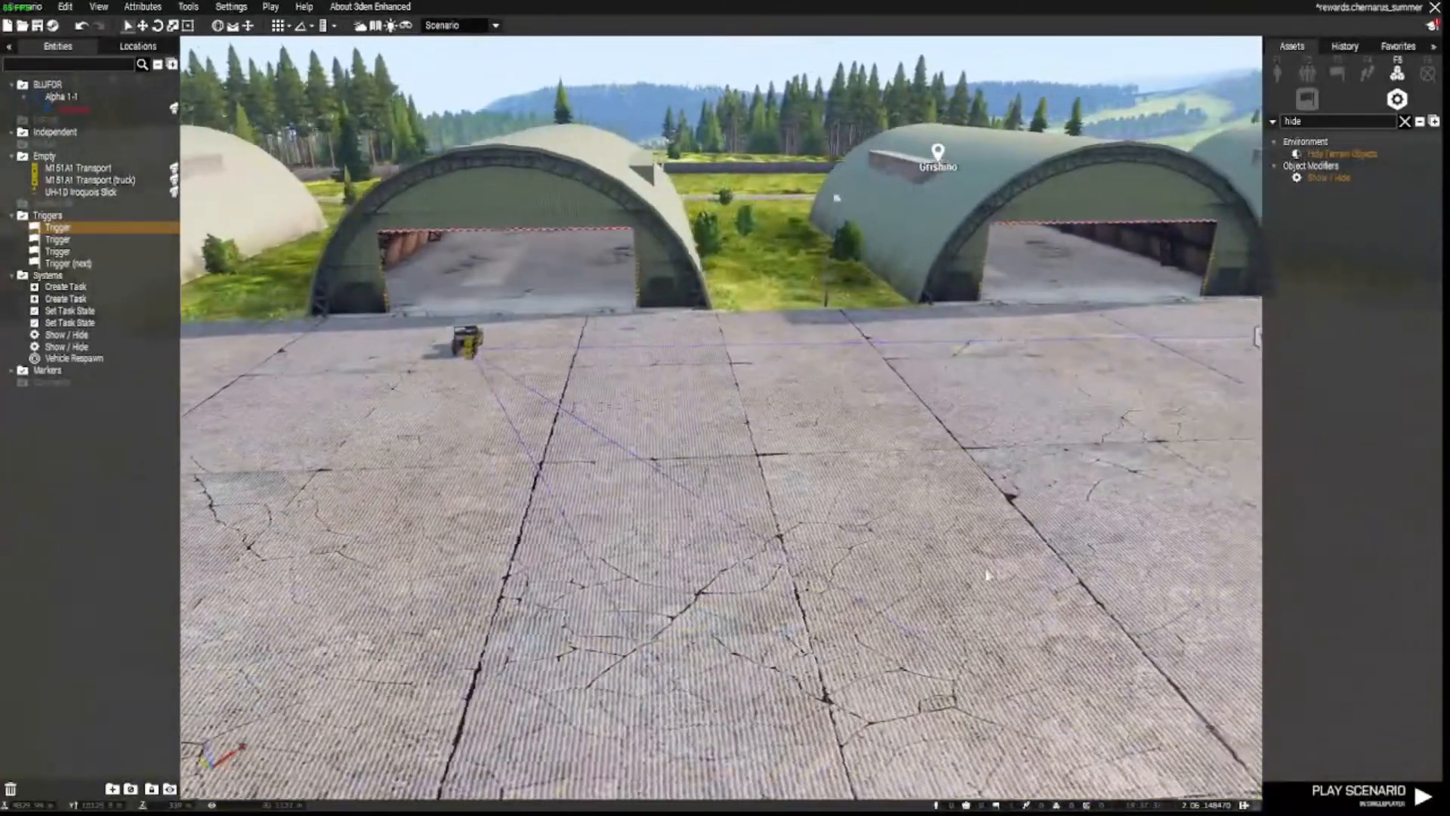
key(a)
drag(1095, 336, 659, 342)
key(w)
key(a)
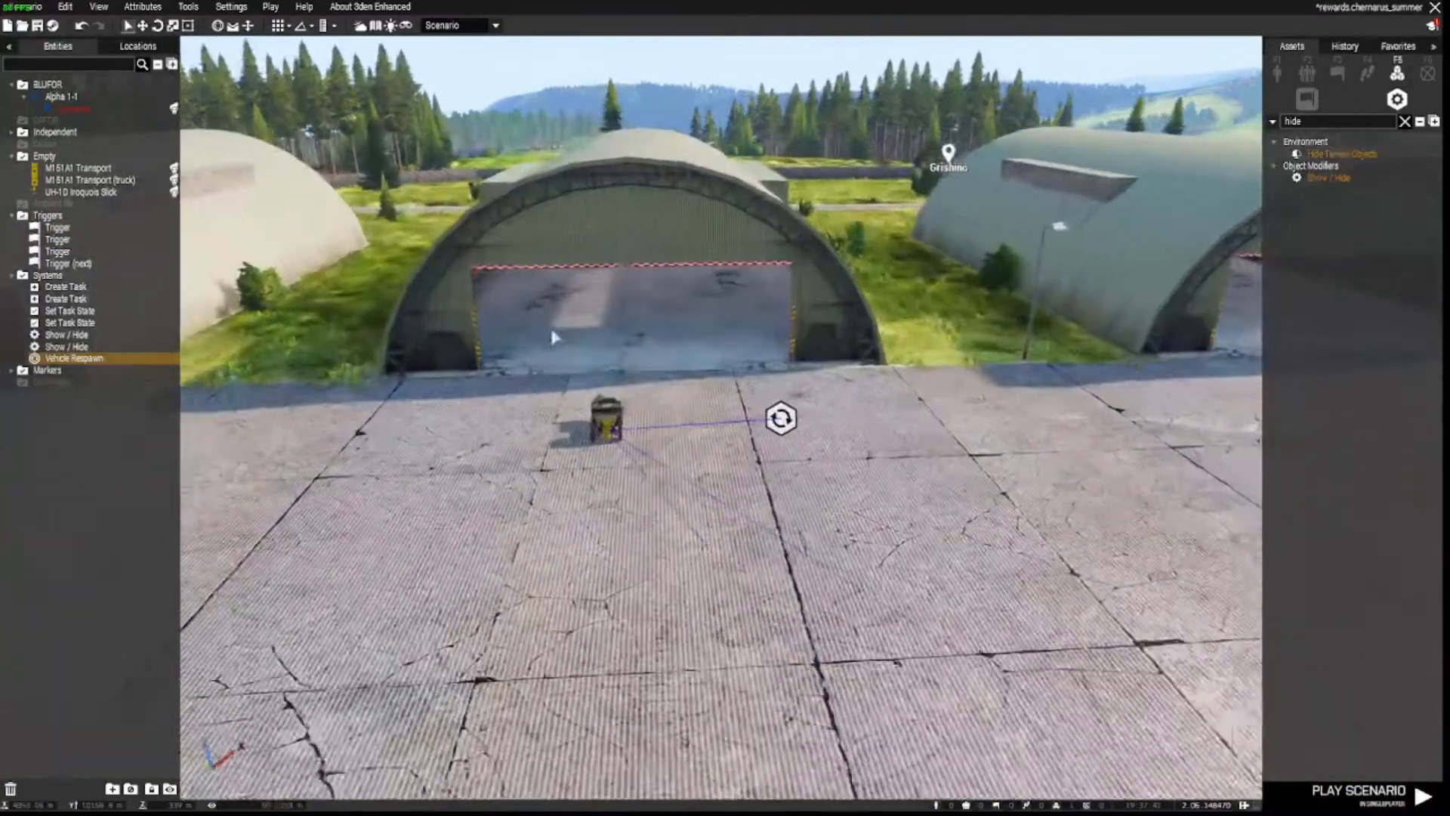
- List the Multiplayer modules without a search filter and review the settings of the placed Vehicle Respawn module
double_click(1303, 123)
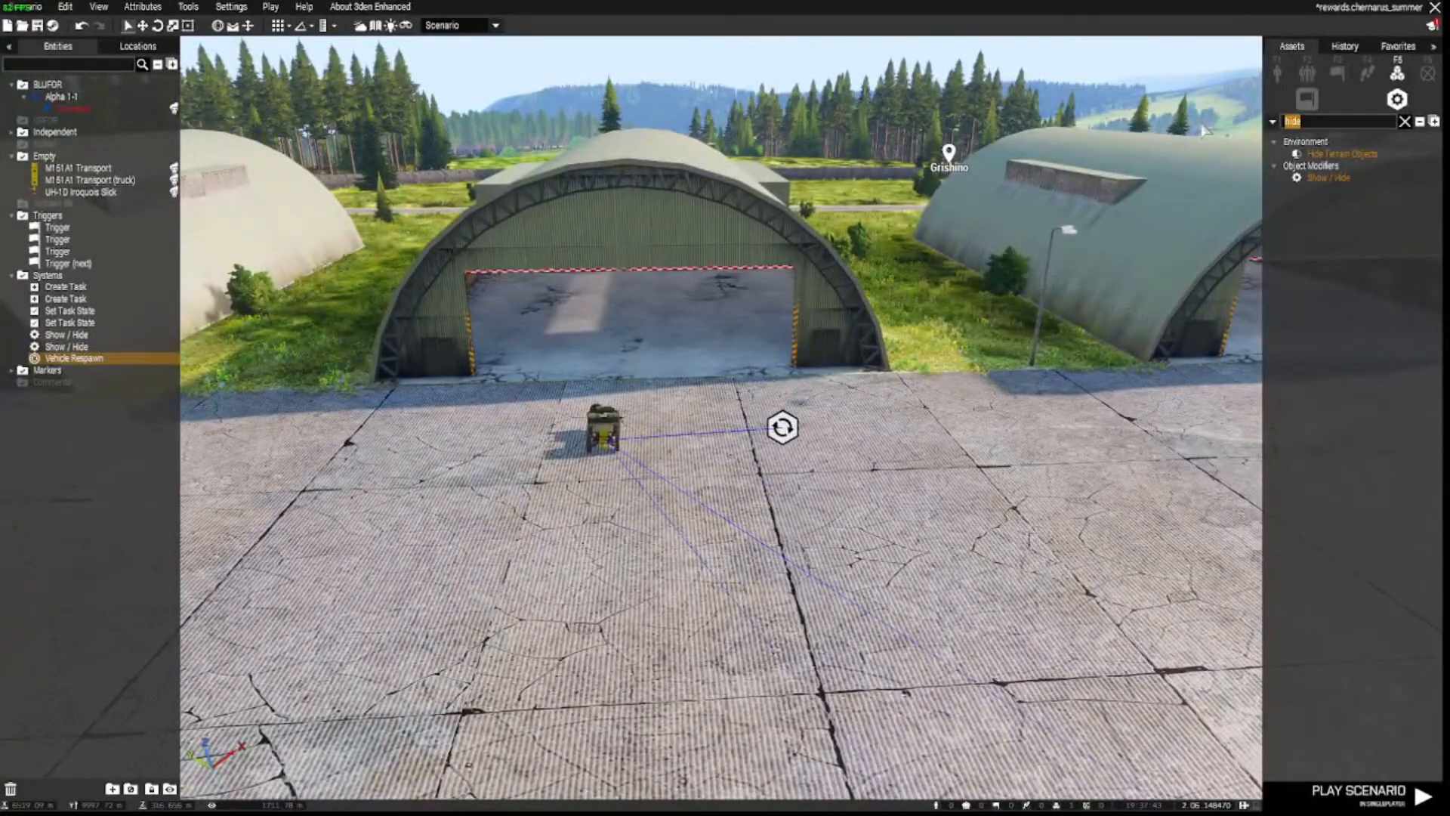
key(BackSpace)
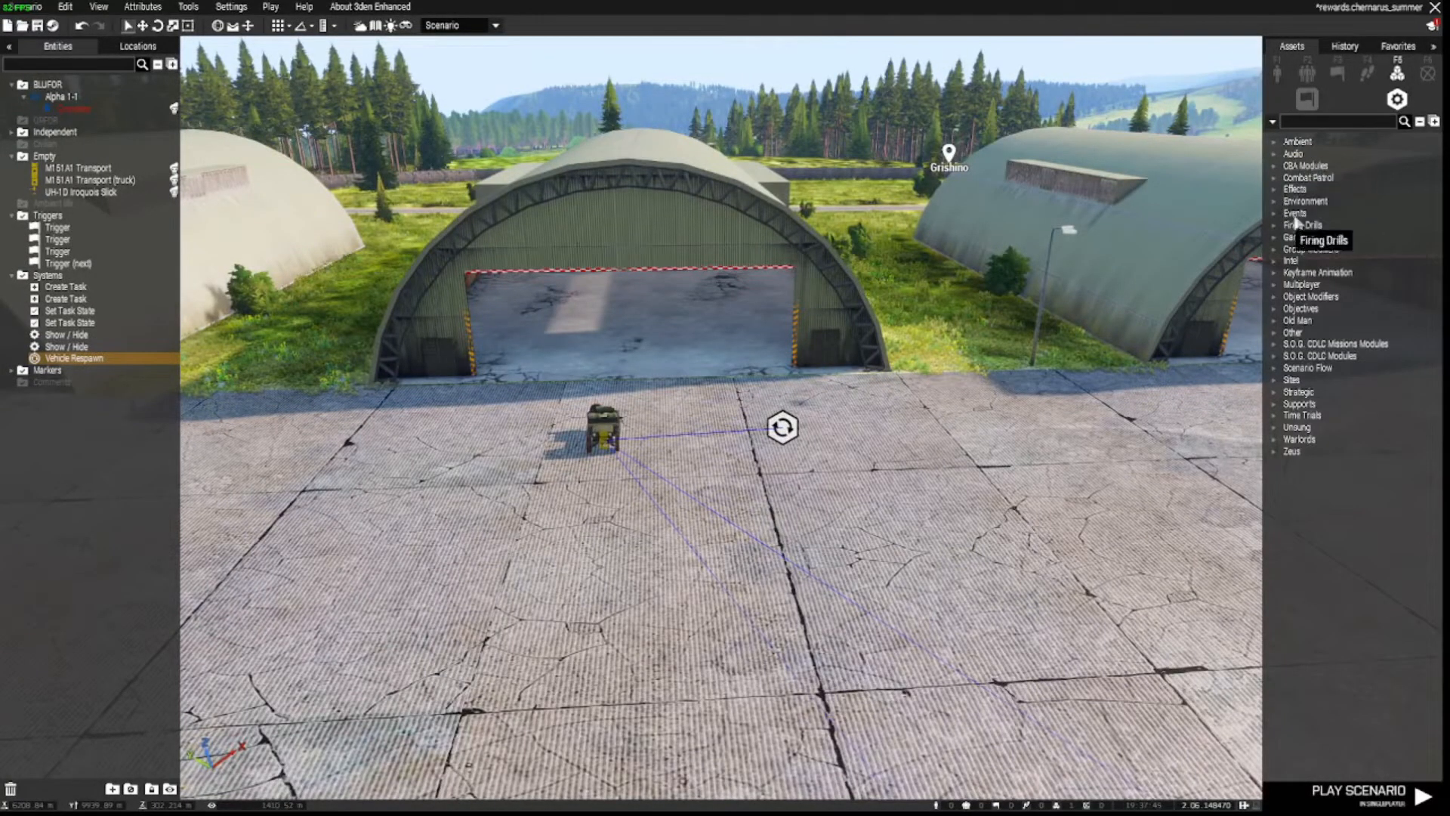
click(1274, 285)
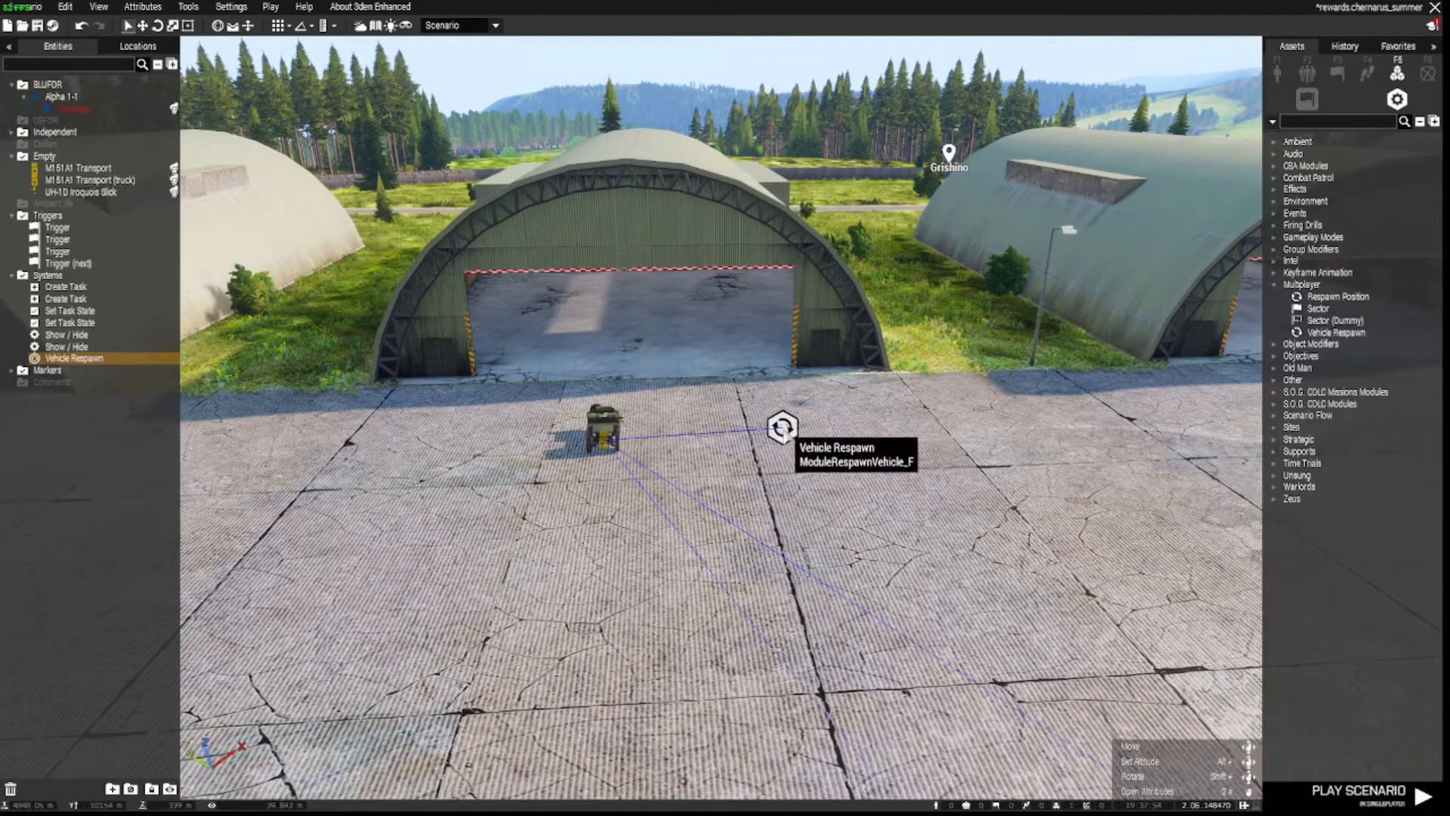
double_click(782, 428)
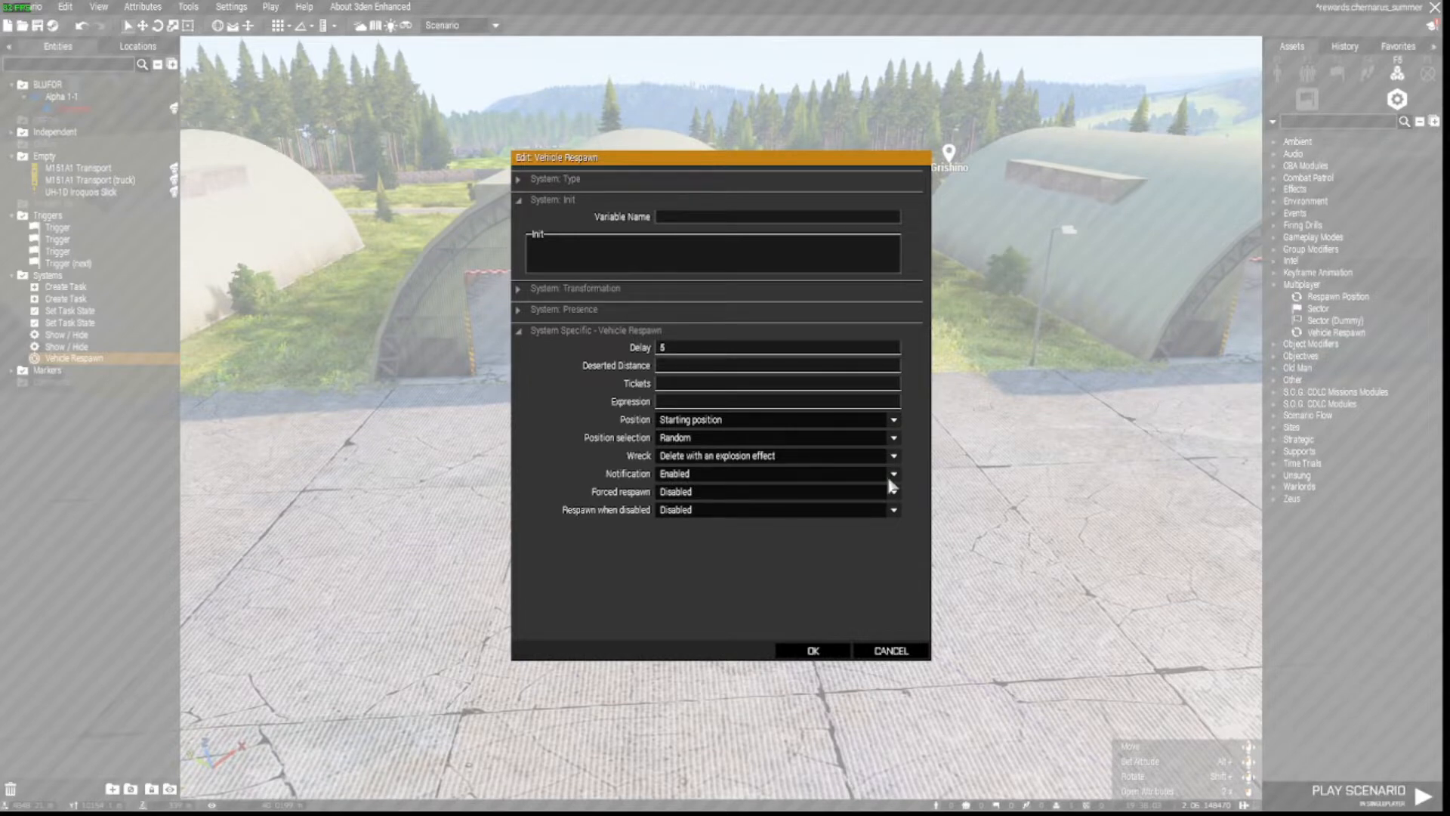
click(813, 651)
- Play the scenario, switch to third-person view and walk up the runway to receive the first task
key(s)
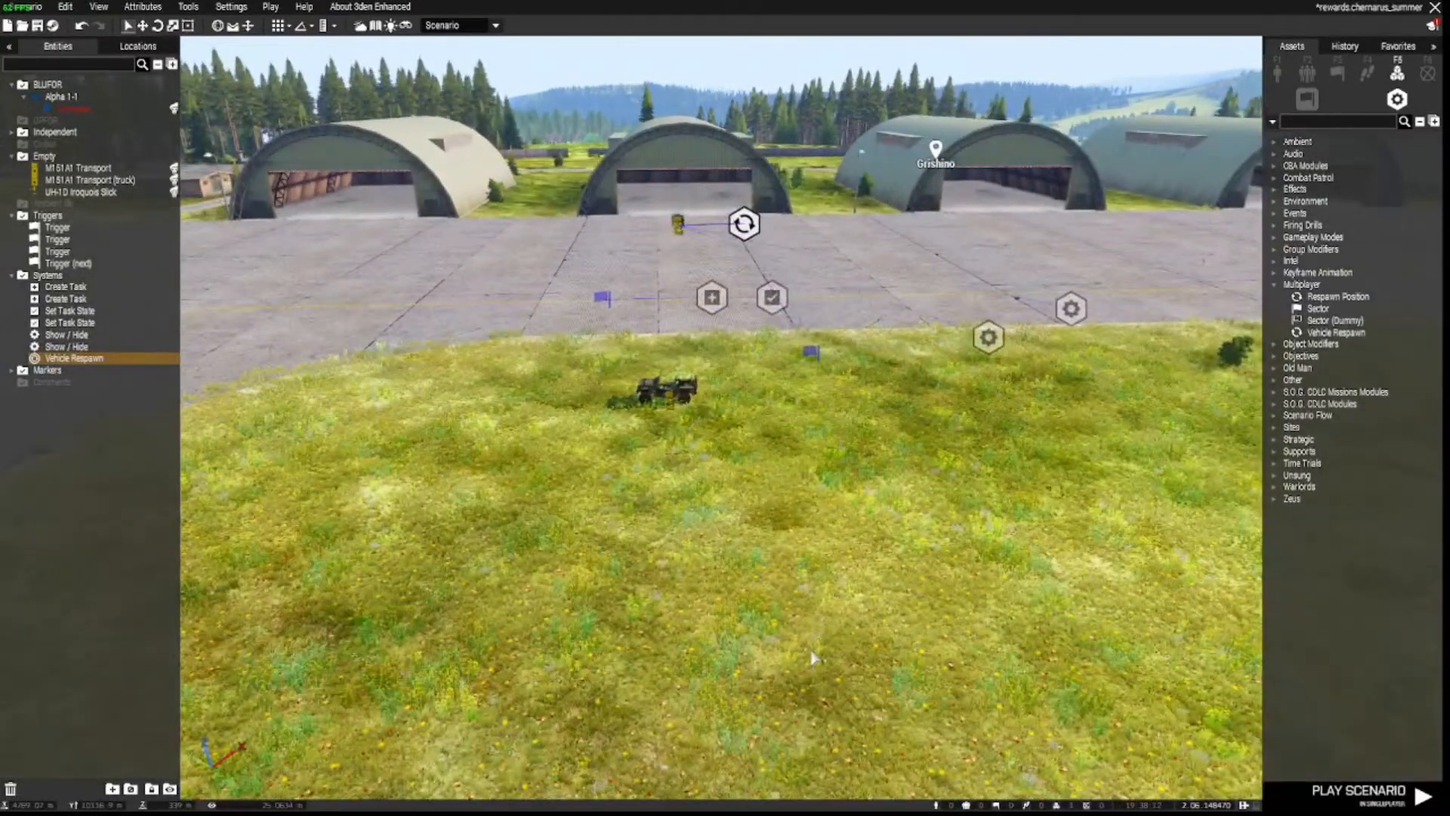
key(s)
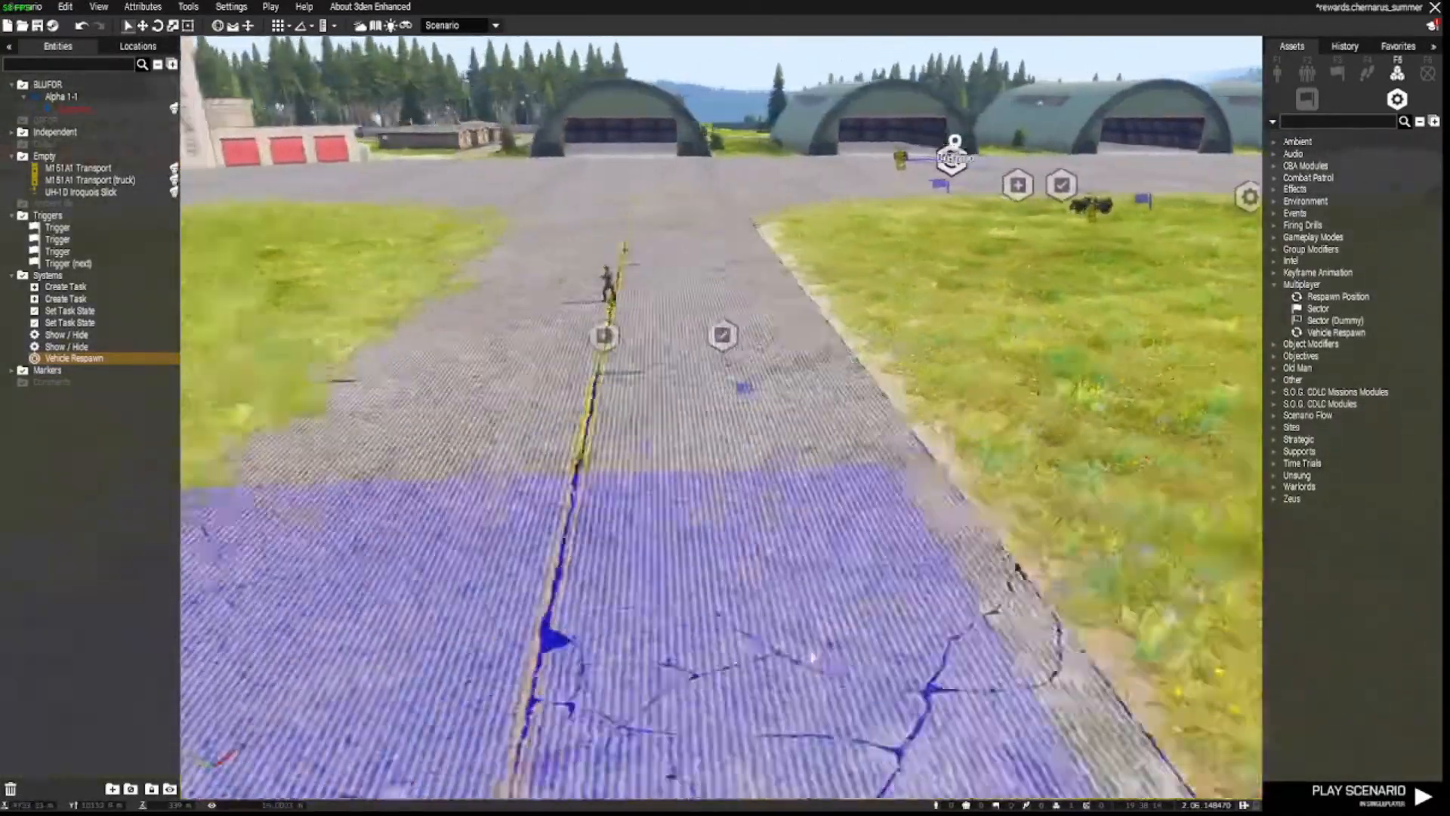
key(ctrl+p)
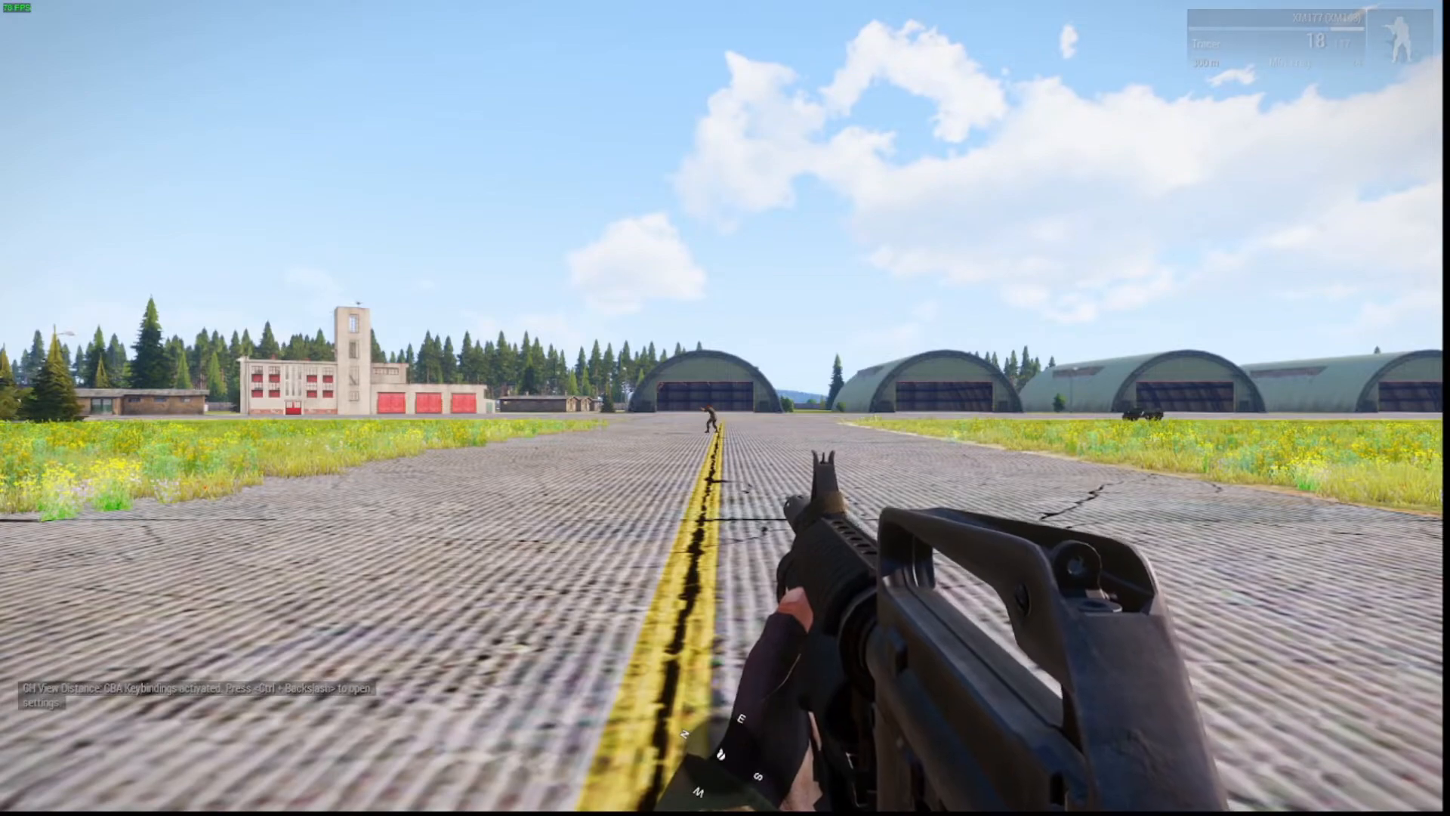
key(KP_Enter)
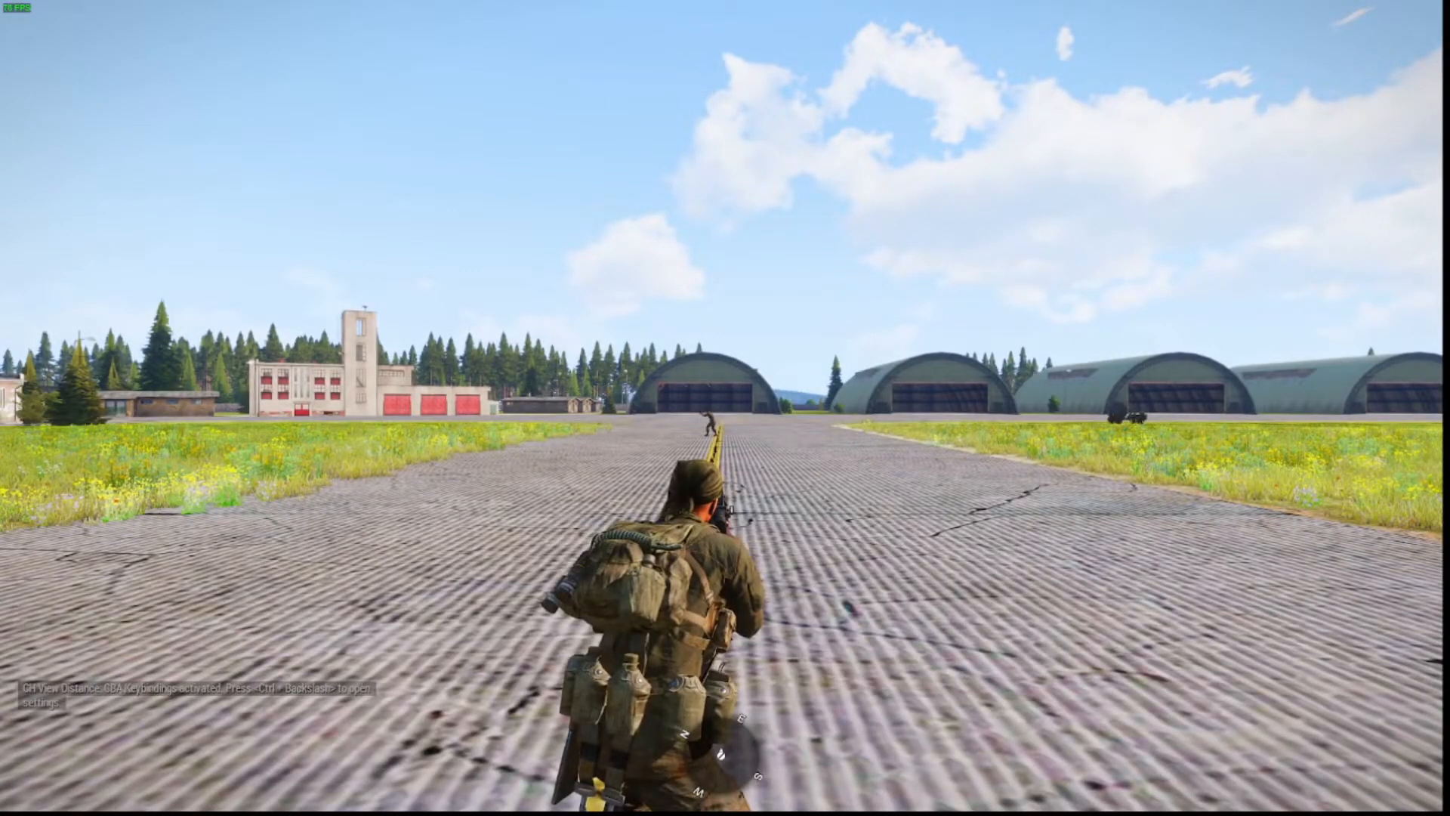
key(w)
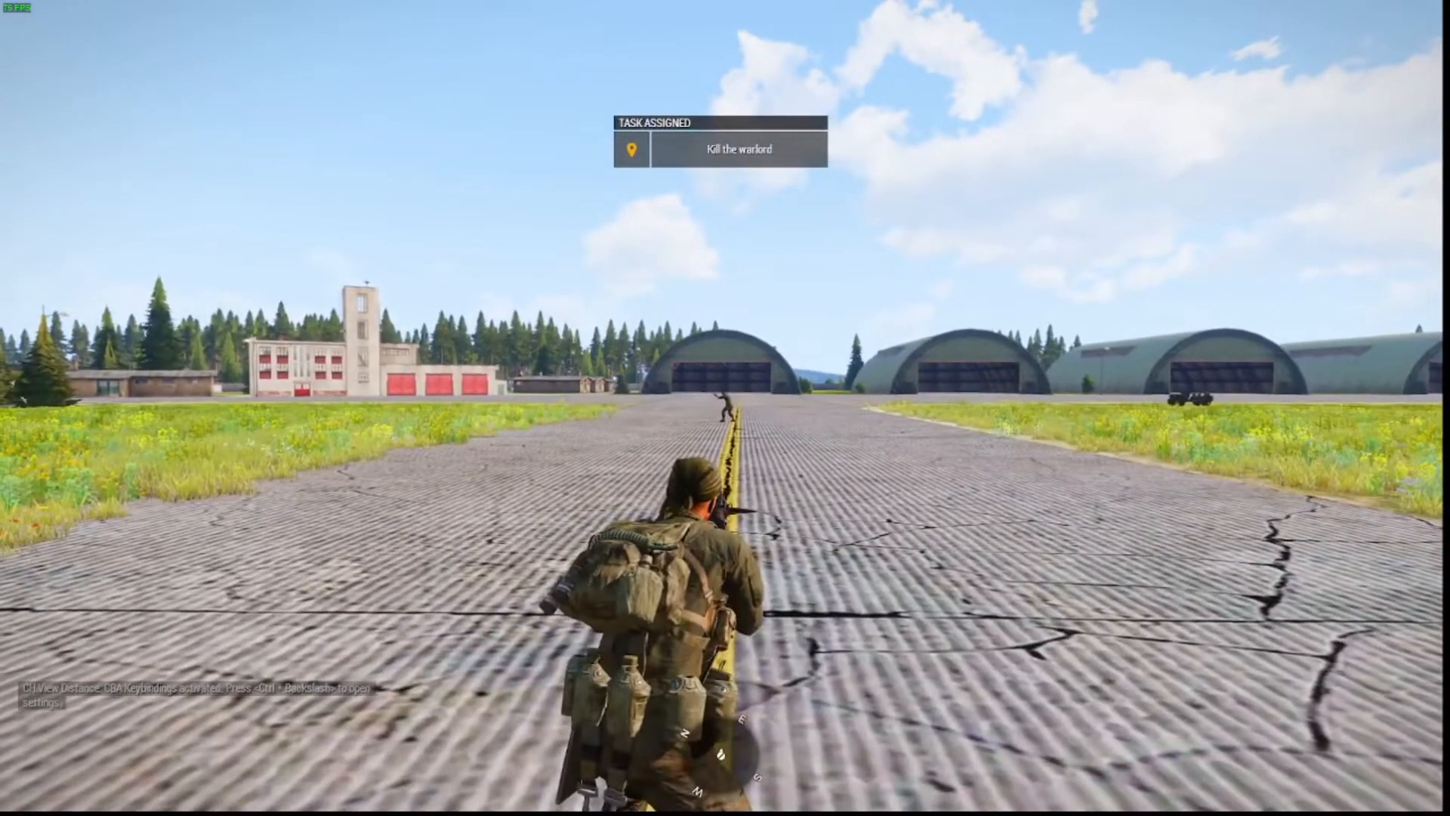
- Aim down the rifle sights and shoot the warlord standing on the runway's centre line
right_click(723, 408)
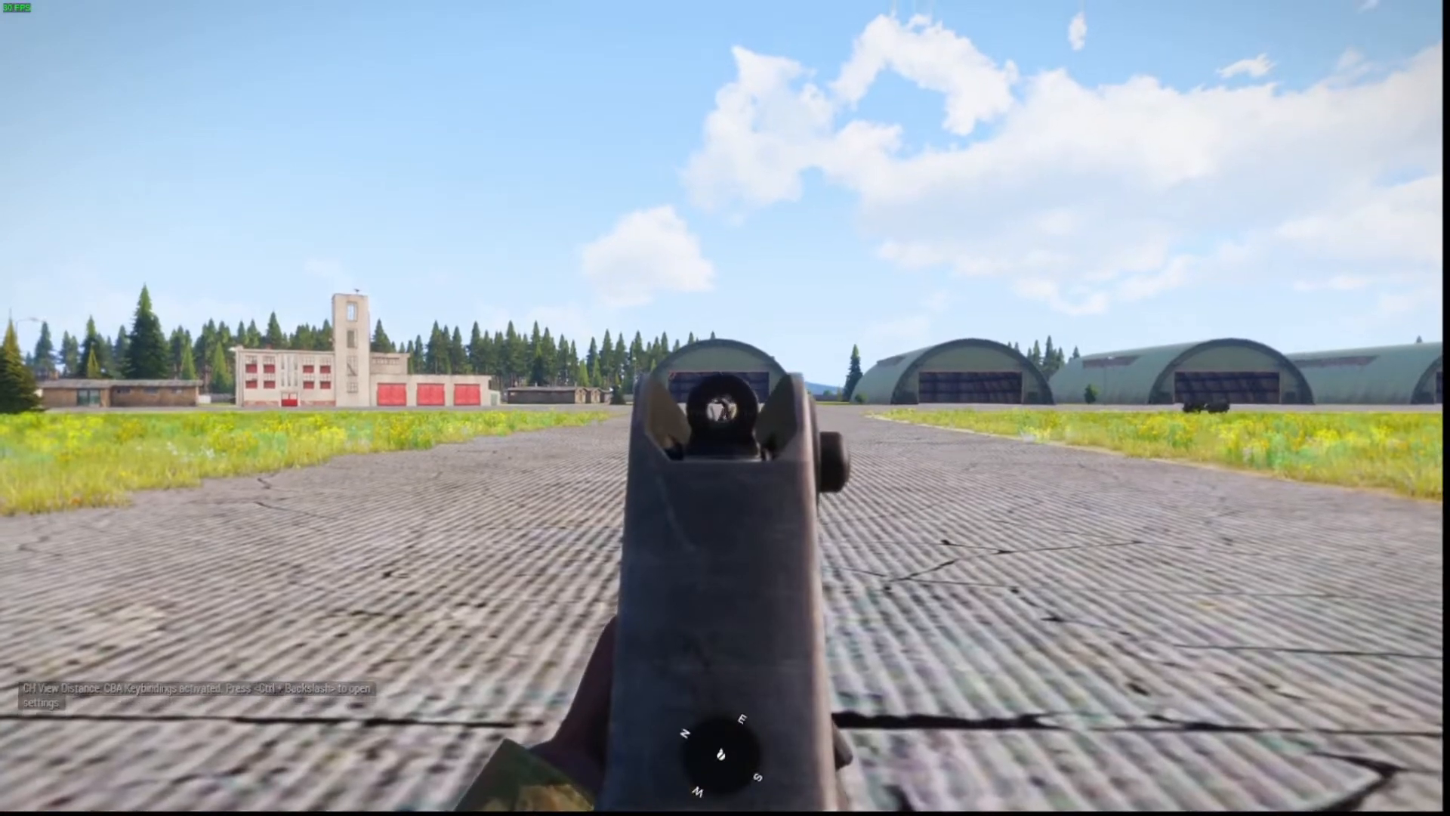
right_click(722, 408)
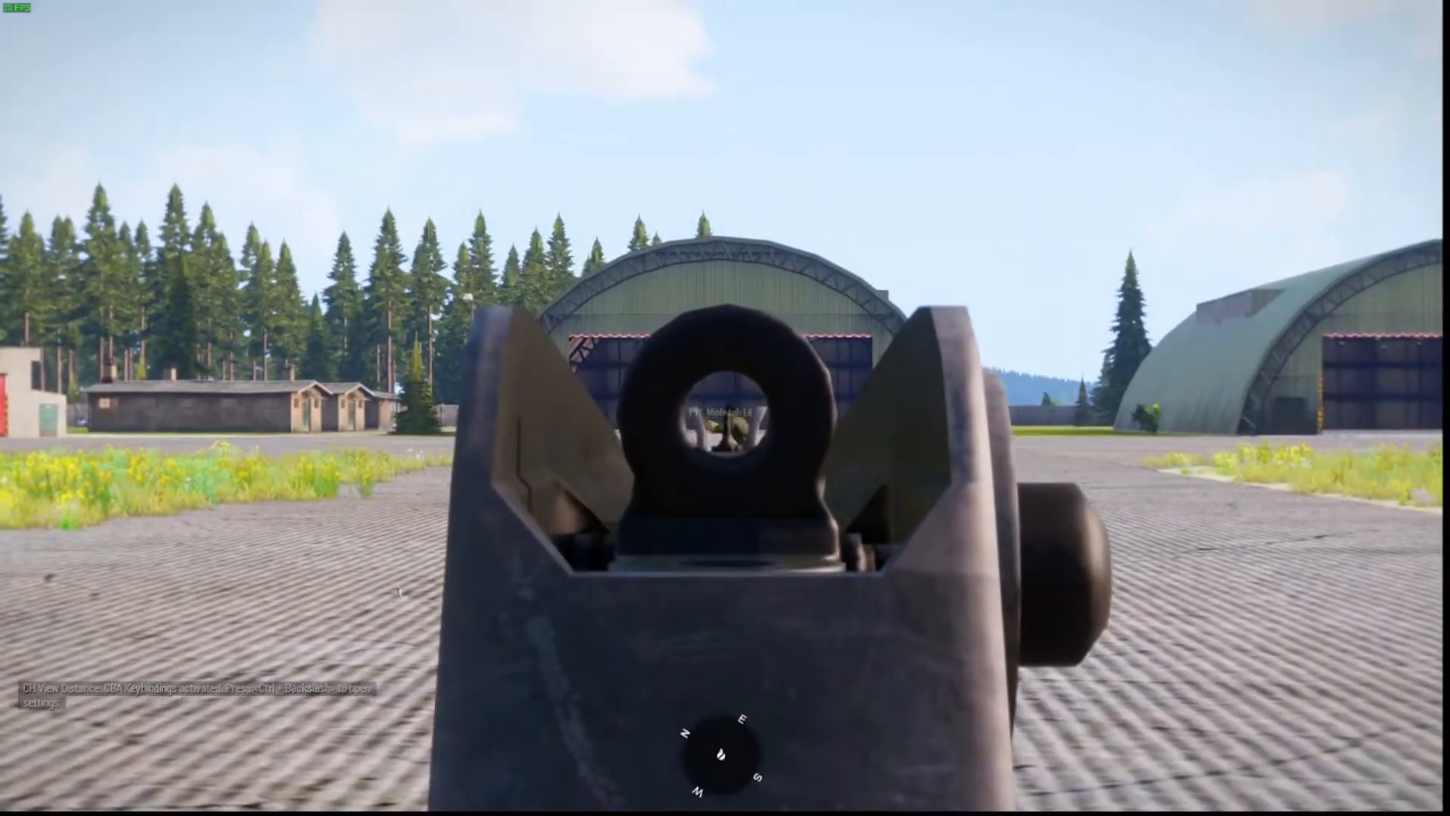
click(725, 408)
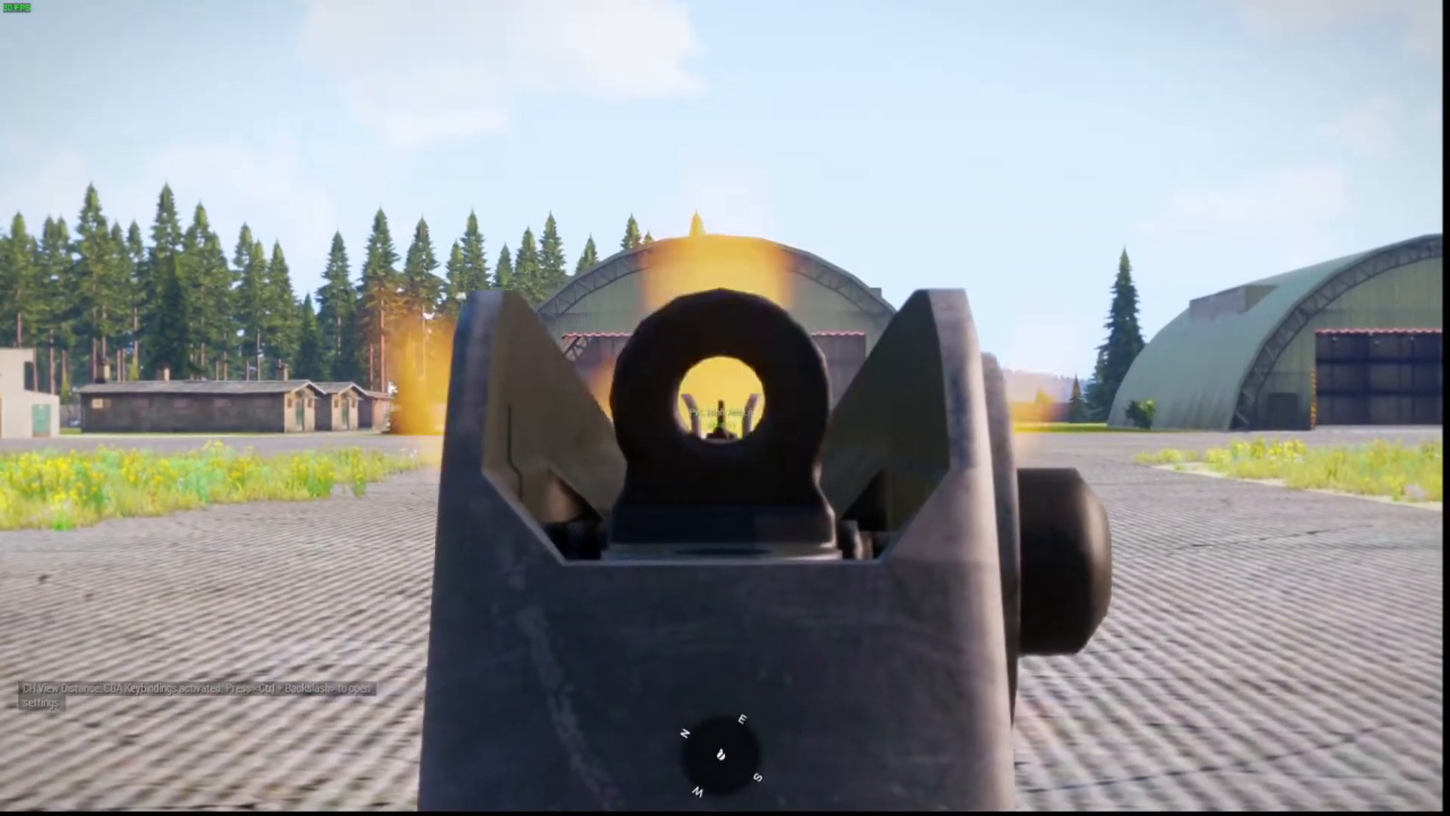
right_click(725, 408)
right_click(725, 408)
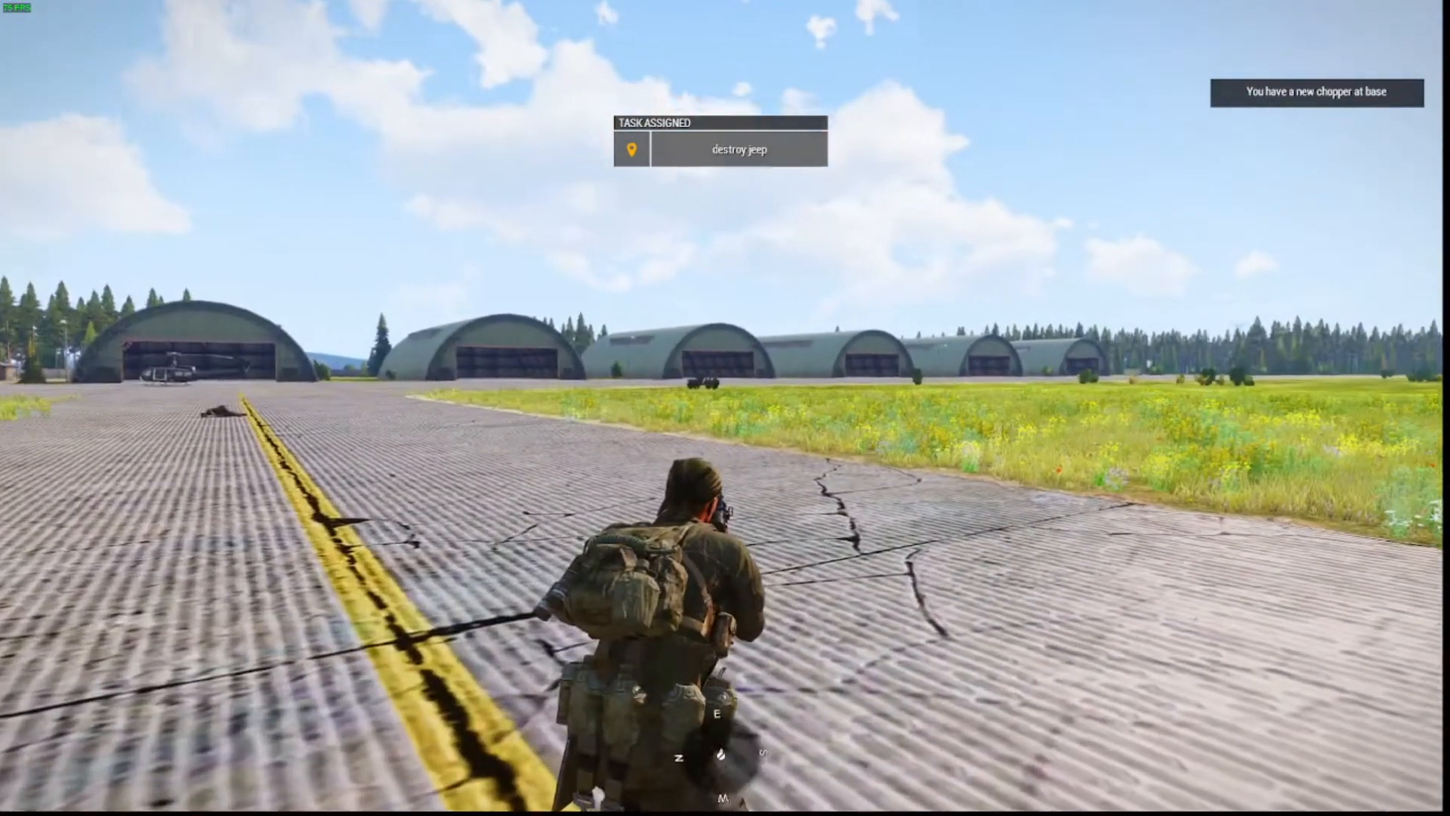
- Spot the target jeep on the grass and run across the field to it
right_click(723, 407)
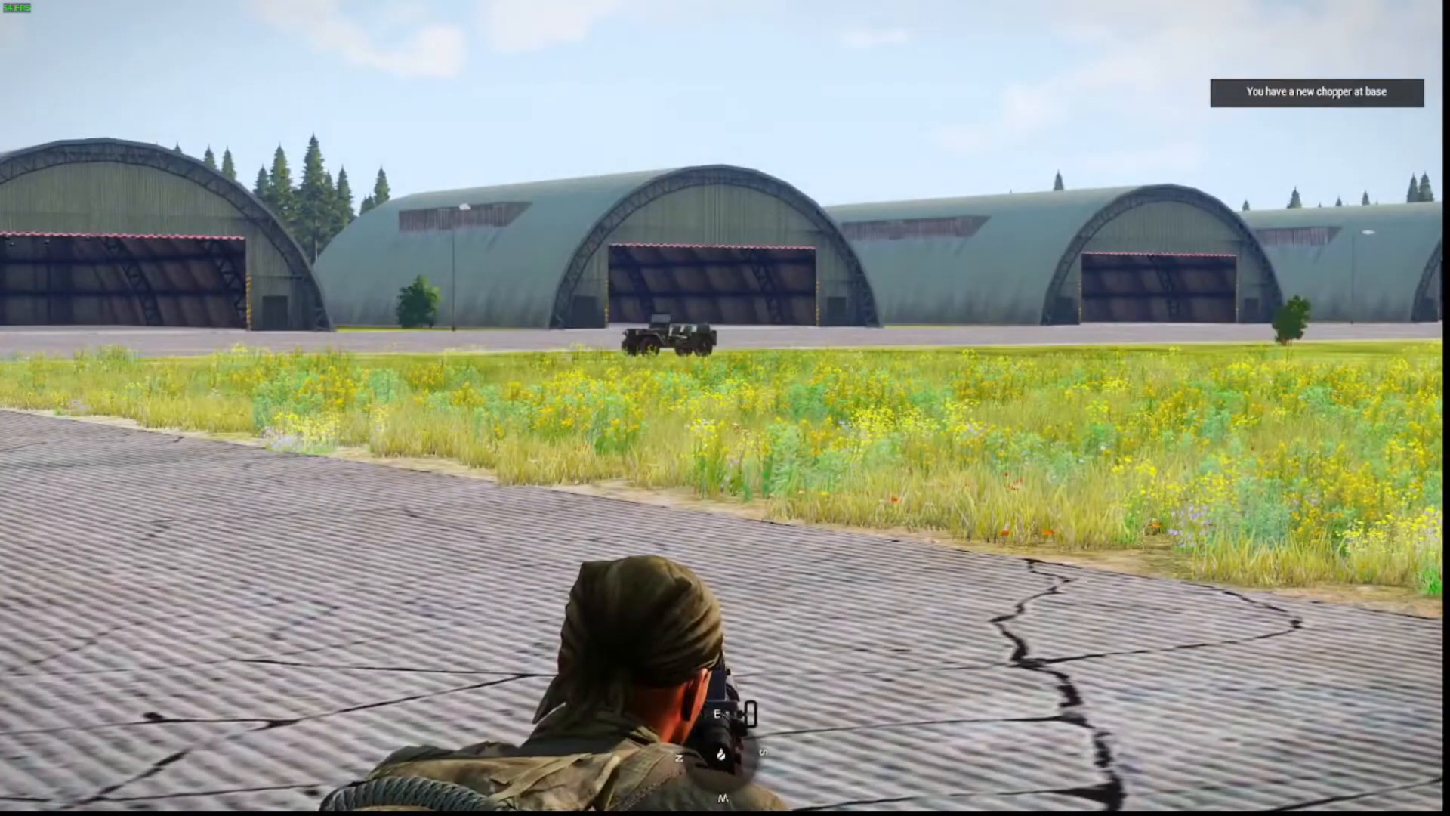
right_click(723, 408)
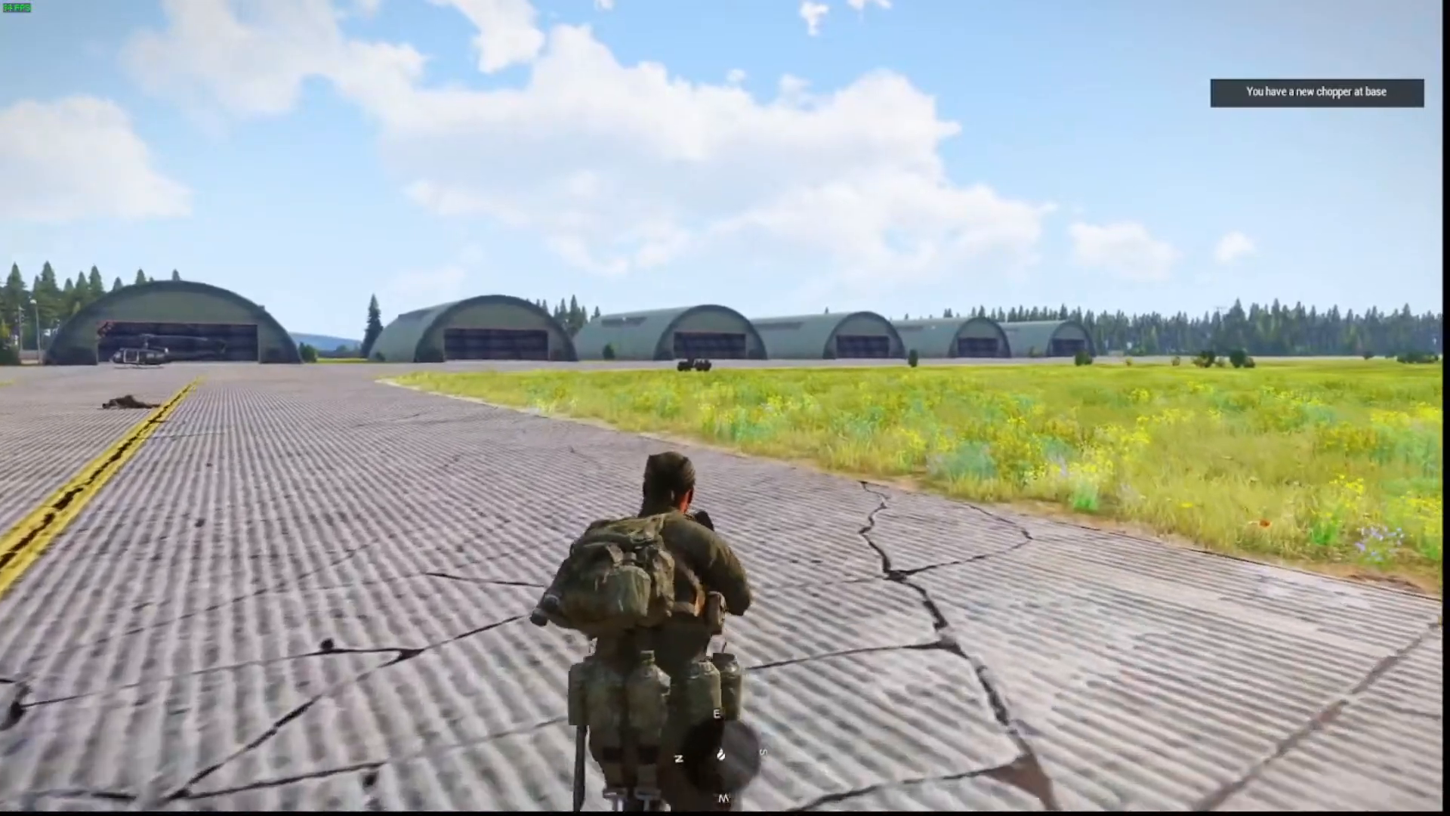
key(w)
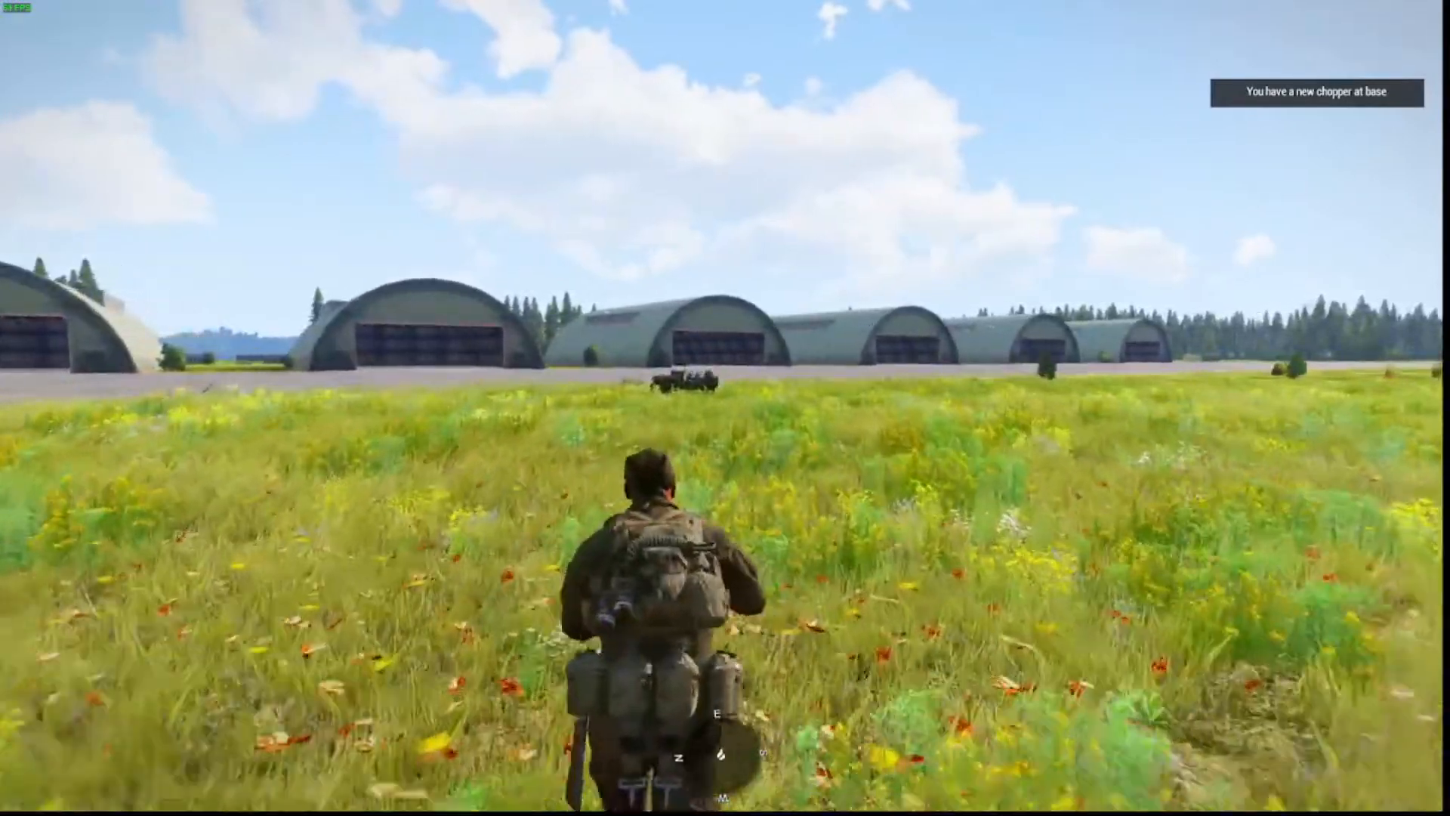
key(w)
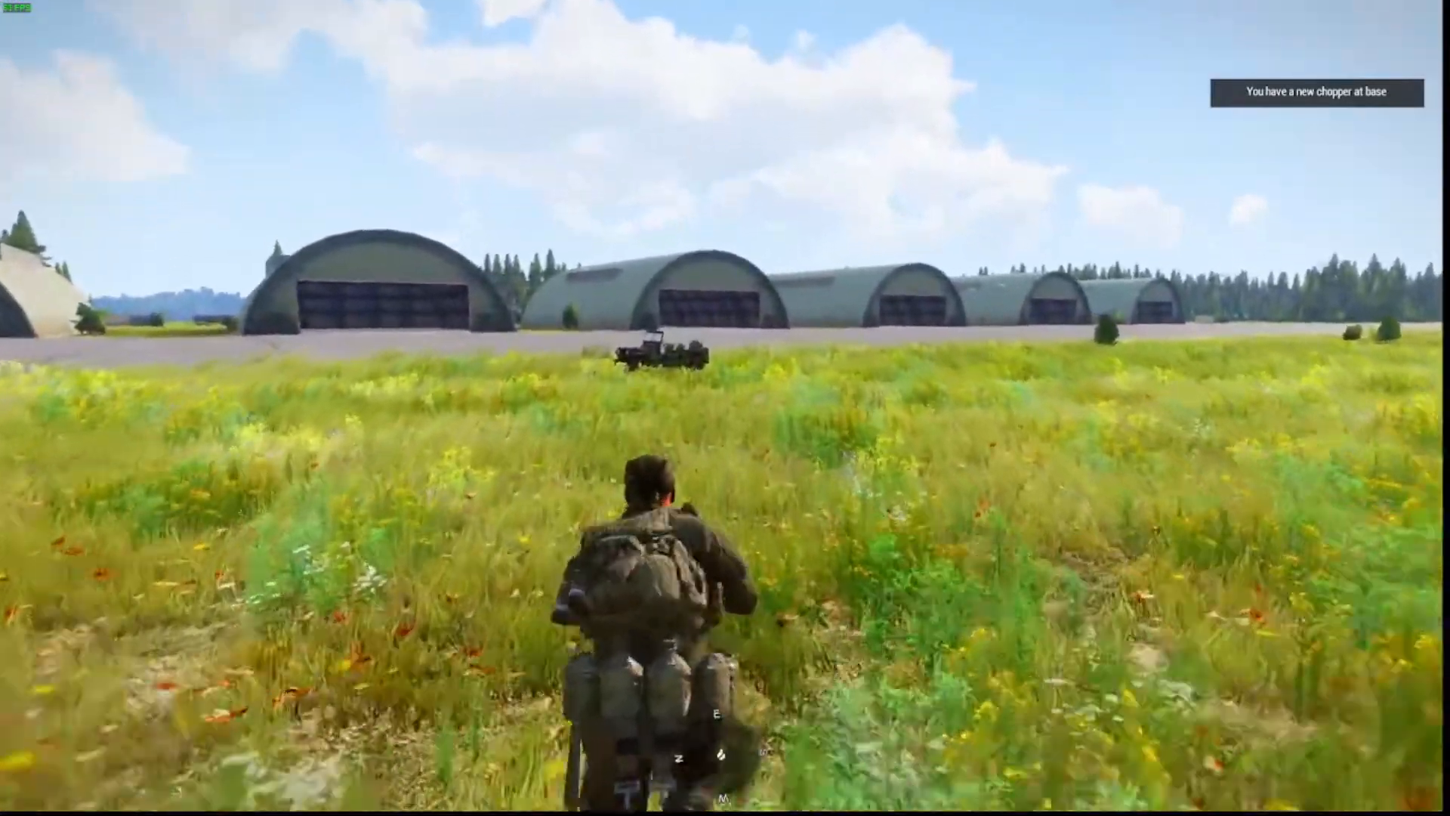
key(w)
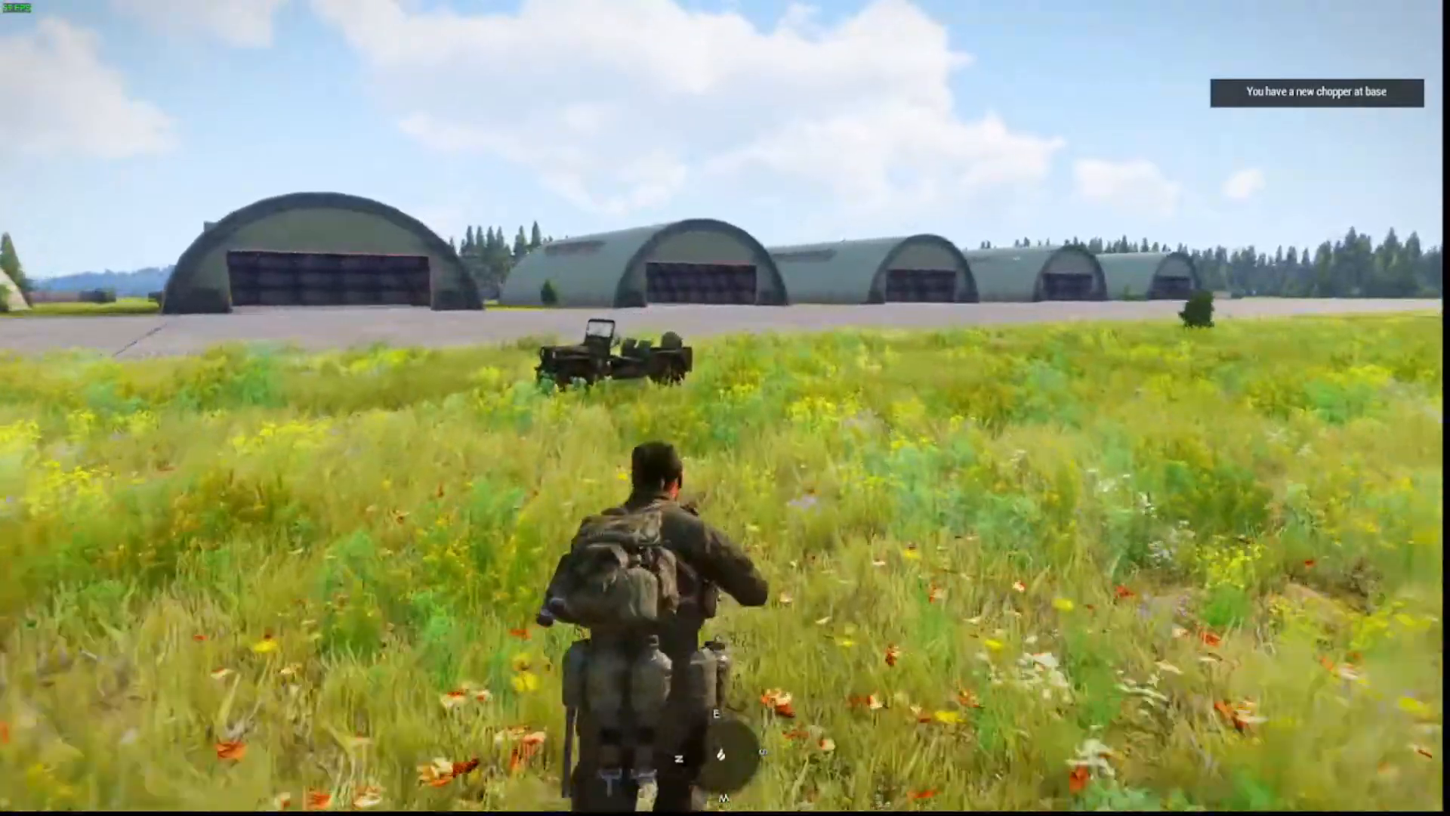
key(w)
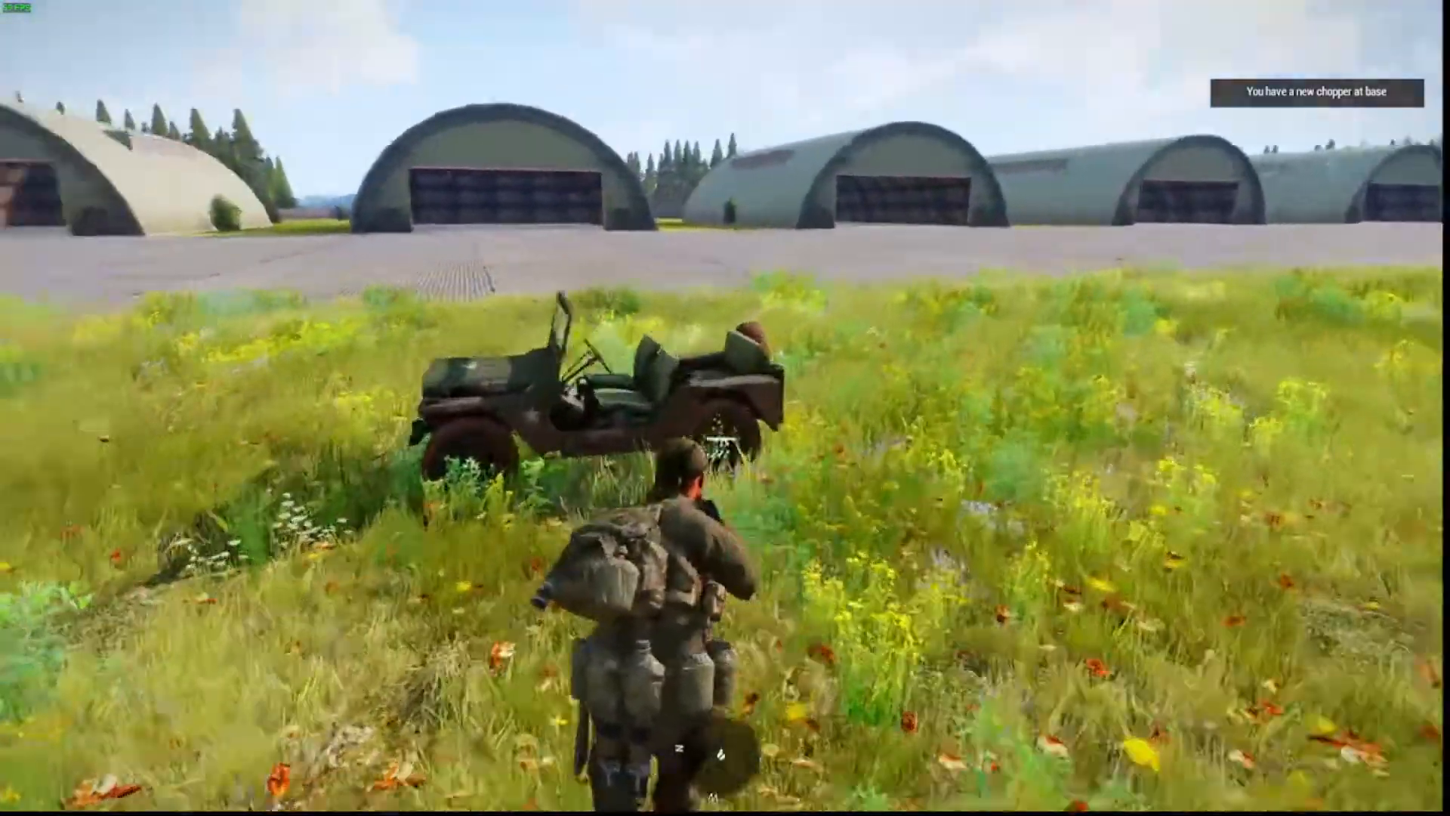
- Plant an explosive charge beside the parked jeep and back away from it
scroll(725, 407, down, 3)
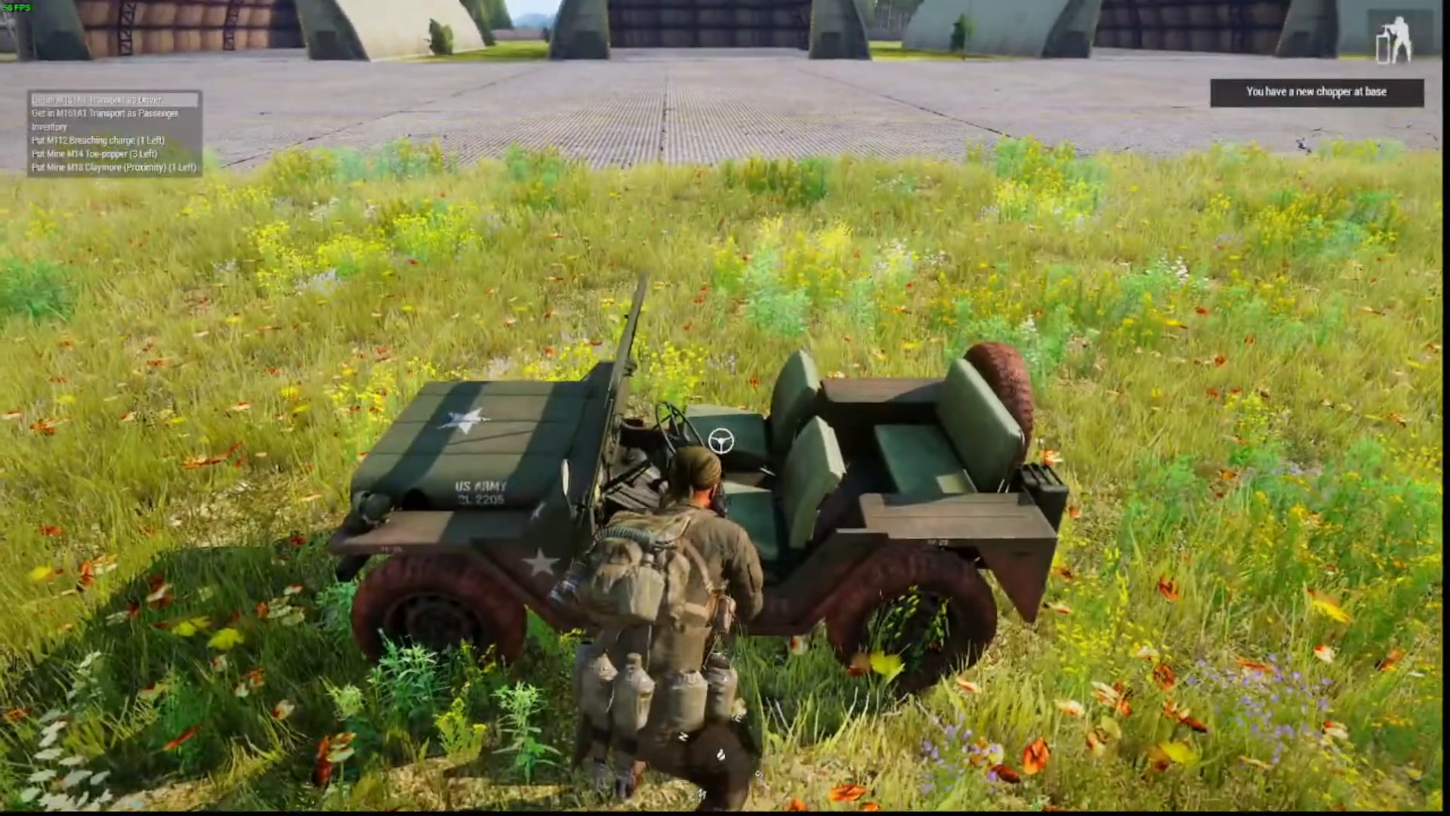
scroll(725, 407, down, 2)
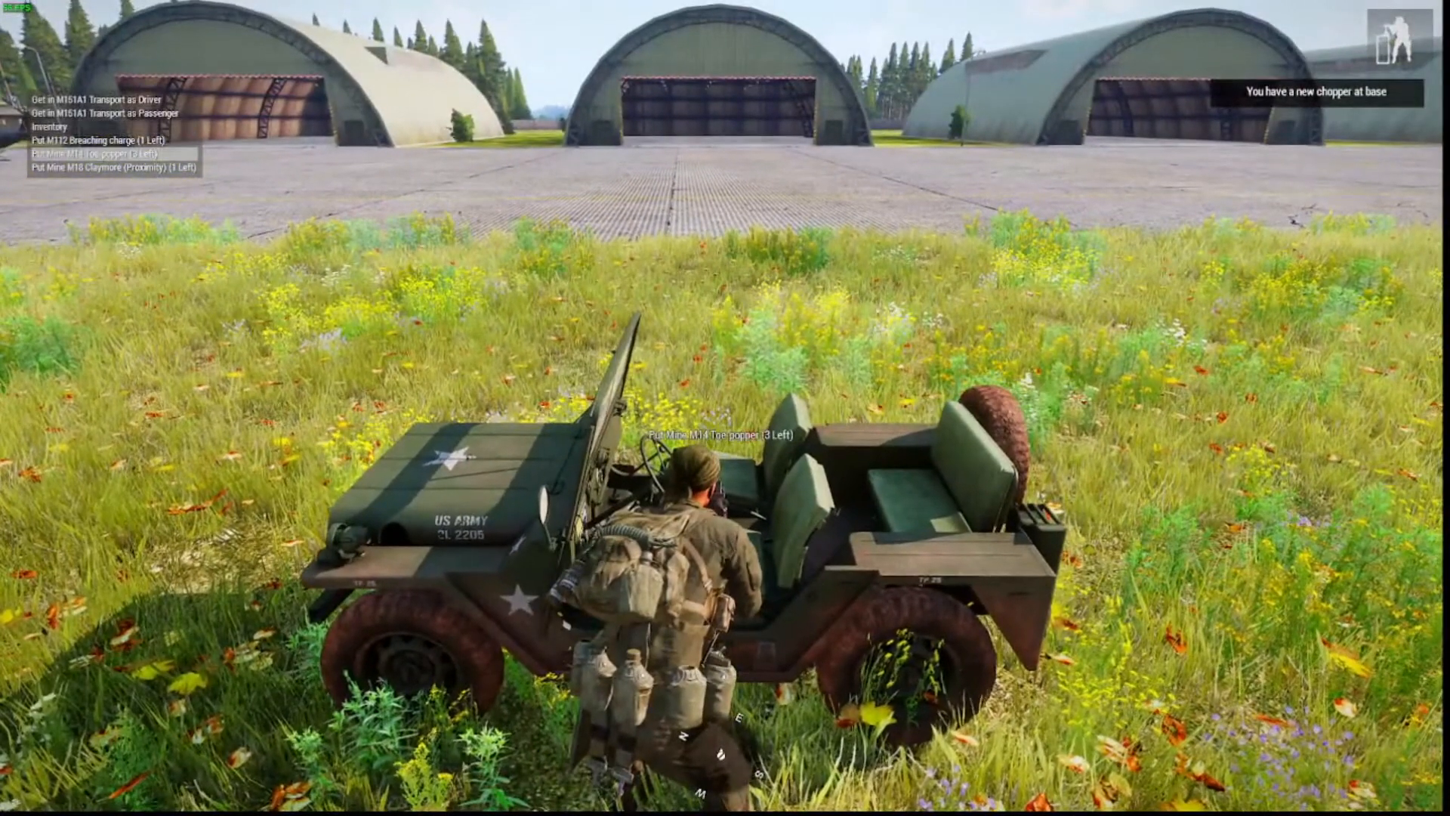
middle_click(725, 407)
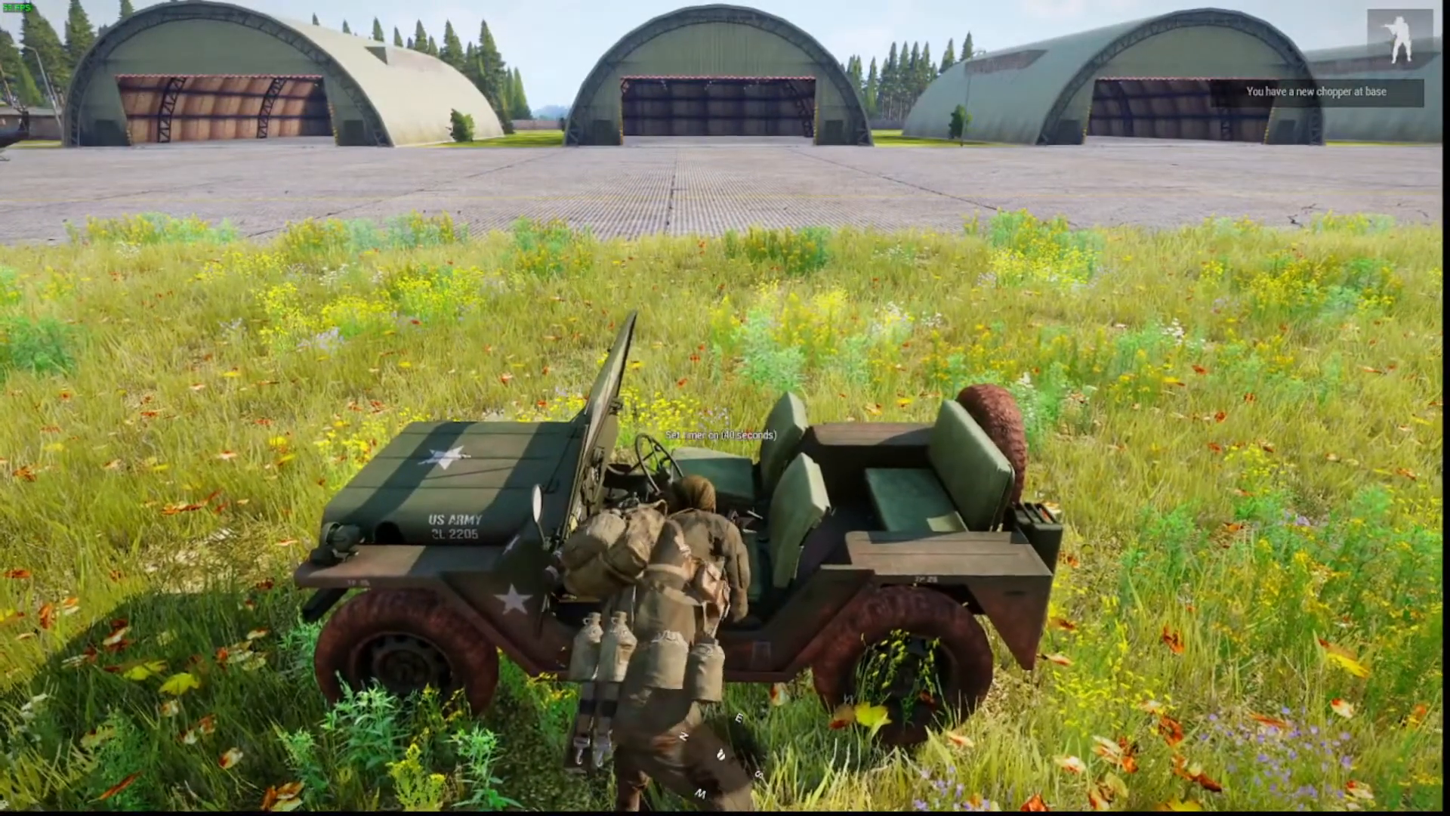
key(s)
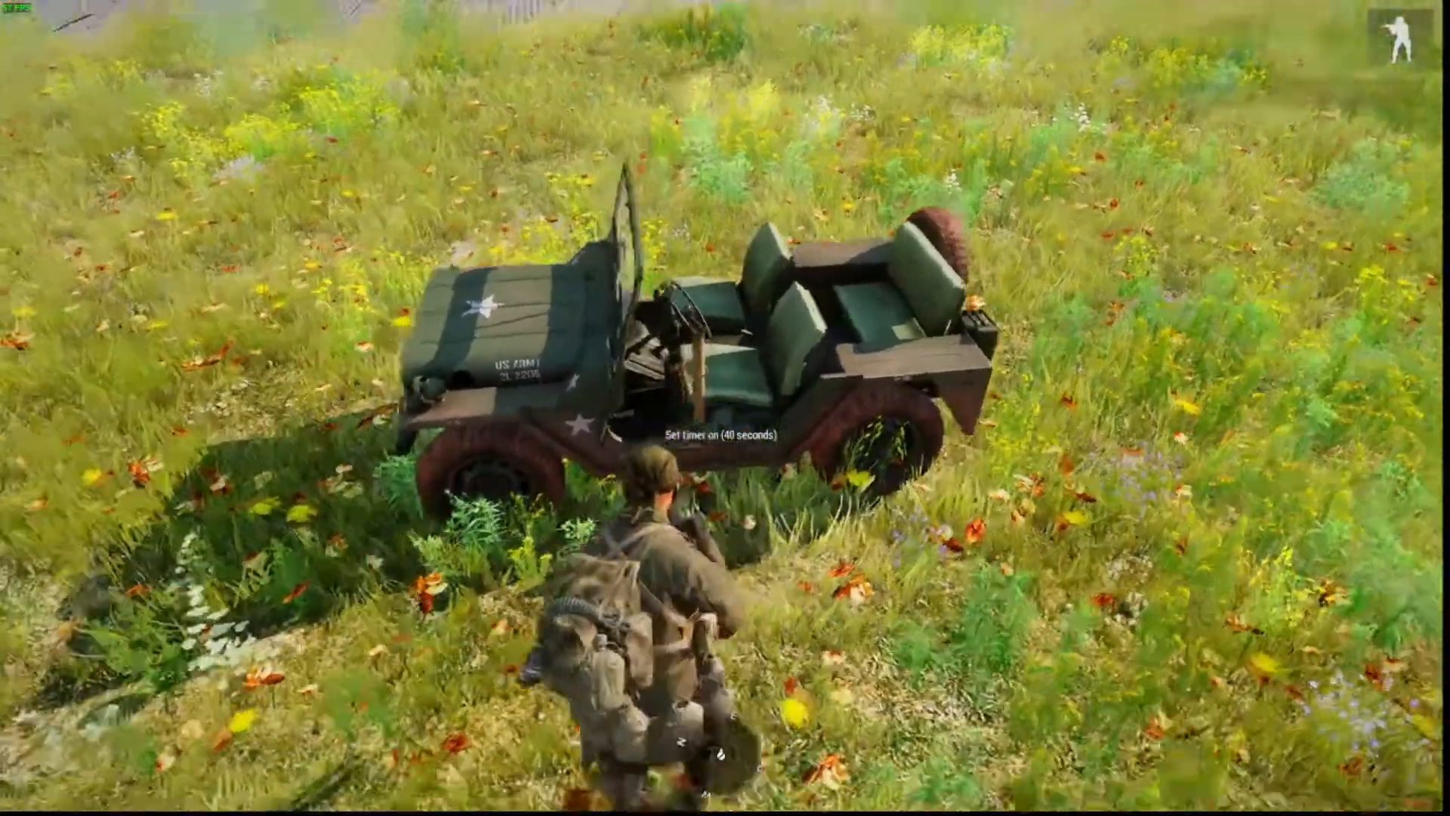
- Back away across the field to a safe distance from the jeep, keeping it in view
key(s)
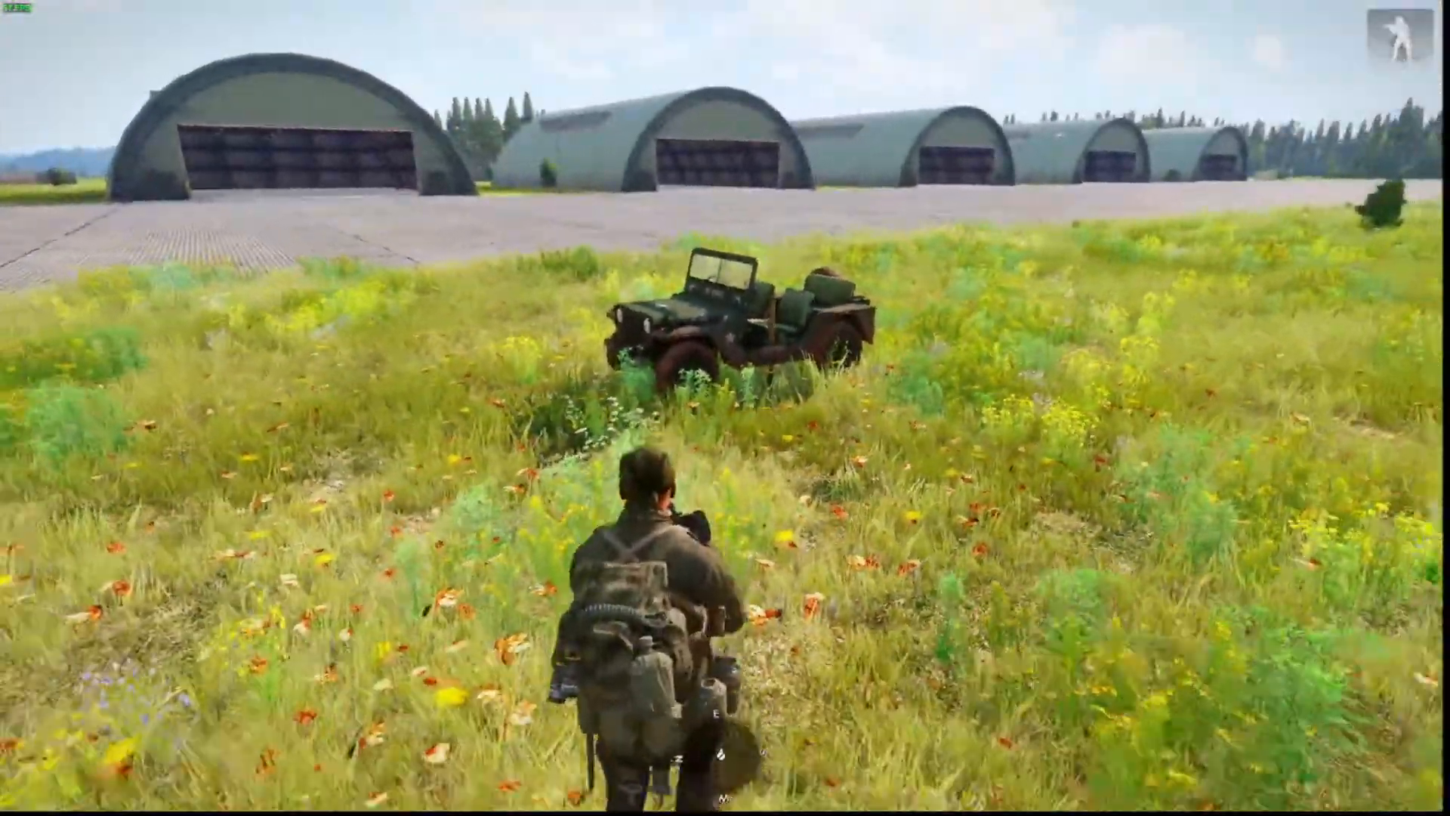
key(s)
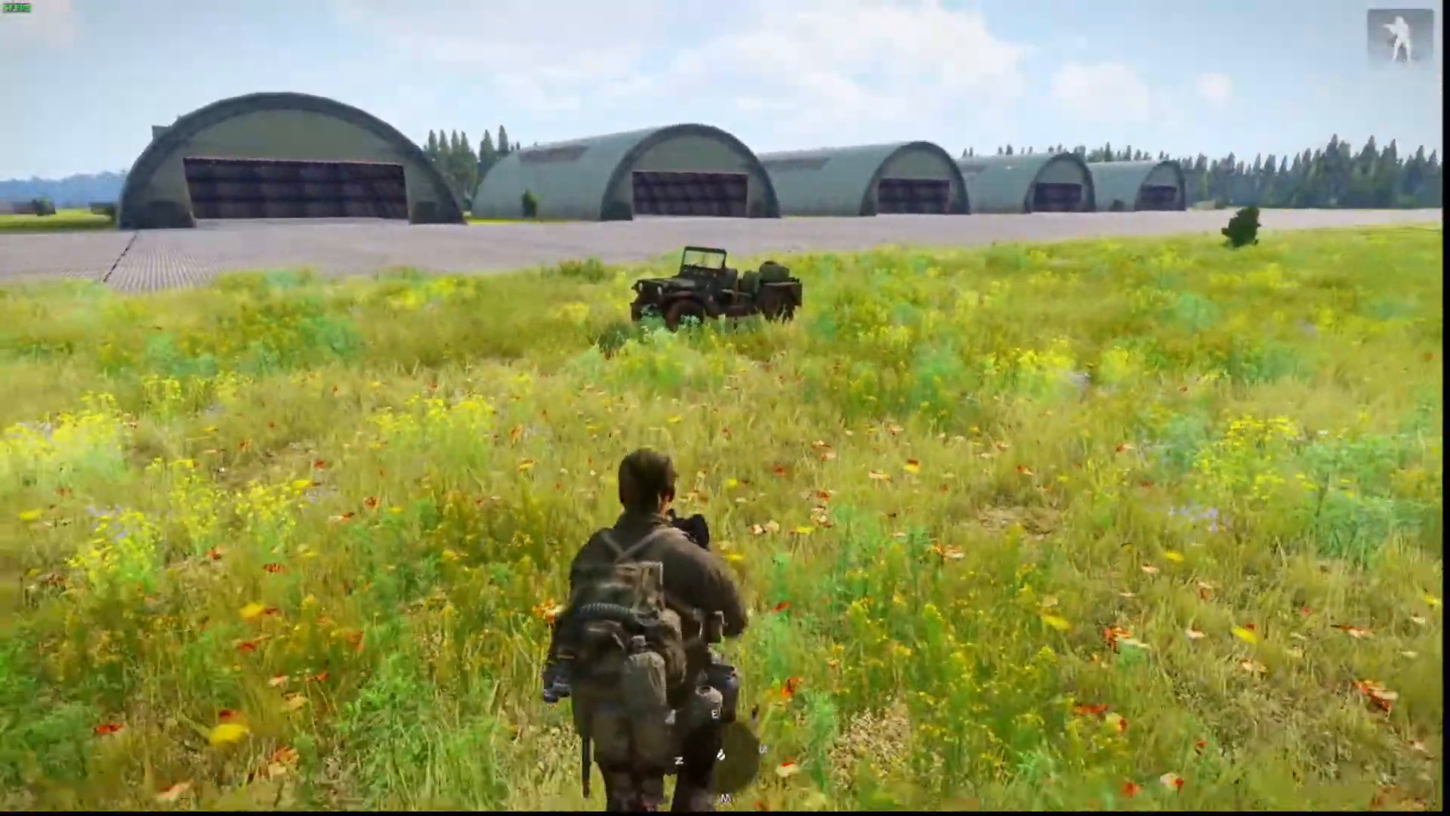
key(s)
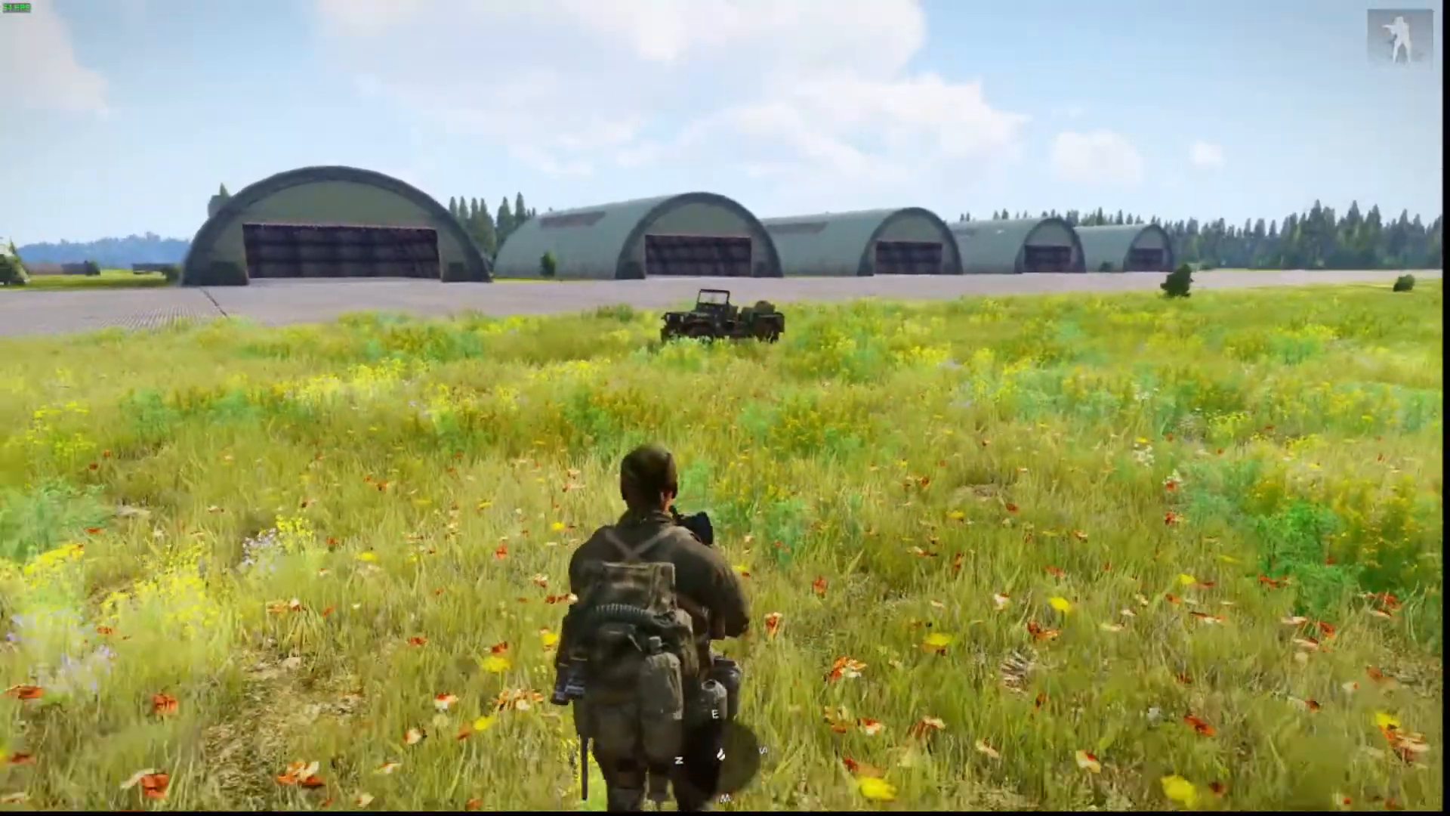
key(s)
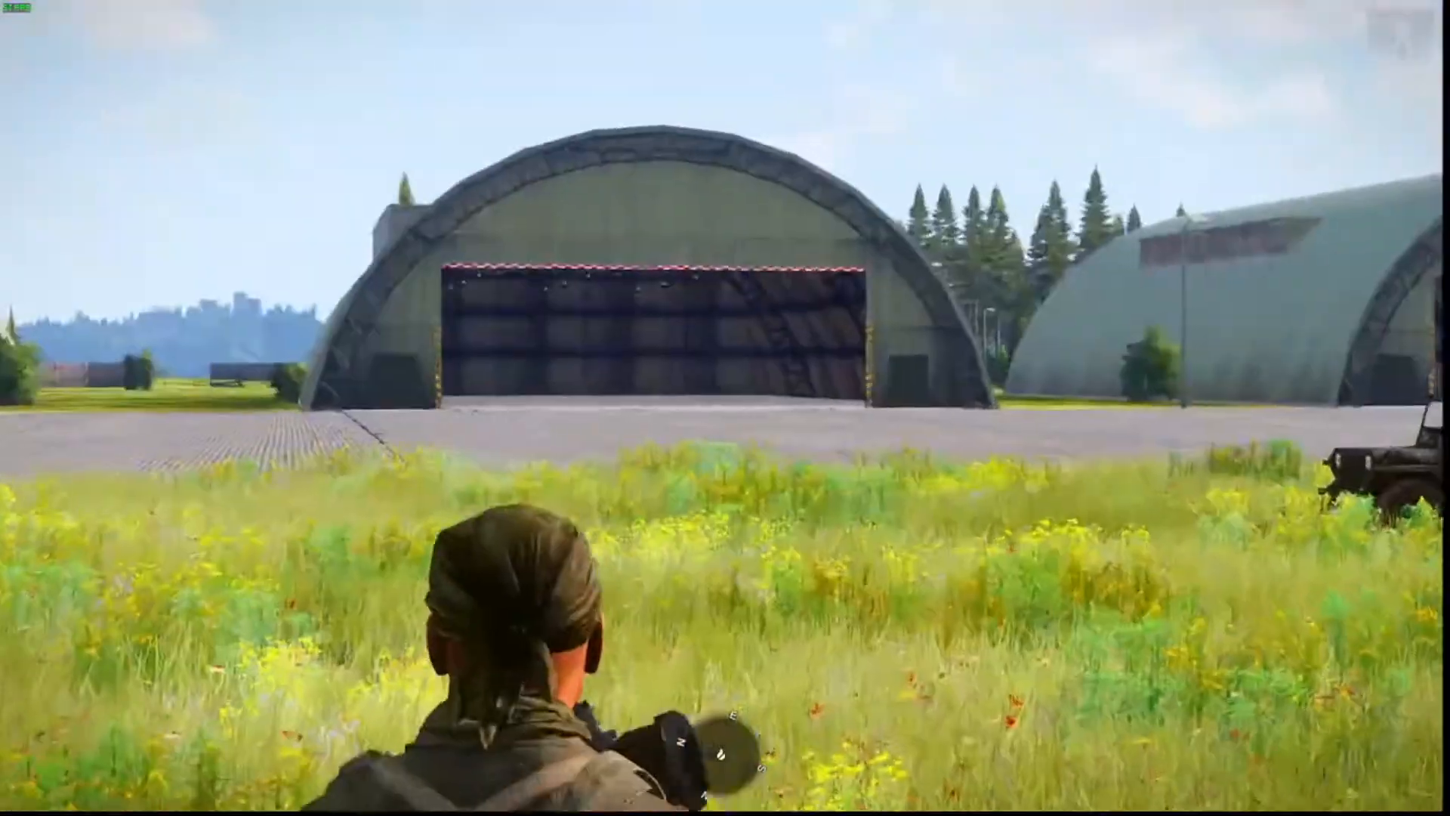
key(s)
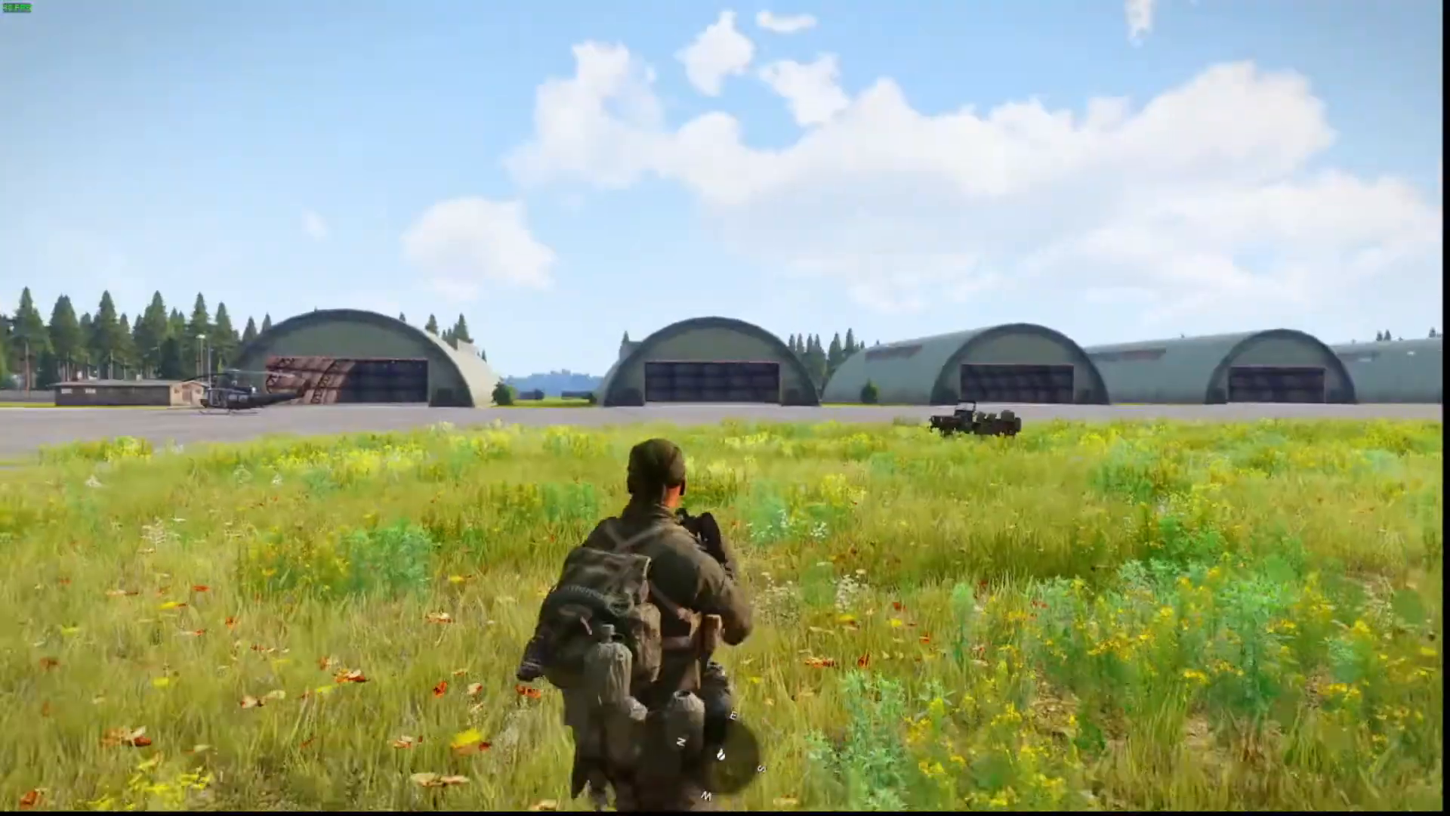
key(s)
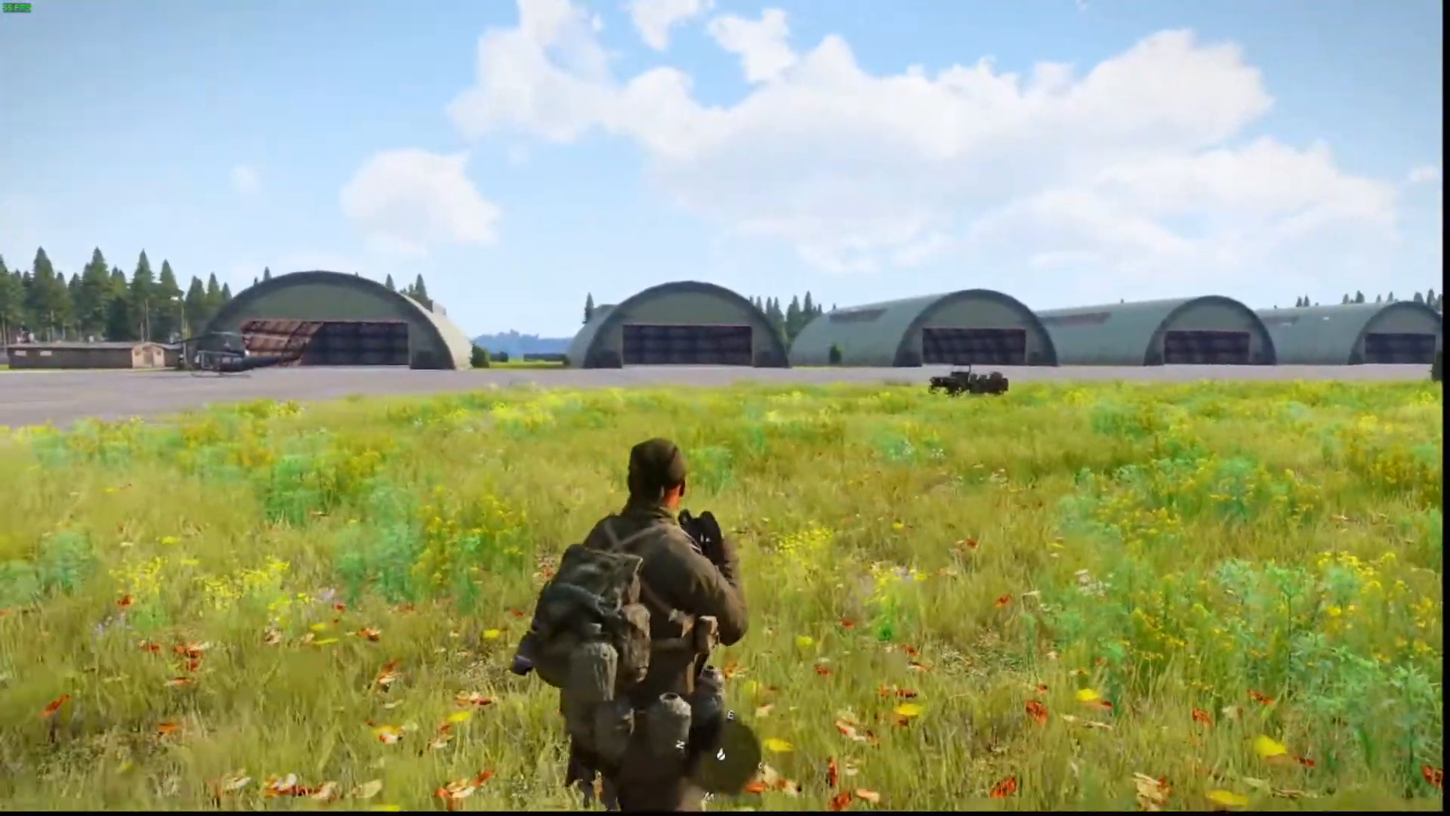
key(s)
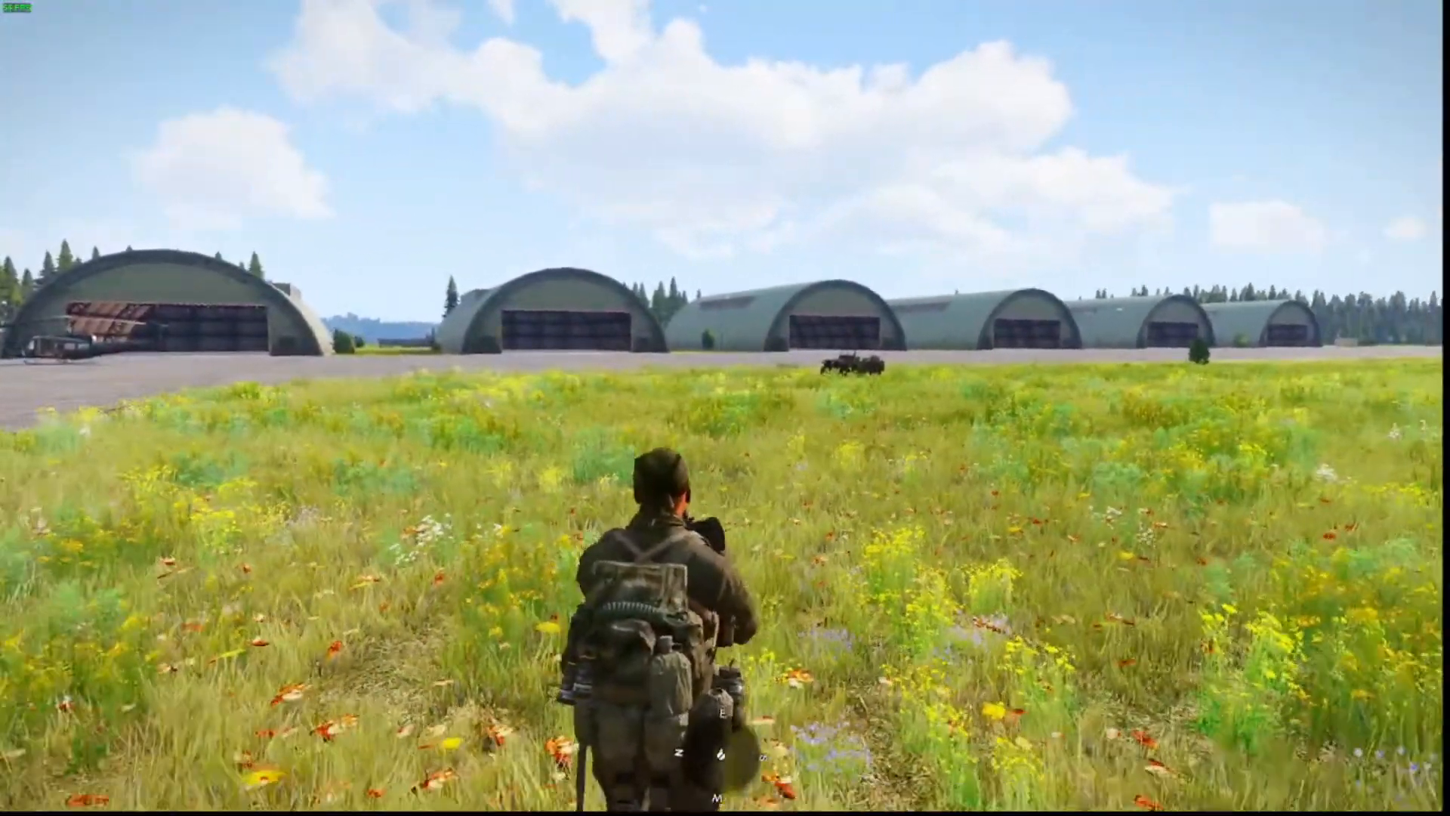
- Touch off the planted bomb beside the jeep and inspect the target through the dust, moving forward slightly
scroll(725, 407, down, 2)
scroll(725, 408, down, 1)
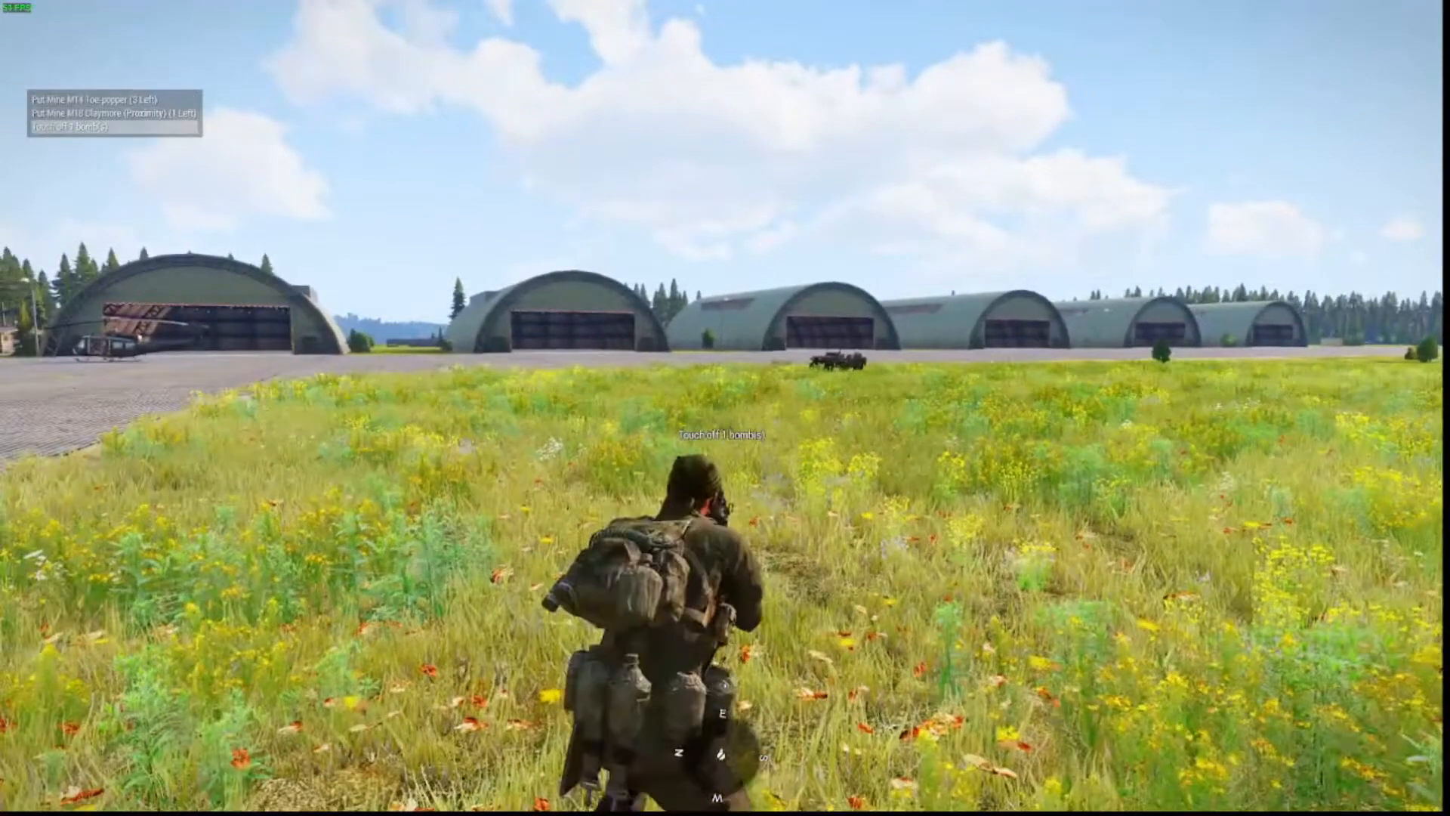
key(space)
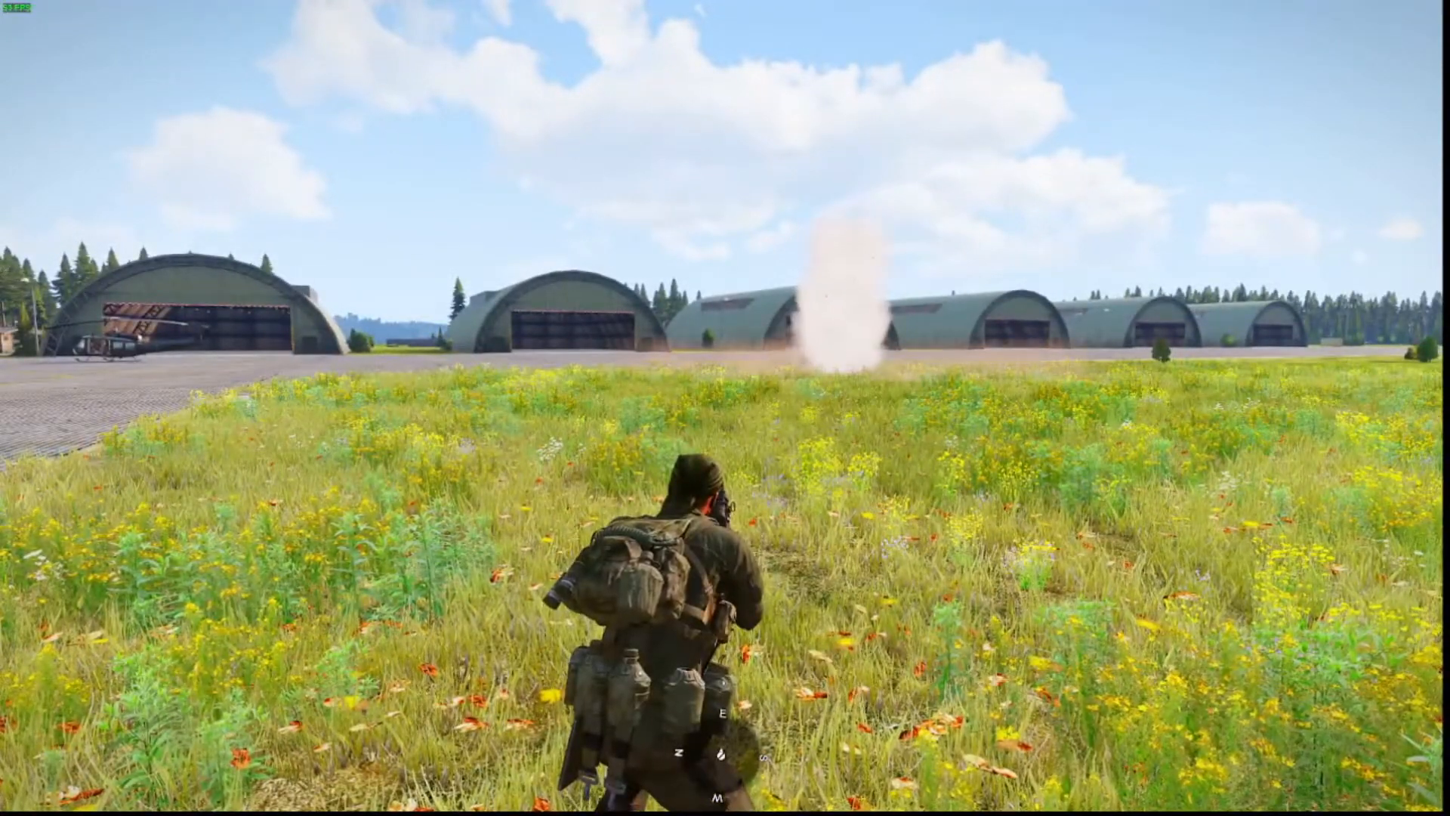
key(z)
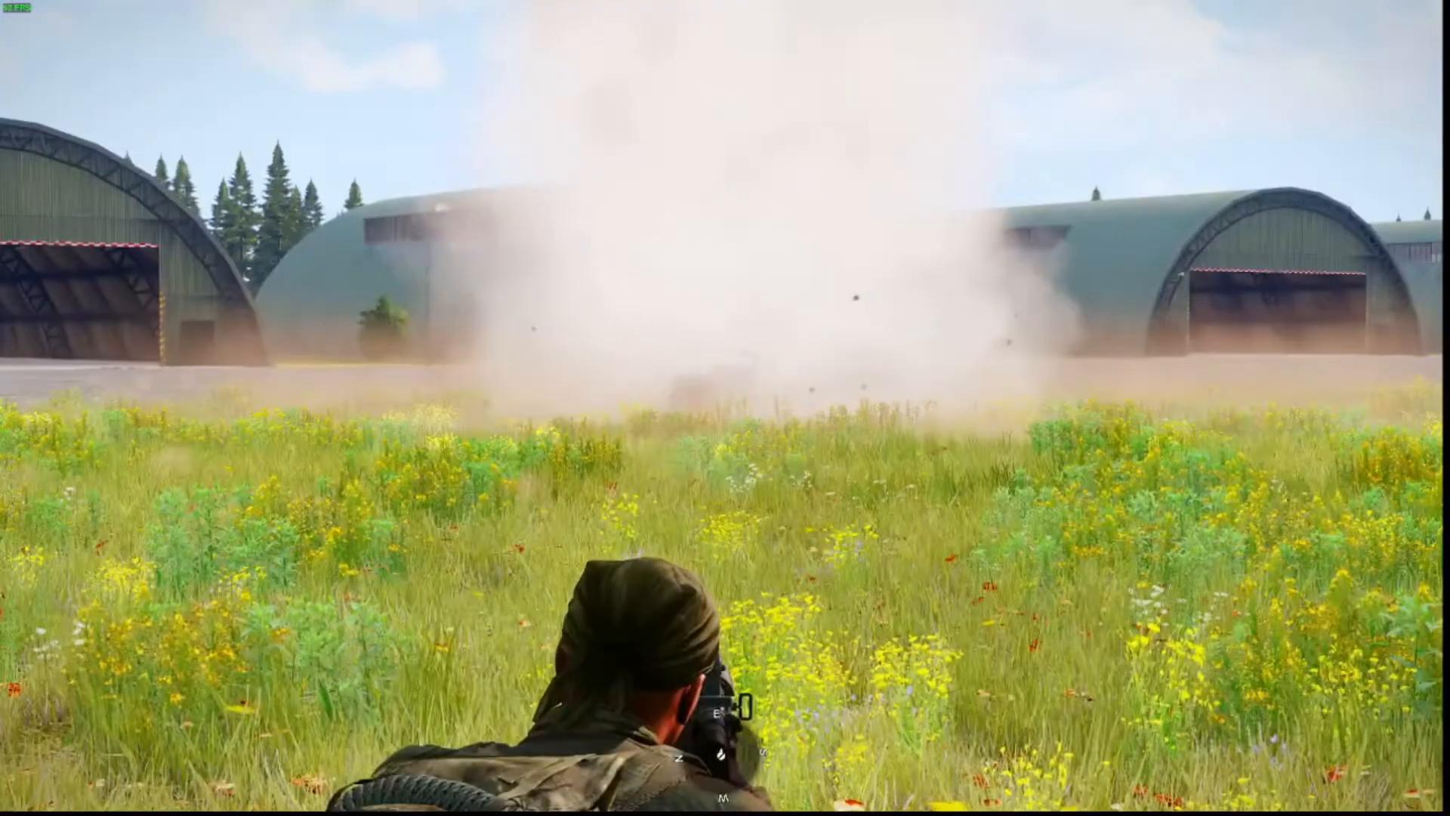
key(KP_Subtract)
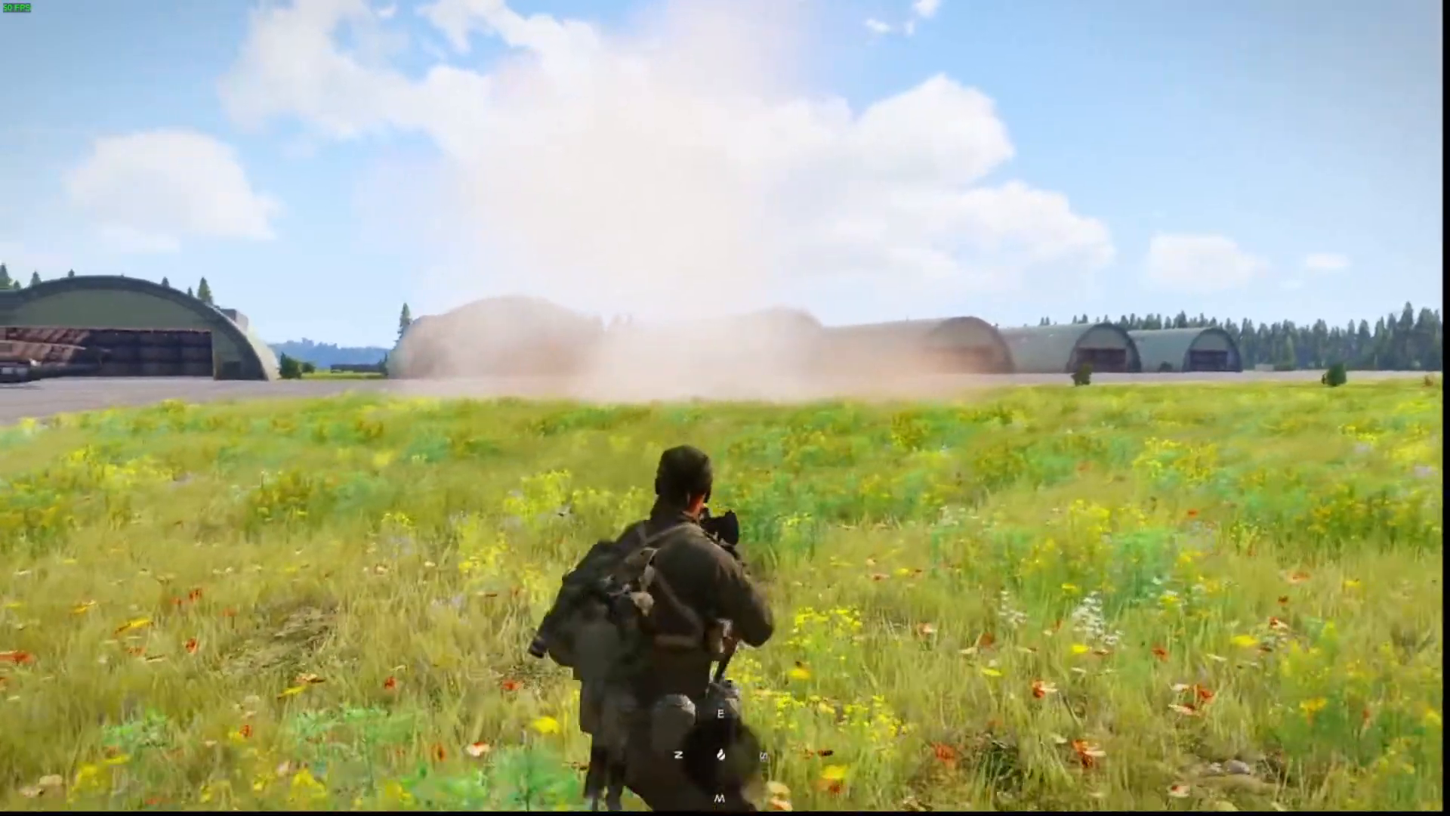
key(KP_Add)
key(w)
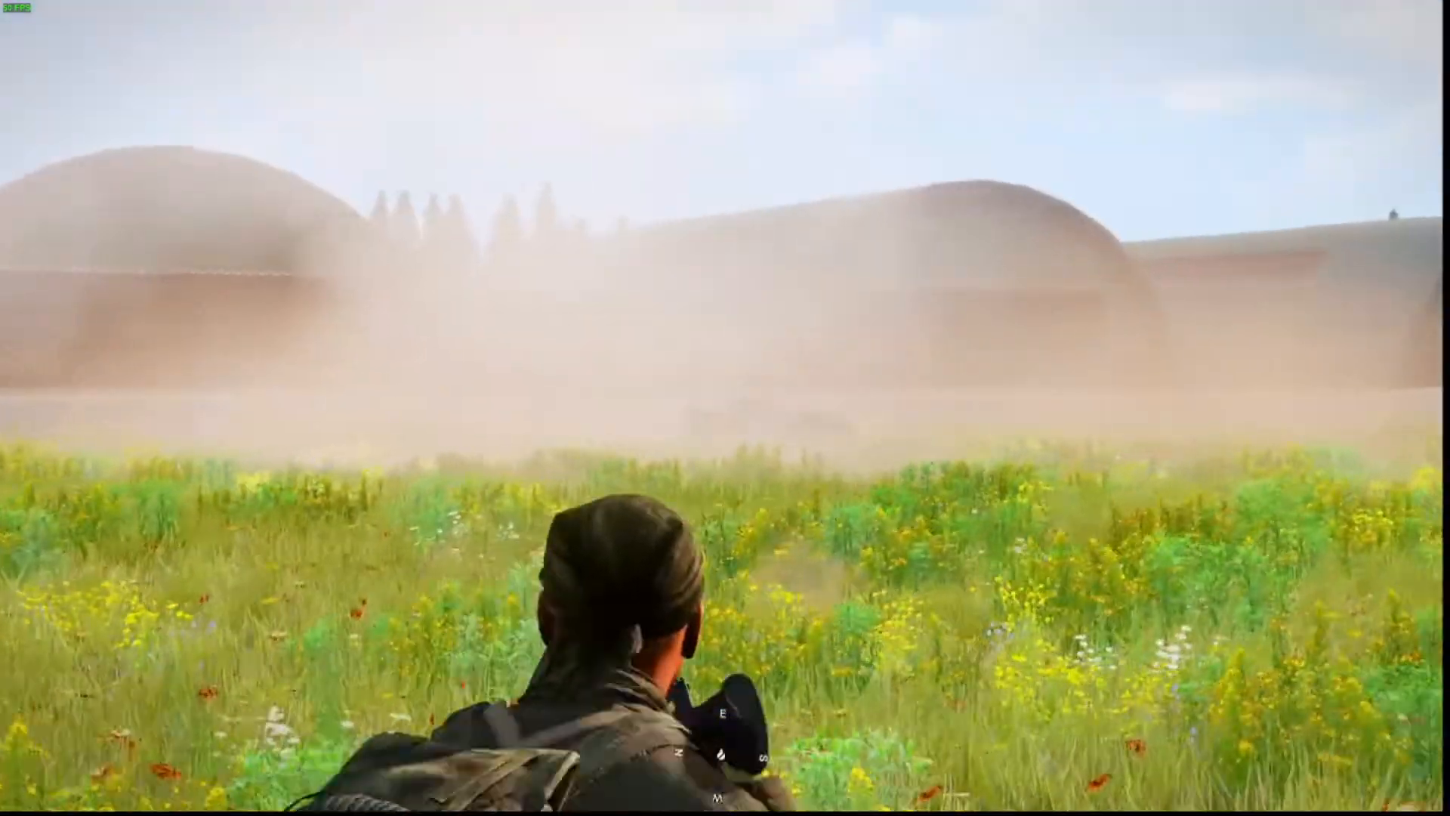
key(w)
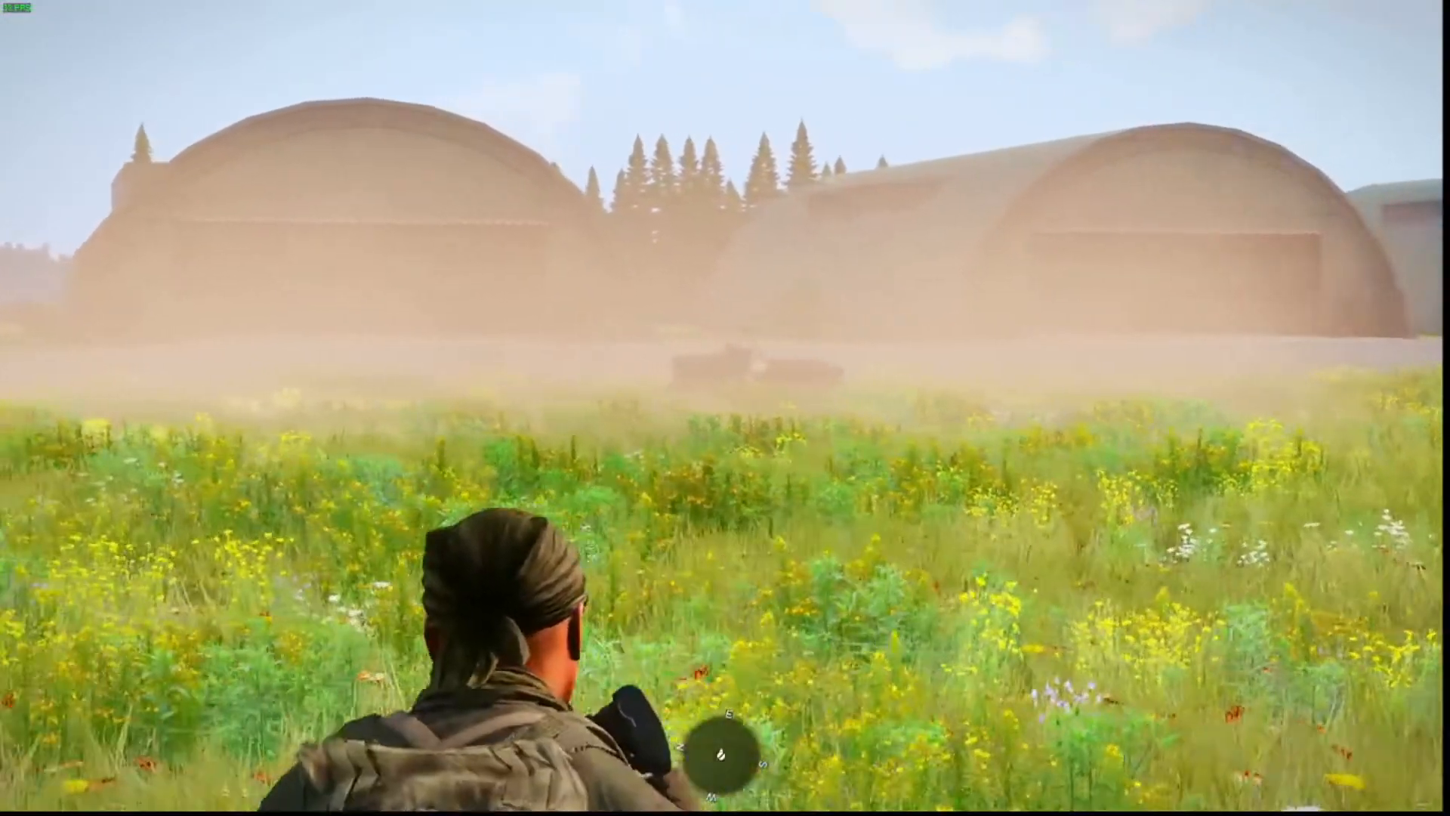
key(KP_Subtract)
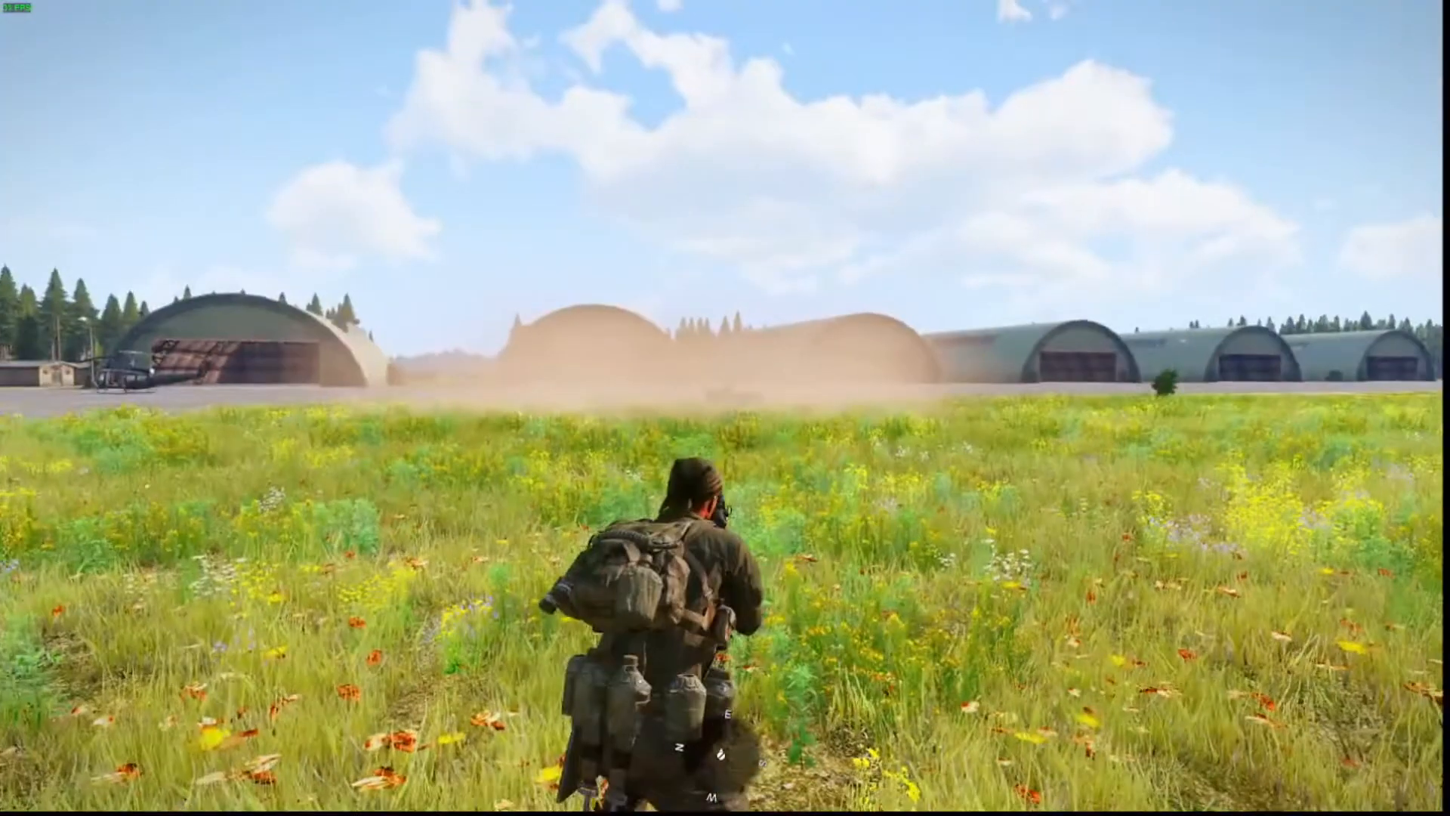
- Switch to the XM148 40mm grenade launcher and fire HE rounds at the damaged jeep to destroy it
key(f)
right_click(724, 408)
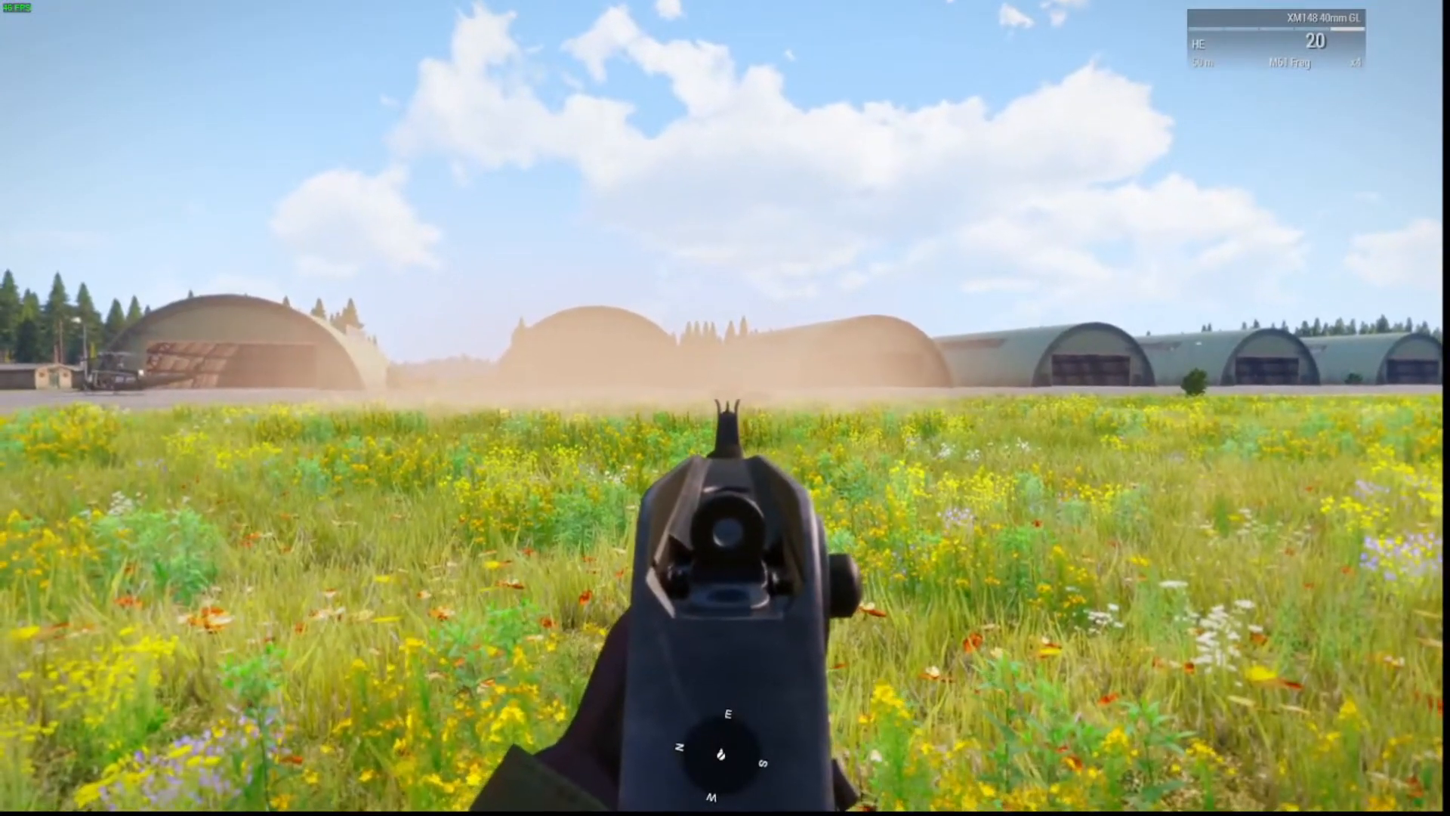
click(725, 408)
right_click(725, 407)
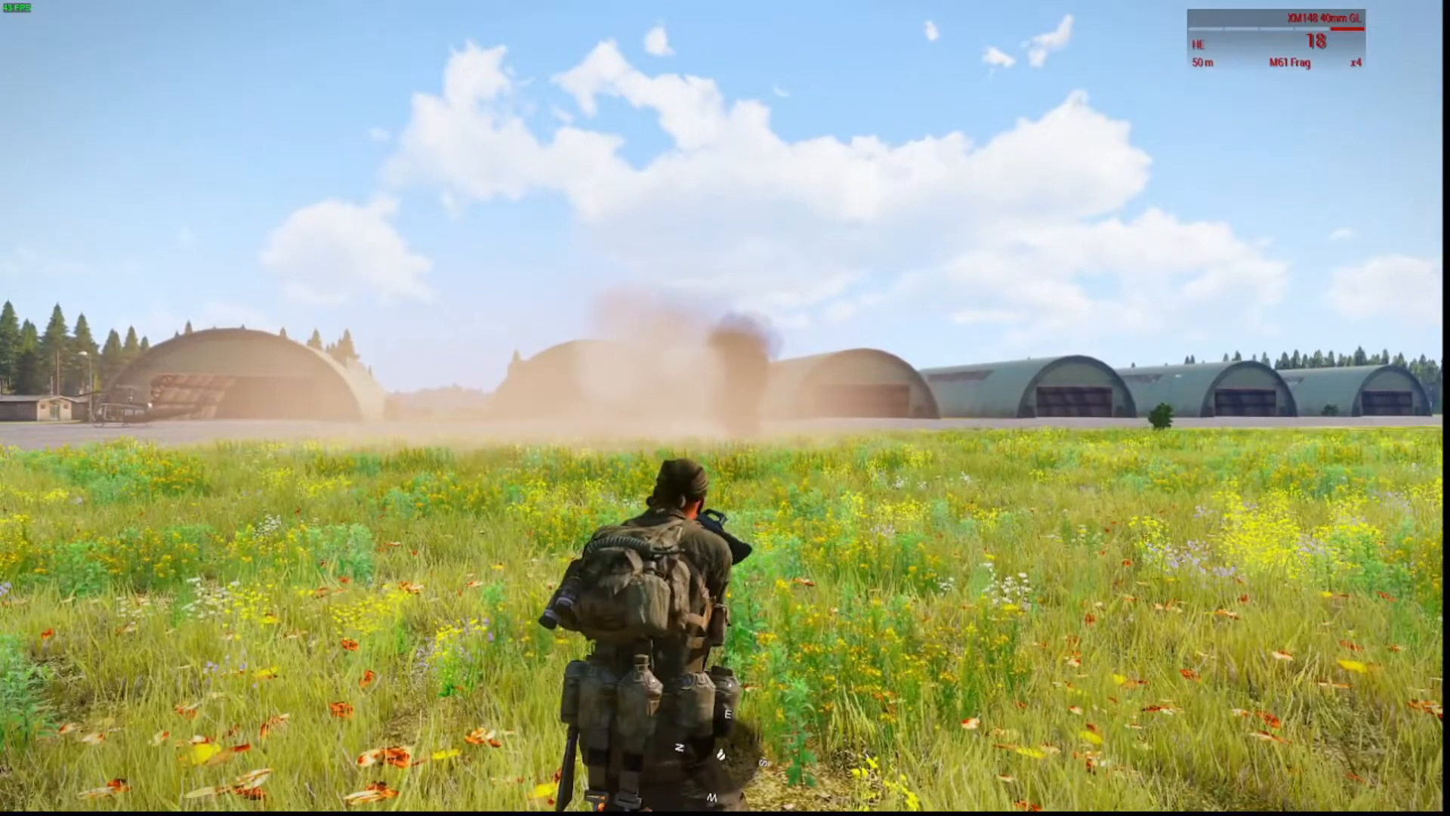
right_click(725, 407)
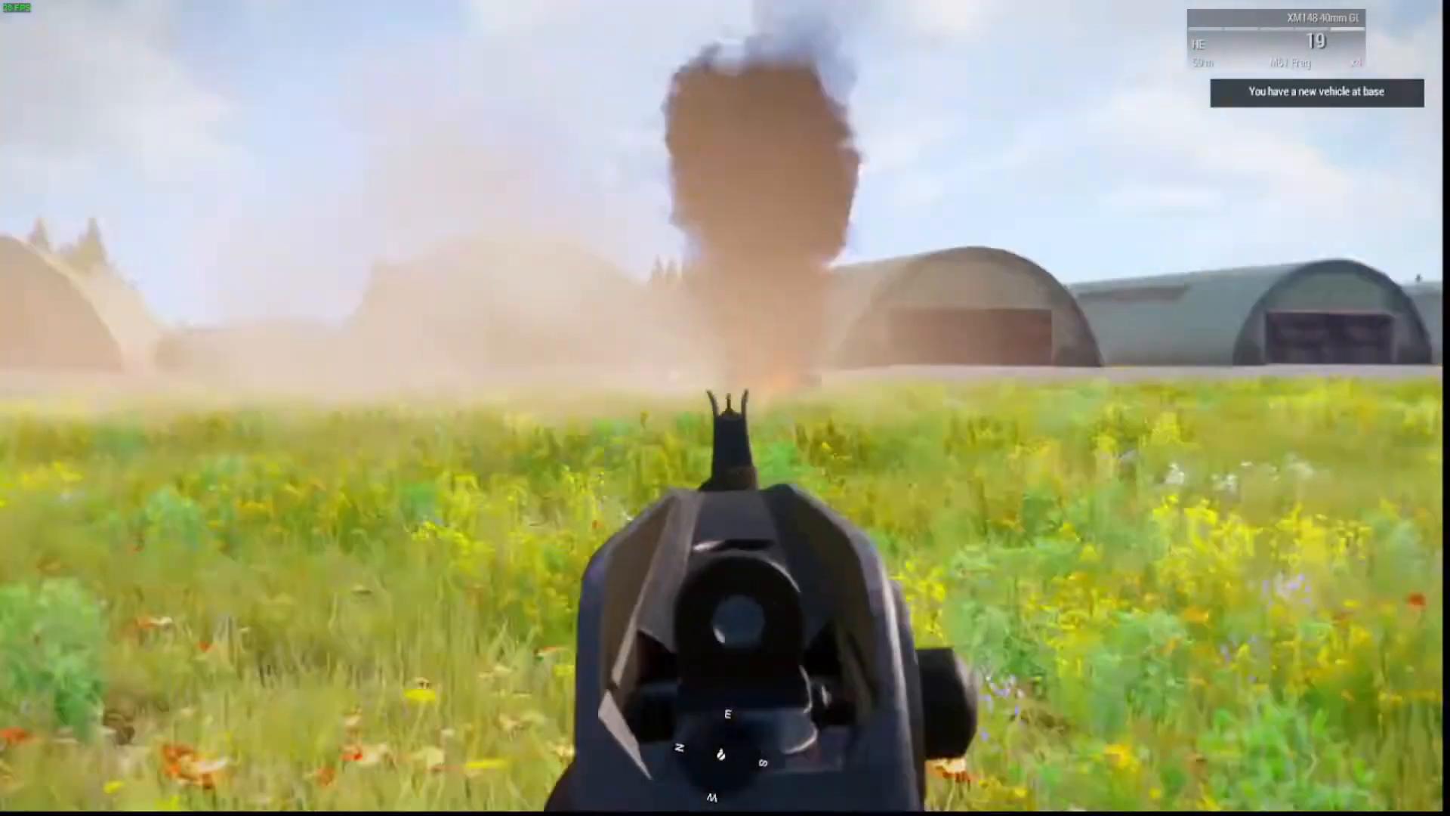
right_click(725, 408)
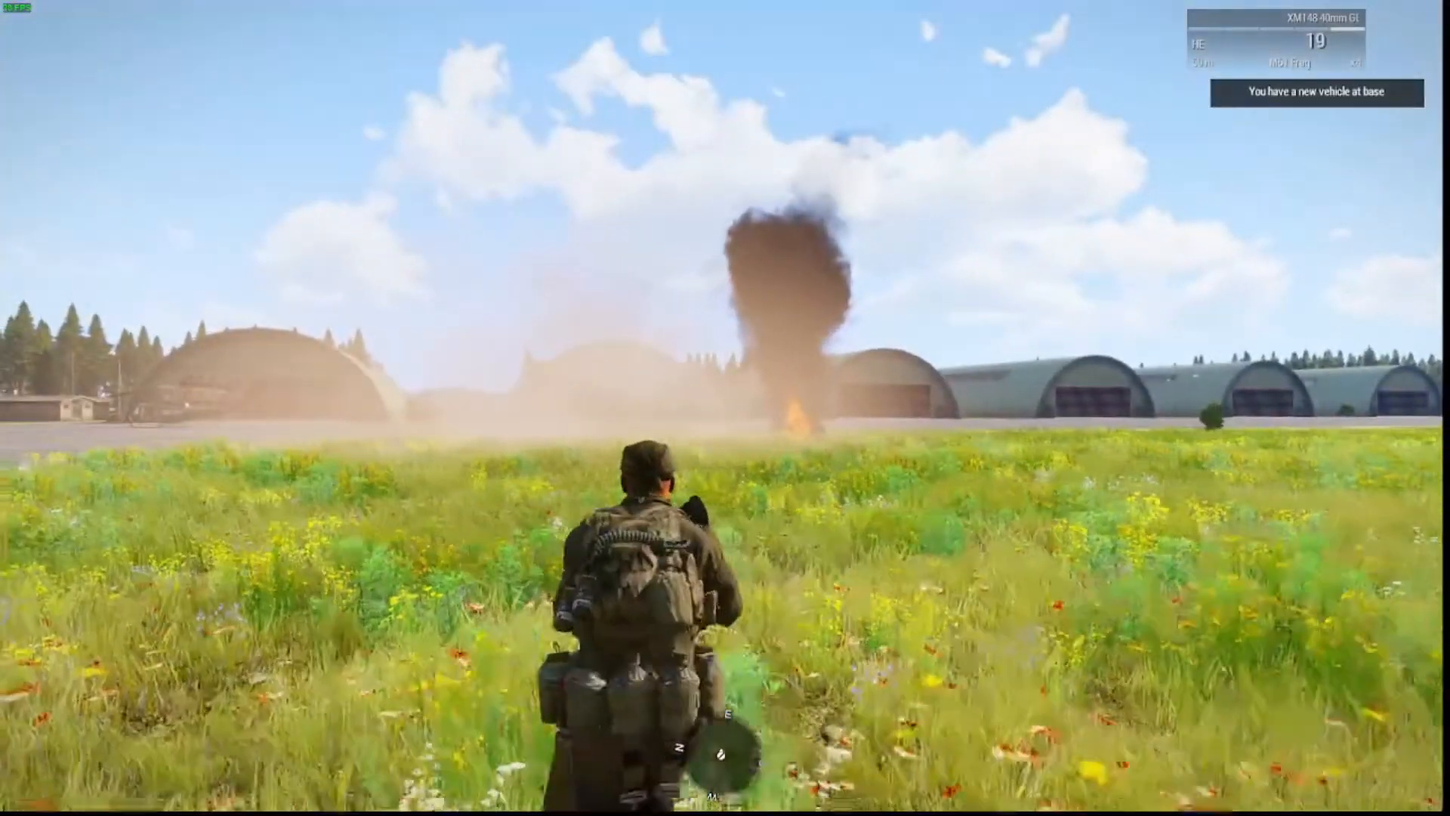
- Run past the burning jeep onto the concrete apron towards the reward vehicle parked in front of the hangar
key(w)
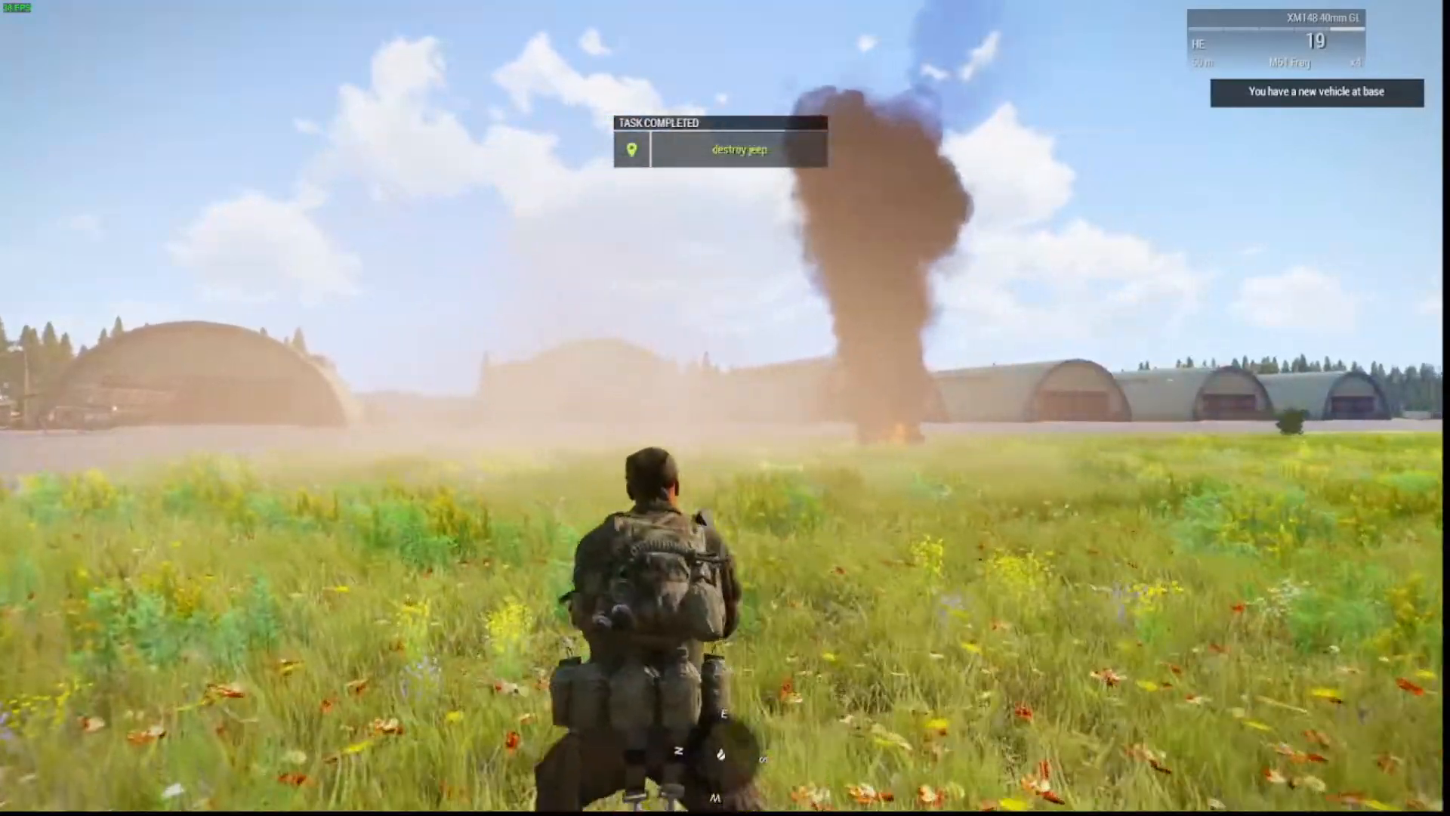
key(w)
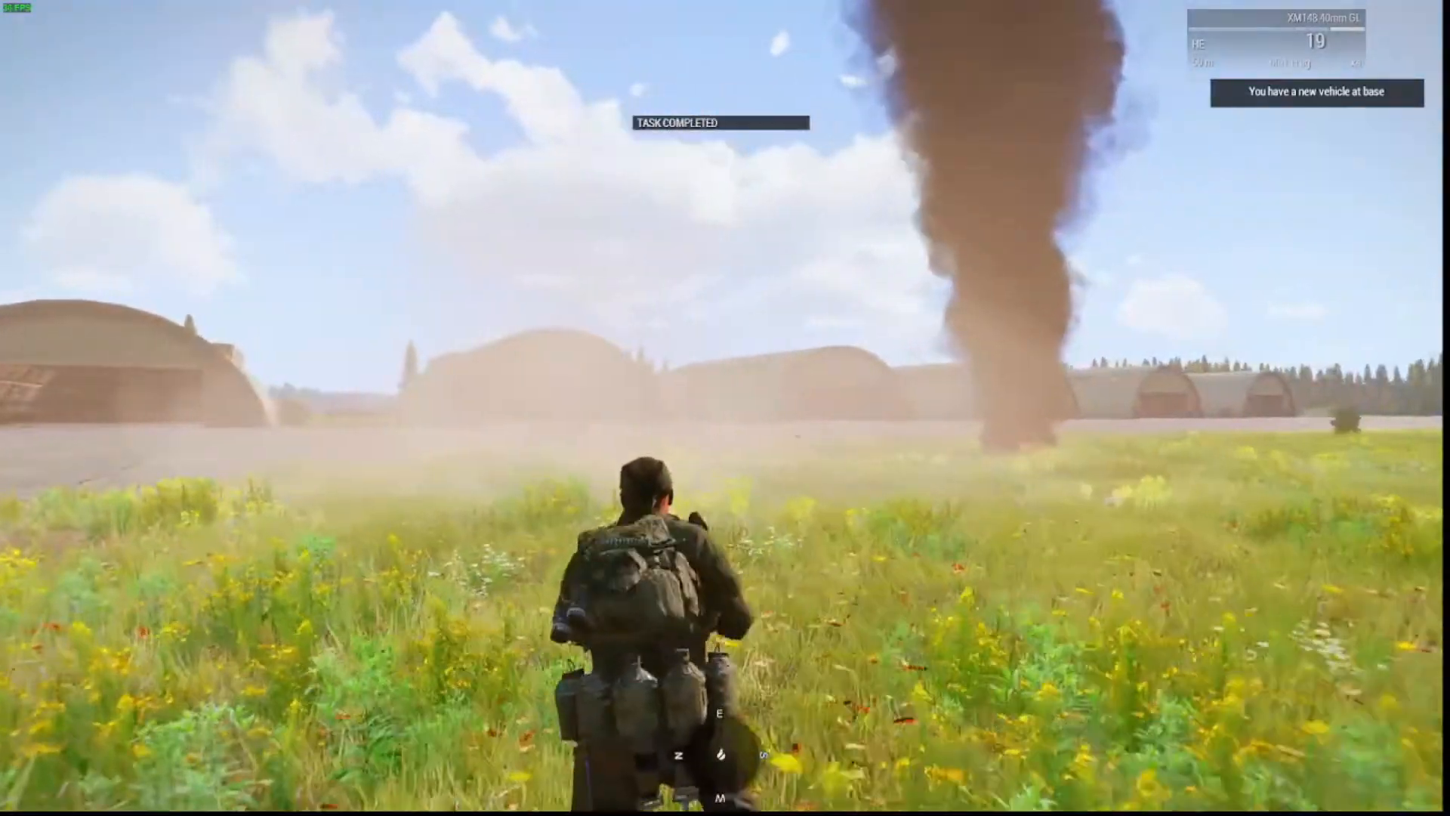
key(w)
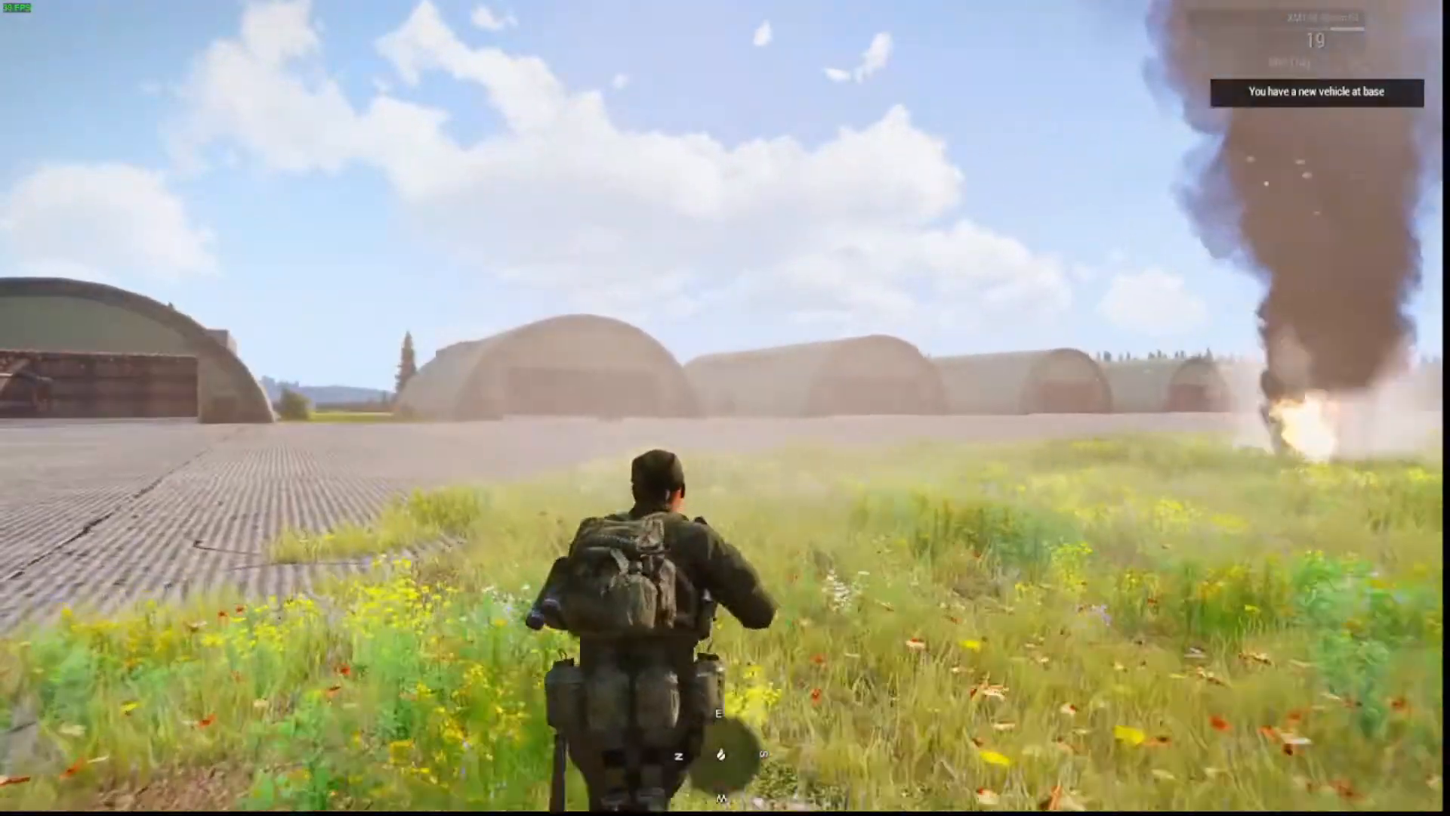
key(w)
key(w)
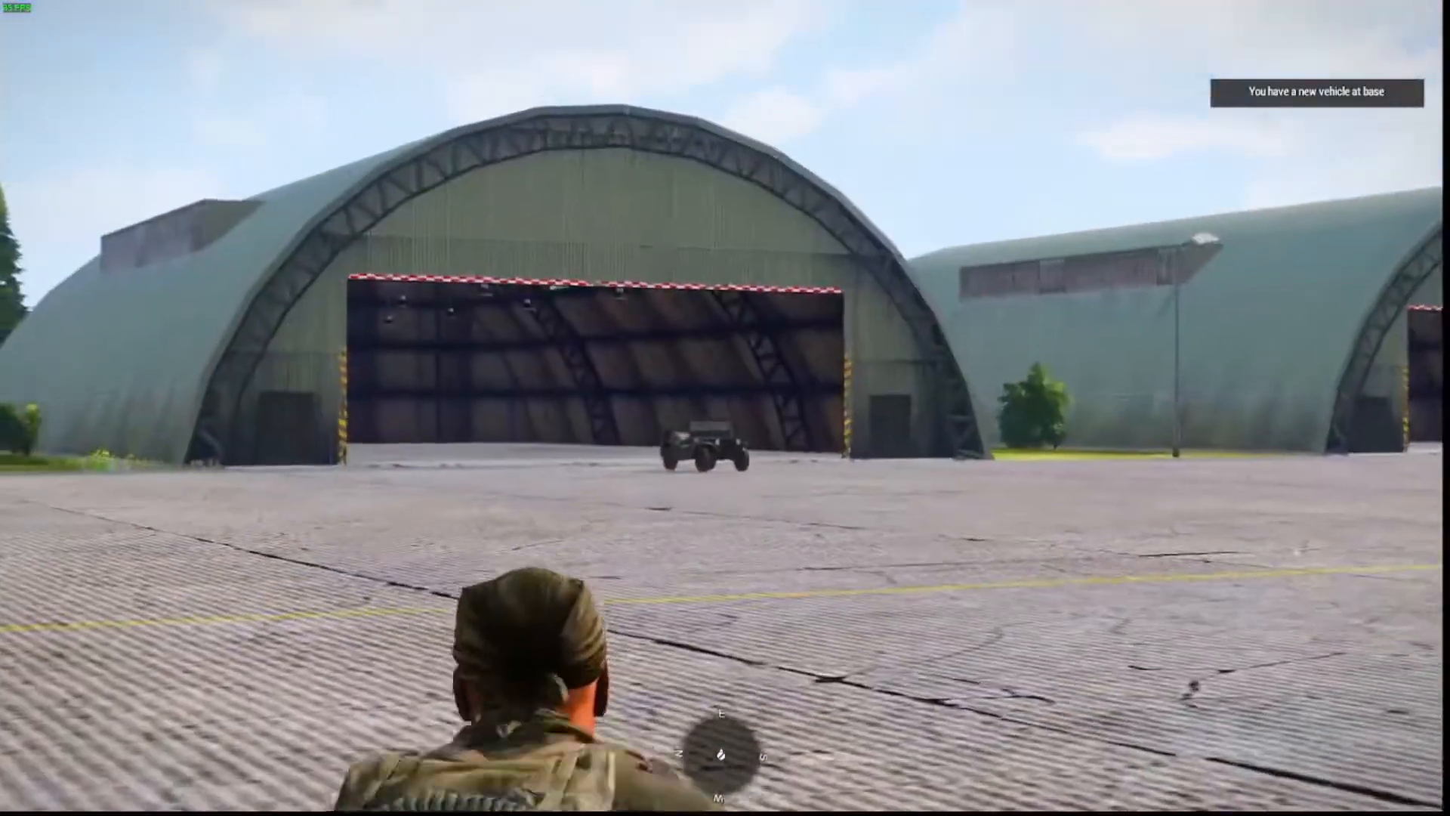
key(w)
key(w)
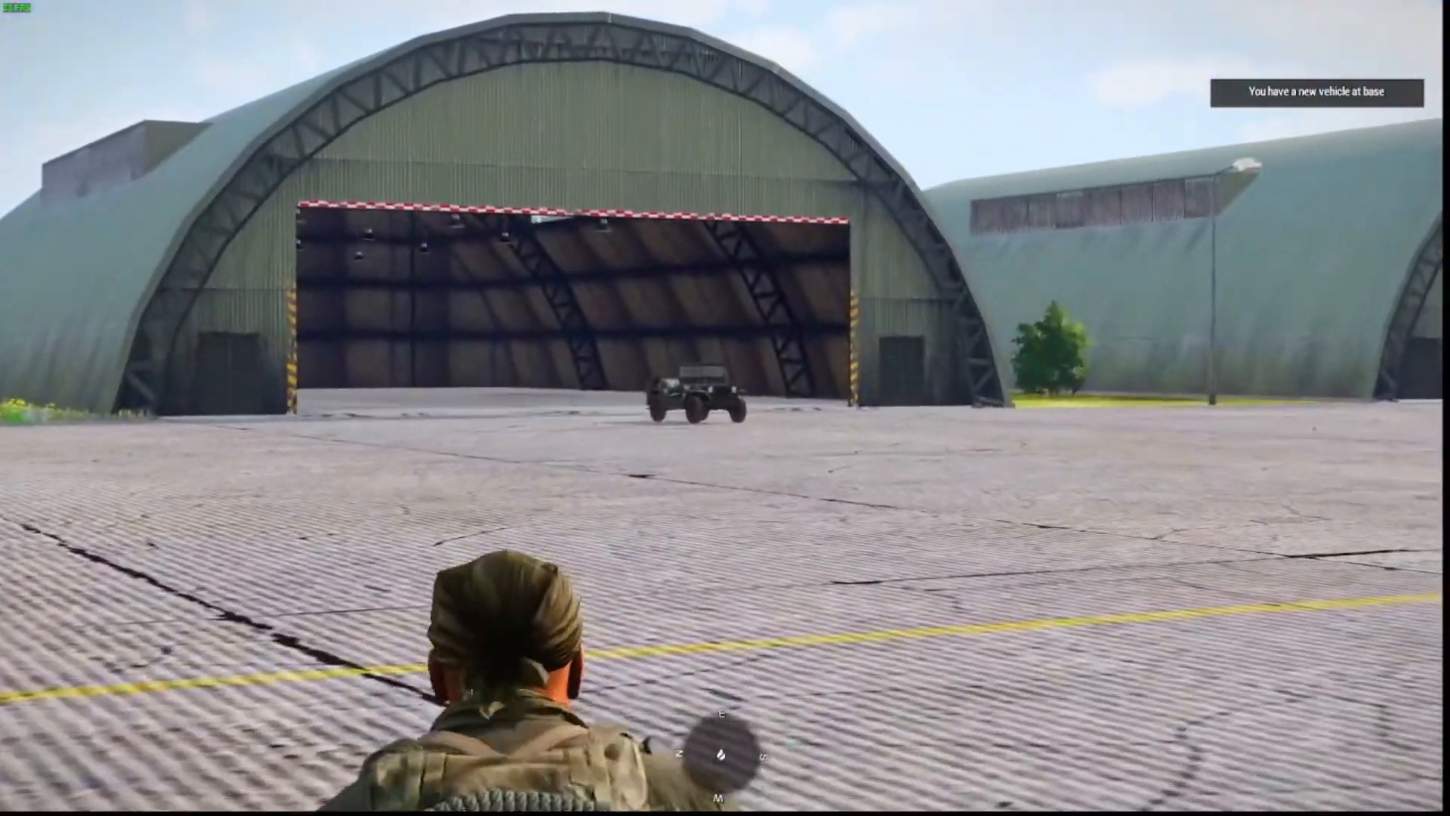
key(w)
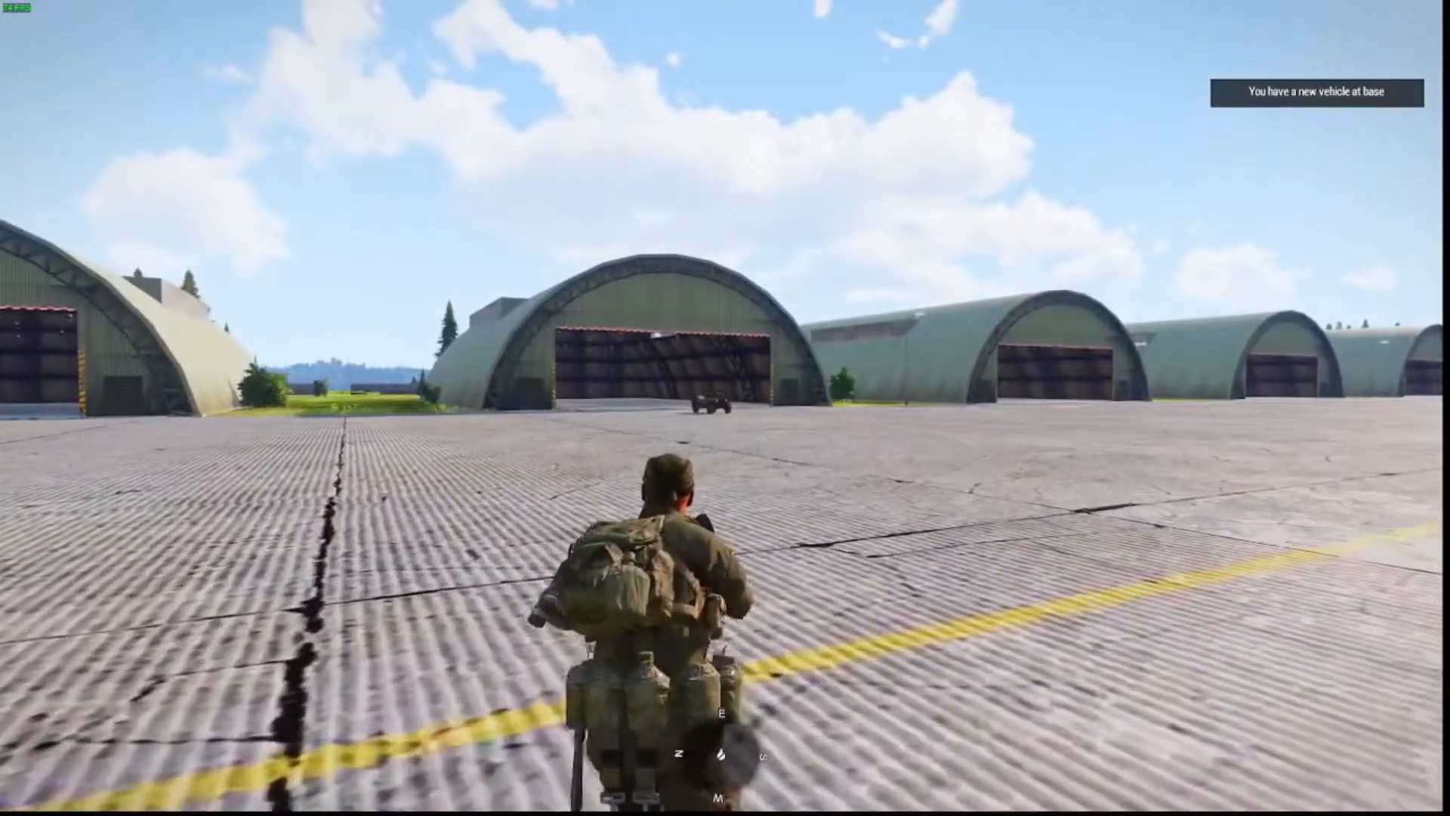
key(w)
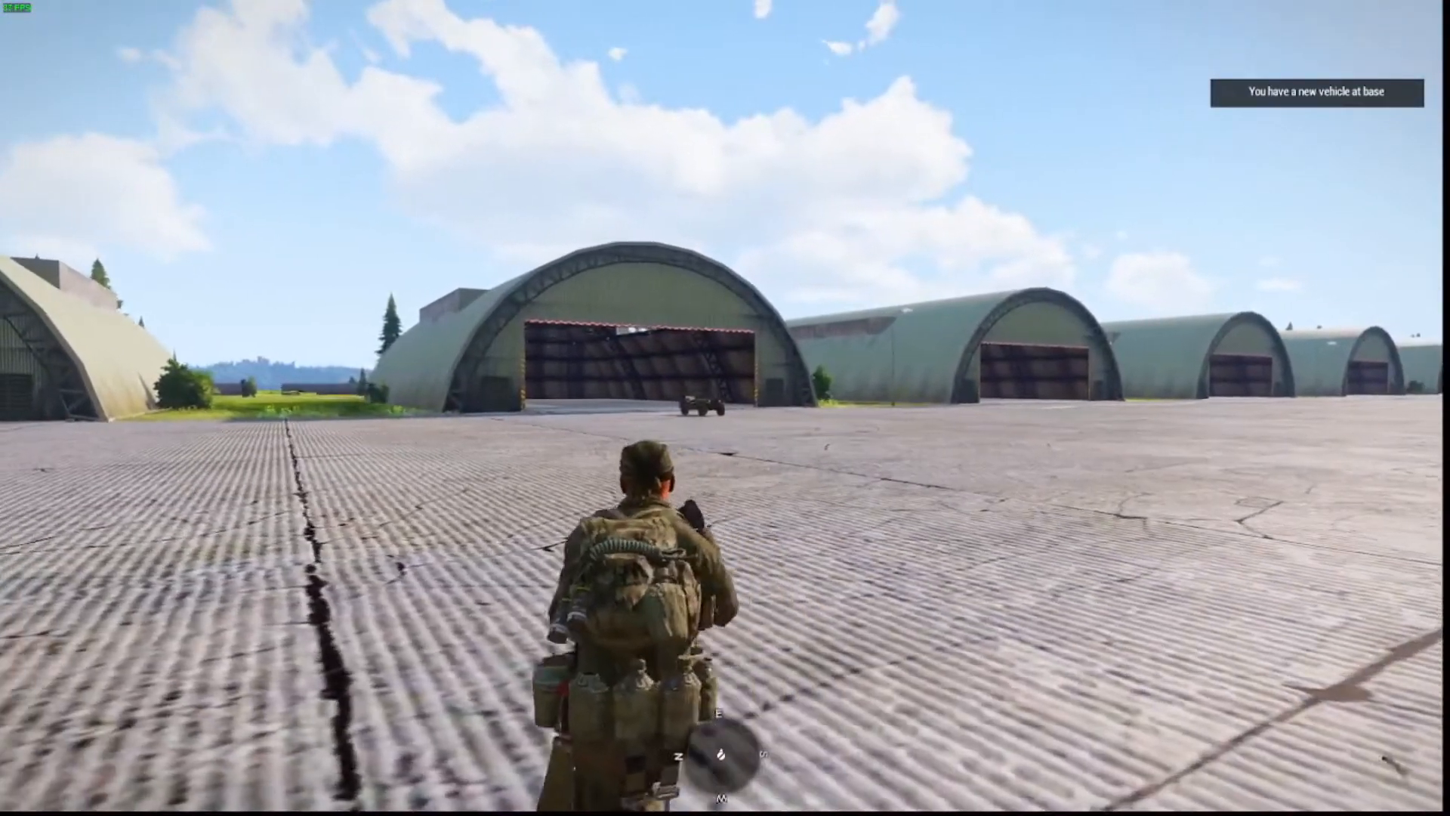
- Fire repeated HE grenades over the iron sights at the reward vehicle in front of the hangar to blow it up
key(KP_Enter)
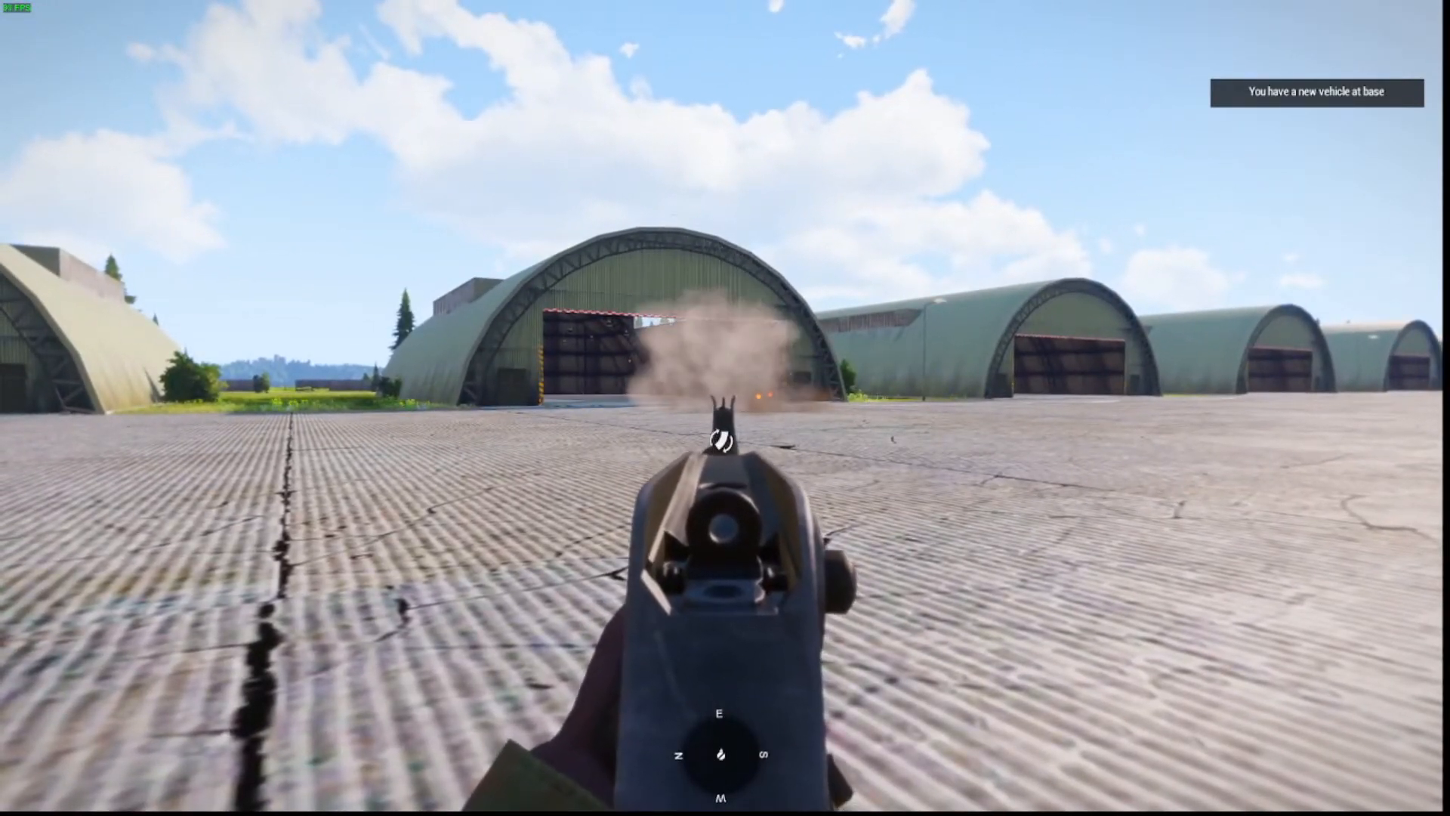
key(KP_Enter)
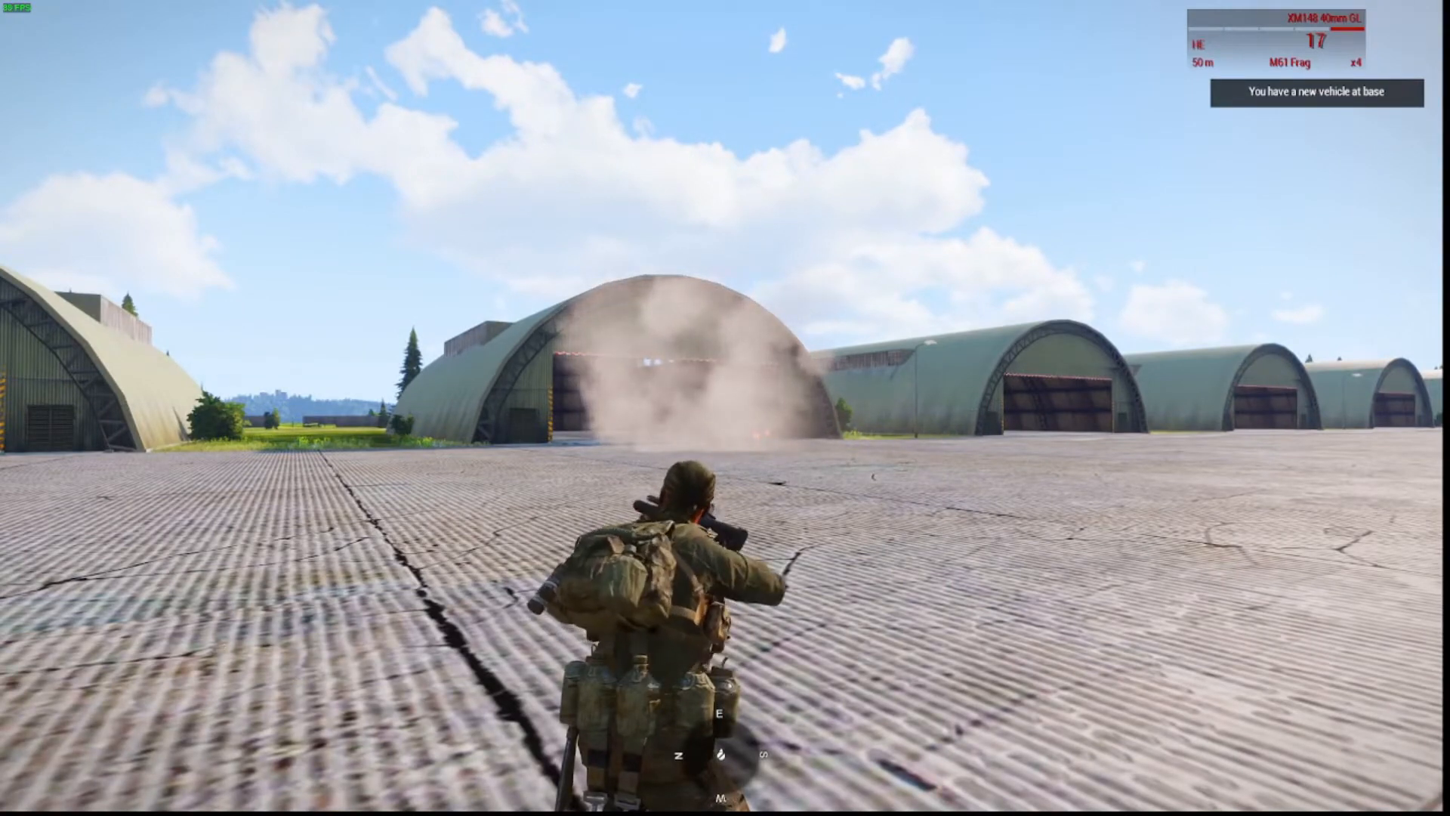
key(KP_Enter)
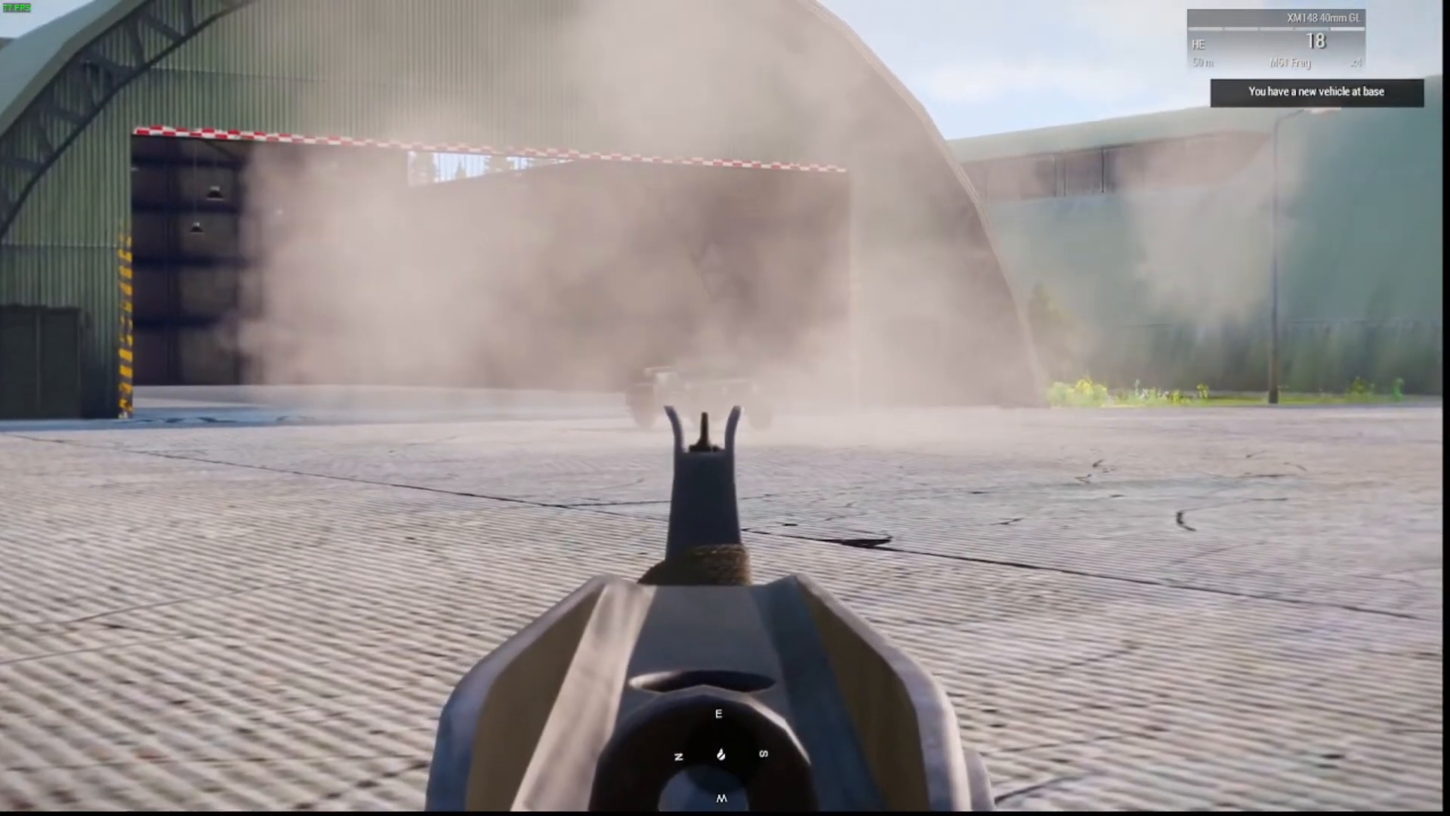
click(722, 441)
click(721, 440)
key(KP_Enter)
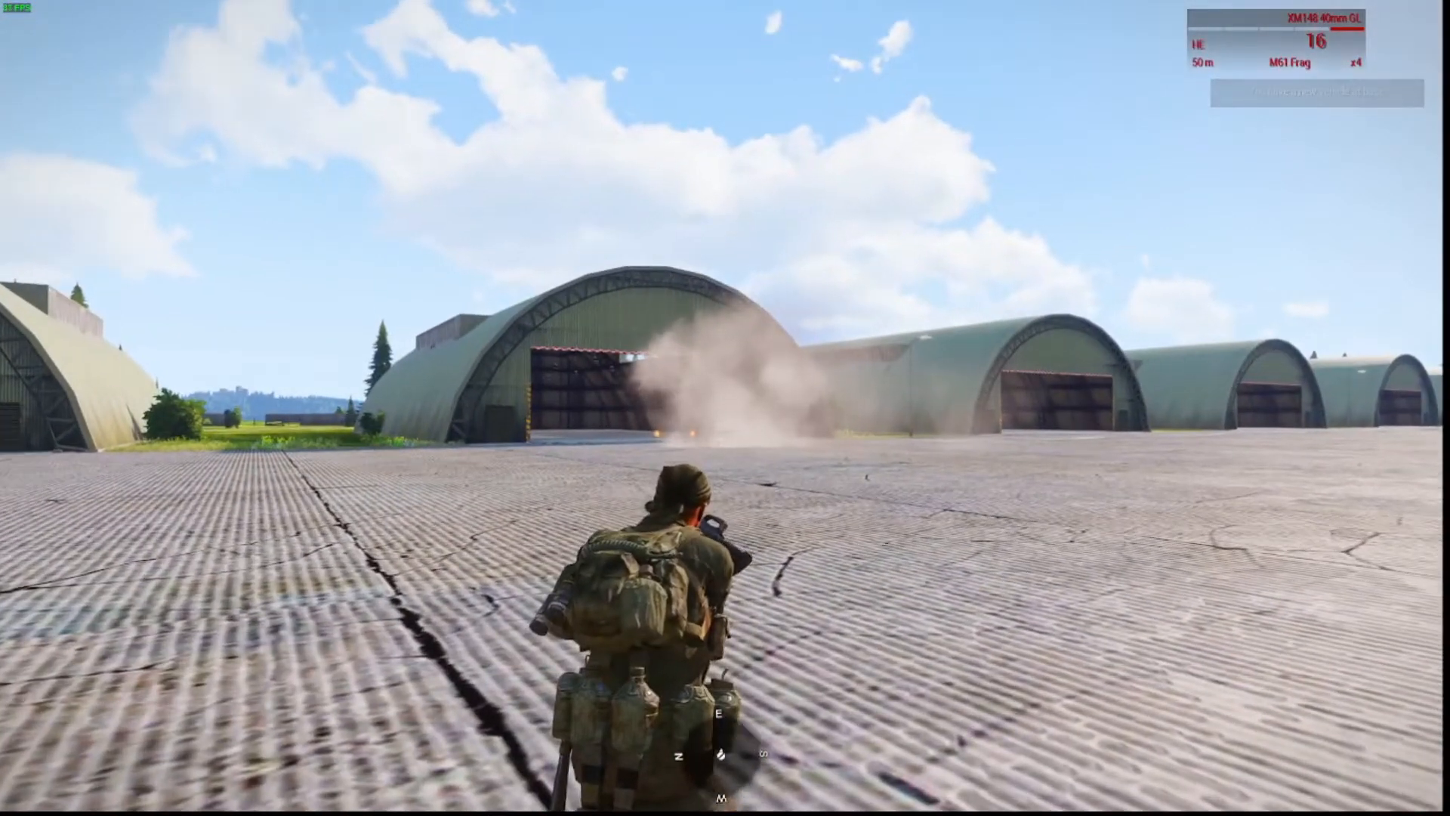
right_click(721, 408)
right_click(721, 407)
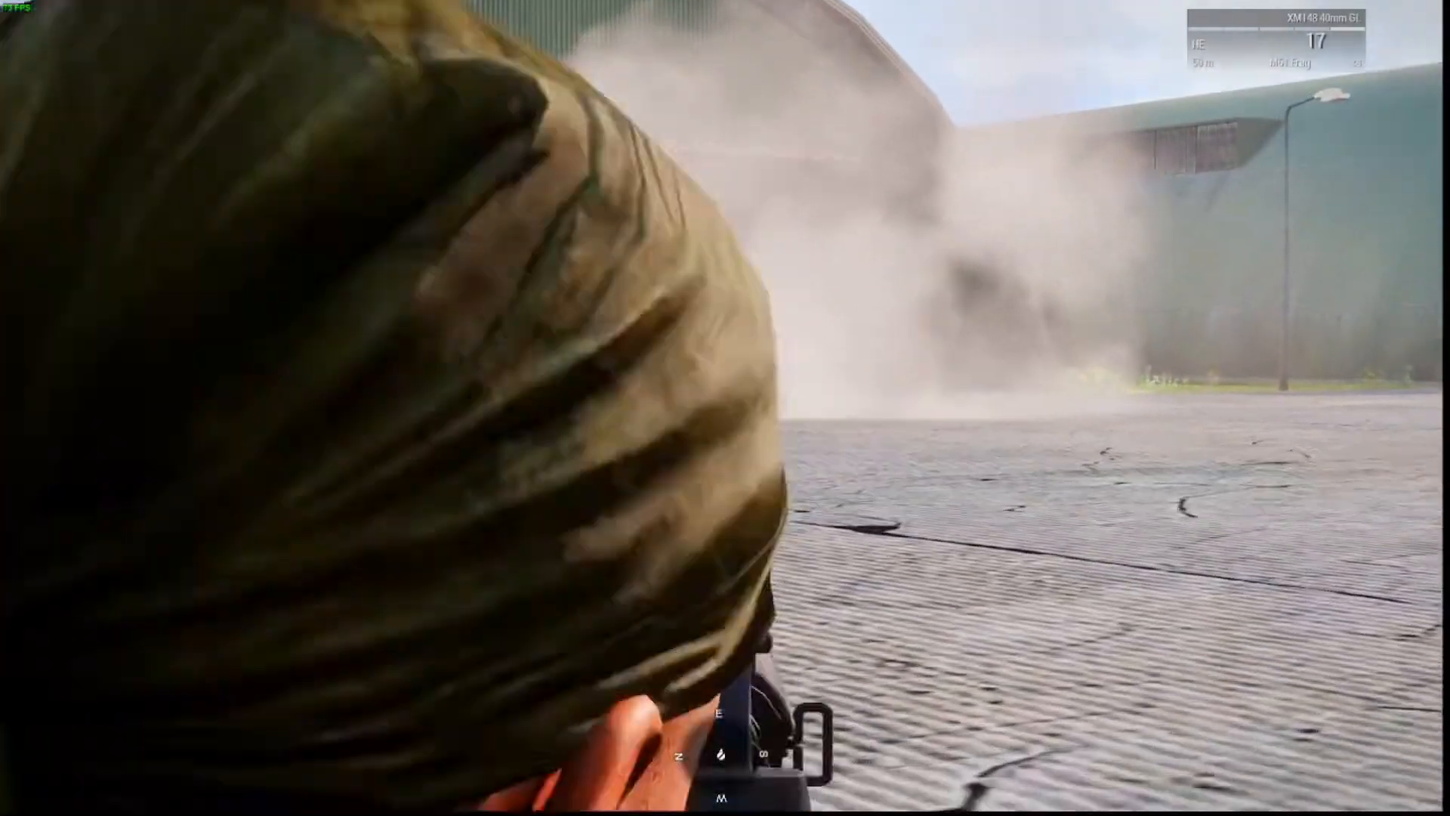
click(721, 440)
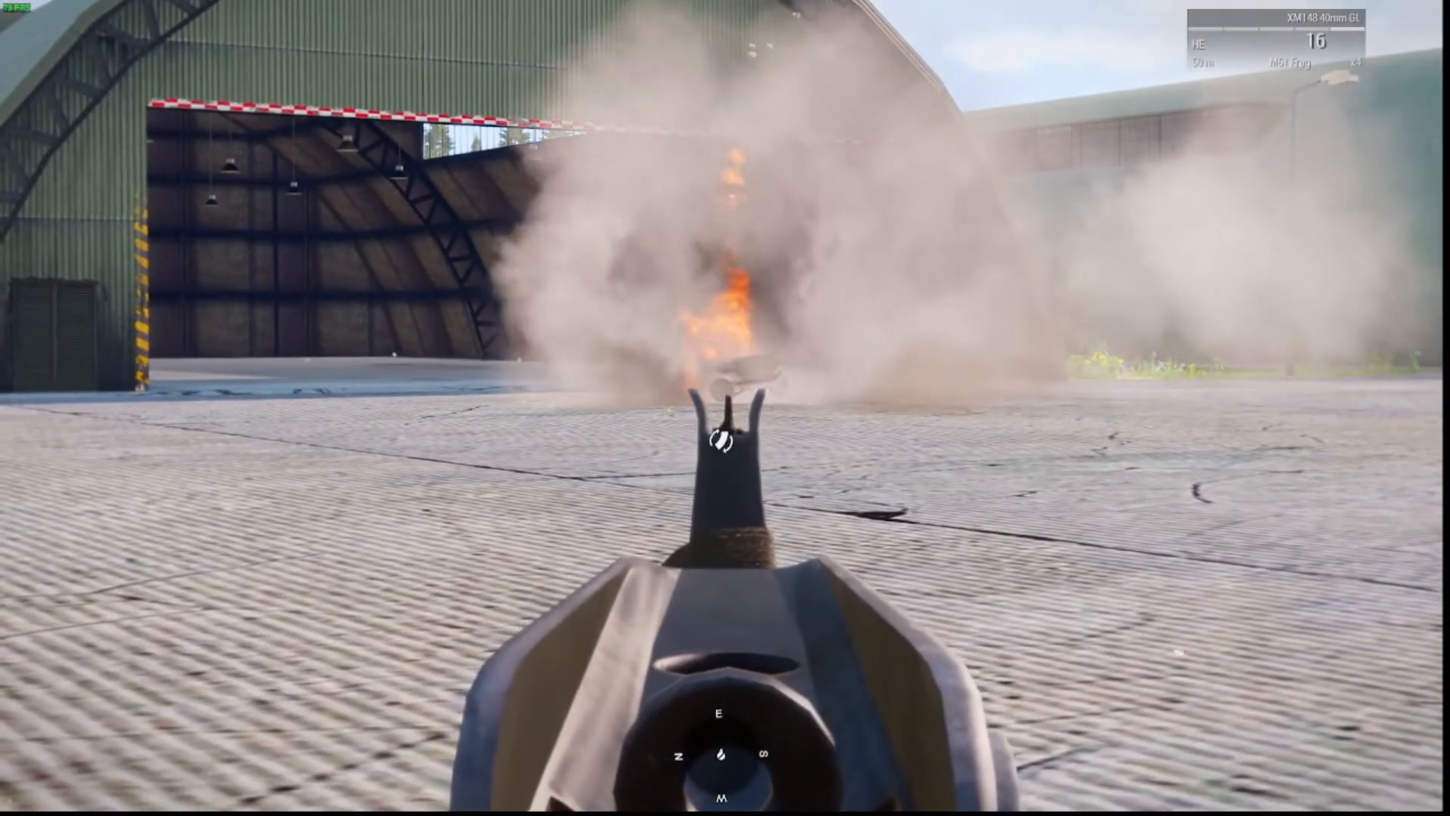
right_click(721, 440)
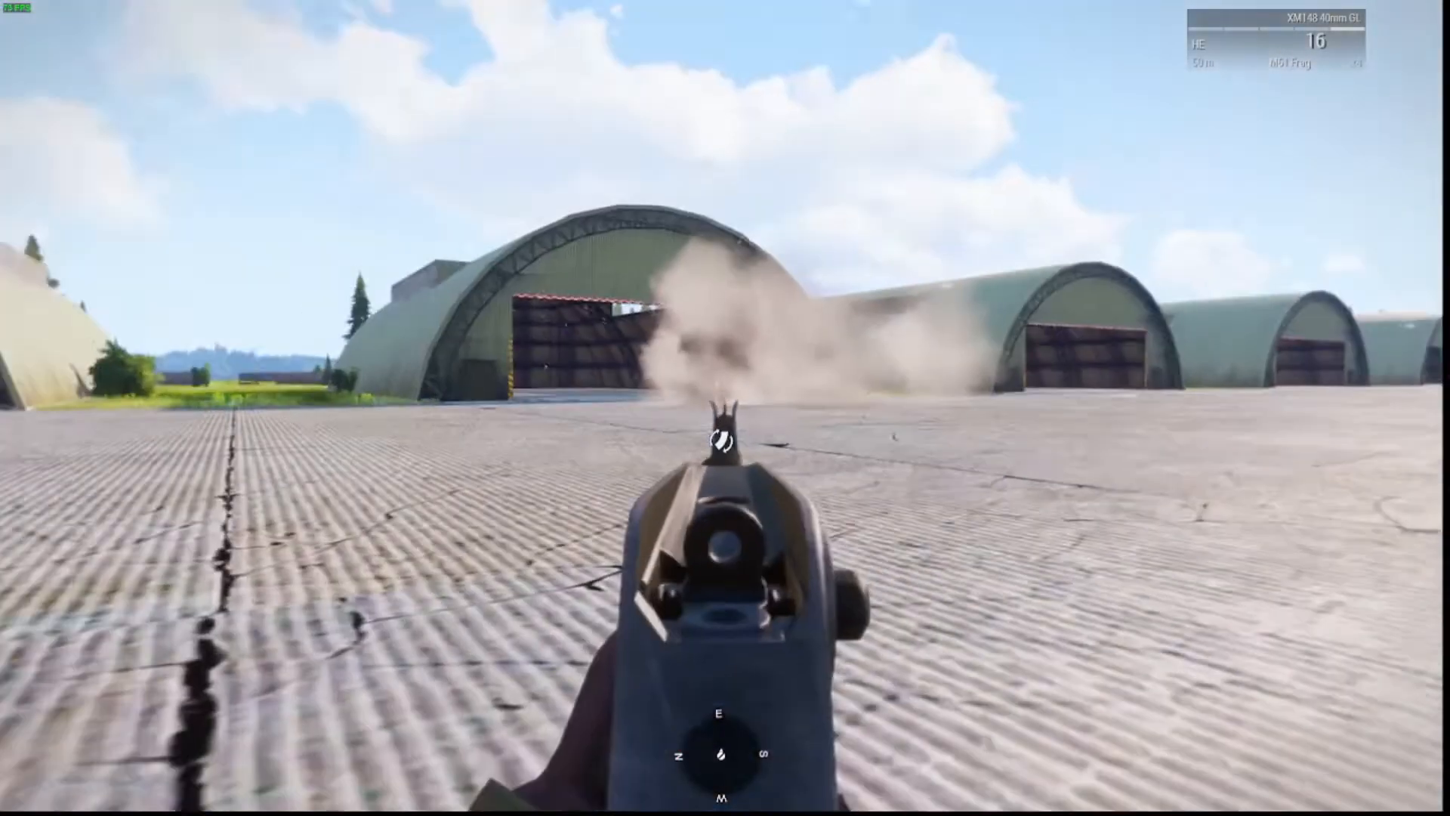
- Reload the grenade launcher and aim at the respawned vehicle in front of the hangar
key(r)
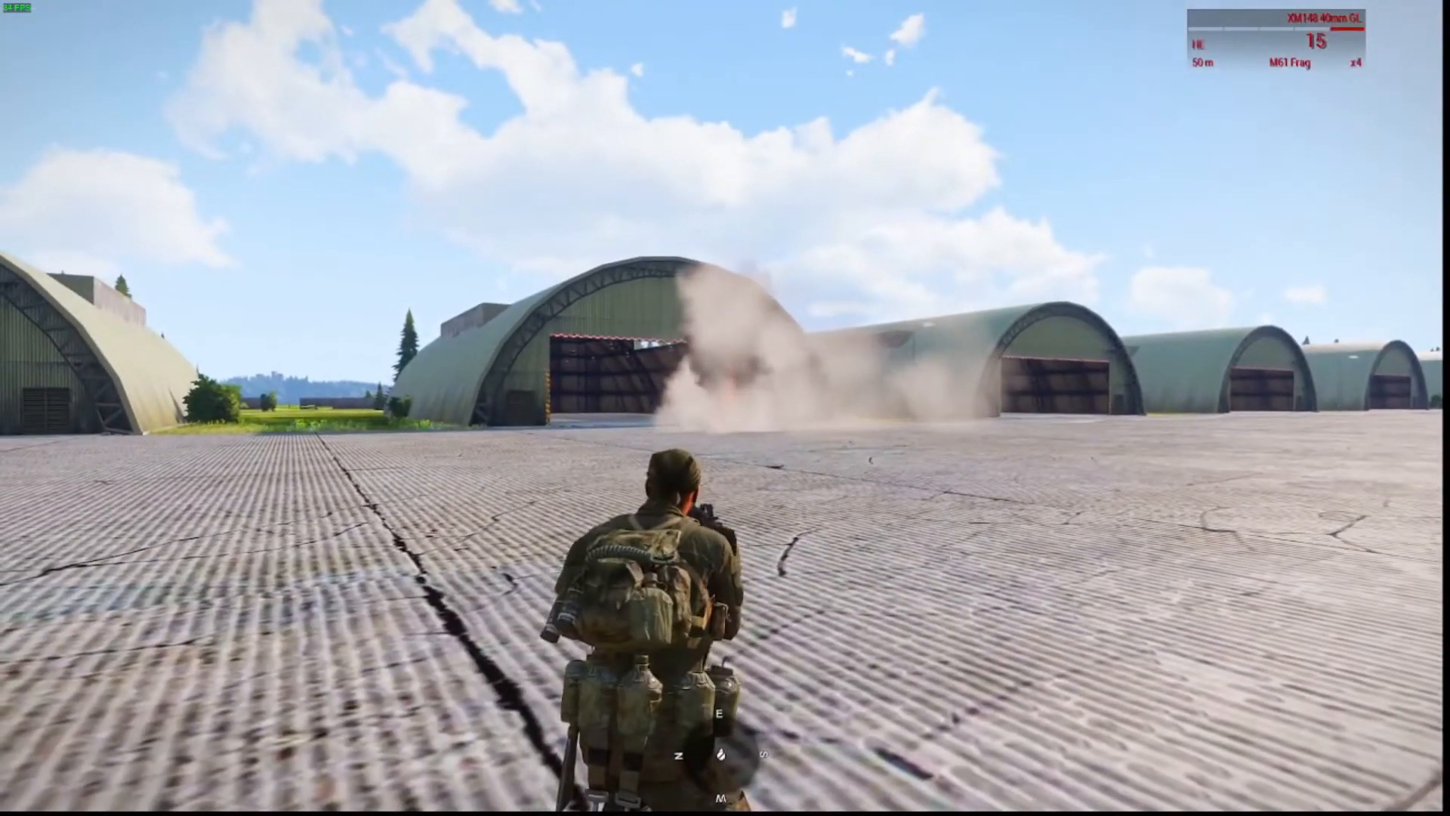
right_click(721, 408)
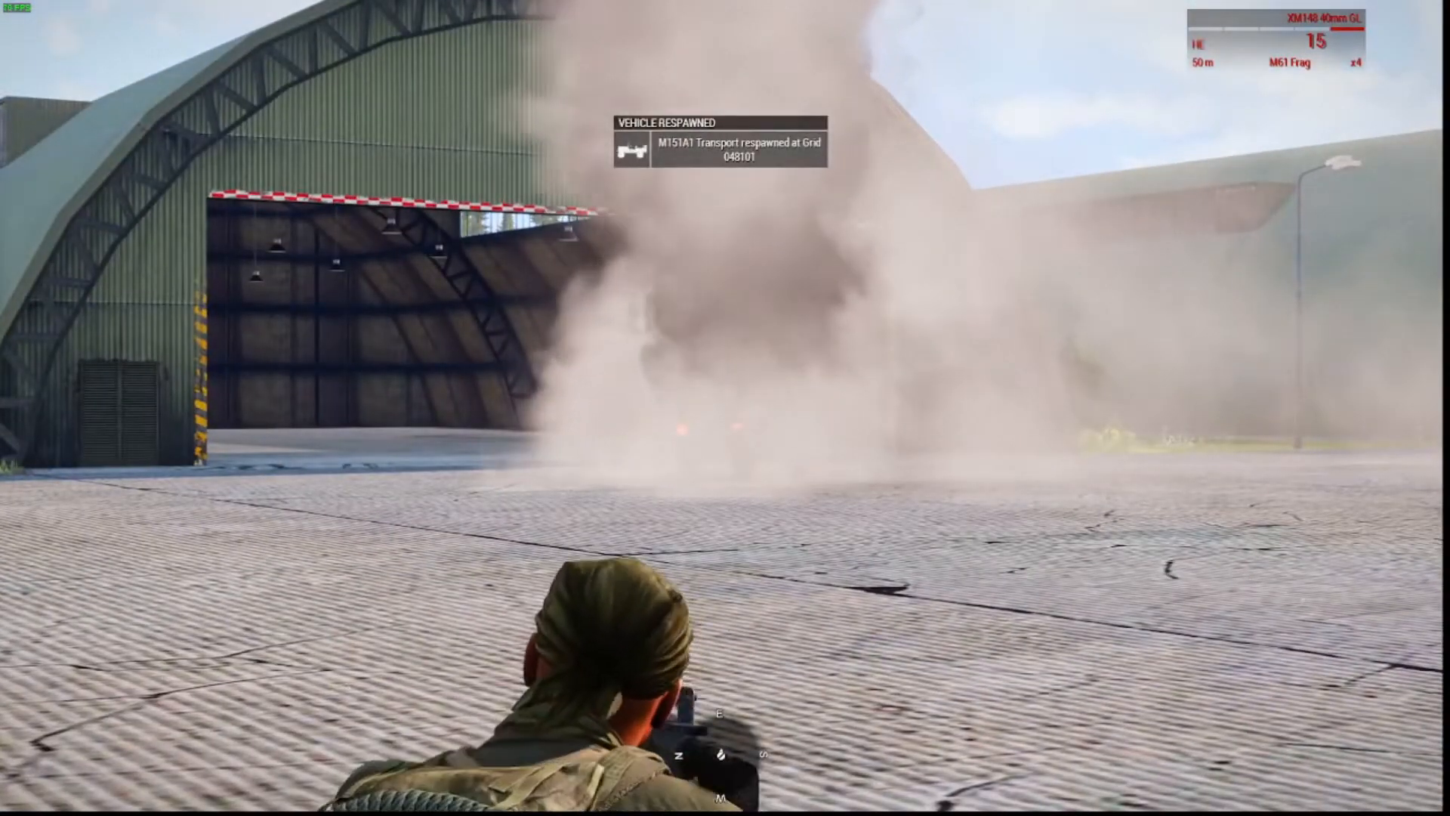
right_click(721, 408)
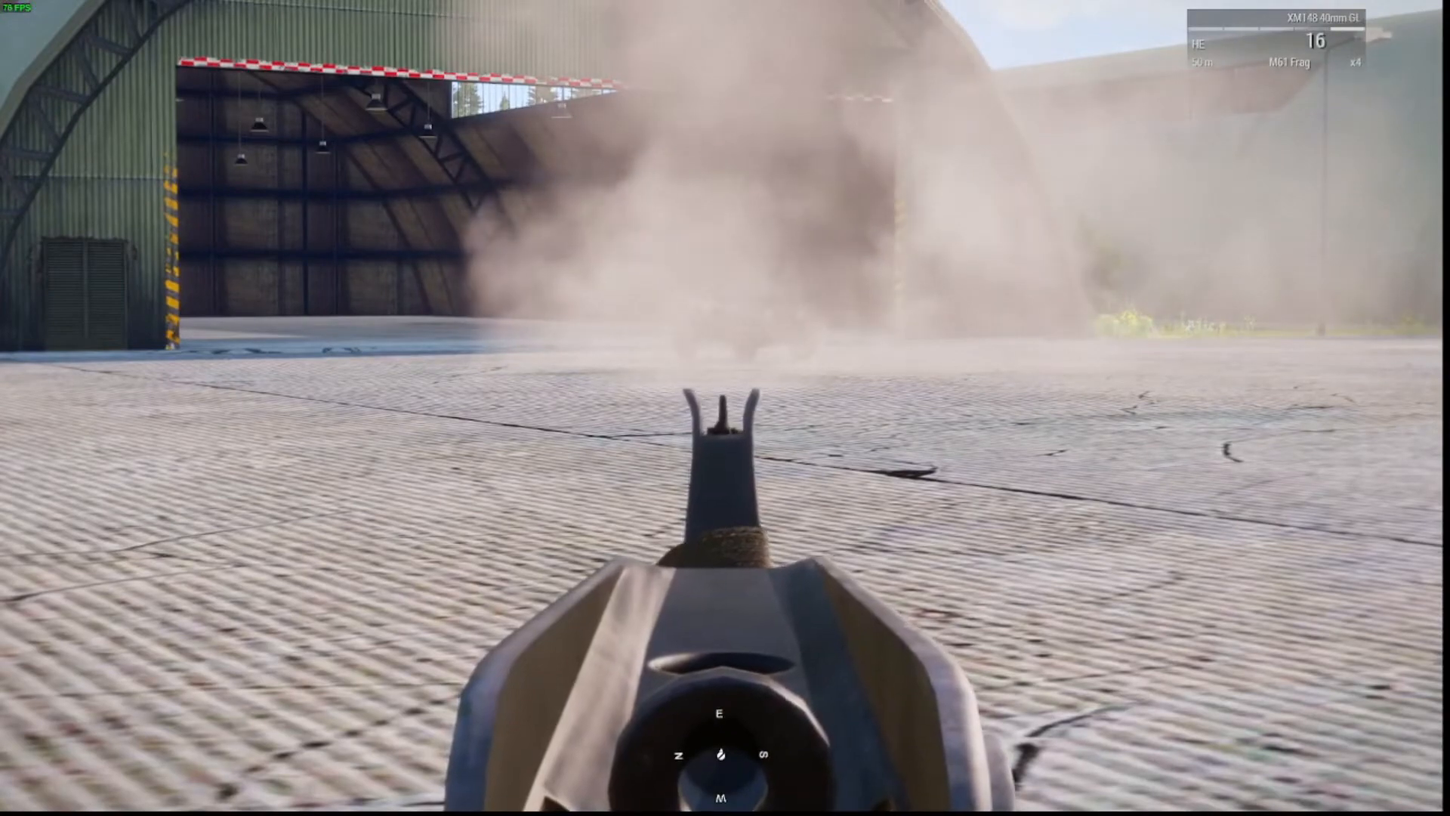
- Switch to third-person view and run across the apron to check the respawned vehicle and the reward chopper
key(w)
key(d)
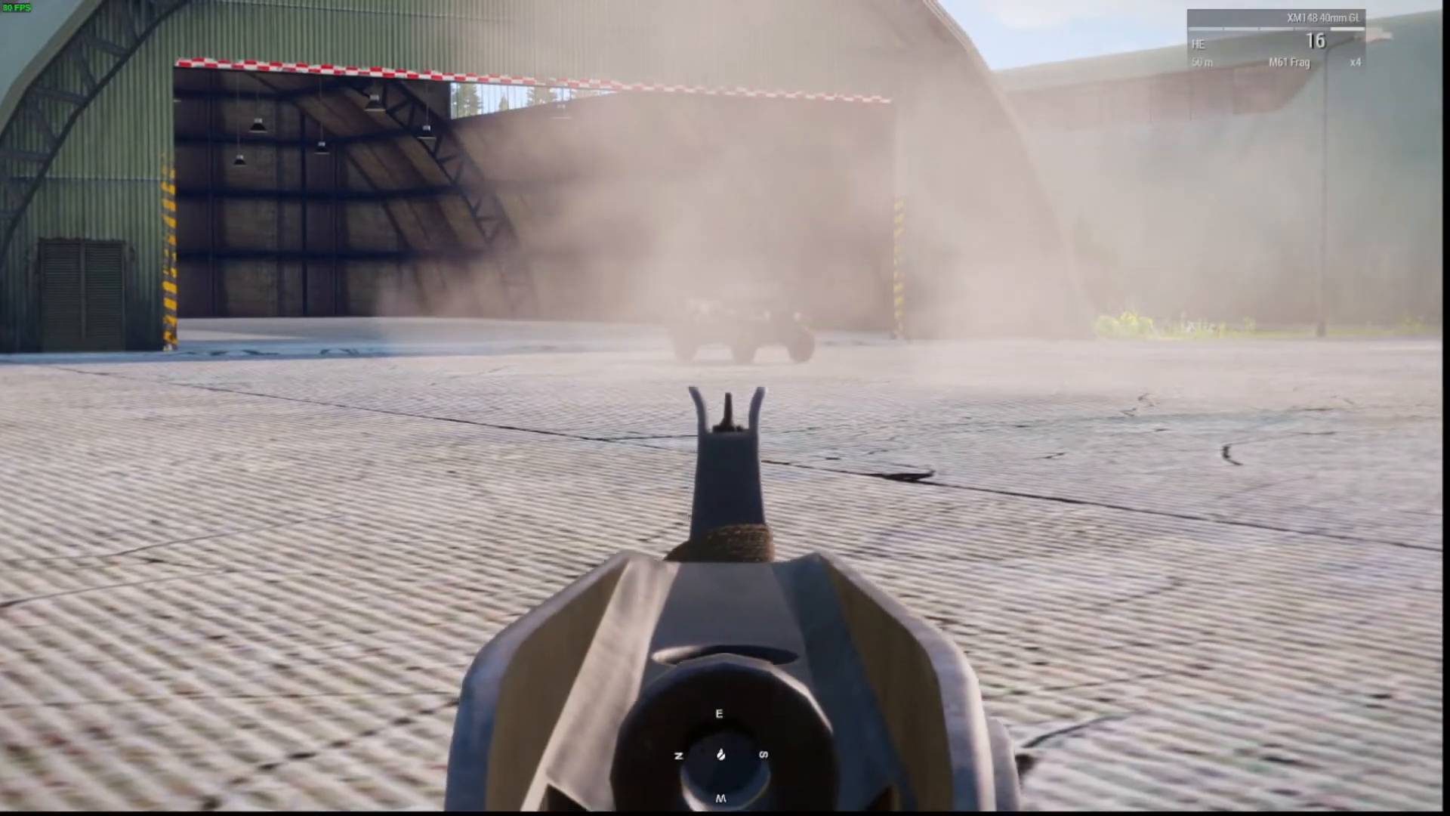
key(w)
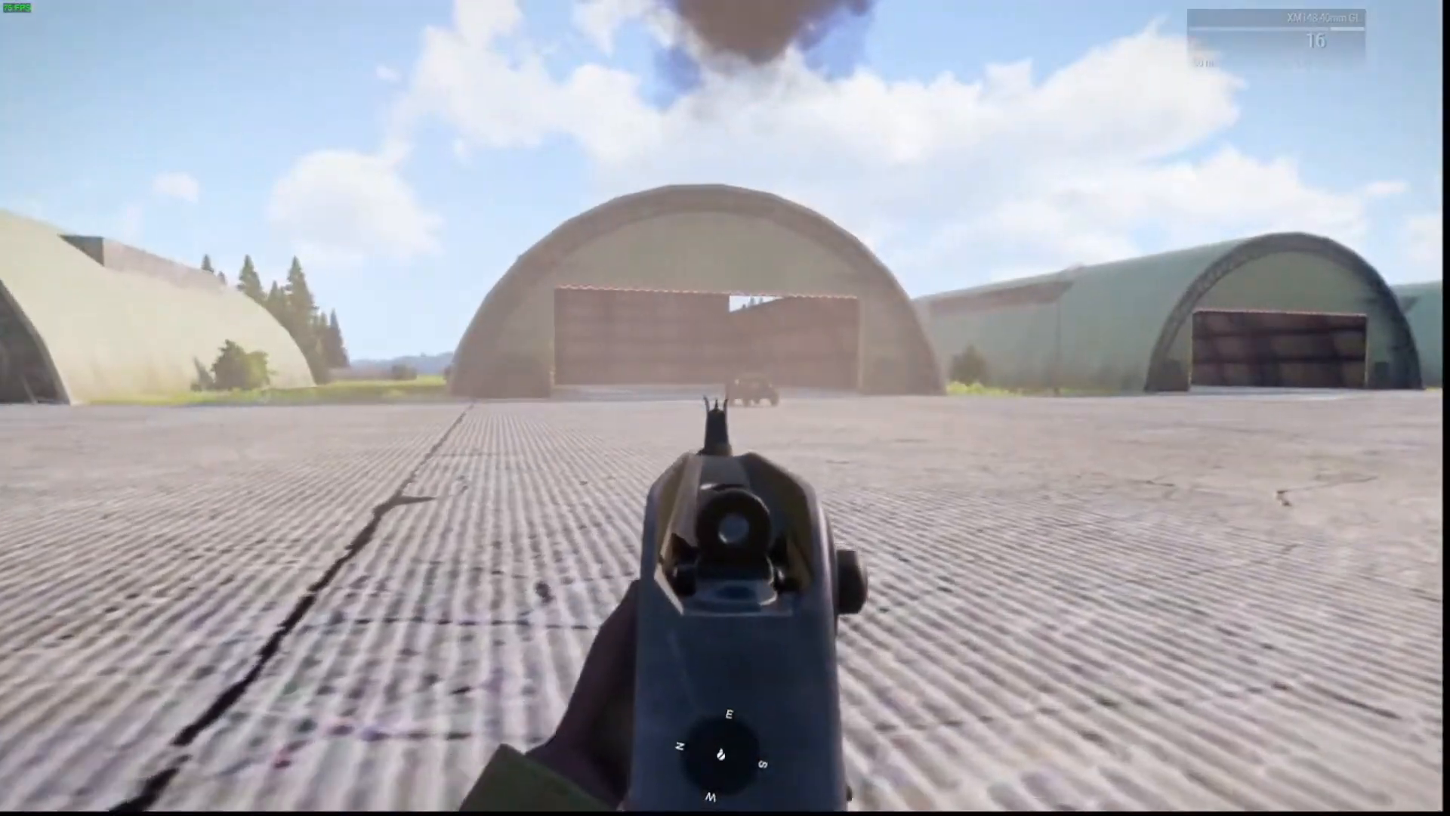
key(KP_Enter)
key(w)
key(w)
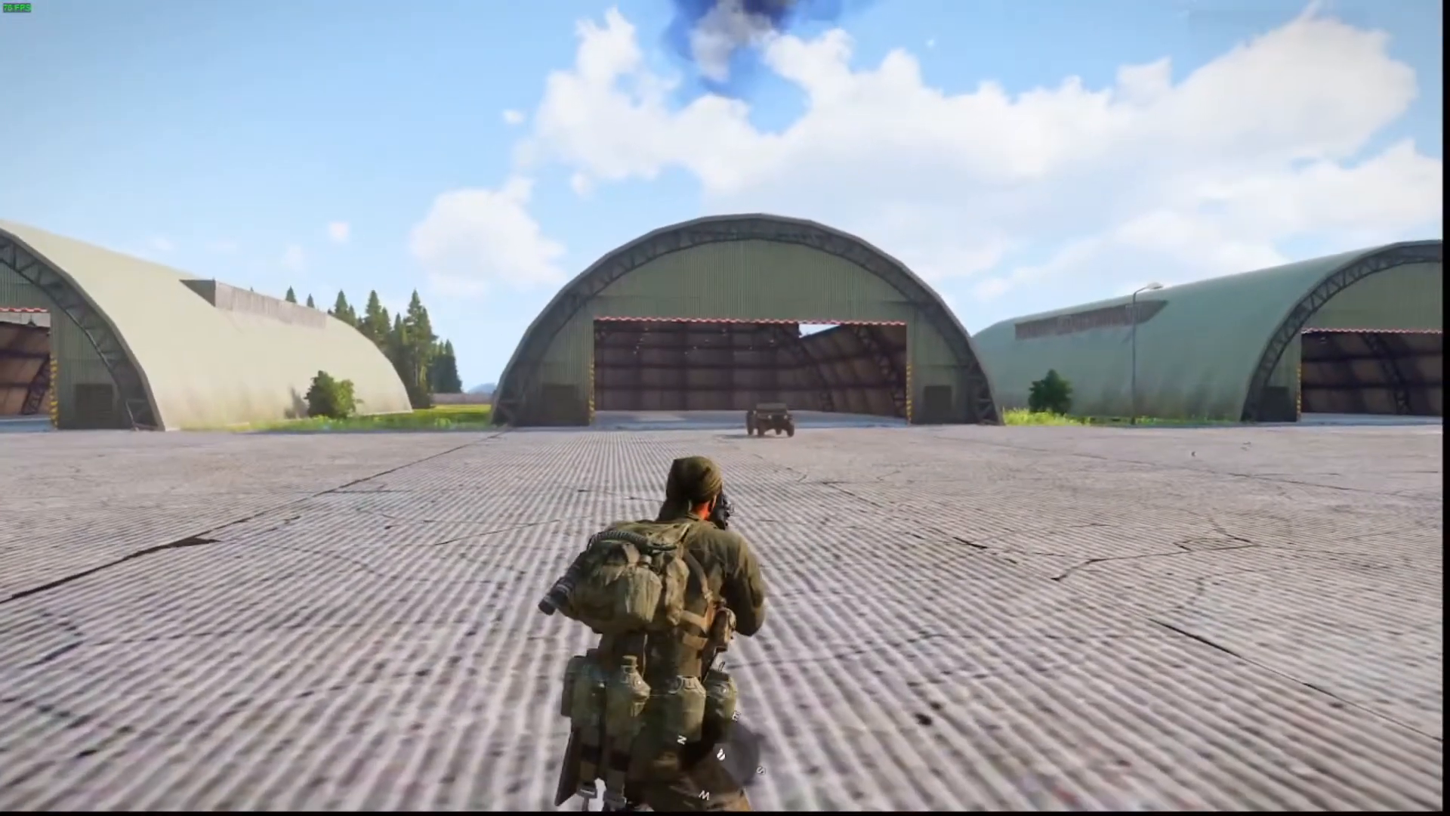
key(a)
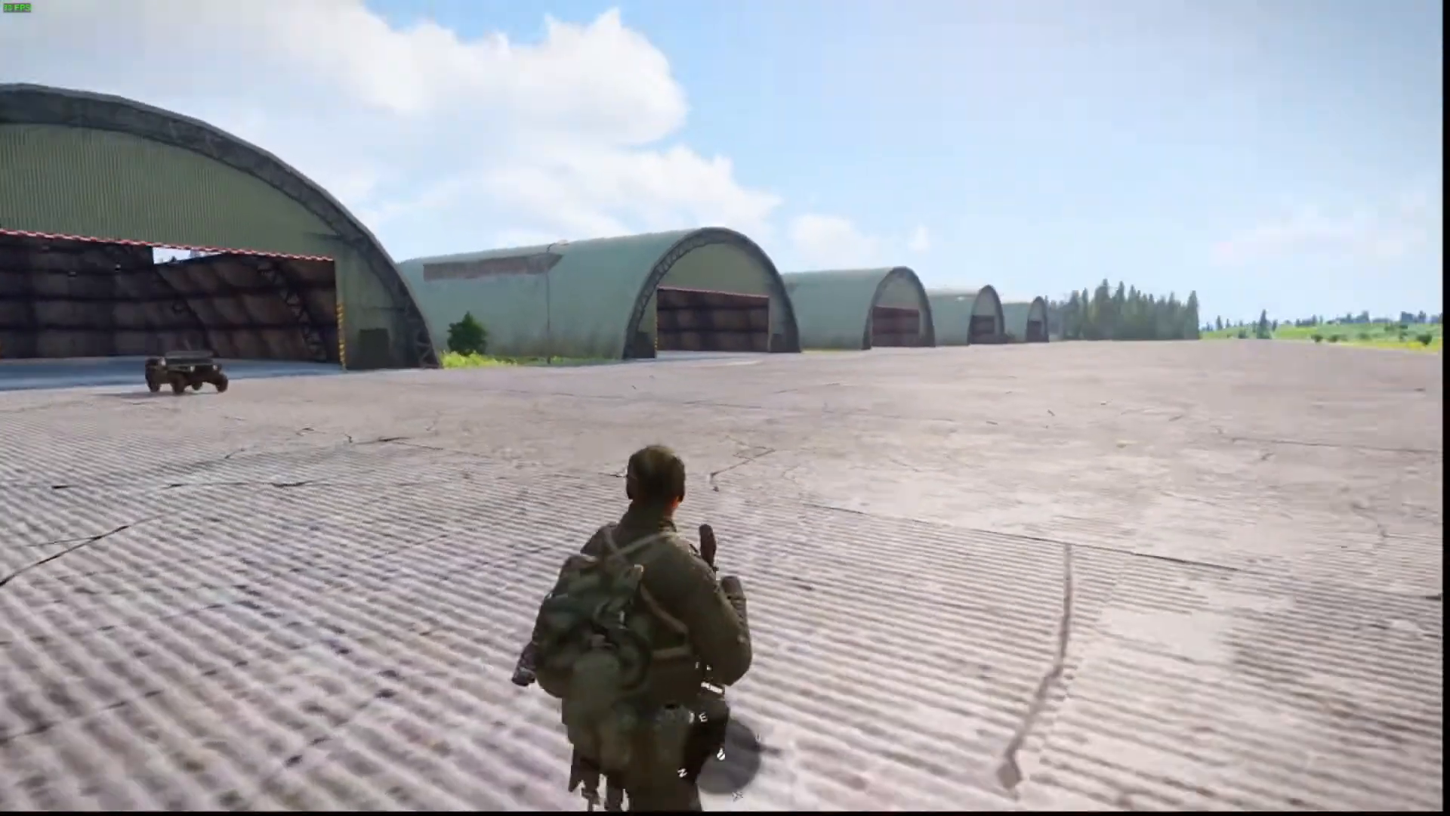
key(a)
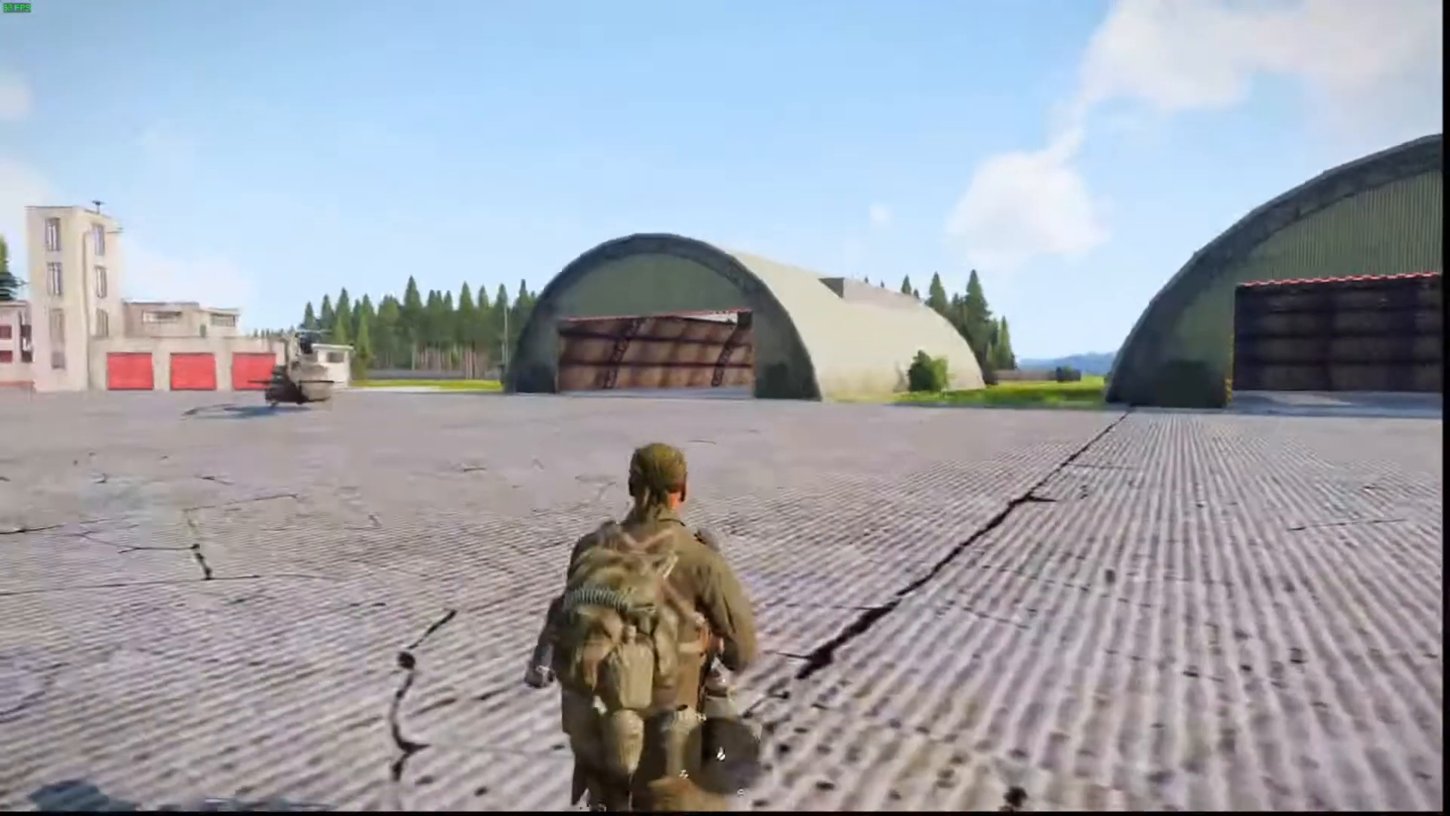
- Pause the play-test and return to the Eden editor
key(Escape)
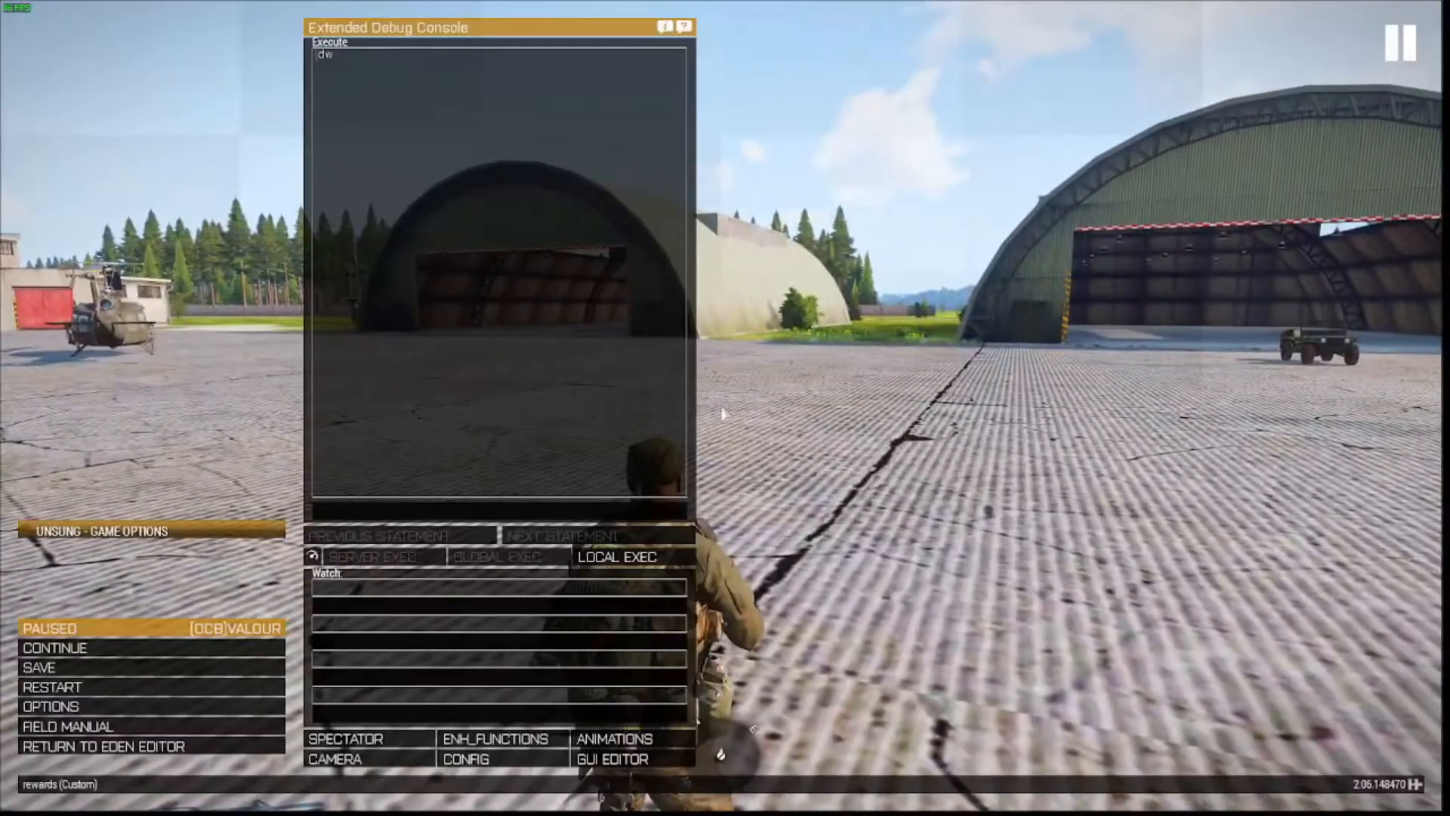
click(216, 750)
key(w)
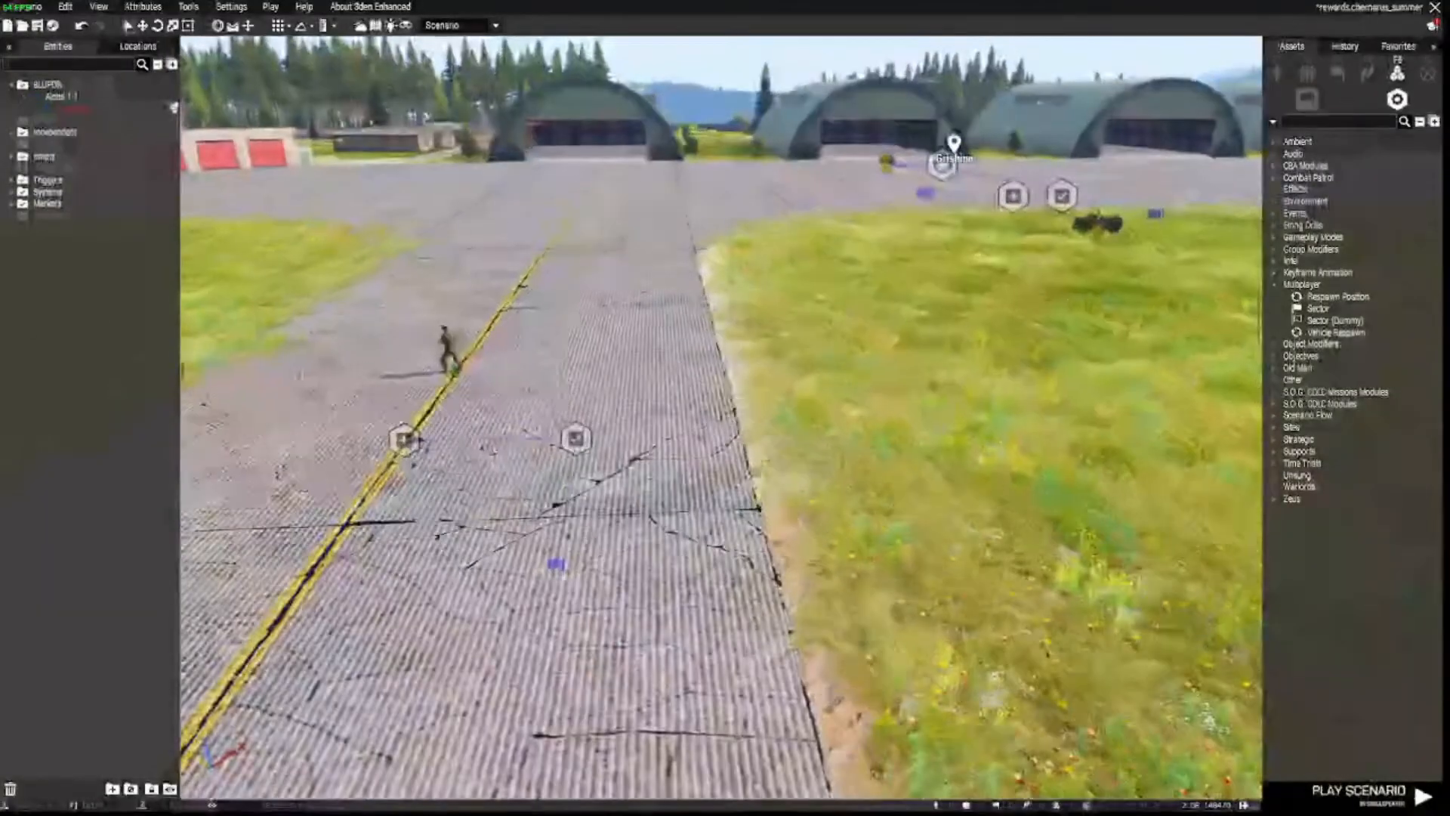
- Review the condition and chopper-spawning code of the trigger named next, and locate its r1 marker on the map
double_click(556, 568)
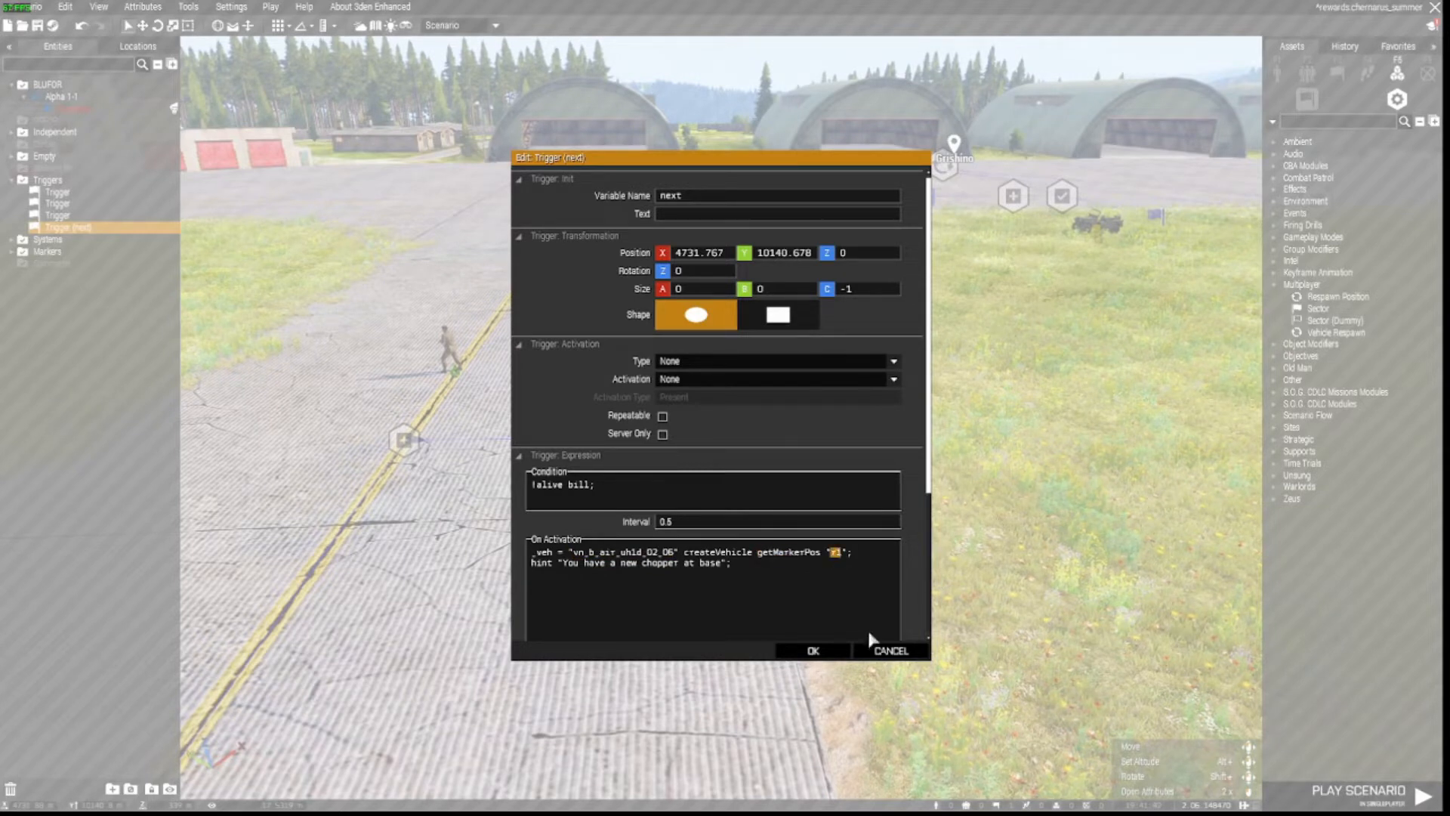
click(876, 649)
key(w)
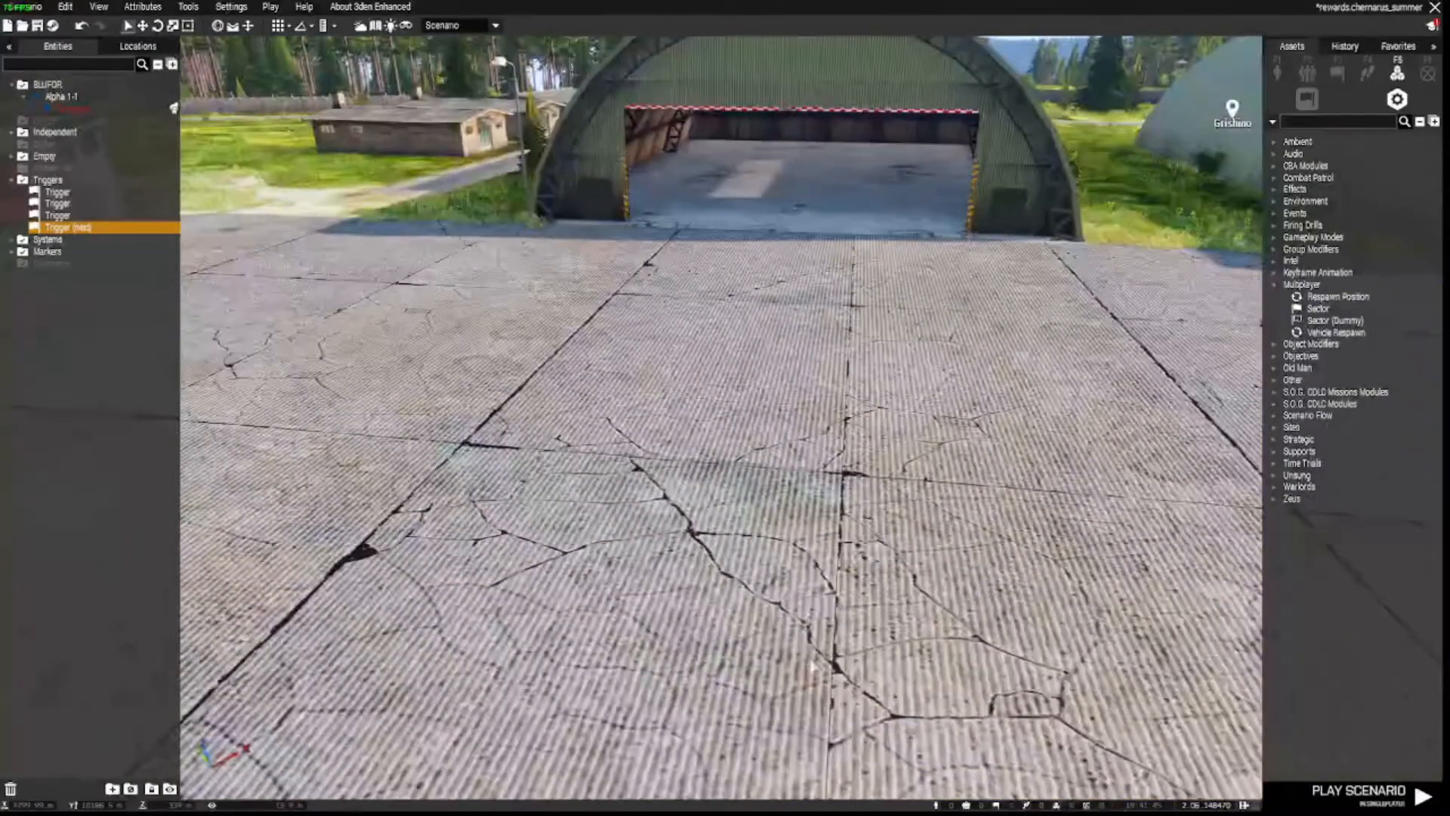
key(m)
scroll(825, 613, up, 4)
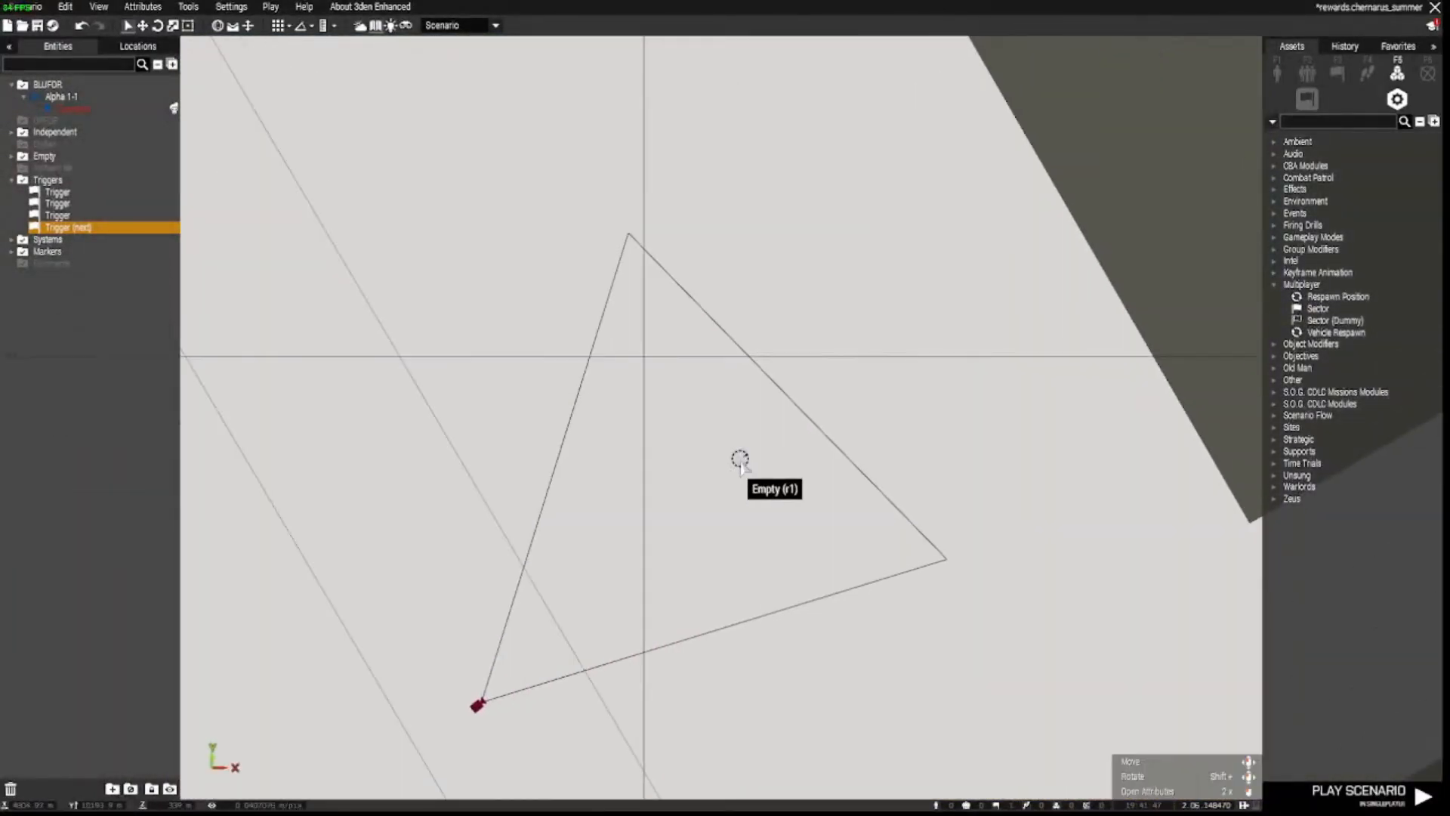
click(739, 460)
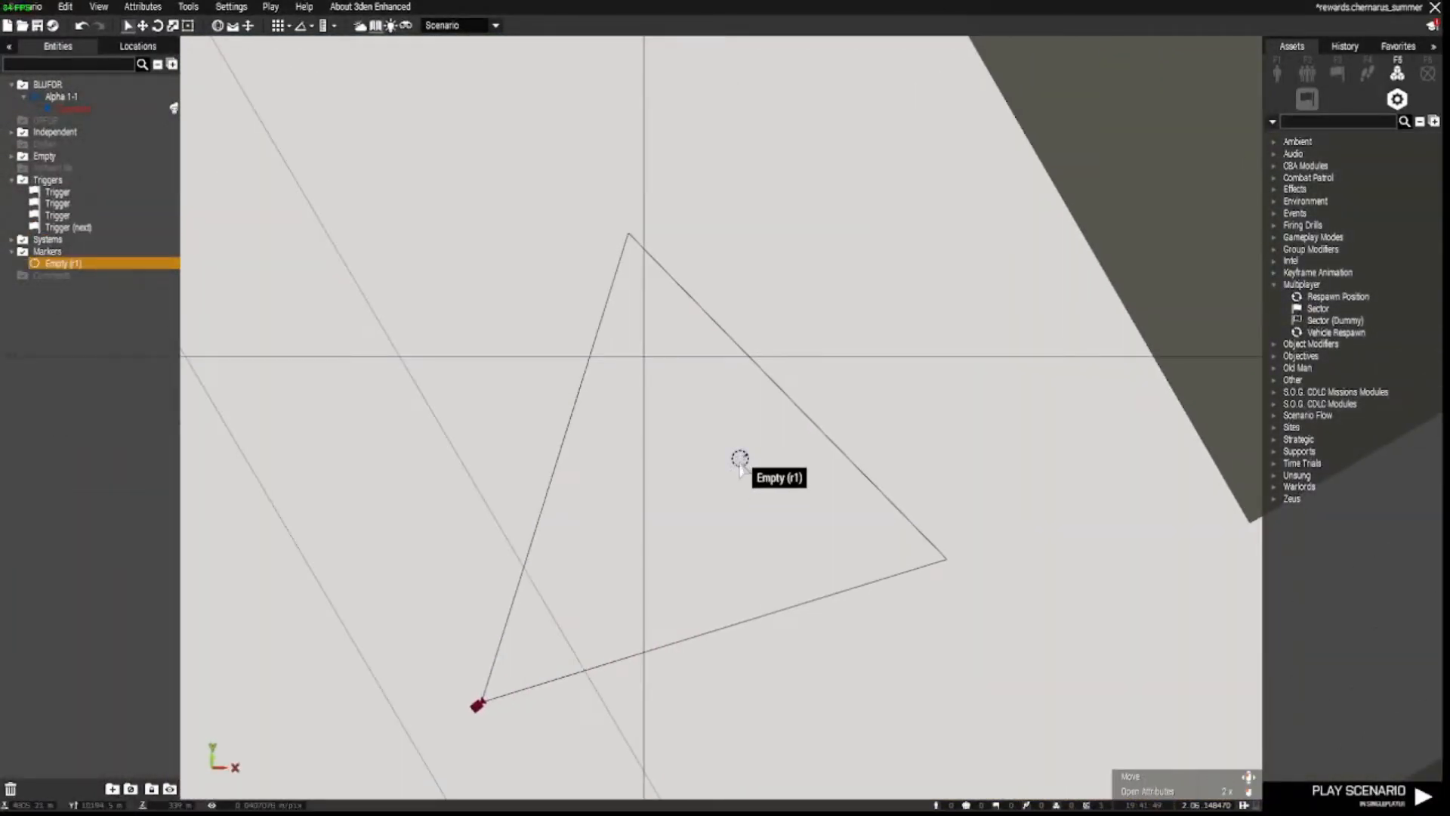
scroll(792, 585, down, 4)
right_drag(845, 642, 704, 344)
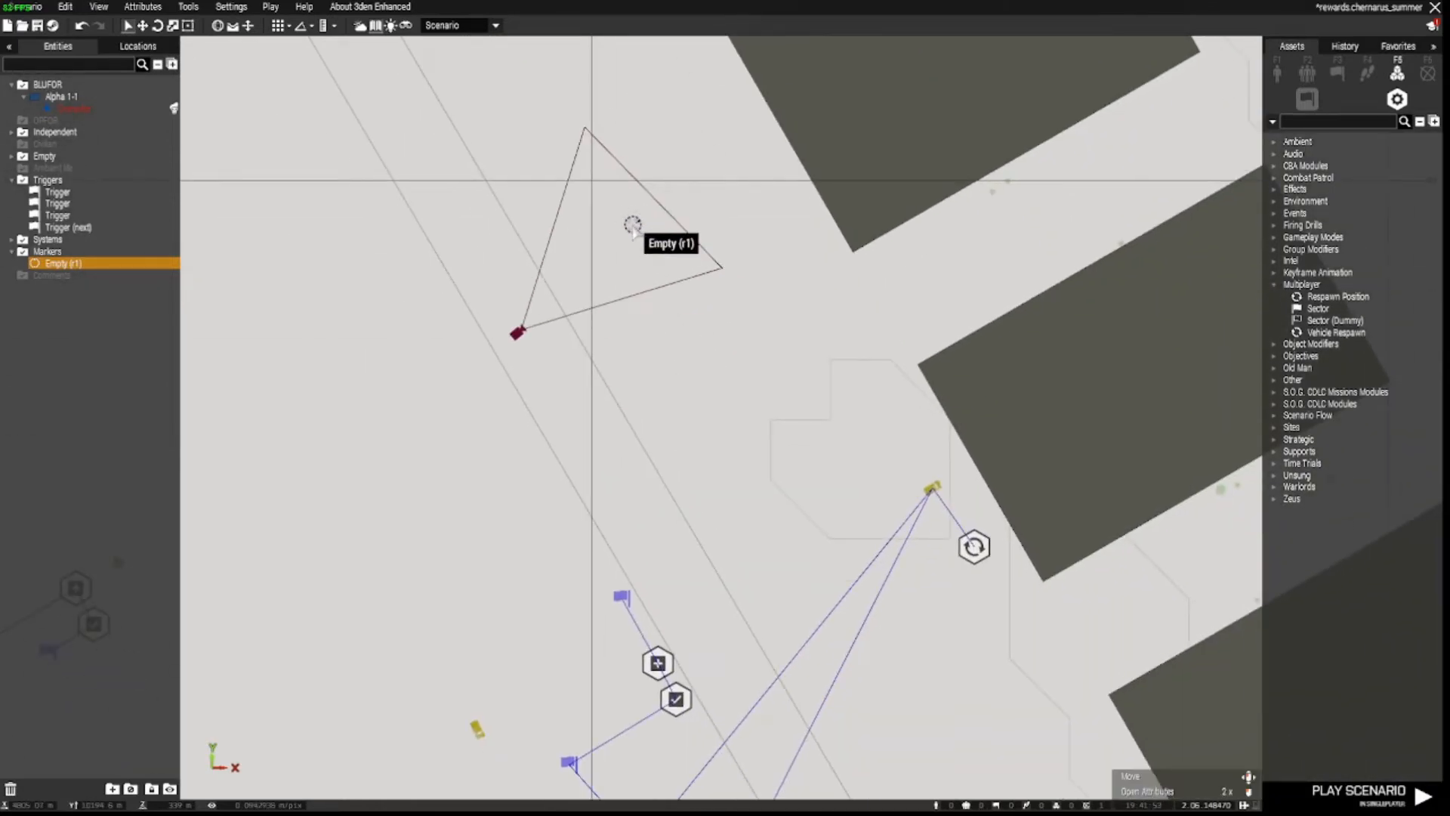
scroll(673, 323, up, 5)
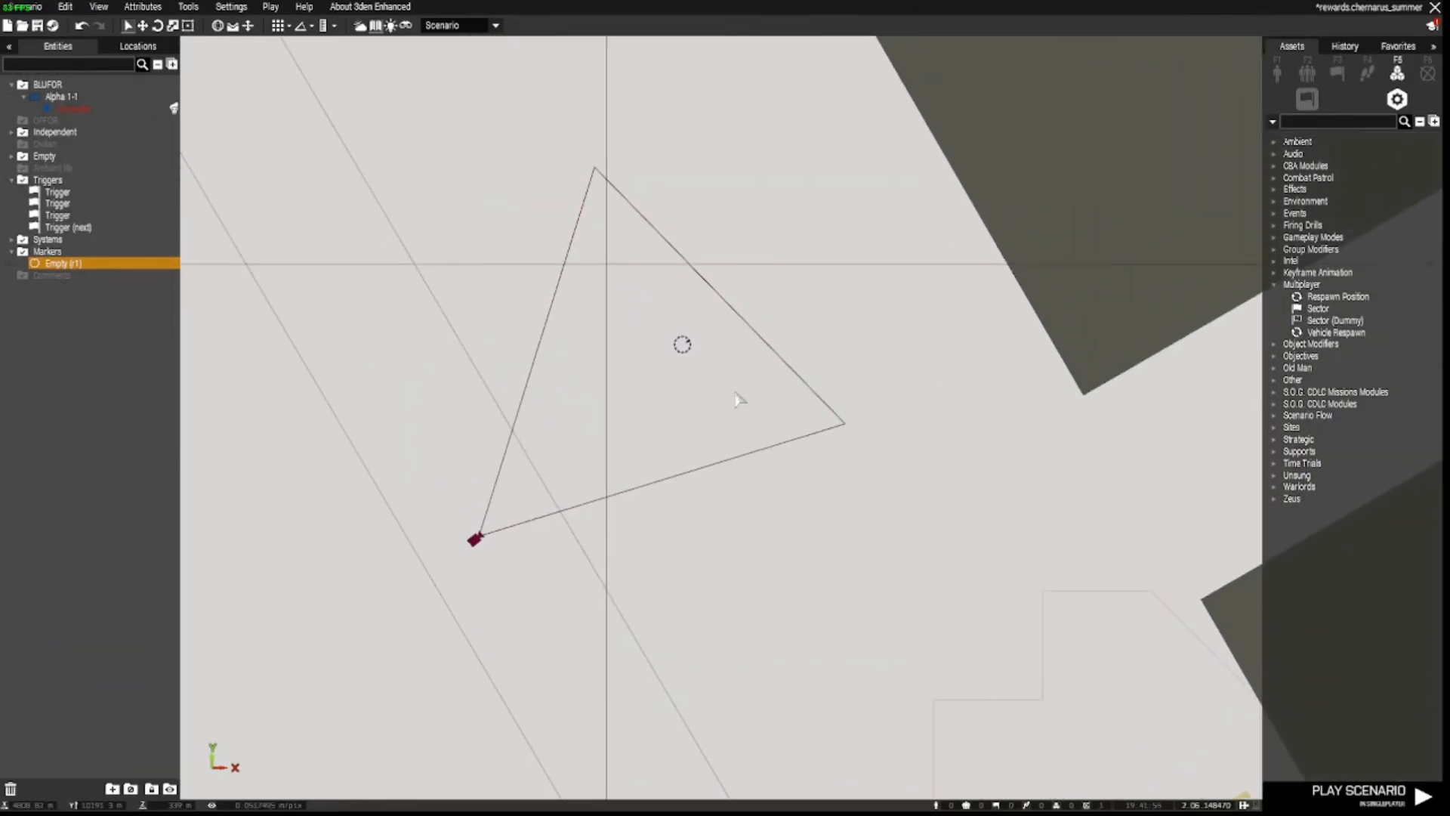
scroll(728, 438, down, 5)
right_drag(721, 567, 768, 320)
- Return to the 3D view and examine the reward vehicle, its respawn module and the task modules on the hangar apron
key(m)
key(s)
key(s)
key(d)
key(z)
key(q)
key(w)
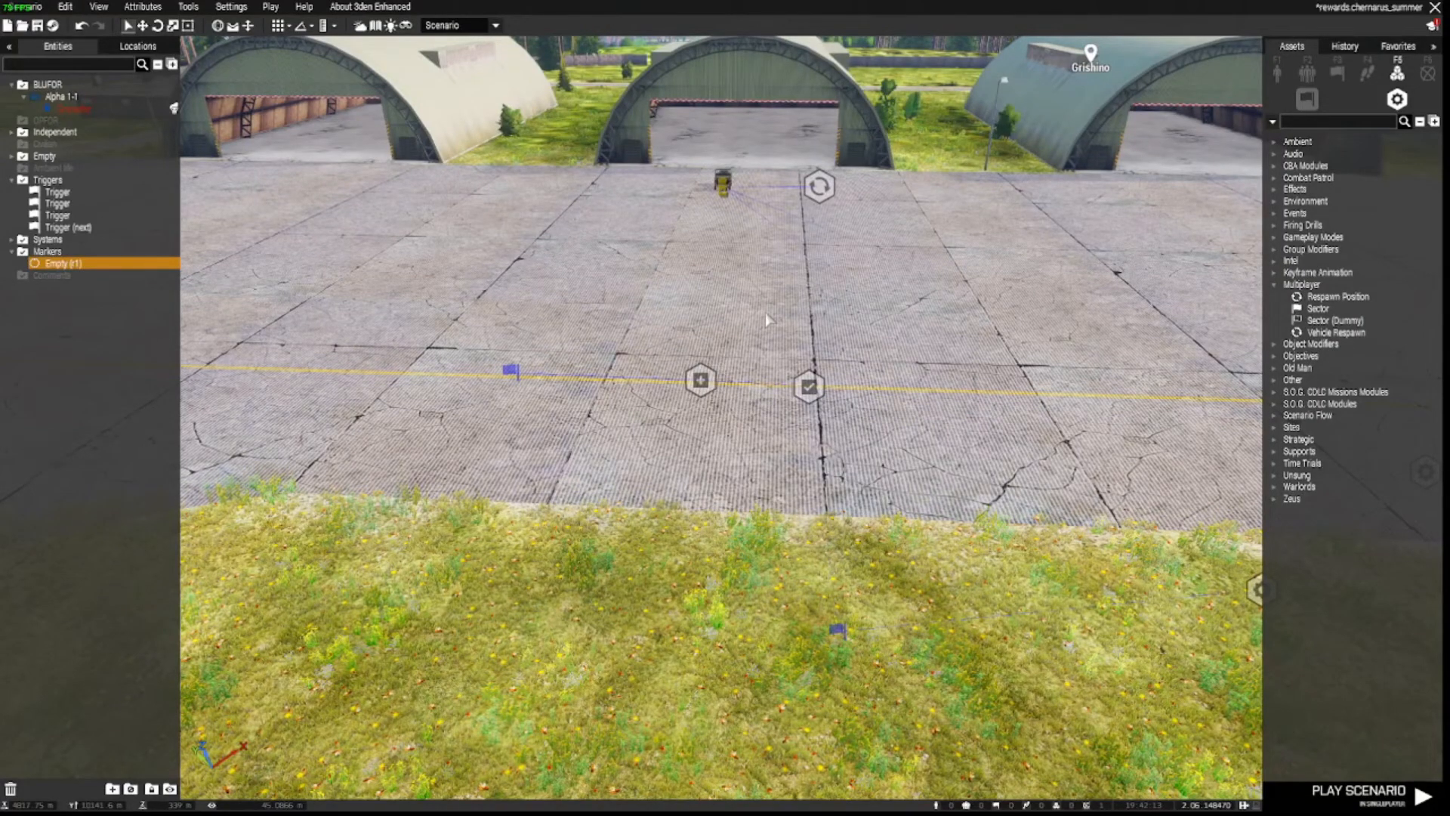
key(w)
right_drag(767, 320, 768, 339)
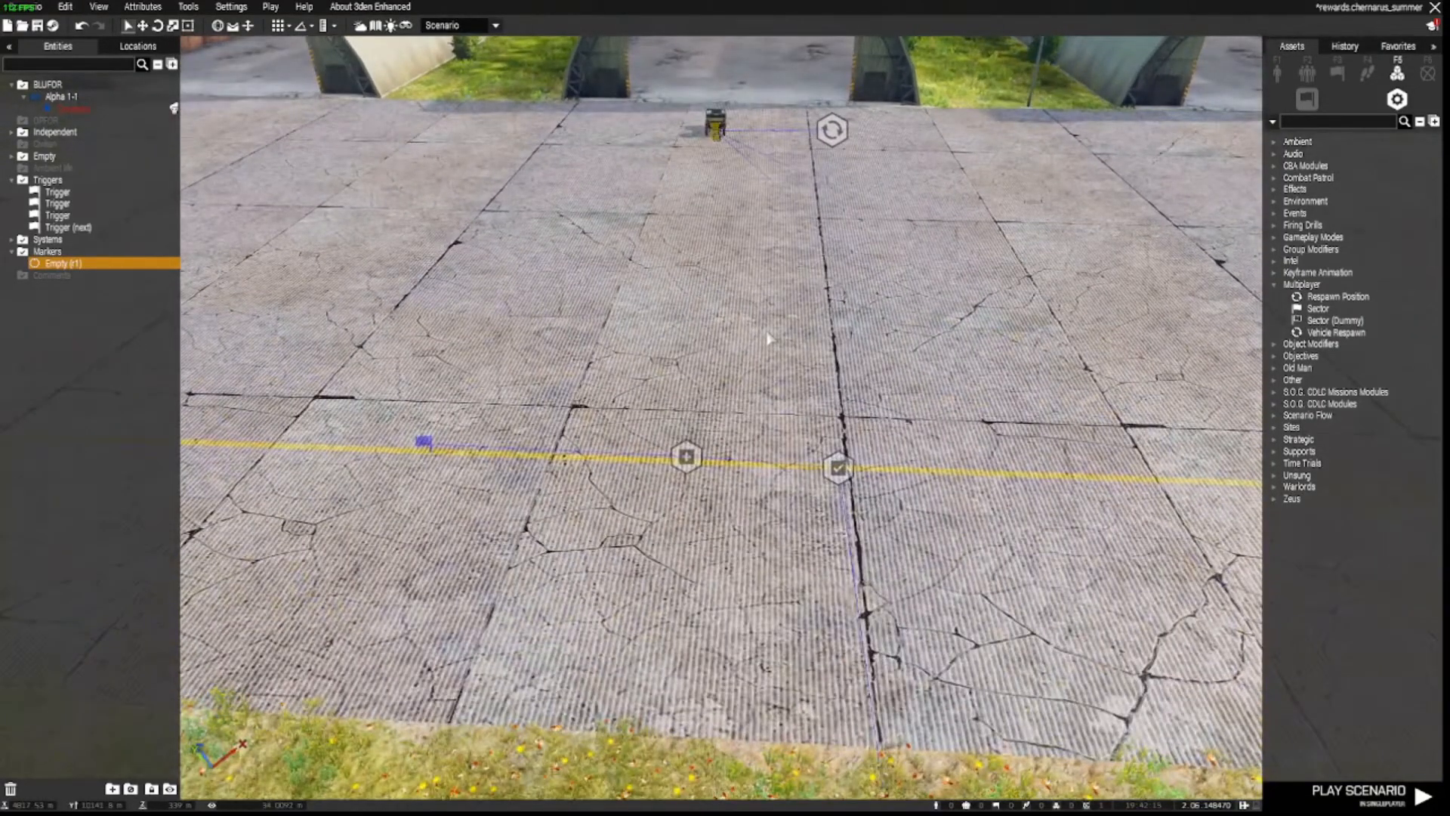
key(w)
- Examine the player unit, task modules and triggers placed along the yellow line on the runway
right_drag(254, 327, 301, 276)
key(z)
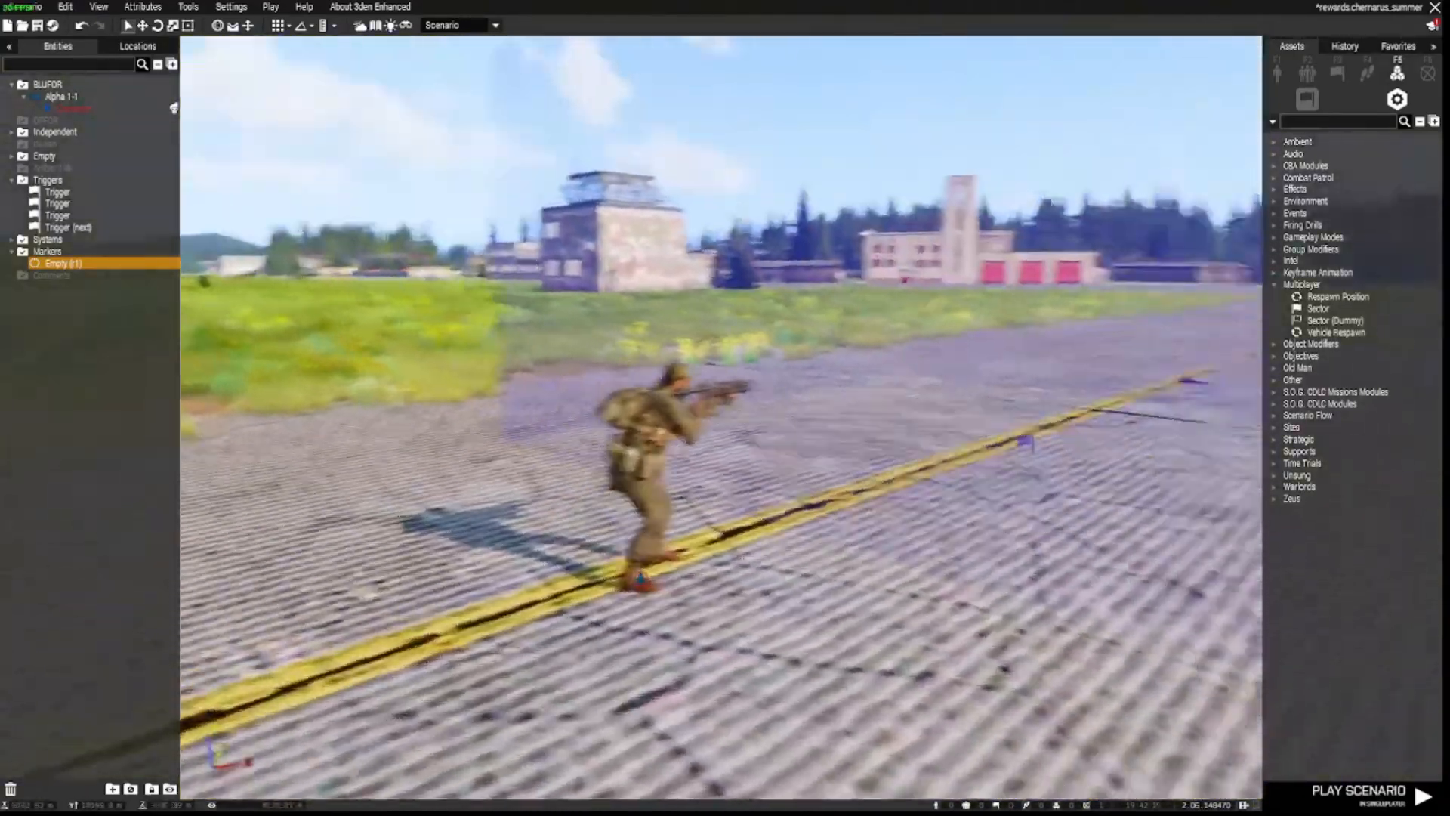
key(a)
right_drag(649, 264, 731, 285)
key(q)
key(d)
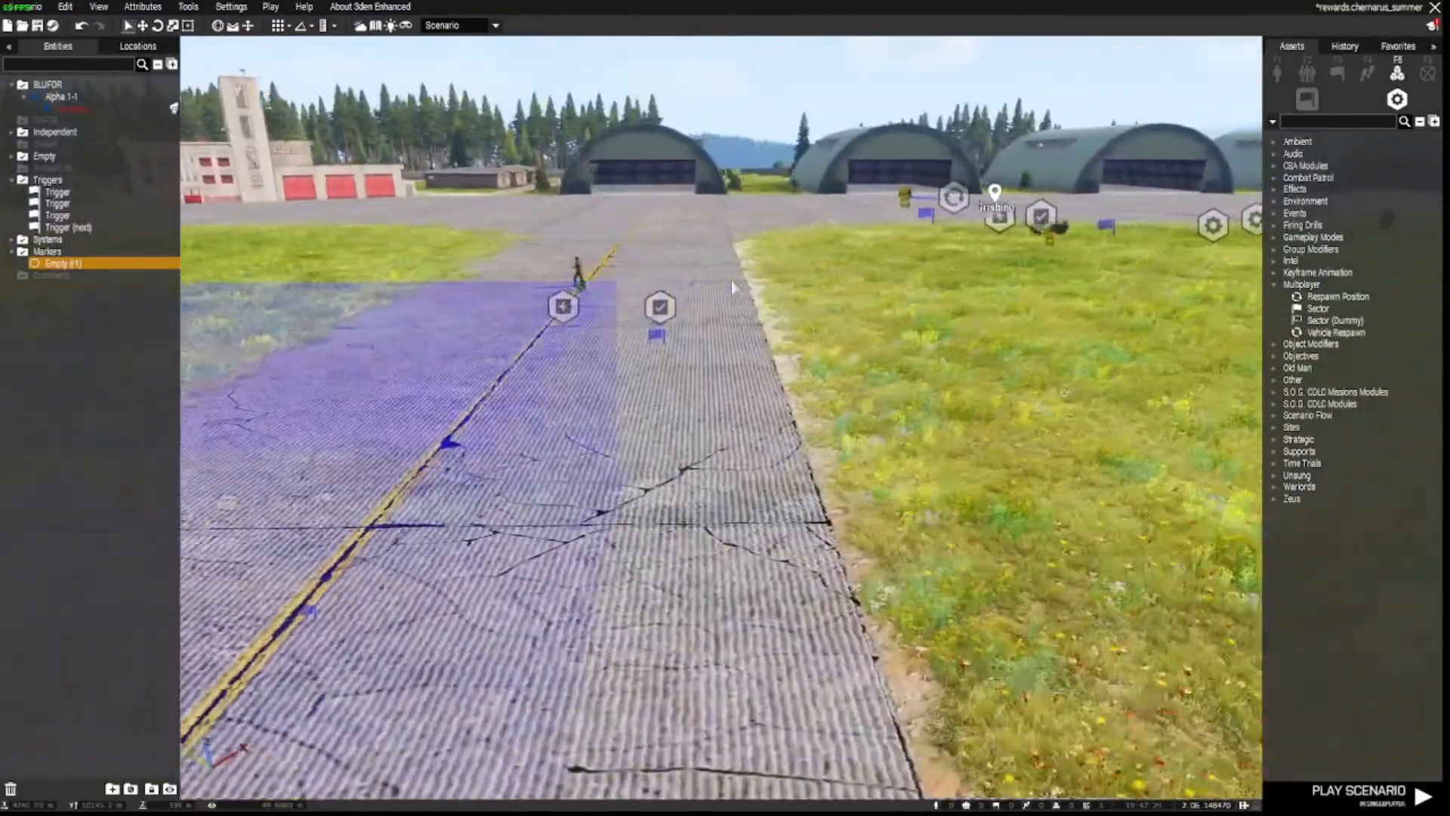